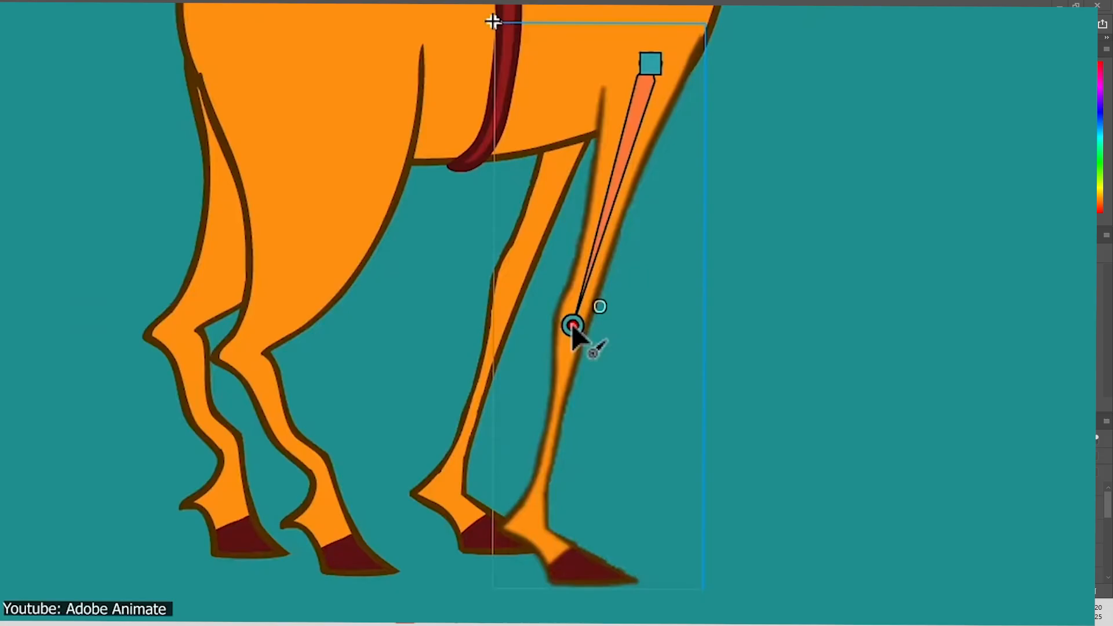
{"action": "mouse_move", "coordinate": [573, 326]}
{"action": "left_mouse_down"}
{"action": "mouse_move", "coordinate": [529, 529]}
{"action": "mouse_move", "coordinate": [606, 584]}
{"action": "mouse_move", "coordinate": [489, 373]}
{"action": "left_mouse_up"}
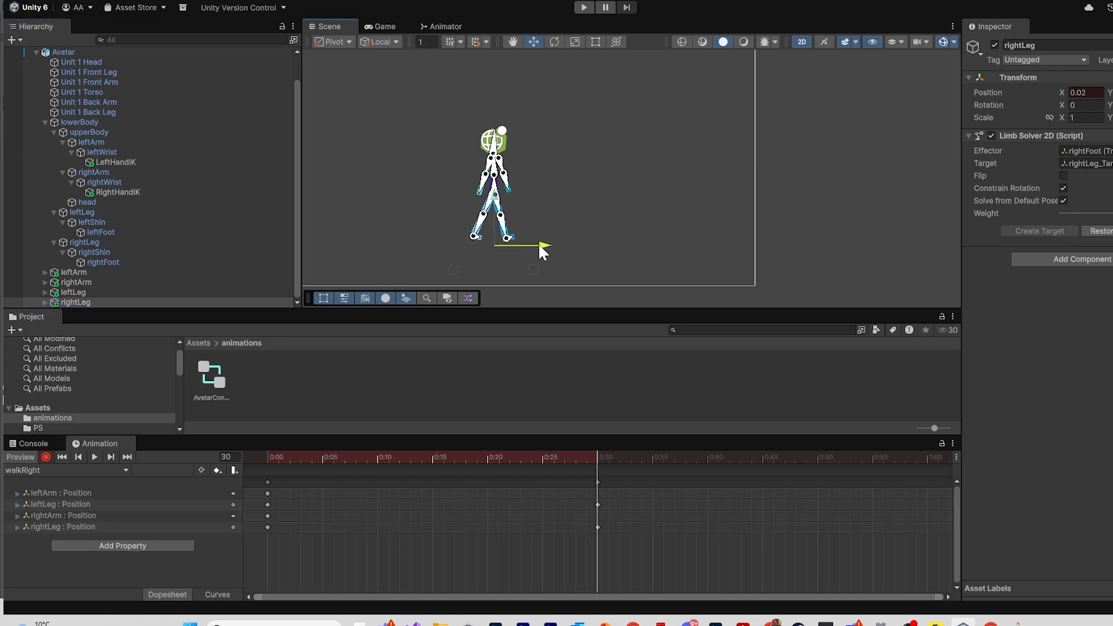
- Raise the rightLeg IK control forward to bend the knee at frame 0:30 of walkRight, and reposition the leftArm control
{"action": "left_click_drag", "start_coordinate": [539, 242], "coordinate": [511, 181]}
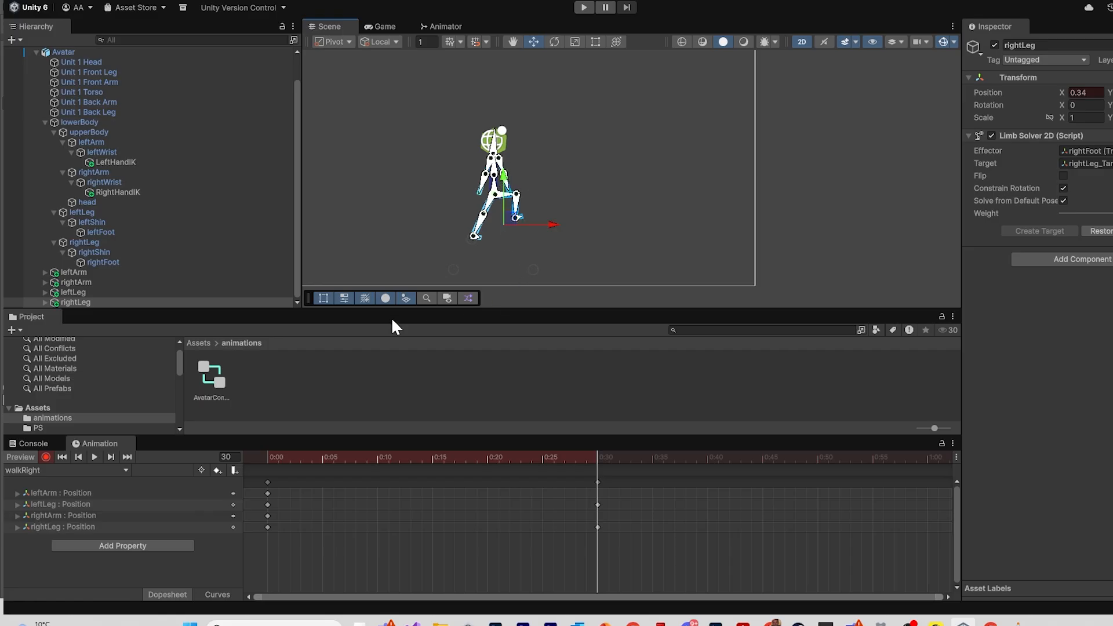
{"action": "left_click", "coordinate": [132, 272]}
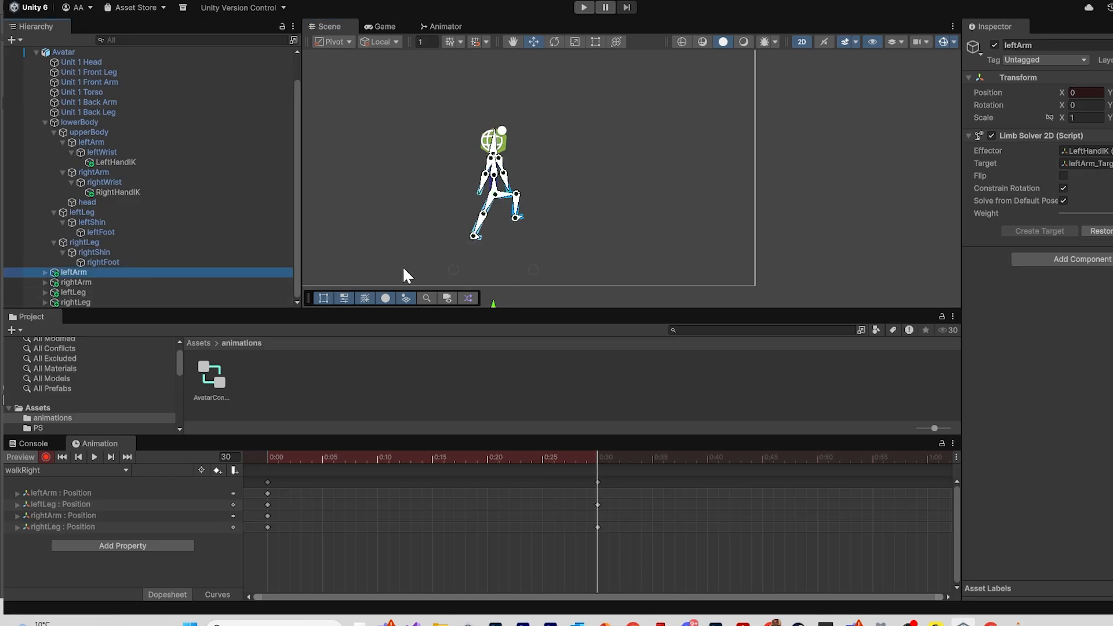
{"action": "scroll", "coordinate": [392, 273], "scroll_direction": "down", "scroll_amount": 3}
{"action": "middle_click_drag", "start_coordinate": [390, 259], "coordinate": [379, 188]}
{"action": "left_click_drag", "start_coordinate": [525, 267], "coordinate": [422, 264]}
{"action": "left_click", "coordinate": [108, 273]}
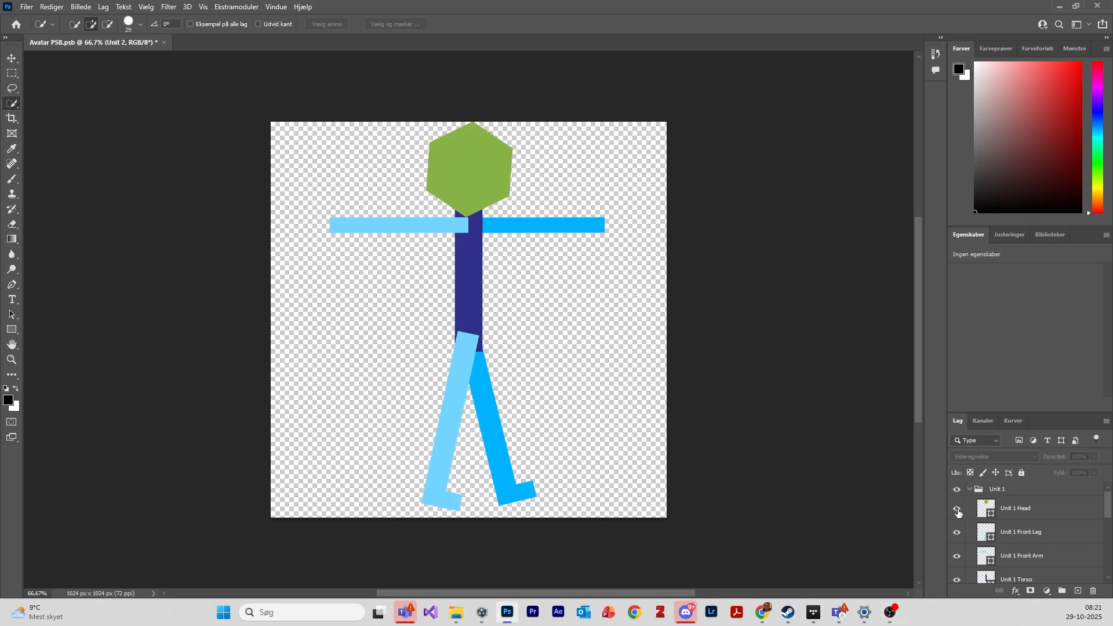
- Hide and reshow the Unit 1 Head, Front Leg, Front Arm and Torso layers one at a time to examine the separate body parts
{"action": "left_click", "coordinate": [958, 509]}
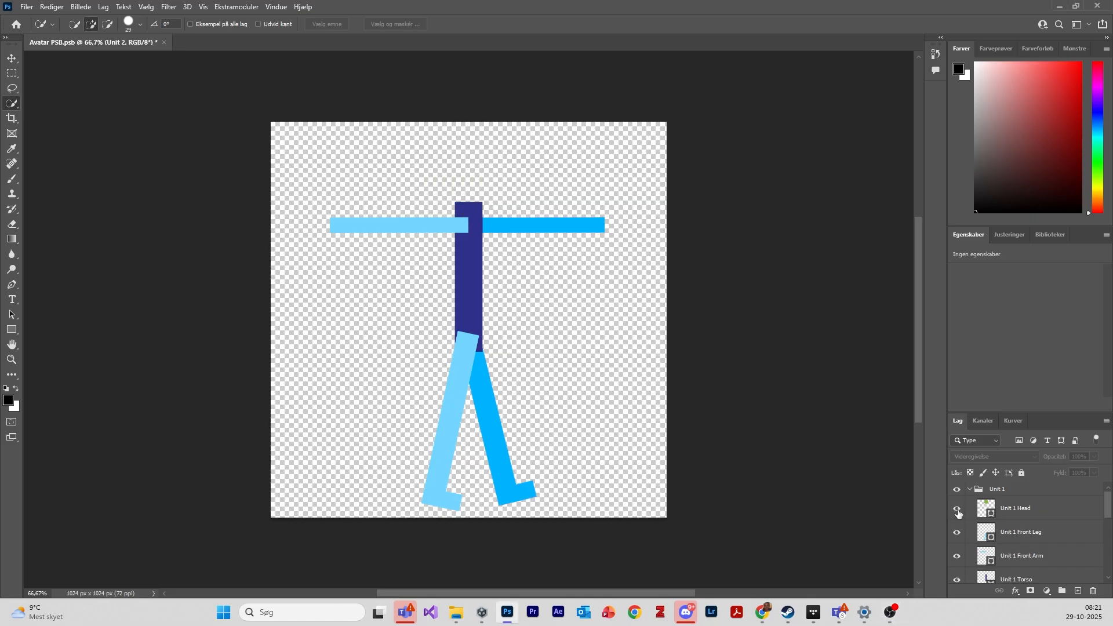
{"action": "left_click", "coordinate": [958, 508]}
{"action": "left_click", "coordinate": [957, 532]}
{"action": "left_click", "coordinate": [958, 533]}
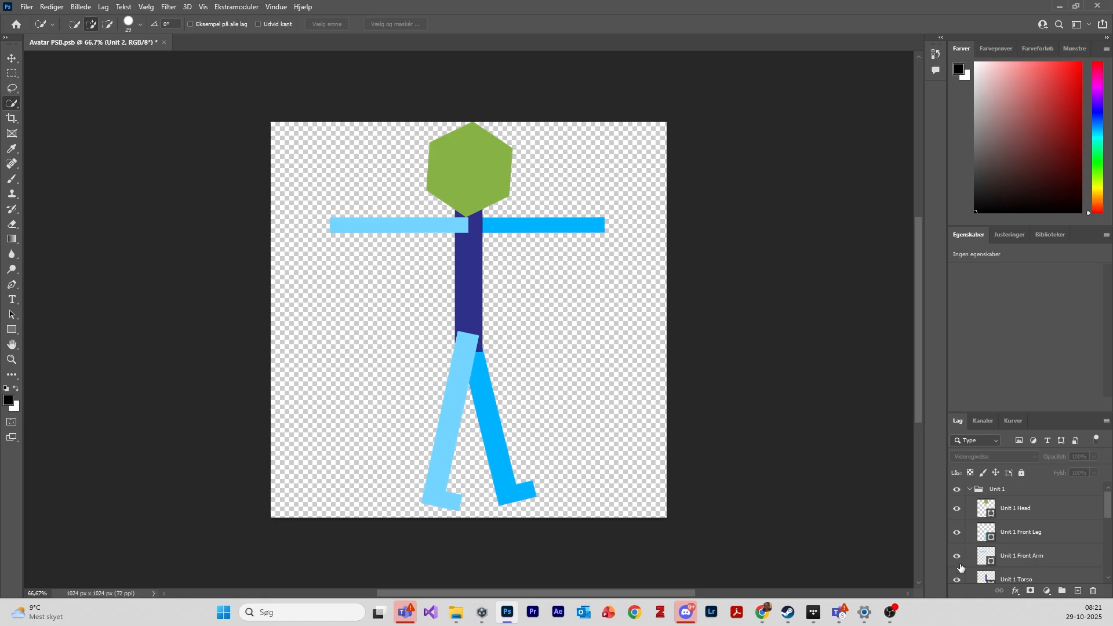
{"action": "left_click", "coordinate": [958, 556]}
{"action": "left_click", "coordinate": [957, 557]}
{"action": "scroll", "coordinate": [958, 559], "scroll_direction": "down", "scroll_amount": 1}
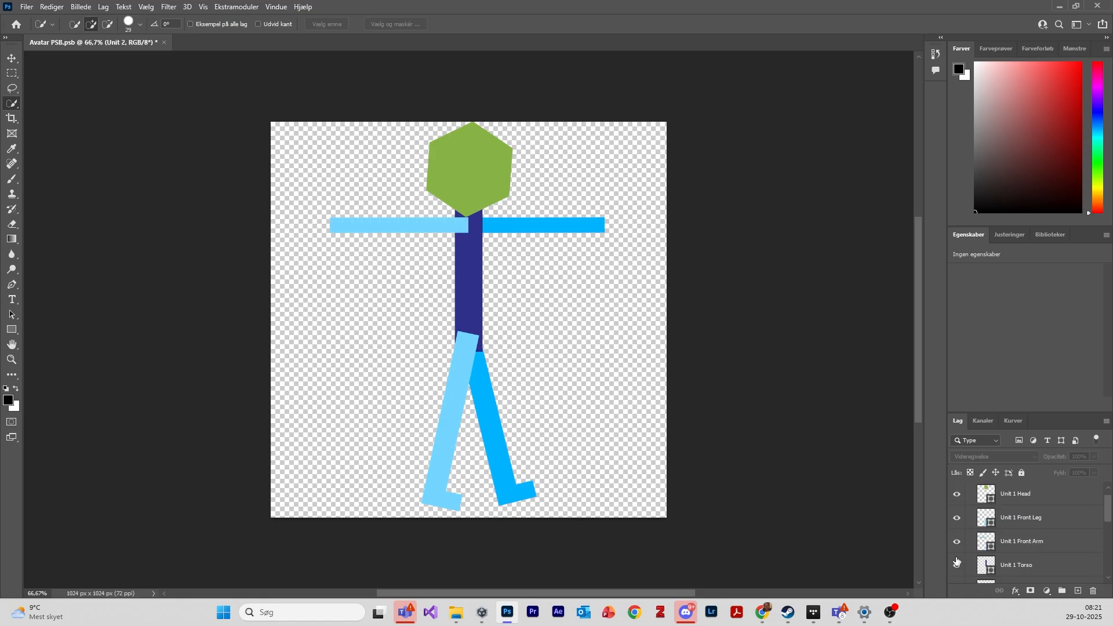
{"action": "left_click", "coordinate": [957, 565]}
{"action": "left_click", "coordinate": [957, 565]}
{"action": "scroll", "coordinate": [957, 557], "scroll_direction": "up", "scroll_amount": 1}
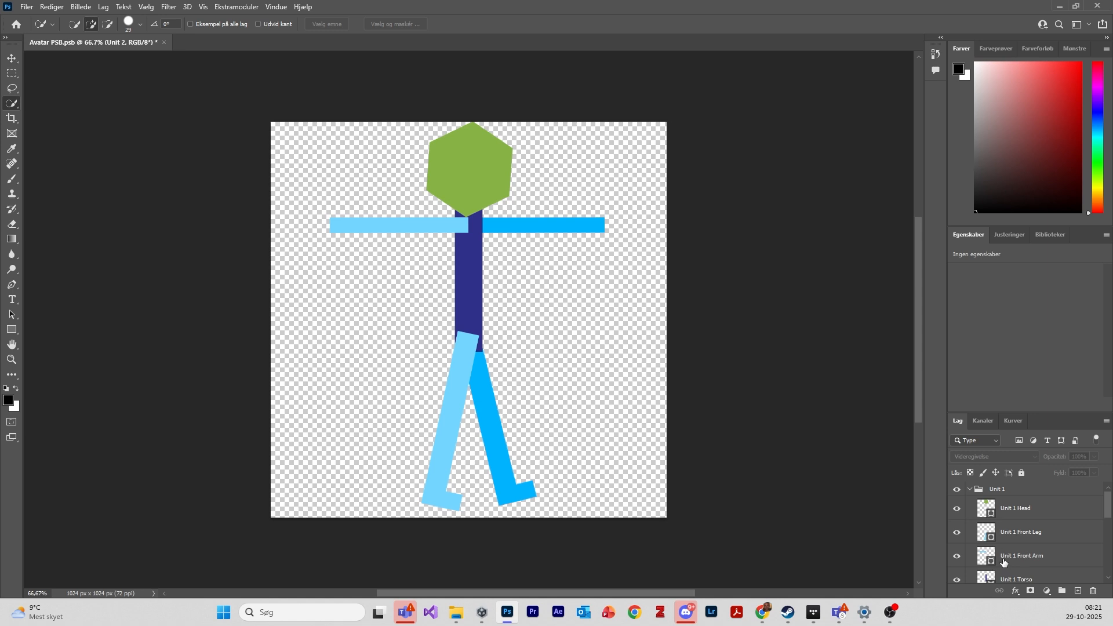
{"action": "scroll", "coordinate": [1009, 559], "scroll_direction": "down", "scroll_amount": 1}
{"action": "scroll", "coordinate": [1013, 558], "scroll_direction": "up", "scroll_amount": 1}
- Switch to Unity Hub and create a new project from the Universal 2D template, named 2DRiggedIK
{"action": "key", "text": "alt+Tab"}
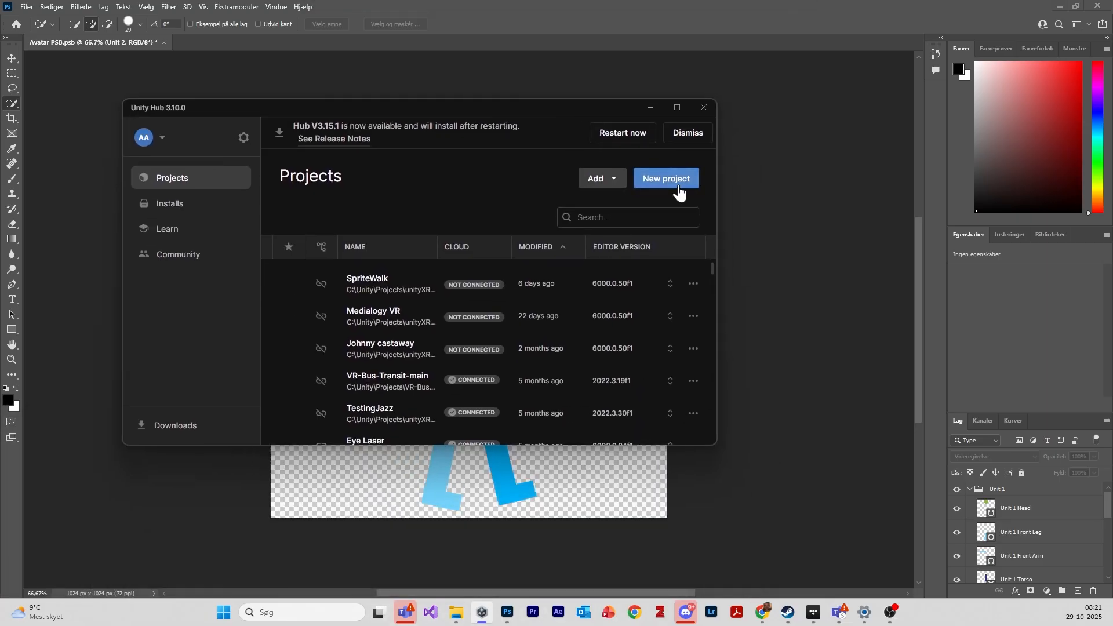
{"action": "left_click", "coordinate": [677, 184]}
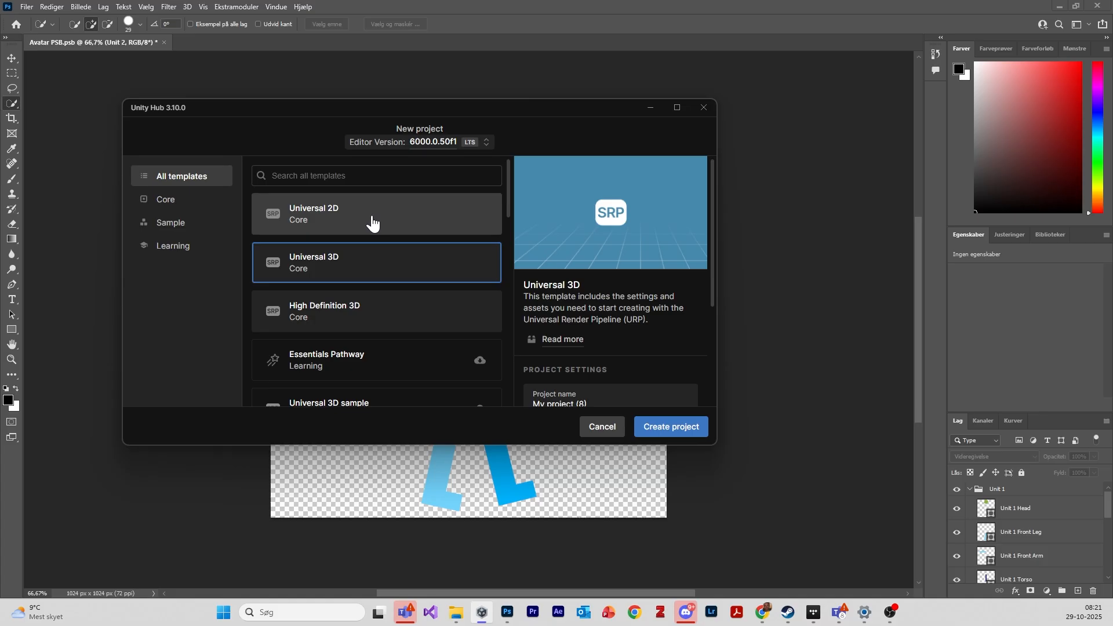
{"action": "left_click", "coordinate": [373, 224]}
{"action": "scroll", "coordinate": [555, 341], "scroll_direction": "down", "scroll_amount": 1}
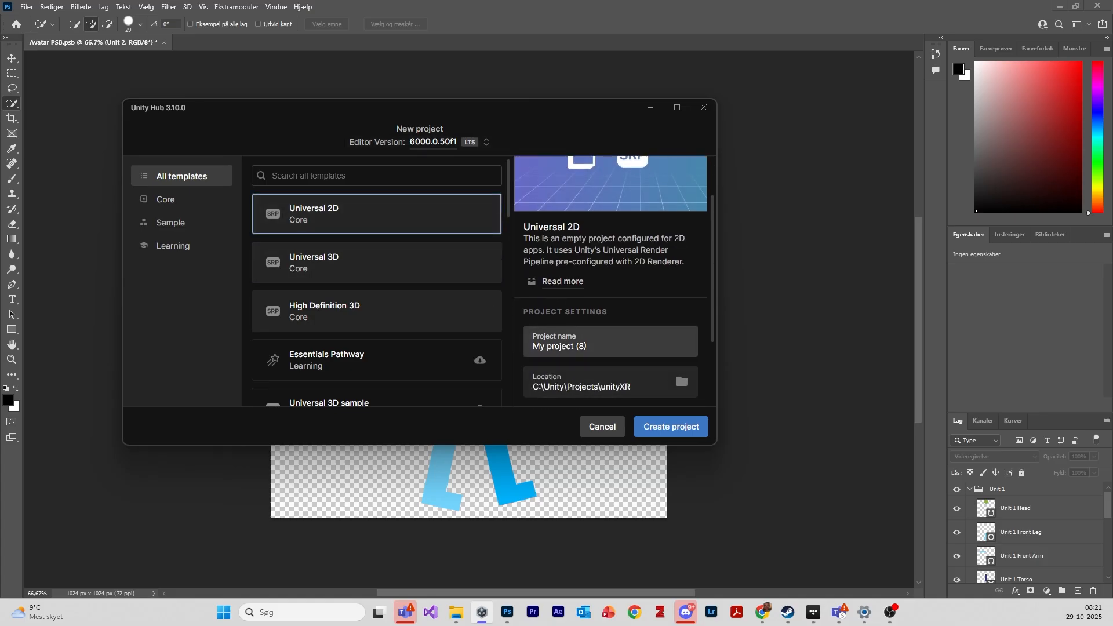
{"action": "triple_click", "coordinate": [555, 345]}
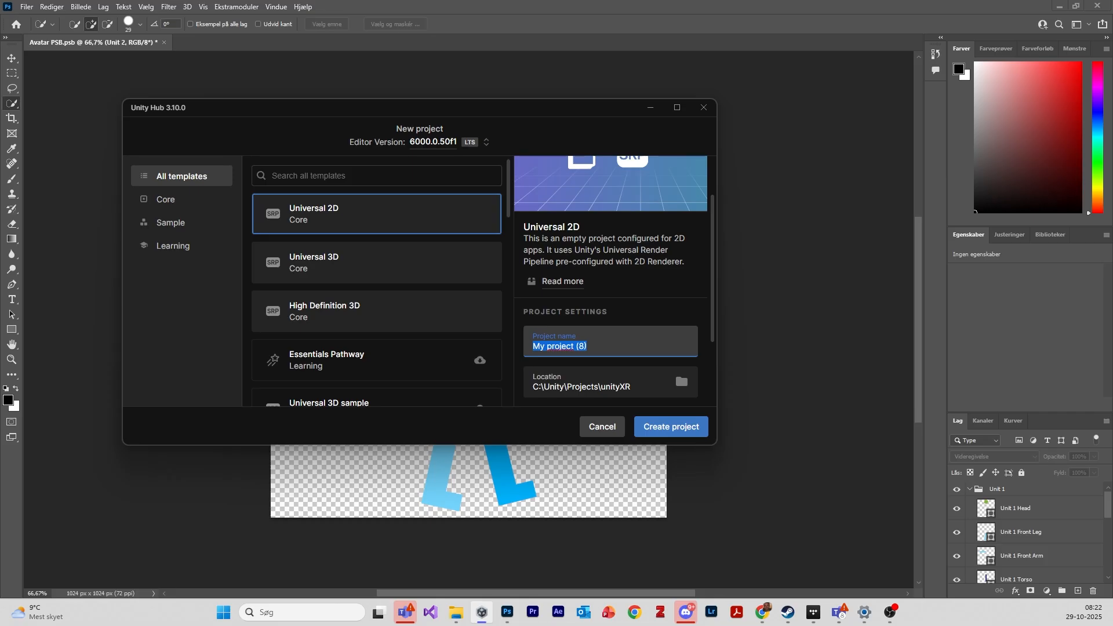
{"action": "type", "text": "2DRiggedIK"}
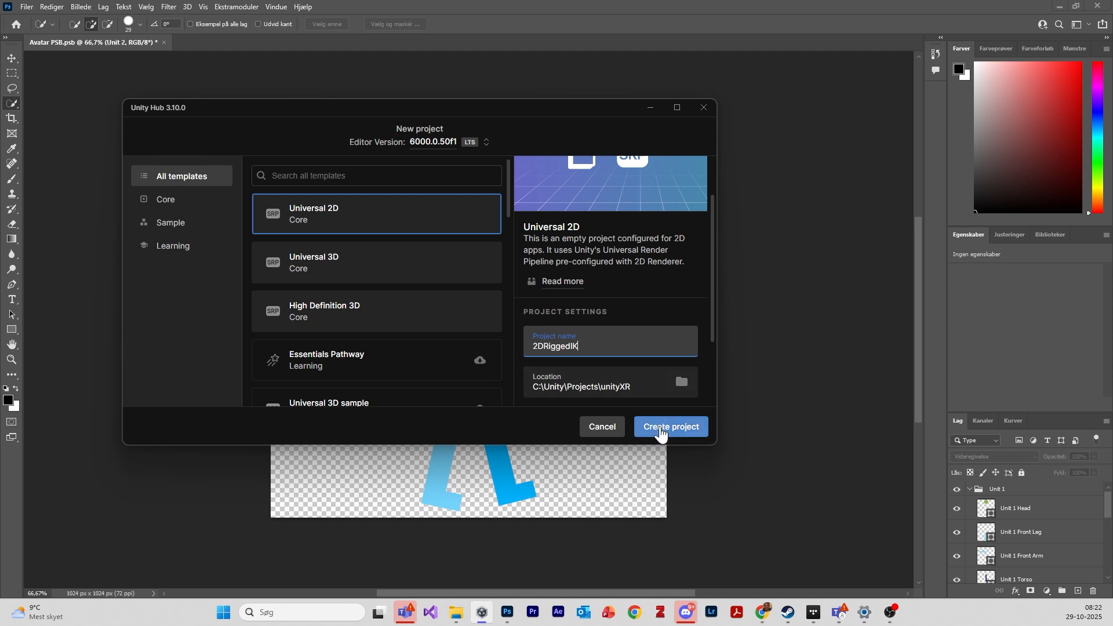
{"action": "left_click", "coordinate": [661, 429]}
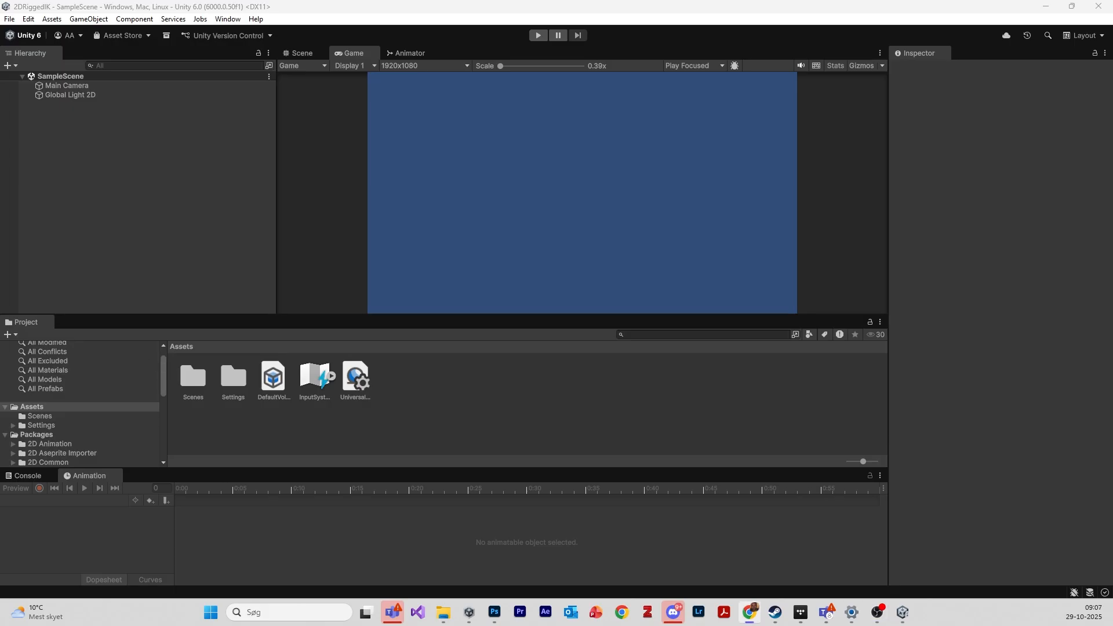
- Open the Package Manager and search the Unity Registry for "2D animation" to check its installation status
{"action": "left_click", "coordinate": [227, 19]}
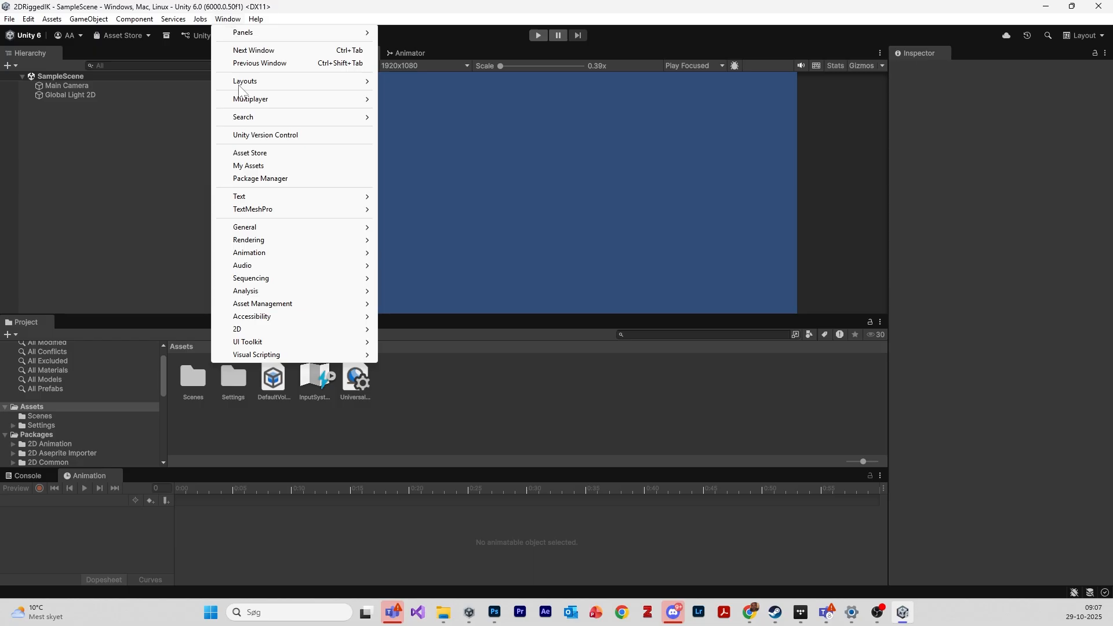
{"action": "left_click", "coordinate": [291, 178]}
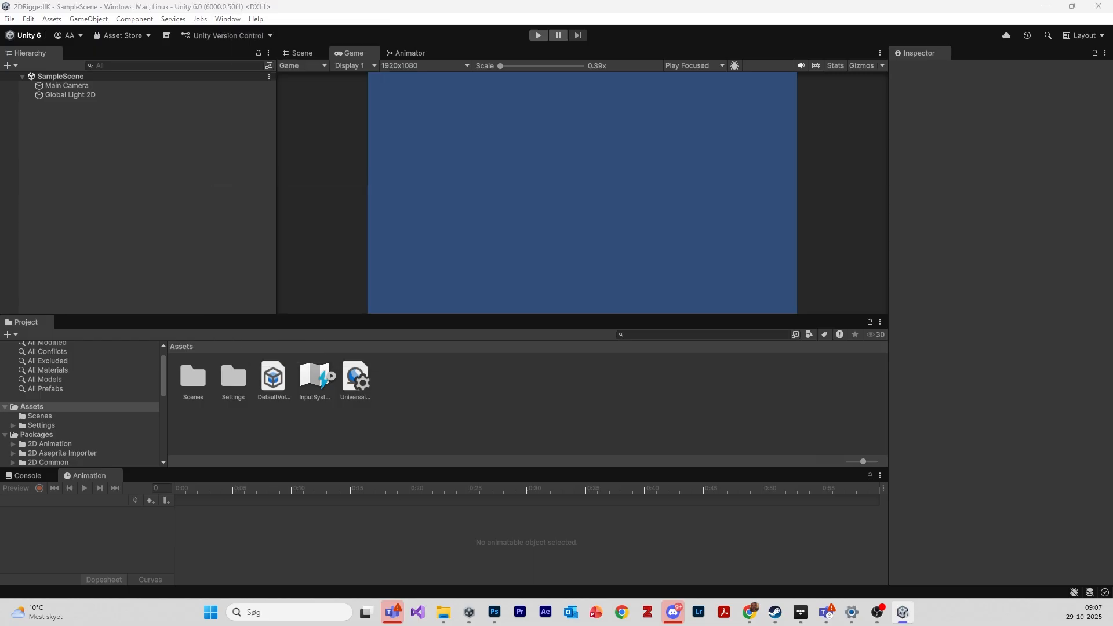
{"action": "left_click_drag", "start_coordinate": [548, 625], "coordinate": [601, 227]}
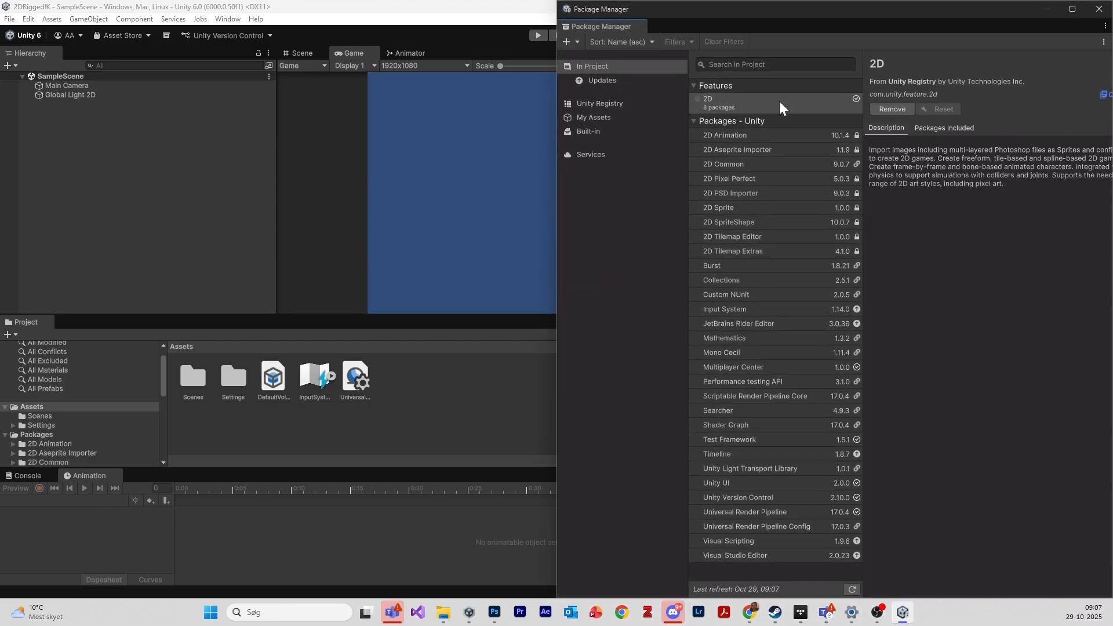
{"action": "left_click_drag", "start_coordinate": [773, 15], "coordinate": [296, 58]}
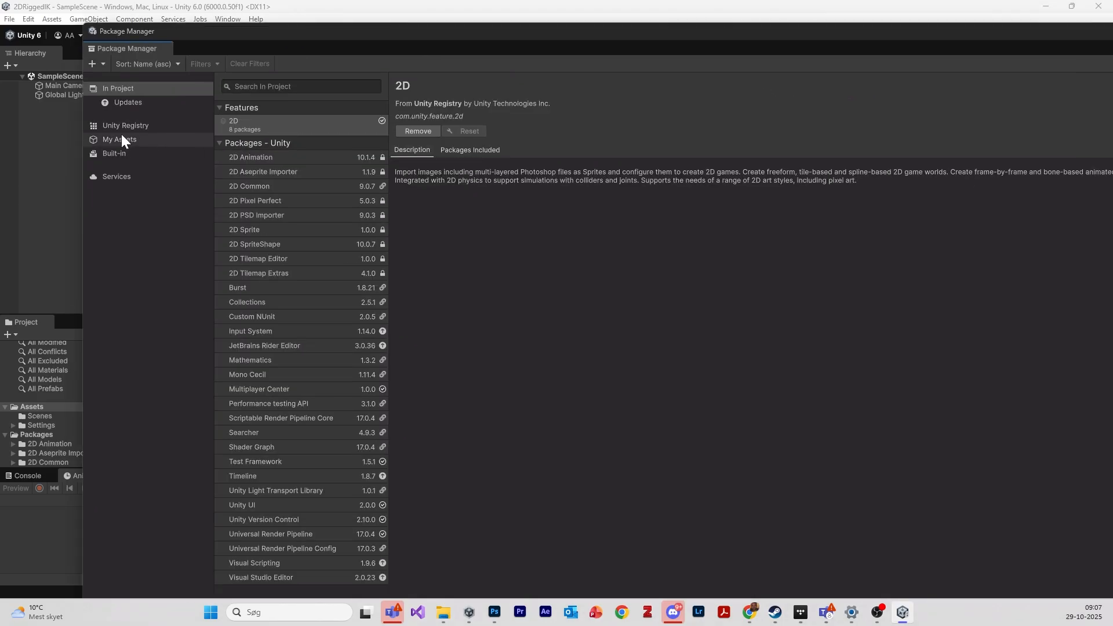
{"action": "left_click", "coordinate": [135, 126]}
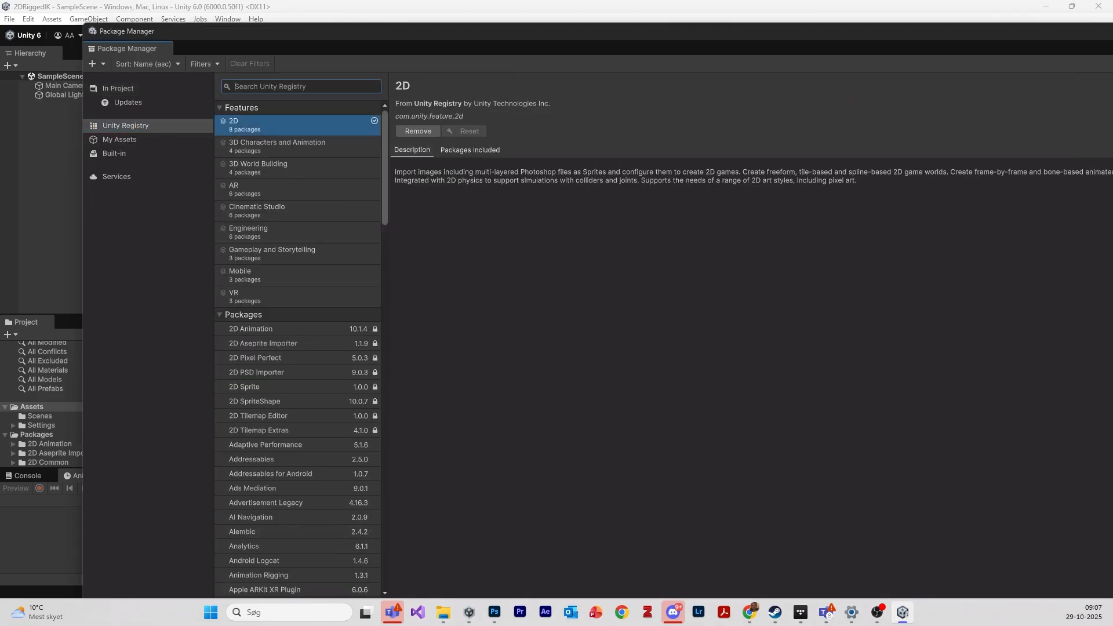
{"action": "type", "text": "2D animation"}
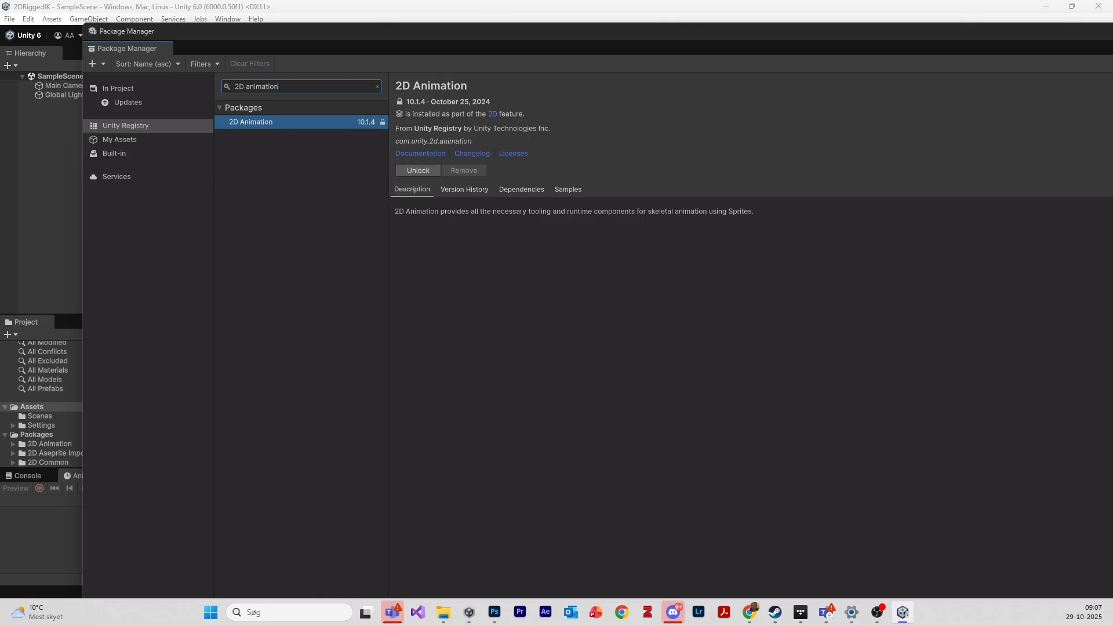
- Search the Unity Registry for "2D PSD" to check the importer package, and close the Package Manager
{"action": "key", "text": "ctrl+a"}
{"action": "type", "text": "2D PSD"}
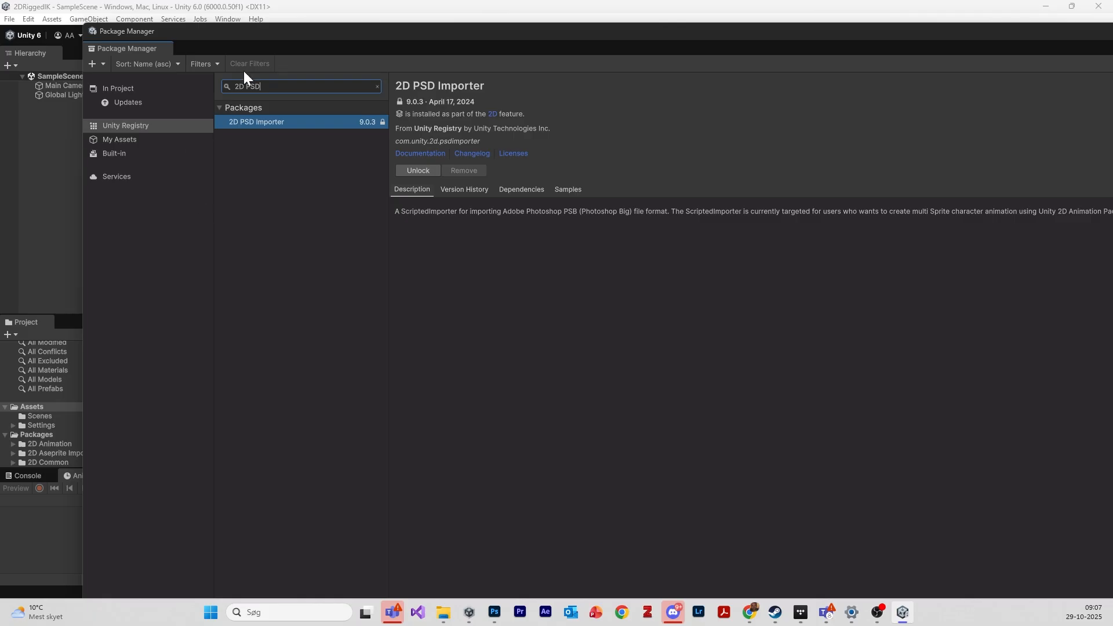
{"action": "left_click_drag", "start_coordinate": [284, 33], "coordinate": [103, 144]}
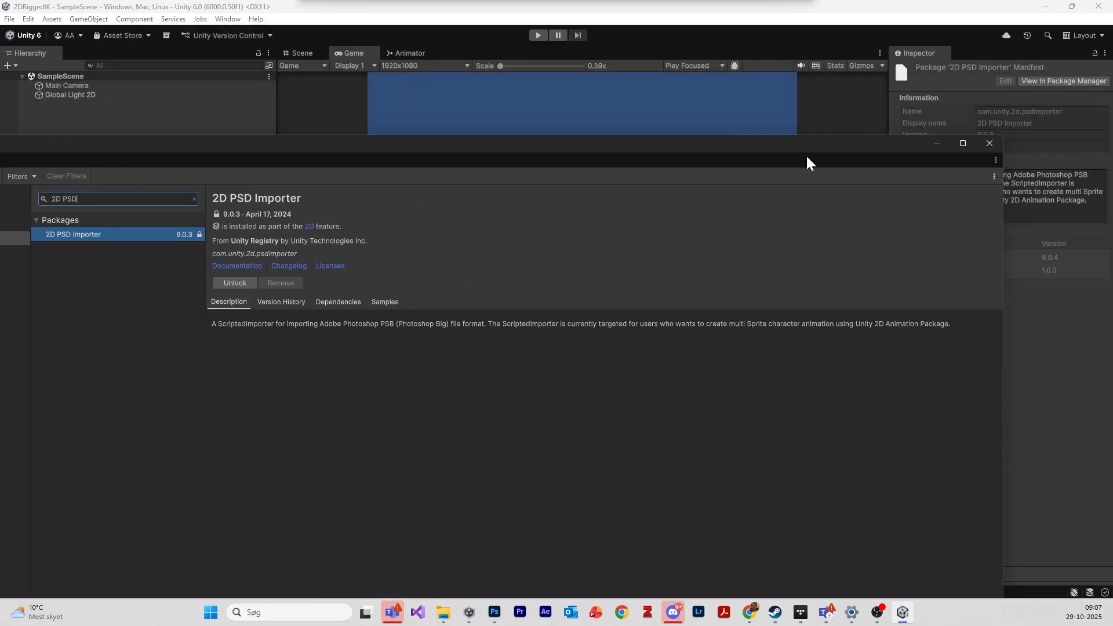
{"action": "left_click", "coordinate": [989, 143]}
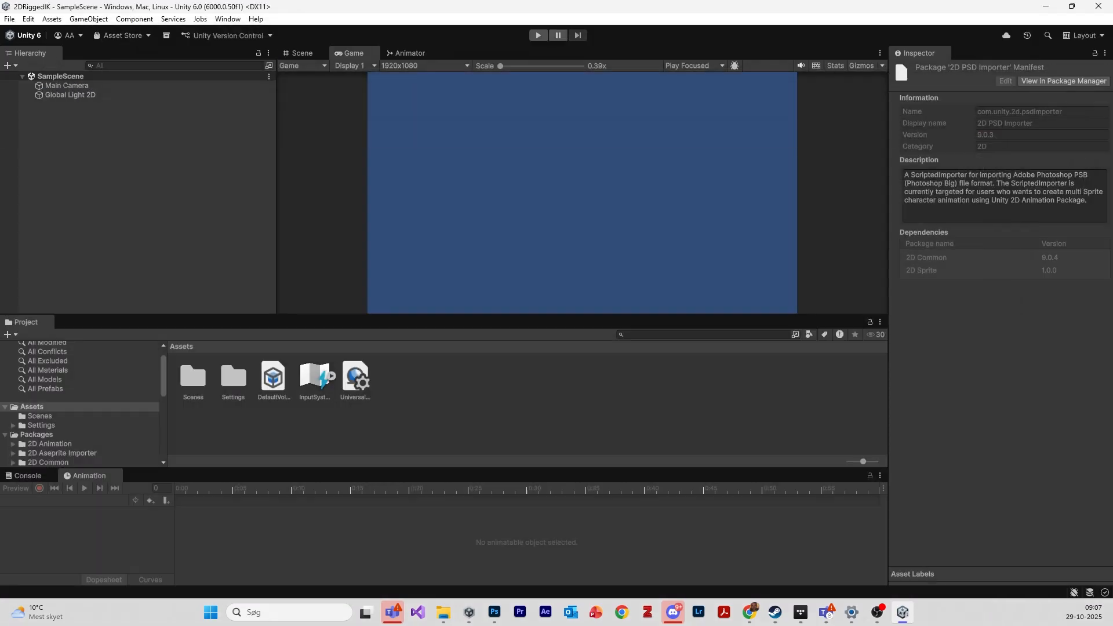
- Create a new folder named PS in the project's Assets
{"action": "right_click", "coordinate": [438, 400]}
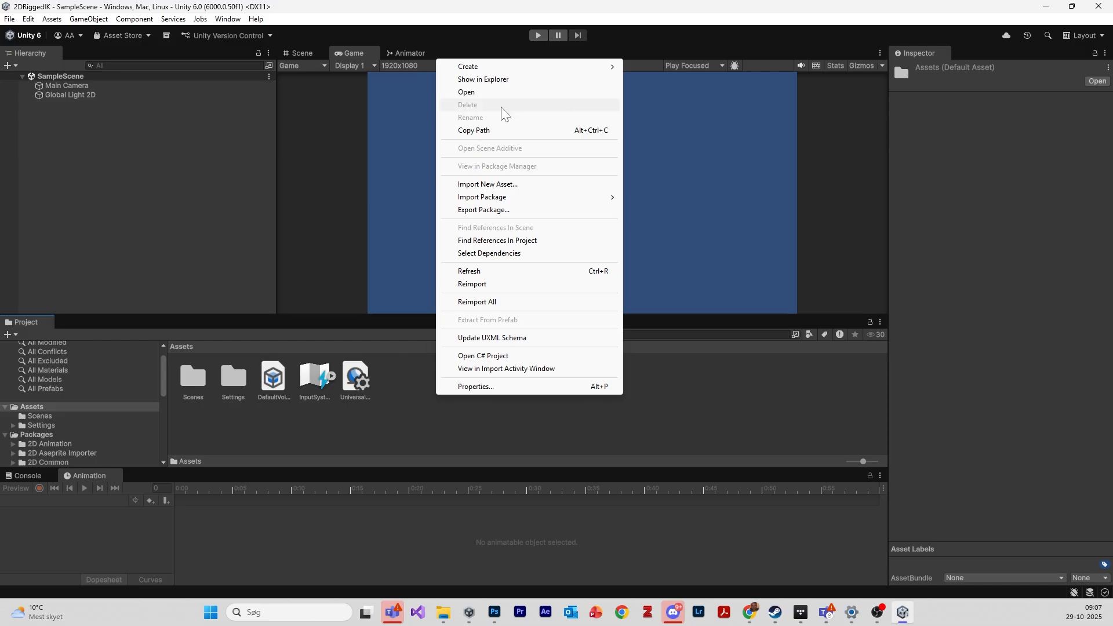
{"action": "mouse_move", "coordinate": [590, 67]}
{"action": "left_click", "coordinate": [644, 68]}
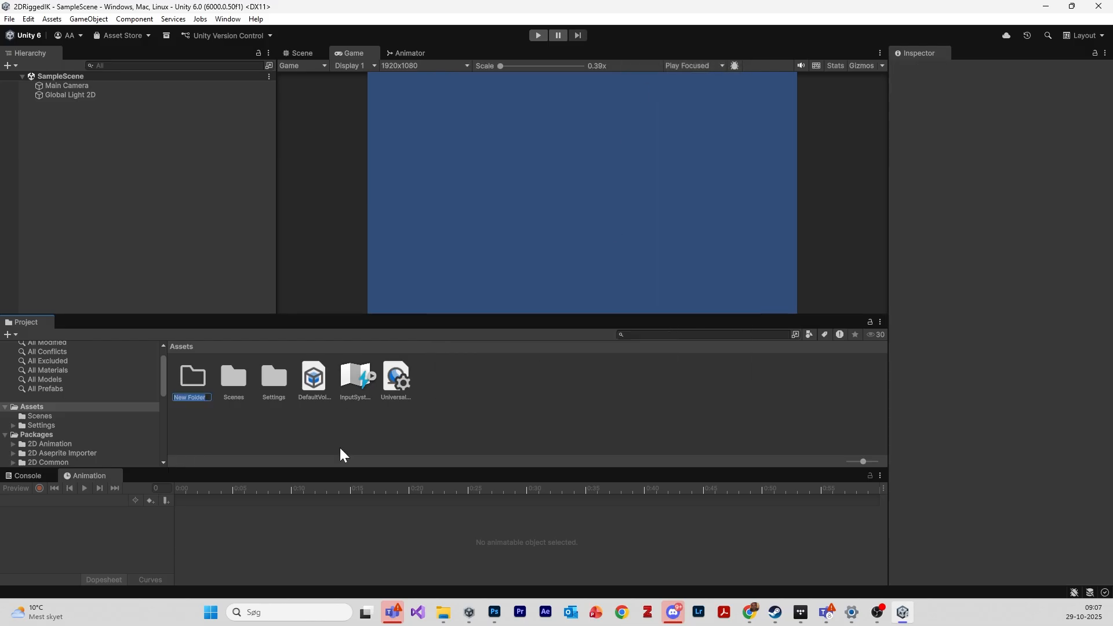
{"action": "type", "text": "PS"}
{"action": "key", "text": "Return"}
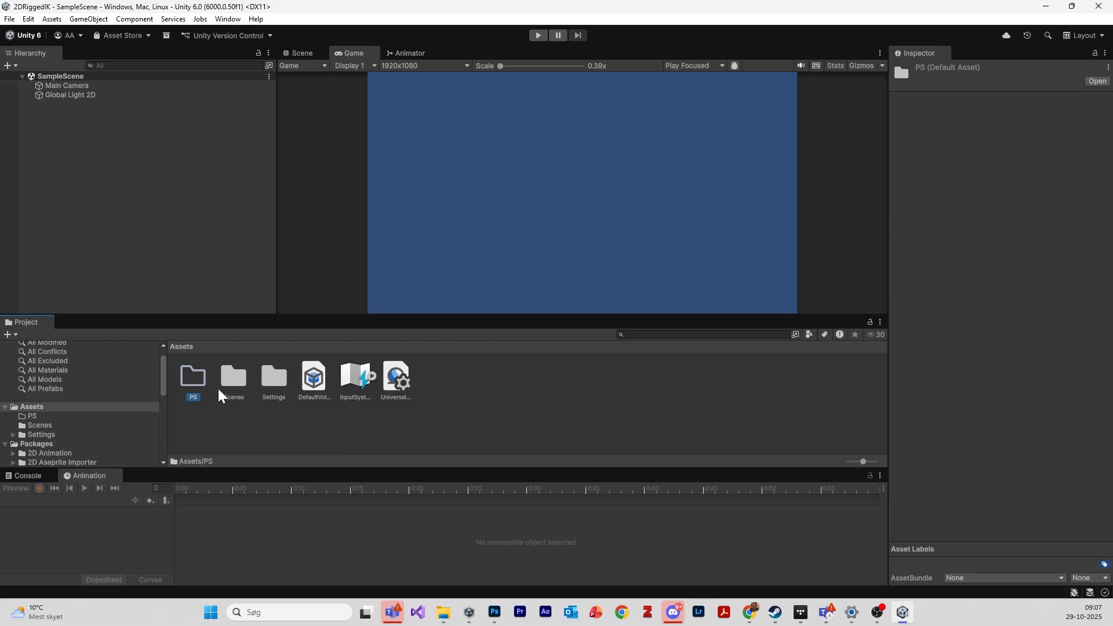
- Import the Photoshop document "PSB file" from the Overførsler folder in File Explorer into the PS assets folder
{"action": "double_click", "coordinate": [197, 376]}
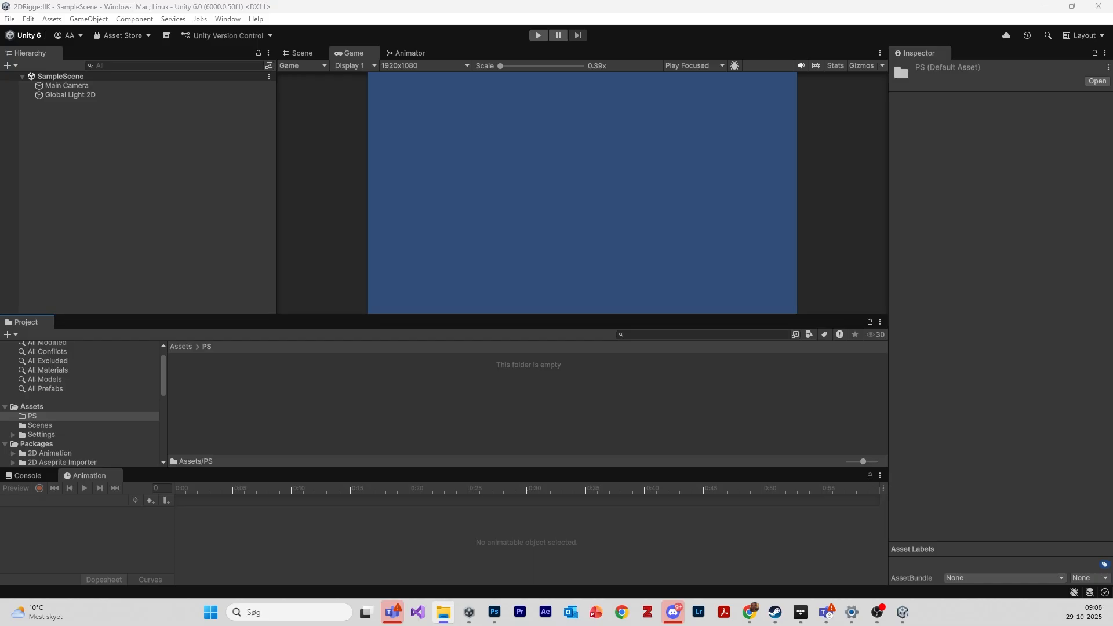
{"action": "left_click_drag", "start_coordinate": [1, 557], "coordinate": [927, 175]}
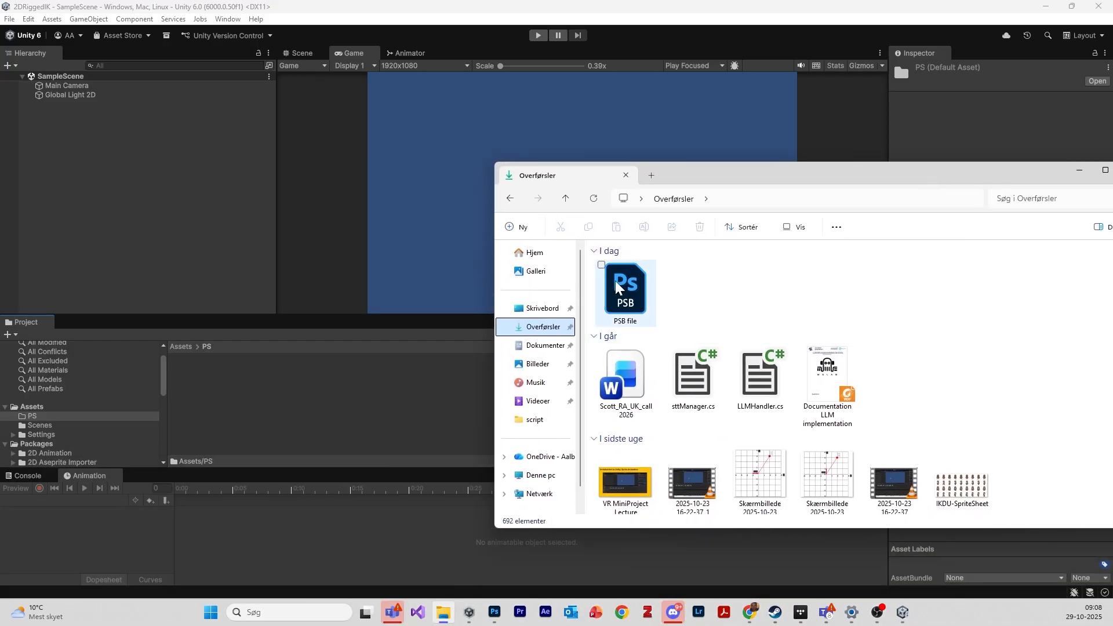
{"action": "left_click_drag", "start_coordinate": [623, 299], "coordinate": [269, 408]}
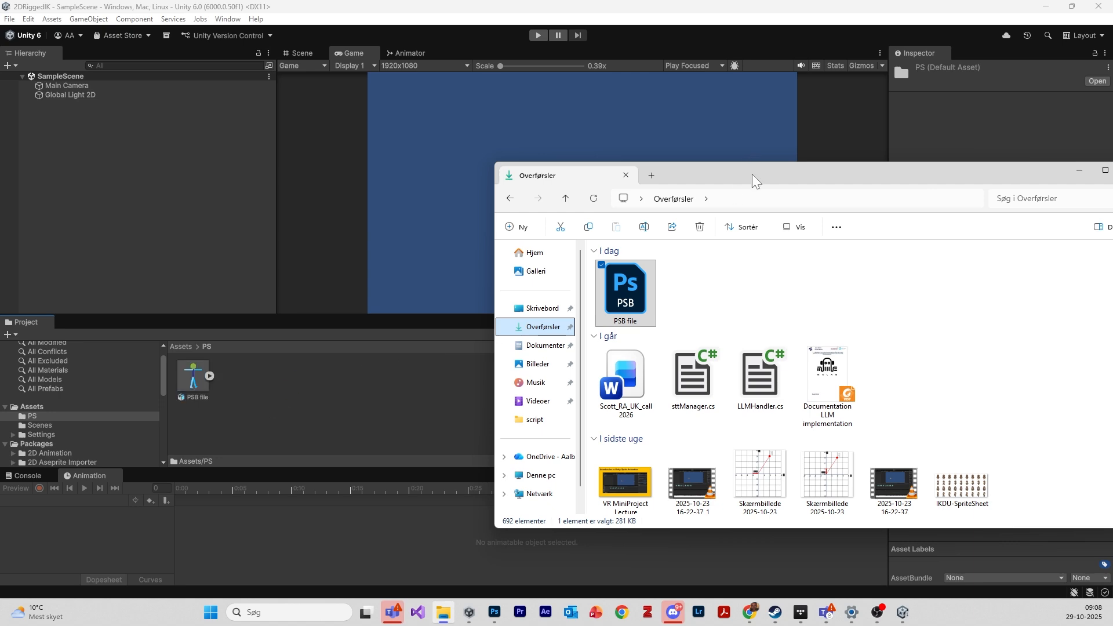
{"action": "left_click_drag", "start_coordinate": [761, 176], "coordinate": [0, 233]}
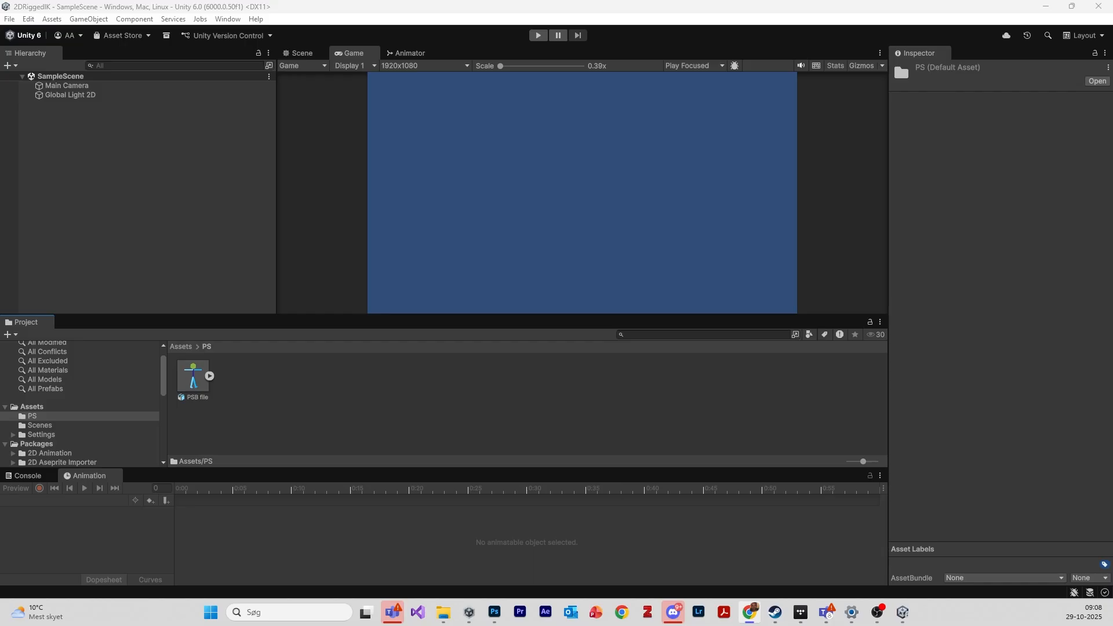
- Open the imported PSB file in the Sprite Editor, switch to the Skinning Editor, and activate the Create Bone tool
{"action": "left_click", "coordinate": [193, 382]}
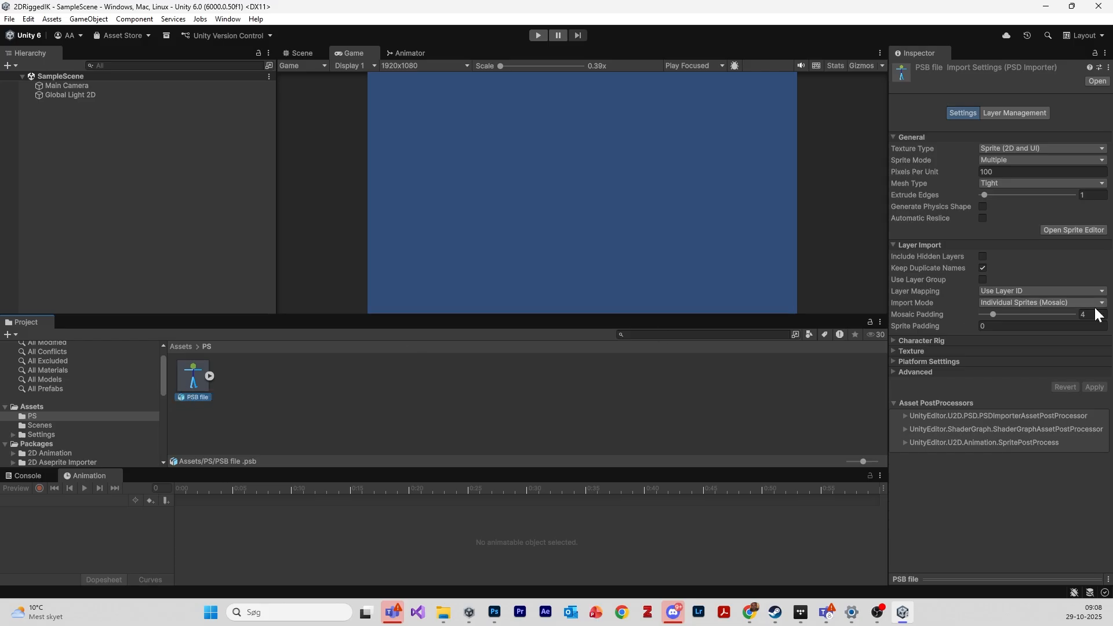
{"action": "left_click", "coordinate": [1072, 230]}
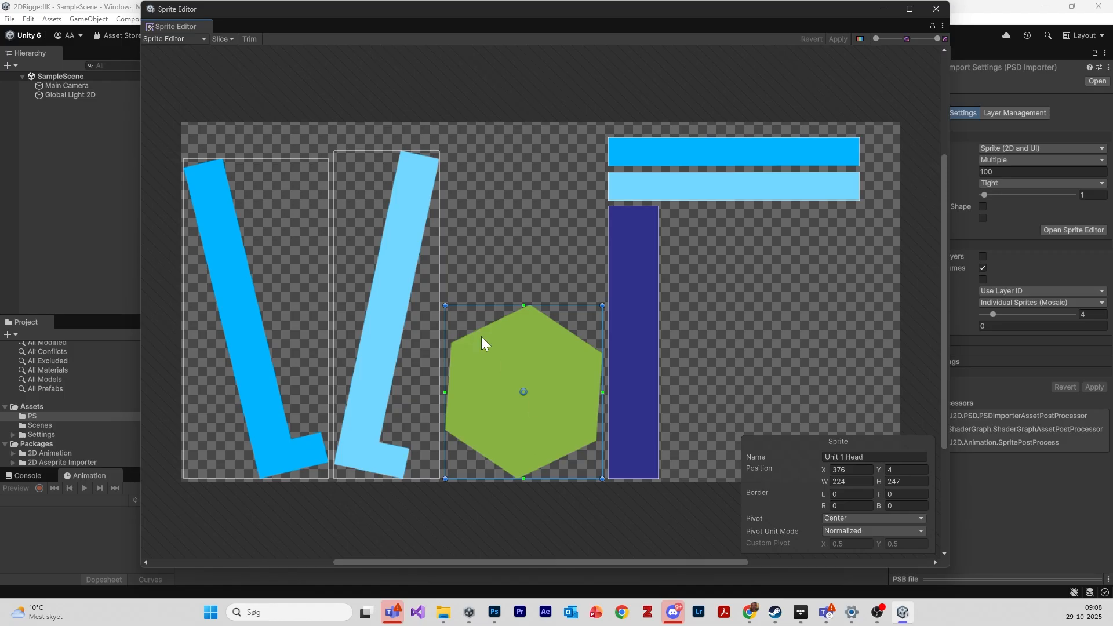
{"action": "left_click", "coordinate": [203, 39]}
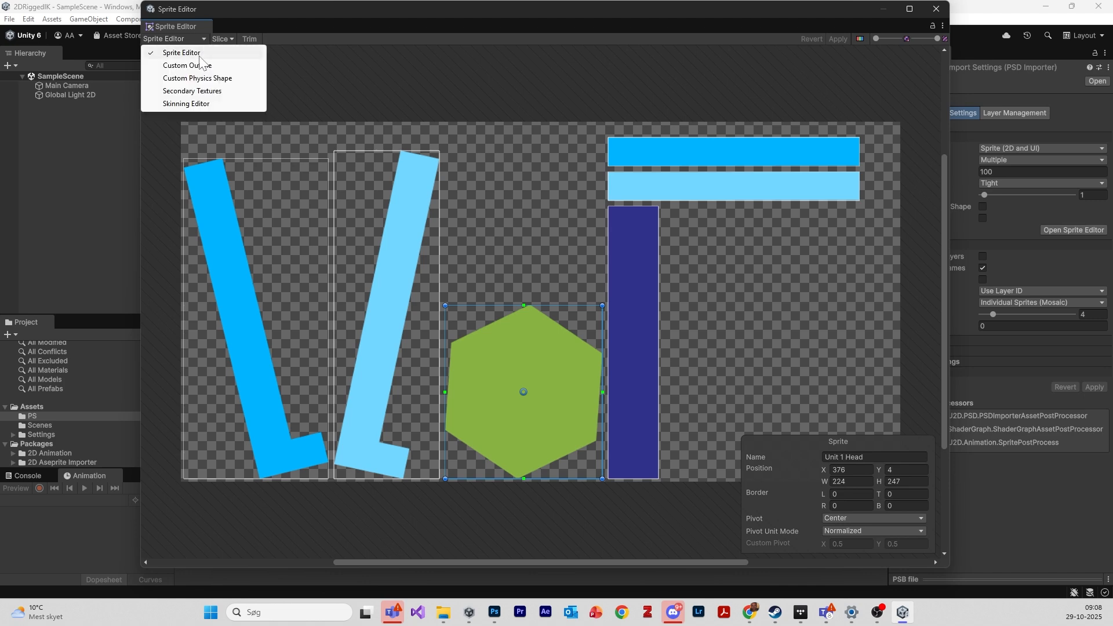
{"action": "left_click", "coordinate": [216, 105]}
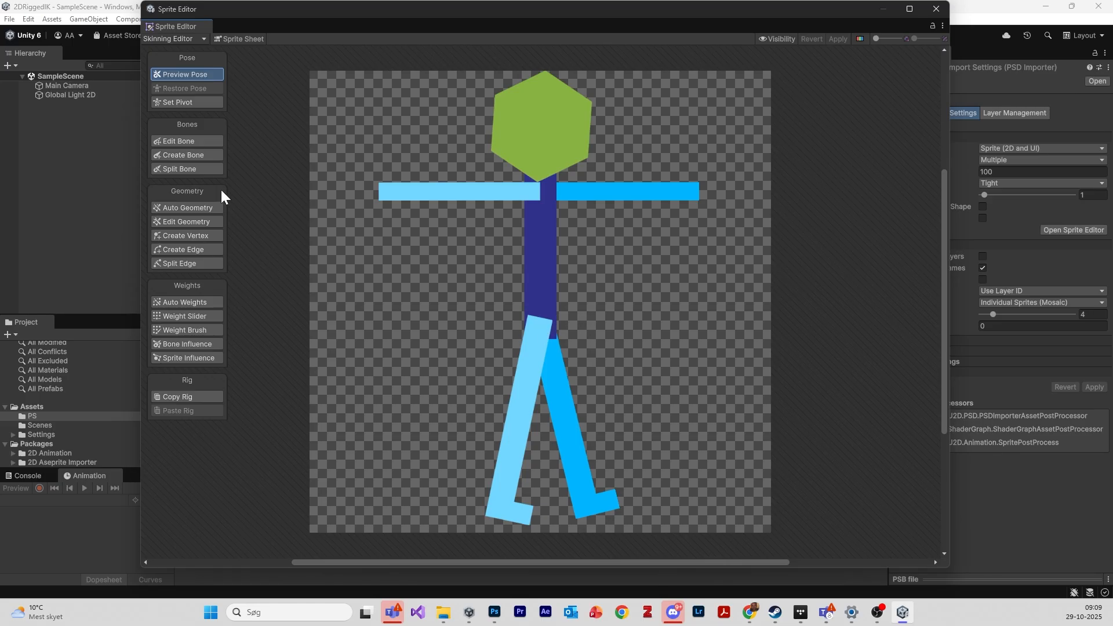
{"action": "left_click", "coordinate": [185, 155]}
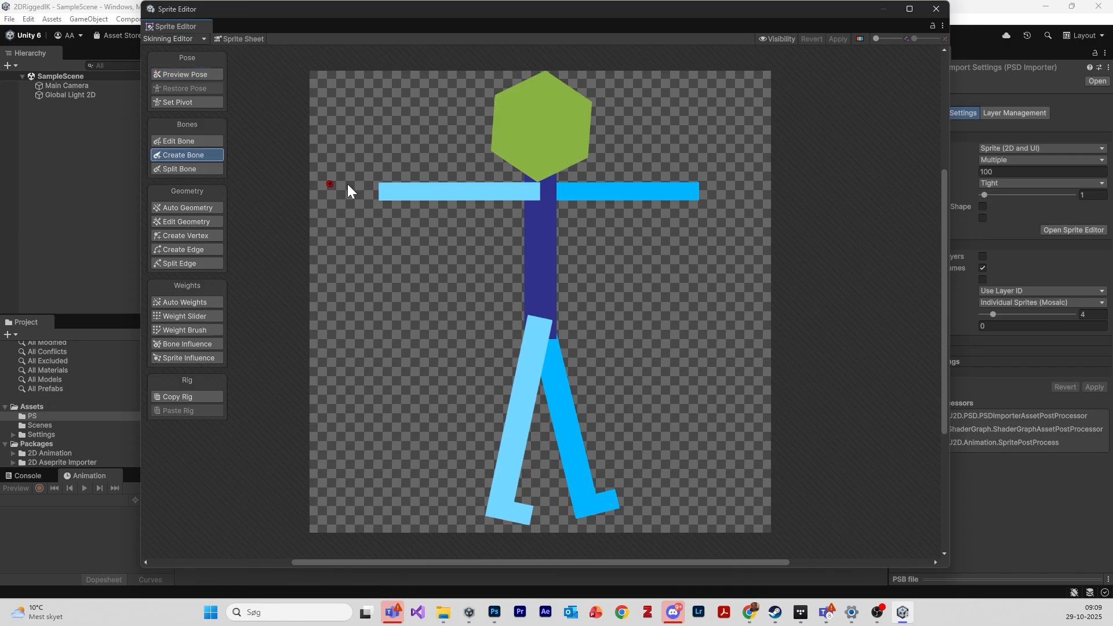
- Create a chain of two bones up the torso, from the hips through the middle of the body to the neck
{"action": "left_click", "coordinate": [544, 316]}
{"action": "key", "text": "shift+q"}
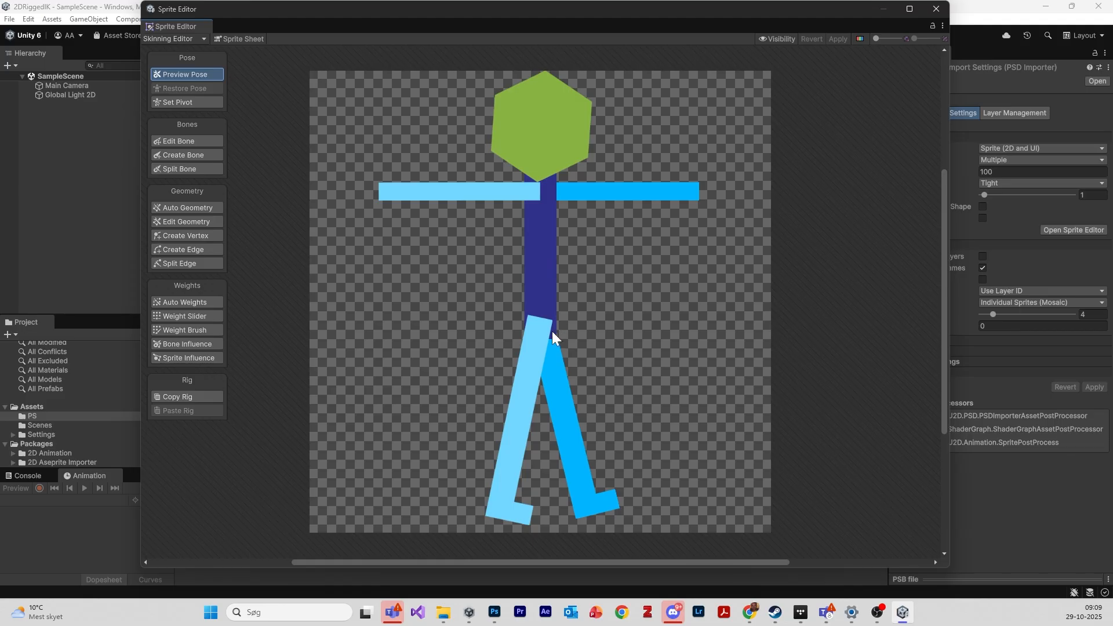
{"action": "left_click", "coordinate": [196, 153]}
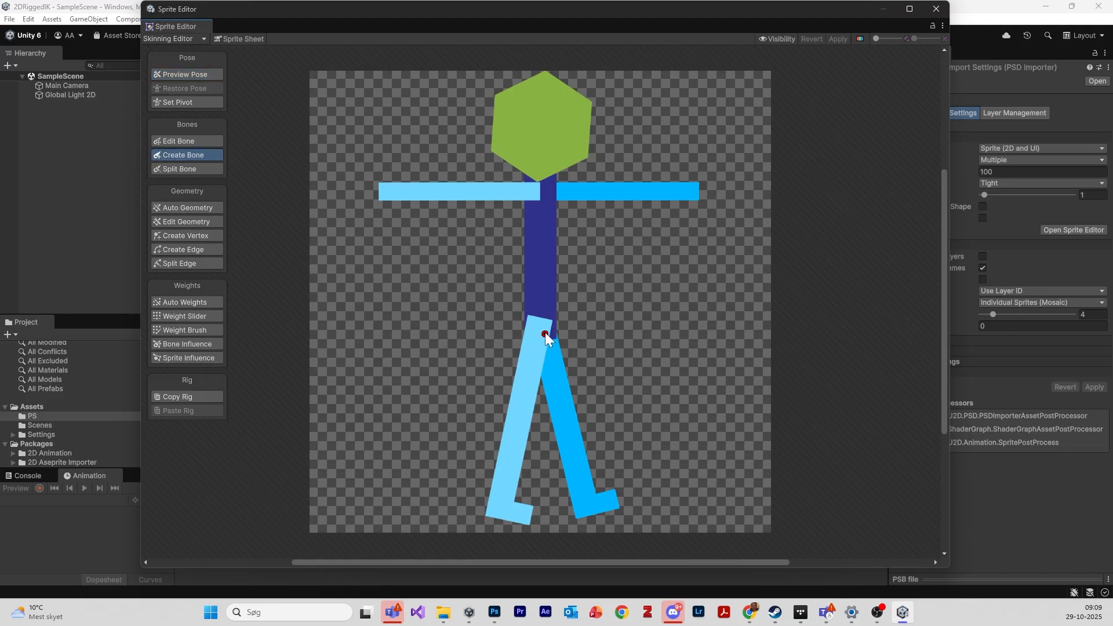
{"action": "left_click", "coordinate": [543, 260]}
{"action": "left_click", "coordinate": [544, 181]}
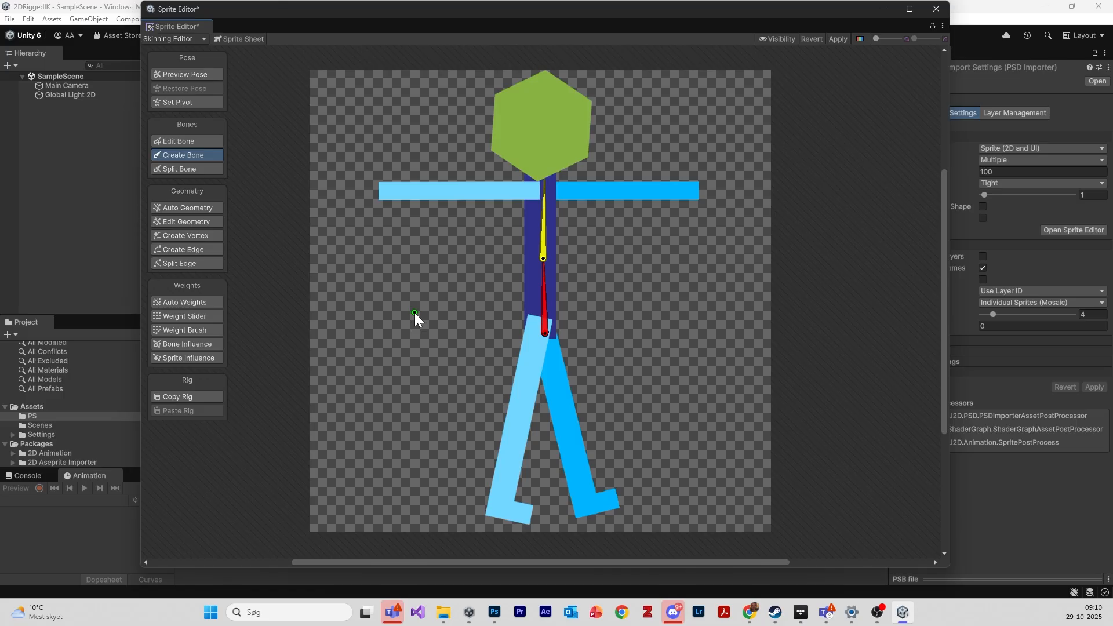
- Create a three-bone chain down the light-blue leg through knee and ankle to the toe, parented to the lower torso bone
{"action": "left_click", "coordinate": [546, 333]}
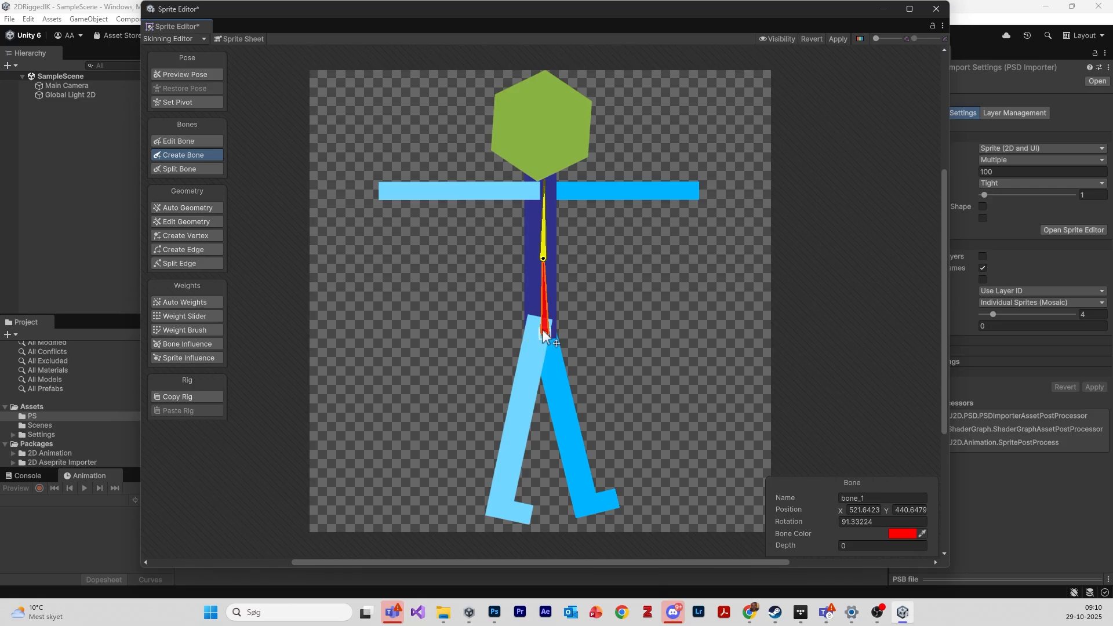
{"action": "right_click", "coordinate": [544, 377]}
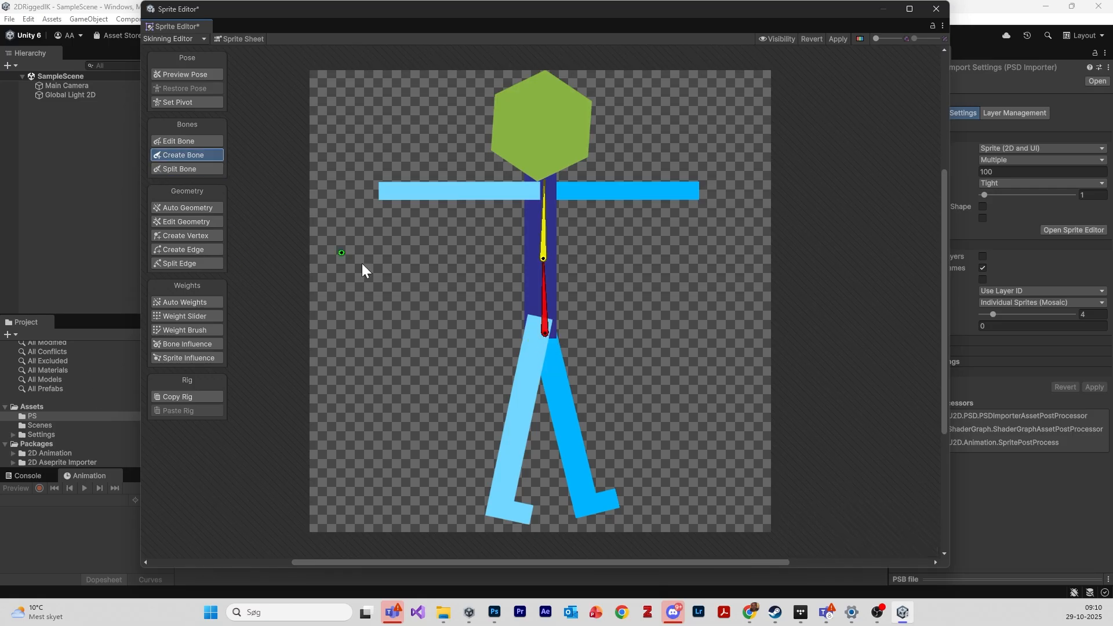
{"action": "left_click", "coordinate": [544, 325]}
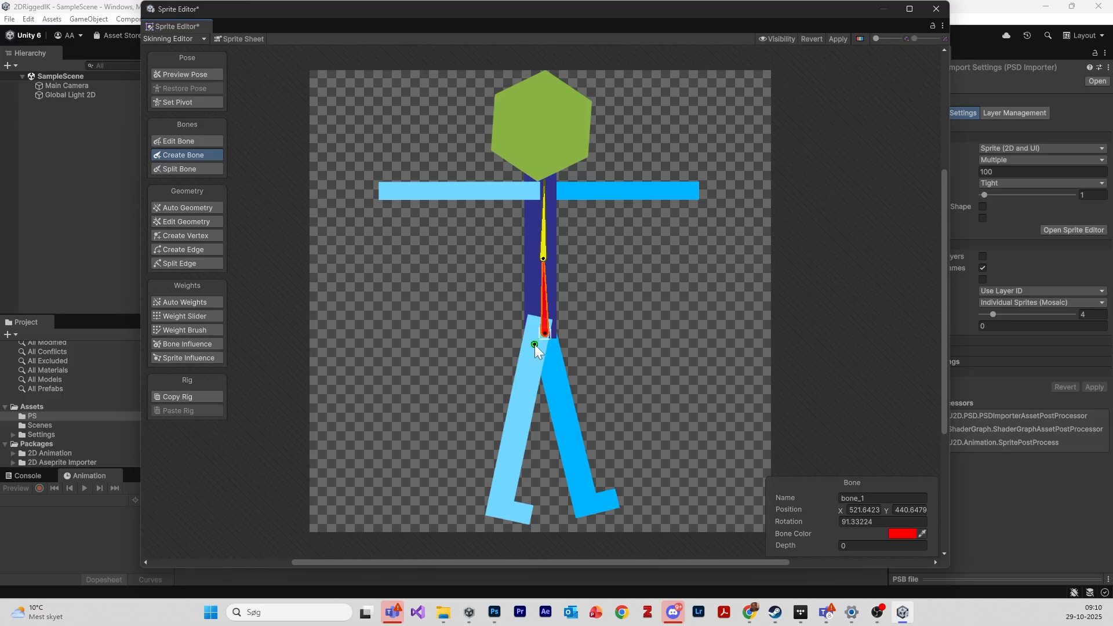
{"action": "left_click", "coordinate": [534, 343]}
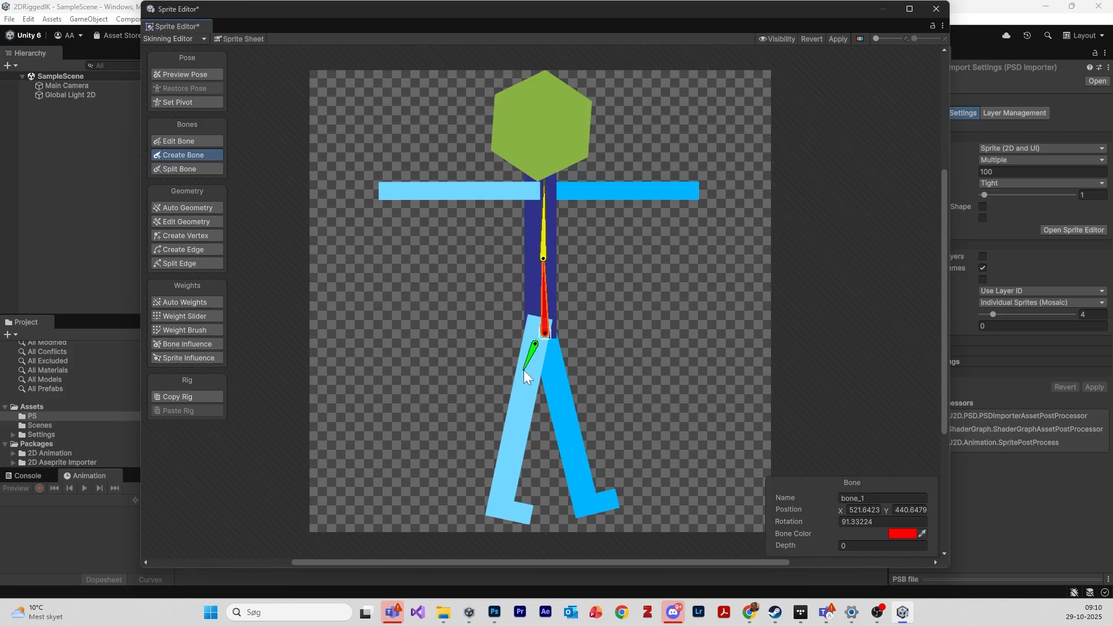
{"action": "left_click", "coordinate": [520, 419]}
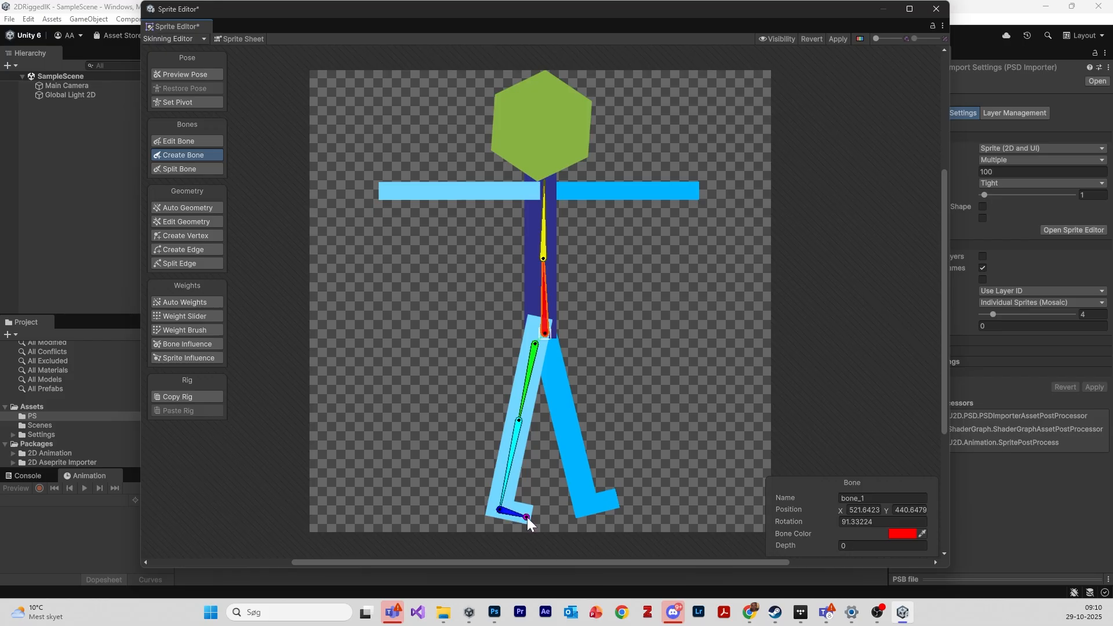
{"action": "right_click", "coordinate": [534, 517]}
- Create a matching three-bone chain down the darker blue leg to the toe, parented to the lower torso bone
{"action": "left_click", "coordinate": [568, 419]}
{"action": "left_click", "coordinate": [549, 349]}
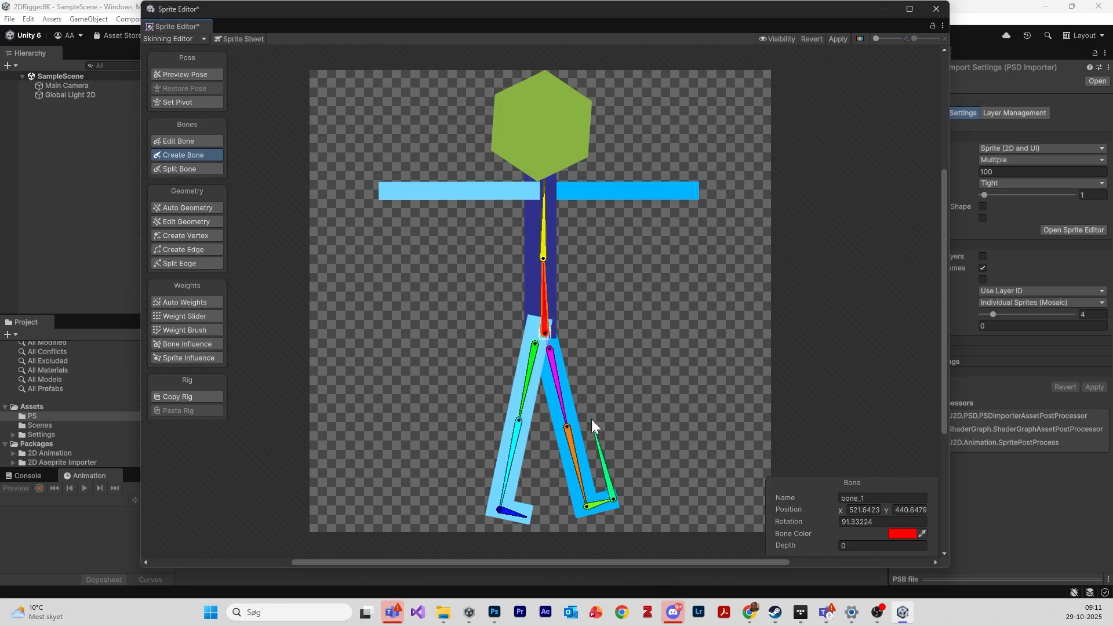
{"action": "right_click", "coordinate": [646, 461]}
{"action": "right_click", "coordinate": [652, 473]}
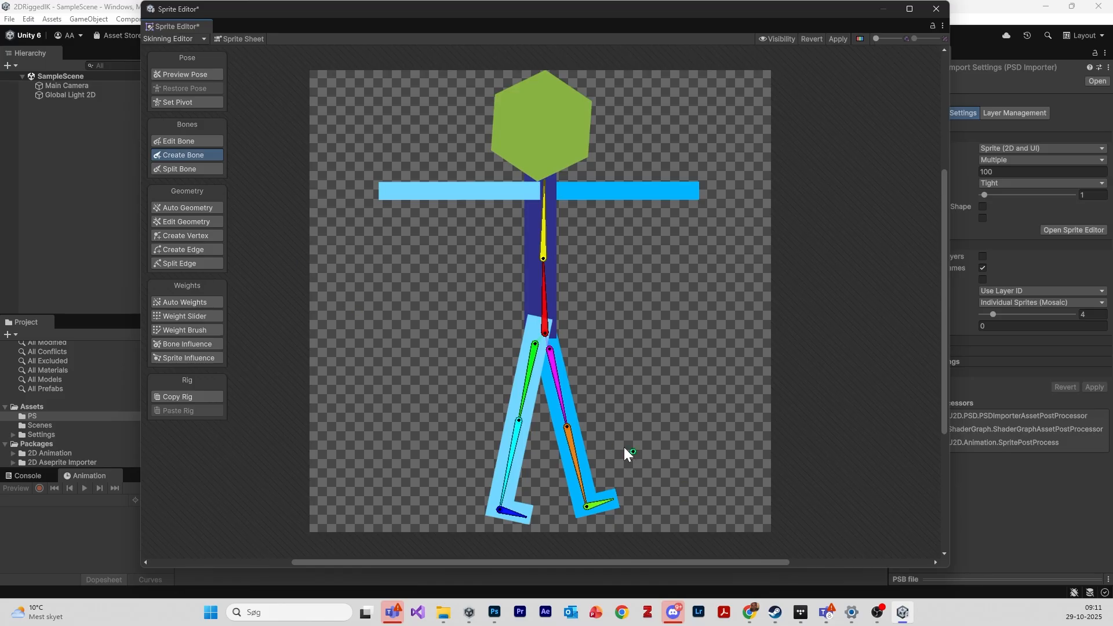
- Edit the bones so both thigh bones start closer to the base of the lower torso bone at the hips
{"action": "left_click", "coordinate": [180, 142]}
{"action": "left_click_drag", "start_coordinate": [535, 345], "coordinate": [545, 336]}
{"action": "left_click", "coordinate": [552, 367]}
{"action": "left_click", "coordinate": [544, 335]}
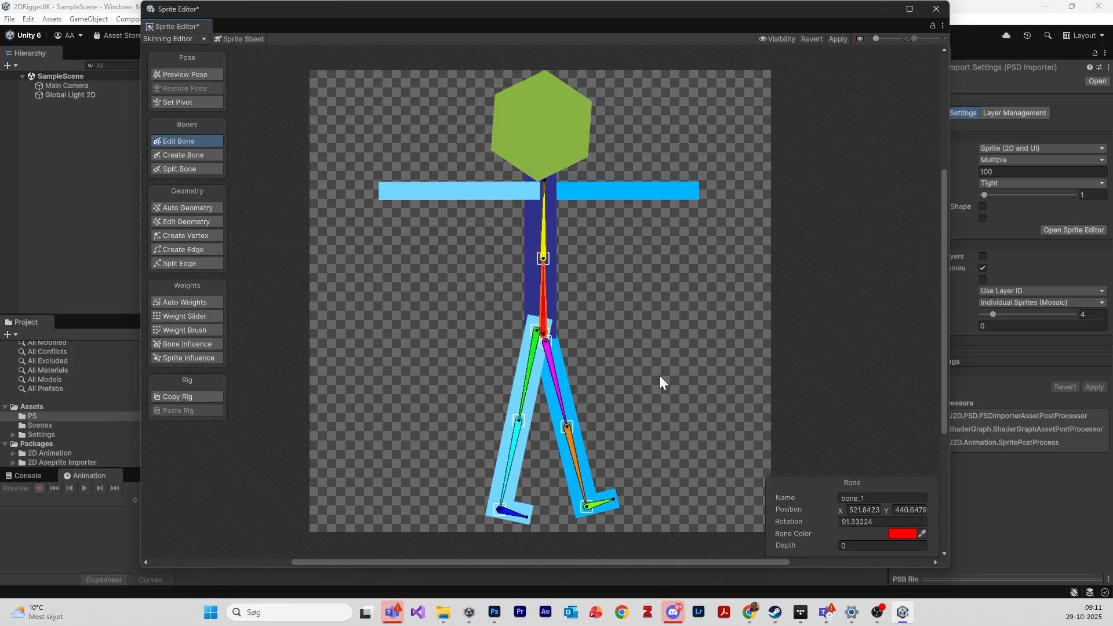
- Create two bones along the light-blue arm, from shoulder through elbow to hand, parented to the upper torso bone
{"action": "left_click", "coordinate": [205, 154]}
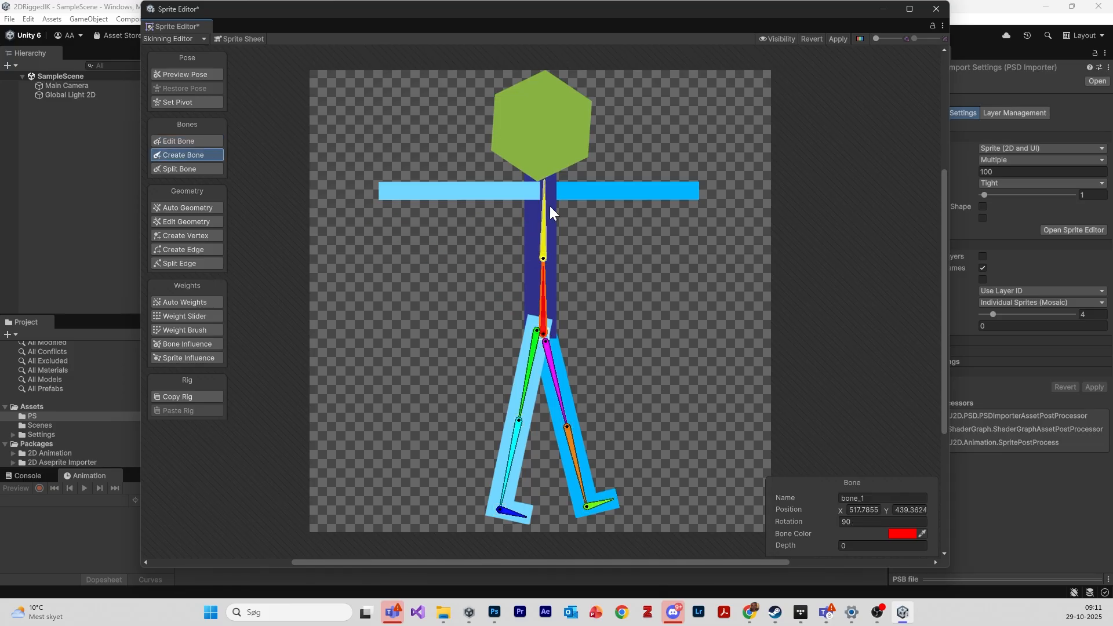
{"action": "right_click", "coordinate": [623, 315]}
{"action": "left_click", "coordinate": [544, 226]}
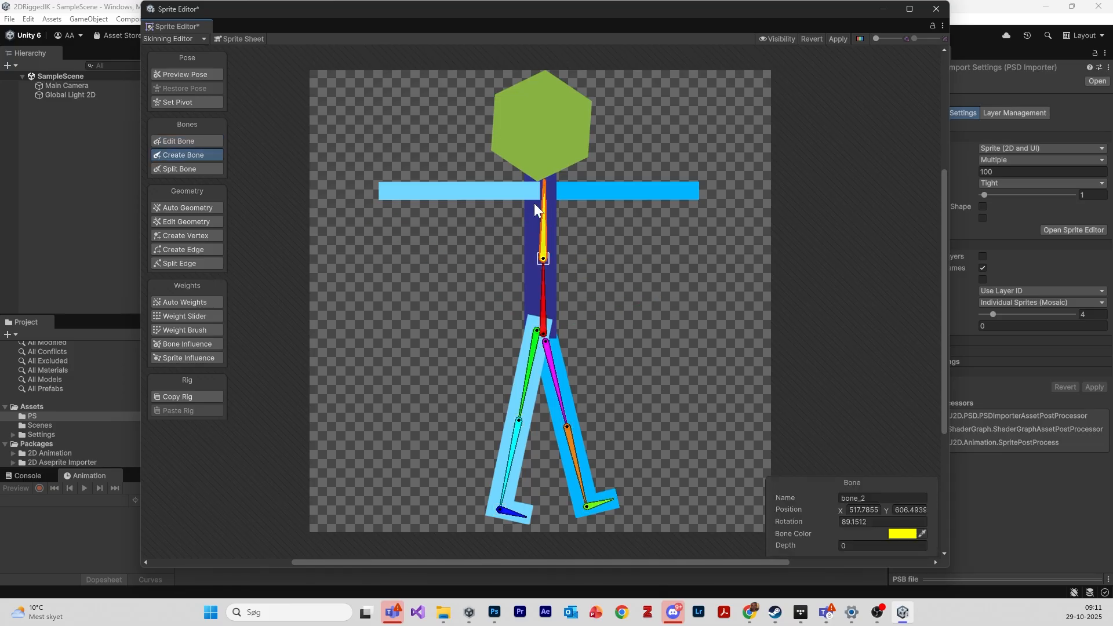
{"action": "left_click", "coordinate": [533, 192]}
{"action": "left_click", "coordinate": [461, 191]}
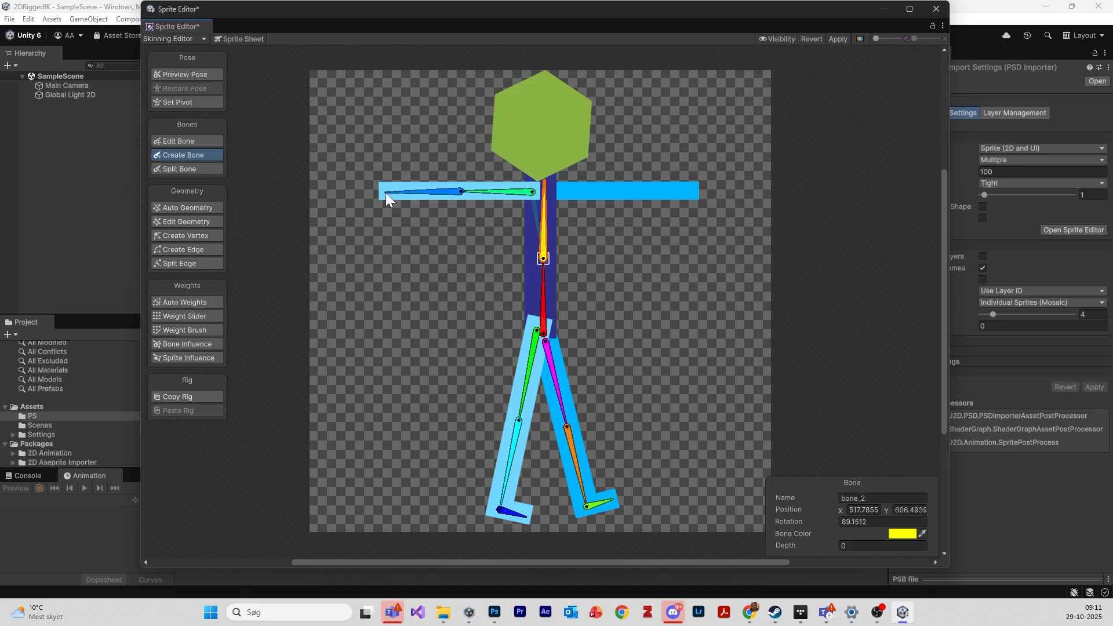
{"action": "left_click", "coordinate": [382, 192]}
- Create two bones along the darker blue arm, ending at the hand, parented to the upper torso bone
{"action": "left_click", "coordinate": [695, 192]}
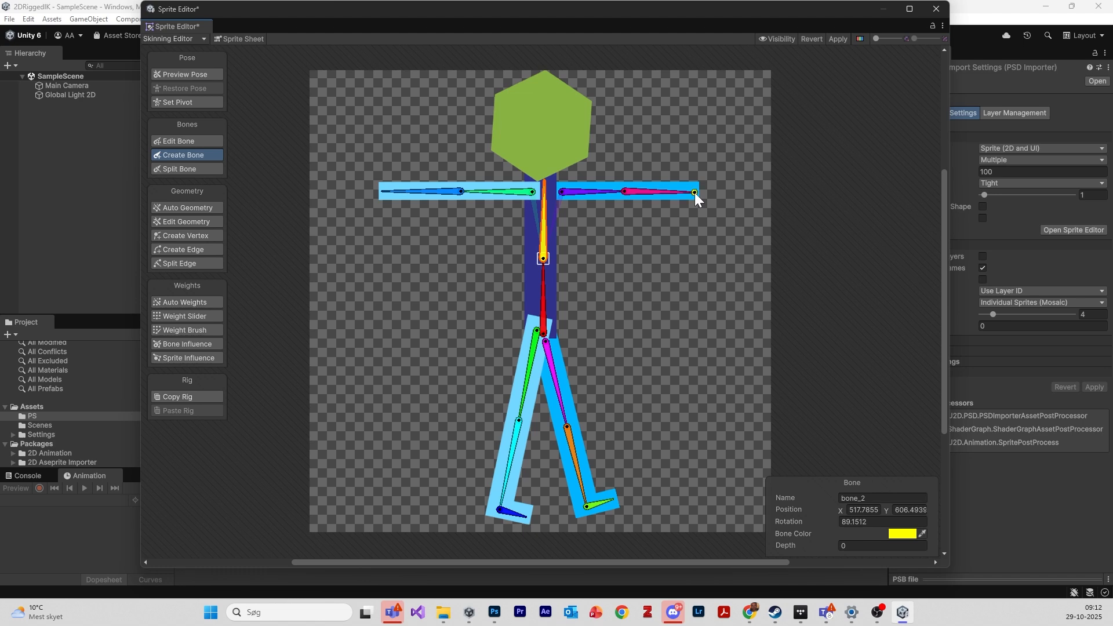
{"action": "right_click", "coordinate": [695, 192]}
{"action": "right_click", "coordinate": [683, 255]}
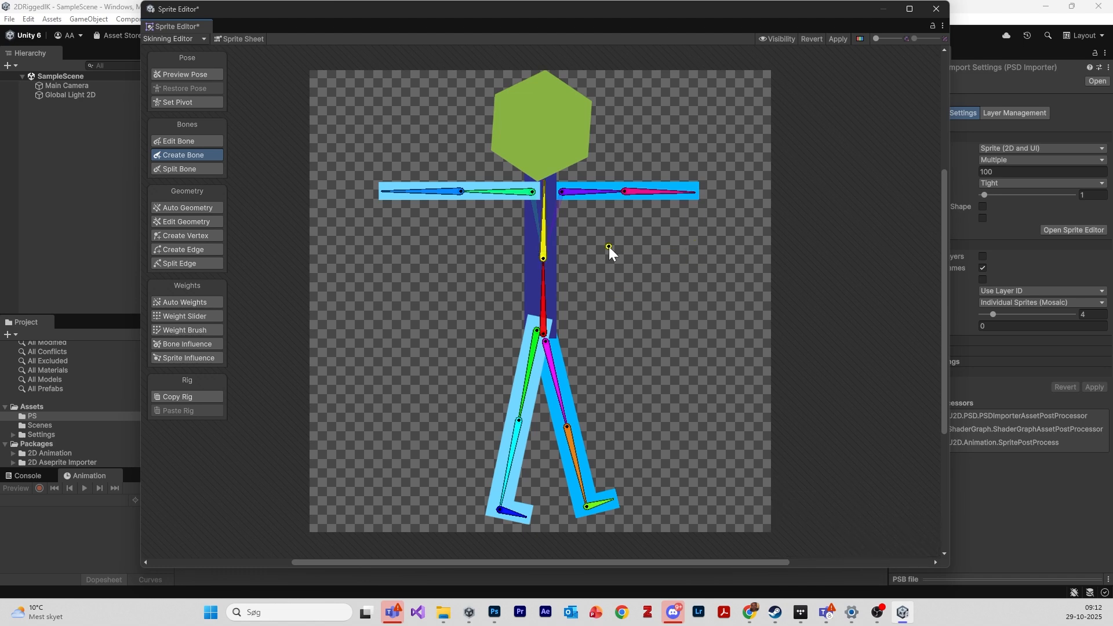
- Create a single head bone from the neck to the top of the green head, parented to the upper torso bone
{"action": "left_click", "coordinate": [547, 204]}
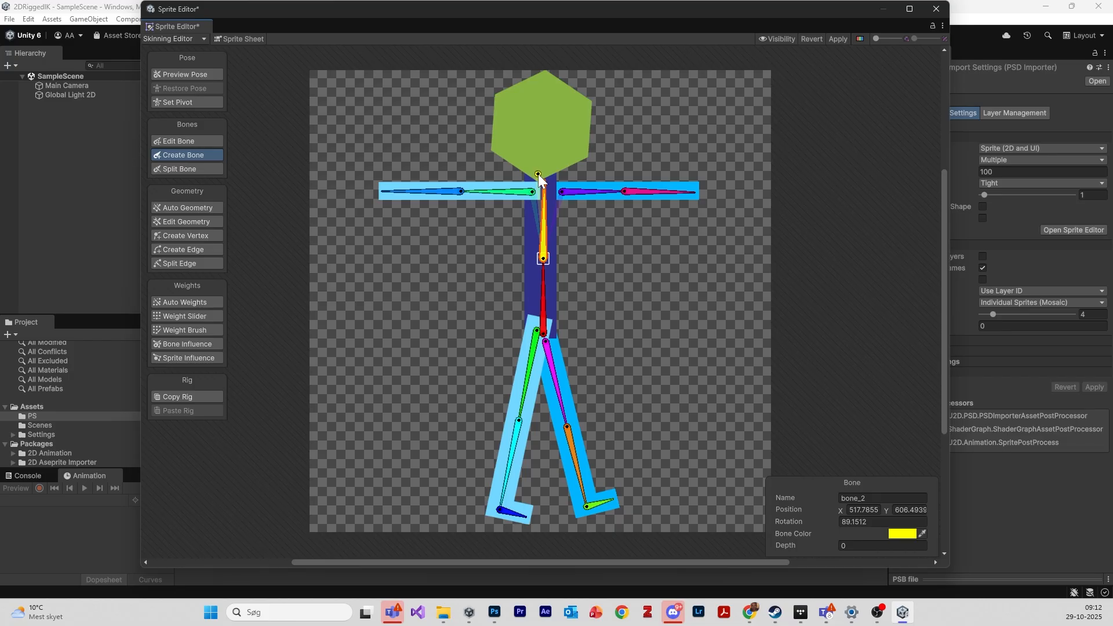
{"action": "right_click", "coordinate": [574, 247]}
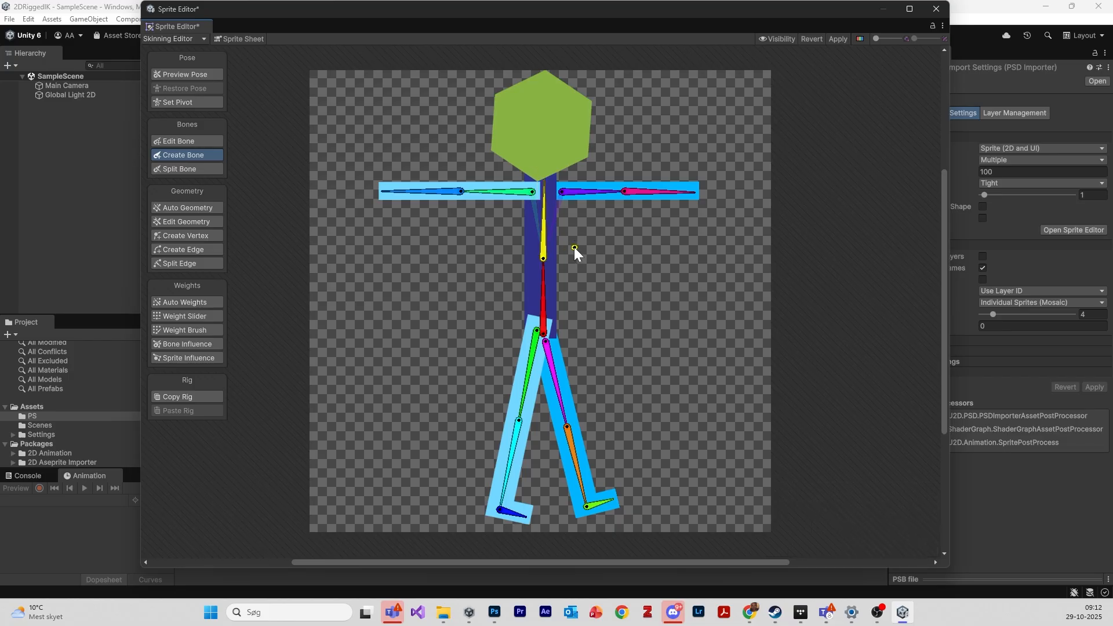
{"action": "left_click", "coordinate": [545, 217]}
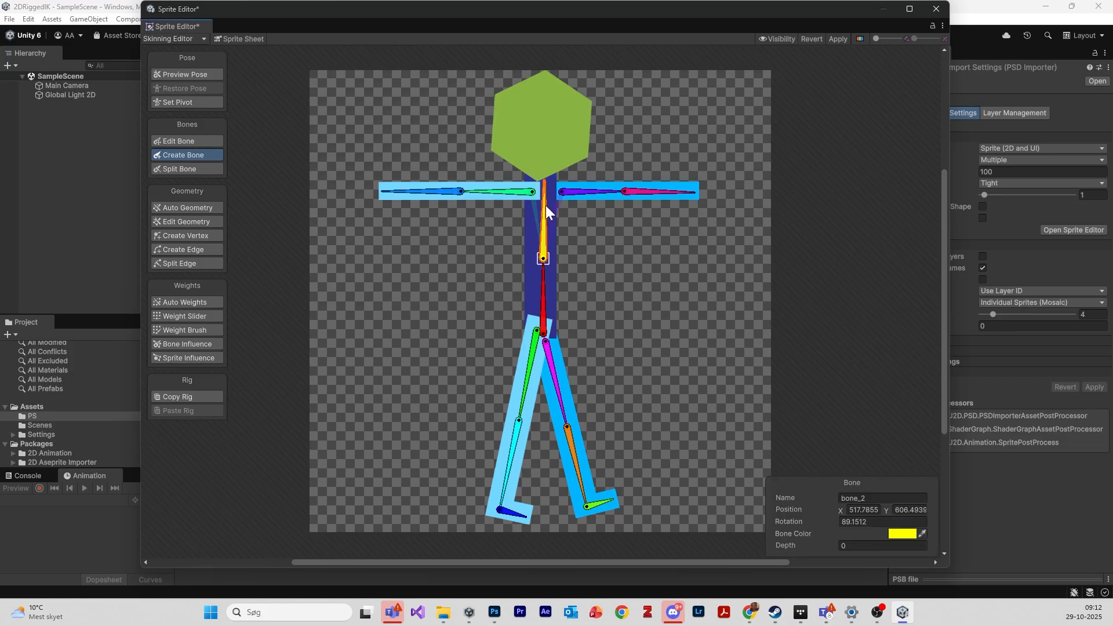
{"action": "left_click", "coordinate": [540, 174]}
{"action": "left_click", "coordinate": [545, 75]}
{"action": "right_click", "coordinate": [596, 91]}
{"action": "right_click", "coordinate": [597, 92]}
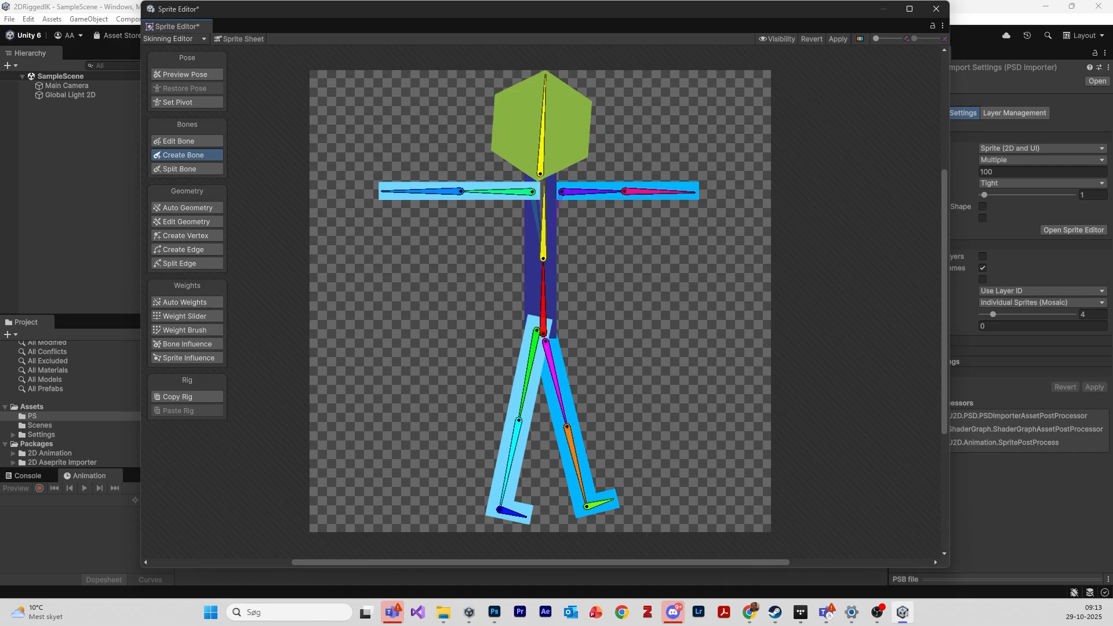
- Show the rig's bone list and expand the full hierarchy of torso, arm and leg bones
{"action": "left_click", "coordinate": [783, 39]}
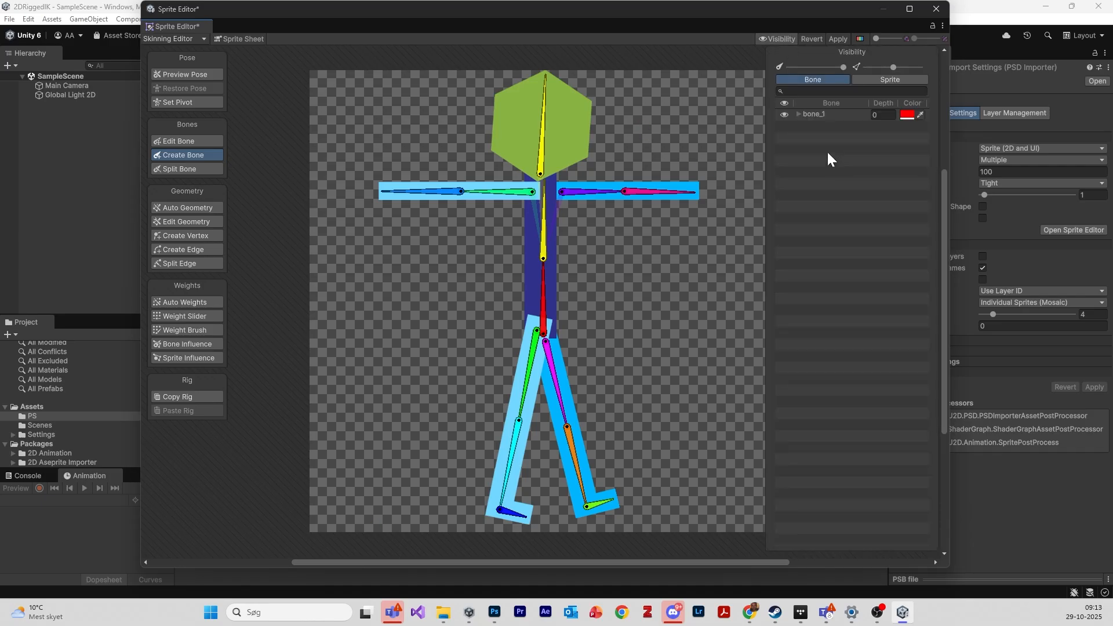
{"action": "left_click", "coordinate": [799, 114]}
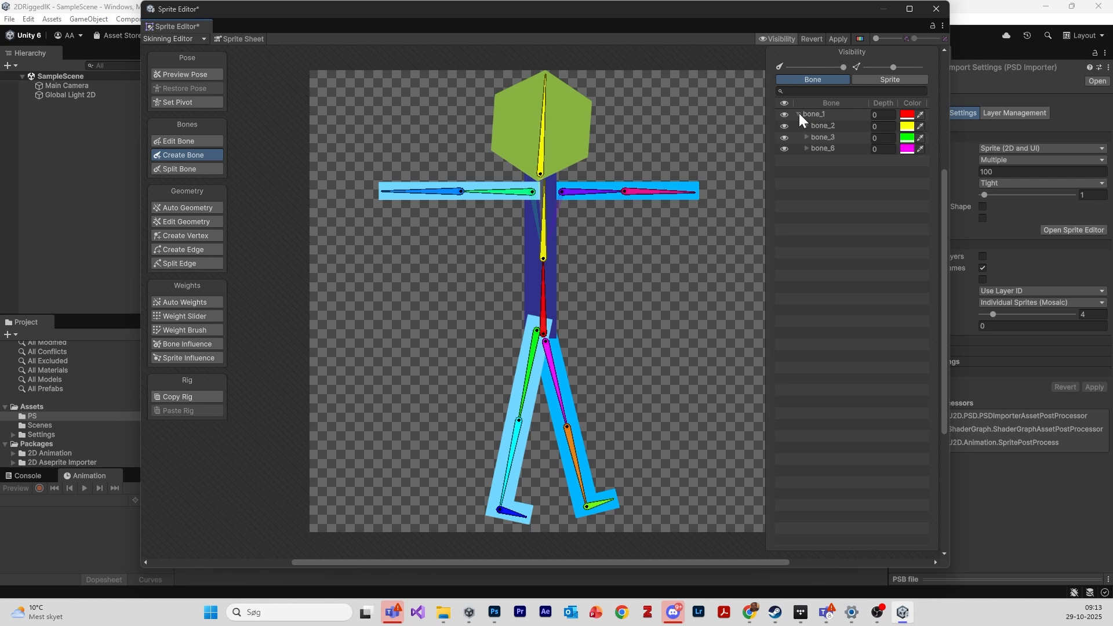
{"action": "left_click", "coordinate": [807, 125]}
{"action": "left_click", "coordinate": [814, 148]}
{"action": "left_click", "coordinate": [815, 136]}
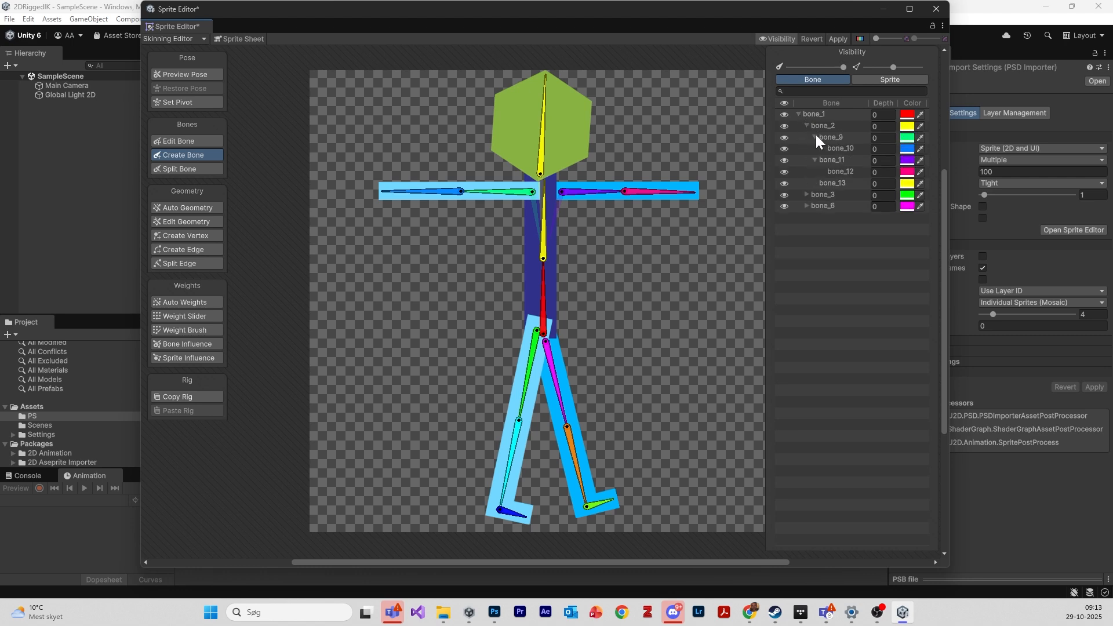
{"action": "left_click", "coordinate": [807, 195]}
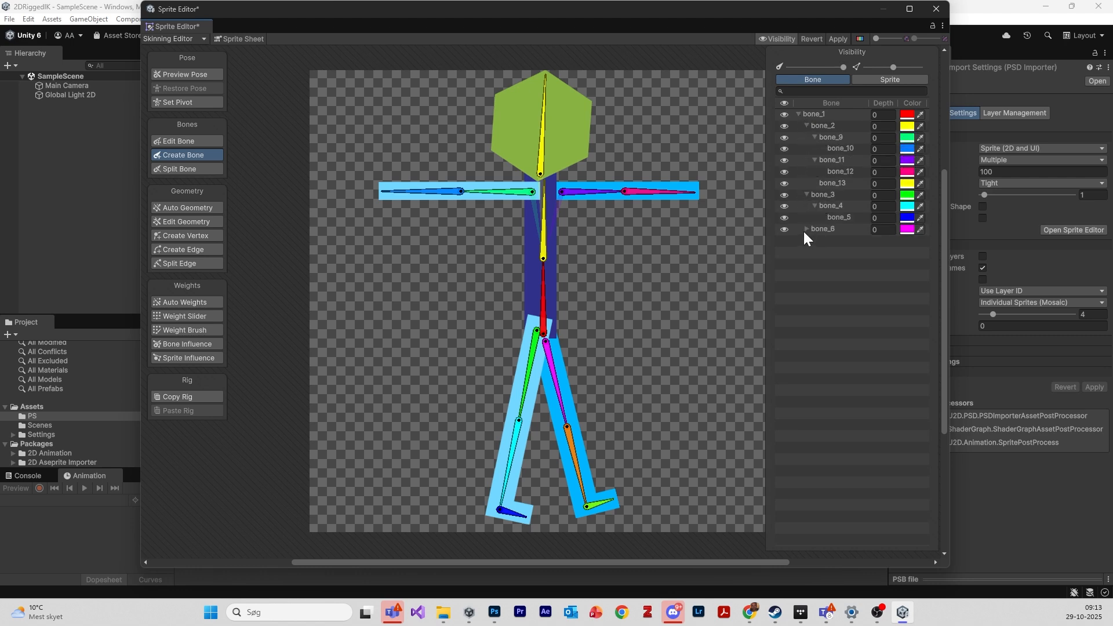
{"action": "left_click", "coordinate": [807, 230]}
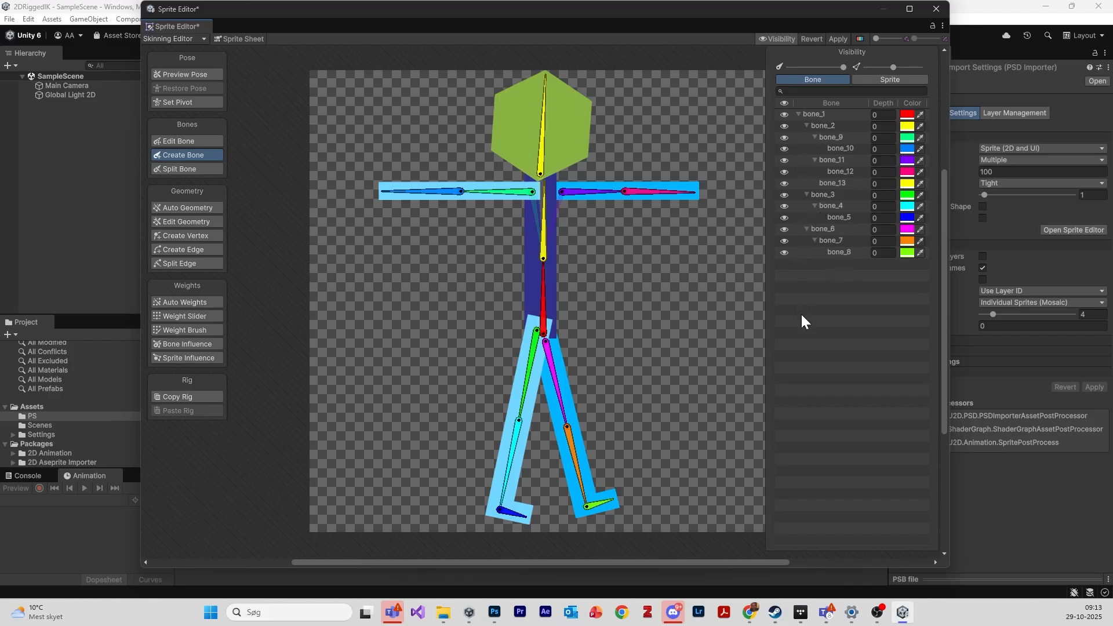
- Rename the root bone of the lower torso, bone_1, as lowerBody
{"action": "left_click", "coordinate": [823, 126]}
{"action": "left_click", "coordinate": [823, 116]}
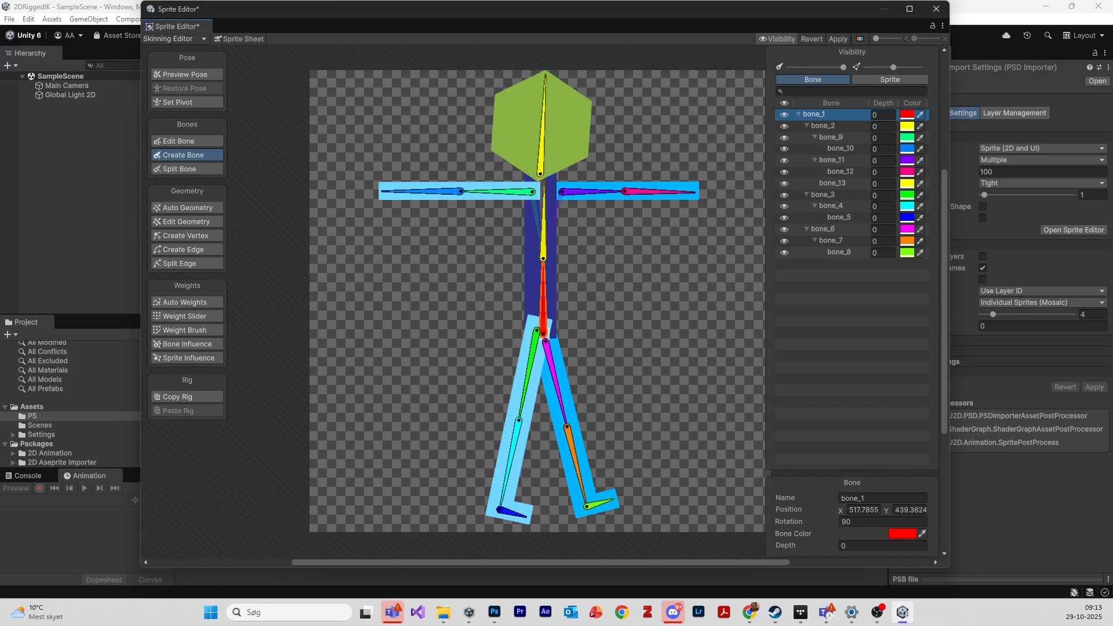
{"action": "left_click", "coordinate": [815, 112]}
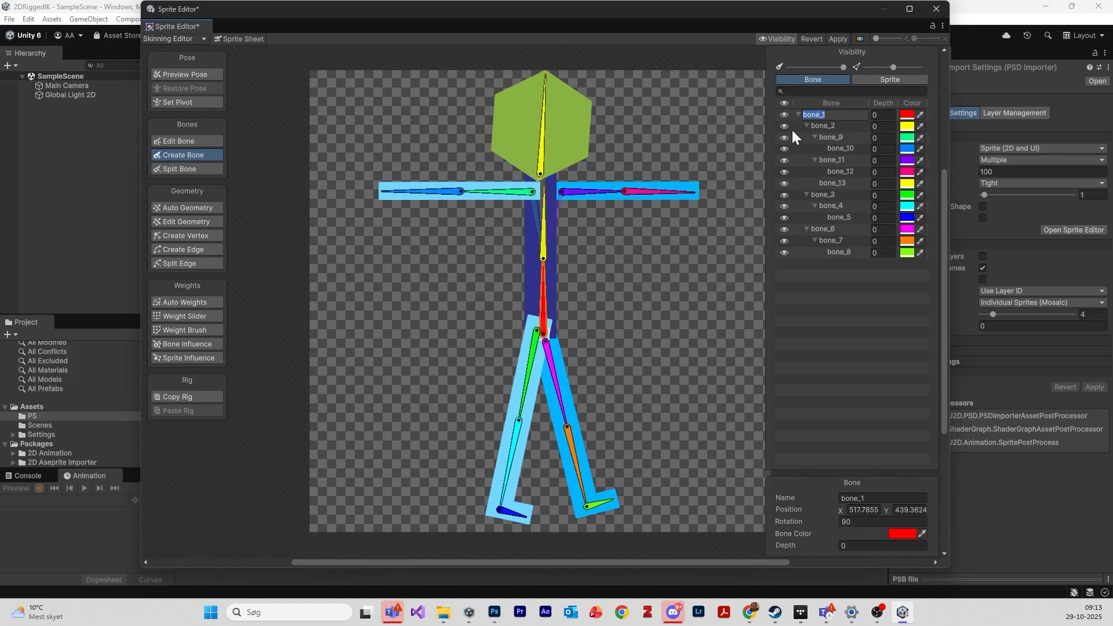
{"action": "type", "text": "lowerBody"}
{"action": "key", "text": "Return"}
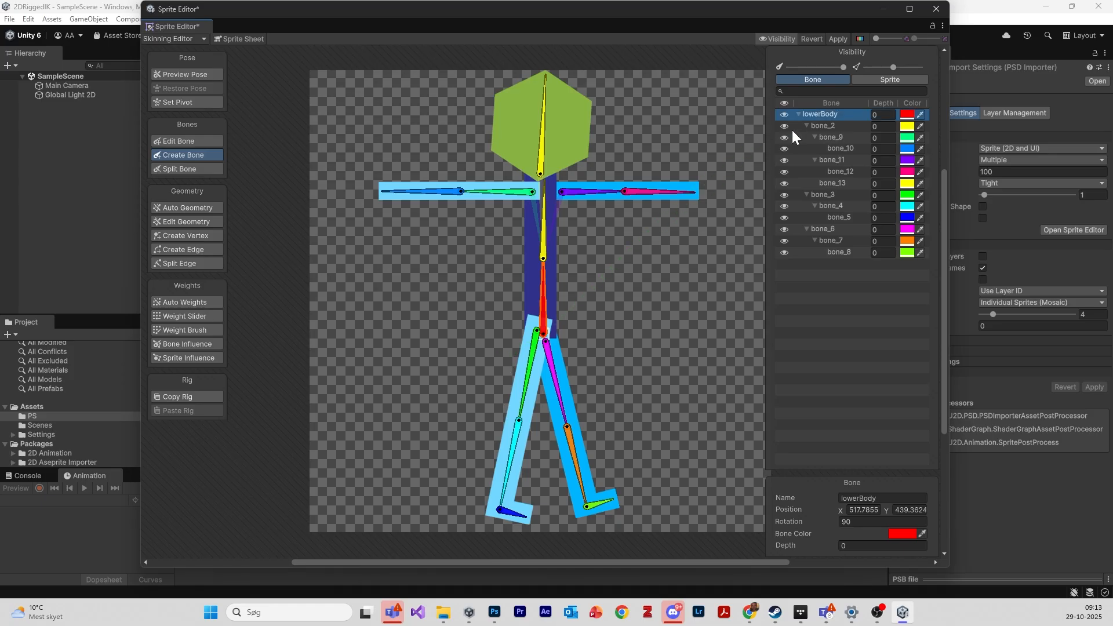
- Rename the upper torso bone, bone_2, as upperBody
{"action": "left_click", "coordinate": [827, 125]}
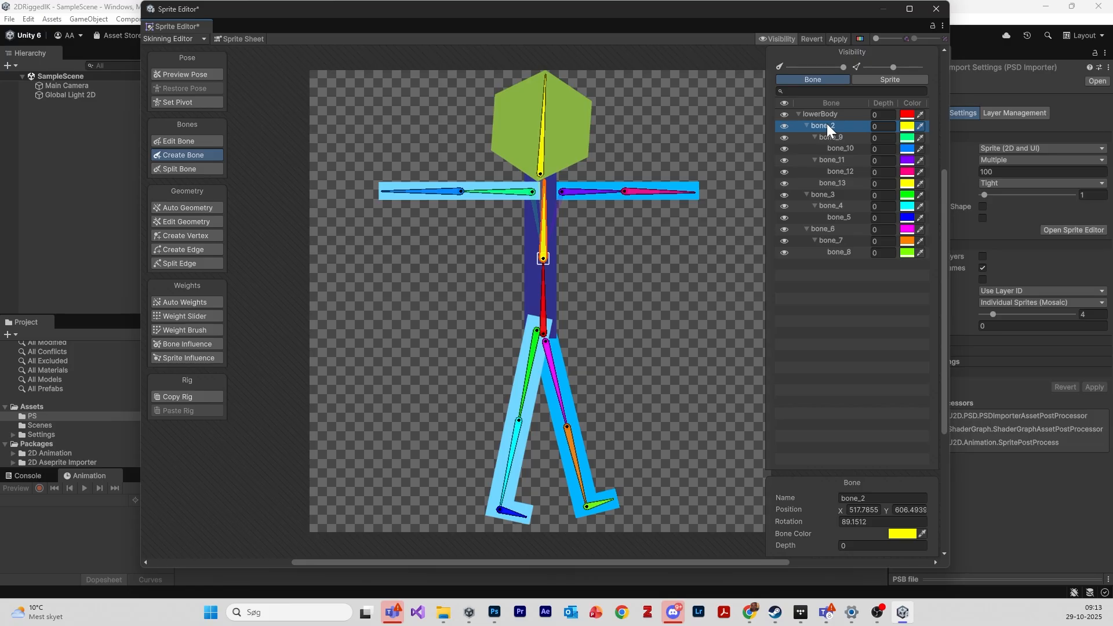
{"action": "left_click", "coordinate": [827, 123]}
{"action": "type", "text": "Up"}
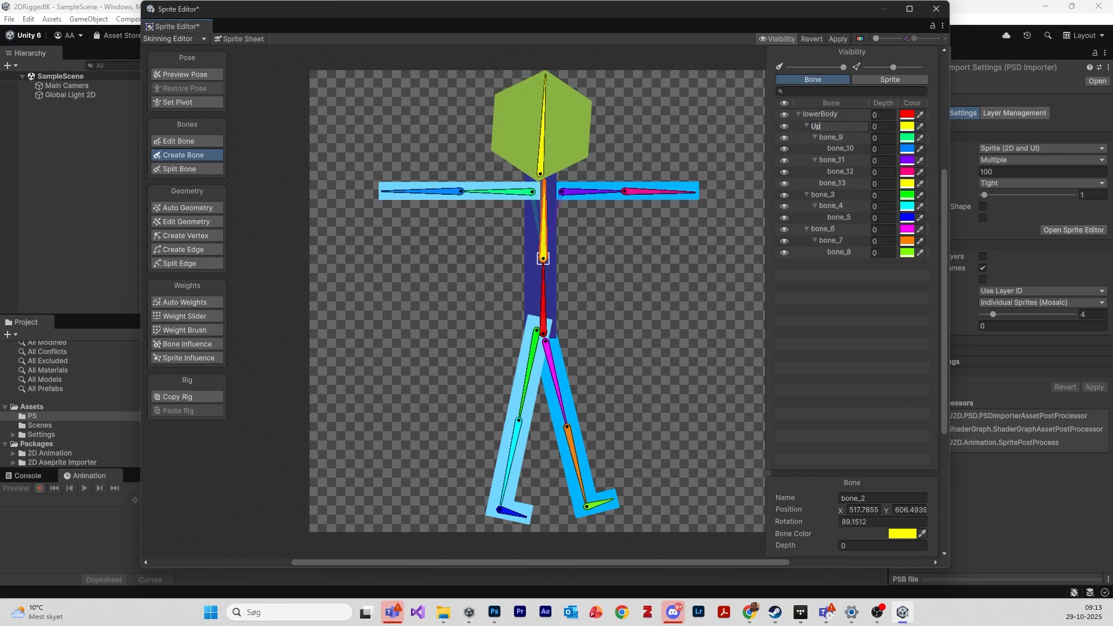
{"action": "type", "text": "perBod"}
{"action": "key", "text": "Left"}
{"action": "key", "text": "Left"}
{"action": "key", "text": "Left"}
{"action": "key", "text": "Left"}
{"action": "key", "text": "Left"}
{"action": "key", "text": "Left"}
{"action": "key", "text": "BackSpace"}
{"action": "type", "text": "u"}
{"action": "key", "text": "Return"}
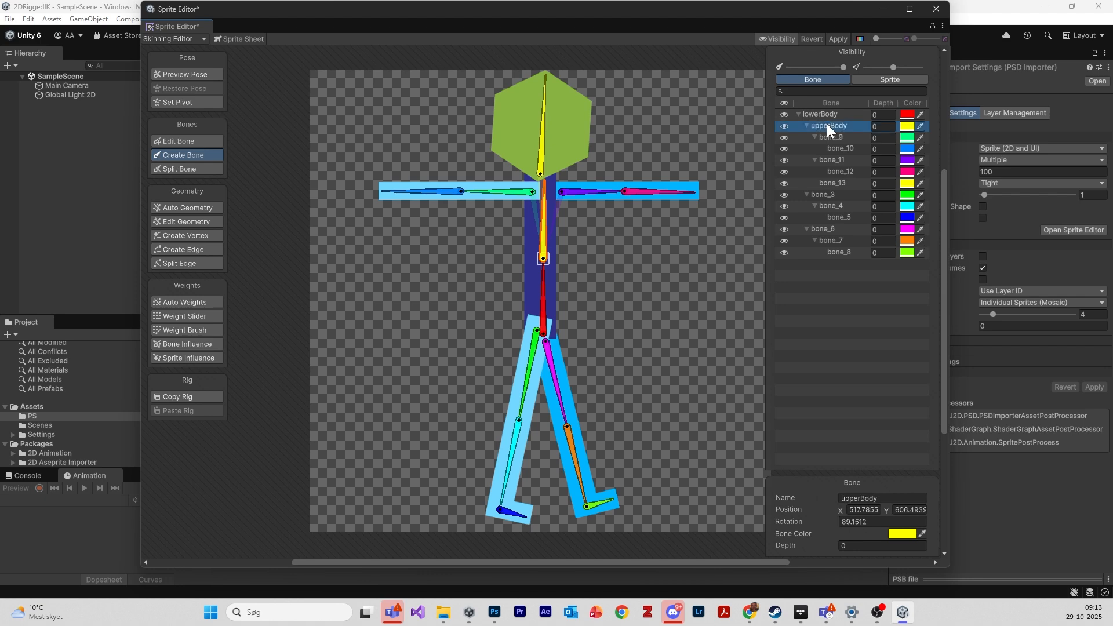
- Rename the upper bone of the light-blue arm, bone_9, as leftArm
{"action": "left_click", "coordinate": [829, 135]}
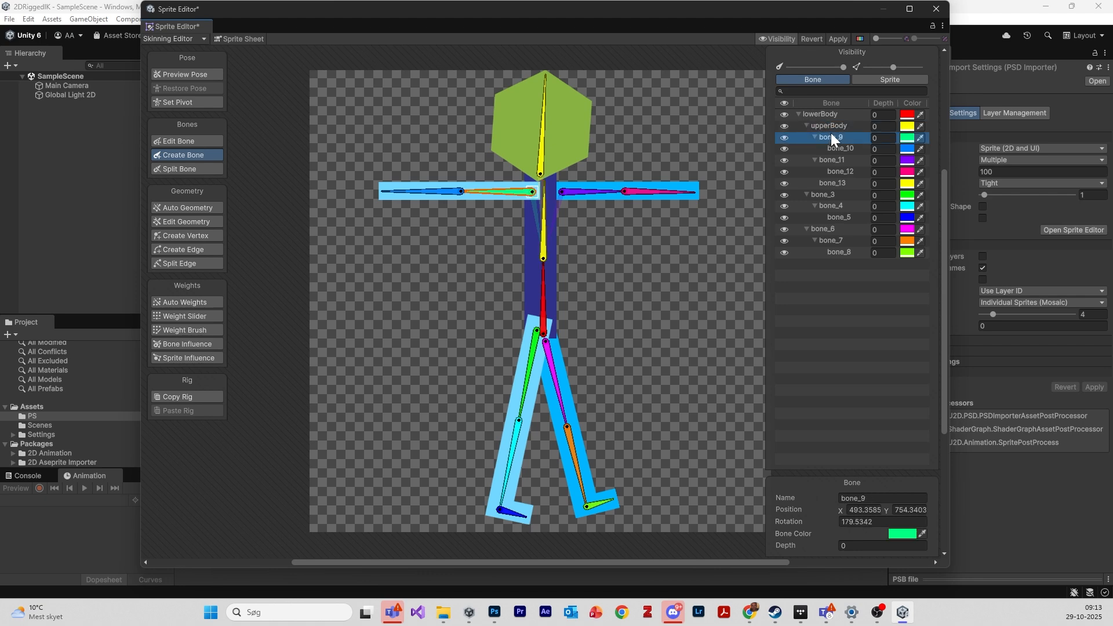
{"action": "double_click", "coordinate": [833, 135]}
{"action": "type", "text": "left"}
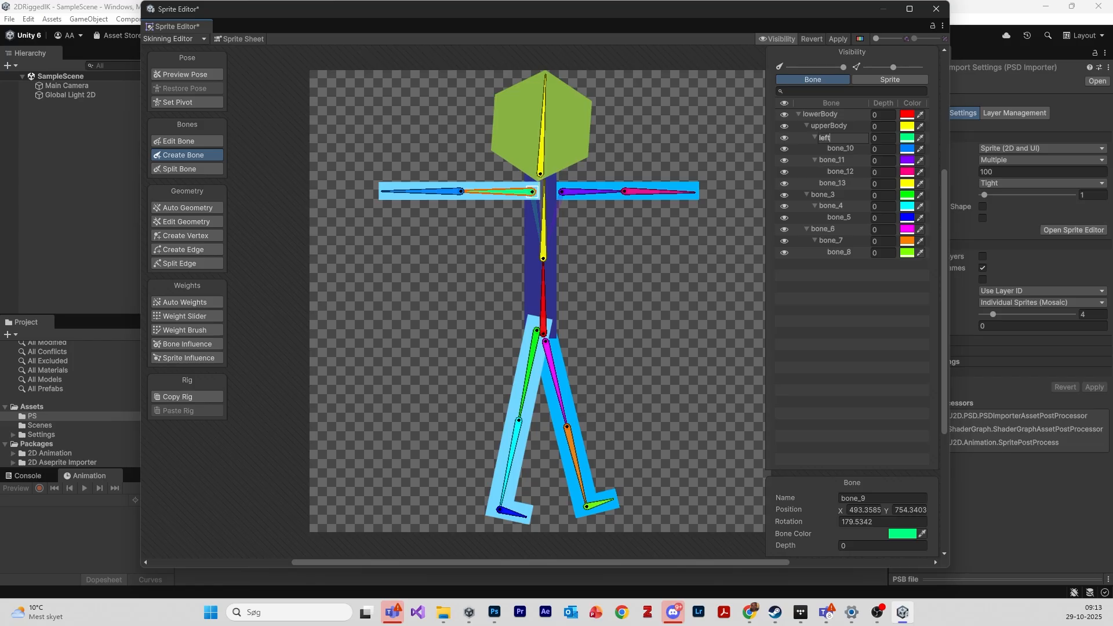
{"action": "type", "text": "Arm"}
- Rename the outer bone of the light-blue arm, bone_10, as leftWrist
{"action": "left_click", "coordinate": [848, 145]}
{"action": "double_click", "coordinate": [851, 146]}
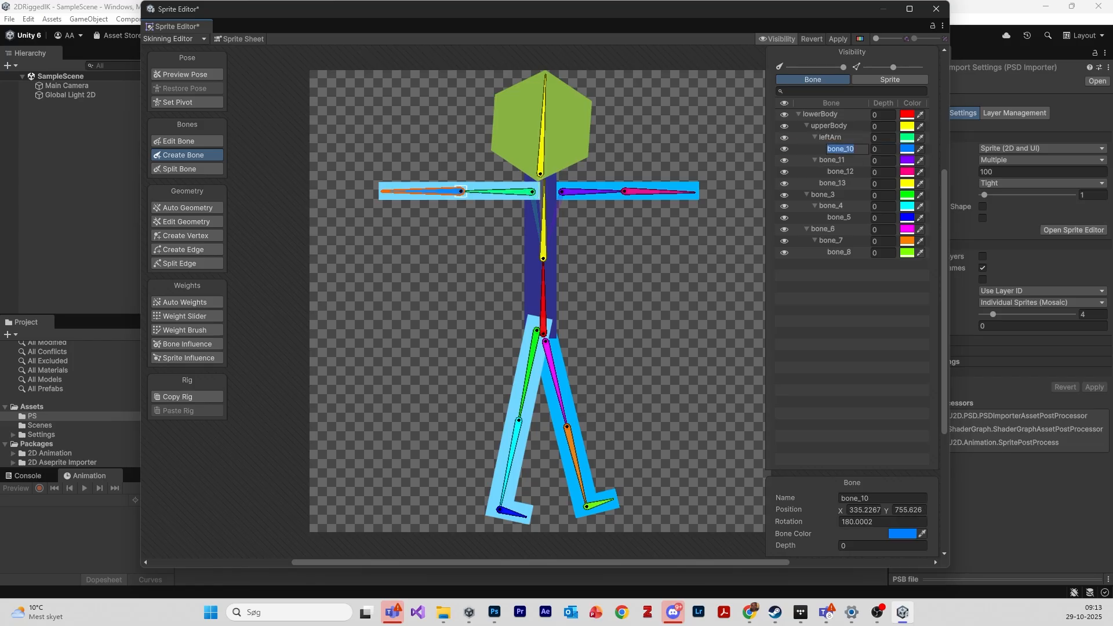
{"action": "type", "text": "leftWrist"}
{"action": "key", "text": "Return"}
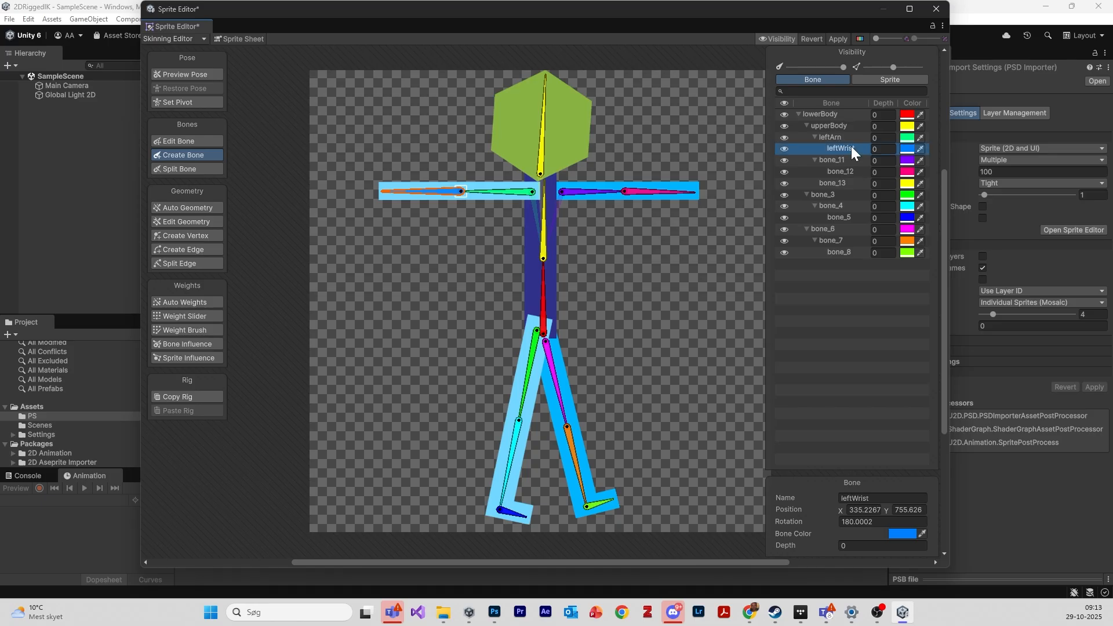
- Rename the inner bone of the darker blue arm, bone_11, as rightArm
{"action": "left_click", "coordinate": [854, 158]}
{"action": "double_click", "coordinate": [849, 158]}
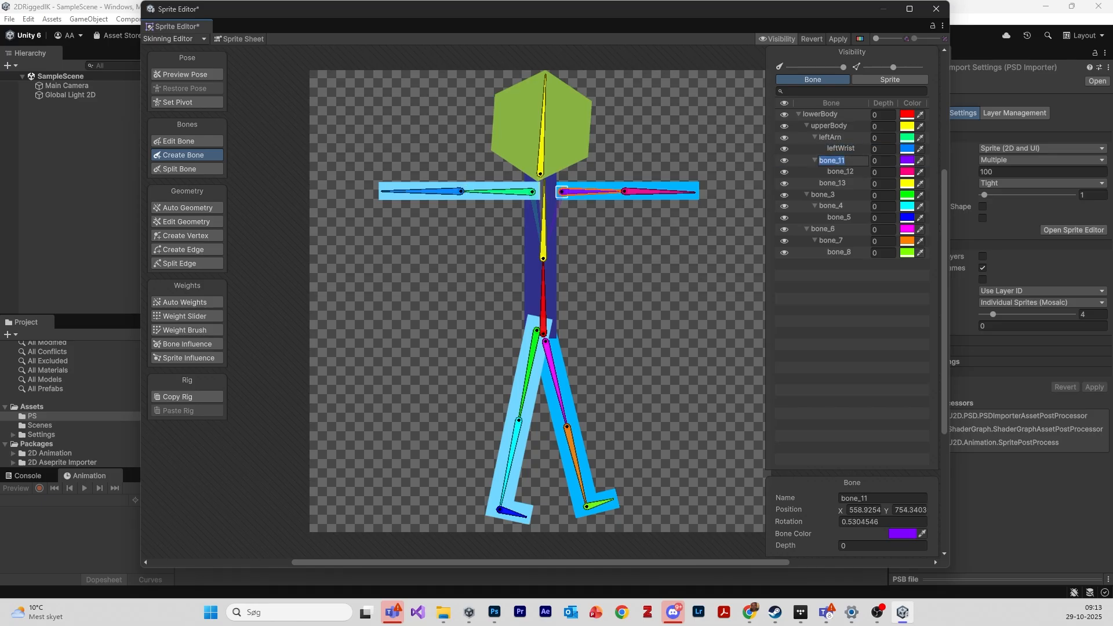
{"action": "type", "text": "rightArm"}
{"action": "key", "text": "Return"}
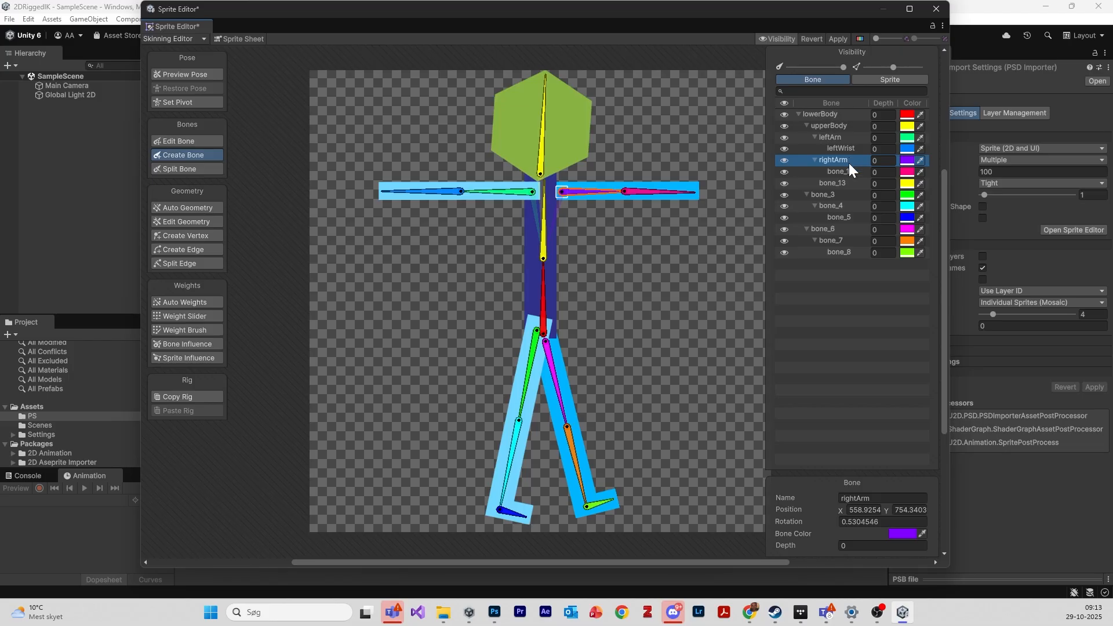
- Rename the outer bone of the darker blue arm, bone_12, as rightWrist
{"action": "left_click", "coordinate": [851, 170]}
{"action": "double_click", "coordinate": [844, 168]}
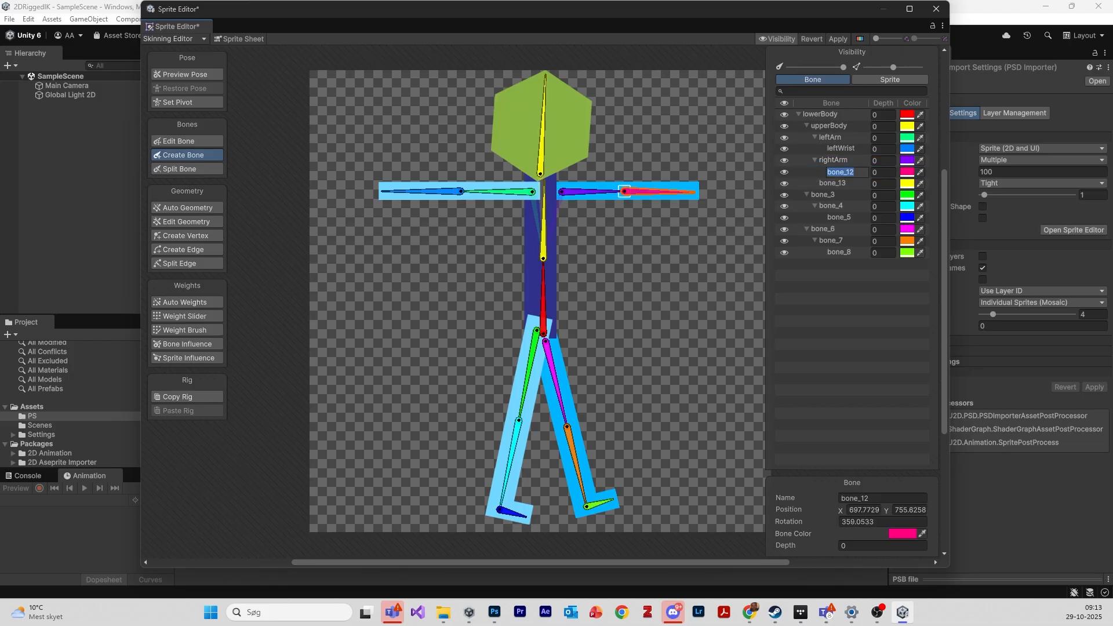
{"action": "type", "text": "rightWrist"}
{"action": "key", "text": "Return"}
- Rename the bone inside the green hexagon, bone_13, as head
{"action": "left_click", "coordinate": [843, 183]}
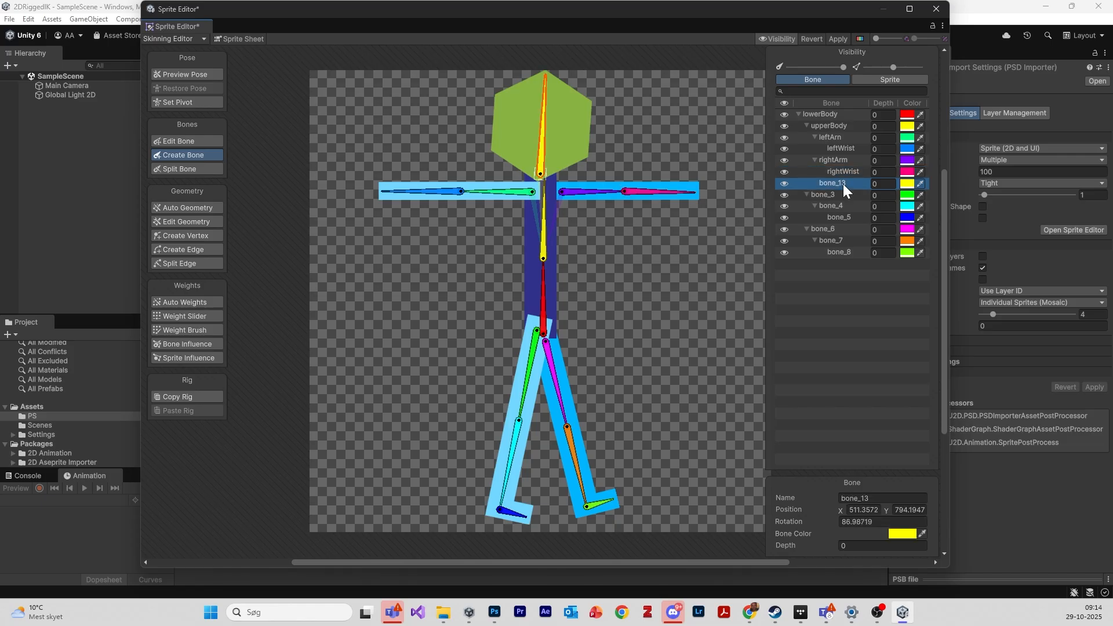
{"action": "double_click", "coordinate": [845, 183]}
{"action": "type", "text": "head"}
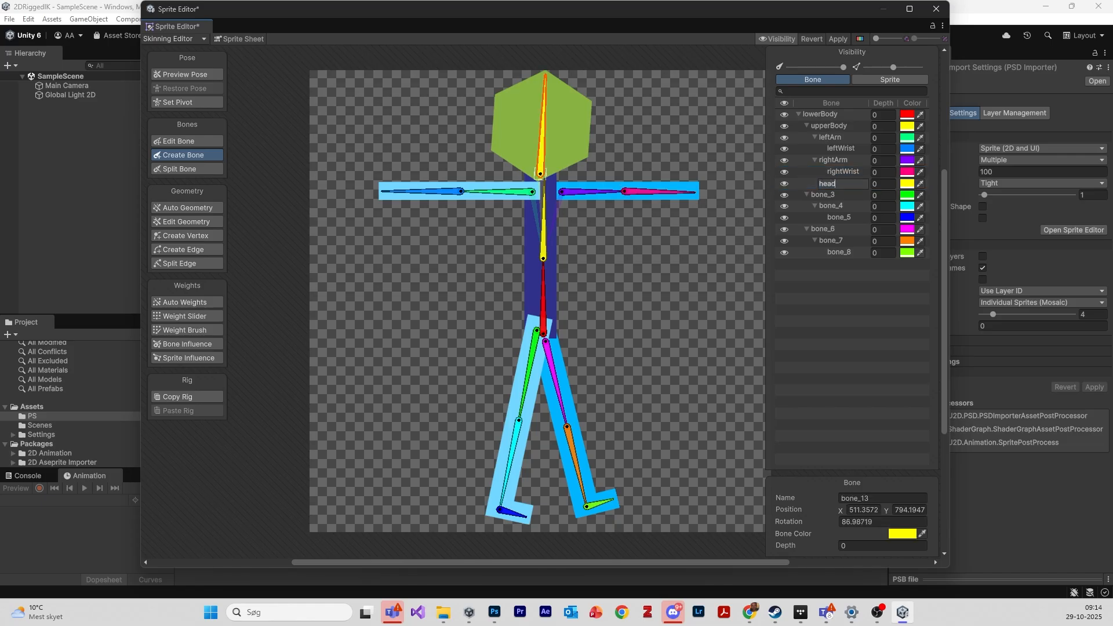
{"action": "key", "text": "Return"}
- Rename the thigh bone of the light-blue leg, bone_3, as leftLeg
{"action": "left_click", "coordinate": [843, 196]}
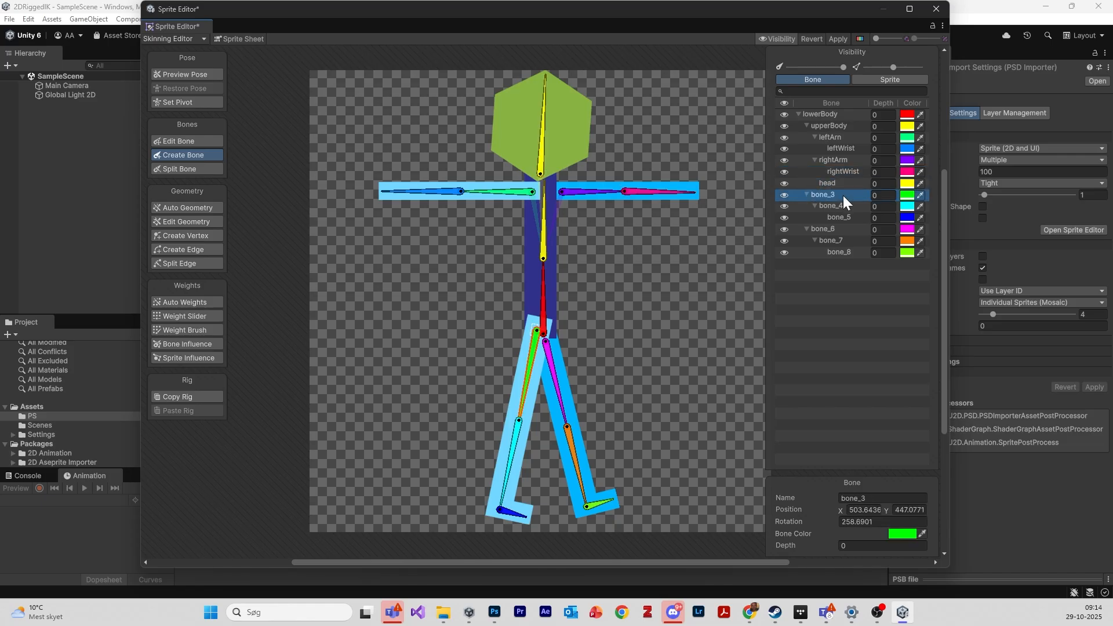
{"action": "double_click", "coordinate": [843, 196]}
{"action": "type", "text": "leftL"}
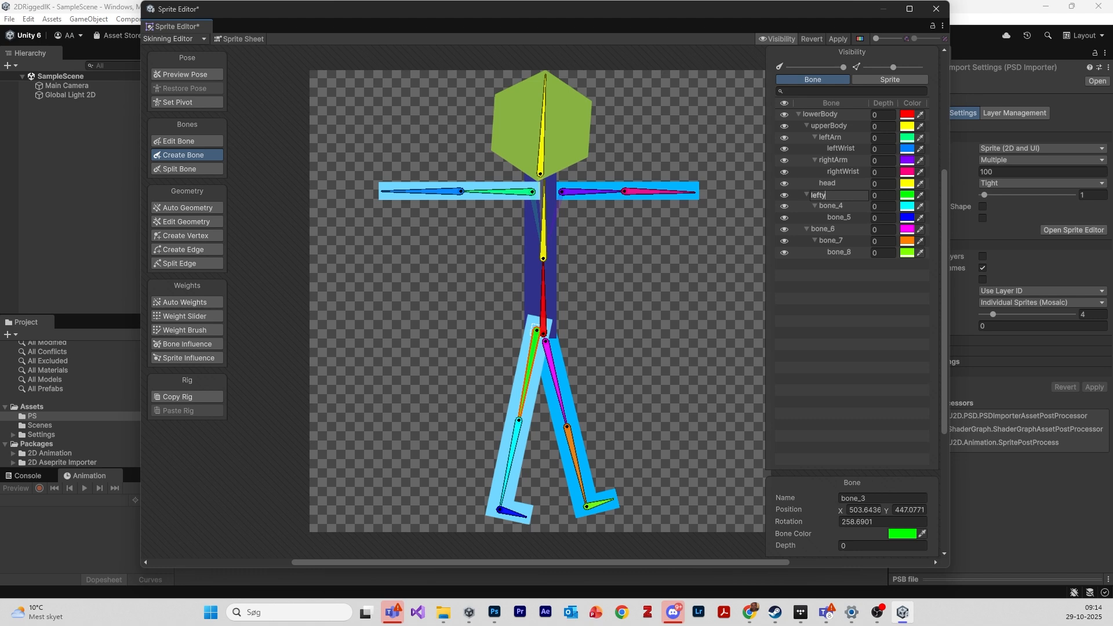
{"action": "type", "text": "eg"}
- Rename the lower bone of the light-blue leg, bone_4, as leftShin
{"action": "left_click", "coordinate": [840, 207]}
{"action": "left_click", "coordinate": [840, 207]}
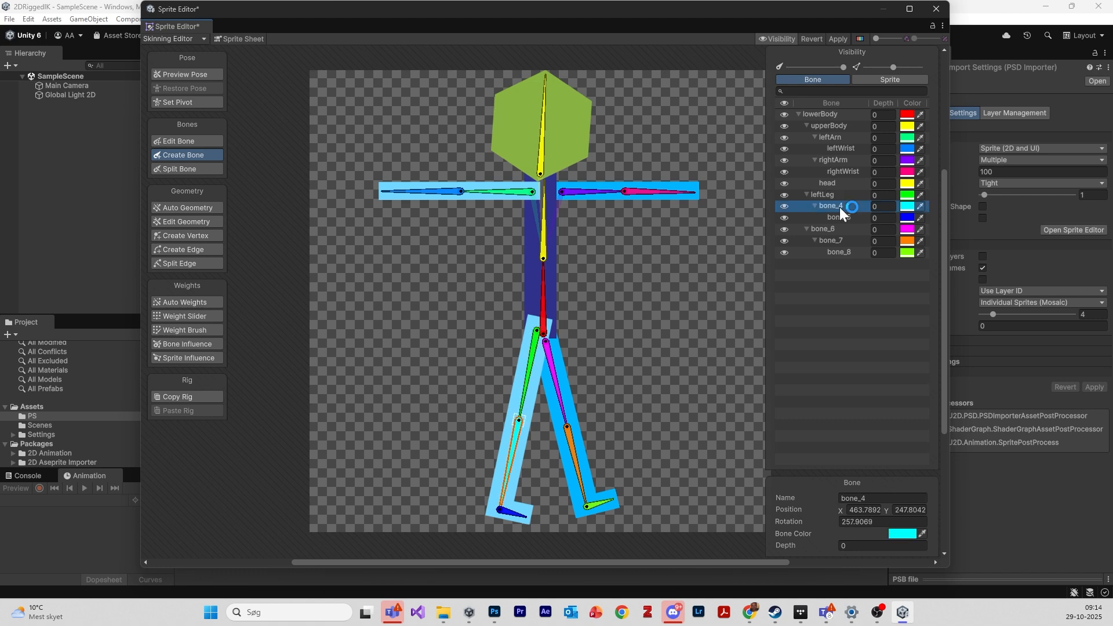
{"action": "type", "text": "leftS"}
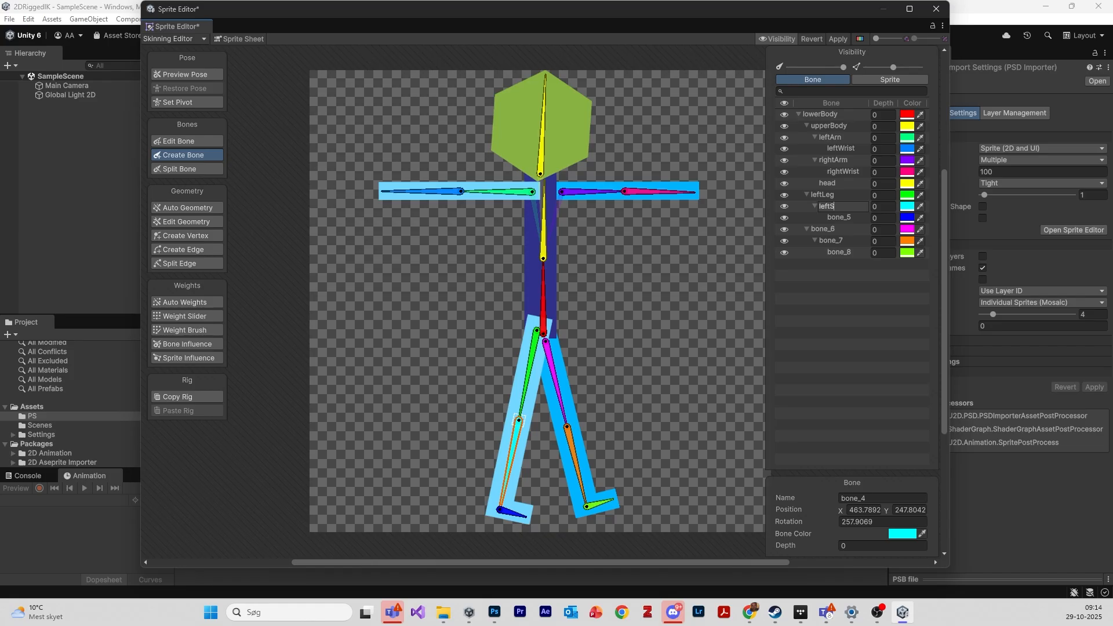
{"action": "type", "text": "hin"}
{"action": "key", "text": "Return"}
- Rename the foot bone of the light-blue leg, bone_5, as leftFoot
{"action": "left_click", "coordinate": [849, 218]}
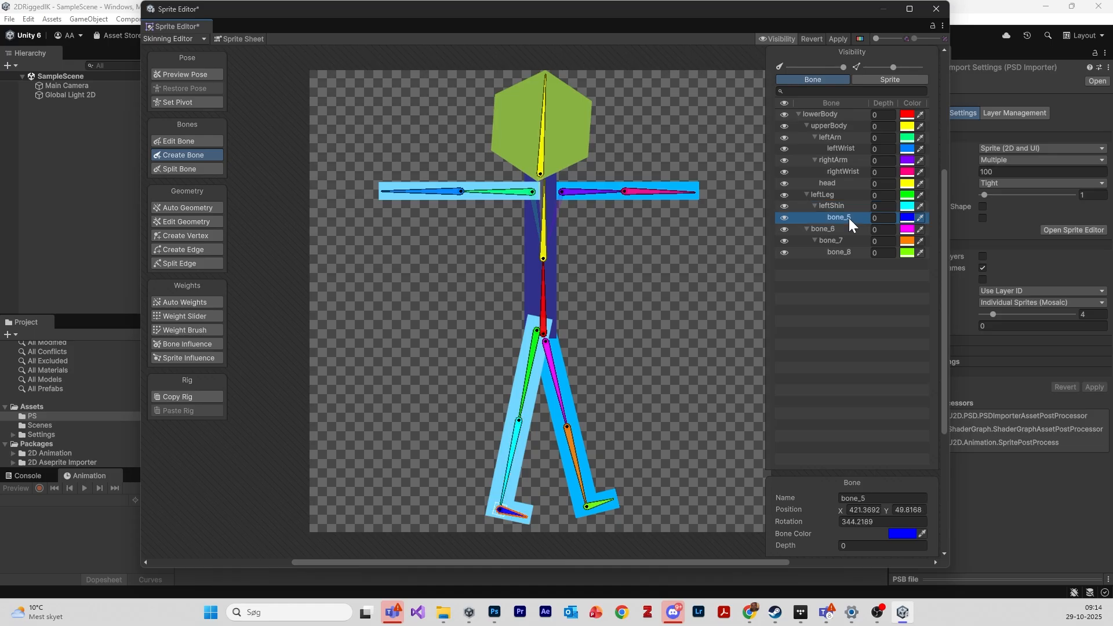
{"action": "left_click", "coordinate": [849, 218]}
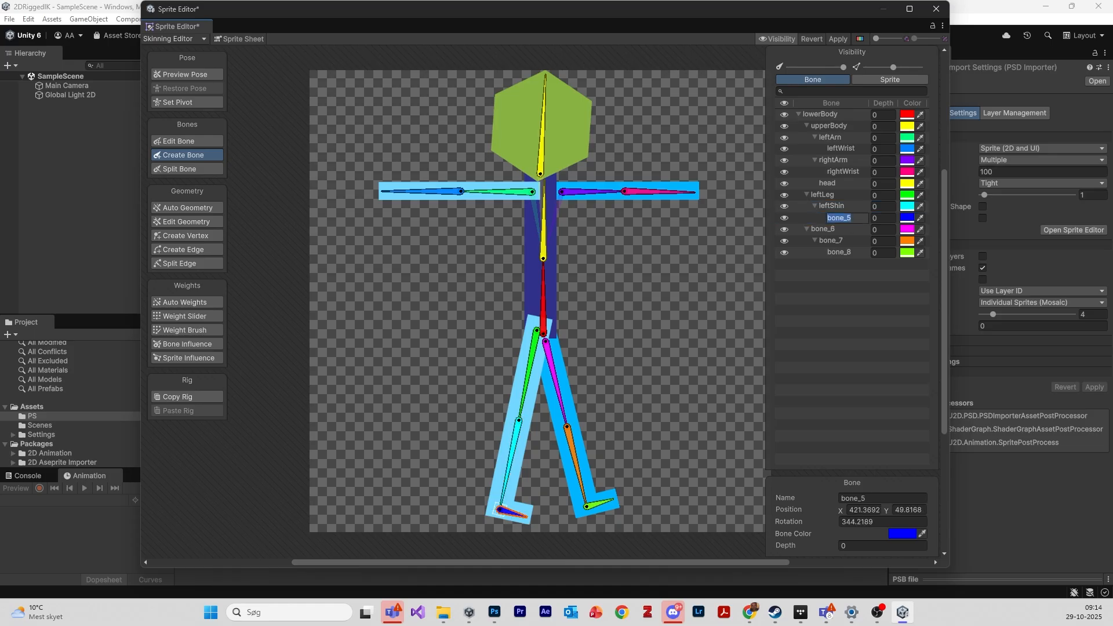
{"action": "type", "text": "leftFoot"}
- Rename the thigh bone of the darker blue leg, bone_6, as rightLeg
{"action": "left_click", "coordinate": [838, 228]}
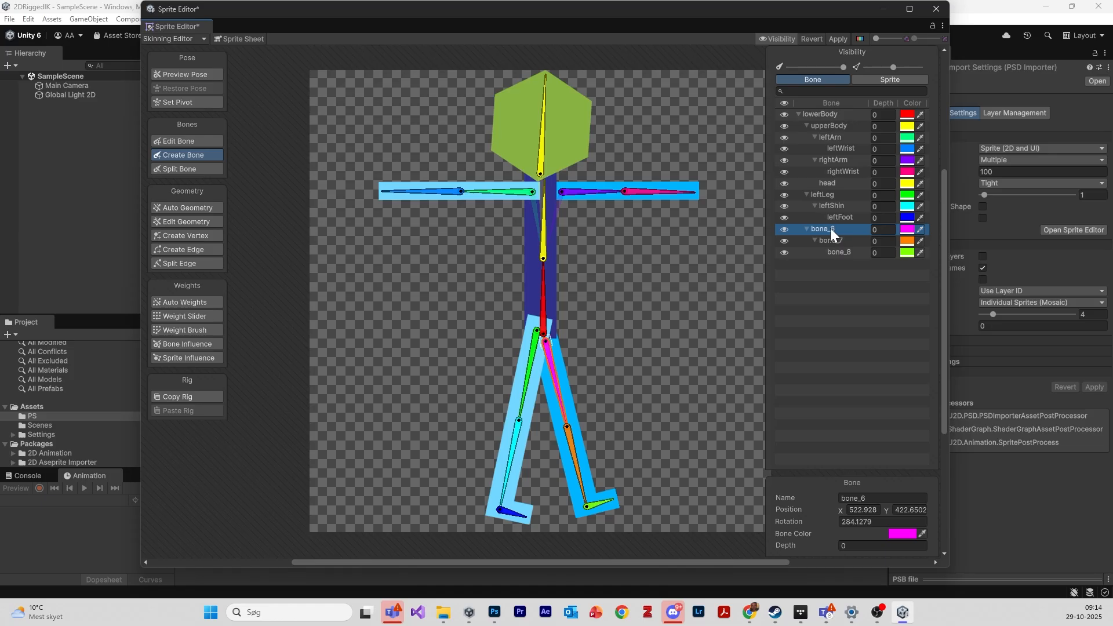
{"action": "left_click", "coordinate": [832, 229]}
{"action": "type", "text": "Rig"}
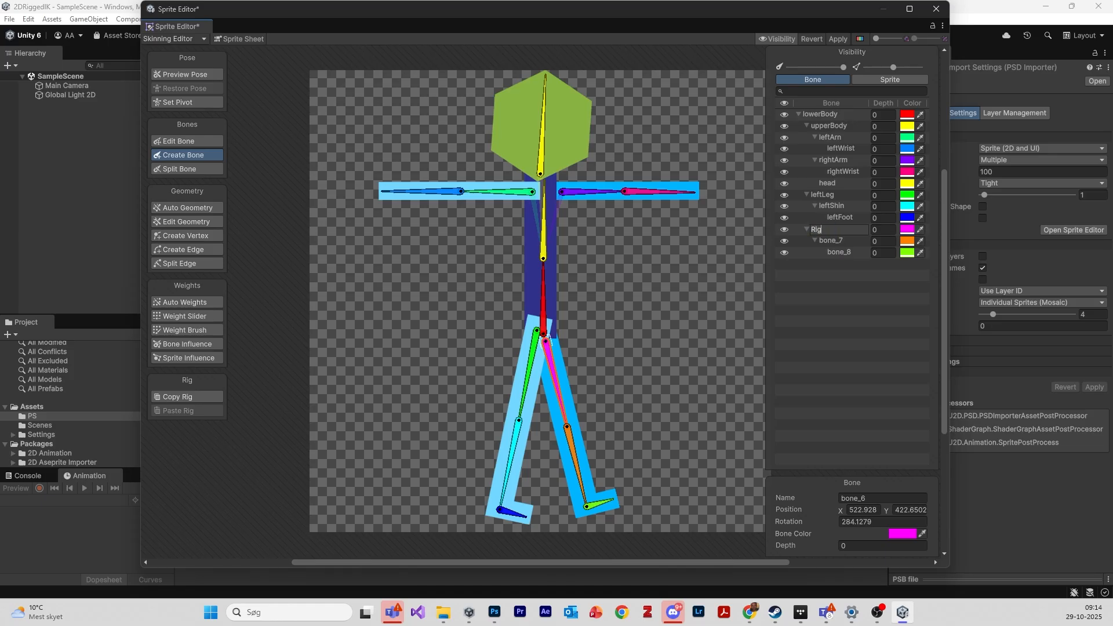
{"action": "key", "text": "BackSpace"}
{"action": "key", "text": "BackSpace"}
{"action": "key", "text": "BackSpace"}
{"action": "type", "text": "rightLeg"}
{"action": "key", "text": "Return"}
- Rename the lower bone of the darker blue leg, bone_7, as rightShin
{"action": "left_click", "coordinate": [833, 242]}
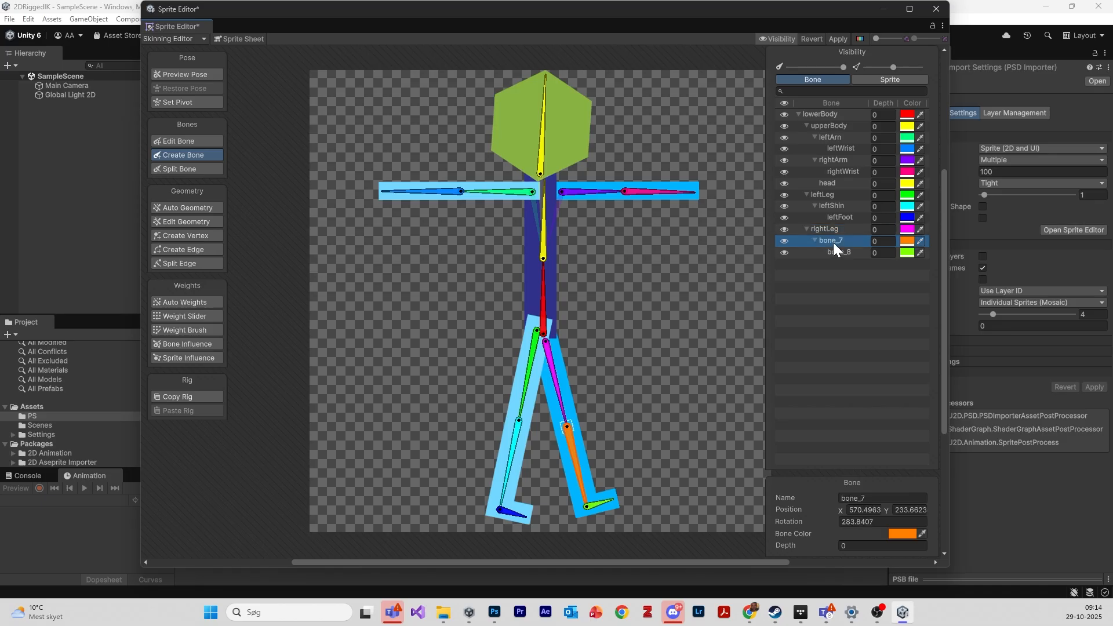
{"action": "double_click", "coordinate": [837, 242]}
{"action": "type", "text": "right"}
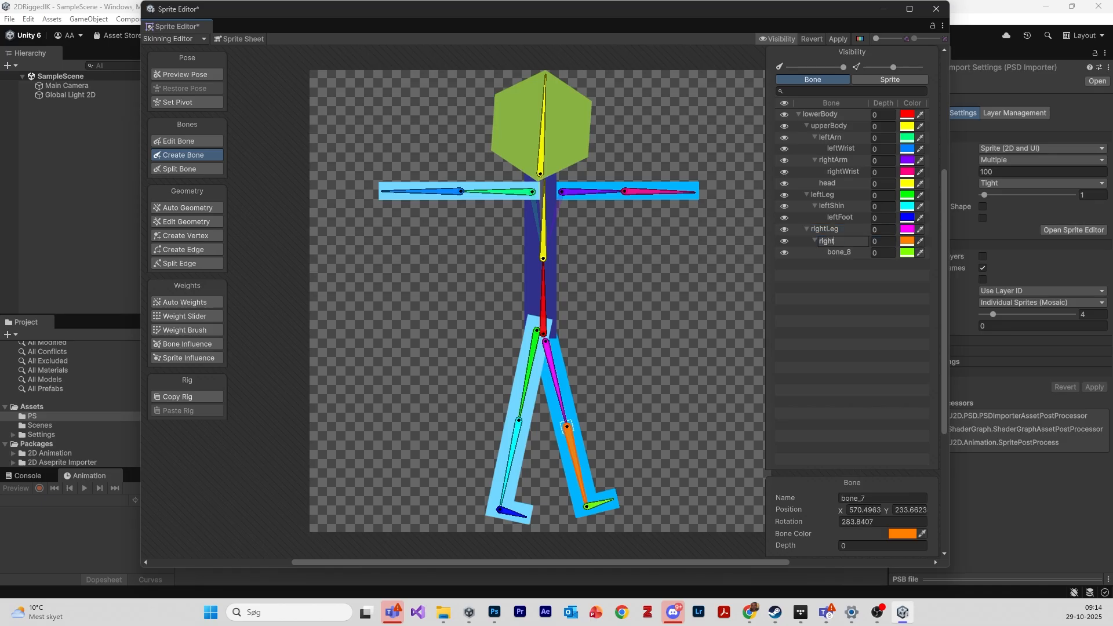
{"action": "type", "text": "Shin"}
{"action": "key", "text": "Return"}
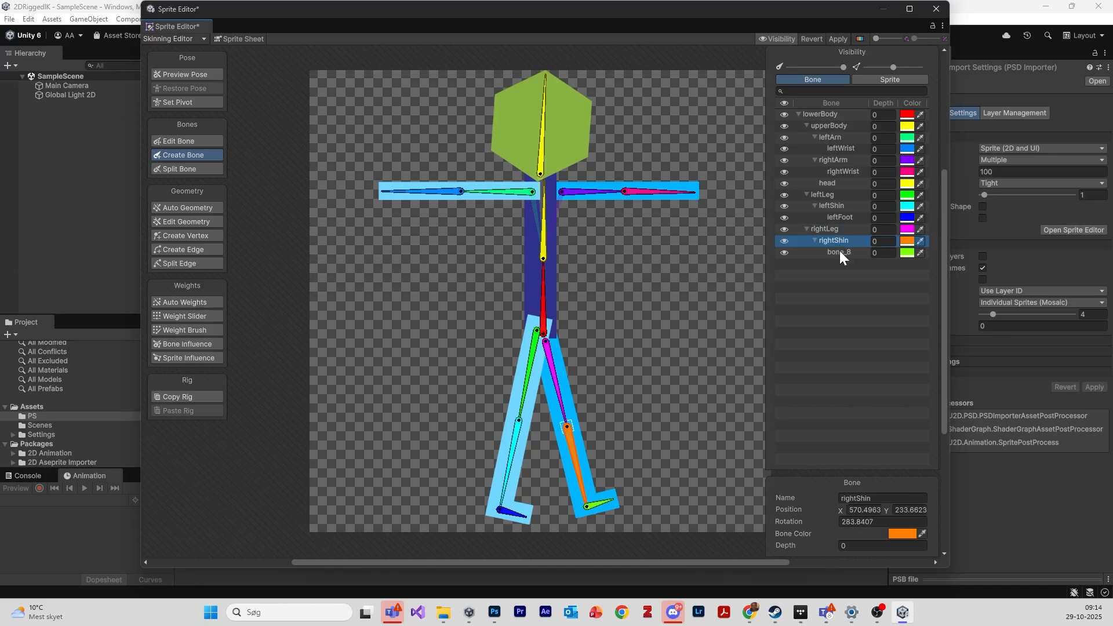
- Rename the foot bone of the darker blue leg, bone_8, as rightFoot
{"action": "left_click", "coordinate": [843, 253]}
{"action": "double_click", "coordinate": [847, 254]}
{"action": "type", "text": "r"}
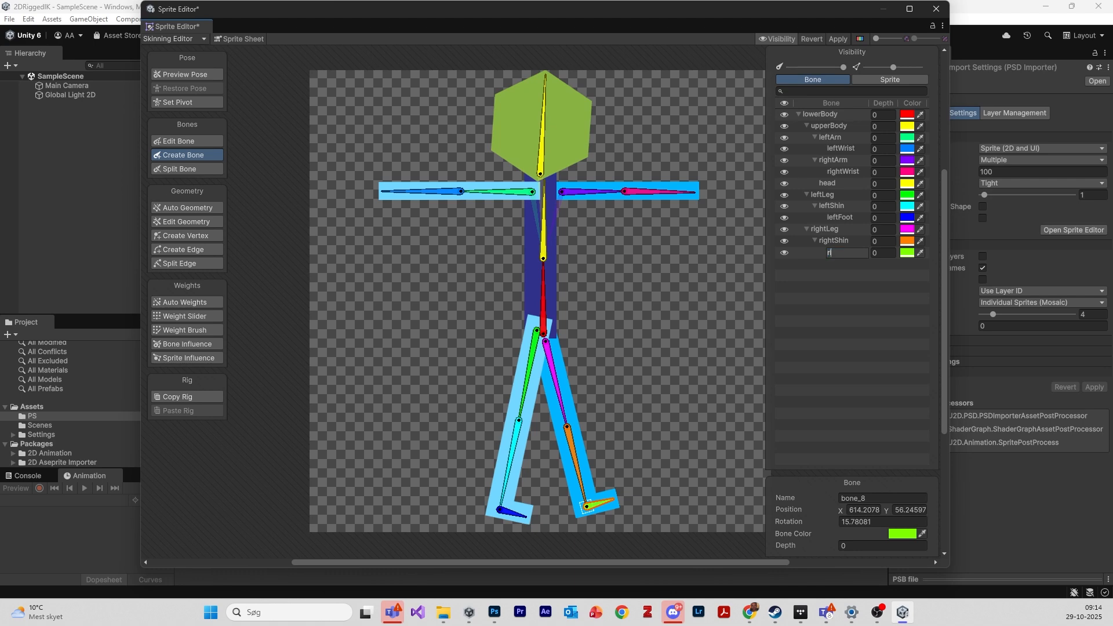
{"action": "type", "text": "ightFoot"}
{"action": "key", "text": "Return"}
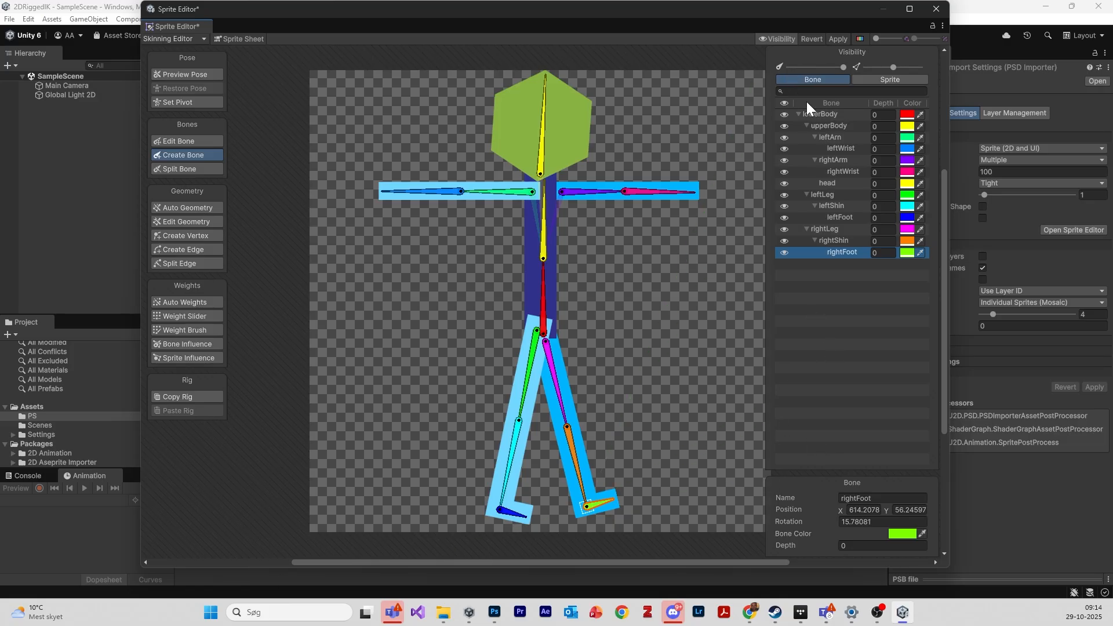
- Show the sprite list and generate auto geometry with weights for all visible sprites
{"action": "left_click", "coordinate": [883, 81]}
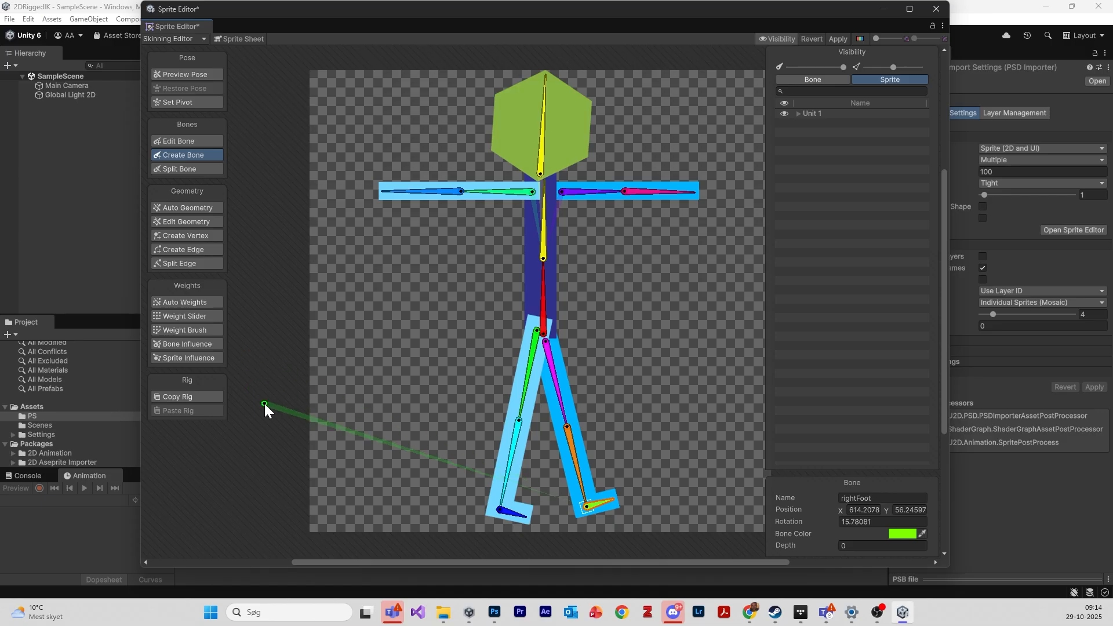
{"action": "key", "text": "Escape"}
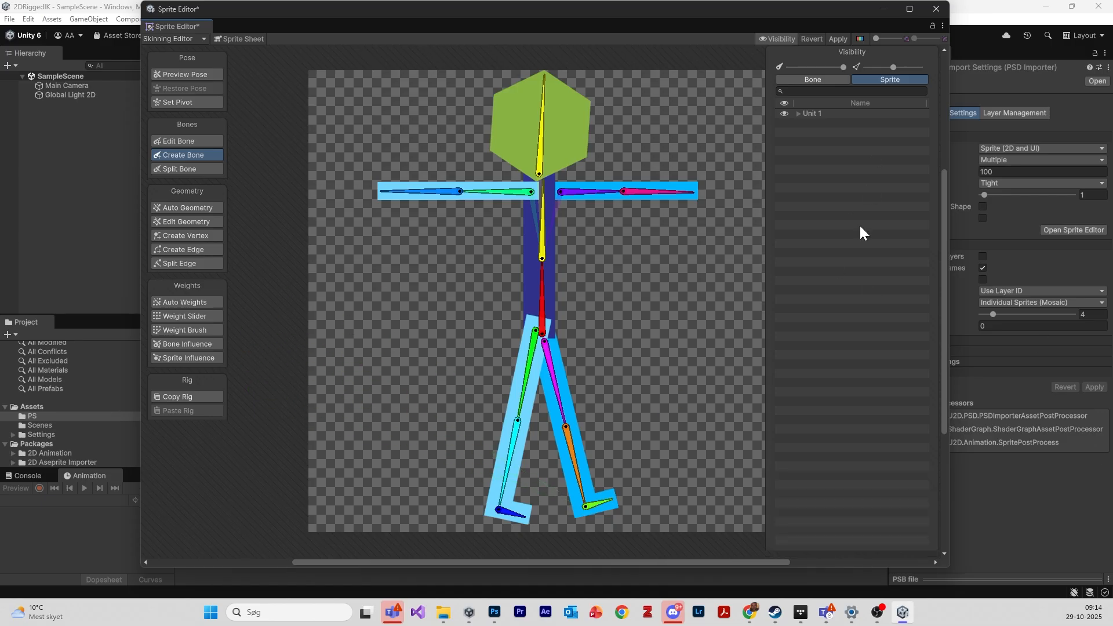
{"action": "left_click", "coordinate": [196, 208]}
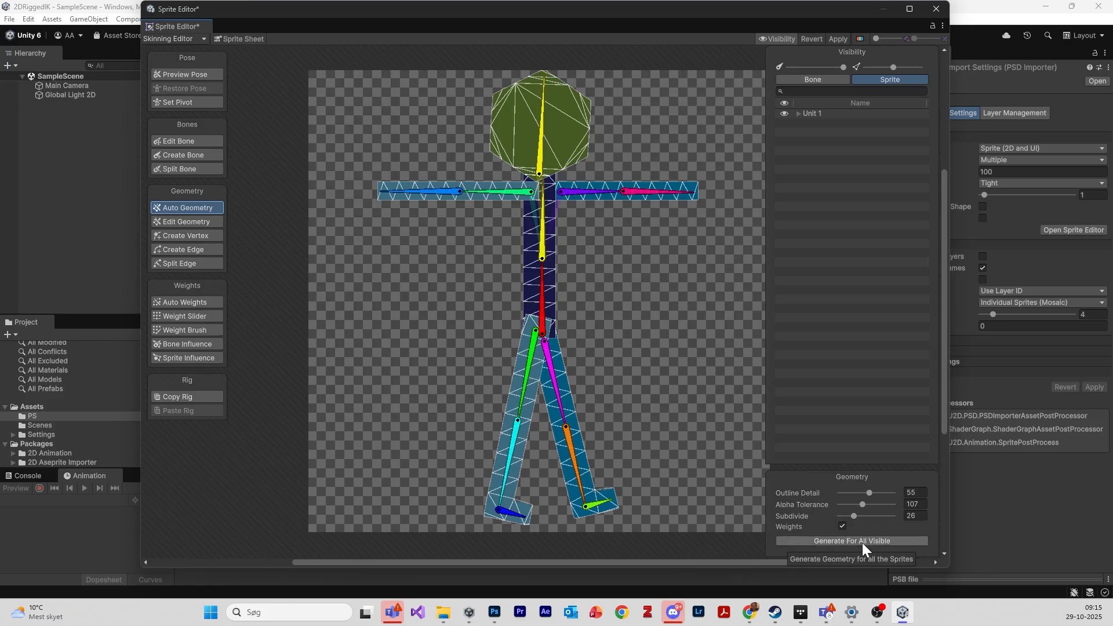
{"action": "left_click", "coordinate": [835, 539]}
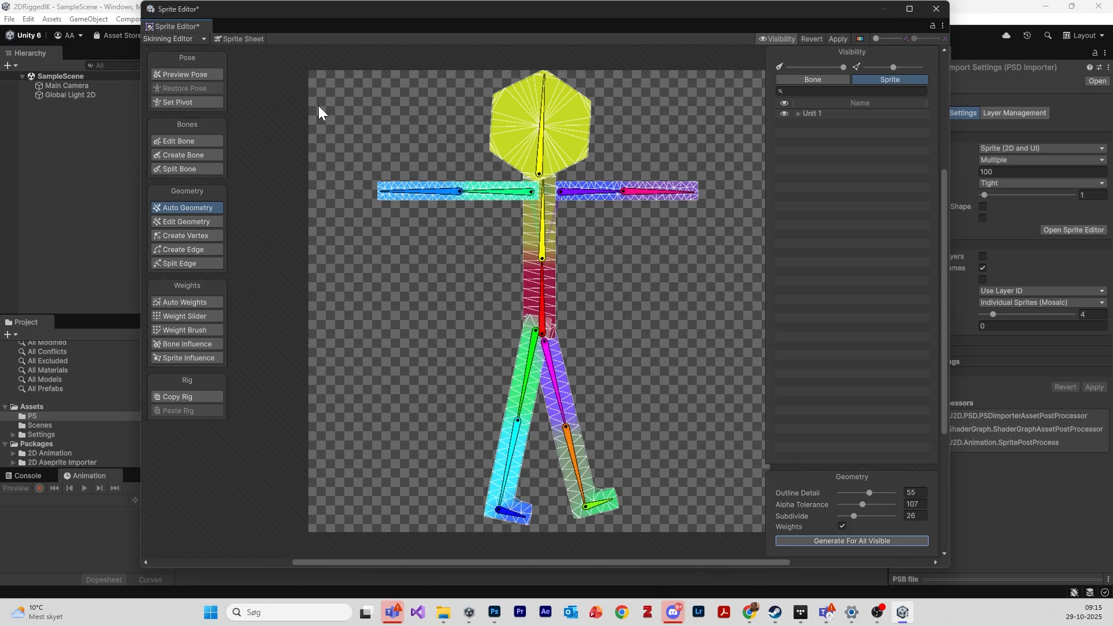
- Switch to Bone Influence and bend the left leg and shin bones backward to test how the light-blue leg deforms
{"action": "left_click", "coordinate": [175, 348]}
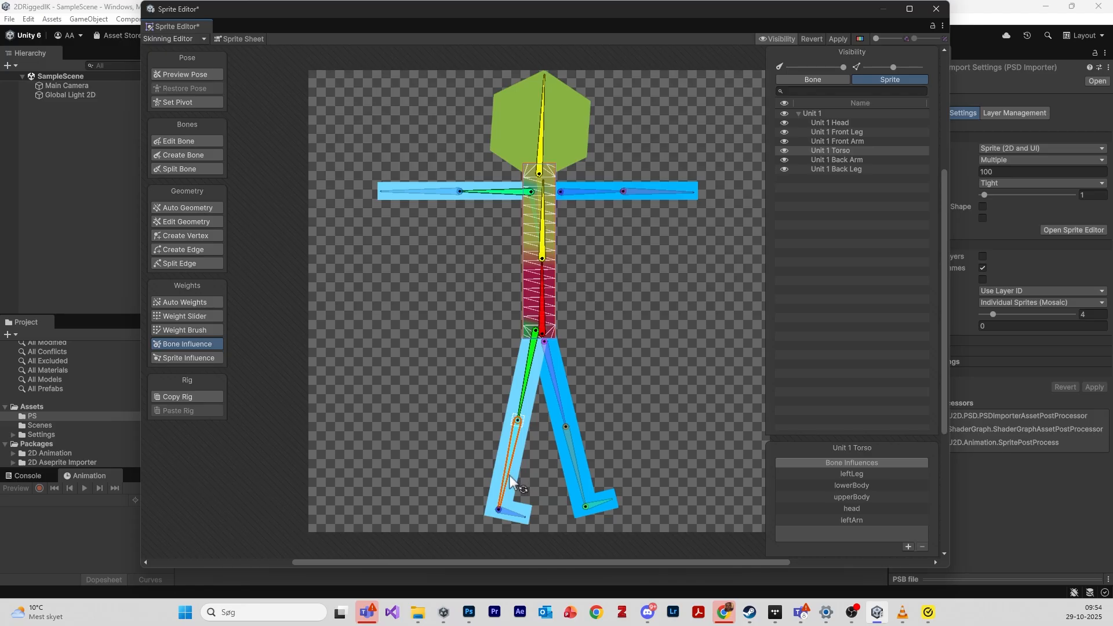
{"action": "mouse_move", "coordinate": [507, 480]}
{"action": "left_mouse_down"}
{"action": "mouse_move", "coordinate": [476, 444]}
{"action": "mouse_move", "coordinate": [473, 402]}
{"action": "mouse_move", "coordinate": [472, 438]}
{"action": "mouse_move", "coordinate": [527, 477]}
{"action": "mouse_move", "coordinate": [548, 467]}
{"action": "mouse_move", "coordinate": [449, 453]}
{"action": "mouse_move", "coordinate": [580, 464]}
{"action": "mouse_move", "coordinate": [518, 498]}
{"action": "mouse_move", "coordinate": [490, 496]}
{"action": "mouse_move", "coordinate": [450, 435]}
{"action": "mouse_move", "coordinate": [572, 472]}
{"action": "mouse_move", "coordinate": [464, 430]}
{"action": "mouse_move", "coordinate": [567, 468]}
{"action": "mouse_move", "coordinate": [496, 475]}
{"action": "left_mouse_up"}
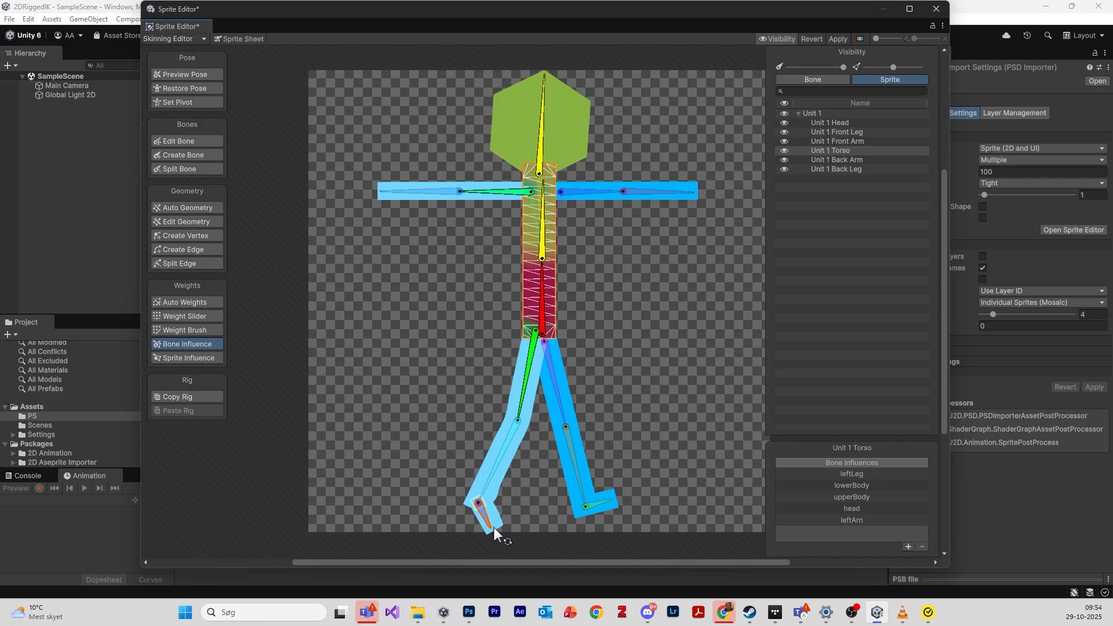
{"action": "mouse_move", "coordinate": [522, 400]}
{"action": "left_mouse_down"}
{"action": "mouse_move", "coordinate": [477, 359]}
{"action": "mouse_move", "coordinate": [491, 378]}
{"action": "mouse_move", "coordinate": [552, 394]}
{"action": "mouse_move", "coordinate": [513, 393]}
{"action": "left_mouse_up"}
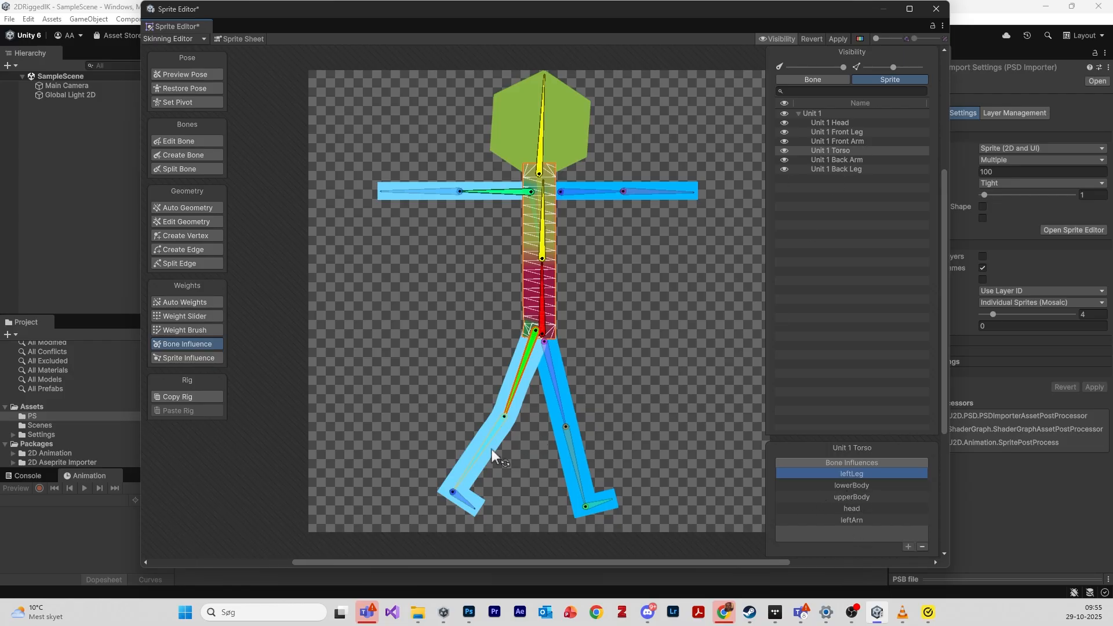
{"action": "mouse_move", "coordinate": [492, 450]}
{"action": "left_mouse_down"}
{"action": "mouse_move", "coordinate": [461, 411]}
{"action": "mouse_move", "coordinate": [531, 476]}
{"action": "mouse_move", "coordinate": [470, 448]}
{"action": "left_mouse_up"}
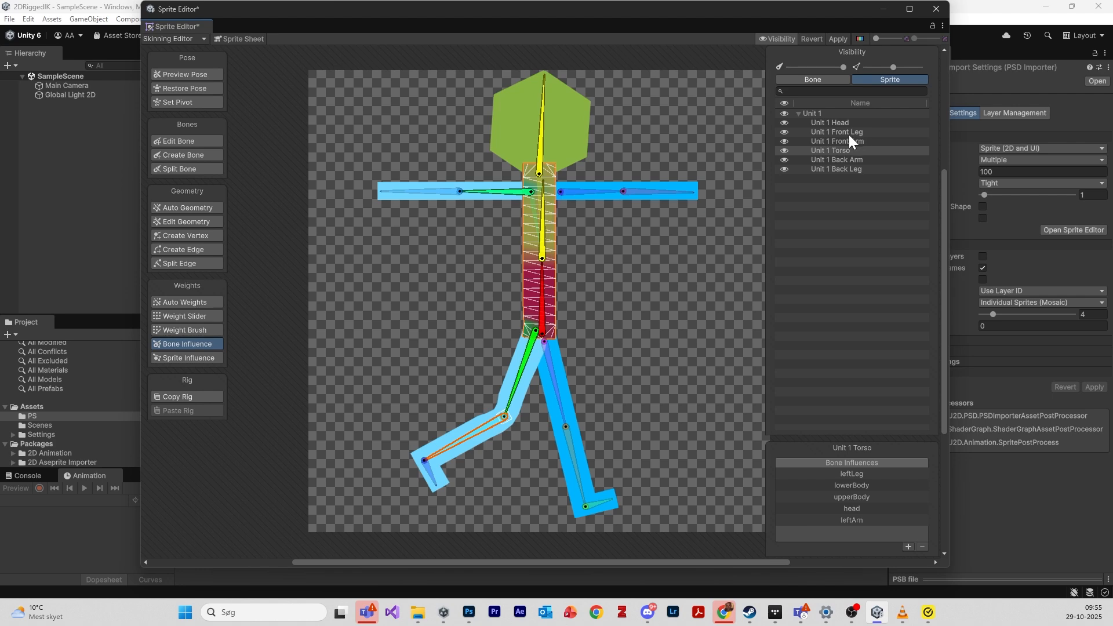
- Compare the bone influences of the Unit 1 Back Leg and Unit 1 Front Leg sprites, and raise the left shin slightly
{"action": "left_click", "coordinate": [861, 169]}
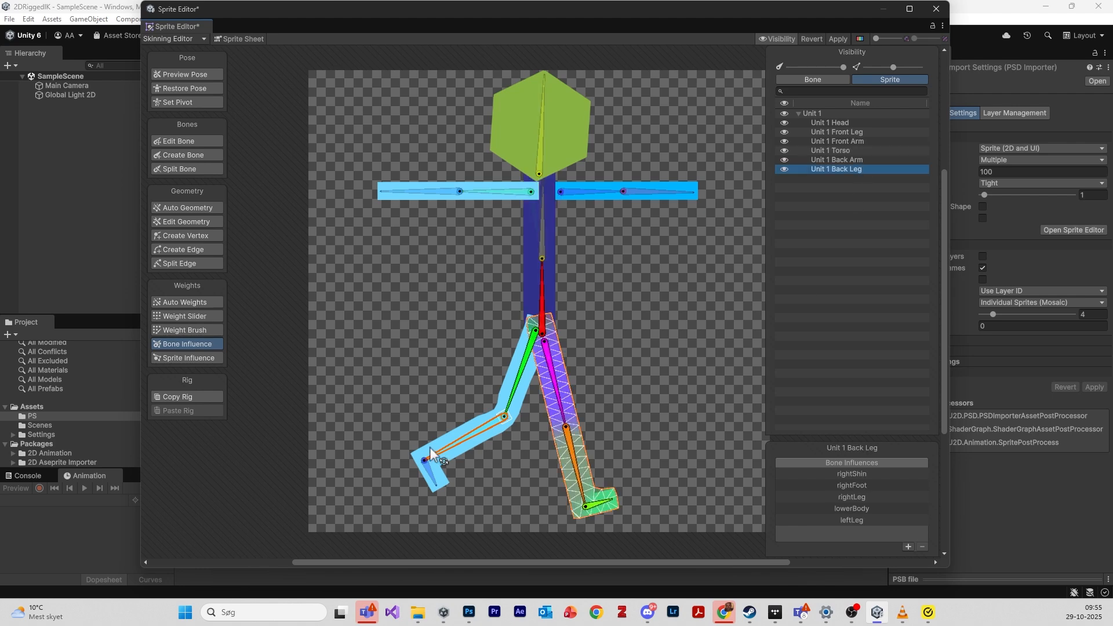
{"action": "left_click", "coordinate": [850, 133]}
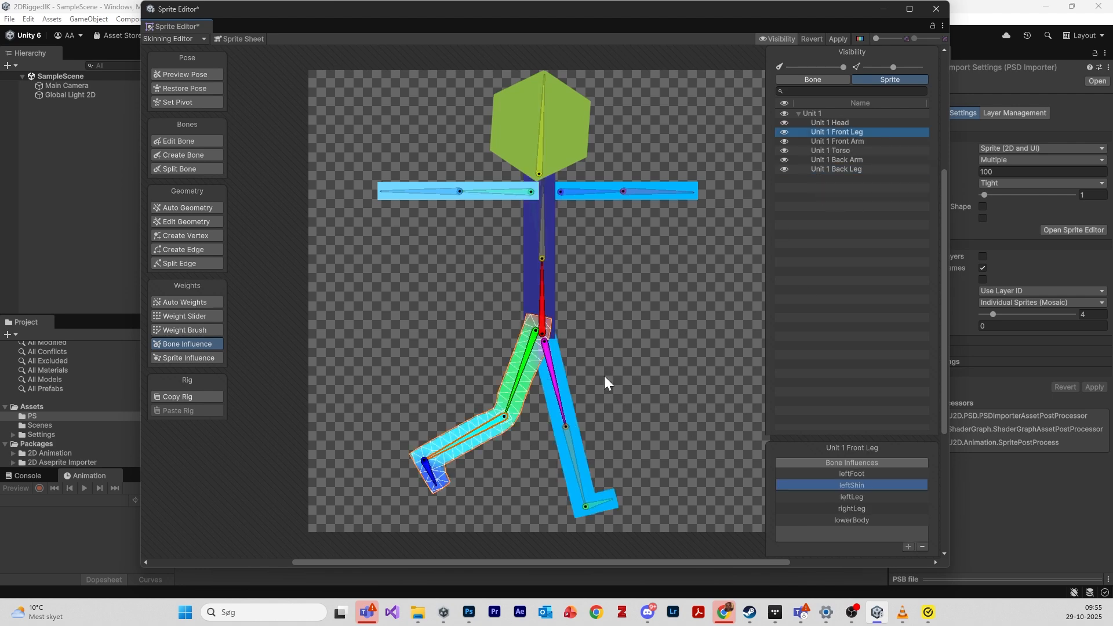
{"action": "mouse_move", "coordinate": [464, 442]}
{"action": "left_mouse_down"}
{"action": "mouse_move", "coordinate": [441, 408]}
{"action": "mouse_move", "coordinate": [493, 464]}
{"action": "mouse_move", "coordinate": [458, 447]}
{"action": "mouse_move", "coordinate": [479, 442]}
{"action": "mouse_move", "coordinate": [485, 464]}
{"action": "mouse_move", "coordinate": [464, 450]}
{"action": "mouse_move", "coordinate": [458, 424]}
{"action": "mouse_move", "coordinate": [467, 431]}
{"action": "left_mouse_up"}
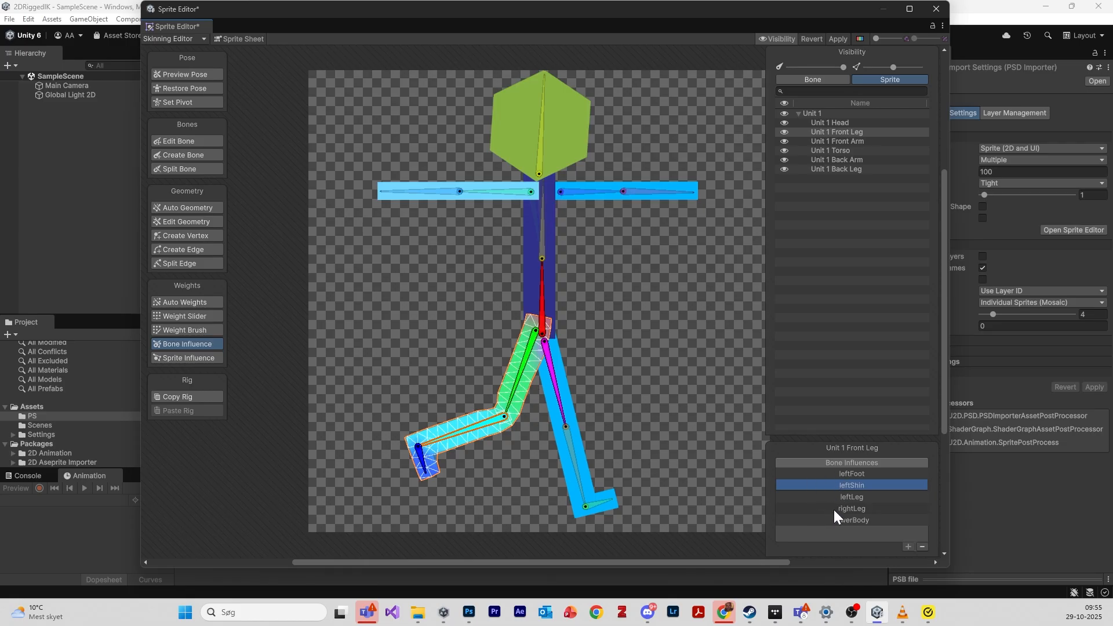
- Swing the right leg bone outward to test its pull, and remove rightLeg from the bone influences of Unit 1 Front Leg
{"action": "left_click", "coordinate": [560, 394]}
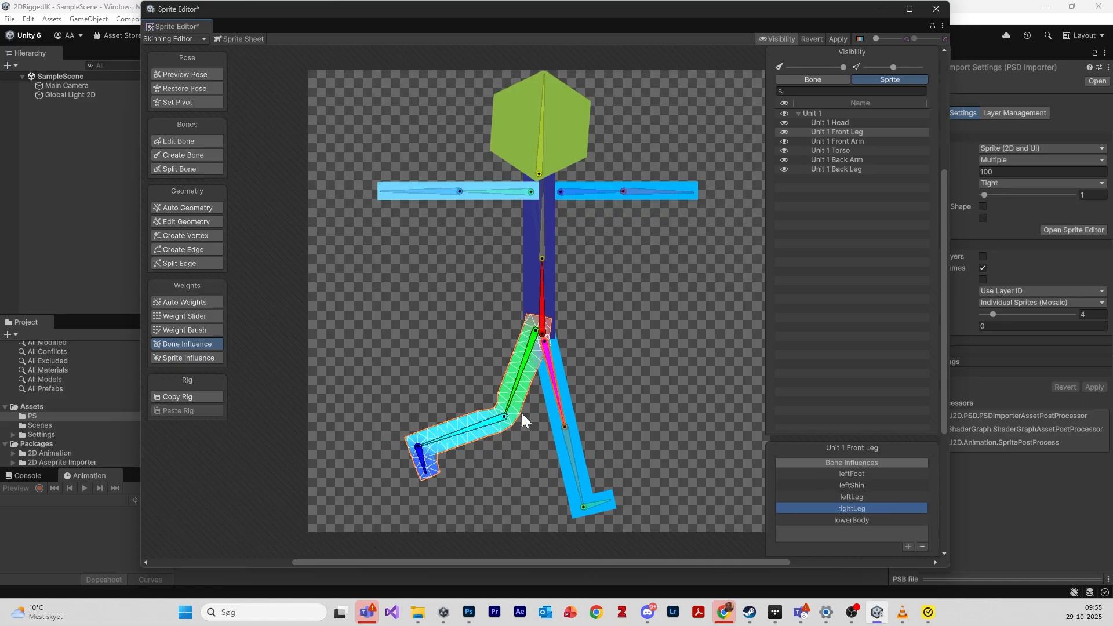
{"action": "left_click_drag", "start_coordinate": [555, 400], "coordinate": [745, 466]}
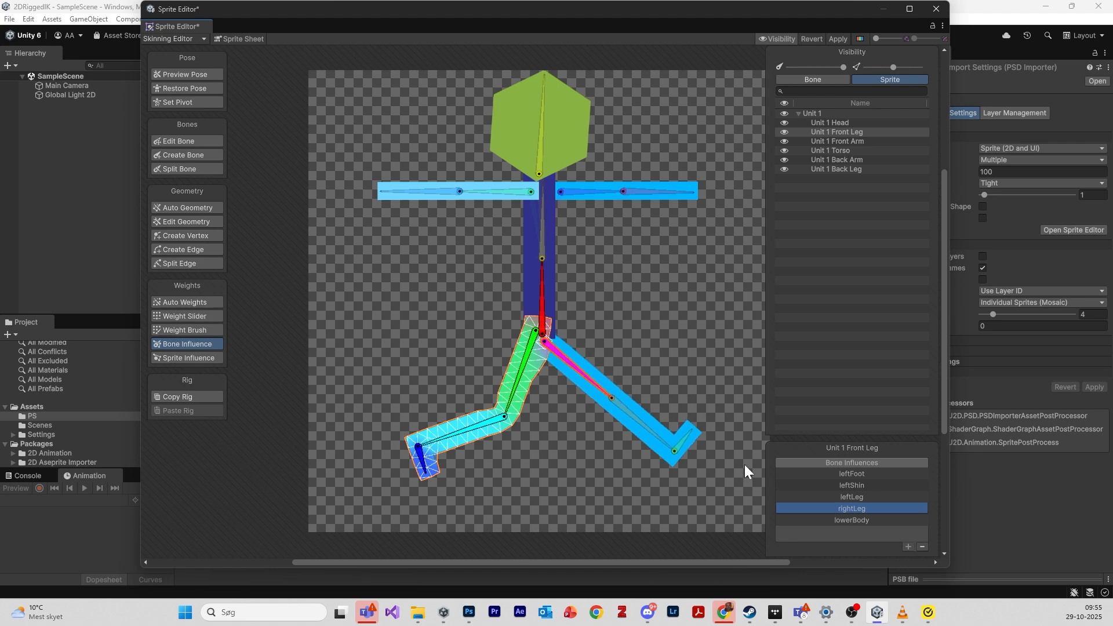
{"action": "left_click", "coordinate": [922, 547]}
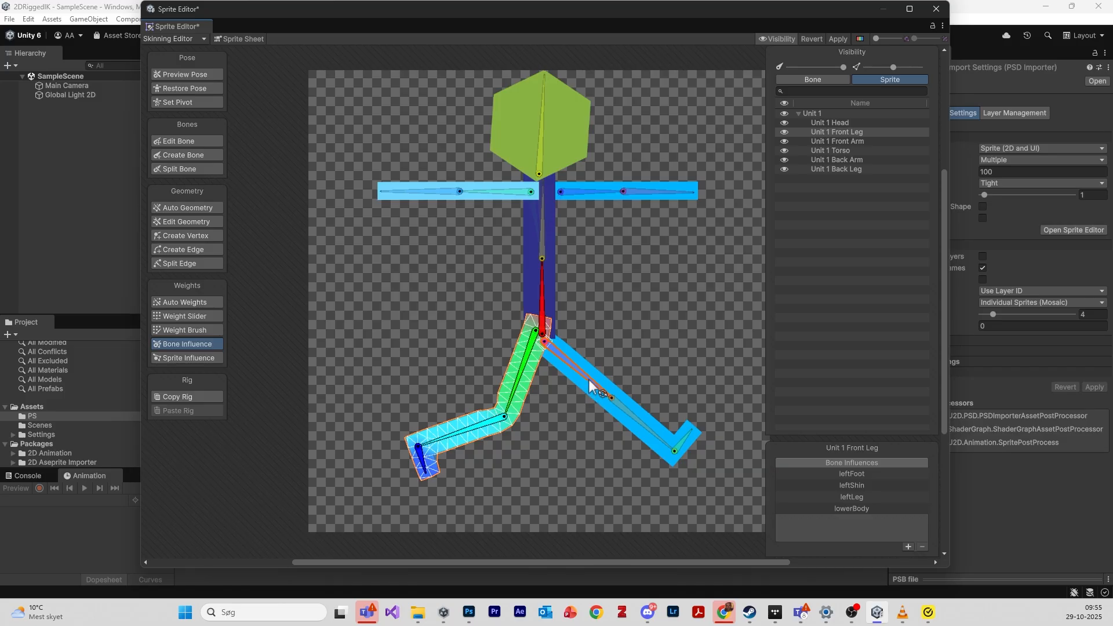
- Rotate the bones of both legs back toward a standing stride to check the Unit 1 Front Leg deformation
{"action": "left_click_drag", "start_coordinate": [591, 387], "coordinate": [583, 469]}
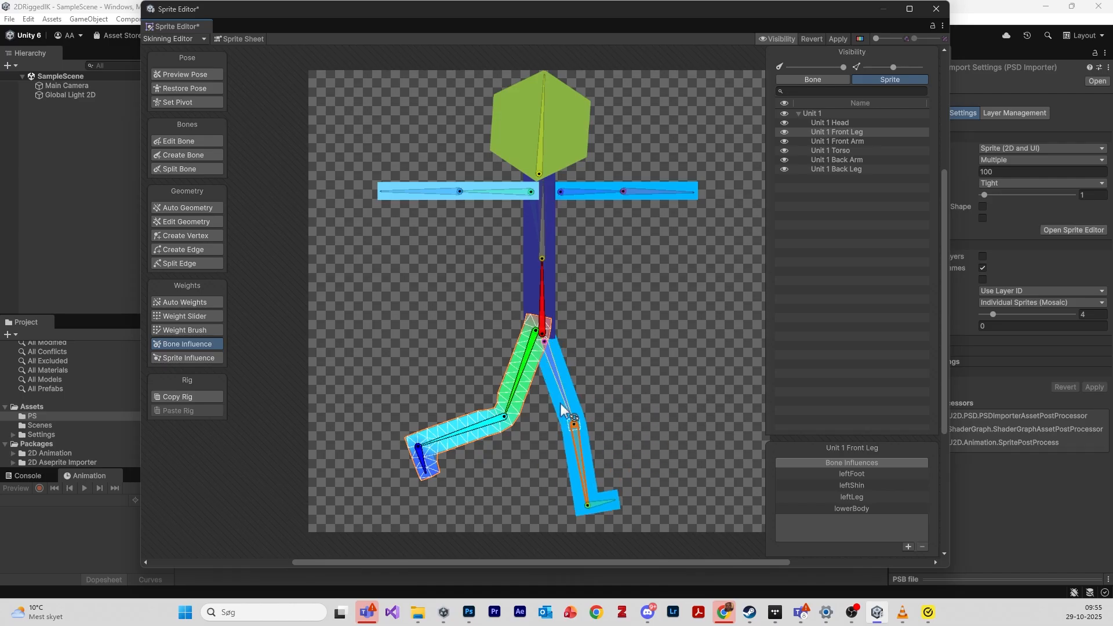
{"action": "left_click_drag", "start_coordinate": [562, 406], "coordinate": [523, 453]}
{"action": "left_click", "coordinate": [518, 384]}
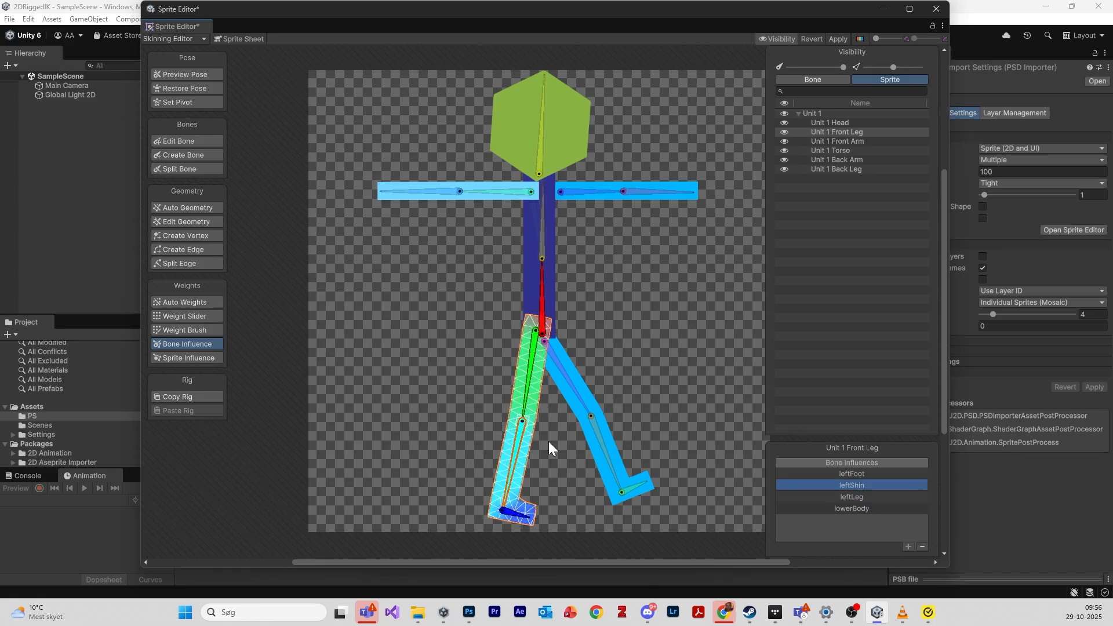
{"action": "left_click_drag", "start_coordinate": [576, 388], "coordinate": [590, 436]}
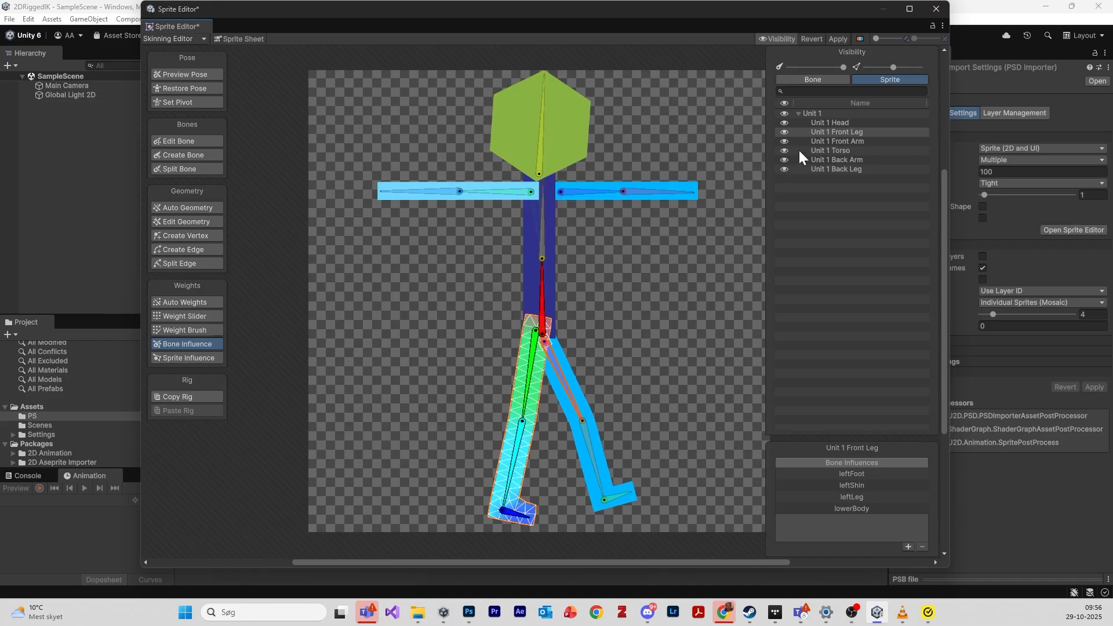
- Select the Unit 1 Back Leg sprite and bend its right leg and shin bones to test the deformation
{"action": "left_click", "coordinate": [845, 167]}
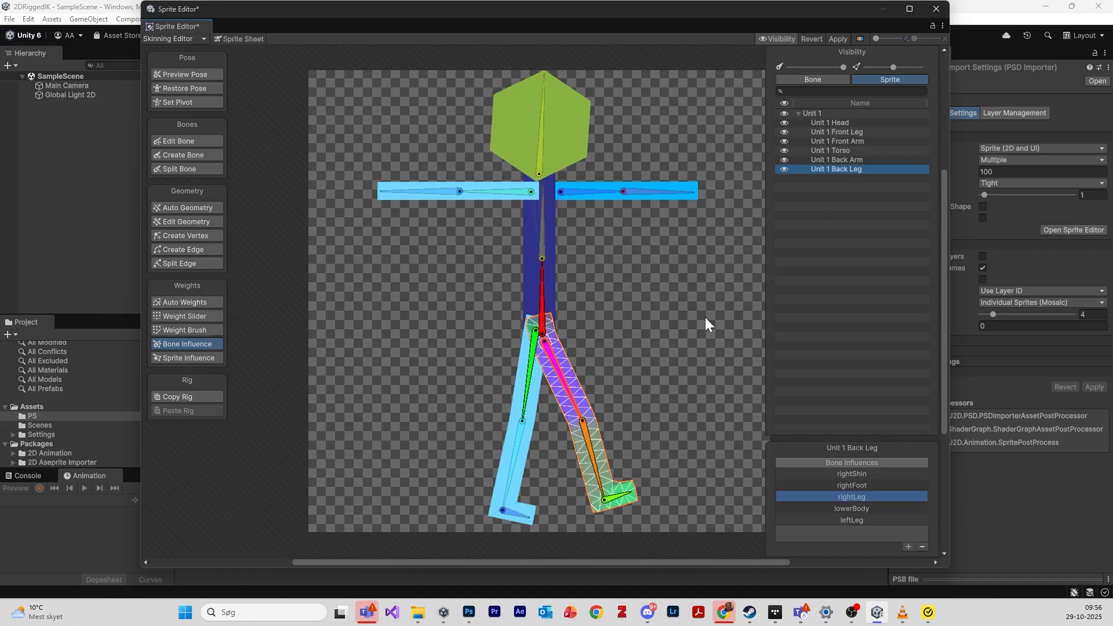
{"action": "left_click_drag", "start_coordinate": [579, 392], "coordinate": [616, 419]}
{"action": "left_click_drag", "start_coordinate": [603, 360], "coordinate": [588, 381]}
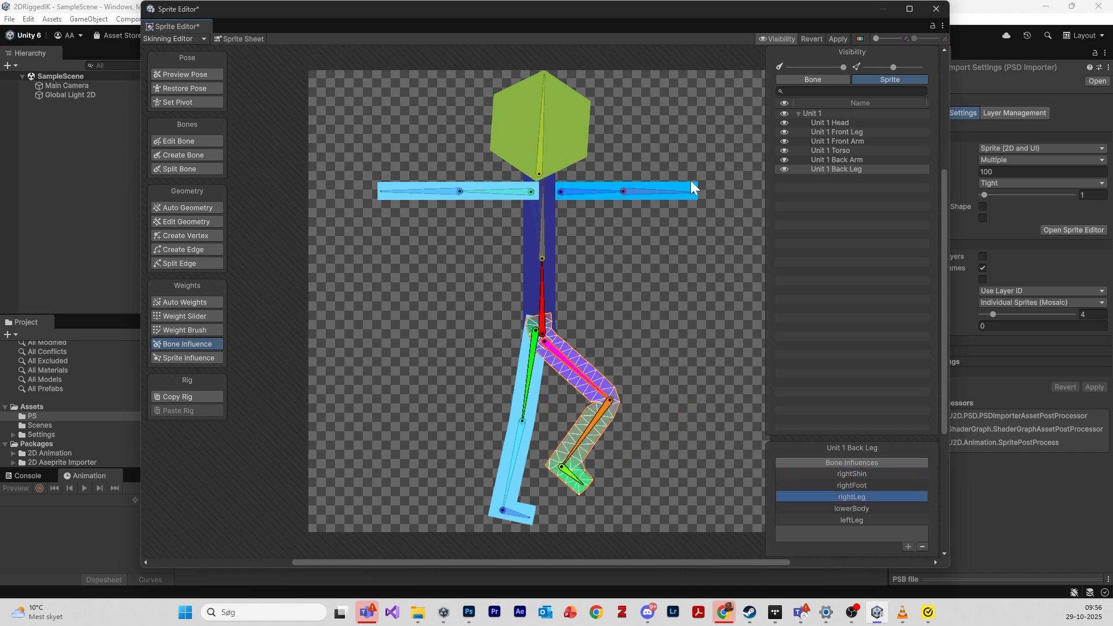
- Bend the right arm and wrist bones and compare the bone influences of Unit 1 Front Arm and Unit 1 Back Arm
{"action": "left_click_drag", "start_coordinate": [665, 196], "coordinate": [651, 158]}
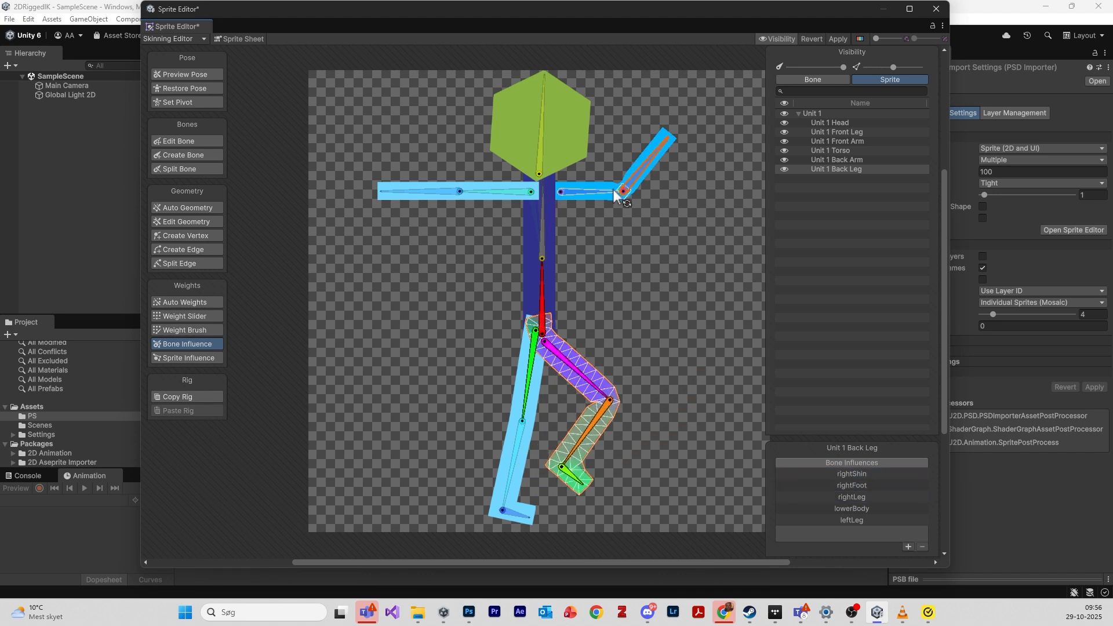
{"action": "left_click_drag", "start_coordinate": [617, 191], "coordinate": [696, 187]}
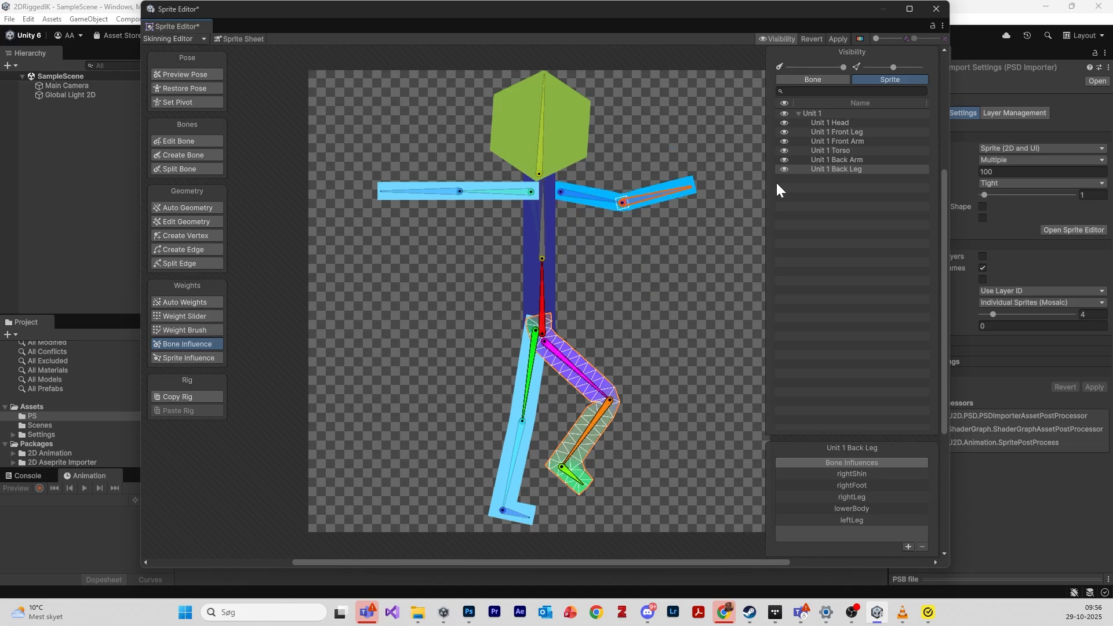
{"action": "left_click", "coordinate": [847, 141]}
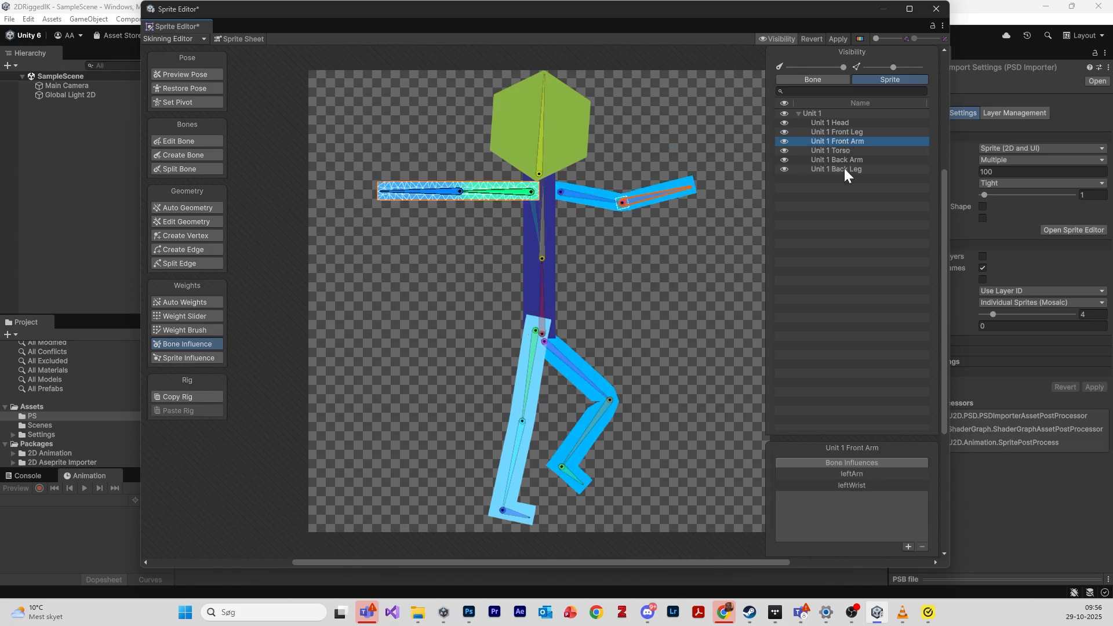
{"action": "left_click", "coordinate": [843, 161]}
{"action": "mouse_move", "coordinate": [667, 193]}
{"action": "left_mouse_down"}
{"action": "mouse_move", "coordinate": [652, 237]}
{"action": "mouse_move", "coordinate": [667, 200]}
{"action": "left_mouse_up"}
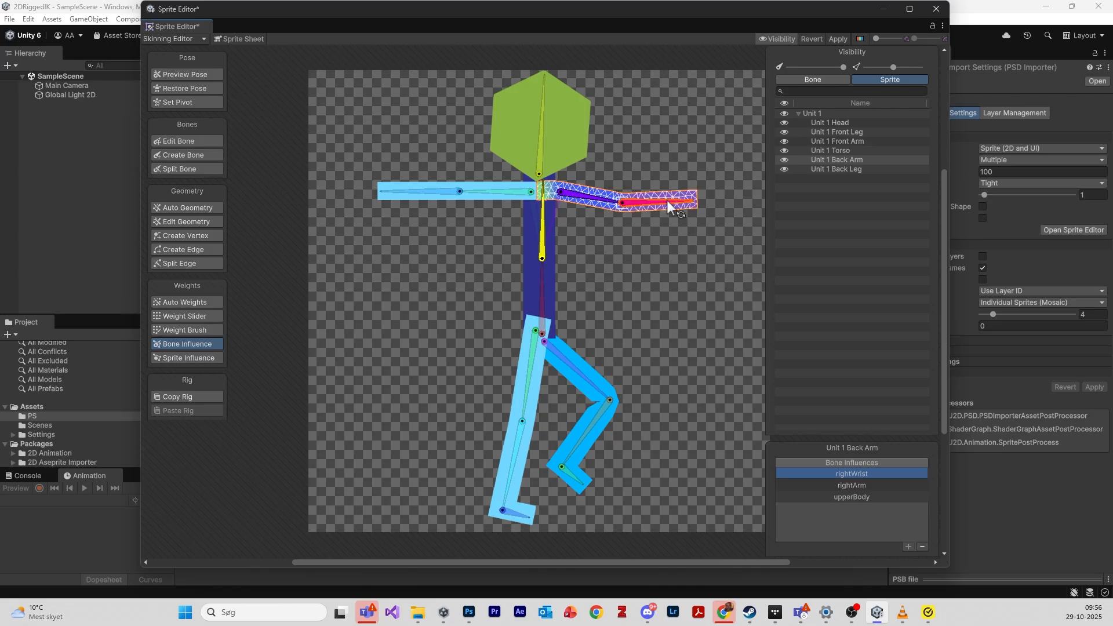
- Select the Unit 1 Front Arm sprite and bend the left wrist and arm bones to test its deformation
{"action": "left_click", "coordinate": [837, 132]}
{"action": "left_click", "coordinate": [839, 142]}
{"action": "left_click_drag", "start_coordinate": [441, 192], "coordinate": [425, 157]}
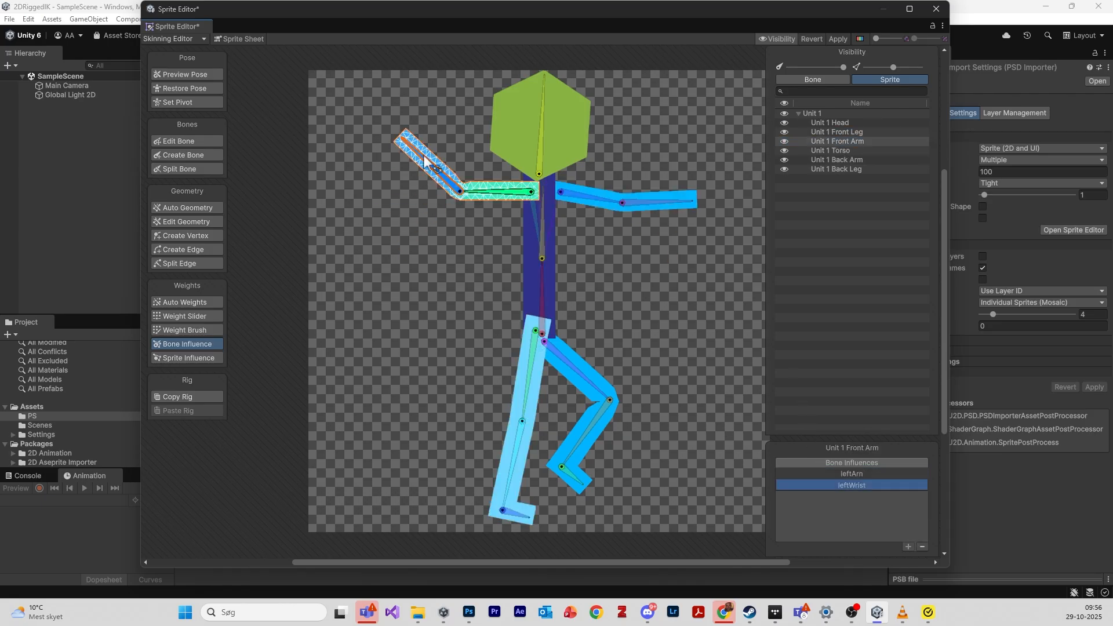
{"action": "left_click_drag", "start_coordinate": [495, 194], "coordinate": [474, 208]}
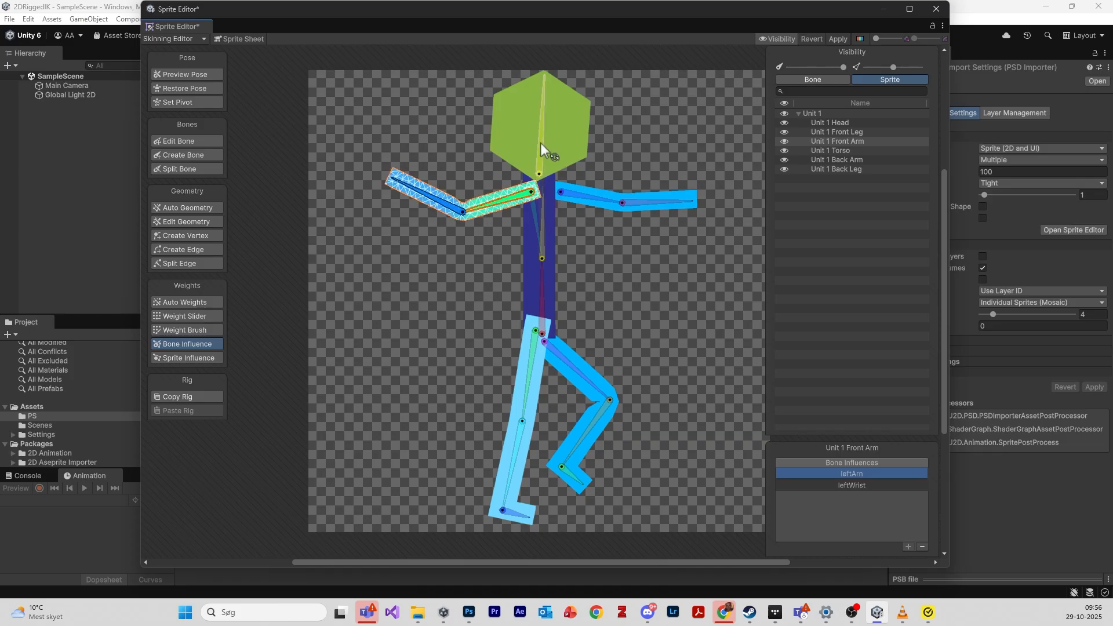
- Rotate the head bone and the upper body bone to test the Unit 1 Head and Unit 1 Torso sprites
{"action": "left_click", "coordinate": [837, 123]}
{"action": "left_click_drag", "start_coordinate": [544, 118], "coordinate": [507, 87]}
{"action": "left_click", "coordinate": [831, 151]}
{"action": "left_click_drag", "start_coordinate": [542, 226], "coordinate": [512, 222]}
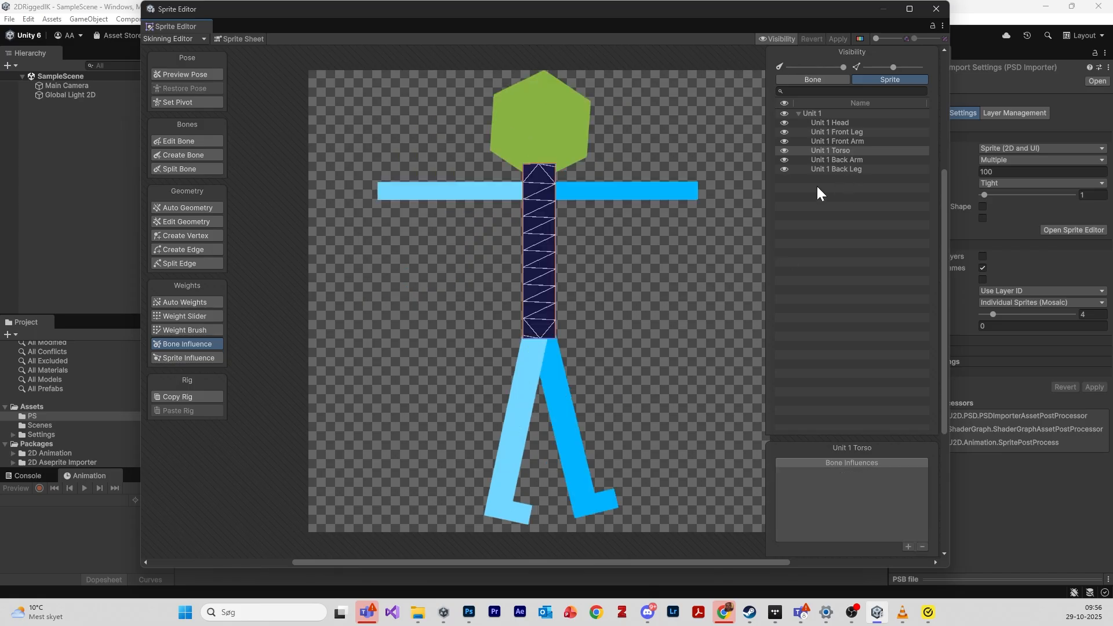
- Check the bone influences of the Unit 1 Back Arm and Unit 1 Back Leg sprites
{"action": "left_click", "coordinate": [823, 160]}
{"action": "left_click", "coordinate": [825, 169]}
{"action": "left_click", "coordinate": [824, 161]}
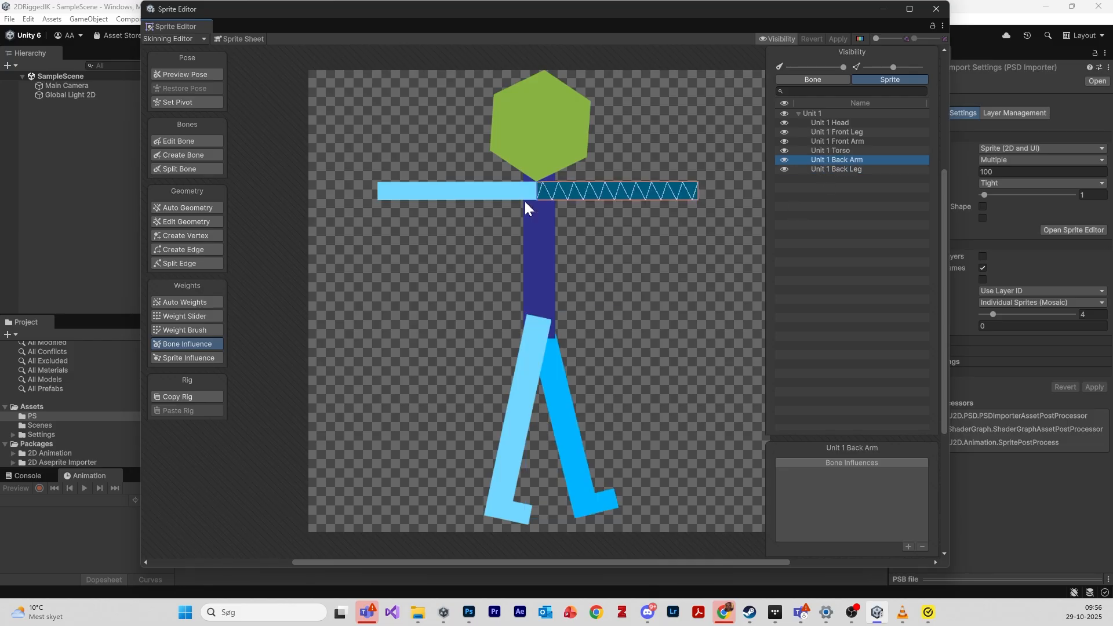
{"action": "left_click_drag", "start_coordinate": [620, 184], "coordinate": [620, 218]}
{"action": "key", "text": "ctrl+z"}
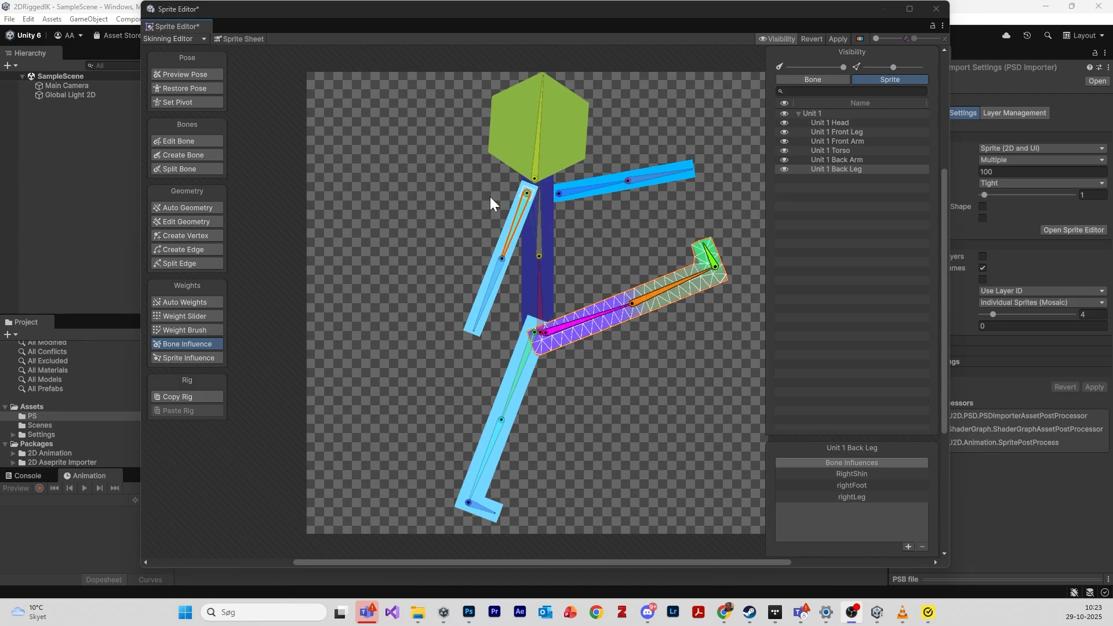
- Rotate the head, right arm and right leg bones slightly to test the finished rig
{"action": "mouse_move", "coordinate": [544, 115]}
{"action": "left_mouse_down"}
{"action": "mouse_move", "coordinate": [579, 119]}
{"action": "mouse_move", "coordinate": [529, 101]}
{"action": "mouse_move", "coordinate": [554, 107]}
{"action": "left_mouse_up"}
{"action": "mouse_move", "coordinate": [609, 192]}
{"action": "left_mouse_down"}
{"action": "mouse_move", "coordinate": [599, 174]}
{"action": "mouse_move", "coordinate": [614, 174]}
{"action": "left_mouse_up"}
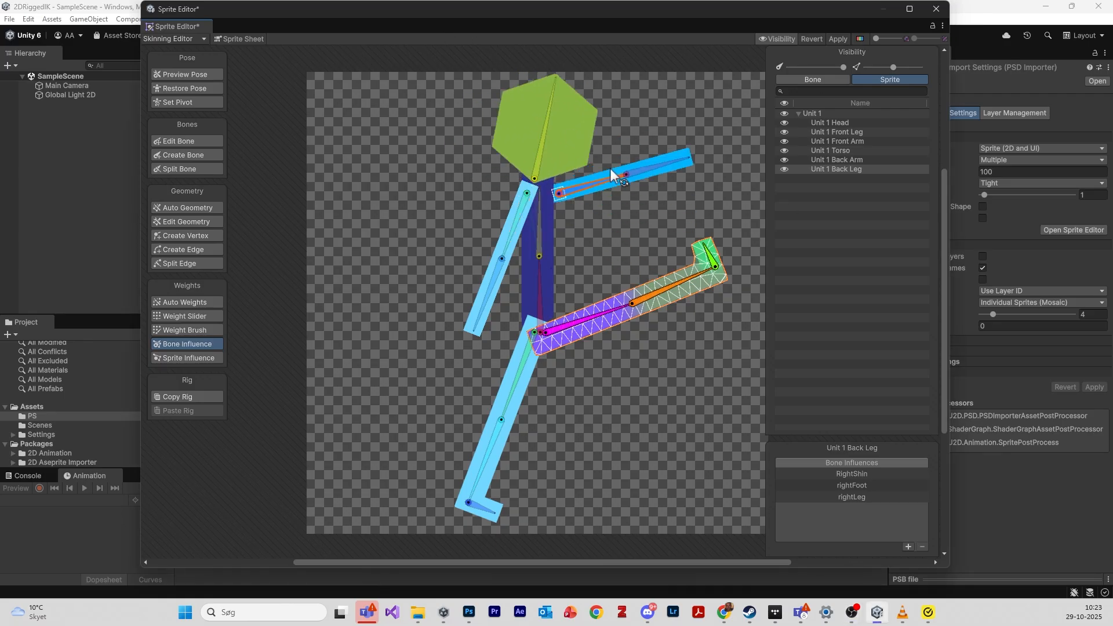
{"action": "left_click_drag", "start_coordinate": [589, 310], "coordinate": [594, 307]}
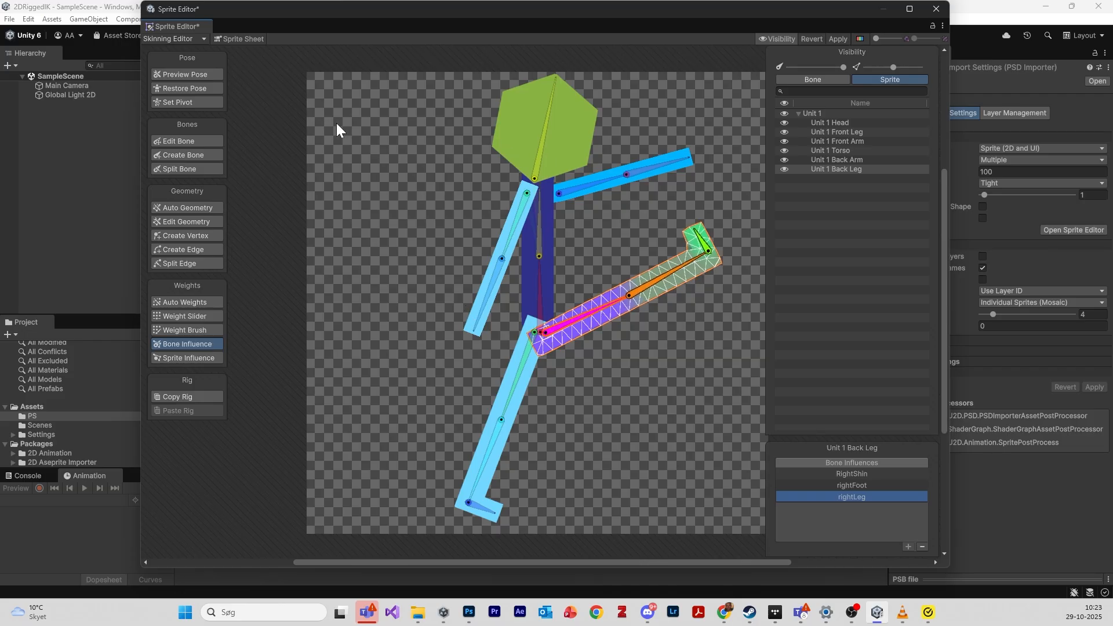
- Restore the character's default pose, apply the rig changes and close the Sprite Editor
{"action": "left_click", "coordinate": [185, 89]}
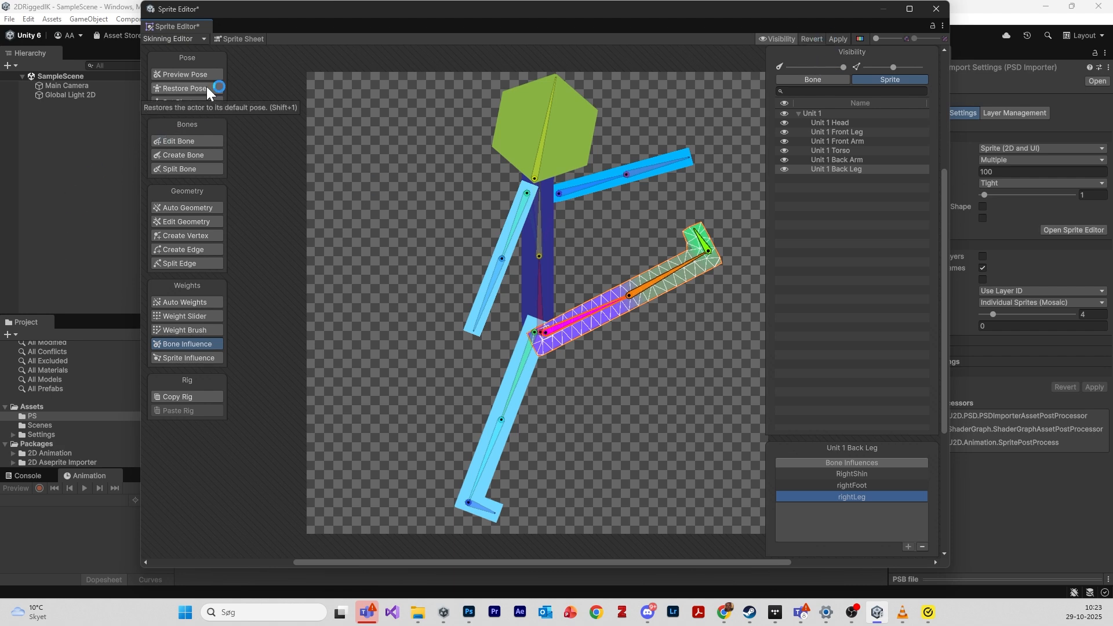
{"action": "left_click", "coordinate": [183, 88]}
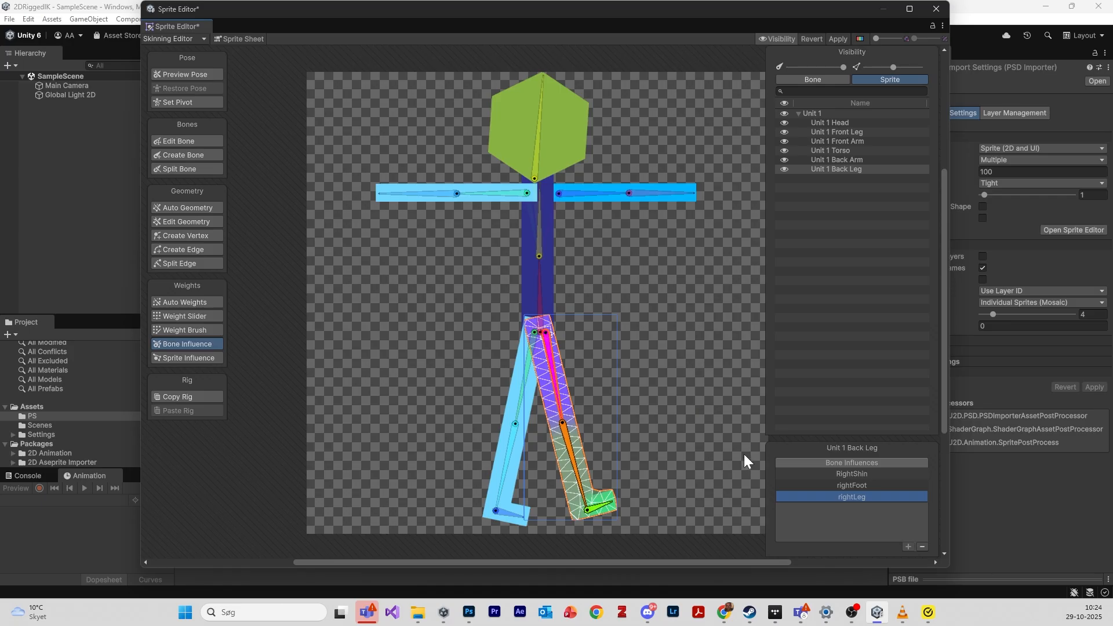
{"action": "left_click", "coordinate": [838, 38]}
{"action": "left_click", "coordinate": [838, 39]}
{"action": "left_click", "coordinate": [937, 9]}
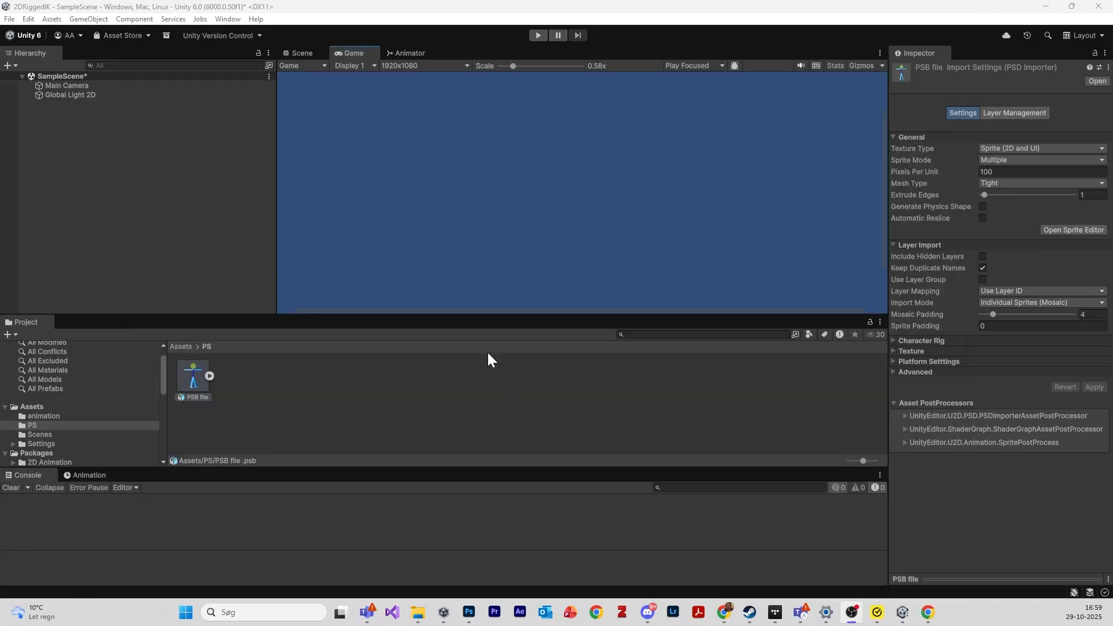
- Add the PSB file character to SampleScene and check its size in the Game view
{"action": "left_click", "coordinate": [193, 383]}
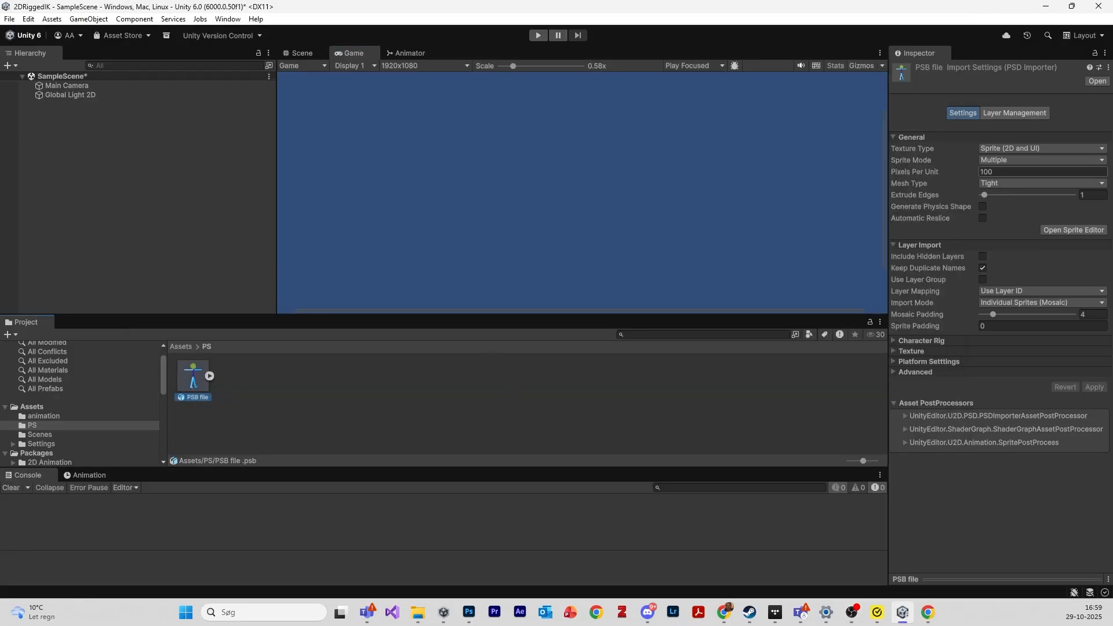
{"action": "left_click_drag", "start_coordinate": [200, 377], "coordinate": [164, 200]}
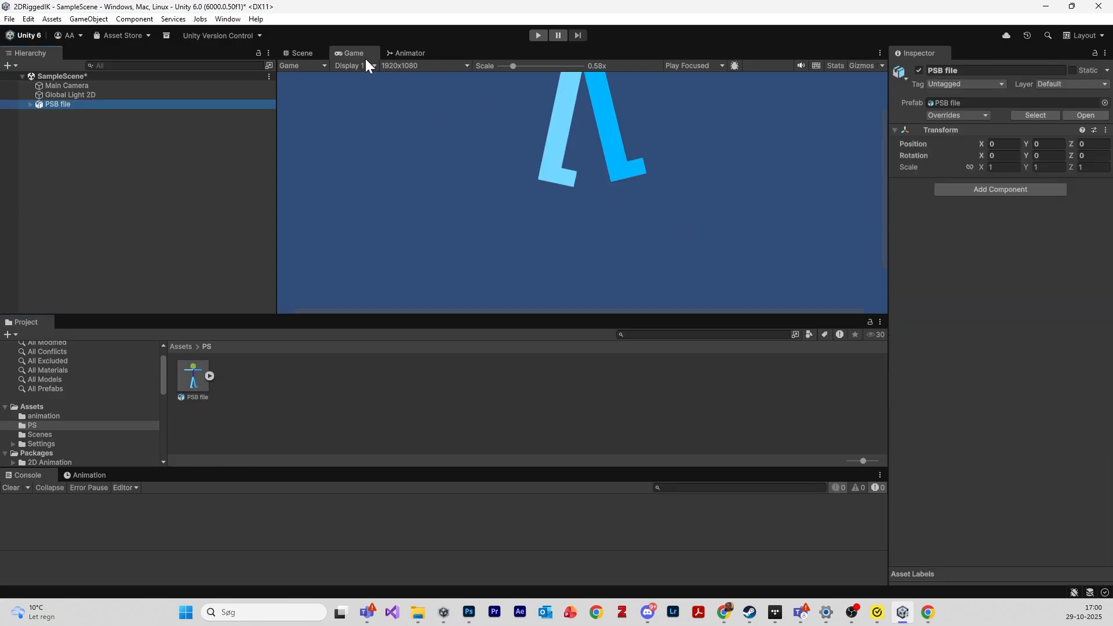
{"action": "scroll", "coordinate": [491, 131], "scroll_direction": "down", "scroll_amount": 2}
{"action": "left_click_drag", "start_coordinate": [503, 69], "coordinate": [495, 68]}
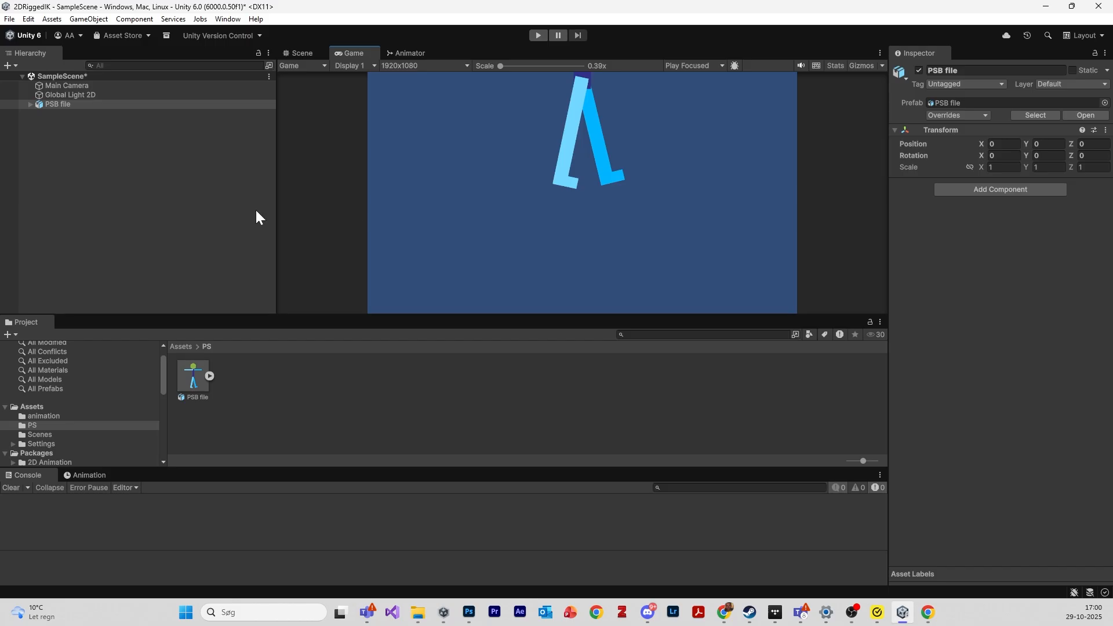
- Delete the PSB file object from SampleScene
{"action": "left_click", "coordinate": [78, 96]}
{"action": "left_click", "coordinate": [77, 103]}
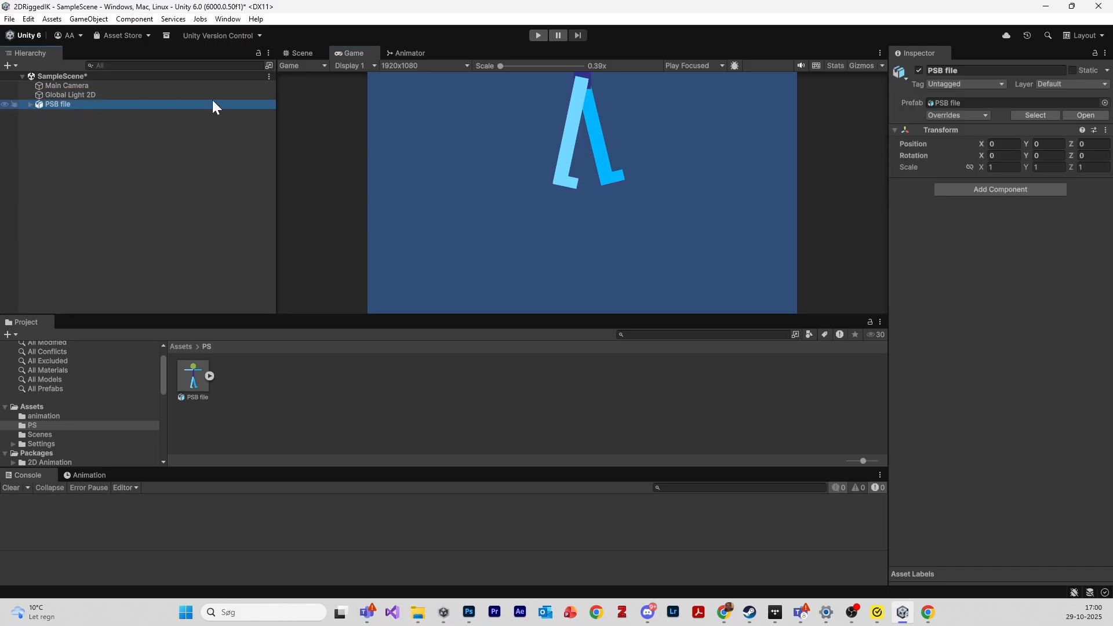
{"action": "right_click", "coordinate": [113, 109]}
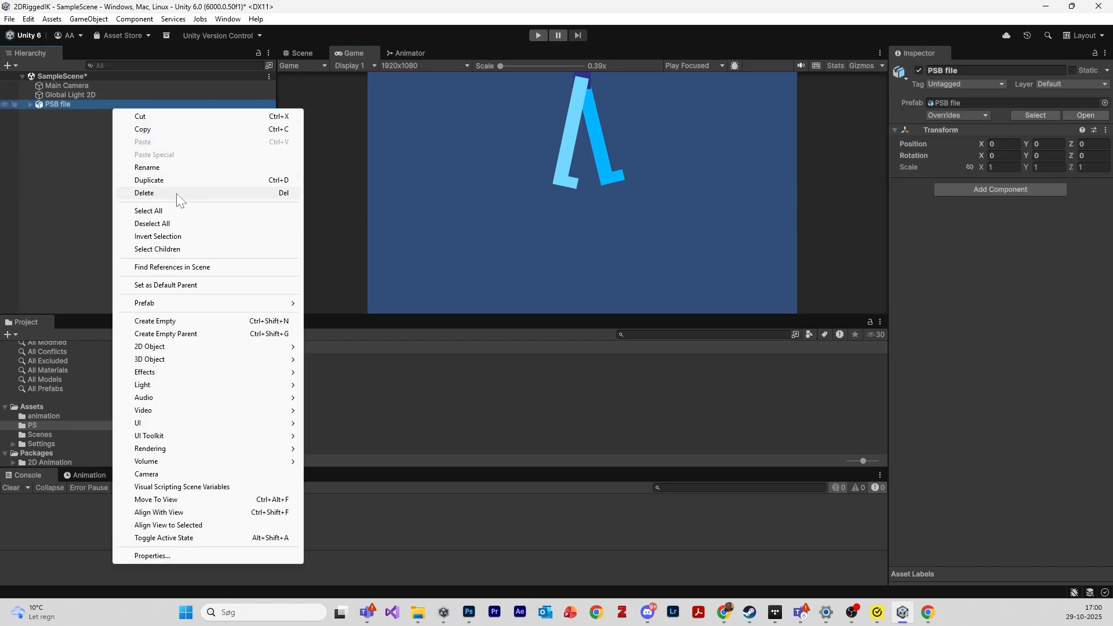
{"action": "left_click", "coordinate": [177, 198]}
- Set the PSB file's Pixels Per Unit to 256 and save the import settings
{"action": "left_click", "coordinate": [196, 374]}
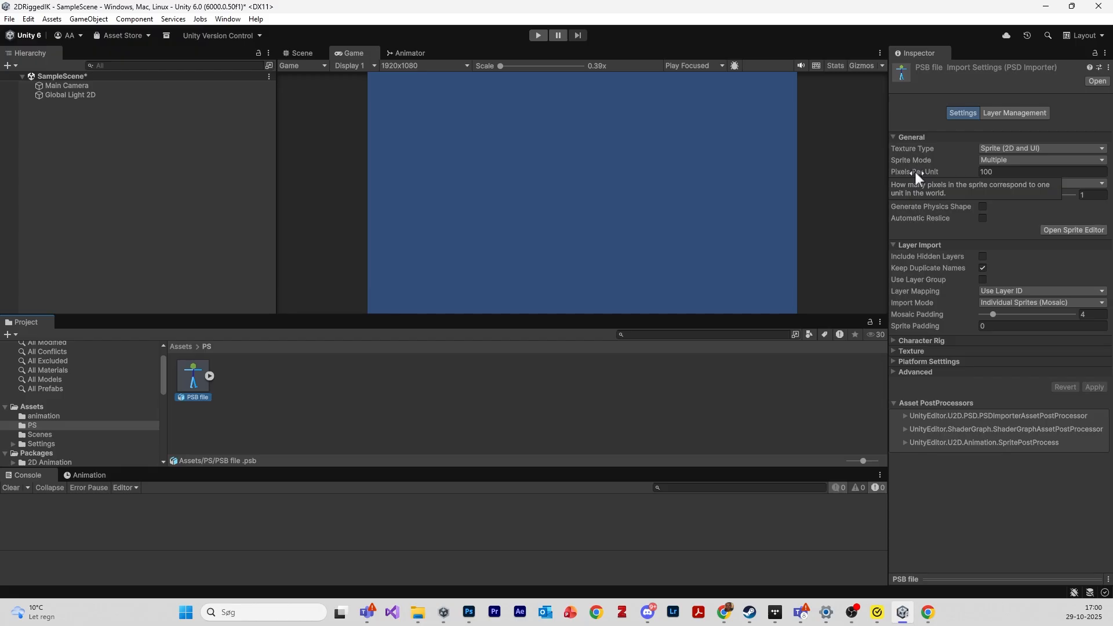
{"action": "left_click", "coordinate": [914, 170]}
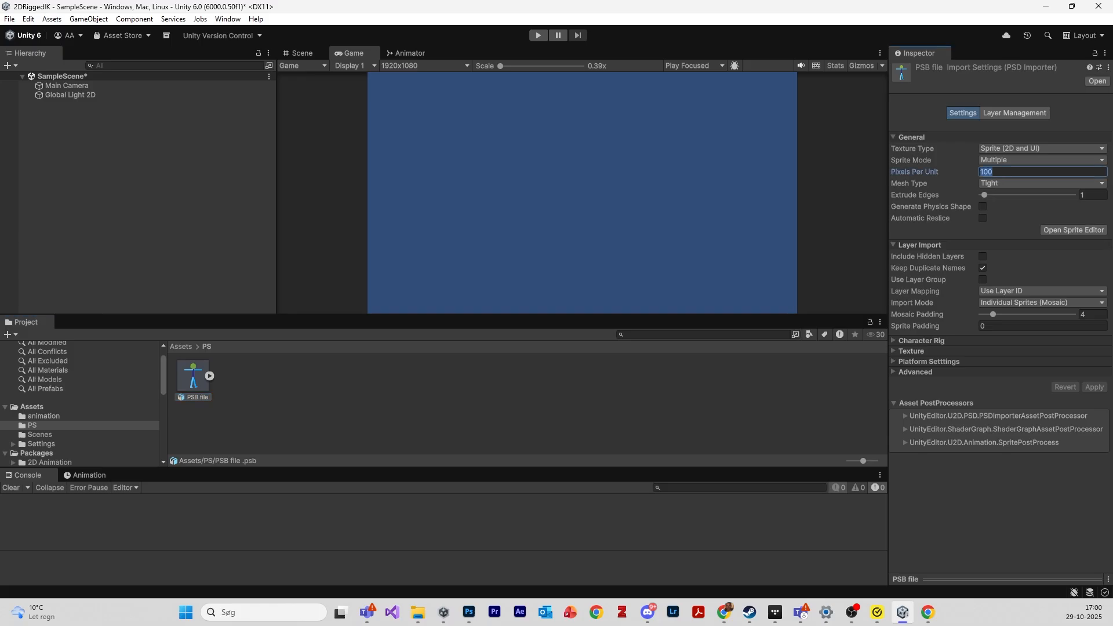
{"action": "type", "text": "256"}
{"action": "left_click", "coordinate": [328, 441]}
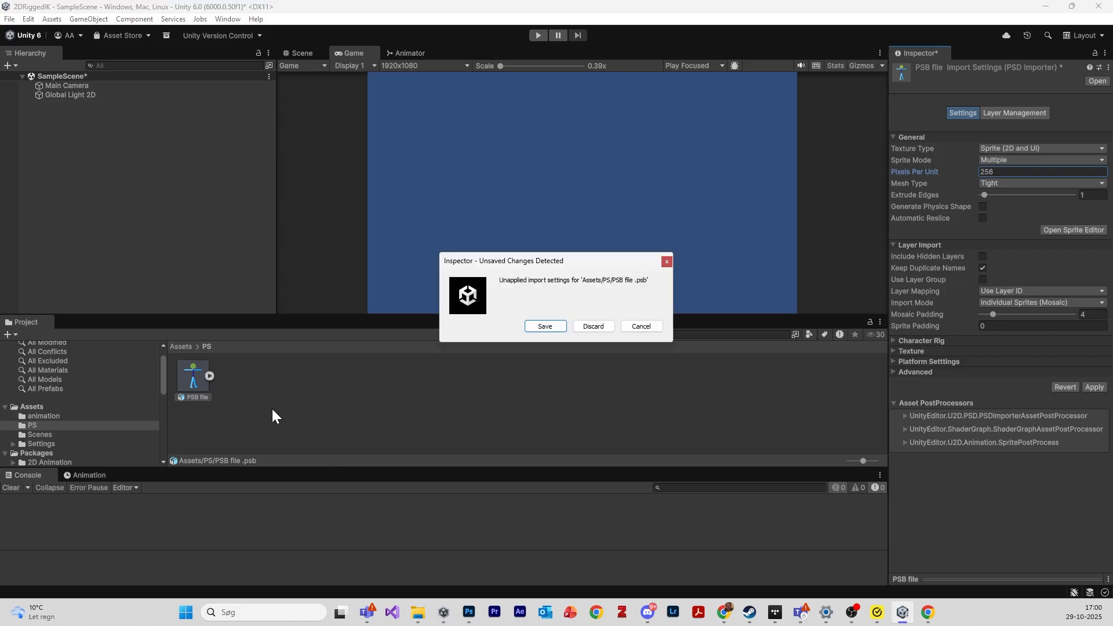
{"action": "left_click", "coordinate": [539, 323]}
- Add the rescaled PSB file character to SampleScene and check it in the Game and Scene views
{"action": "left_click_drag", "start_coordinate": [190, 377], "coordinate": [149, 232]}
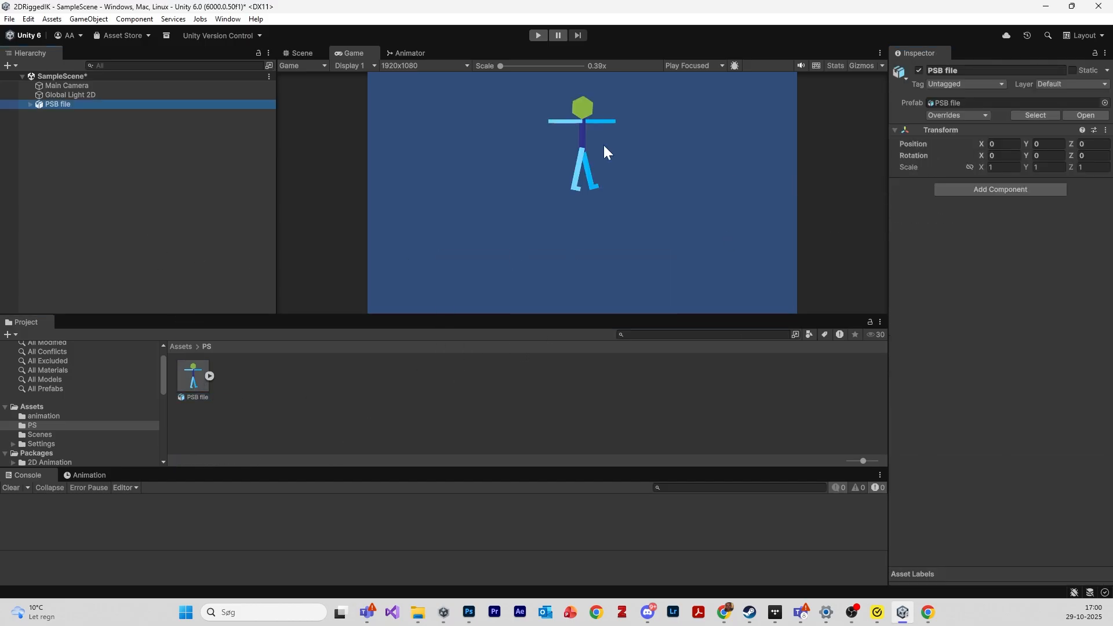
{"action": "left_click", "coordinate": [301, 51]}
{"action": "left_click", "coordinate": [351, 54]}
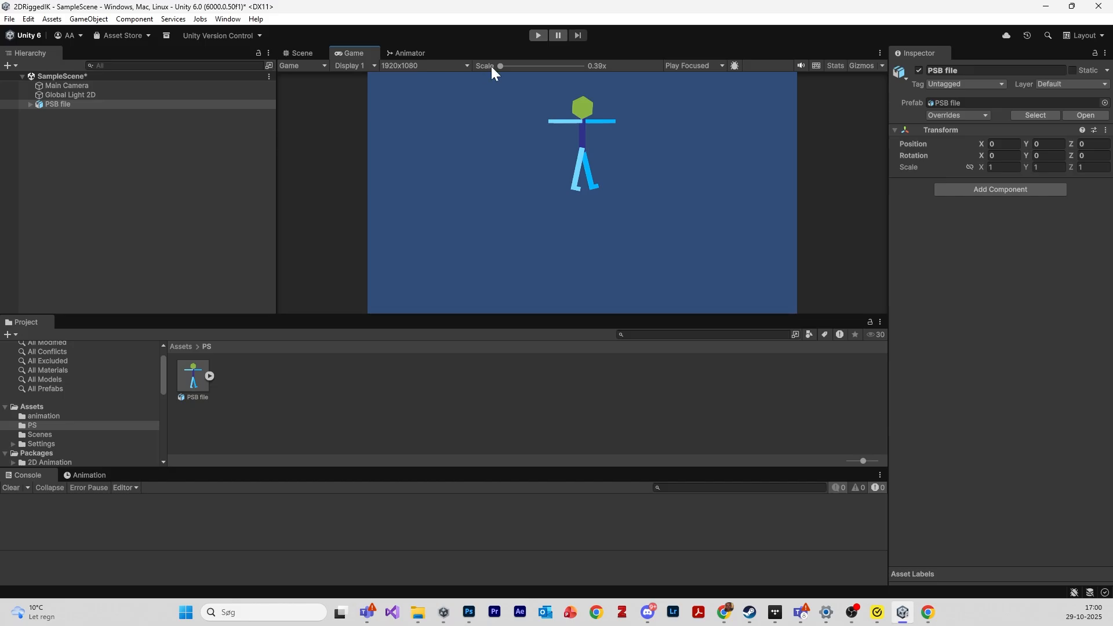
{"action": "left_click_drag", "start_coordinate": [501, 66], "coordinate": [478, 65]}
{"action": "left_click", "coordinate": [282, 52]}
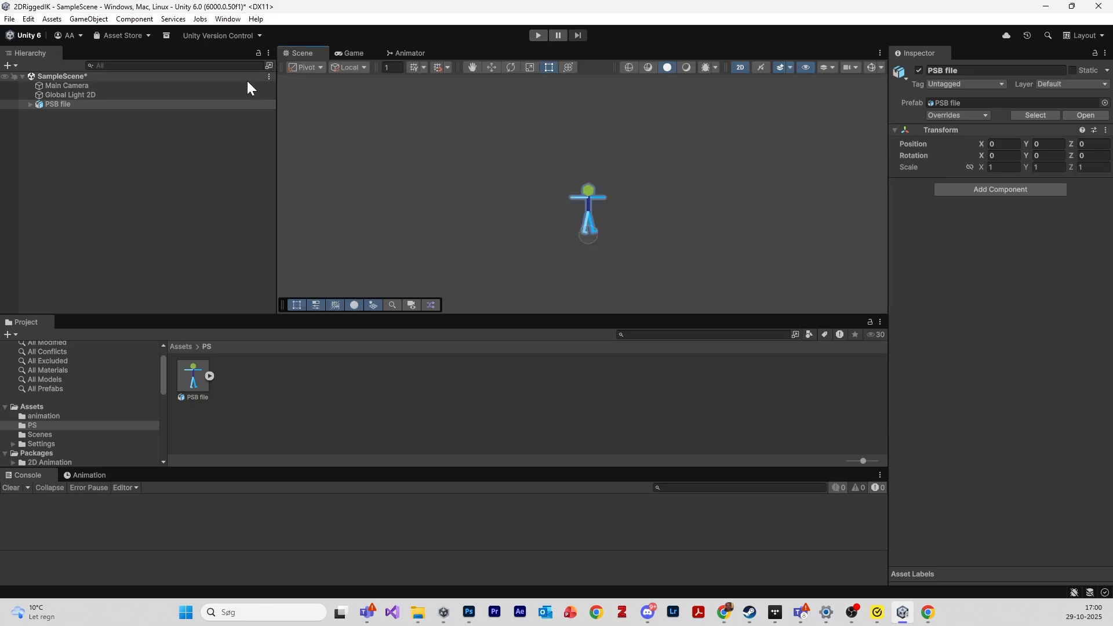
- Set the Y position of the PSB file object to -4, checking its placement in the Game view
{"action": "left_click", "coordinate": [152, 103]}
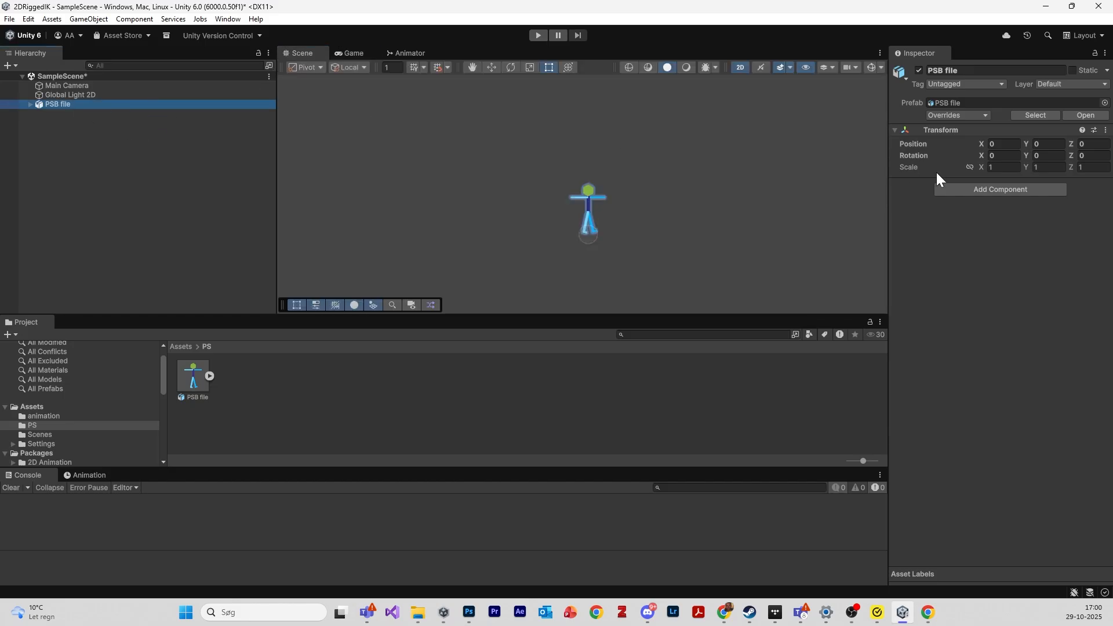
{"action": "left_click", "coordinate": [358, 53]}
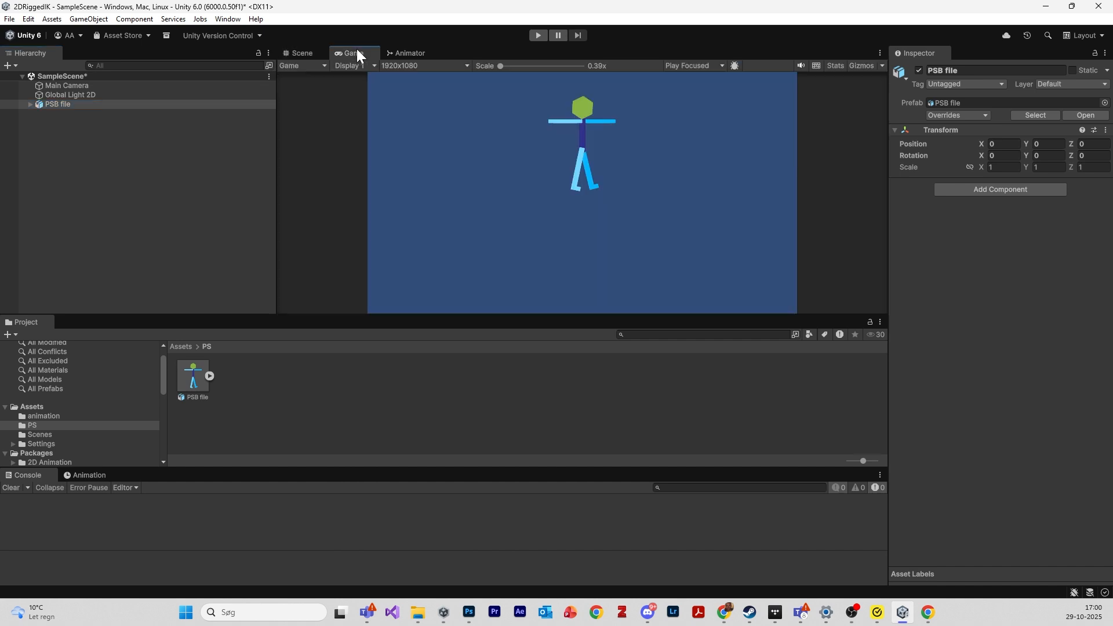
{"action": "mouse_move", "coordinate": [1025, 144]}
{"action": "left_mouse_down"}
{"action": "mouse_move", "coordinate": [958, 150]}
{"action": "mouse_move", "coordinate": [1005, 149]}
{"action": "left_mouse_up"}
{"action": "left_click", "coordinate": [1048, 144]}
{"action": "type", "text": "-4"}
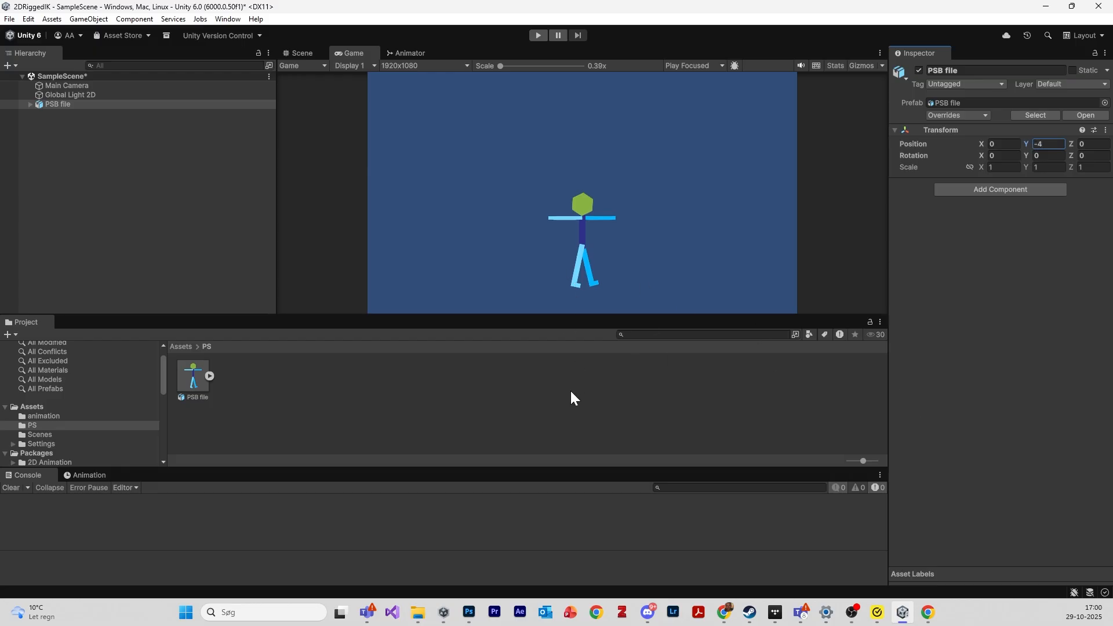
- Create a new folder in Assets and name it animation
{"action": "left_click", "coordinate": [183, 347]}
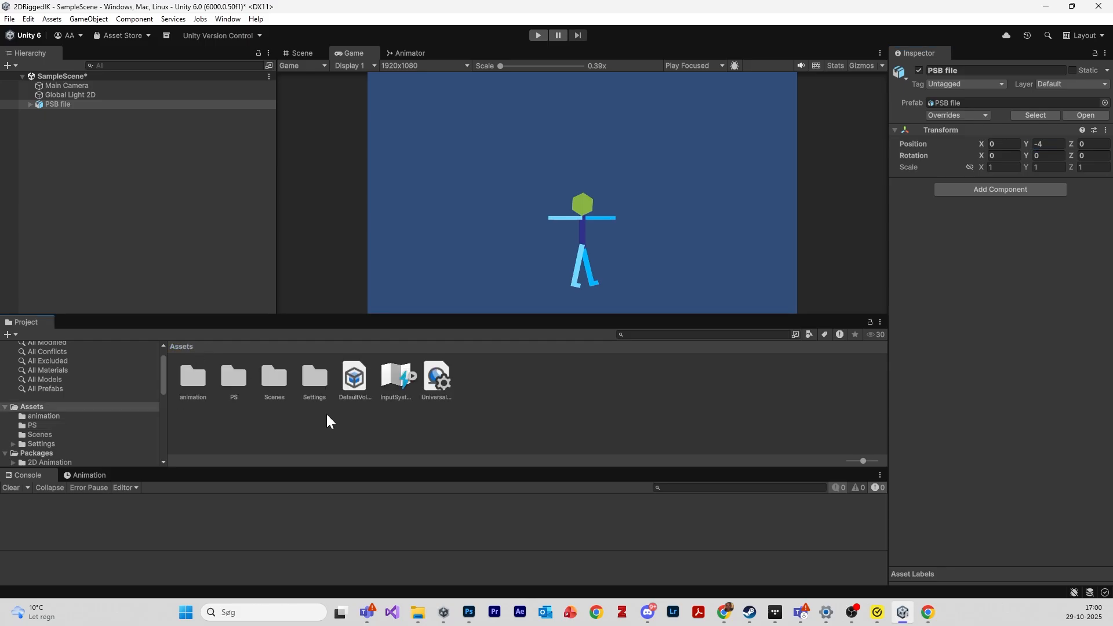
{"action": "right_click", "coordinate": [519, 417]}
{"action": "mouse_move", "coordinate": [638, 88]}
{"action": "left_click", "coordinate": [757, 88]}
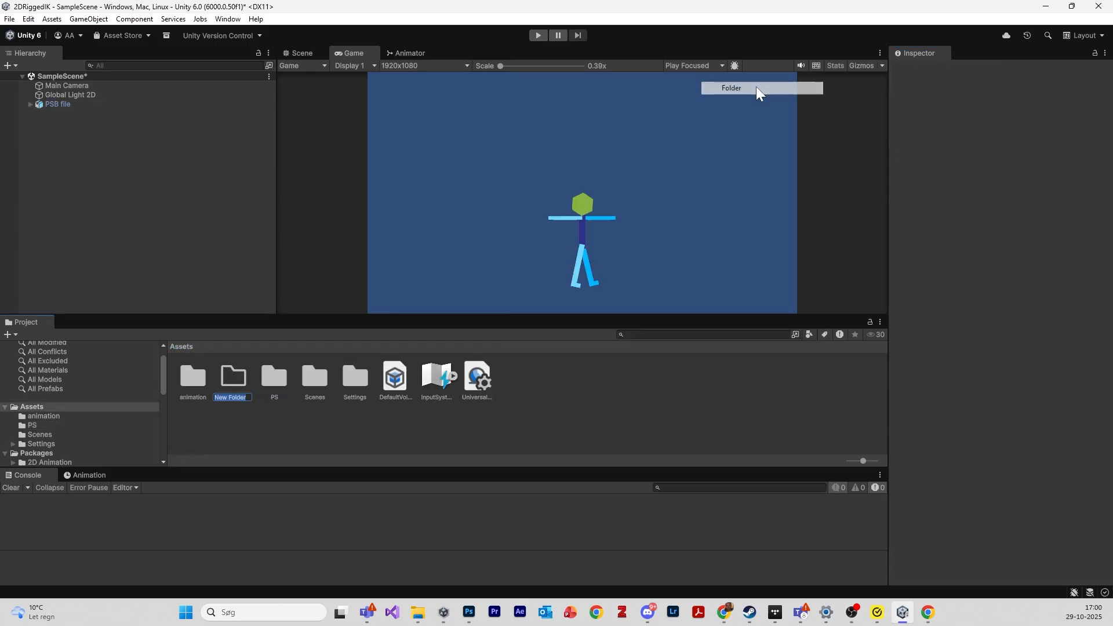
{"action": "type", "text": "animation"}
{"action": "key", "text": "Return"}
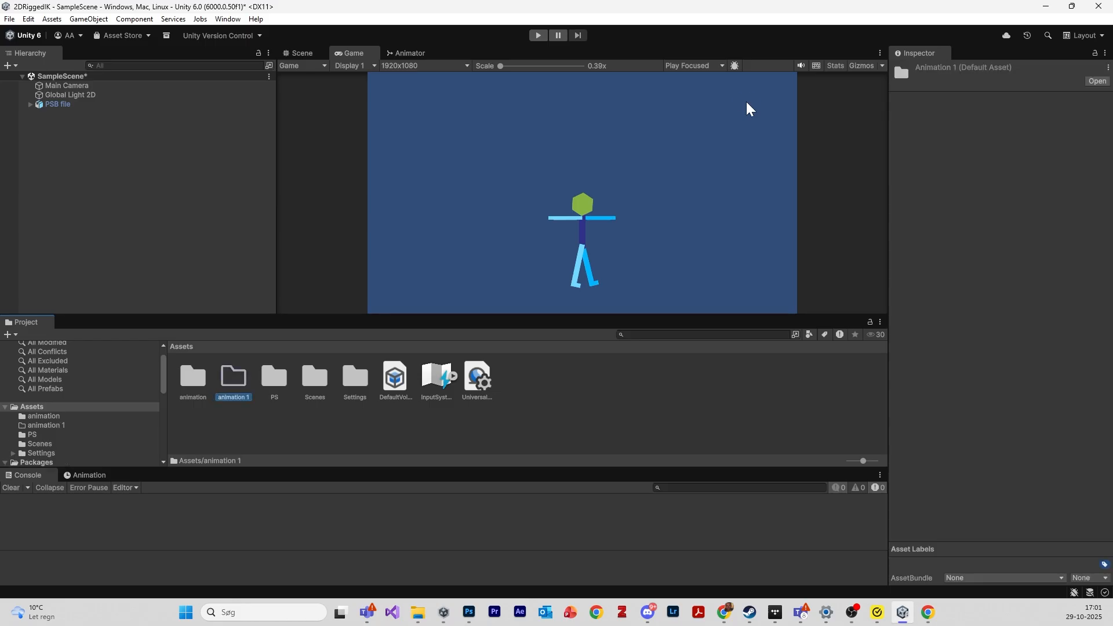
- Delete the duplicate animation 1 folder from Assets
{"action": "right_click", "coordinate": [240, 386]}
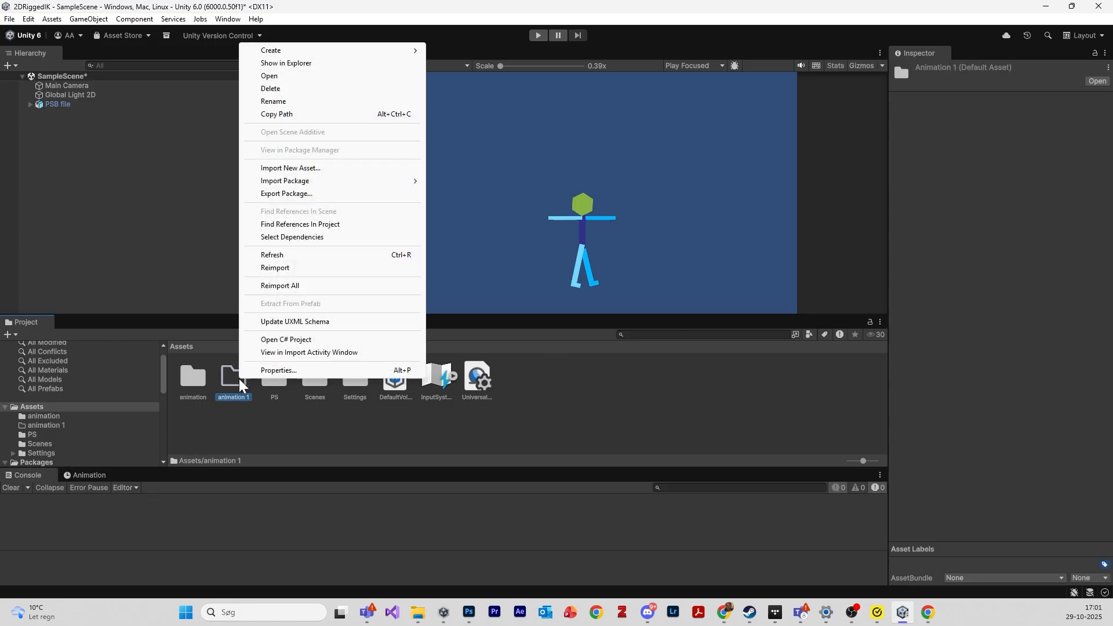
{"action": "left_click", "coordinate": [290, 89]}
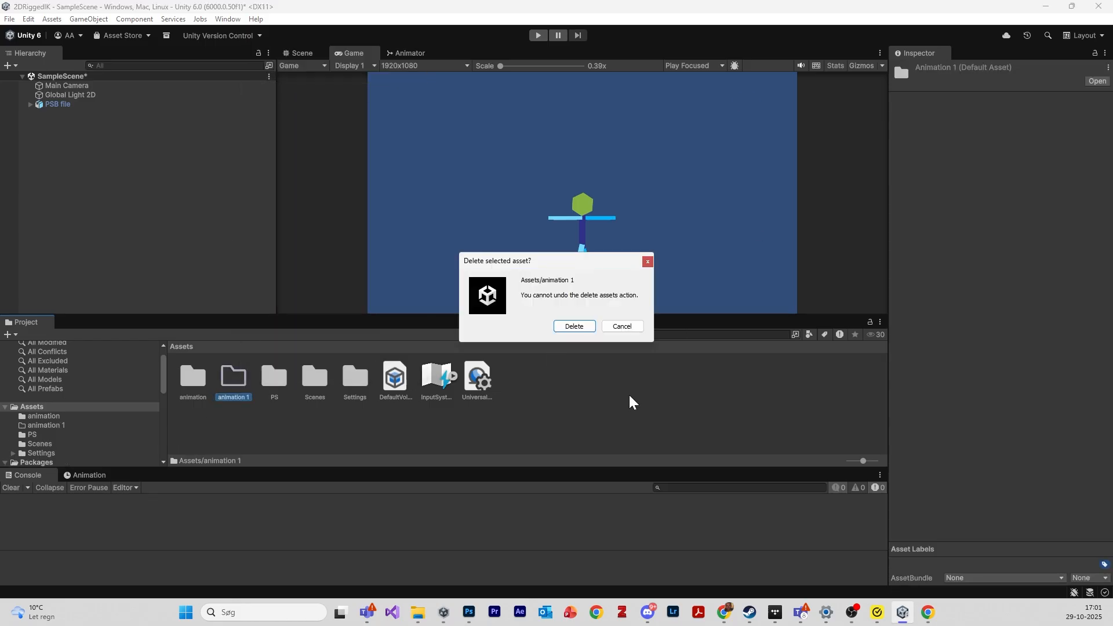
{"action": "left_click", "coordinate": [575, 325]}
- Delete the Idle animation clip and the IK Controller from the animation folder
{"action": "left_click", "coordinate": [191, 387]}
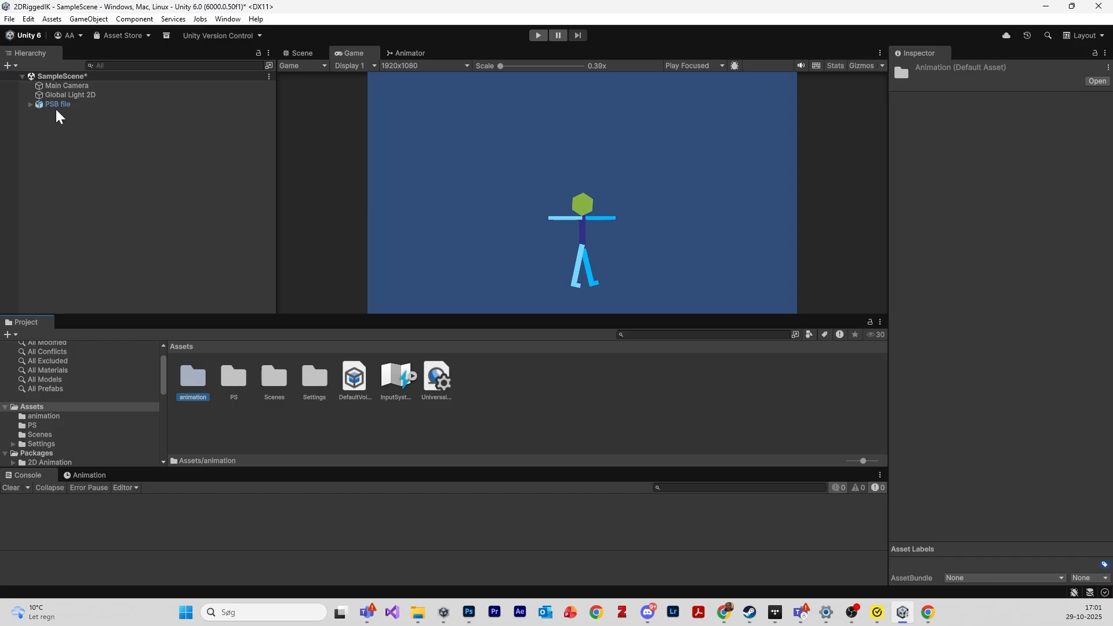
{"action": "double_click", "coordinate": [193, 383]}
{"action": "left_click", "coordinate": [182, 347]}
{"action": "double_click", "coordinate": [191, 378]}
{"action": "left_click", "coordinate": [199, 376]}
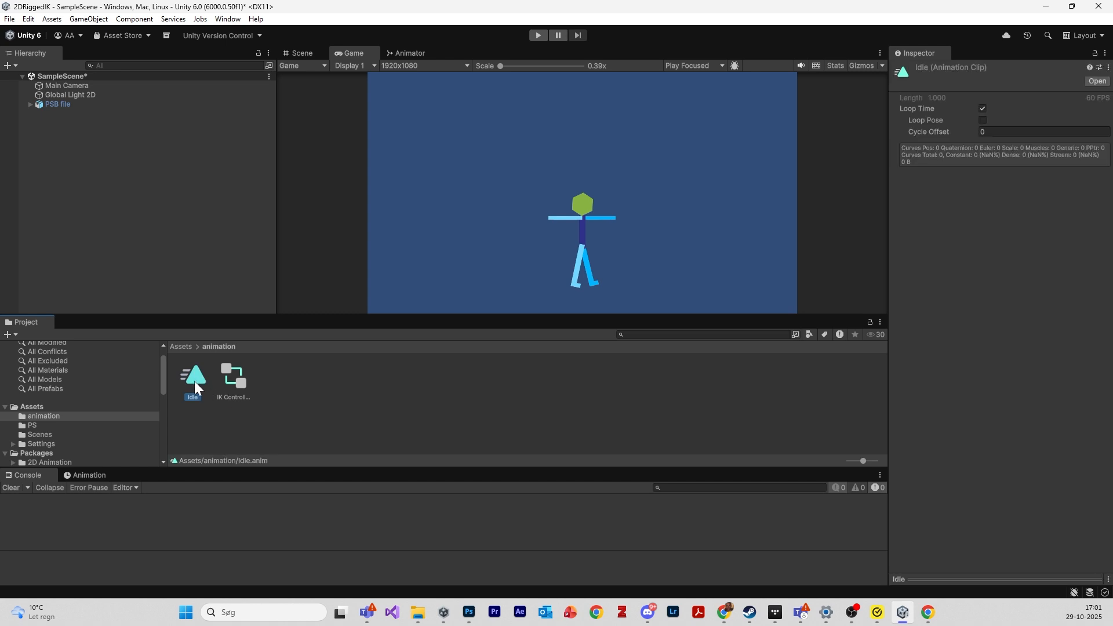
{"action": "right_click", "coordinate": [194, 381]}
{"action": "left_click", "coordinate": [239, 396]}
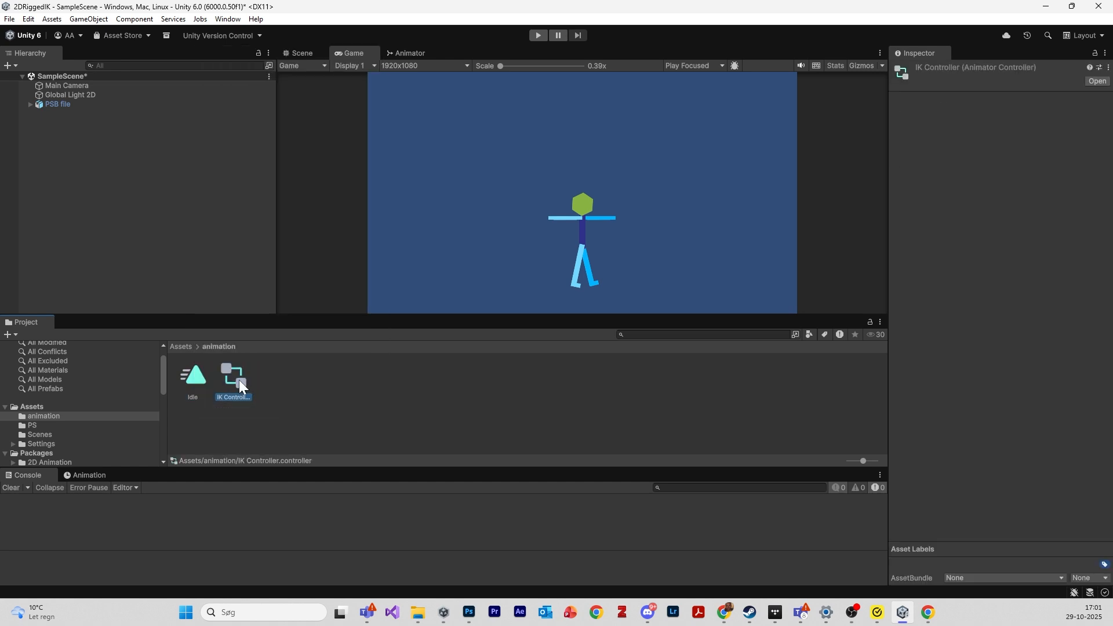
{"action": "left_click", "coordinate": [175, 382]}
{"action": "left_click", "coordinate": [201, 384]}
{"action": "left_click", "coordinate": [232, 383]}
{"action": "left_click", "coordinate": [199, 381]}
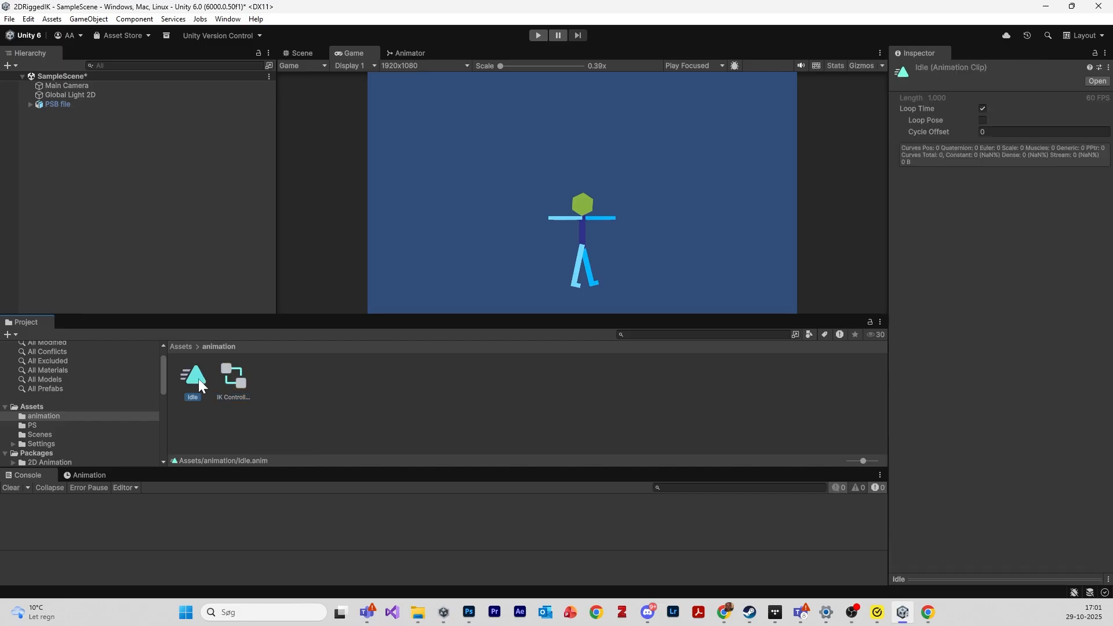
{"action": "left_click", "coordinate": [226, 383], "text": "ctrl"}
{"action": "right_click", "coordinate": [200, 380]}
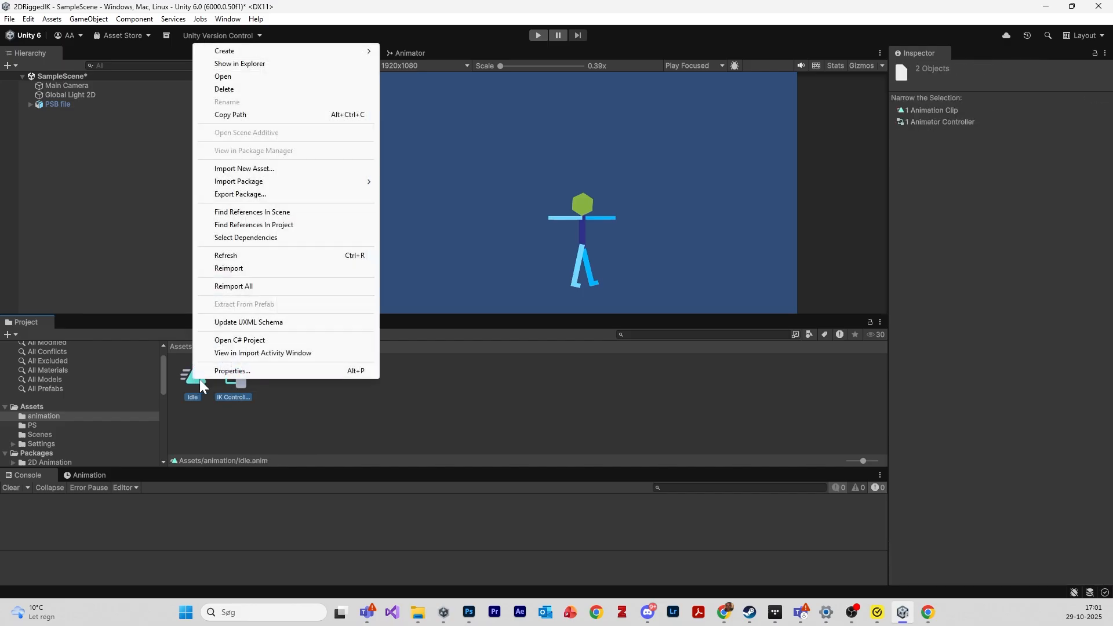
{"action": "left_click", "coordinate": [234, 89]}
{"action": "left_click", "coordinate": [573, 329]}
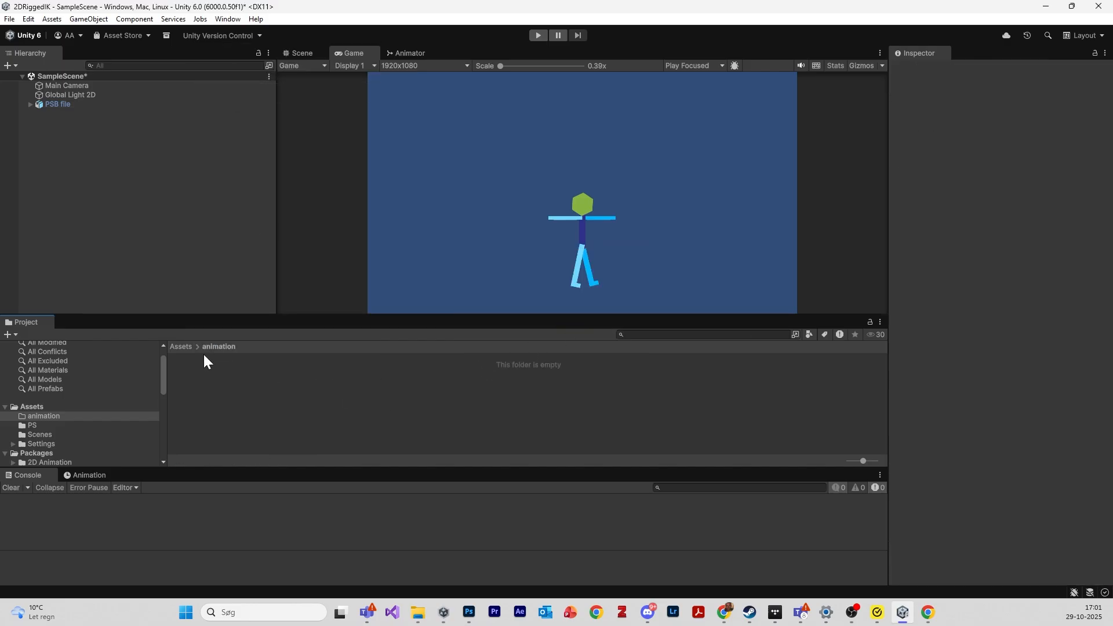
- Delete the emptied animation folder from Assets
{"action": "left_click", "coordinate": [181, 347]}
{"action": "right_click", "coordinate": [199, 377]}
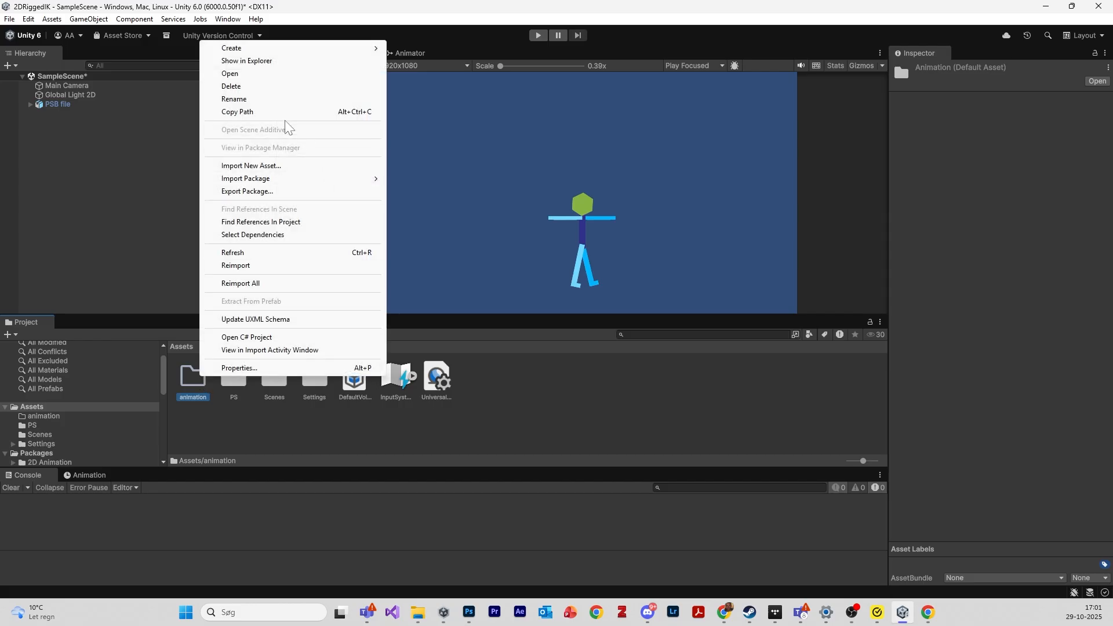
{"action": "left_click", "coordinate": [267, 86]}
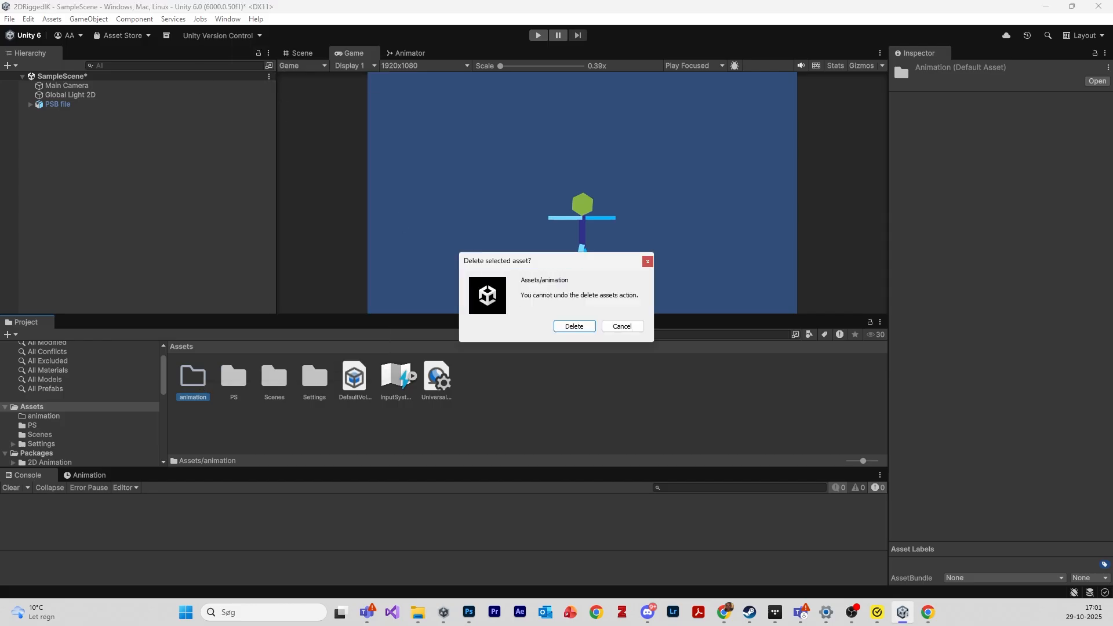
{"action": "left_click", "coordinate": [574, 327]}
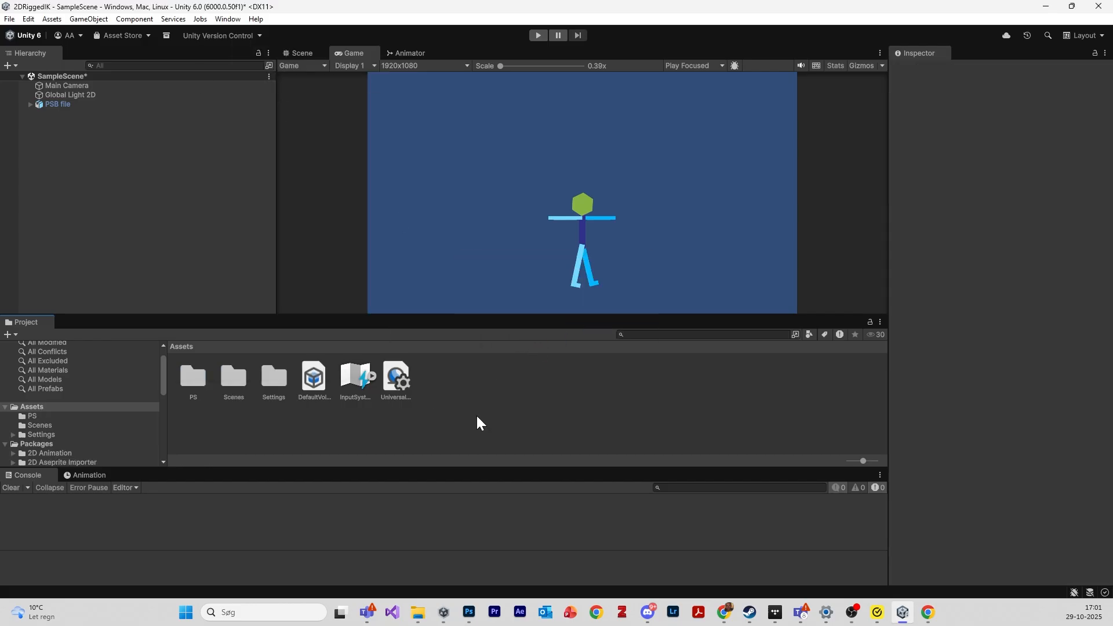
- Create a new folder in Assets, name it animations, and open it
{"action": "right_click", "coordinate": [509, 399]}
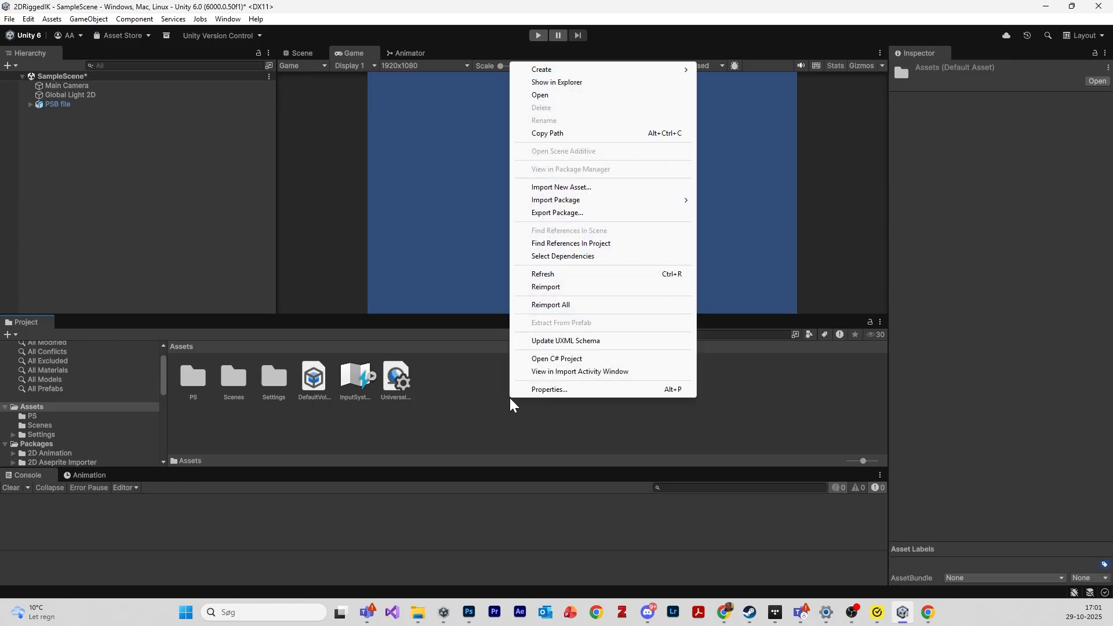
{"action": "left_click", "coordinate": [471, 251]}
{"action": "right_click", "coordinate": [469, 366]}
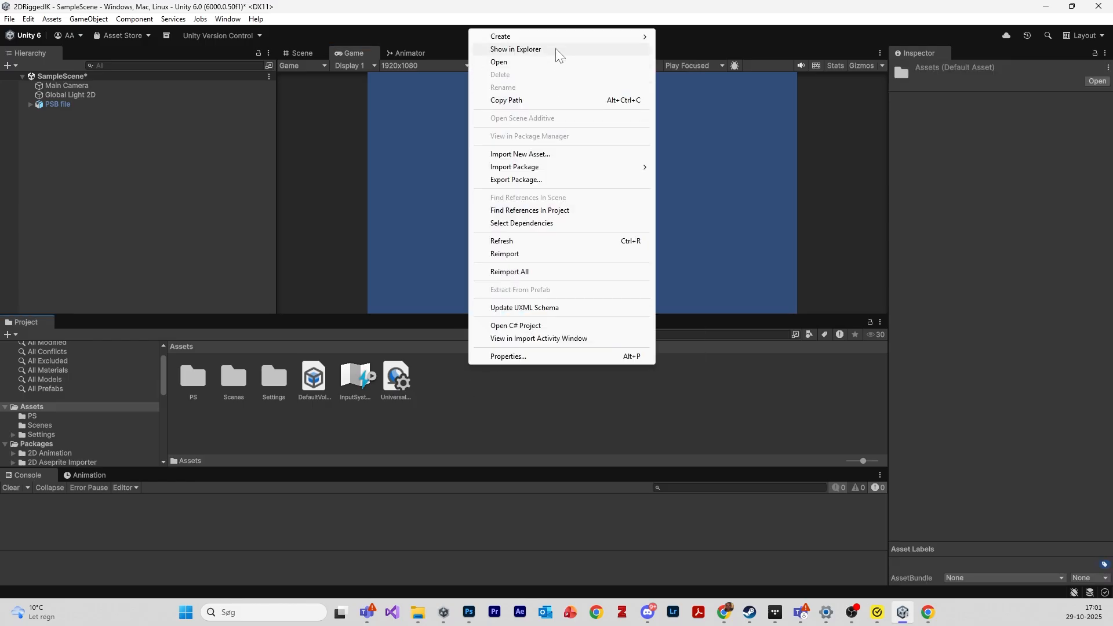
{"action": "mouse_move", "coordinate": [626, 36]}
{"action": "left_click", "coordinate": [682, 37]}
{"action": "type", "text": "ar"}
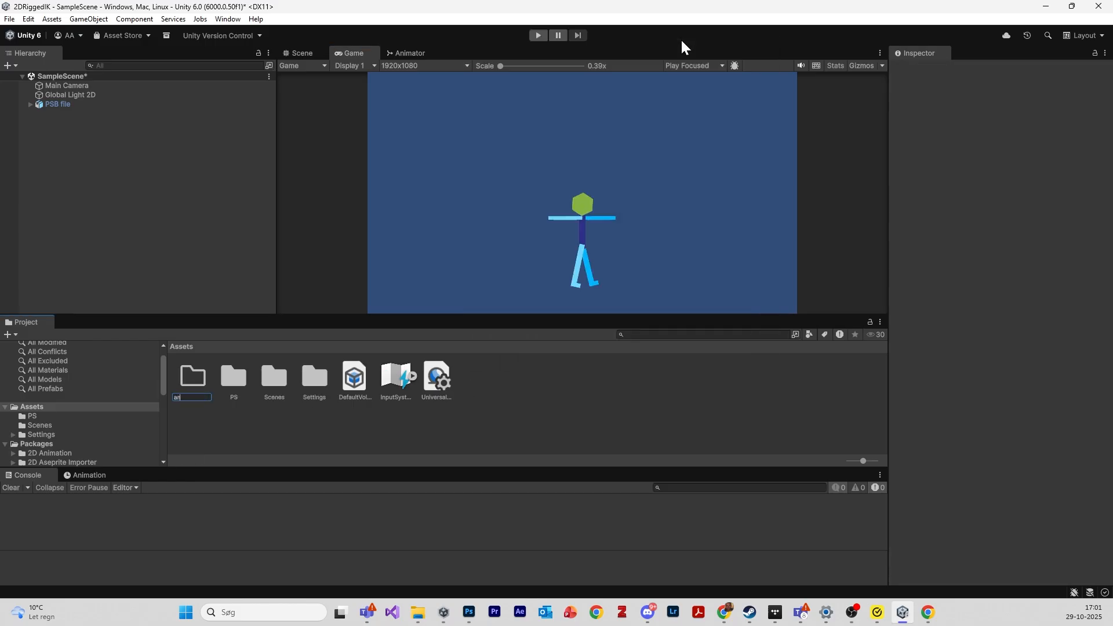
{"action": "type", "text": "imations"}
{"action": "key", "text": "Return"}
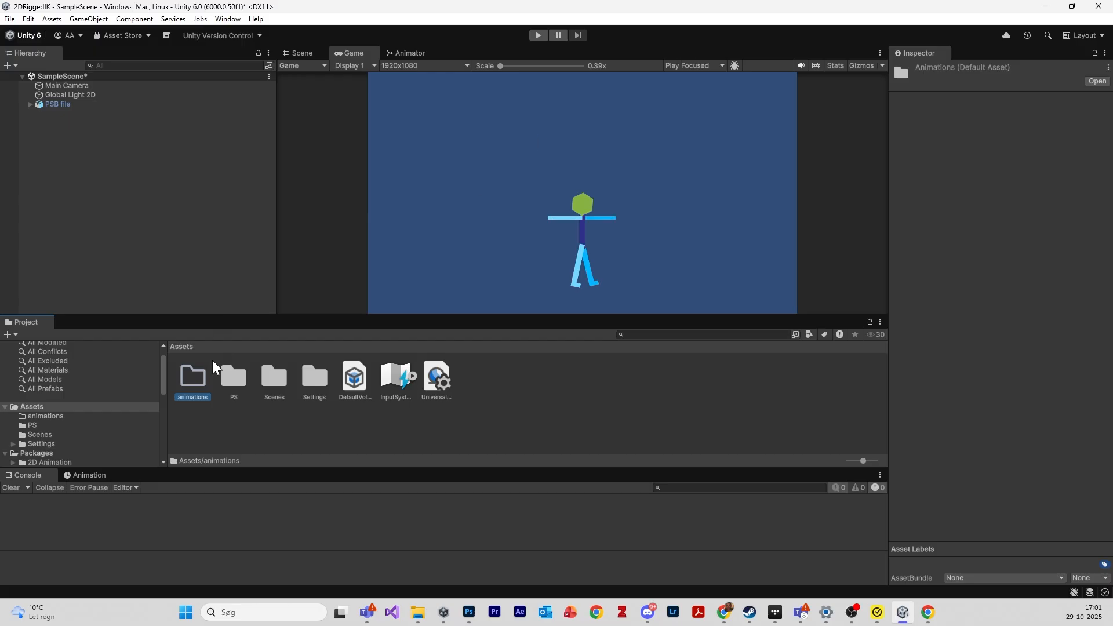
{"action": "double_click", "coordinate": [194, 378]}
- Rename the PSB file object in SampleScene to Avatar
{"action": "left_click", "coordinate": [56, 103]}
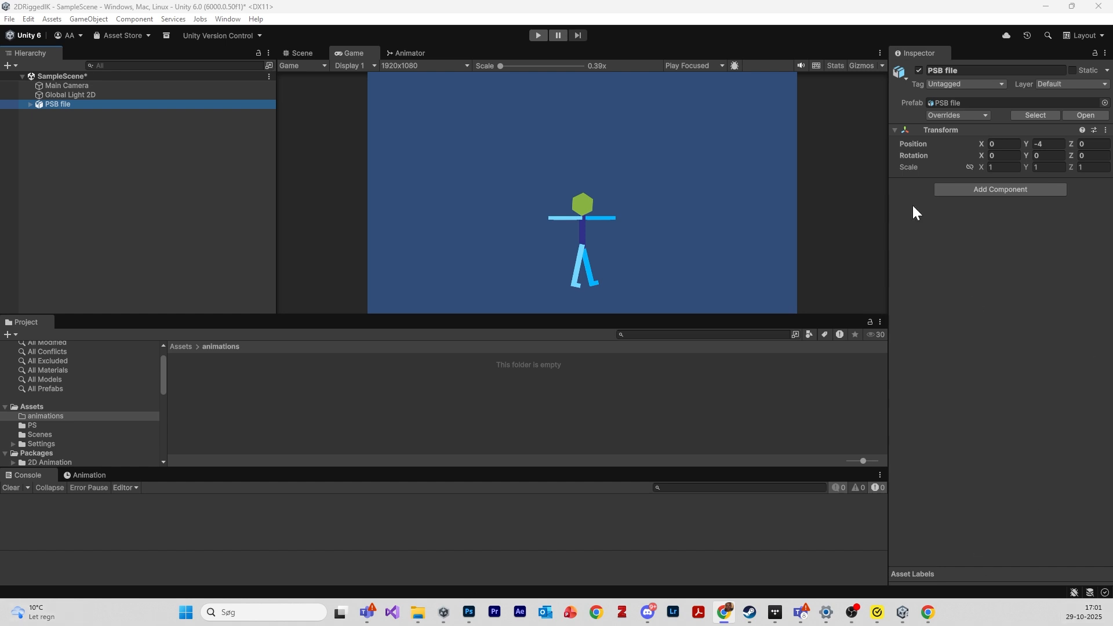
{"action": "left_click", "coordinate": [64, 107]}
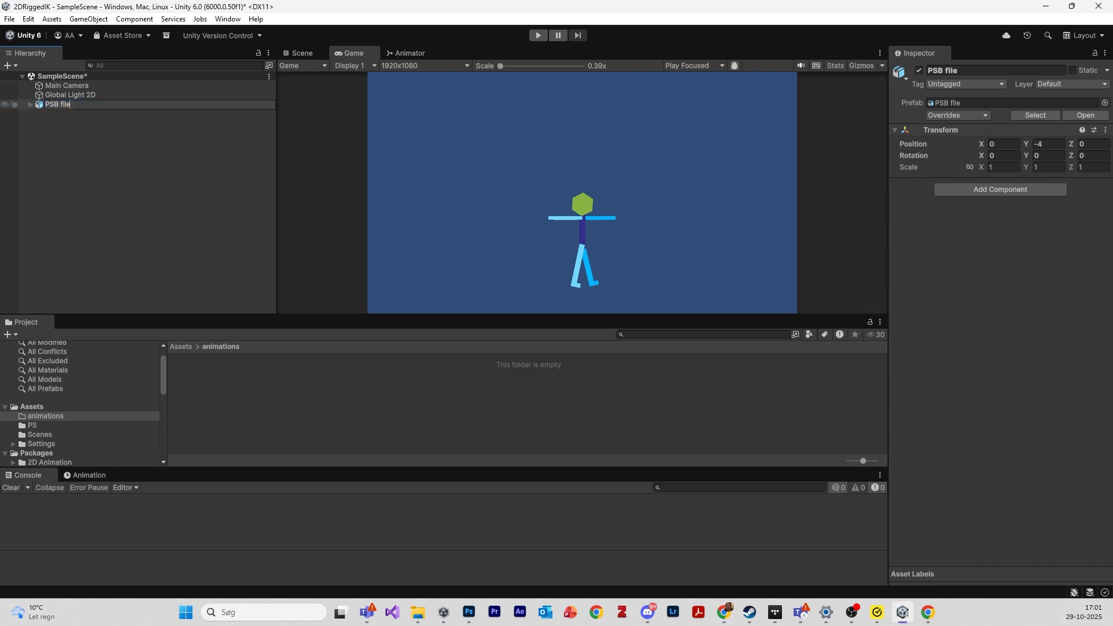
{"action": "type", "text": "Avatar"}
{"action": "key", "text": "Return"}
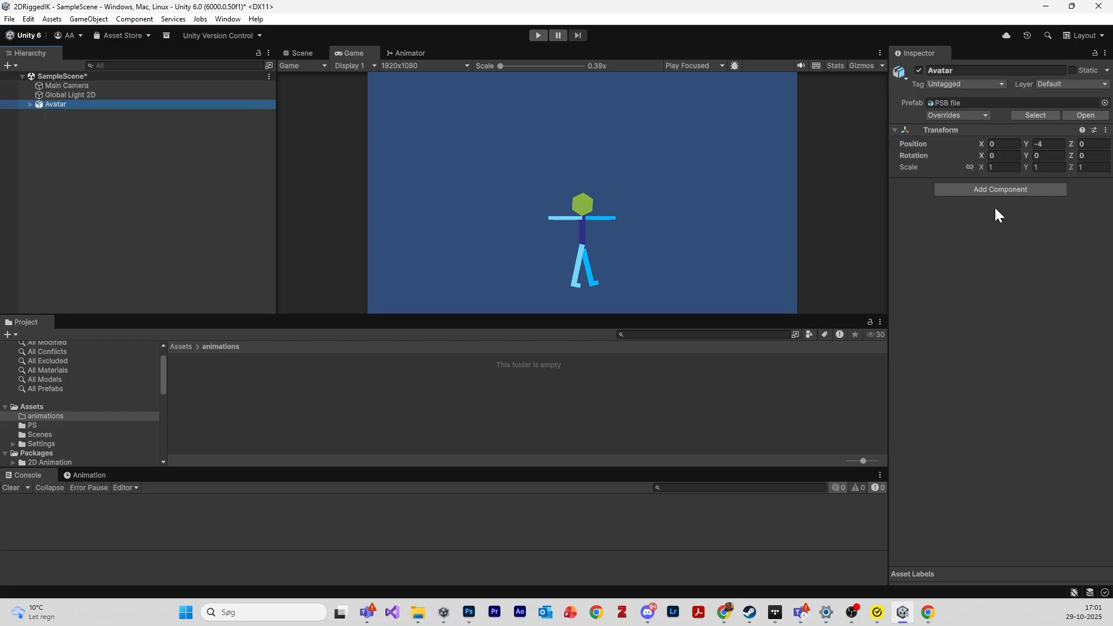
- Add an Animator component to the Avatar object
{"action": "left_click", "coordinate": [996, 189]}
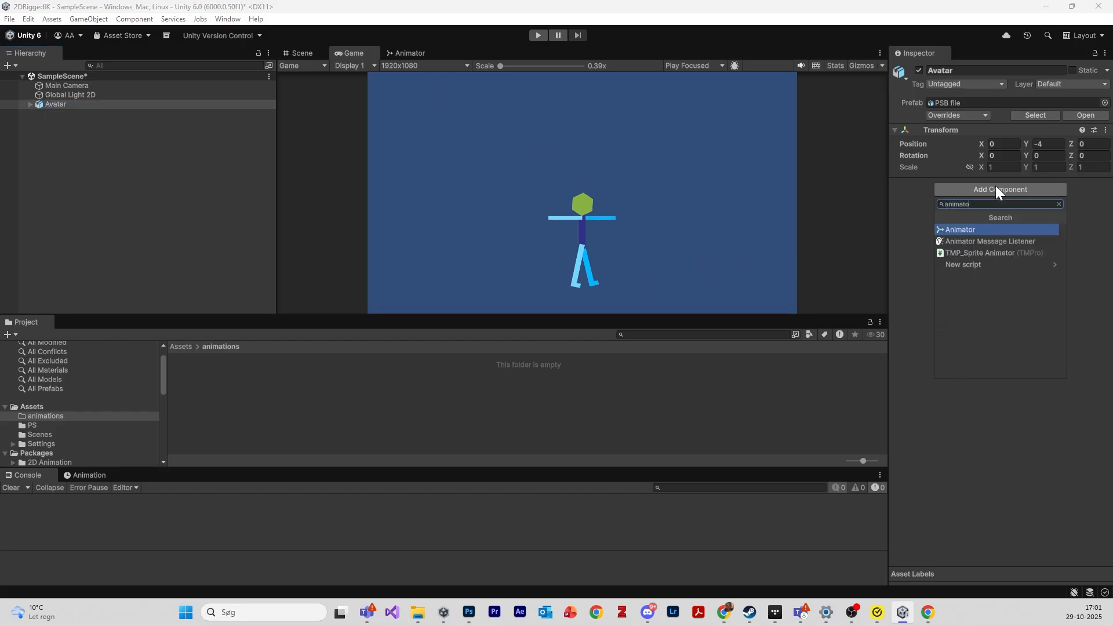
{"action": "key", "text": "Return"}
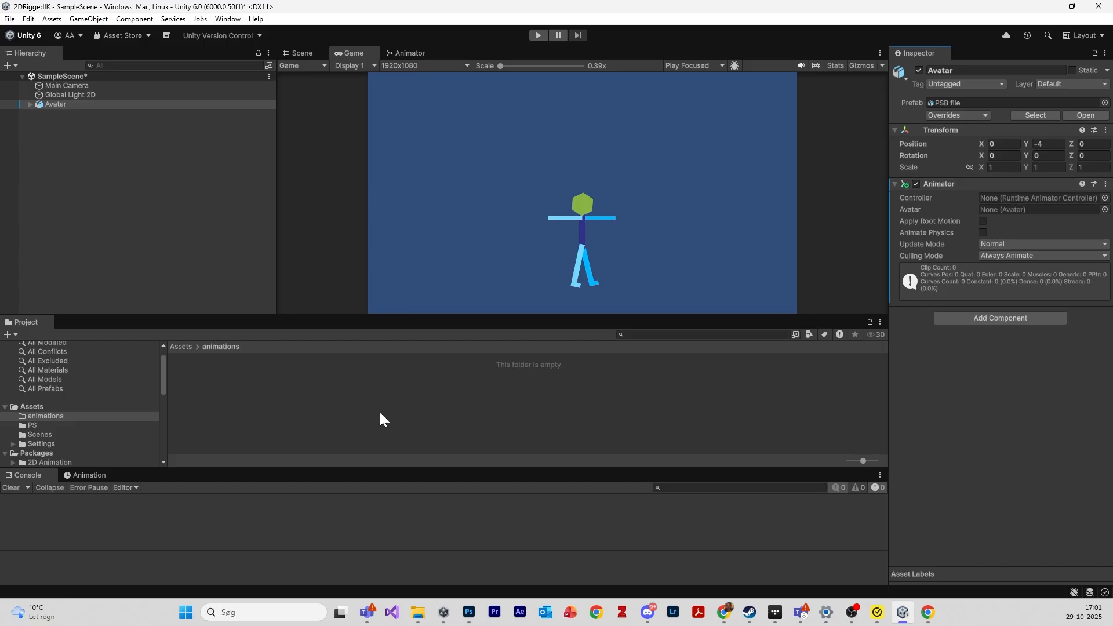
{"action": "right_click", "coordinate": [209, 383]}
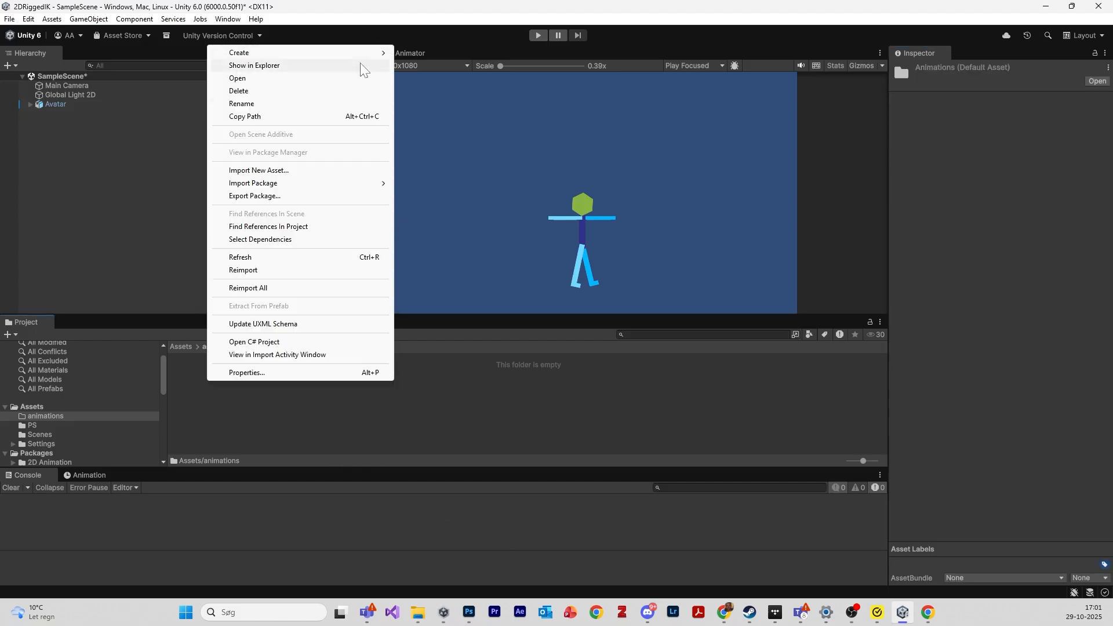
{"action": "left_click", "coordinate": [87, 105]}
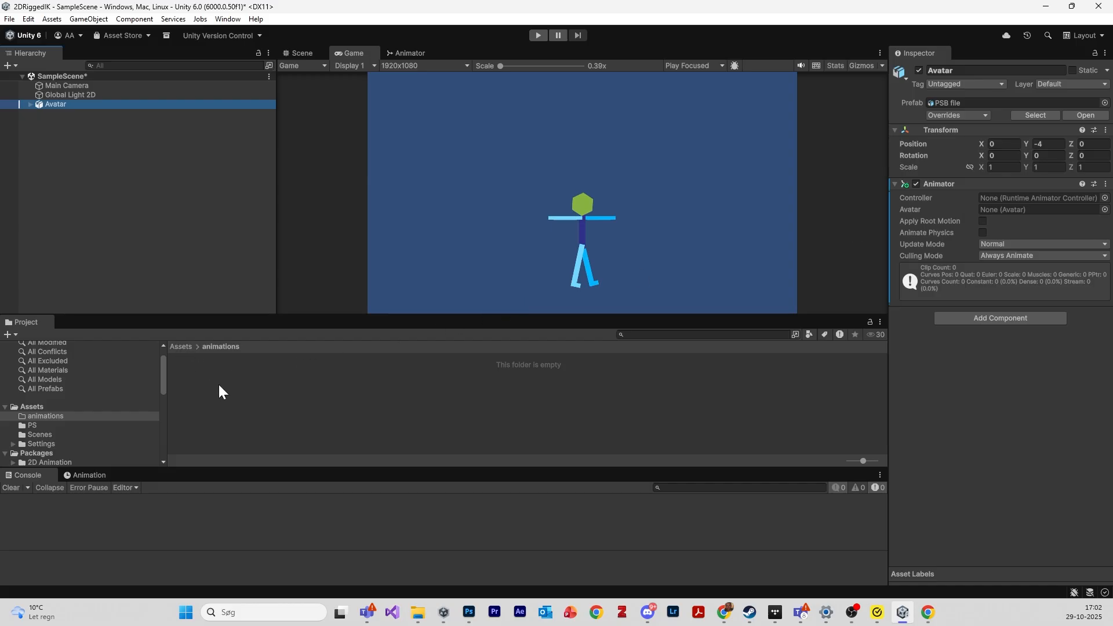
{"action": "left_click", "coordinate": [1105, 210]}
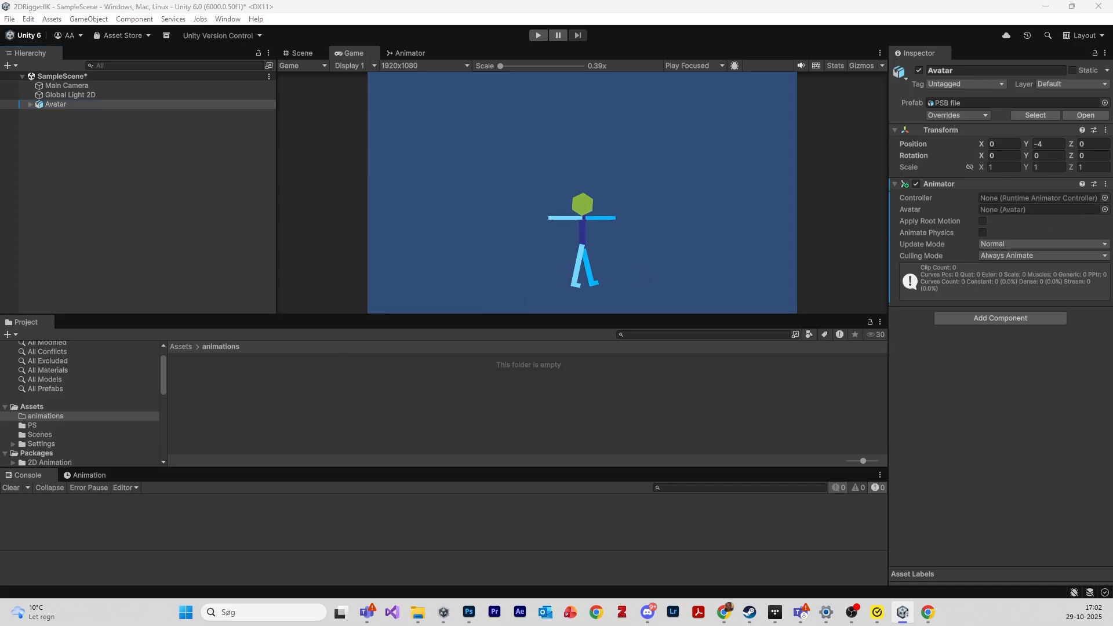
- Create an Animator Controller named AvatarController in the animations folder and assign it as the controller of Avatar's Animator
{"action": "right_click", "coordinate": [311, 428]}
{"action": "mouse_move", "coordinate": [417, 83]}
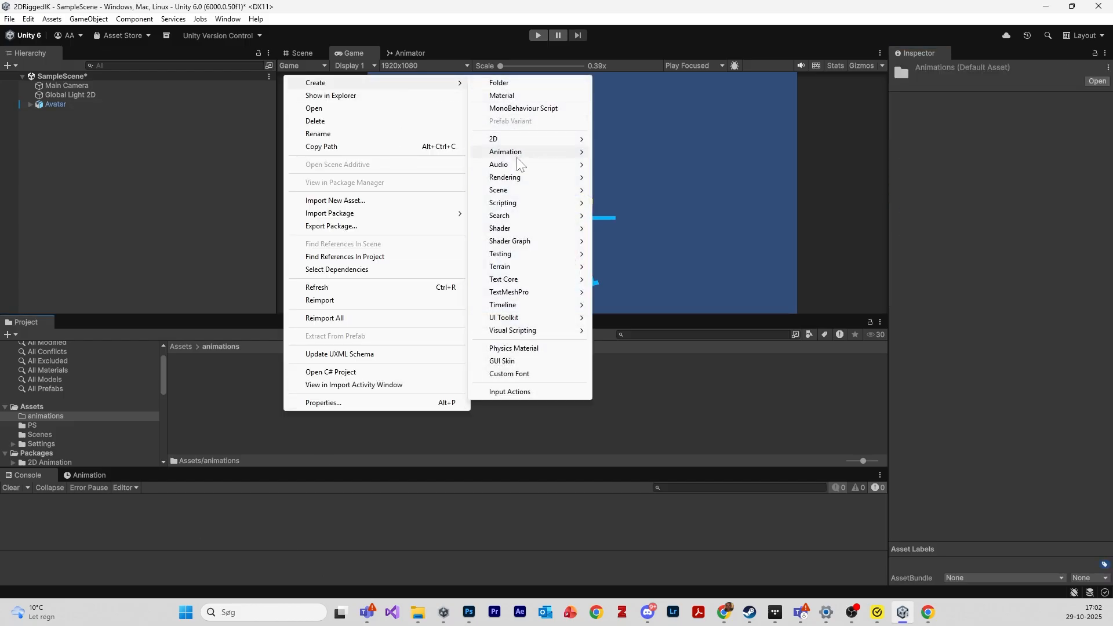
{"action": "mouse_move", "coordinate": [525, 152]}
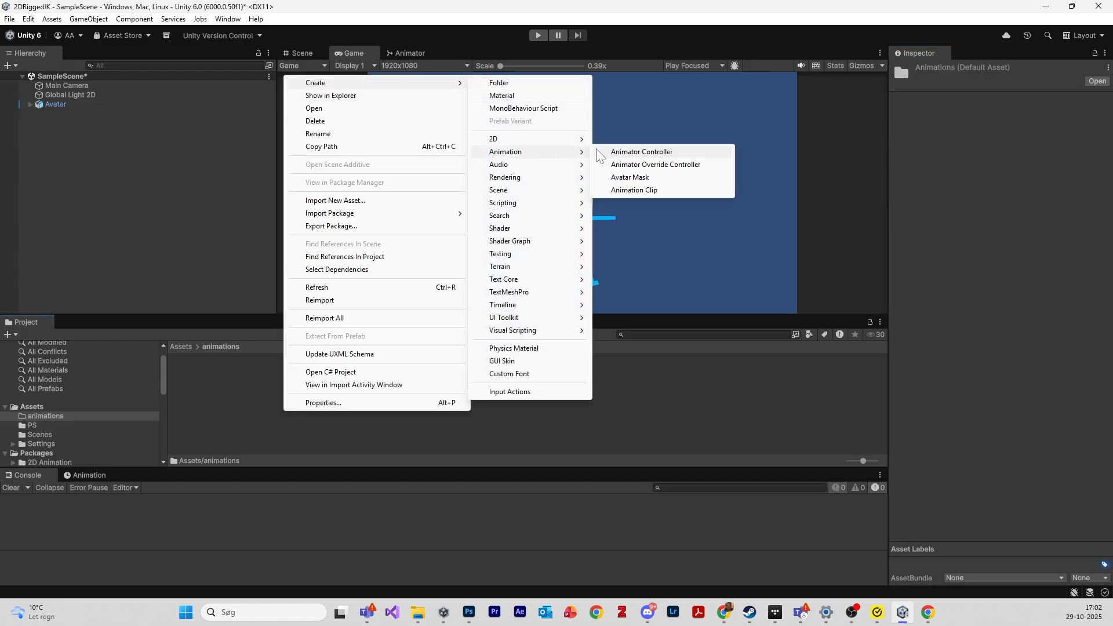
{"action": "left_click", "coordinate": [638, 152]}
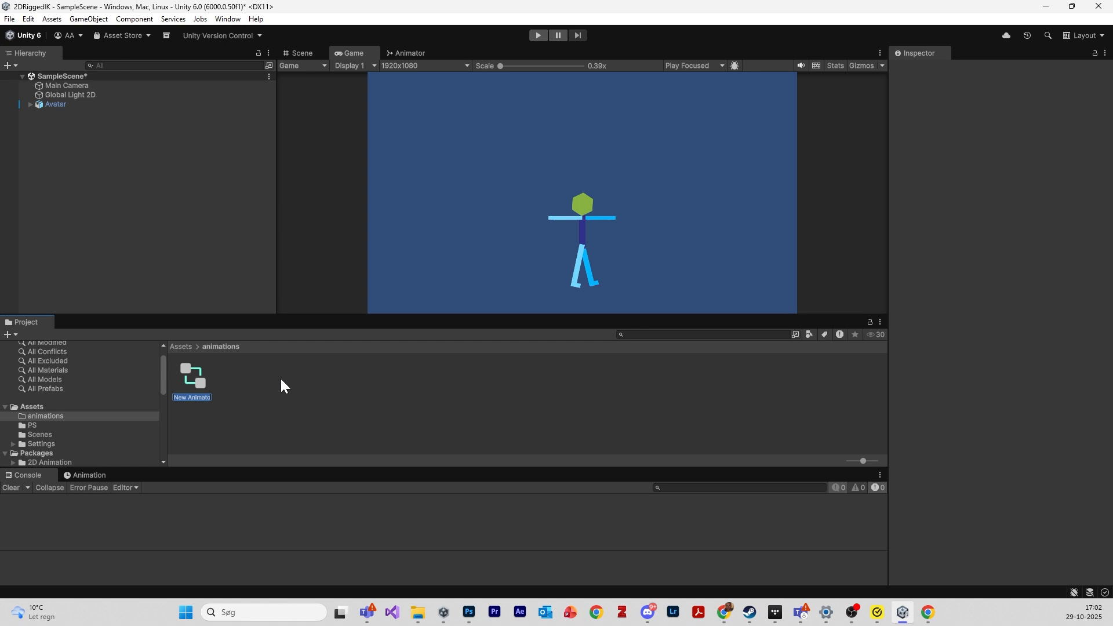
{"action": "type", "text": "AvatarController"}
{"action": "key", "text": "Return"}
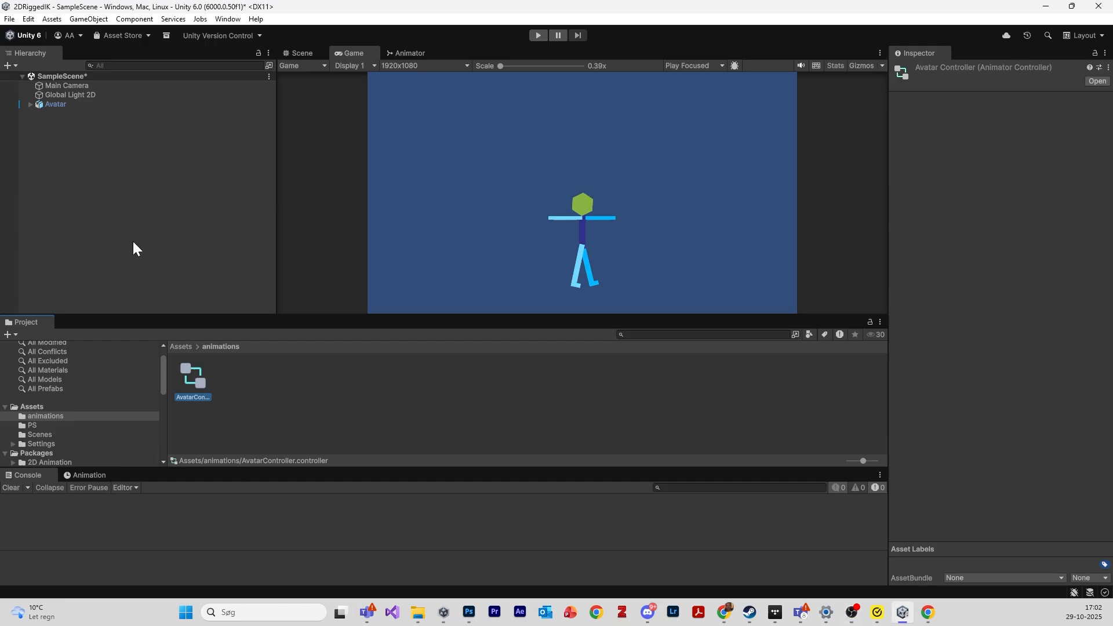
{"action": "left_click", "coordinate": [84, 105]}
{"action": "left_click_drag", "start_coordinate": [181, 374], "coordinate": [1008, 200]}
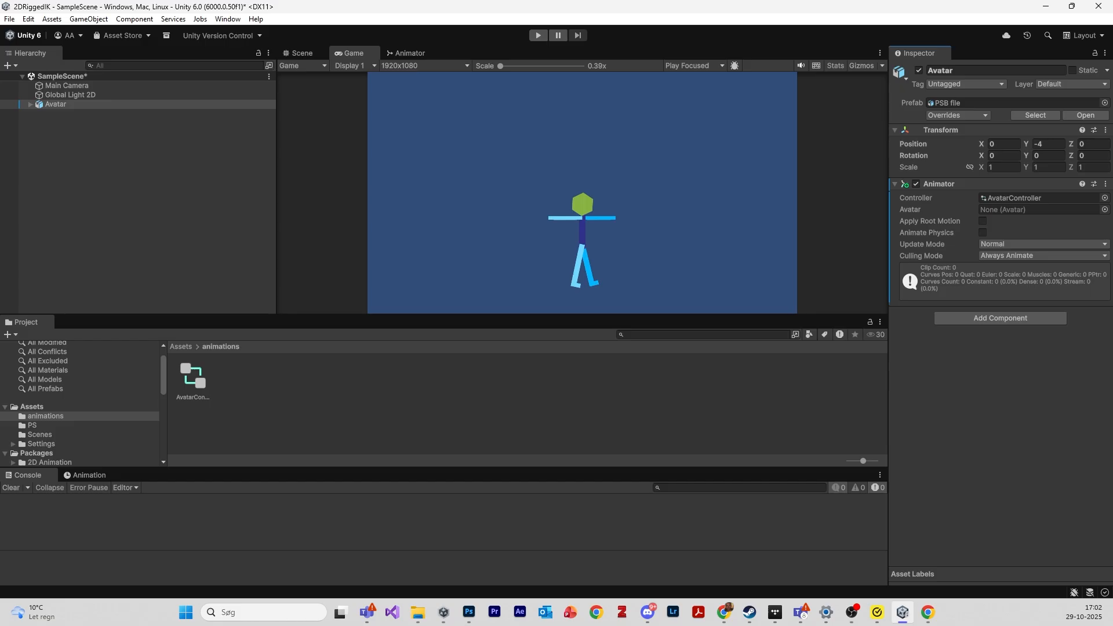
- Add an IK Manager 2D component to the Avatar object and add a Limb solver to its IK Solvers
{"action": "left_click", "coordinate": [965, 321]}
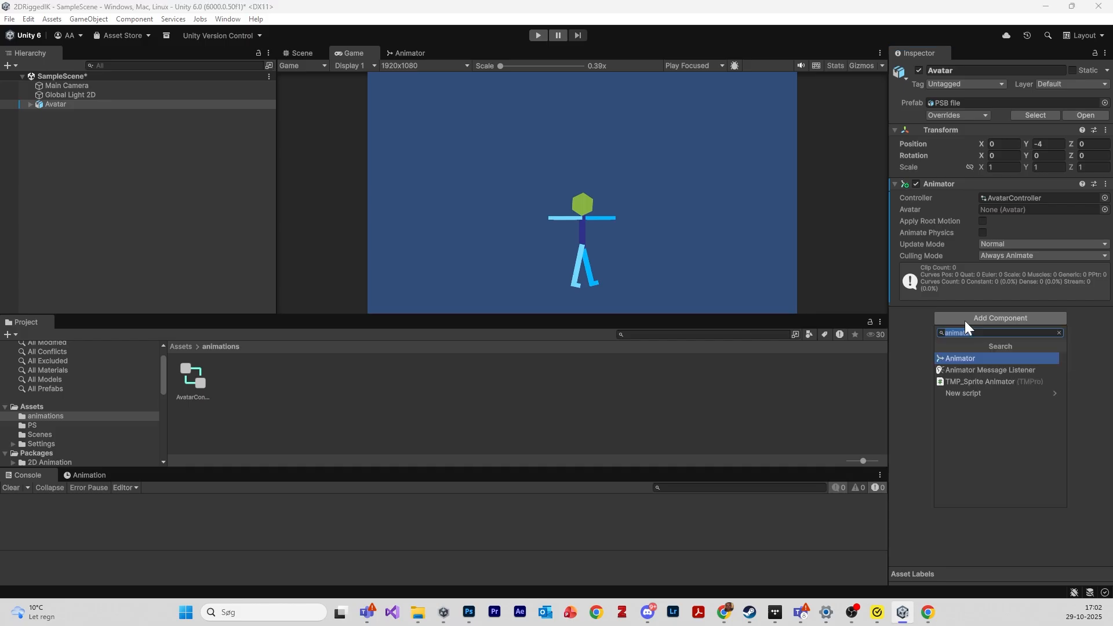
{"action": "type", "text": "IK"}
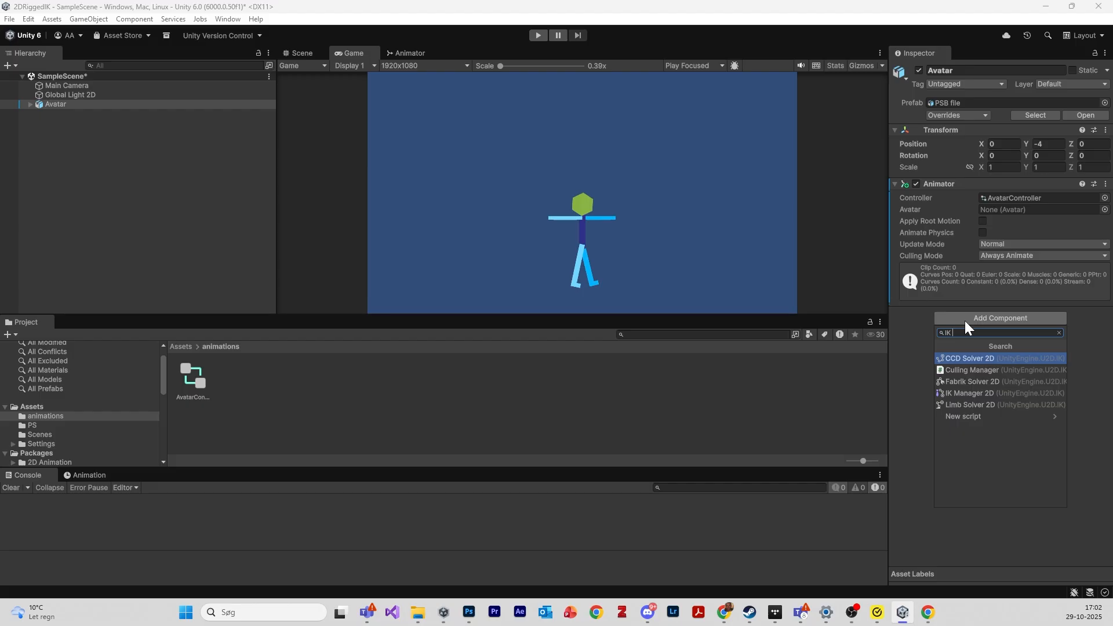
{"action": "type", "text": " manag"}
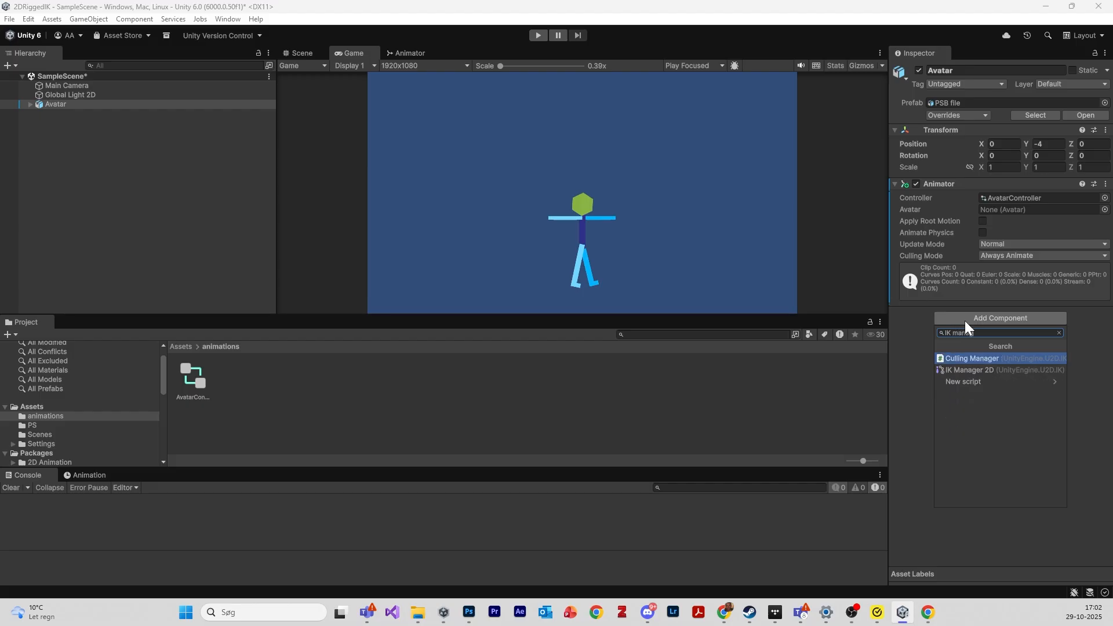
{"action": "key", "text": "Down"}
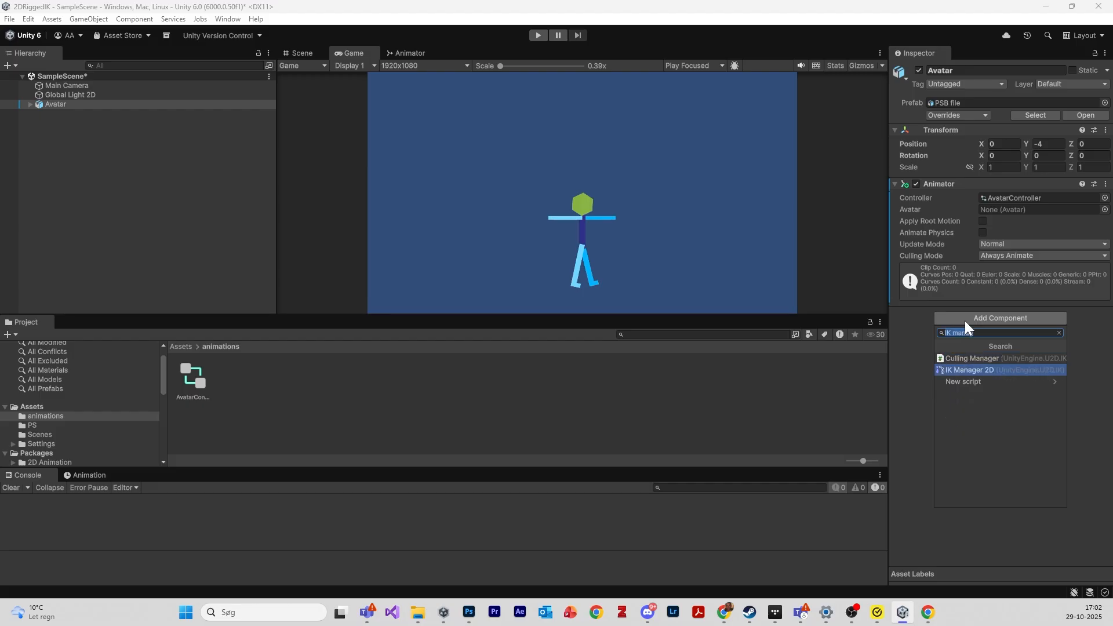
{"action": "left_click", "coordinate": [1030, 370]}
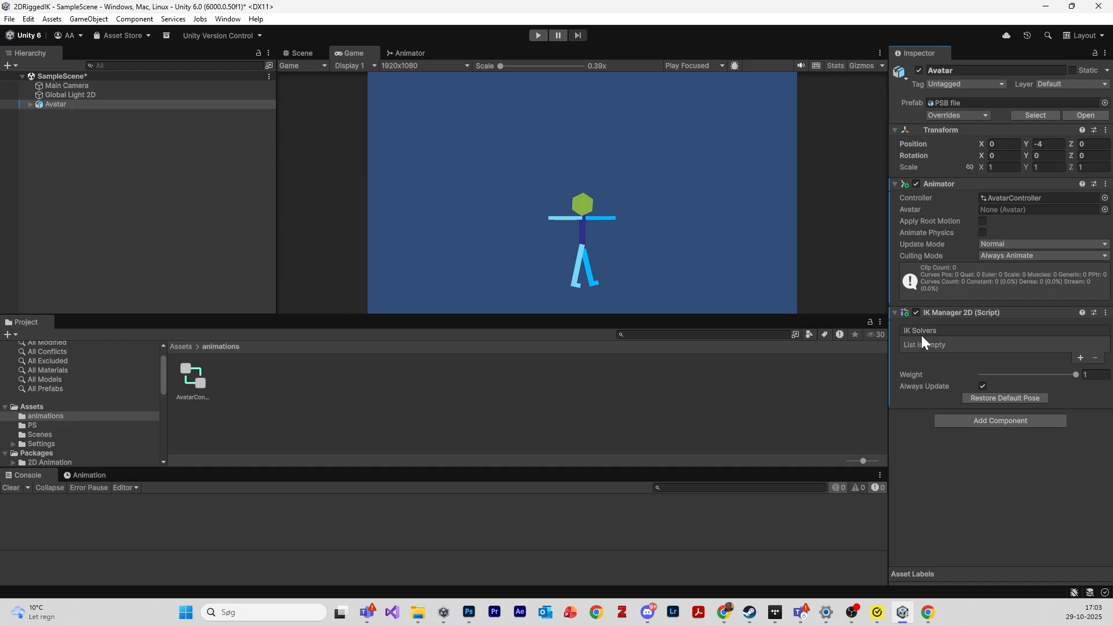
{"action": "left_click", "coordinate": [1081, 358]}
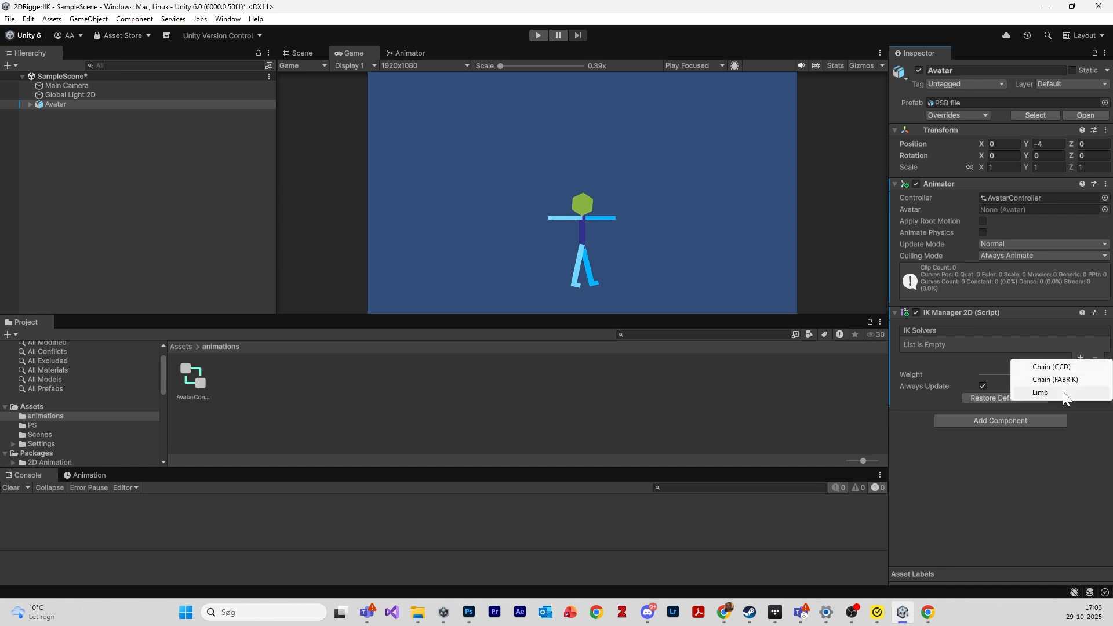
{"action": "left_click", "coordinate": [1064, 394]}
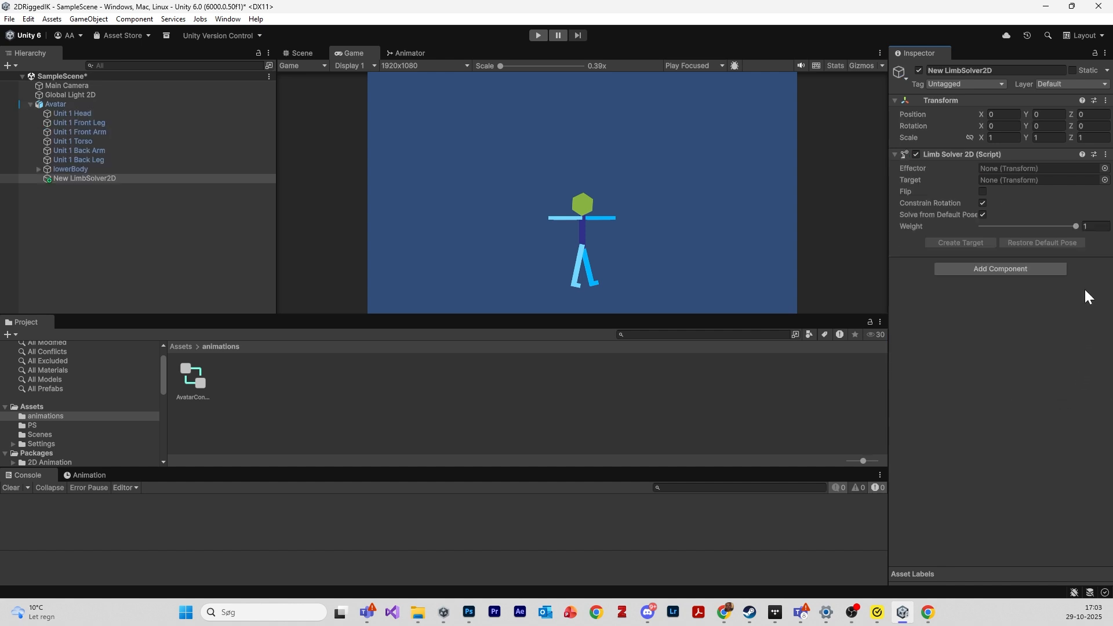
- Add three more Limb solvers to the IK Solvers of Avatar's IK Manager 2D
{"action": "left_click", "coordinate": [145, 105]}
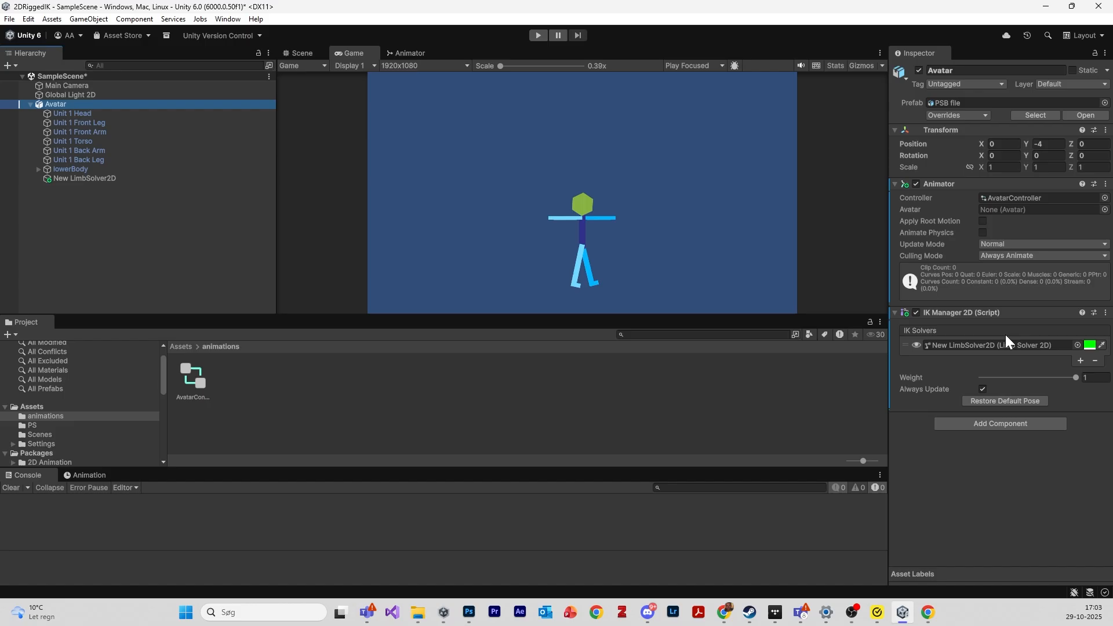
{"action": "left_click", "coordinate": [1081, 360]}
{"action": "left_click", "coordinate": [1060, 394]}
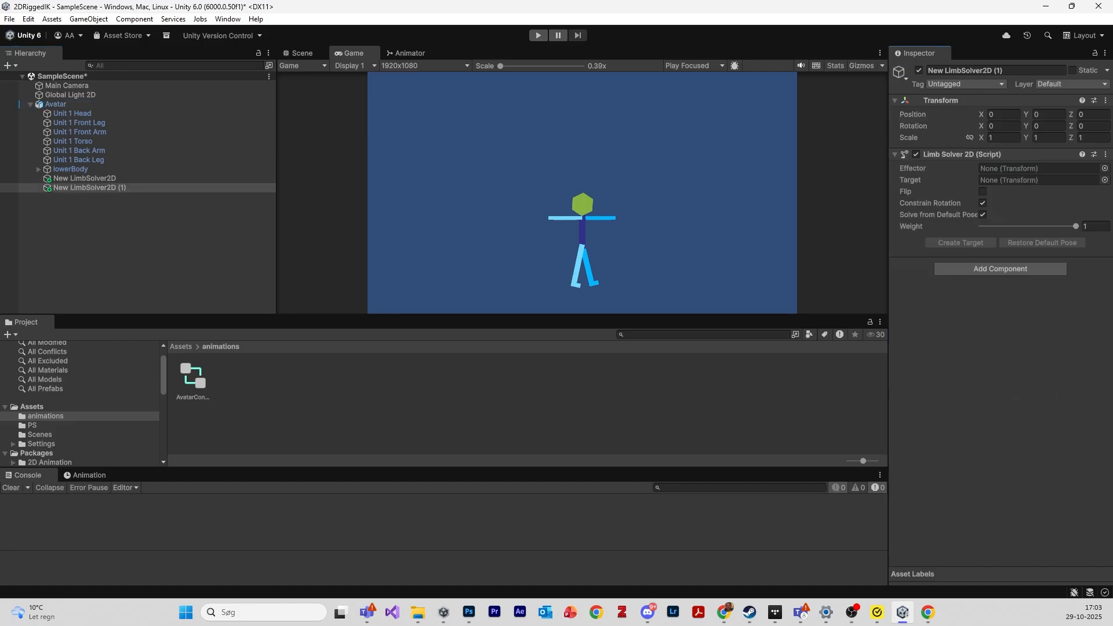
{"action": "left_click", "coordinate": [111, 104]}
{"action": "left_click", "coordinate": [1080, 376]}
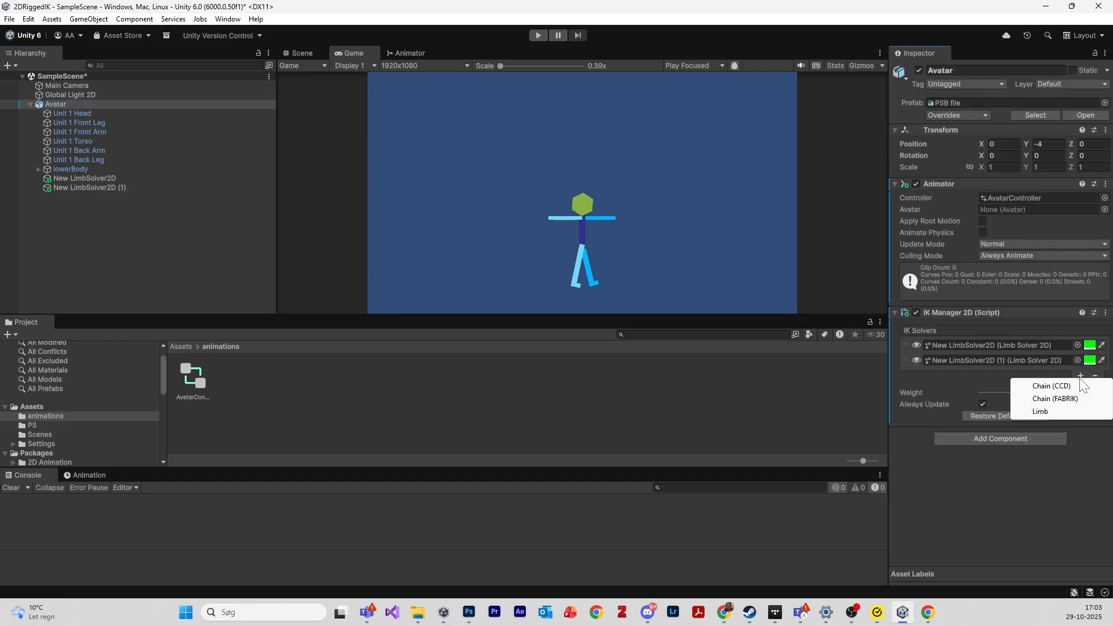
{"action": "left_click", "coordinate": [1059, 412]}
{"action": "left_click", "coordinate": [122, 105]}
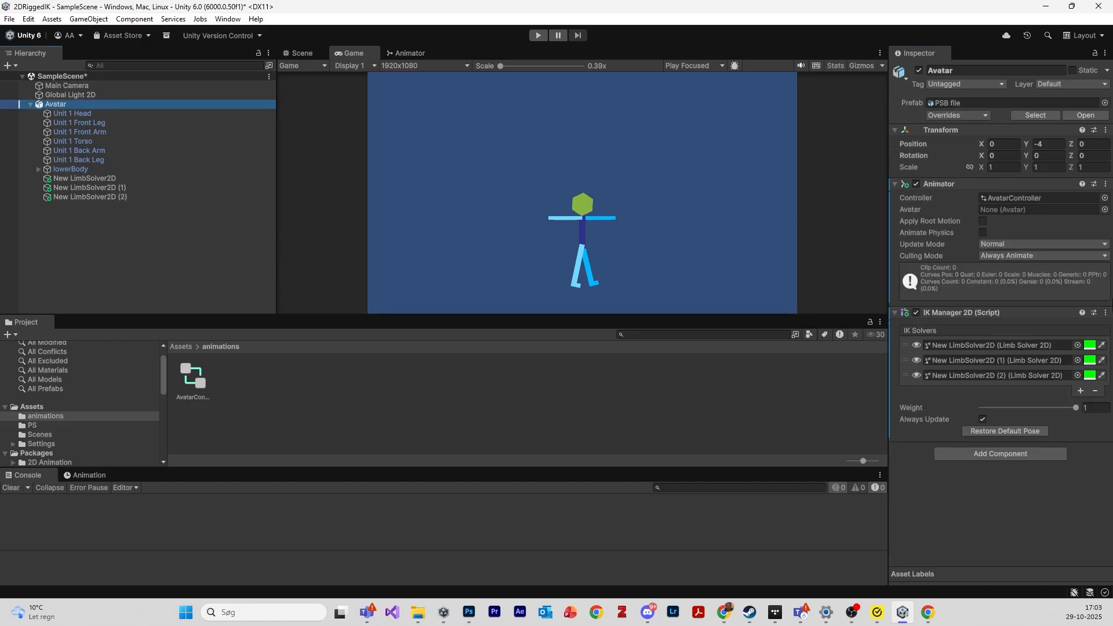
{"action": "left_click", "coordinate": [1081, 391]}
{"action": "left_click", "coordinate": [1060, 427]}
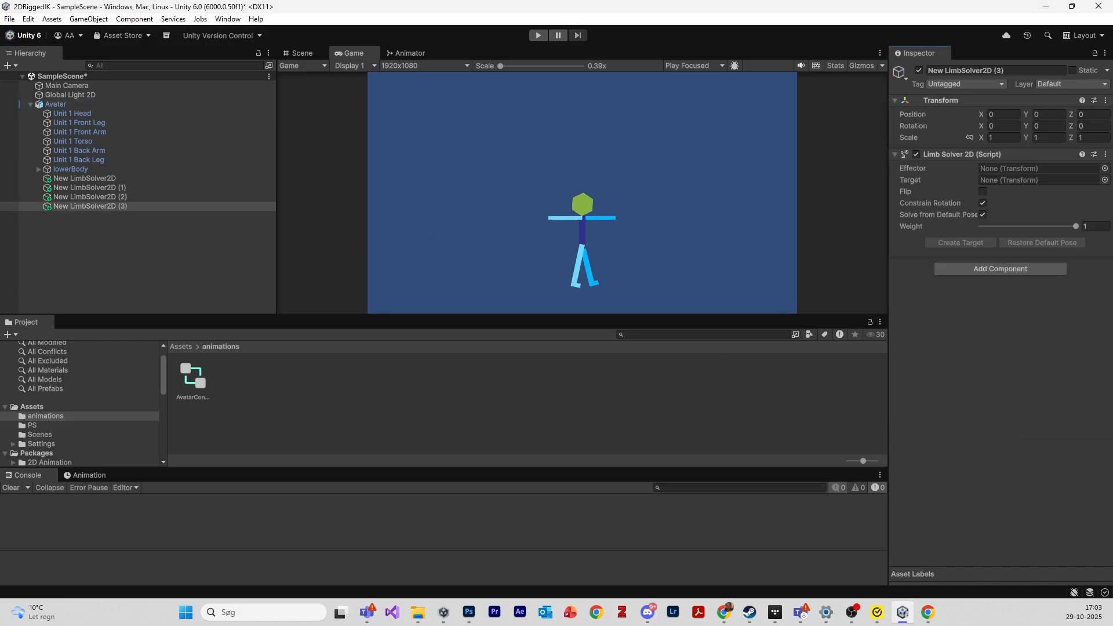
- Rename the New LimbSolver2D object under Avatar as leftArm
{"action": "left_click", "coordinate": [108, 179]}
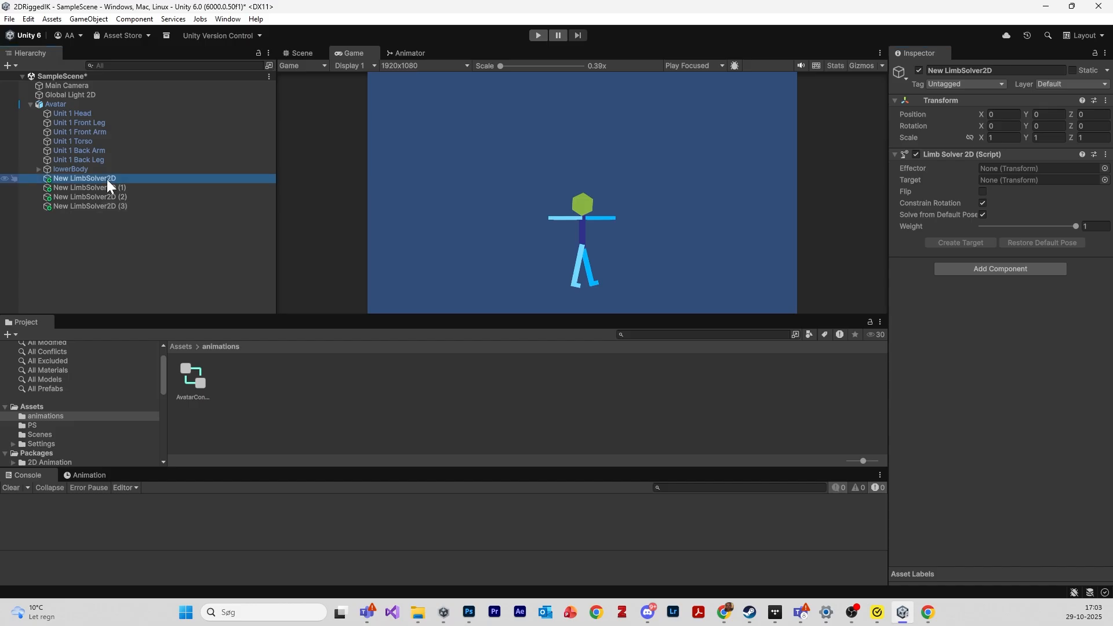
{"action": "left_click", "coordinate": [106, 179]}
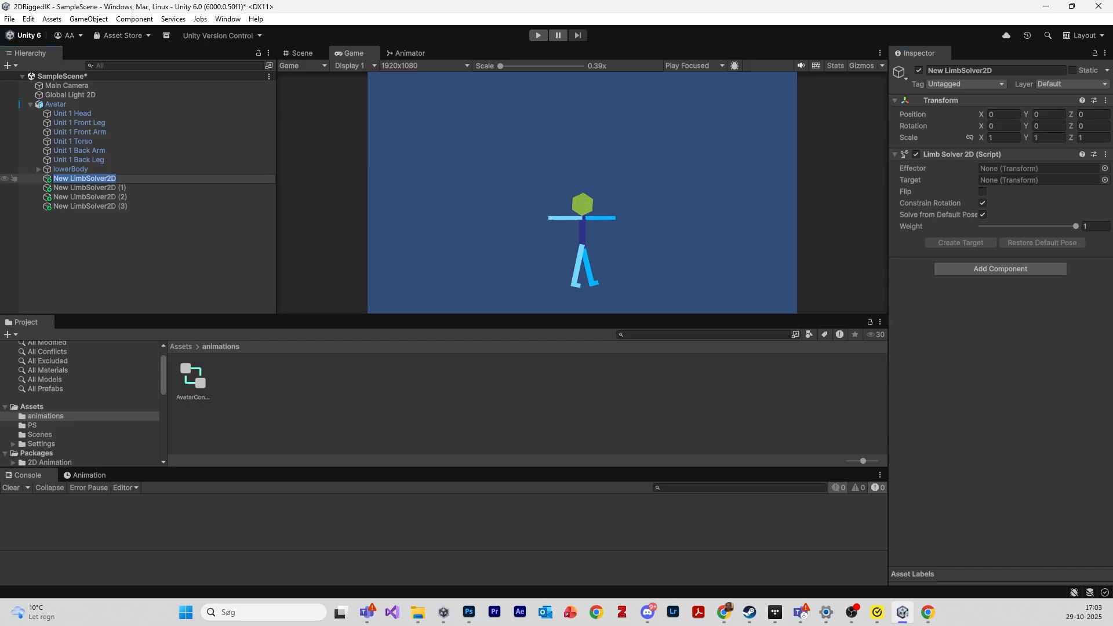
{"action": "type", "text": "leftArm"}
{"action": "key", "text": "Return"}
- Rename the New LimbSolver2D (1) object under Avatar as rightArm
{"action": "left_click", "coordinate": [131, 186]}
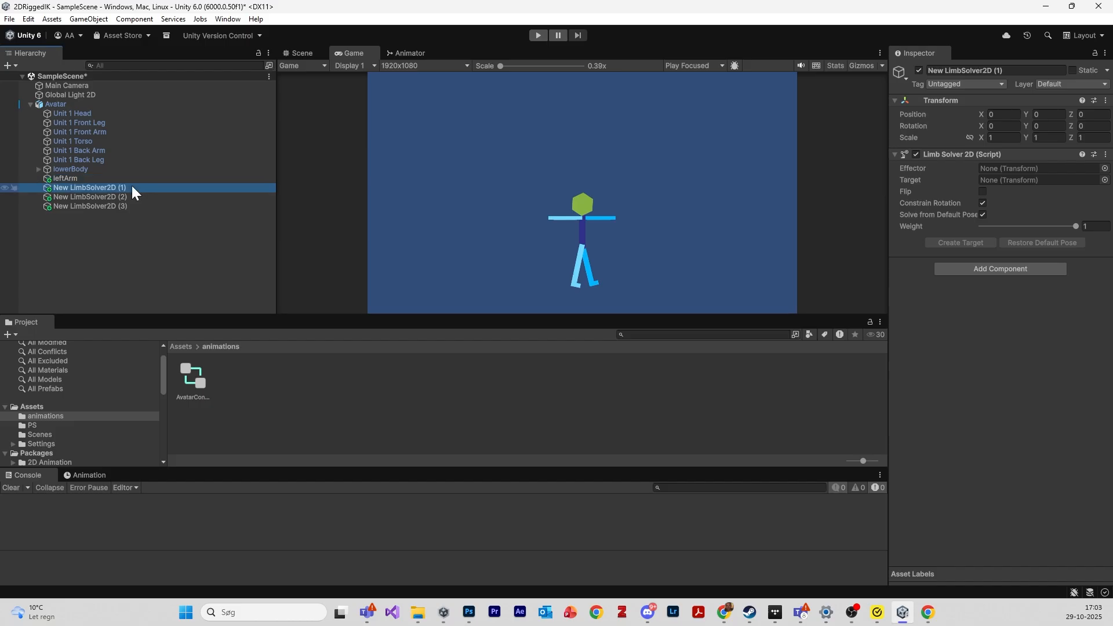
{"action": "left_click", "coordinate": [131, 187]}
{"action": "type", "text": "RightAr"}
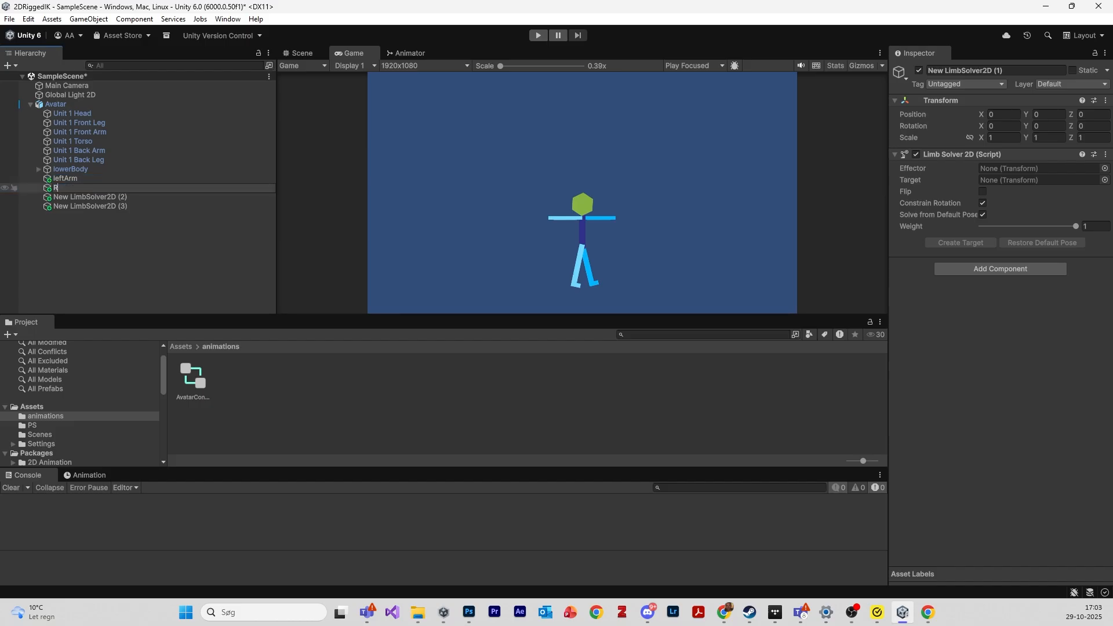
{"action": "key", "text": "BackSpace"}
{"action": "key", "text": "BackSpace"}
{"action": "key", "text": "BackSpace"}
{"action": "key", "text": "BackSpace"}
{"action": "key", "text": "BackSpace"}
{"action": "key", "text": "BackSpace"}
{"action": "key", "text": "BackSpace"}
{"action": "type", "text": "rightArm"}
{"action": "key", "text": "Return"}
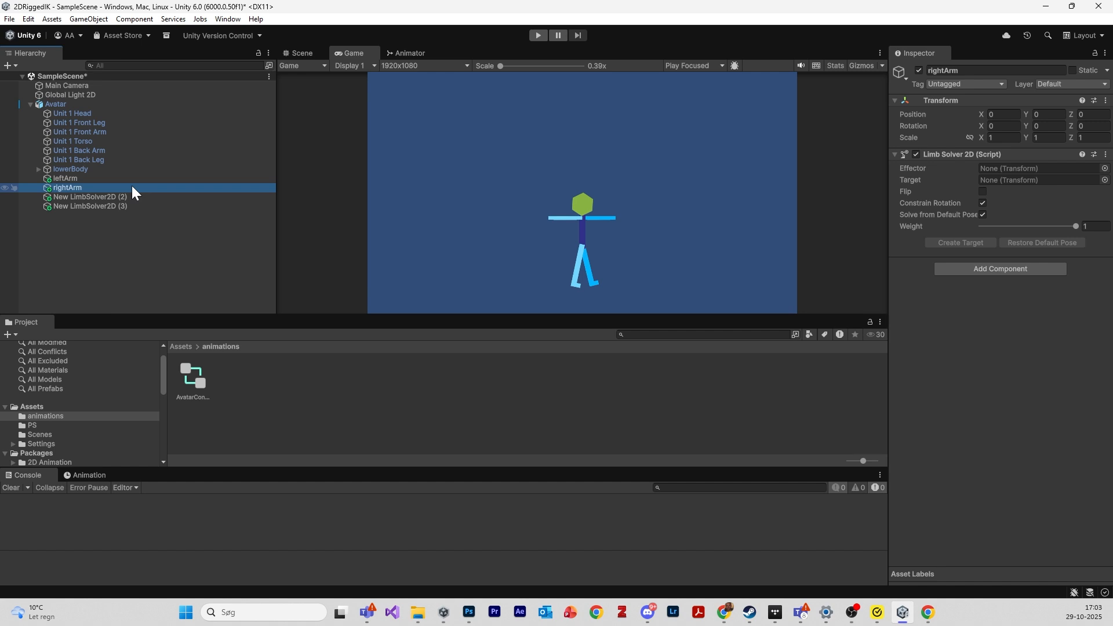
- Rename New LimbSolver2D (2) as LeftLeg and New LimbSolver2D (3) as rightLeg
{"action": "left_click", "coordinate": [132, 195]}
{"action": "left_click", "coordinate": [141, 197]}
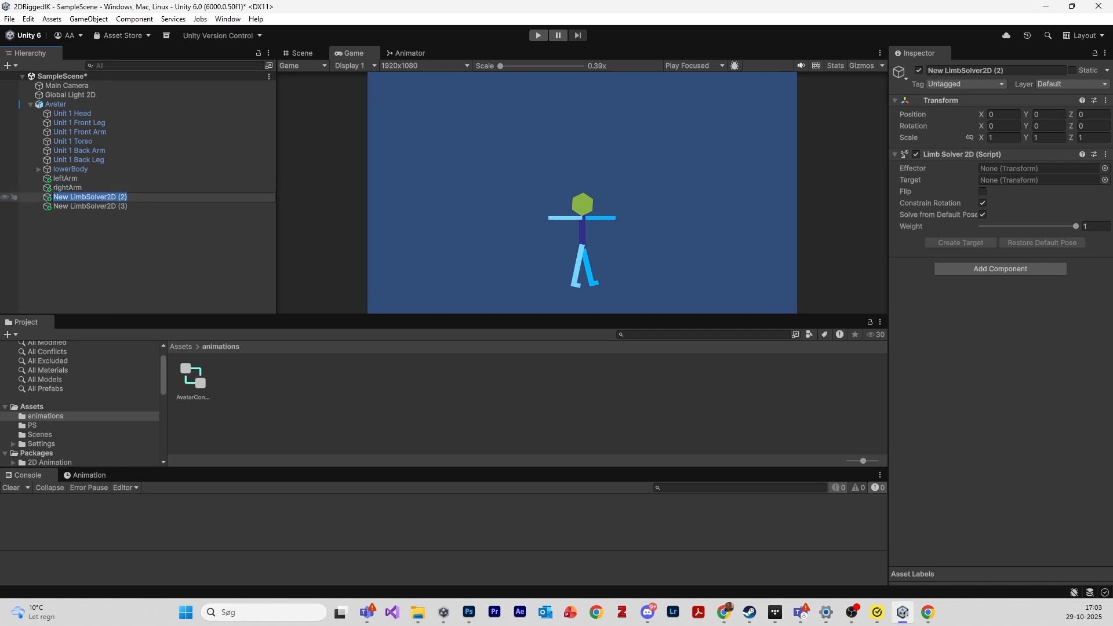
{"action": "type", "text": "Legf"}
{"action": "key", "text": "BackSpace"}
{"action": "key", "text": "BackSpace"}
{"action": "type", "text": "ftLeg"}
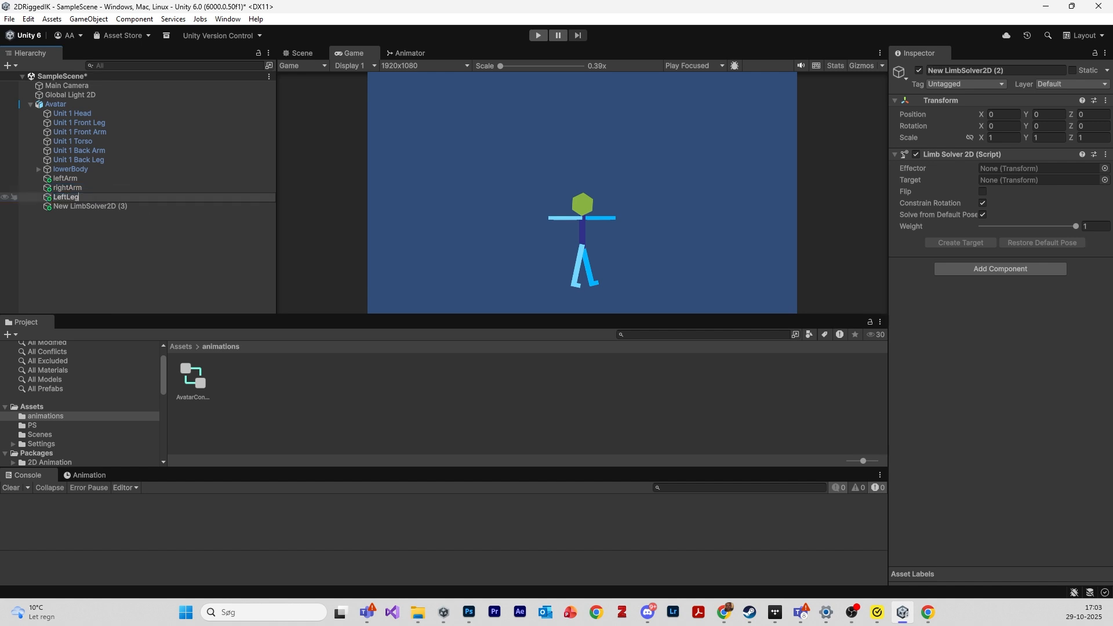
{"action": "left_click", "coordinate": [144, 207]}
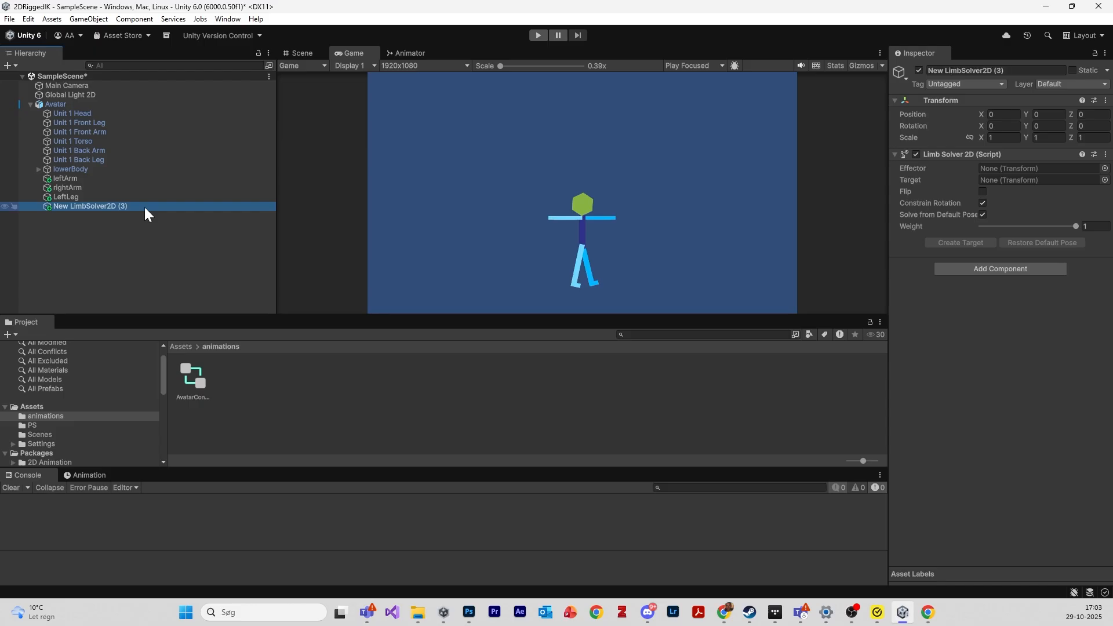
{"action": "left_click", "coordinate": [86, 207]}
{"action": "key", "text": "ctrl+a"}
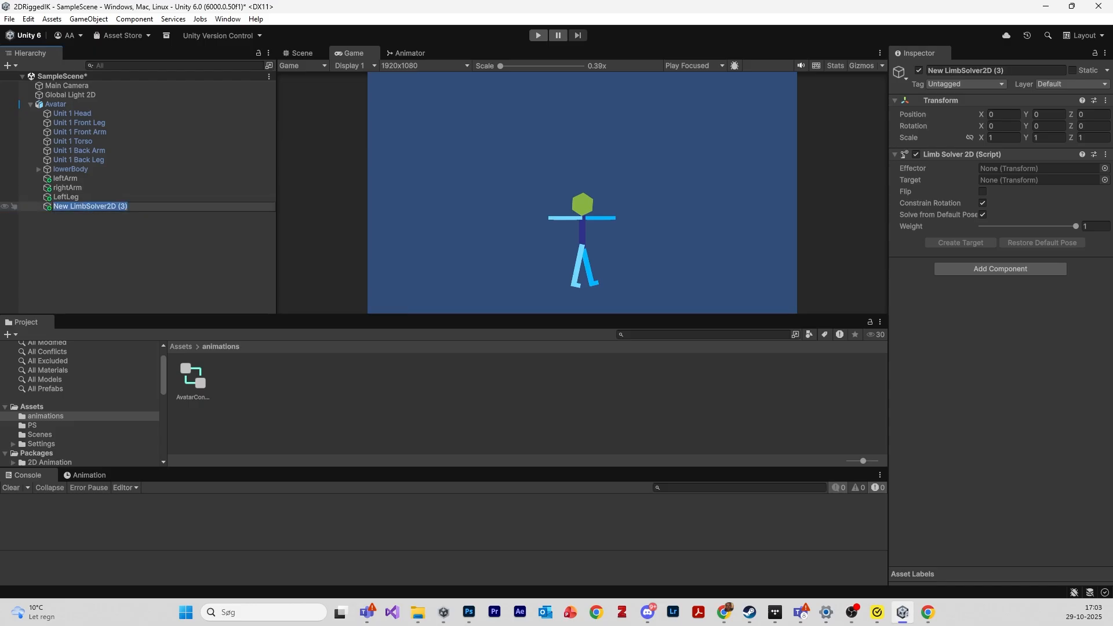
{"action": "type", "text": "rightLeg"}
{"action": "key", "text": "Return"}
- Change the name of the LeftLeg solver object to leftLeg, with a lowercase first letter
{"action": "left_click", "coordinate": [96, 200]}
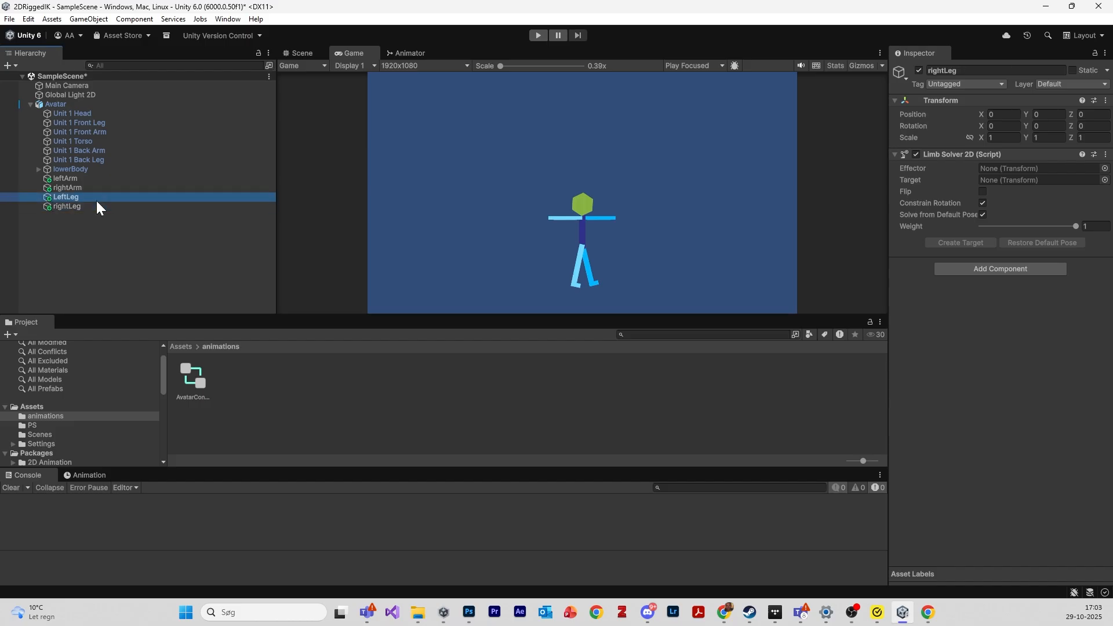
{"action": "left_click", "coordinate": [95, 197]}
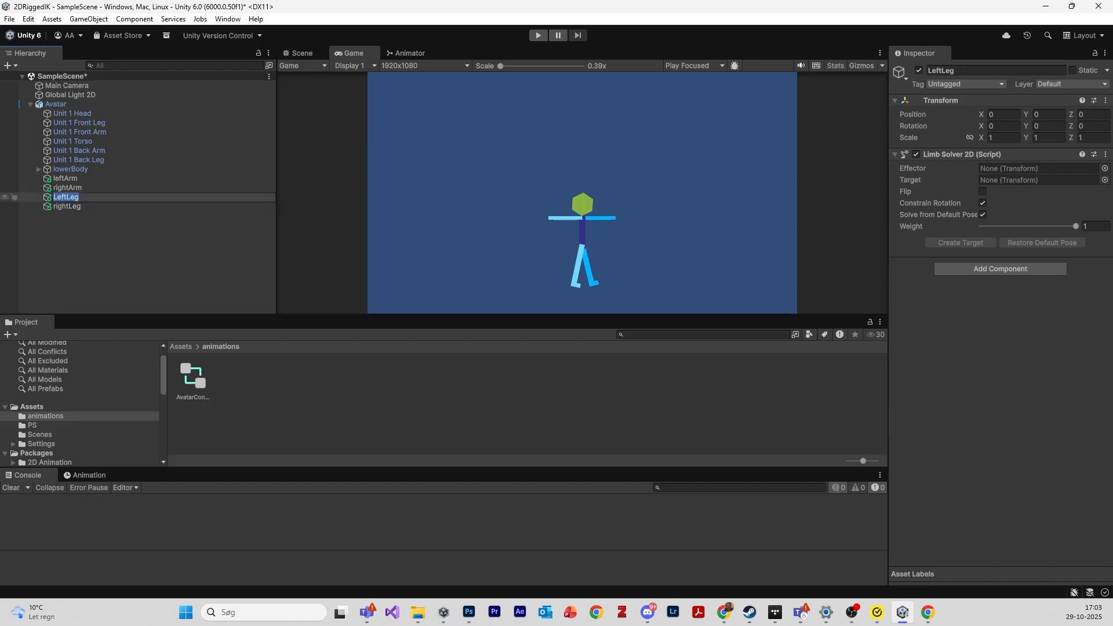
{"action": "type", "text": "leftLeg"}
{"action": "key", "text": "Return"}
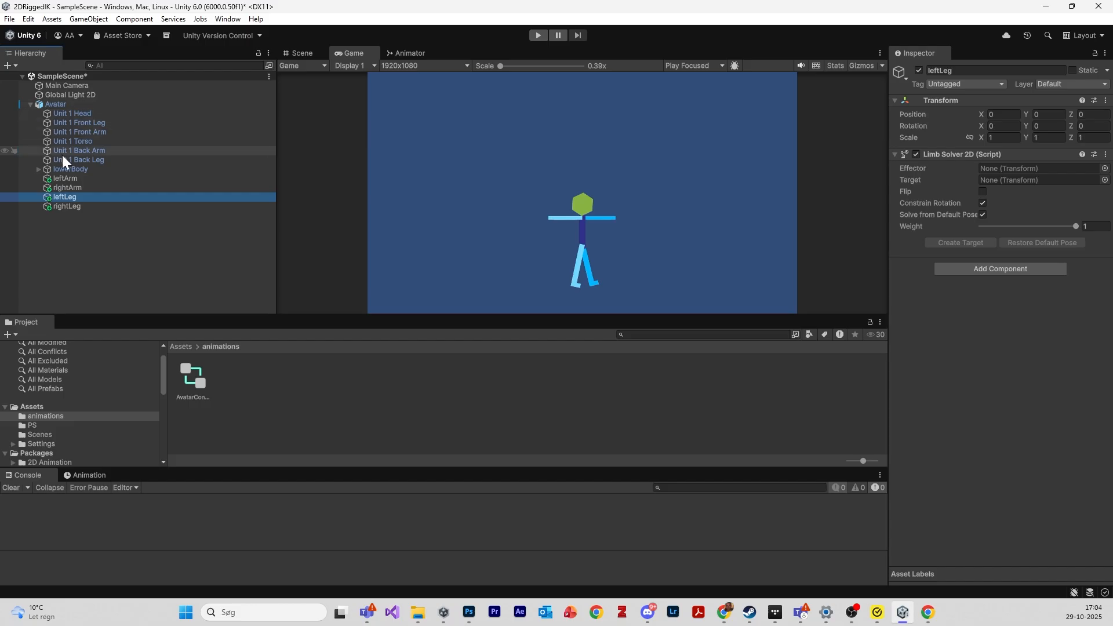
- Expand the lowerBody bone hierarchy and examine where the leftFoot and rightFoot bones sit on the character in the Scene view
{"action": "left_click", "coordinate": [38, 169]}
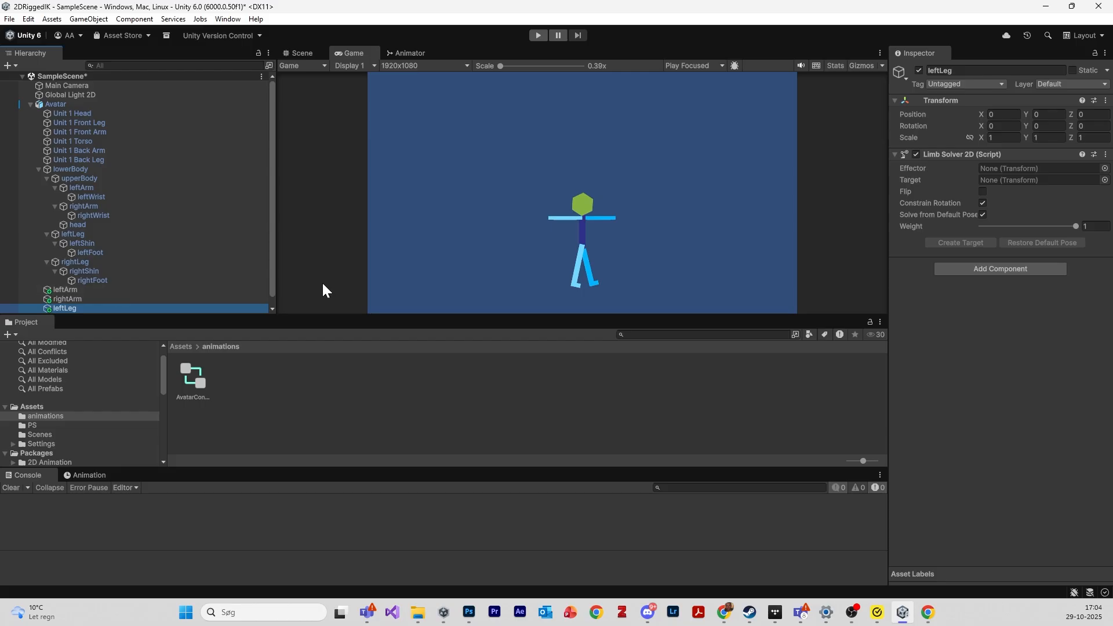
{"action": "left_click", "coordinate": [95, 291]}
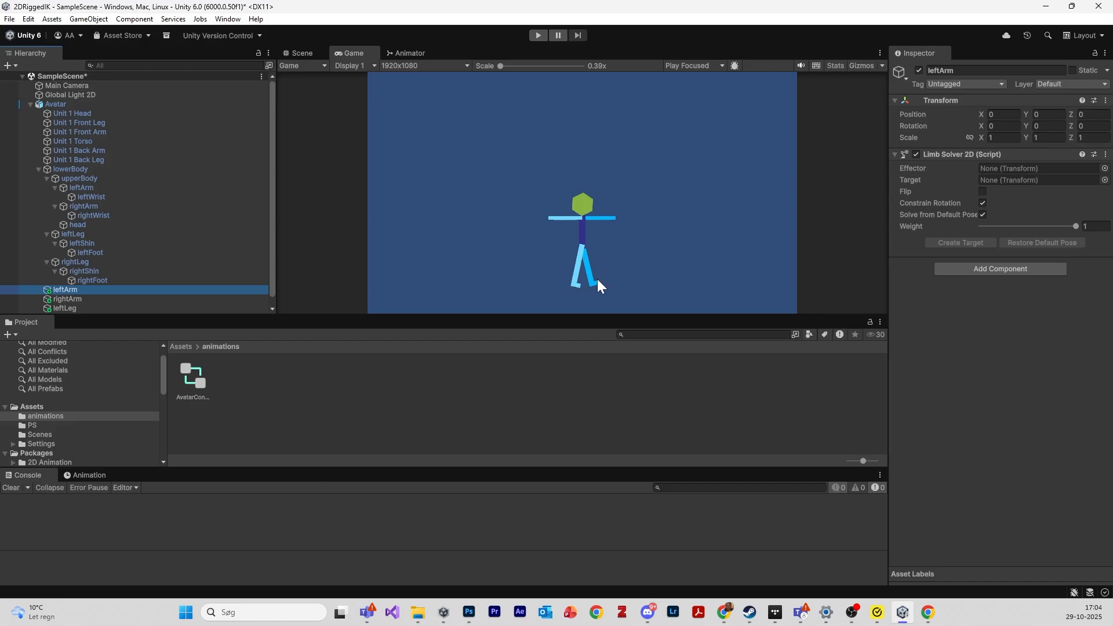
{"action": "left_click", "coordinate": [116, 253]}
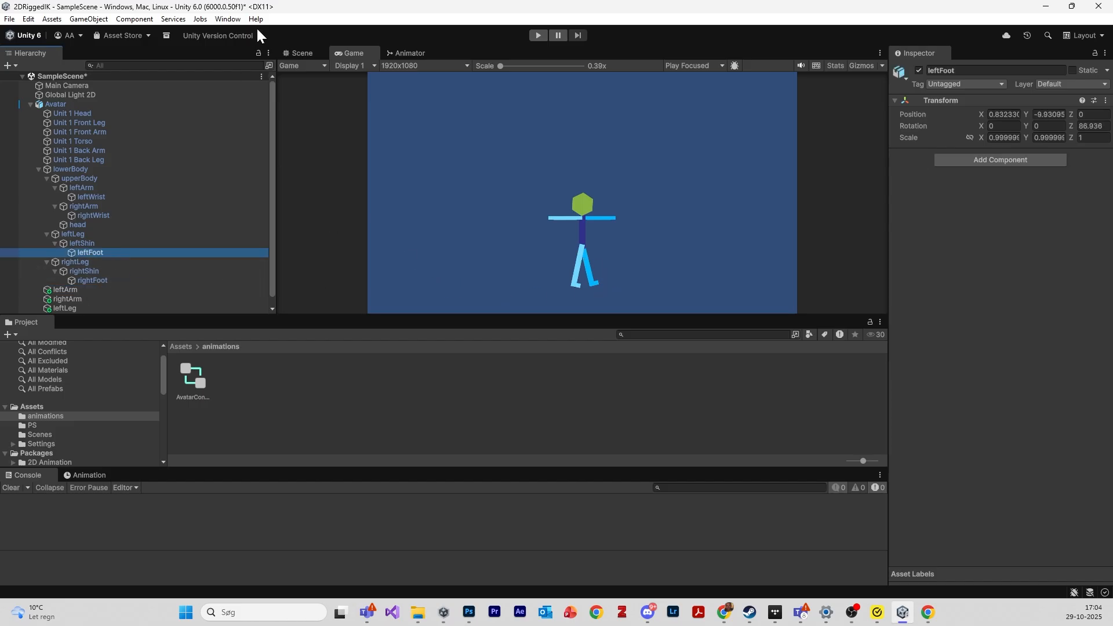
{"action": "left_click", "coordinate": [302, 53]}
{"action": "key", "text": "f"}
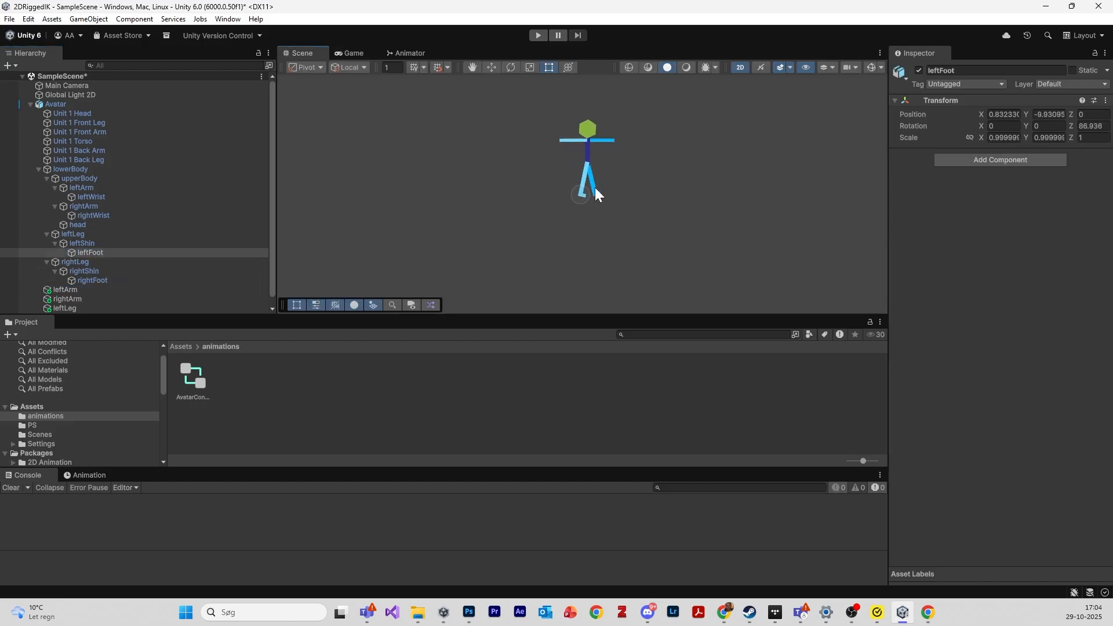
{"action": "scroll", "coordinate": [568, 209], "scroll_direction": "up", "scroll_amount": 3}
{"action": "scroll", "coordinate": [571, 218], "scroll_direction": "down", "scroll_amount": 4}
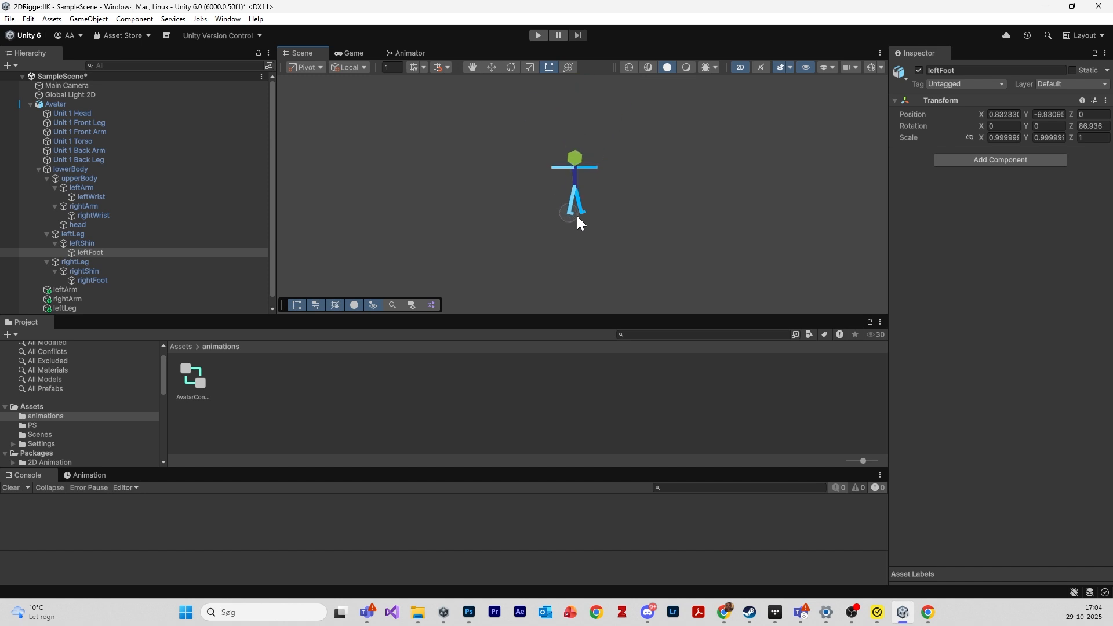
{"action": "left_click", "coordinate": [101, 280]}
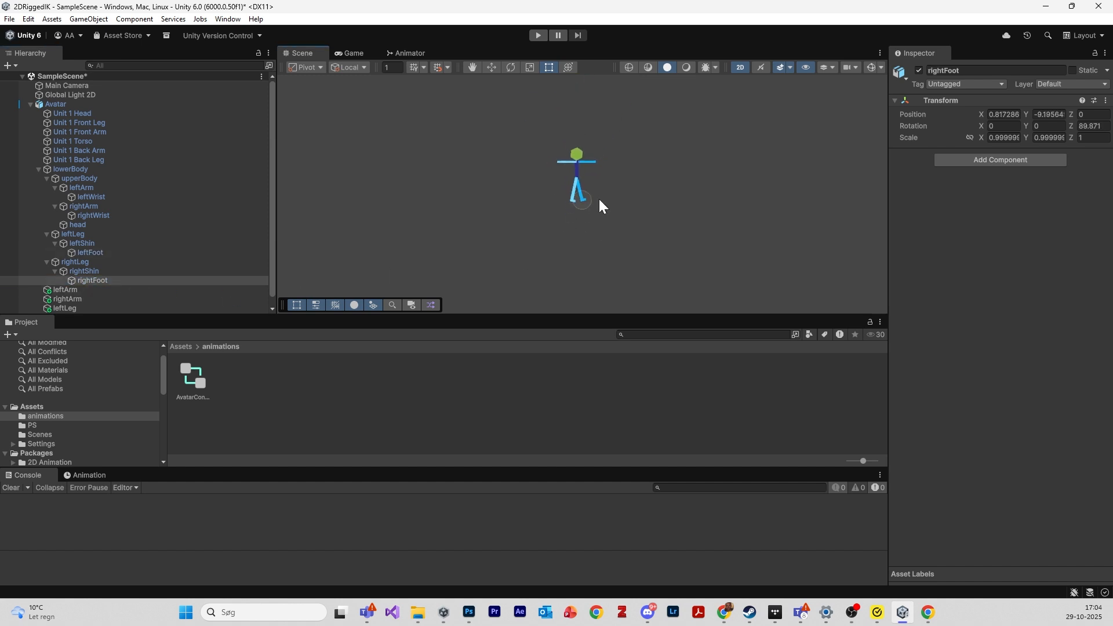
{"action": "scroll", "coordinate": [164, 298], "scroll_direction": "down", "scroll_amount": 1}
- Assign the leftFoot bone as the effector of the leftLeg Limb Solver 2D and create its target
{"action": "left_click", "coordinate": [161, 297]}
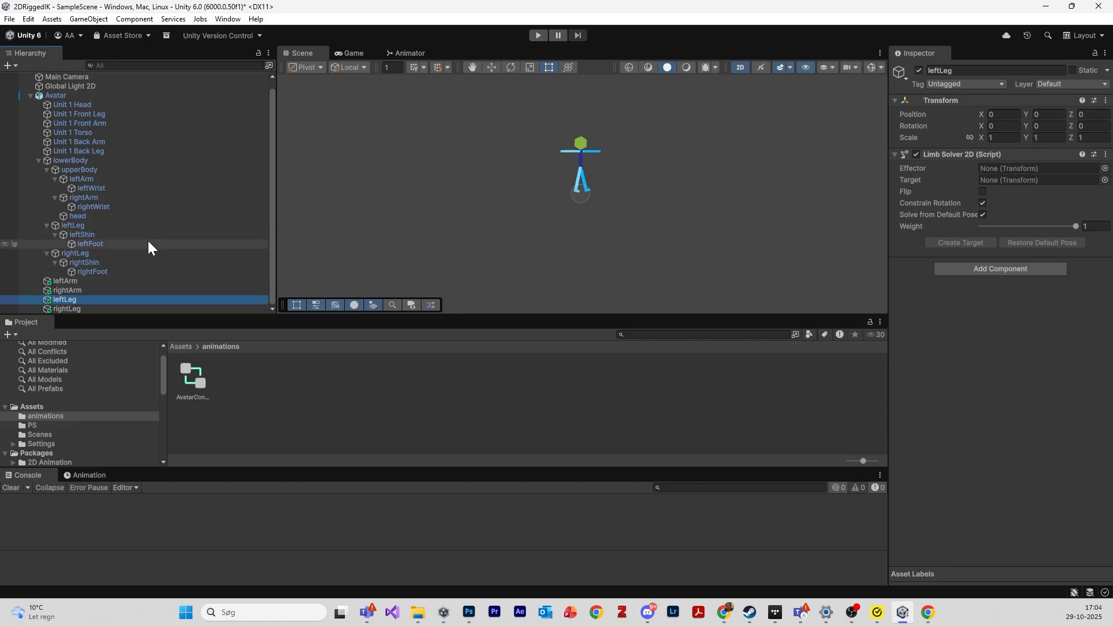
{"action": "left_click_drag", "start_coordinate": [135, 244], "coordinate": [1053, 167]}
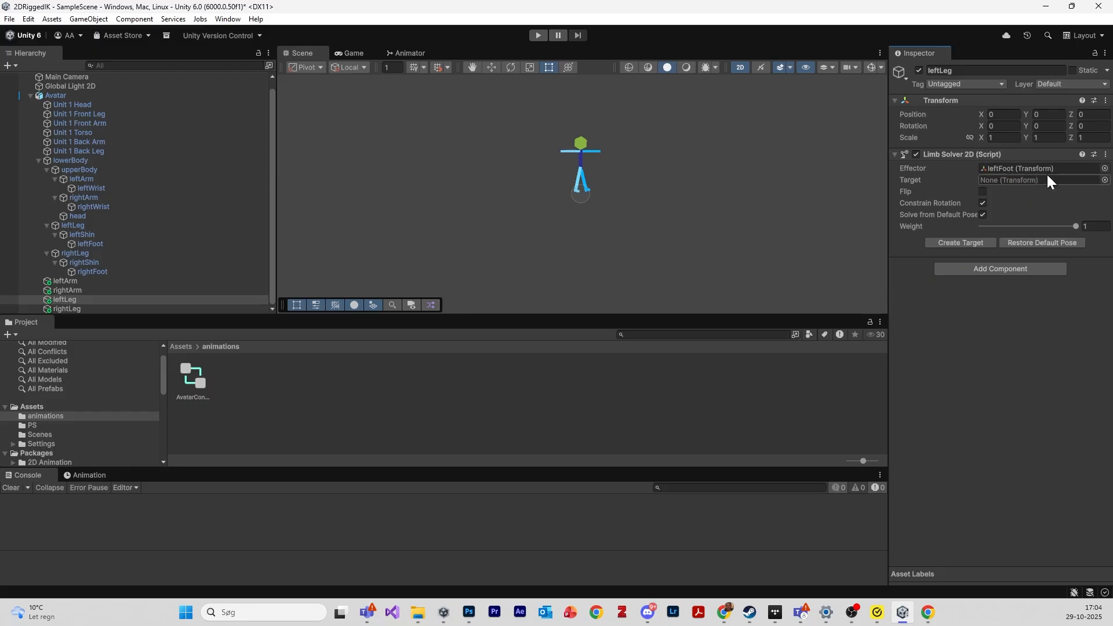
{"action": "left_click", "coordinate": [974, 242]}
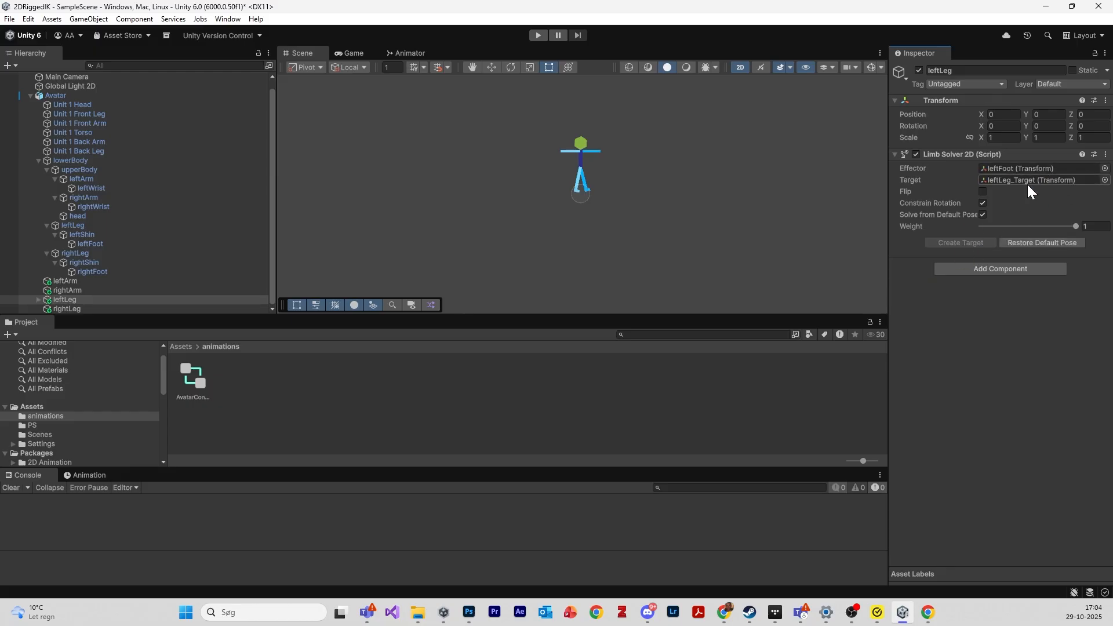
- Assign the rightFoot bone as the effector of the rightLeg Limb Solver 2D and create its target
{"action": "left_click", "coordinate": [111, 309]}
{"action": "left_click_drag", "start_coordinate": [102, 270], "coordinate": [1007, 170]}
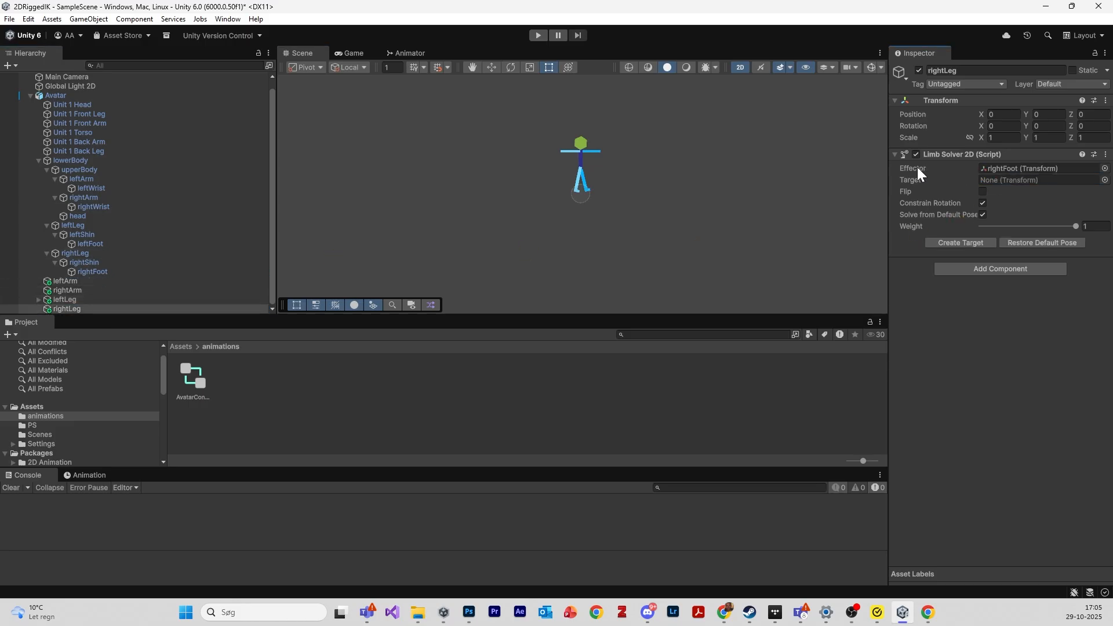
{"action": "left_click", "coordinate": [965, 243]}
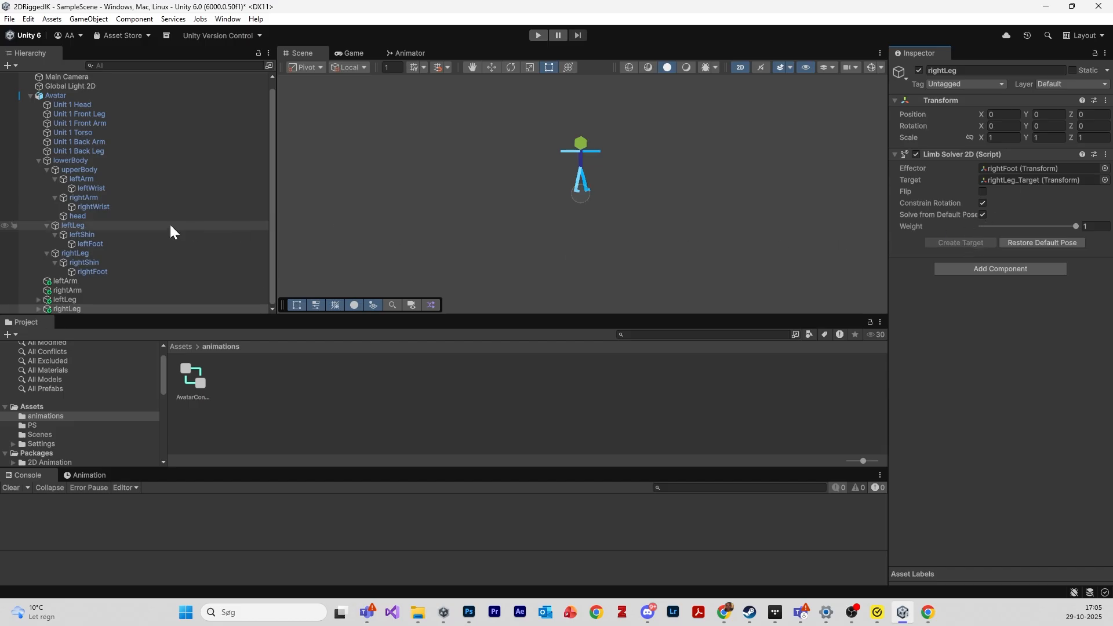
- Create an empty child object named RightHandIK under the rightWrist bone
{"action": "scroll", "coordinate": [585, 145], "scroll_direction": "up", "scroll_amount": 10}
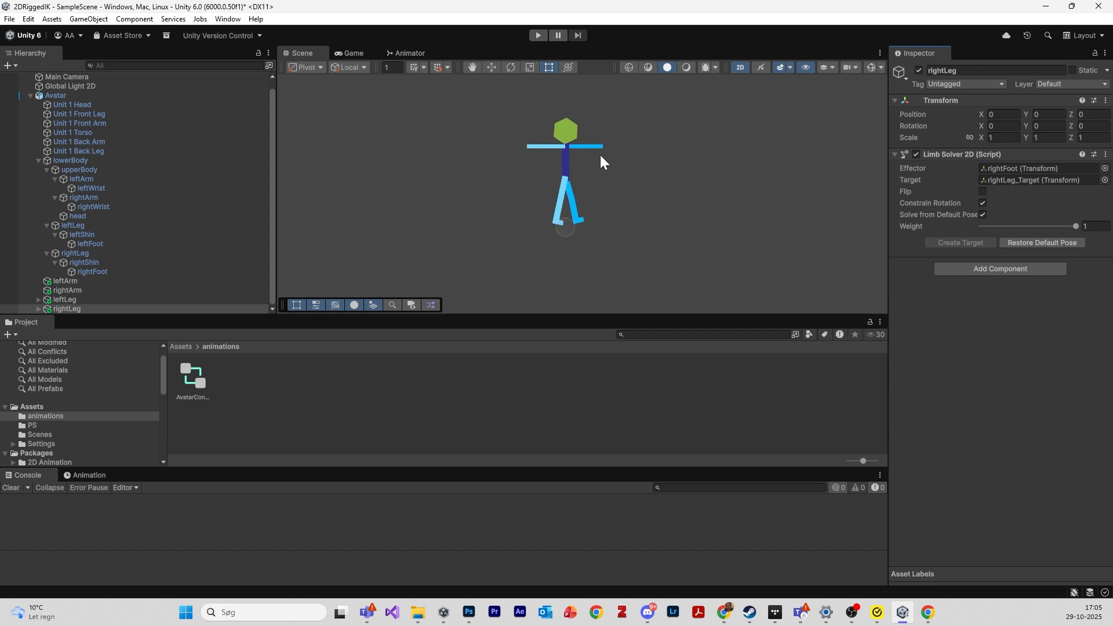
{"action": "left_click", "coordinate": [123, 299]}
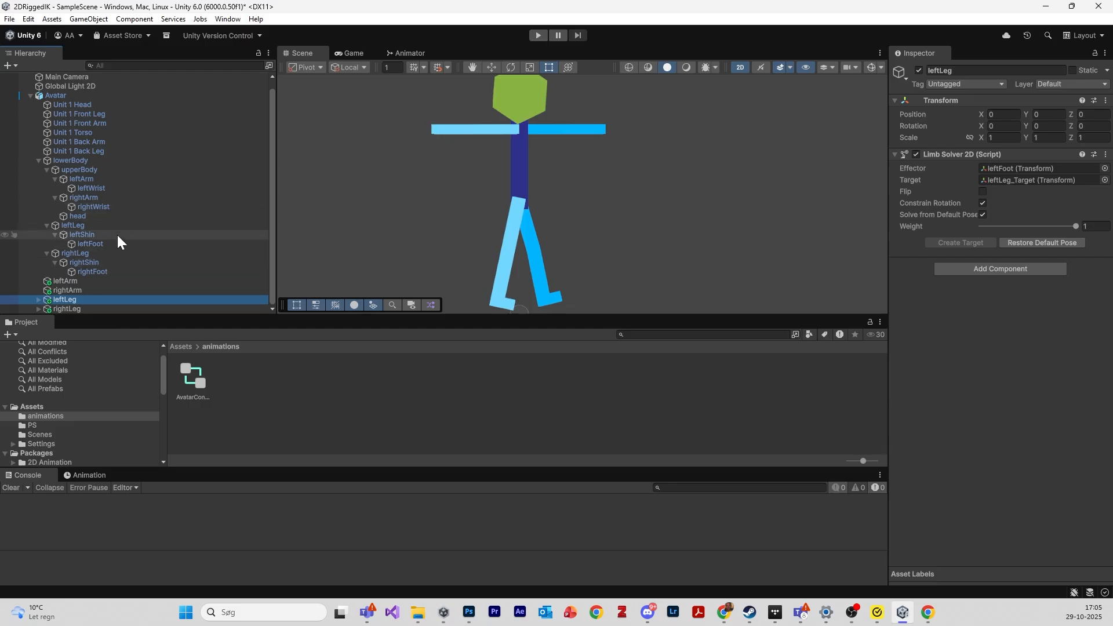
{"action": "left_click", "coordinate": [116, 207]}
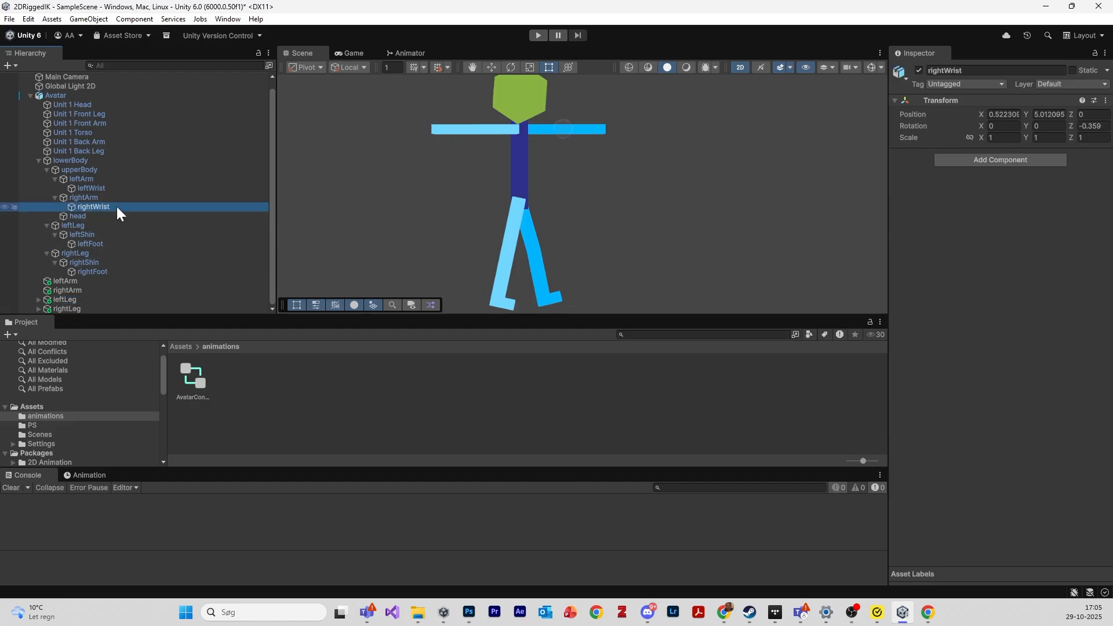
{"action": "right_click", "coordinate": [108, 207]}
{"action": "left_click", "coordinate": [179, 342]}
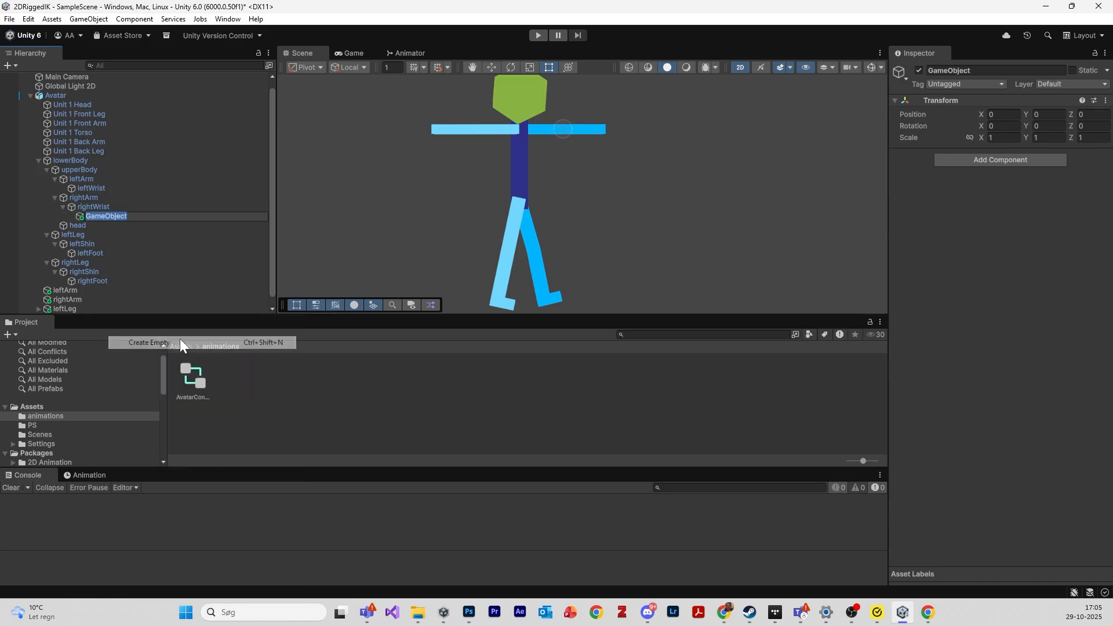
{"action": "key", "text": "BackSpace"}
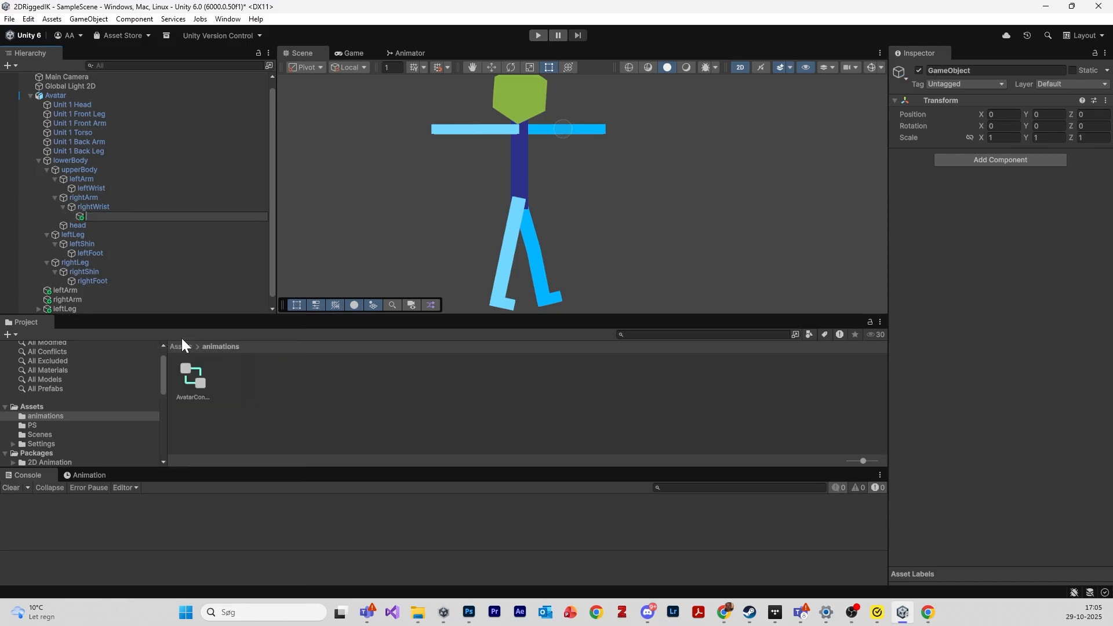
{"action": "type", "text": "RightHandIK"}
{"action": "key", "text": "Return"}
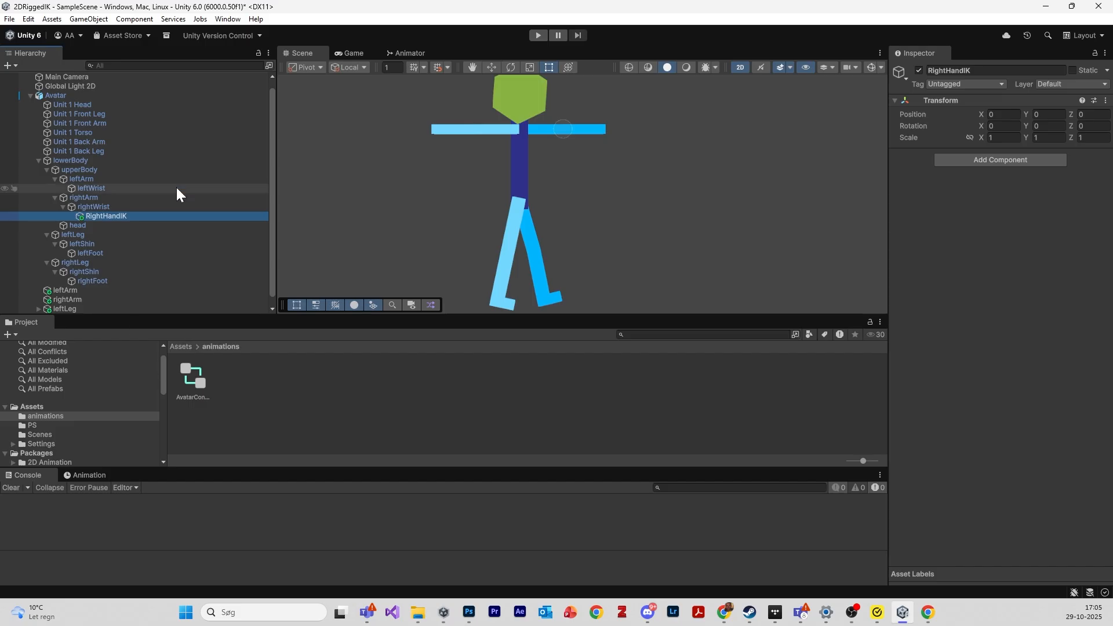
{"action": "left_click", "coordinate": [174, 215]}
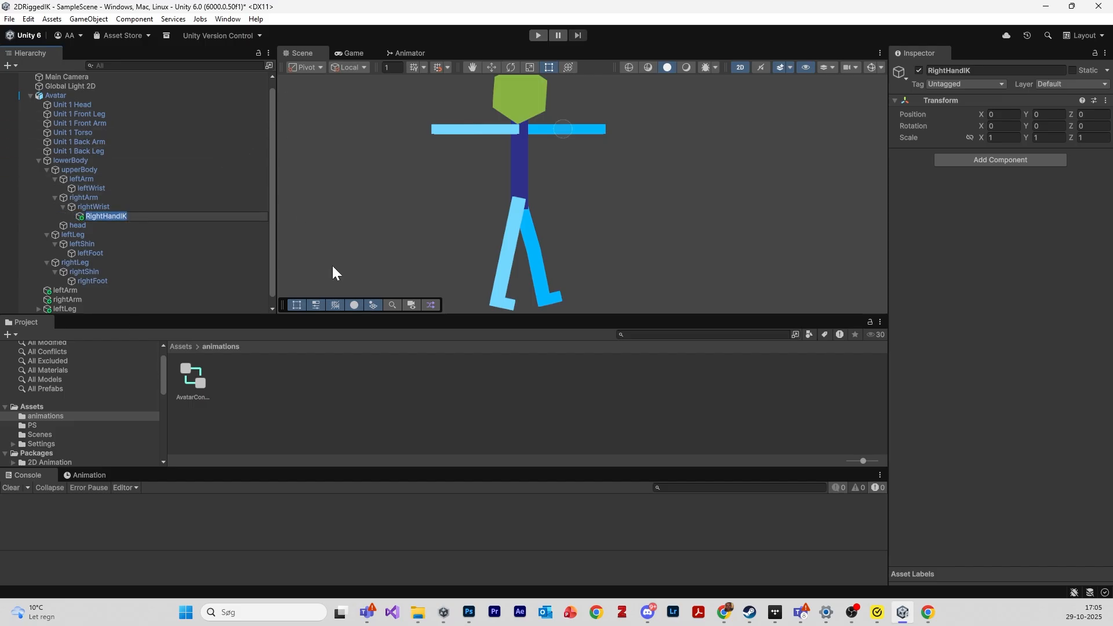
- Move RightHandIK along its X axis to the outer end of the right arm, at X about 0.66
{"action": "left_click", "coordinate": [493, 67]}
{"action": "left_click_drag", "start_coordinate": [607, 126], "coordinate": [648, 127]}
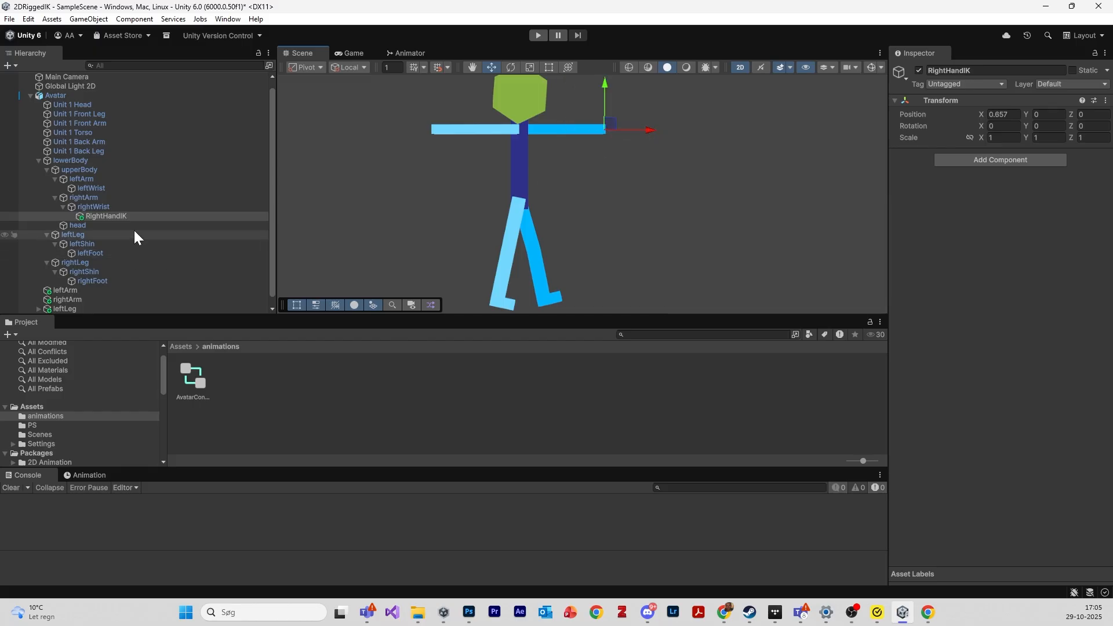
- Create an empty child named LeftHandIK under the leftWrist bone and move it to the left arm's outer end, at X about 0.70
{"action": "left_click", "coordinate": [114, 188]}
{"action": "right_click", "coordinate": [115, 189]}
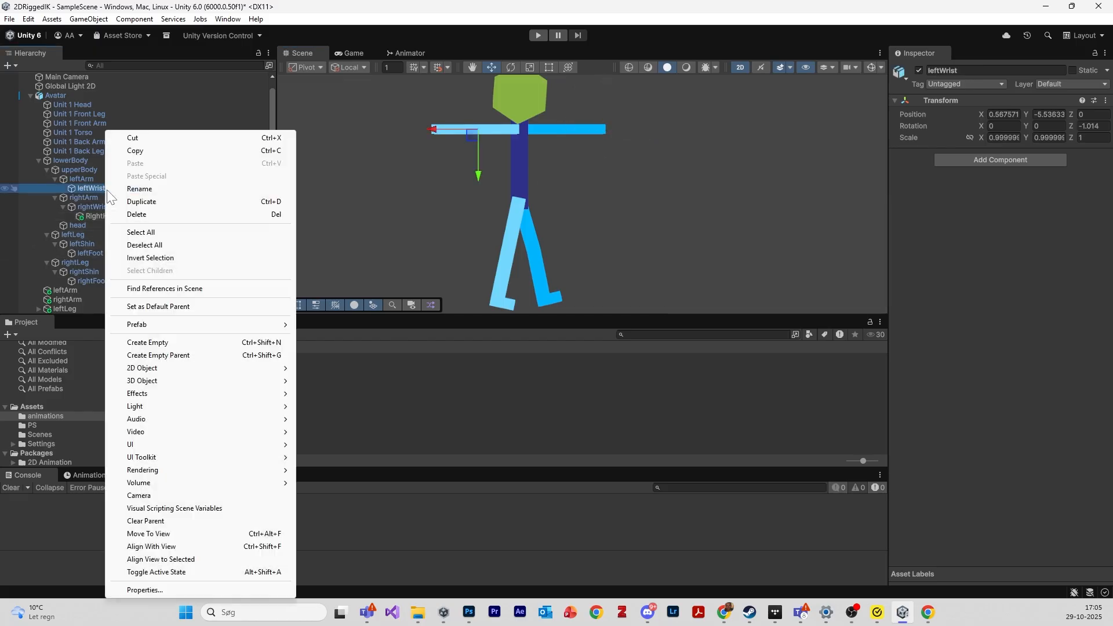
{"action": "left_click", "coordinate": [158, 342]}
{"action": "type", "text": "lef"}
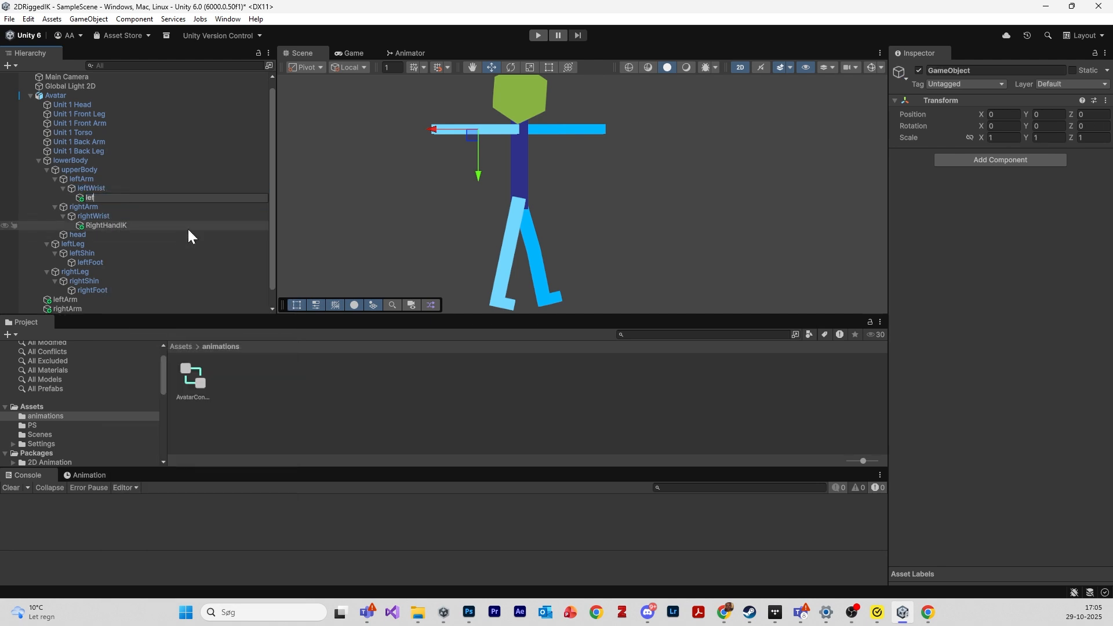
{"action": "key", "text": "BackSpace"}
{"action": "key", "text": "BackSpace"}
{"action": "key", "text": "BackSpace"}
{"action": "type", "text": "LeftHandIK"}
{"action": "key", "text": "Return"}
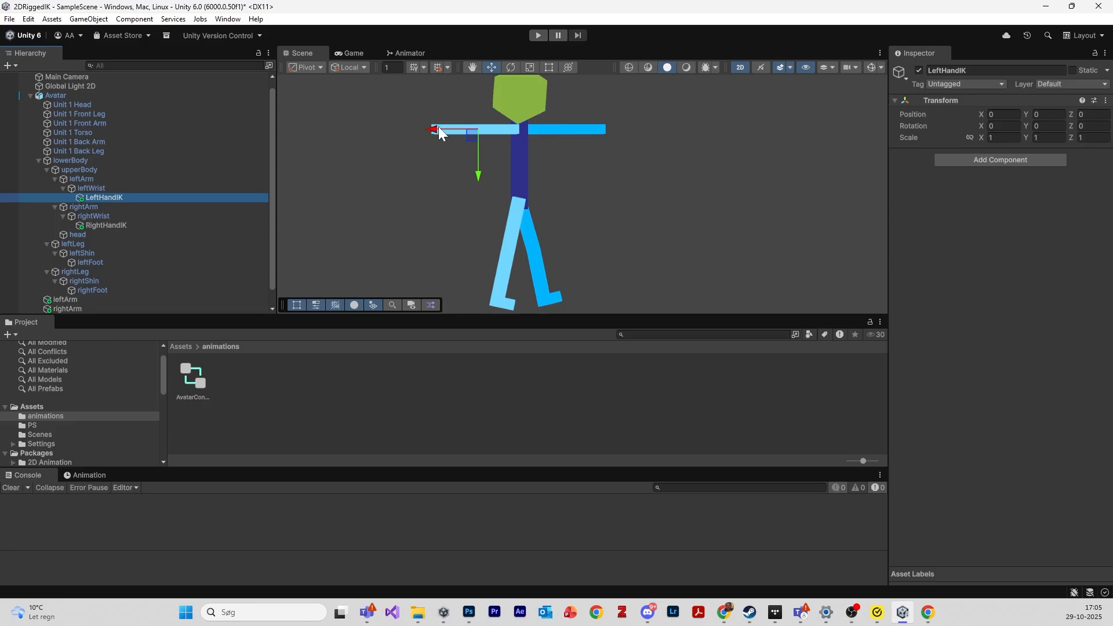
{"action": "left_click_drag", "start_coordinate": [438, 128], "coordinate": [387, 128]}
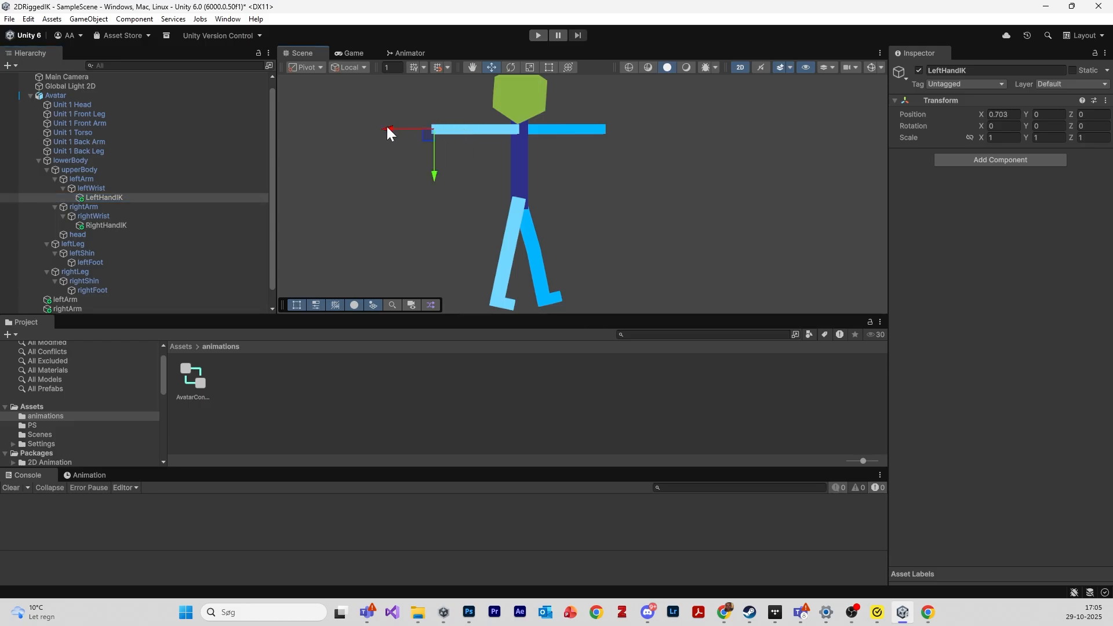
- Assign LeftHandIK as the effector of the leftArm Limb Solver 2D and create its target
{"action": "scroll", "coordinate": [81, 290], "scroll_direction": "down", "scroll_amount": 1}
{"action": "left_click", "coordinate": [93, 281]}
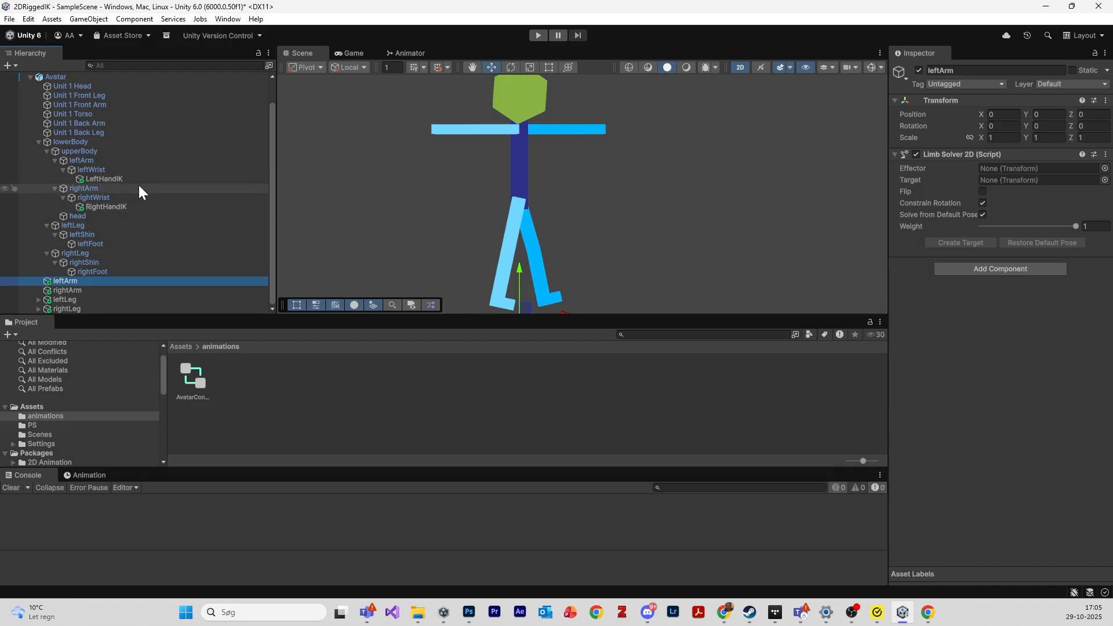
{"action": "left_click_drag", "start_coordinate": [138, 181], "coordinate": [1015, 170]}
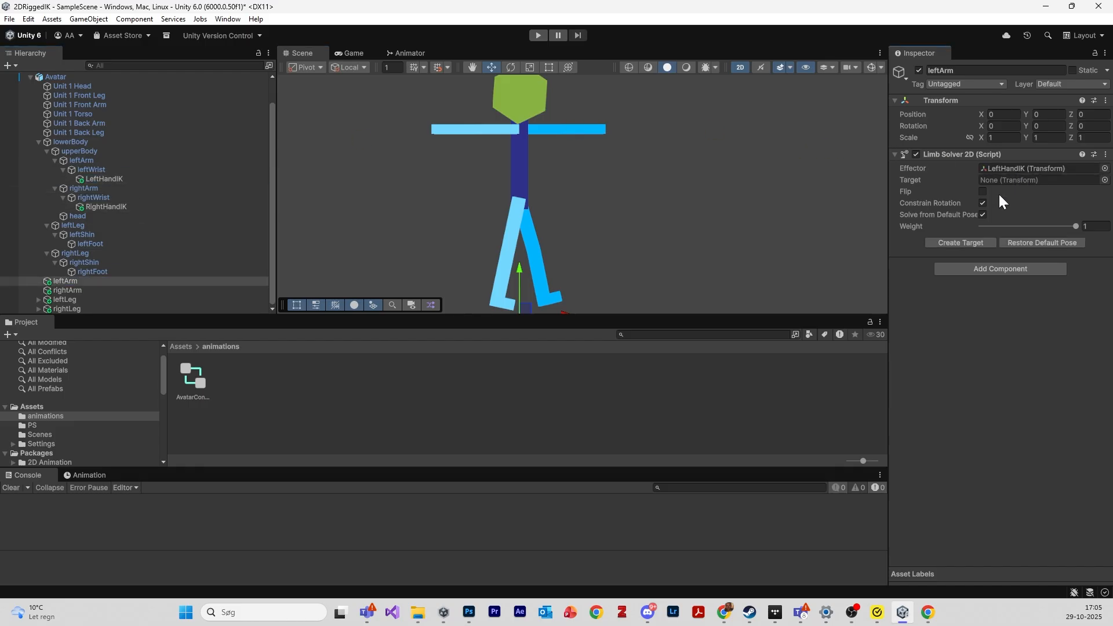
{"action": "left_click", "coordinate": [963, 242]}
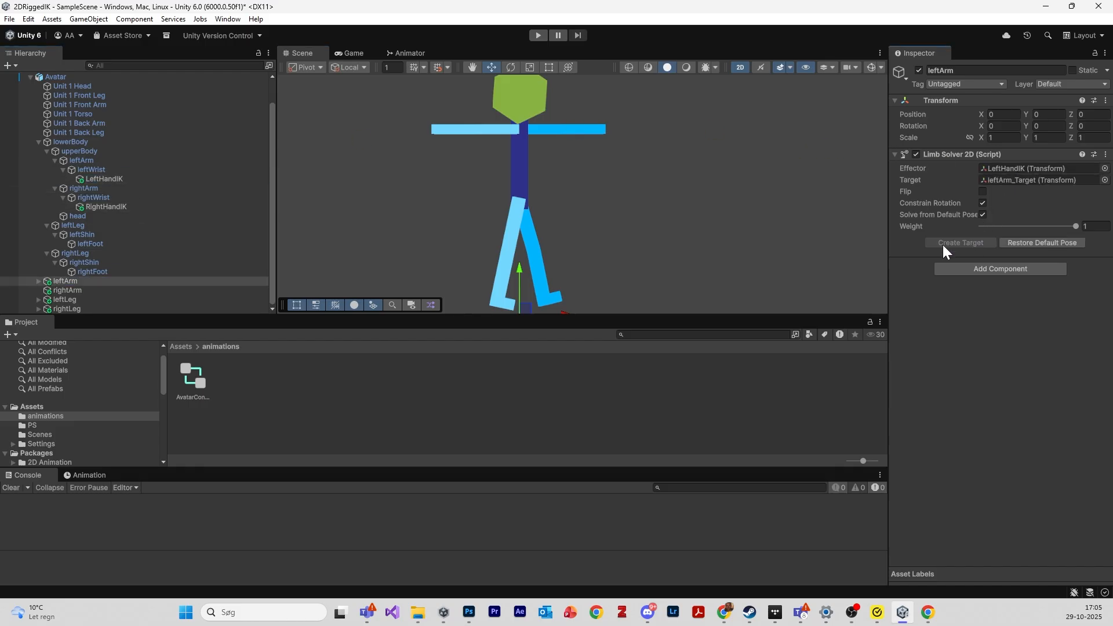
- Assign RightHandIK as the effector of the rightArm Limb Solver 2D and create its target
{"action": "left_click", "coordinate": [107, 207]}
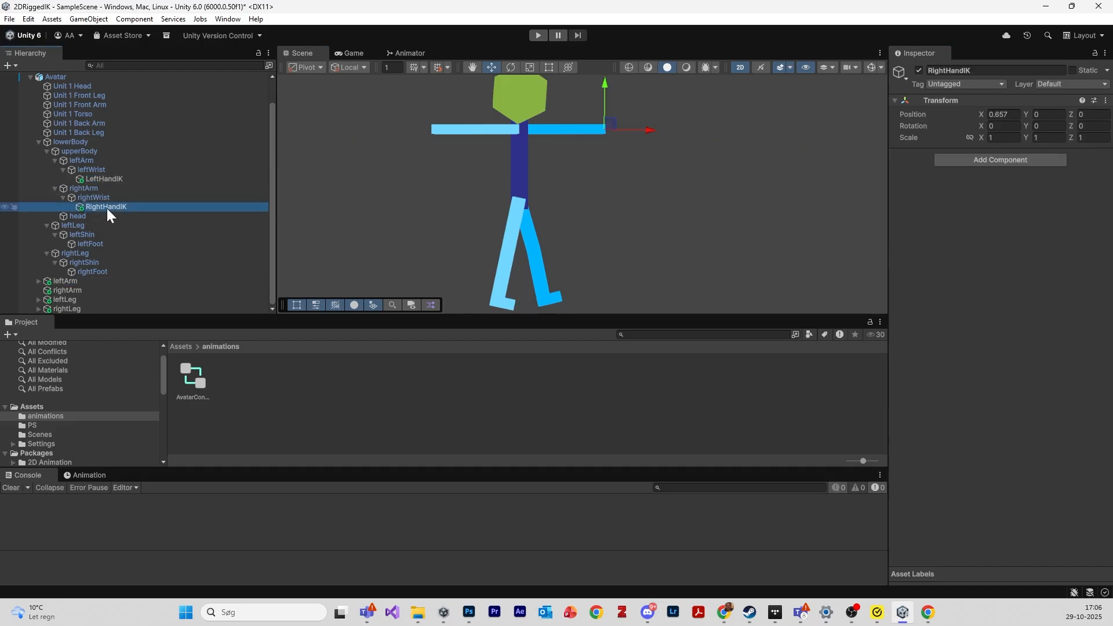
{"action": "left_click", "coordinate": [95, 290]}
{"action": "left_click_drag", "start_coordinate": [107, 207], "coordinate": [998, 171]}
{"action": "left_click", "coordinate": [968, 240]}
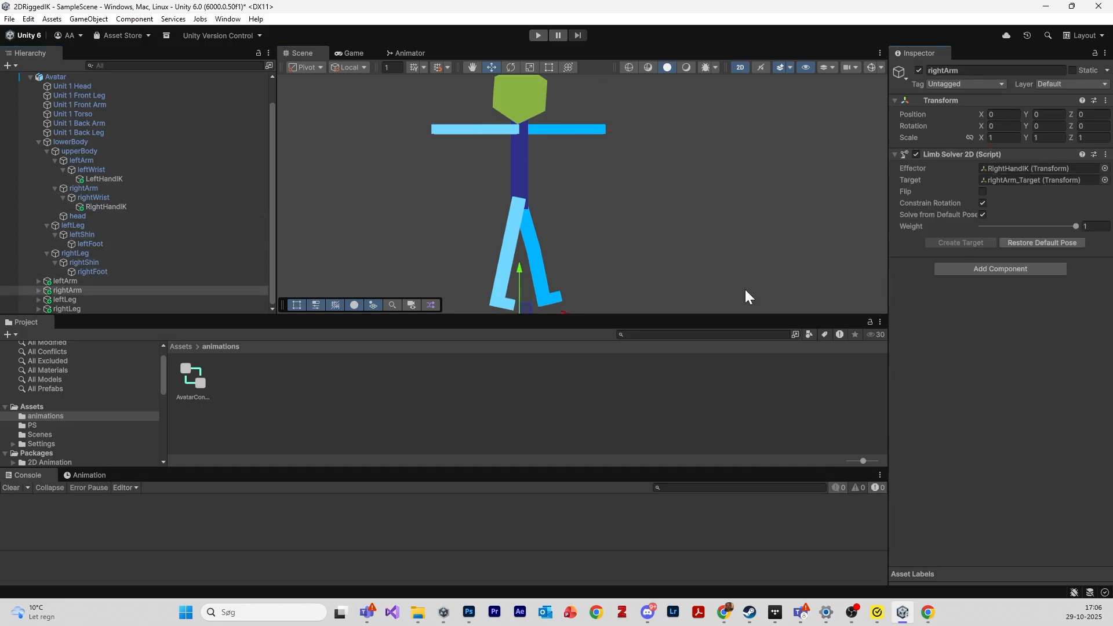
- Turn on gizmos in the Scene view to display the character's bones and IK handles
{"action": "left_click", "coordinate": [128, 282]}
{"action": "left_click", "coordinate": [116, 300]}
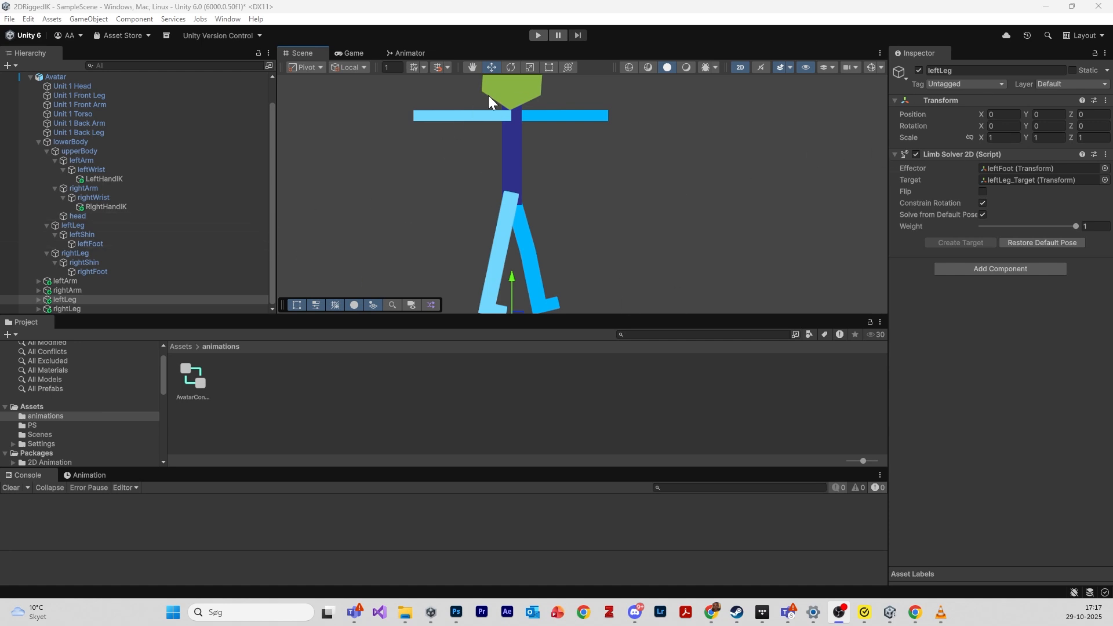
{"action": "left_click", "coordinate": [872, 69]}
{"action": "left_click", "coordinate": [870, 70]}
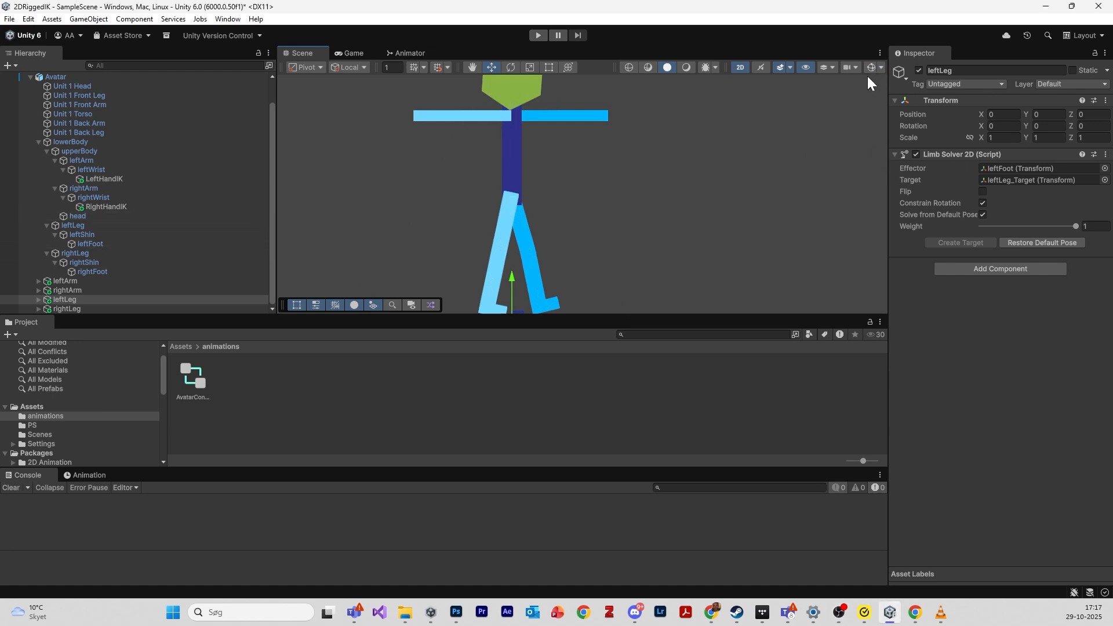
{"action": "left_click", "coordinate": [870, 68]}
{"action": "scroll", "coordinate": [670, 203], "scroll_direction": "down", "scroll_amount": 3}
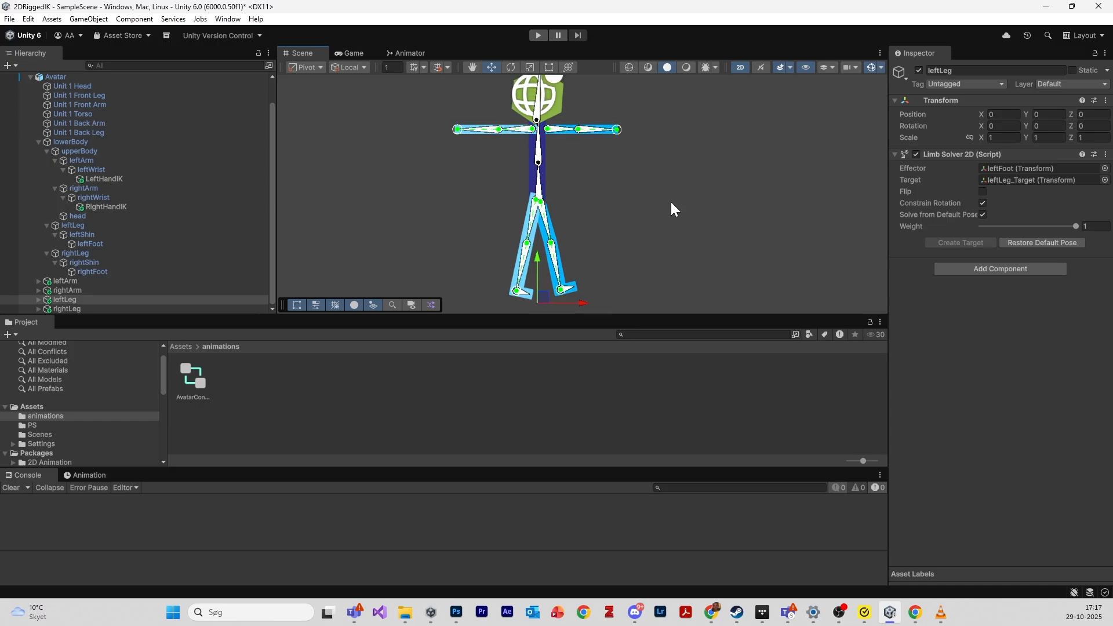
- Test the leftLeg IK solver by moving it horizontally in the Scene view, and undo the moves
{"action": "left_click", "coordinate": [97, 298]}
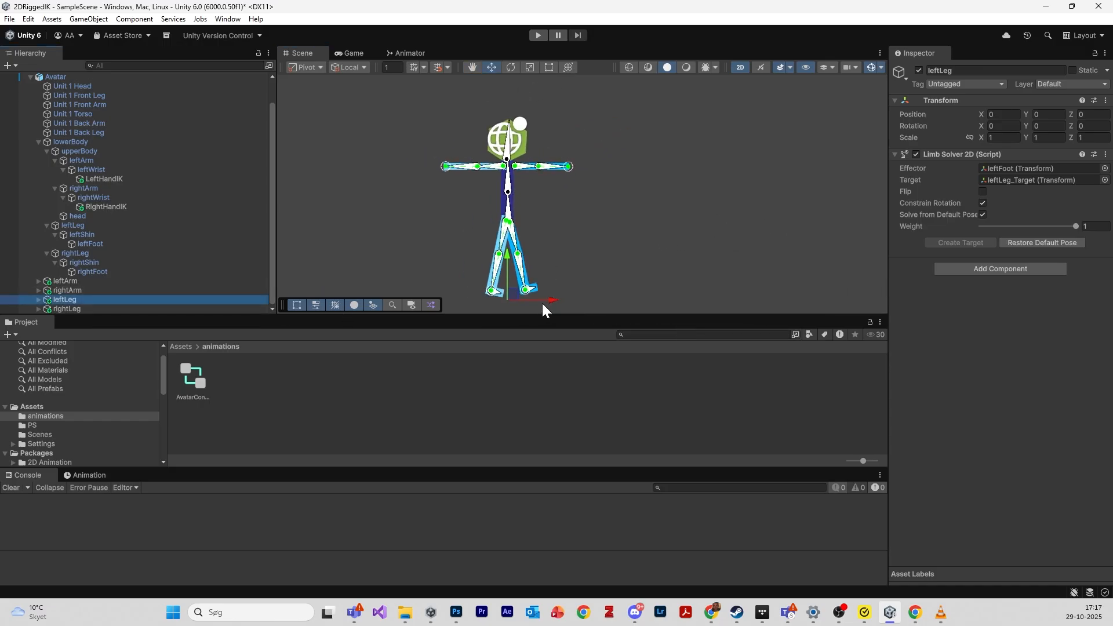
{"action": "left_click_drag", "start_coordinate": [555, 298], "coordinate": [491, 290]}
{"action": "left_click", "coordinate": [499, 273]}
{"action": "left_click", "coordinate": [413, 282]}
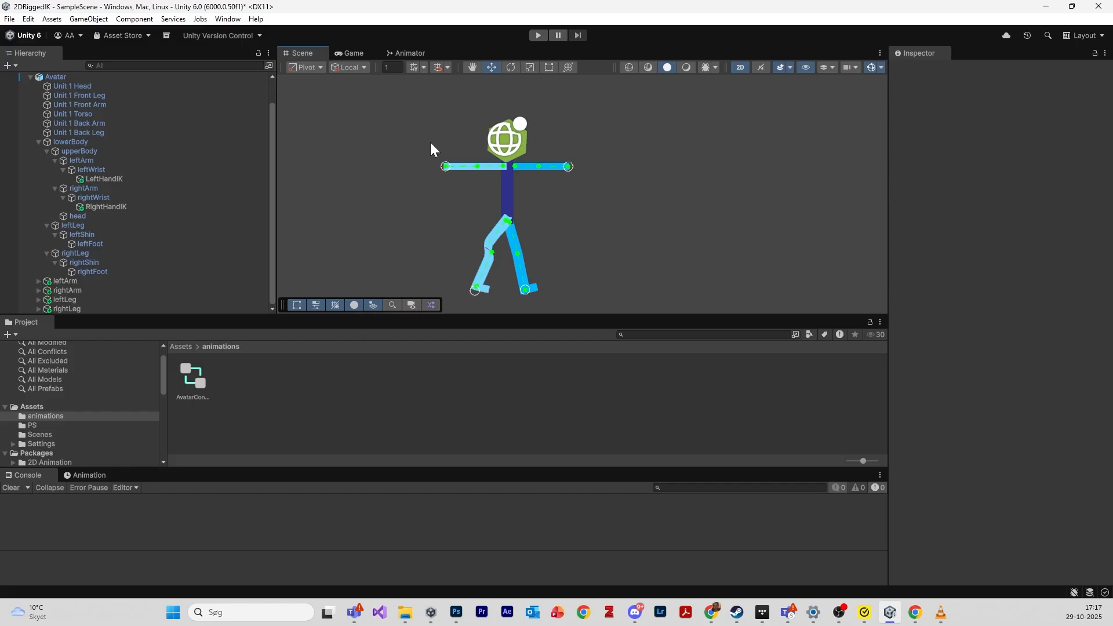
{"action": "key", "text": "ctrl+z"}
{"action": "left_click", "coordinate": [532, 293]}
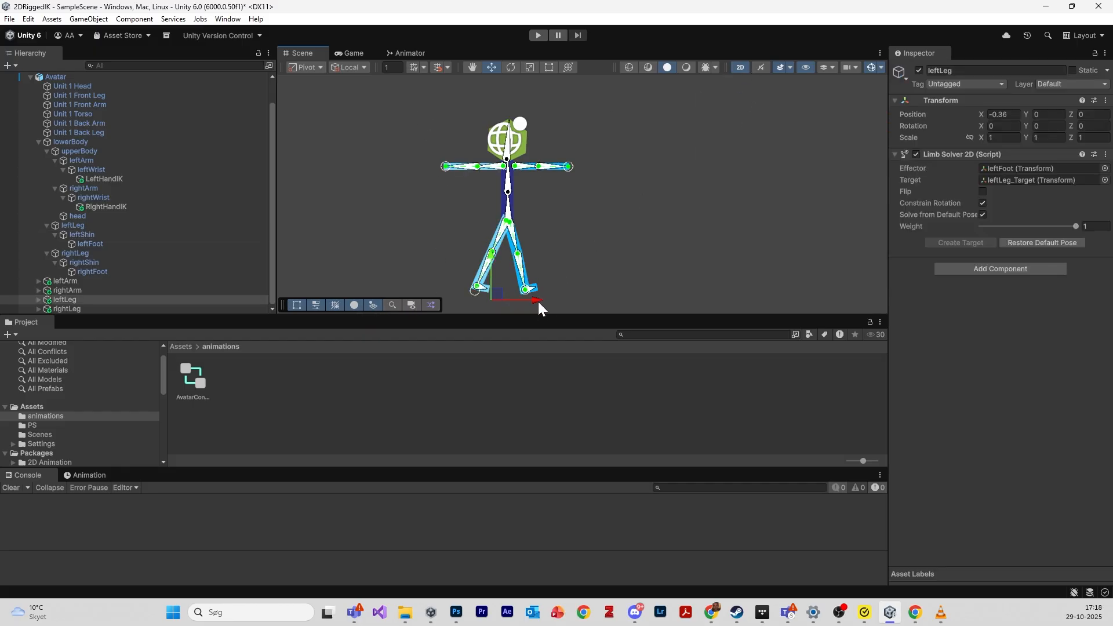
{"action": "left_click_drag", "start_coordinate": [539, 302], "coordinate": [506, 299]}
{"action": "left_click", "coordinate": [537, 295]}
{"action": "left_click", "coordinate": [525, 291]}
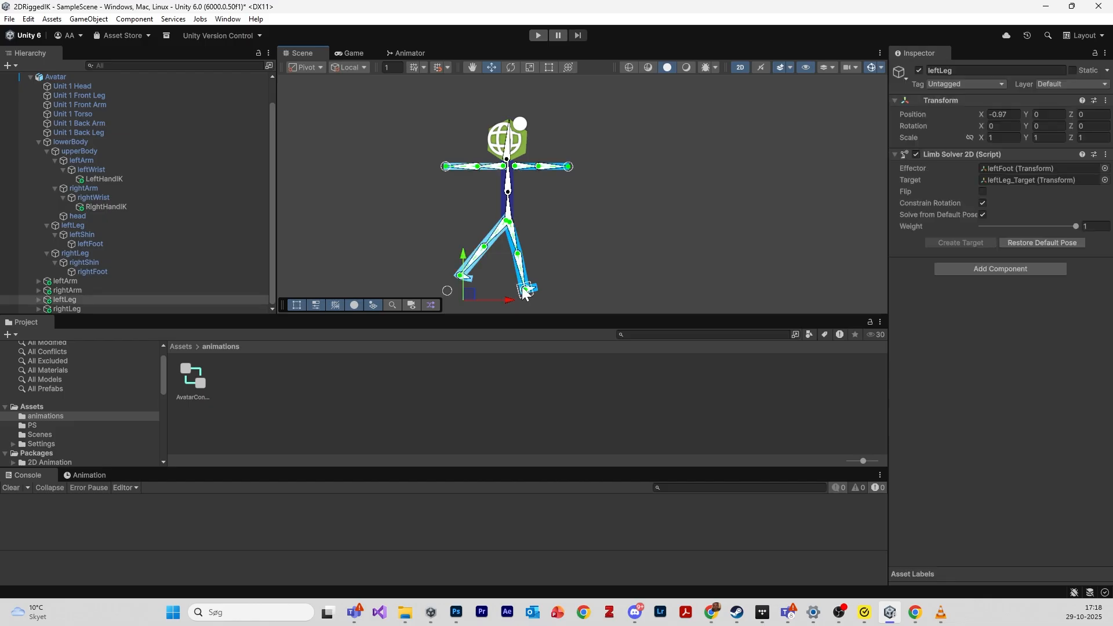
{"action": "key", "text": "ctrl+z"}
{"action": "key", "text": "ctrl+z"}
{"action": "key", "text": "ctrl+z"}
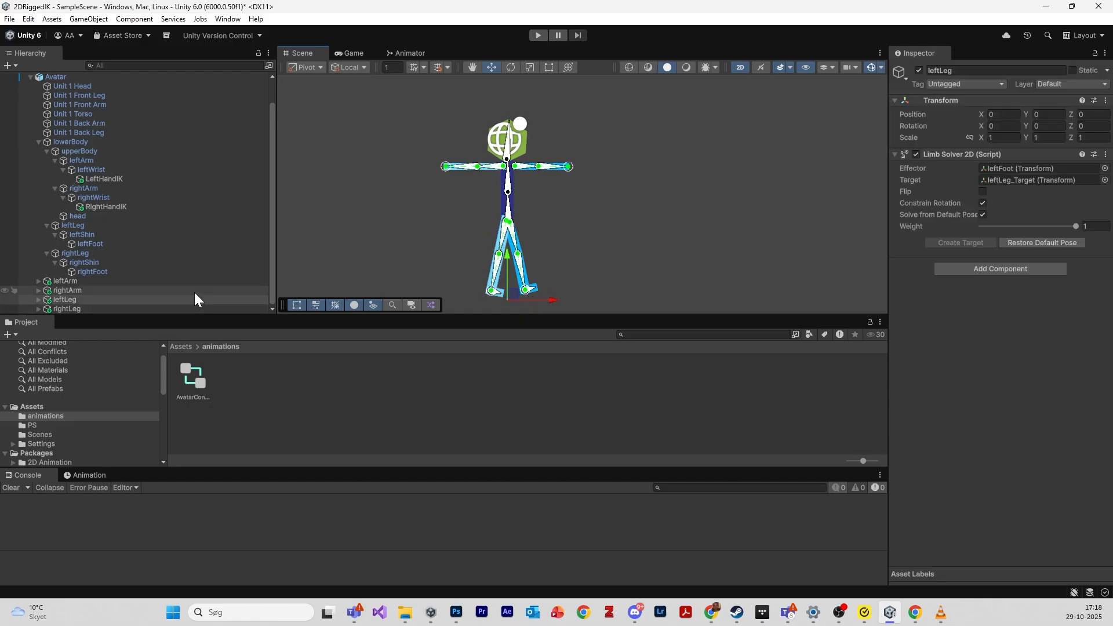
- Test the rightLeg IK solver by shifting it sideways and raising it to bend the knee, and undo all the moves
{"action": "left_click", "coordinate": [172, 309]}
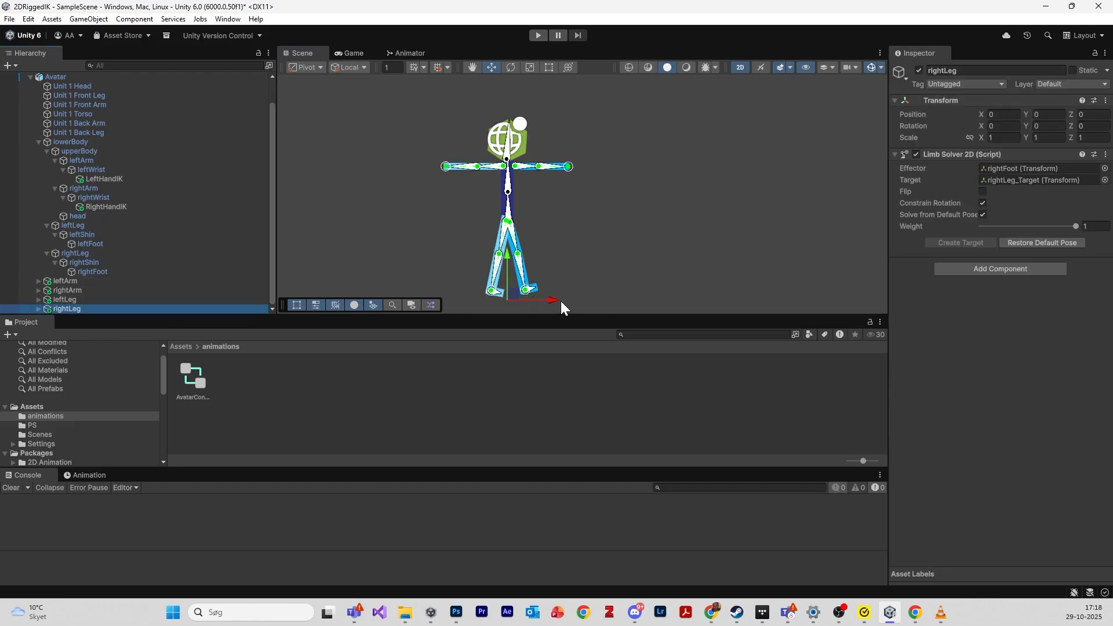
{"action": "left_click_drag", "start_coordinate": [562, 302], "coordinate": [591, 299]}
{"action": "left_click_drag", "start_coordinate": [544, 251], "coordinate": [545, 220]}
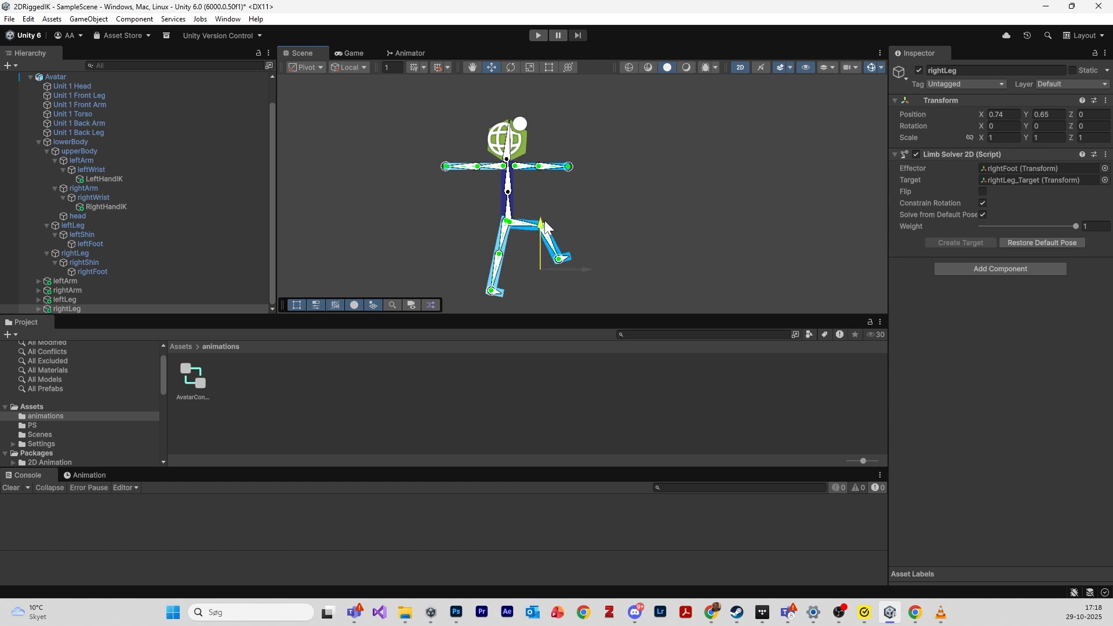
{"action": "left_click_drag", "start_coordinate": [585, 266], "coordinate": [568, 276]}
{"action": "left_click_drag", "start_coordinate": [521, 222], "coordinate": [518, 236]}
{"action": "left_click_drag", "start_coordinate": [567, 283], "coordinate": [563, 281]}
{"action": "key", "text": "ctrl+z"}
{"action": "key", "text": "ctrl+z"}
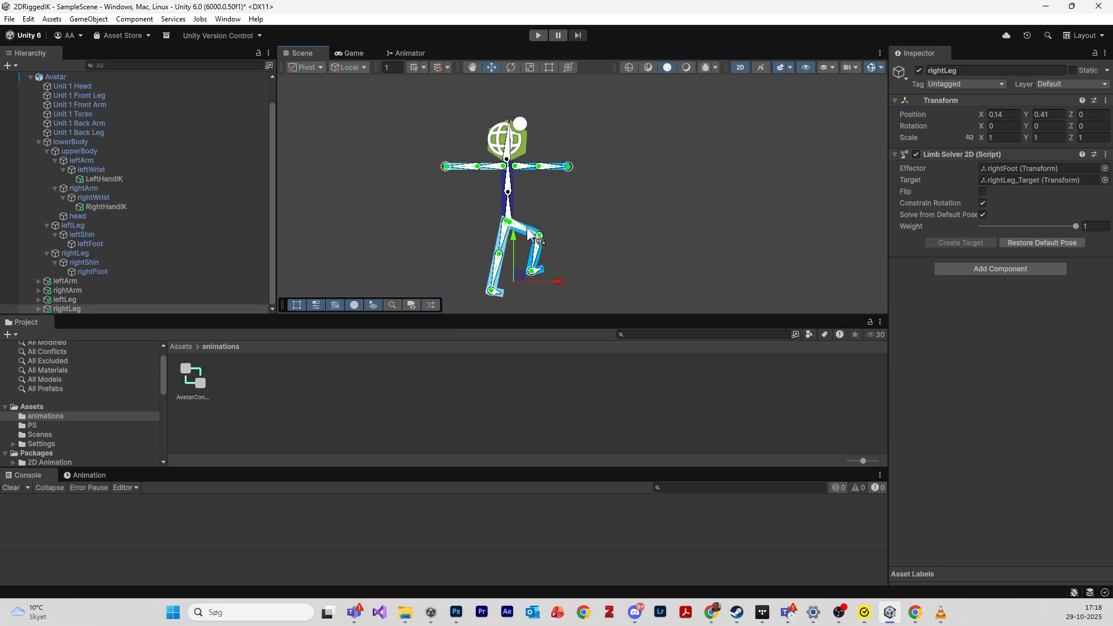
{"action": "key", "text": "ctrl+z"}
{"action": "key", "text": "ctrl+z"}
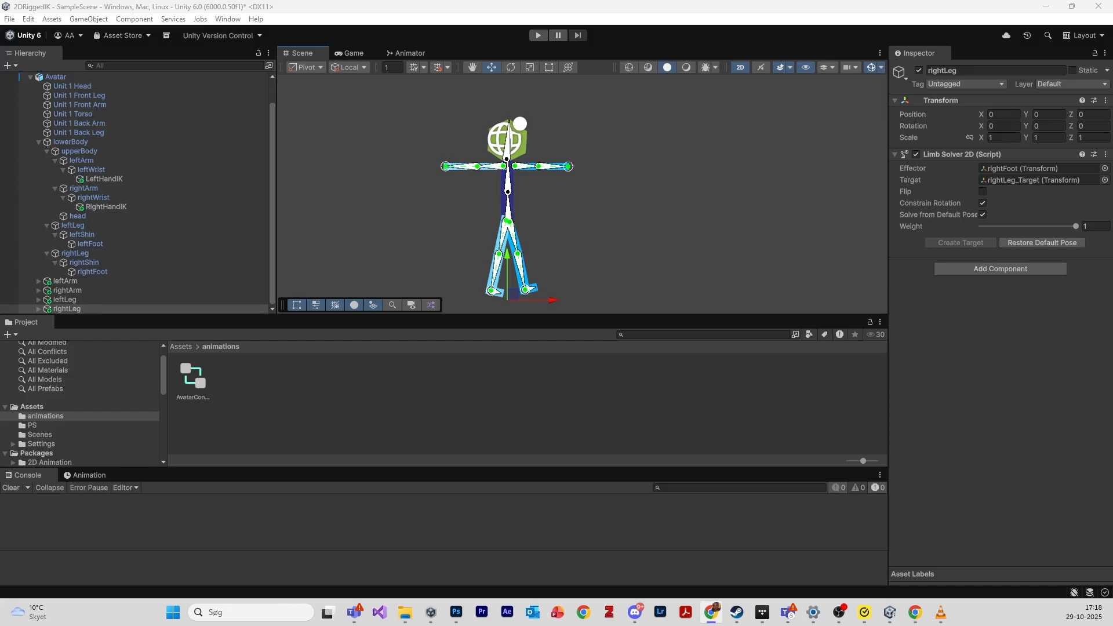
- Create an animation clip named idleAnimation for the Avatar in the Assets/PS folder, enlarging the Animation window
{"action": "left_click", "coordinate": [61, 76]}
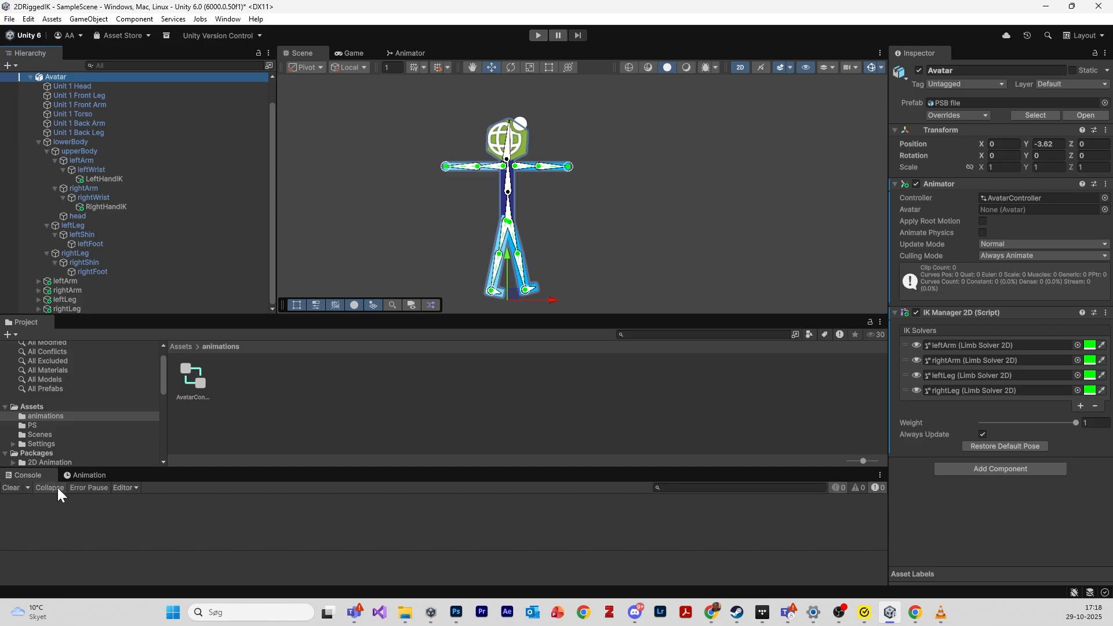
{"action": "left_click", "coordinate": [78, 476]}
{"action": "left_click_drag", "start_coordinate": [207, 469], "coordinate": [208, 434]}
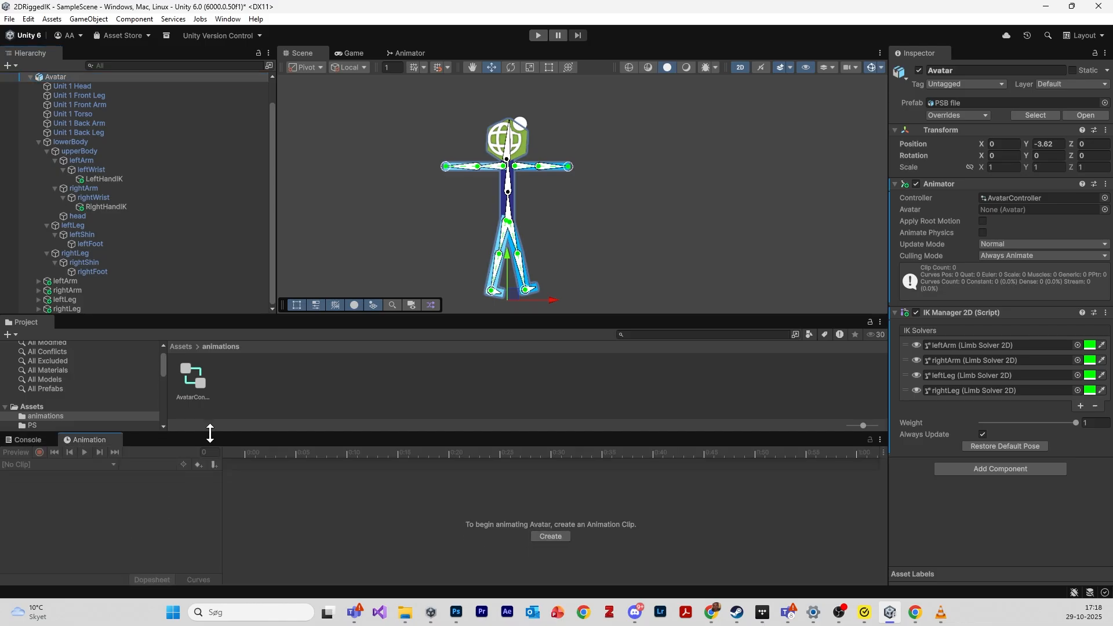
{"action": "left_click", "coordinate": [548, 536]}
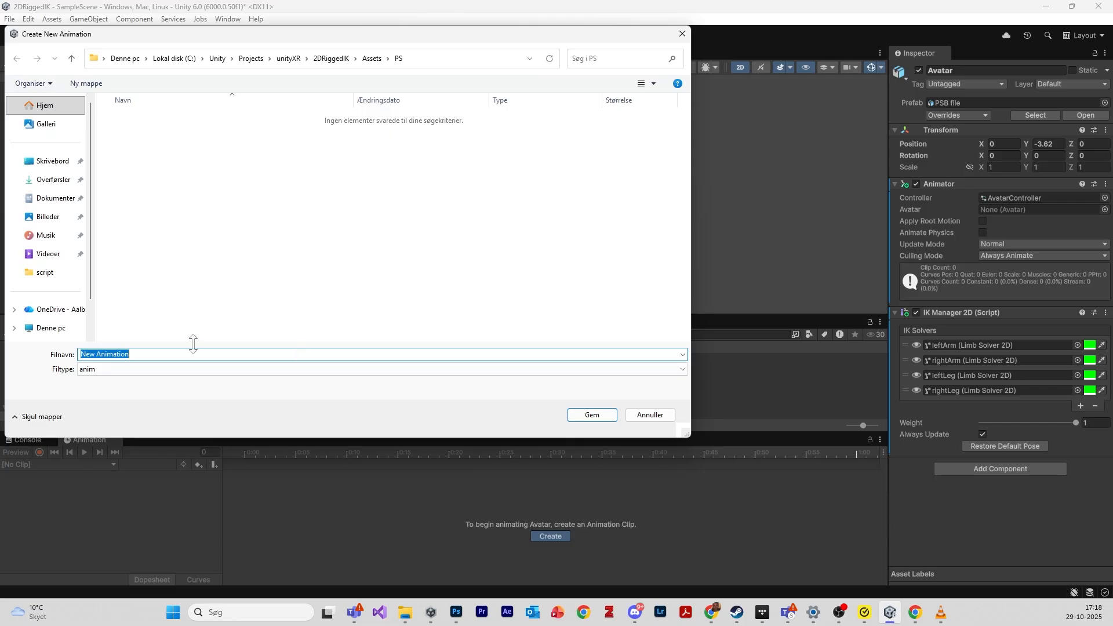
{"action": "type", "text": "idleAnimatio"}
{"action": "left_click", "coordinate": [598, 416]}
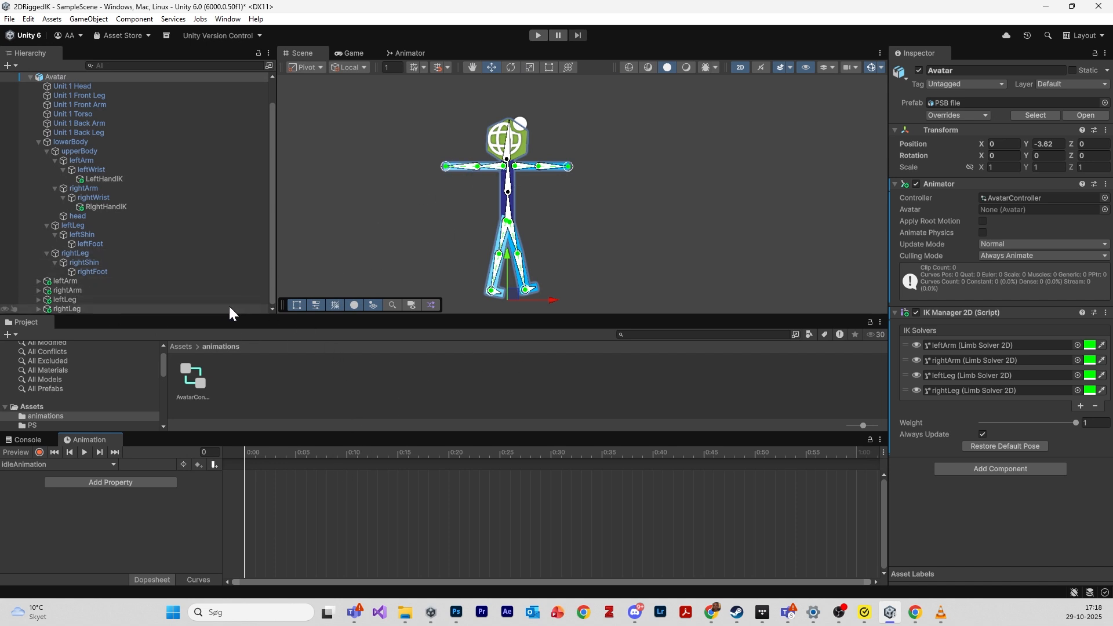
- Record a frame 0 pose in idleAnimation by moving the leftArm and rightArm solvers together down to Y about -4.55
{"action": "left_click", "coordinate": [38, 453]}
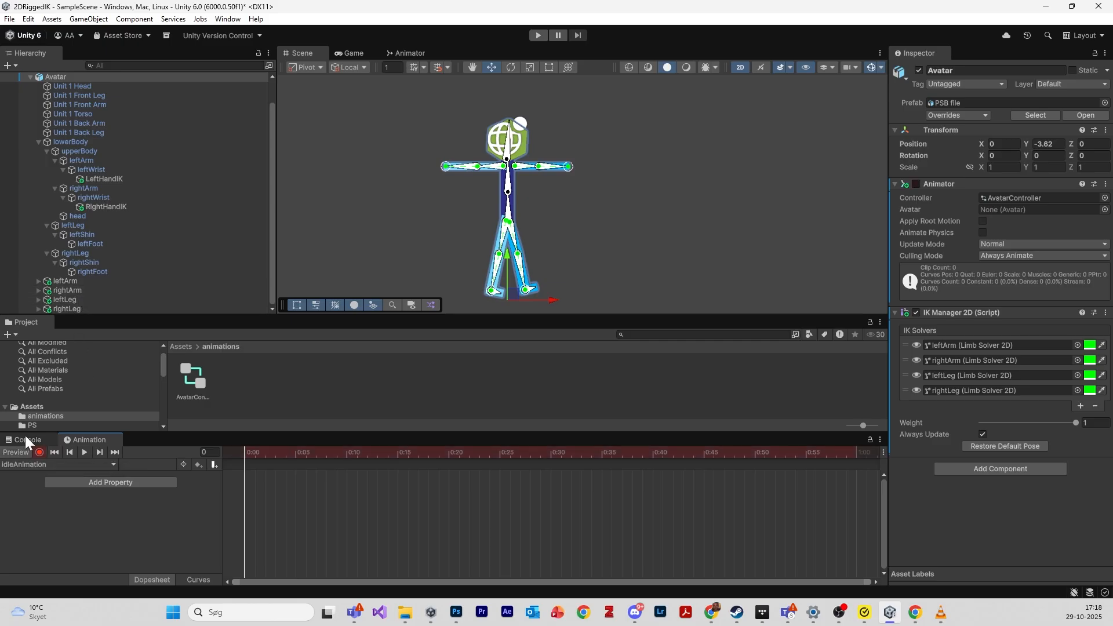
{"action": "left_click", "coordinate": [81, 291]}
{"action": "left_click", "coordinate": [81, 280], "text": "ctrl"}
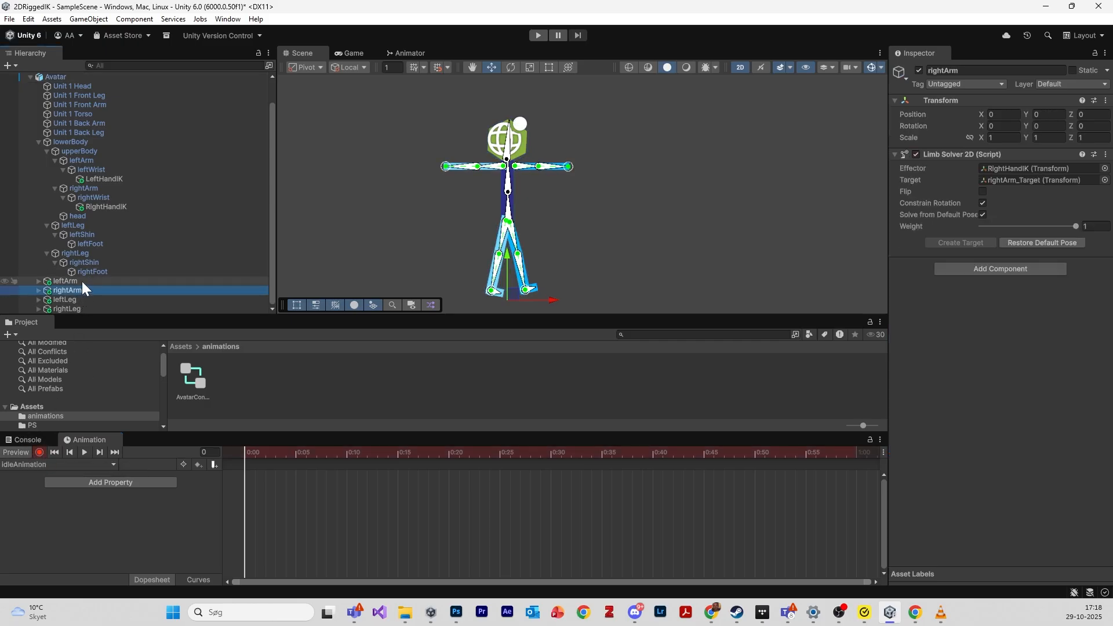
{"action": "left_click", "coordinate": [509, 265]}
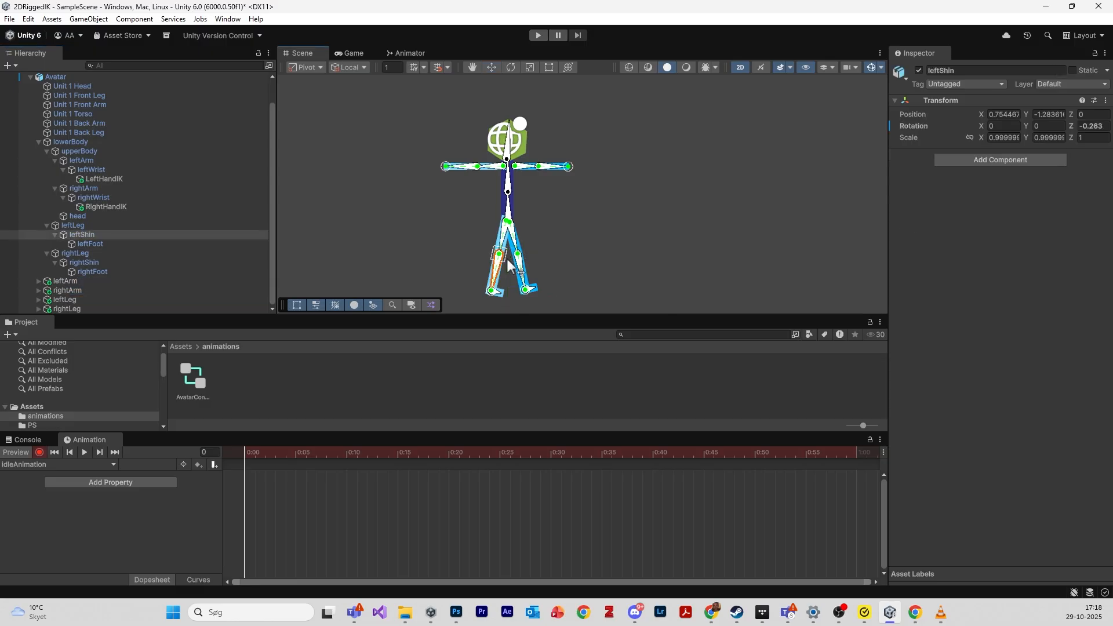
{"action": "left_click", "coordinate": [105, 282]}
{"action": "left_click", "coordinate": [106, 287], "text": "ctrl"}
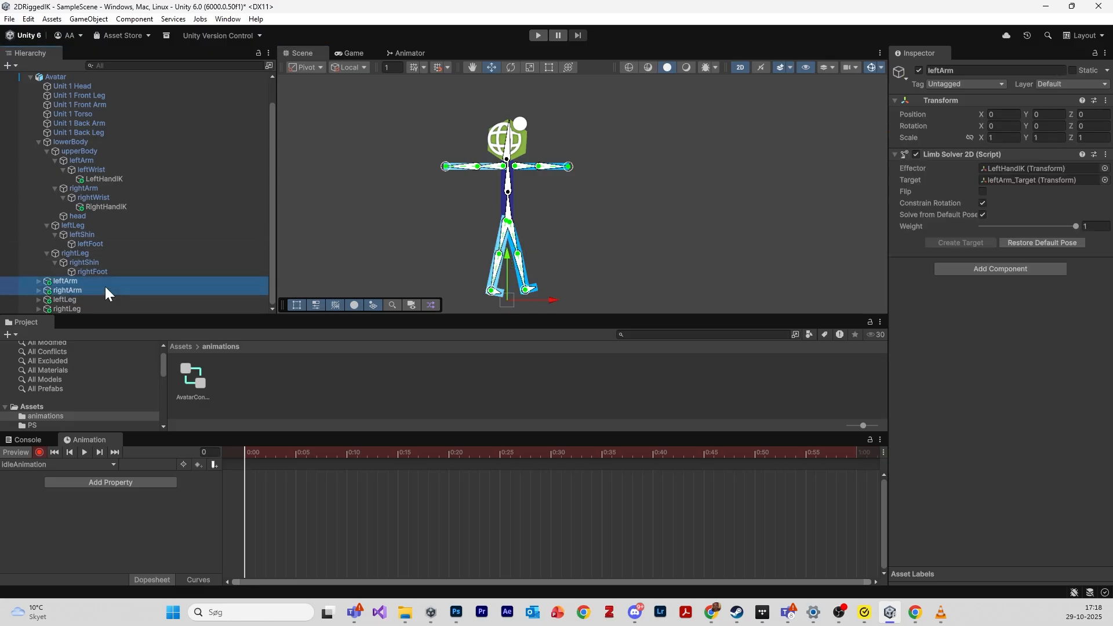
{"action": "scroll", "coordinate": [502, 277], "scroll_direction": "up", "scroll_amount": 3}
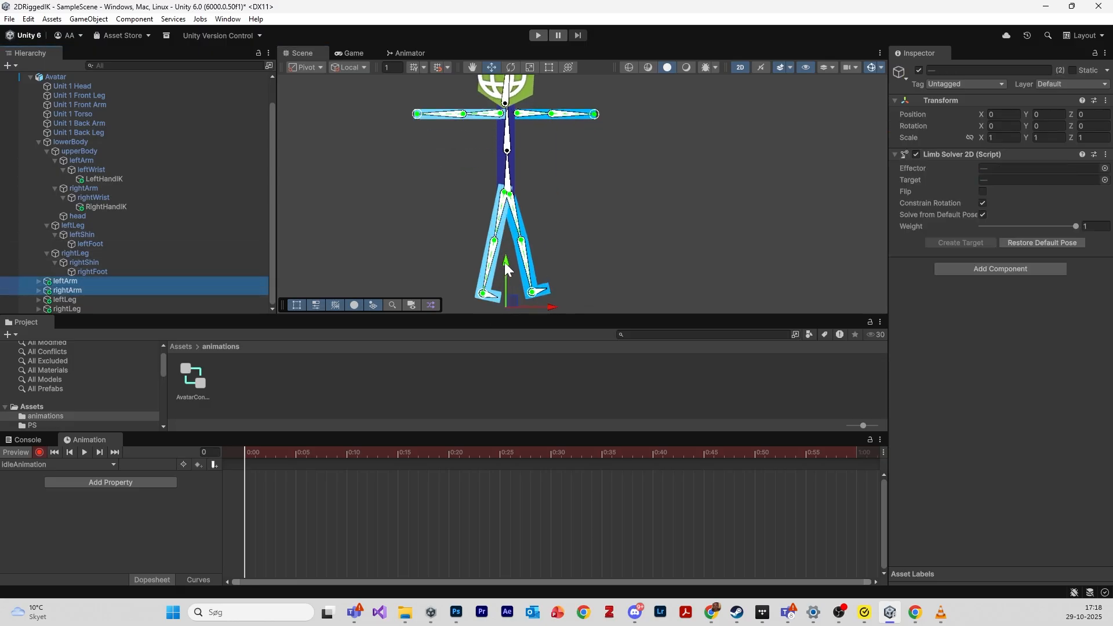
{"action": "left_click_drag", "start_coordinate": [502, 278], "coordinate": [535, 556]}
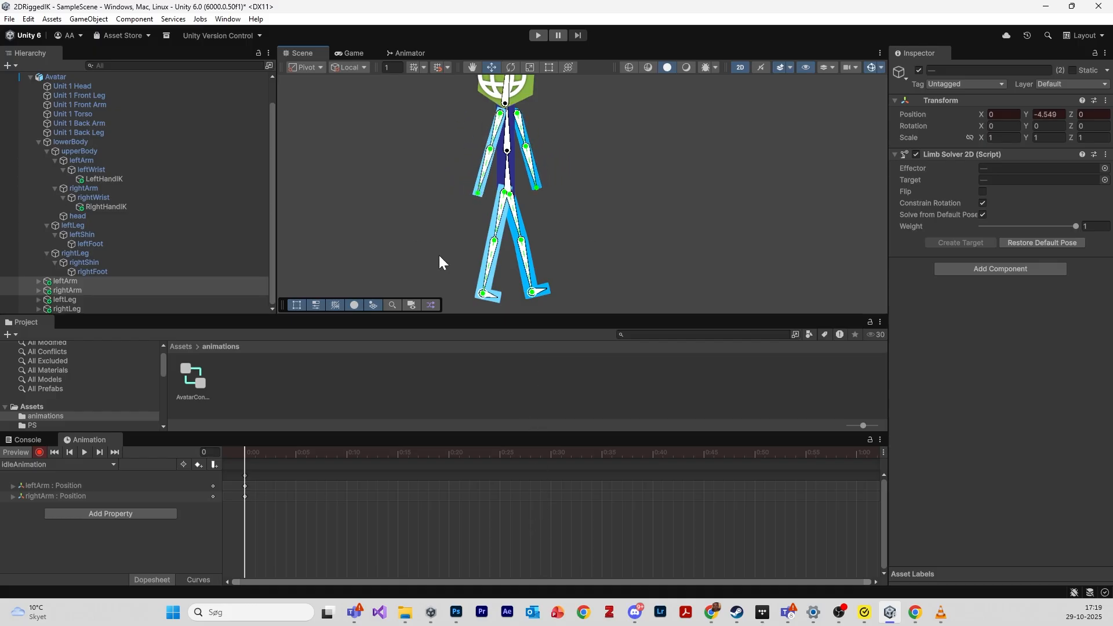
{"action": "scroll", "coordinate": [441, 254], "scroll_direction": "down", "scroll_amount": 3}
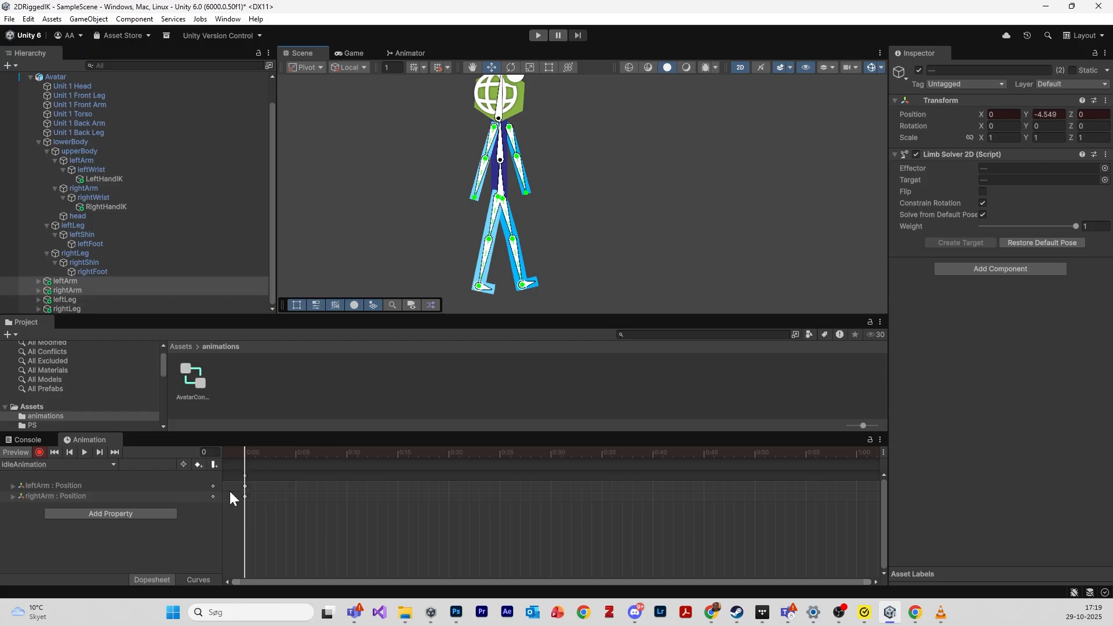
{"action": "middle_click_drag", "start_coordinate": [693, 162], "coordinate": [630, 174]}
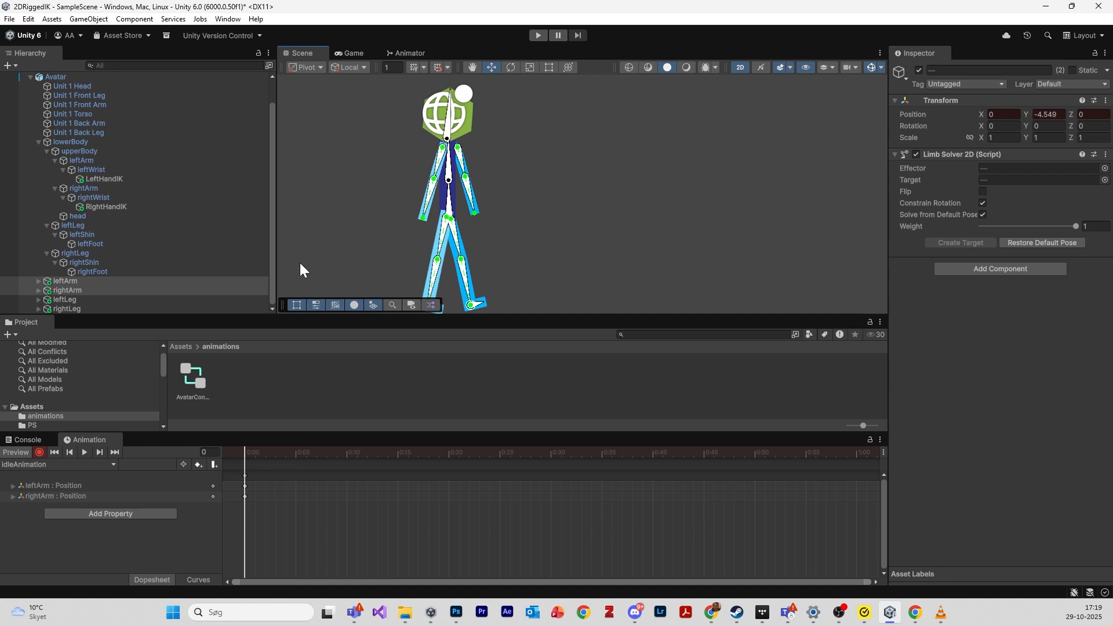
{"action": "scroll", "coordinate": [131, 283], "scroll_direction": "up", "scroll_amount": 2}
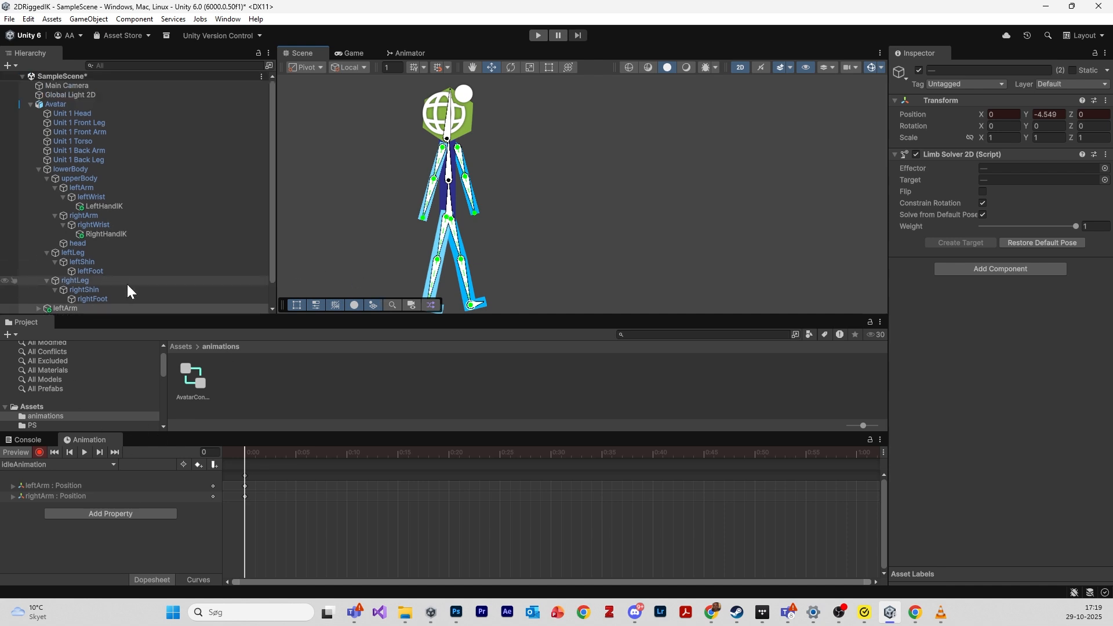
- Record the head bone tilted to a Z rotation of about 11 at frame 0 of idleAnimation
{"action": "scroll", "coordinate": [127, 284], "scroll_direction": "down", "scroll_amount": 2}
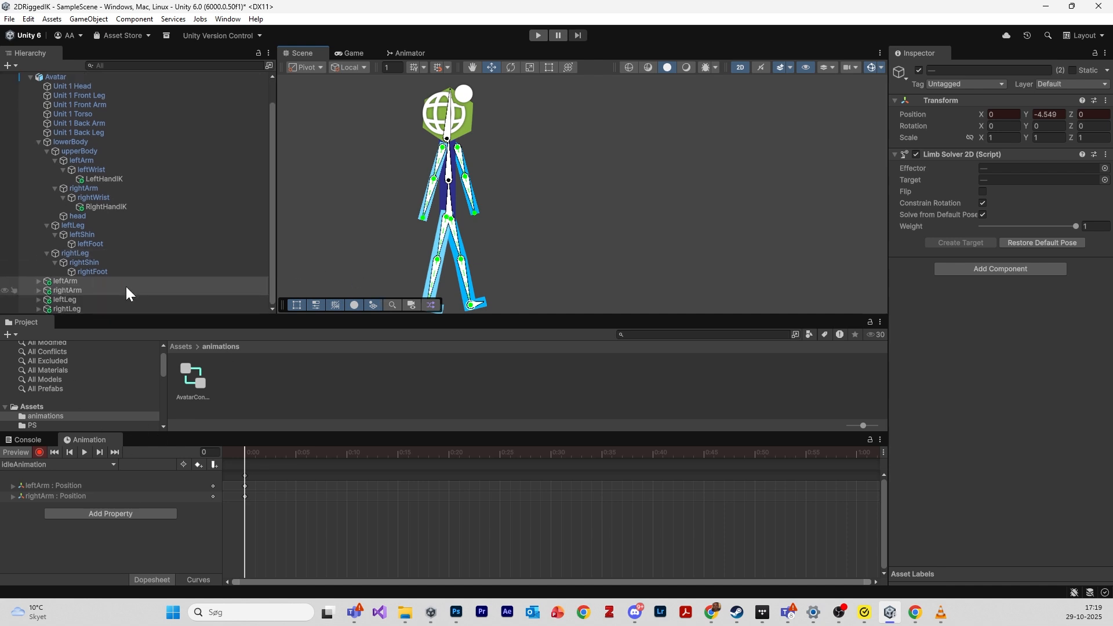
{"action": "left_click", "coordinate": [112, 216]}
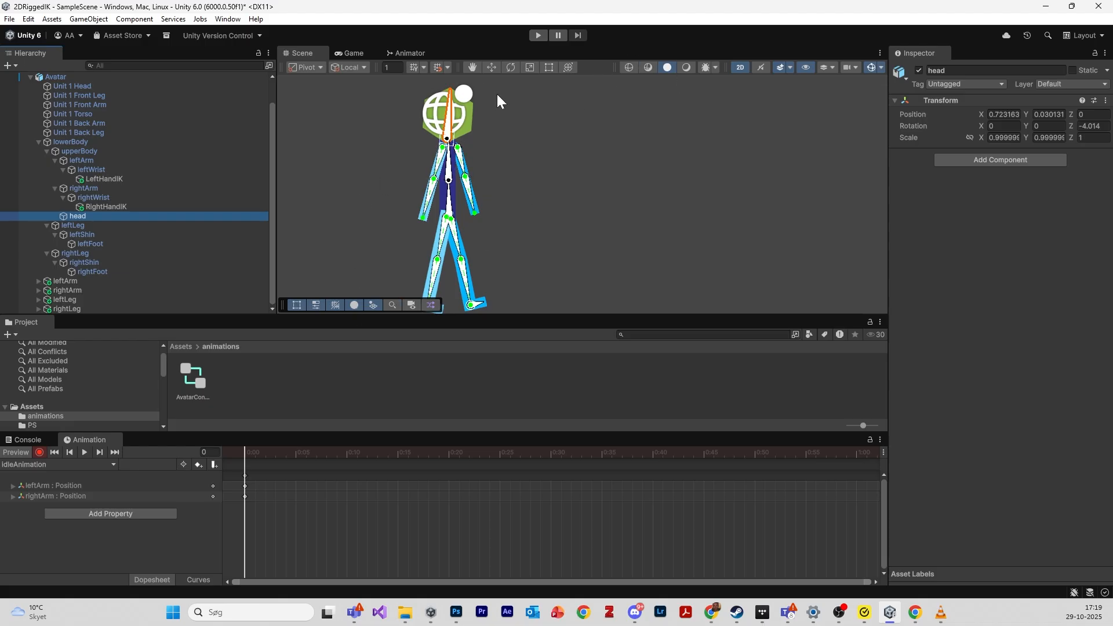
{"action": "left_click", "coordinate": [489, 69]}
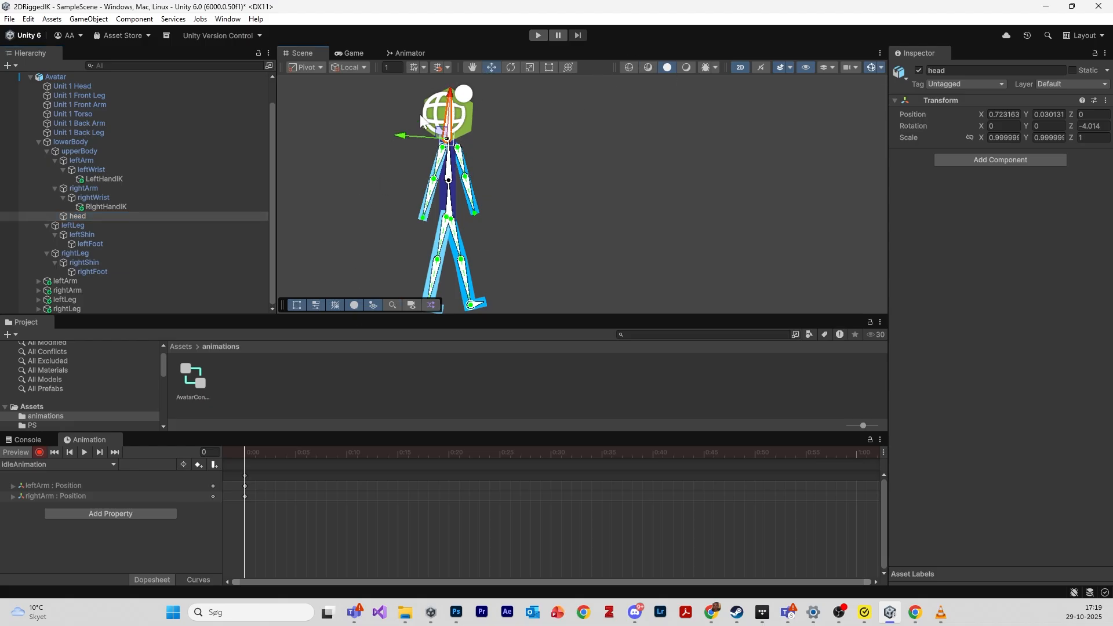
{"action": "left_click", "coordinate": [506, 69]}
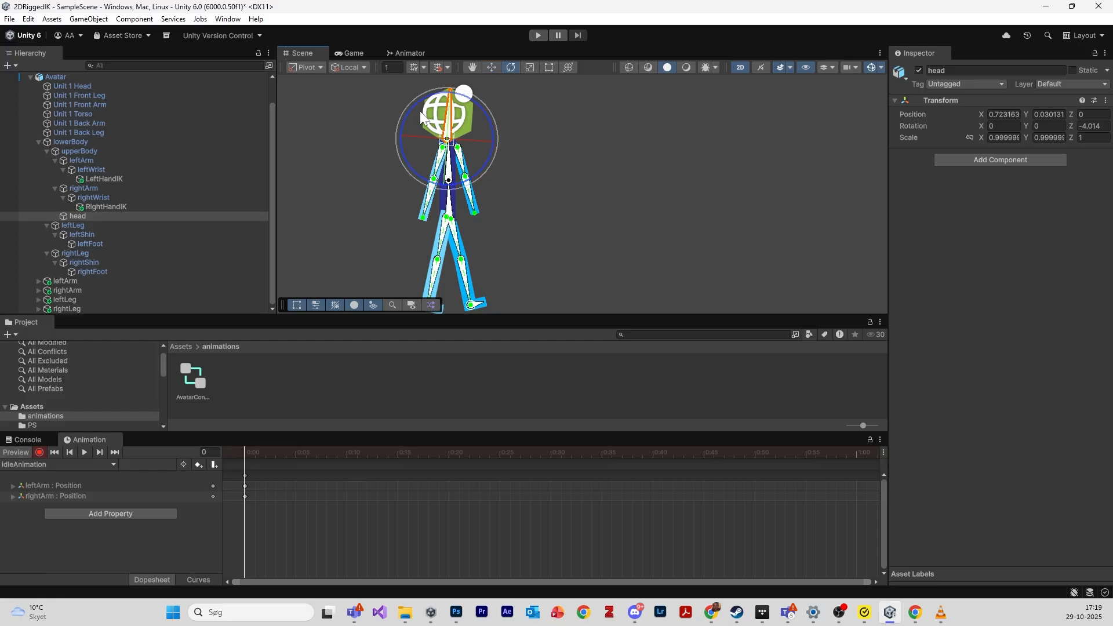
{"action": "left_click_drag", "start_coordinate": [406, 117], "coordinate": [397, 139]}
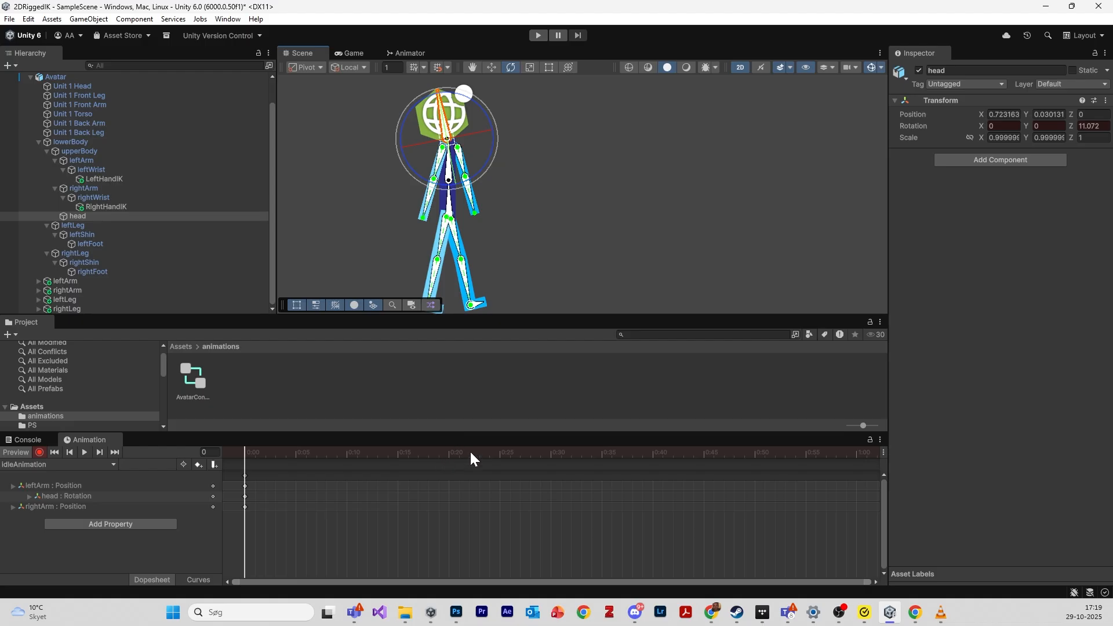
- Record the head bone tilted the opposite way to a Z rotation of about -10.8 at frame 40
{"action": "left_click", "coordinate": [551, 455]}
{"action": "left_click_drag", "start_coordinate": [551, 454], "coordinate": [554, 455]}
{"action": "left_click", "coordinate": [651, 455]}
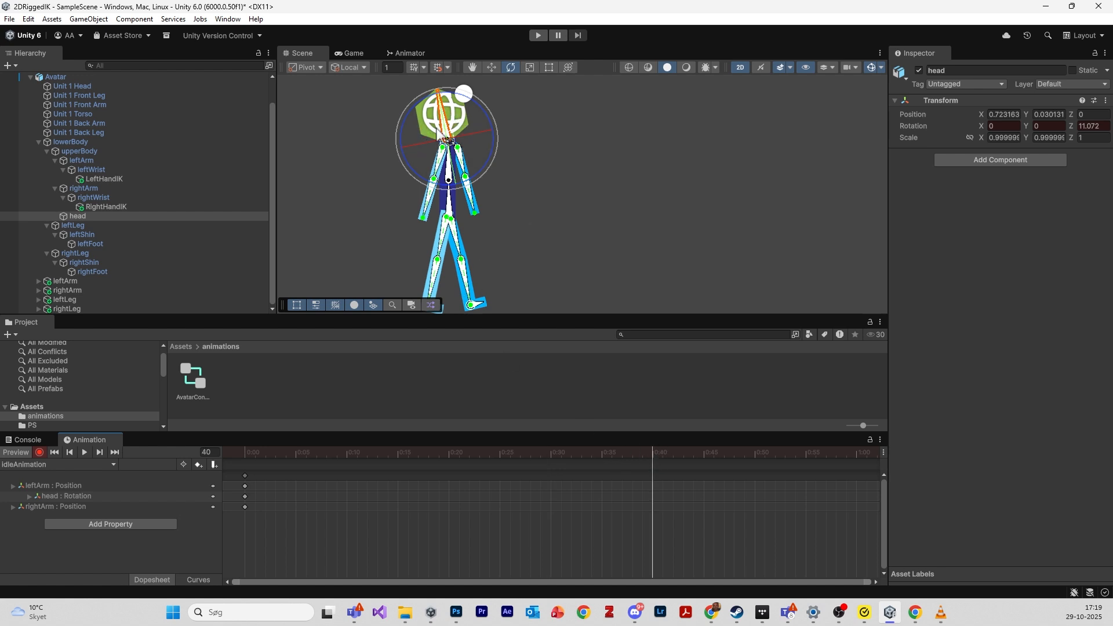
{"action": "left_click_drag", "start_coordinate": [403, 131], "coordinate": [458, 108]}
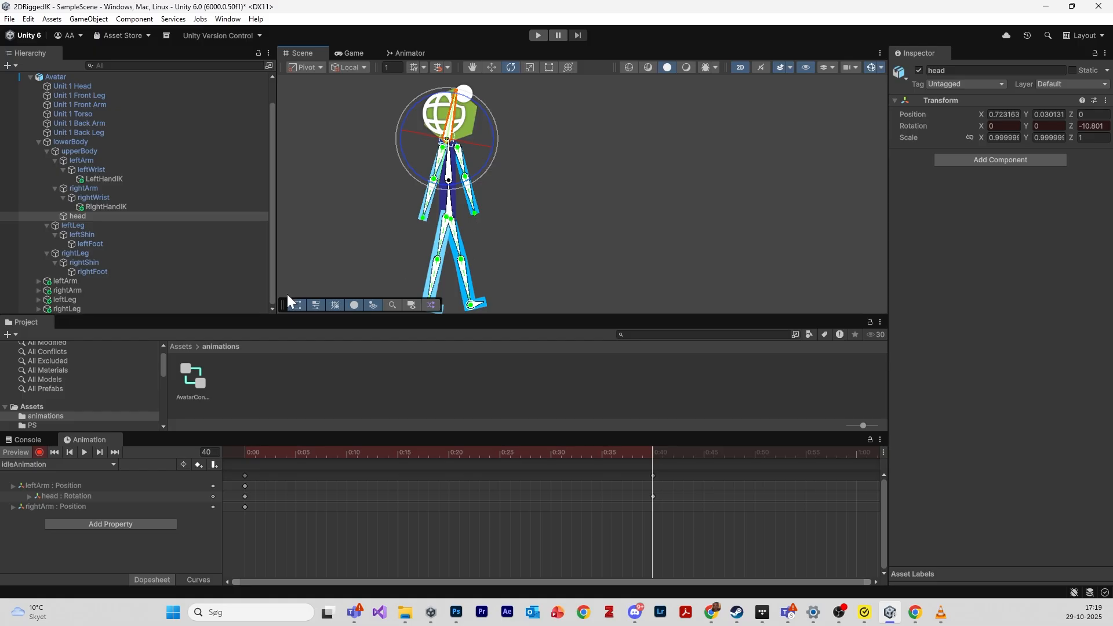
- Record the leftArm and rightArm solvers raised together to Y about -2.17 at frame 40, and play back the clip
{"action": "left_click", "coordinate": [145, 292]}
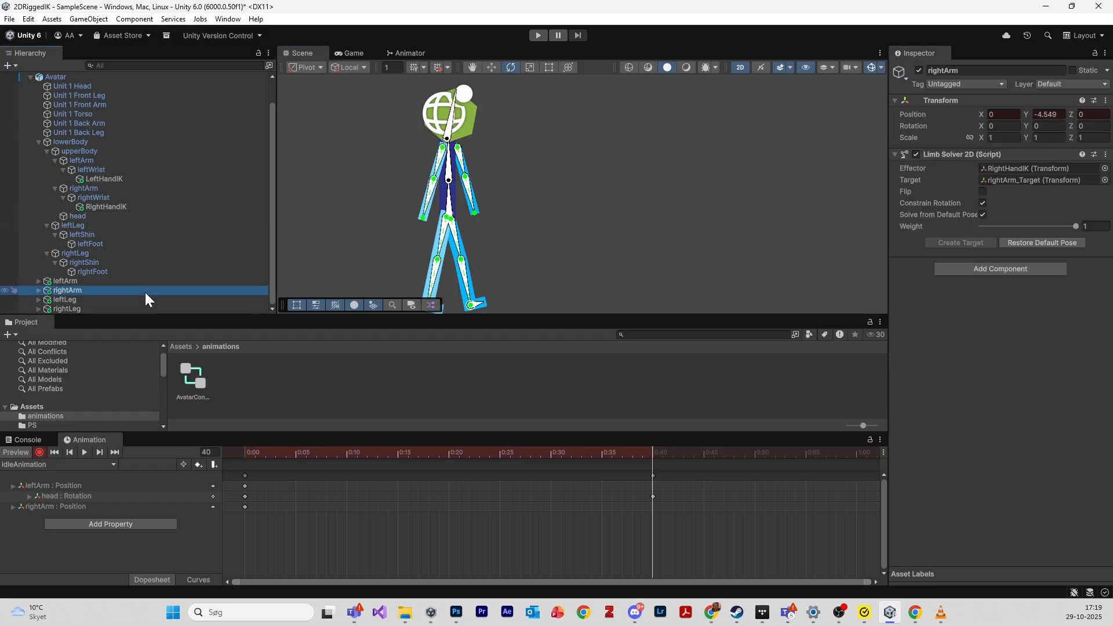
{"action": "left_click", "coordinate": [128, 282], "text": "ctrl"}
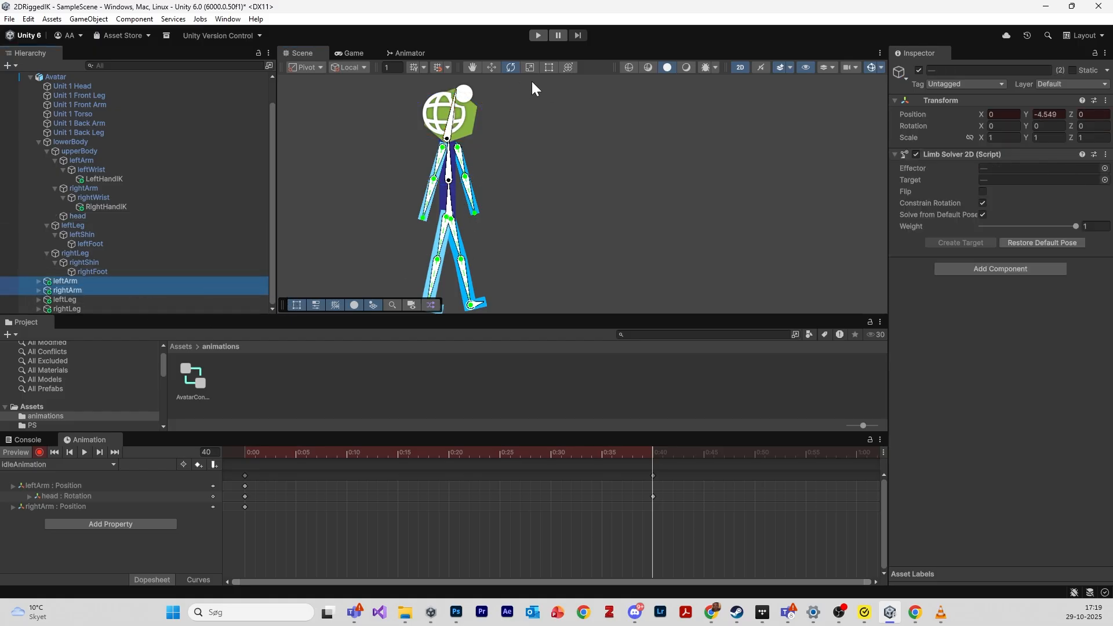
{"action": "left_click", "coordinate": [491, 67]}
{"action": "scroll", "coordinate": [441, 250], "scroll_direction": "down", "scroll_amount": 5}
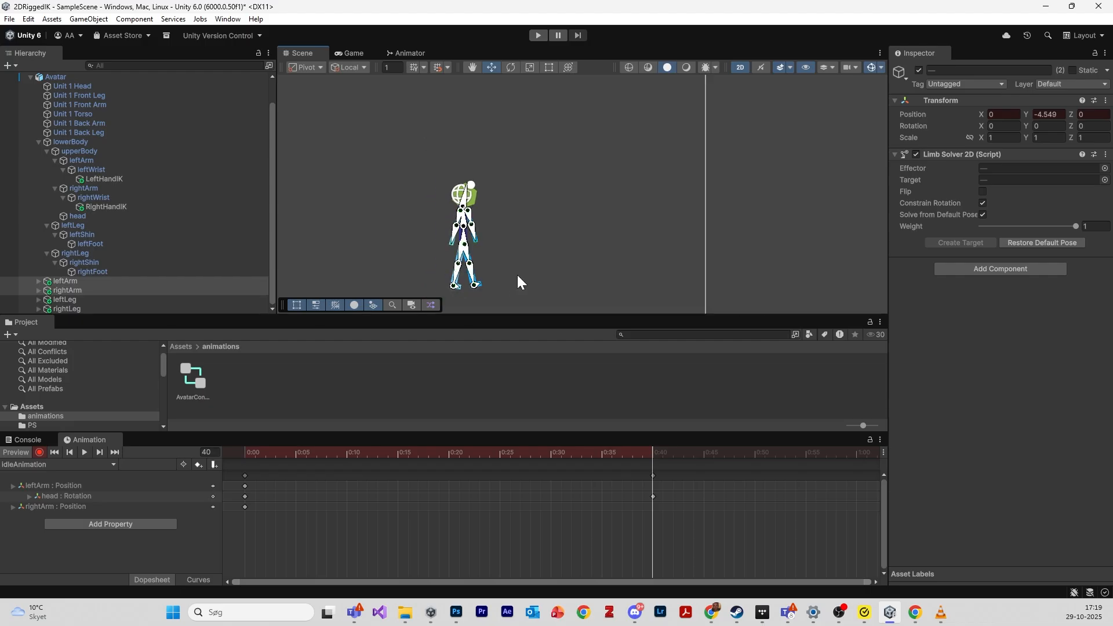
{"action": "left_click_drag", "start_coordinate": [462, 259], "coordinate": [466, 193]}
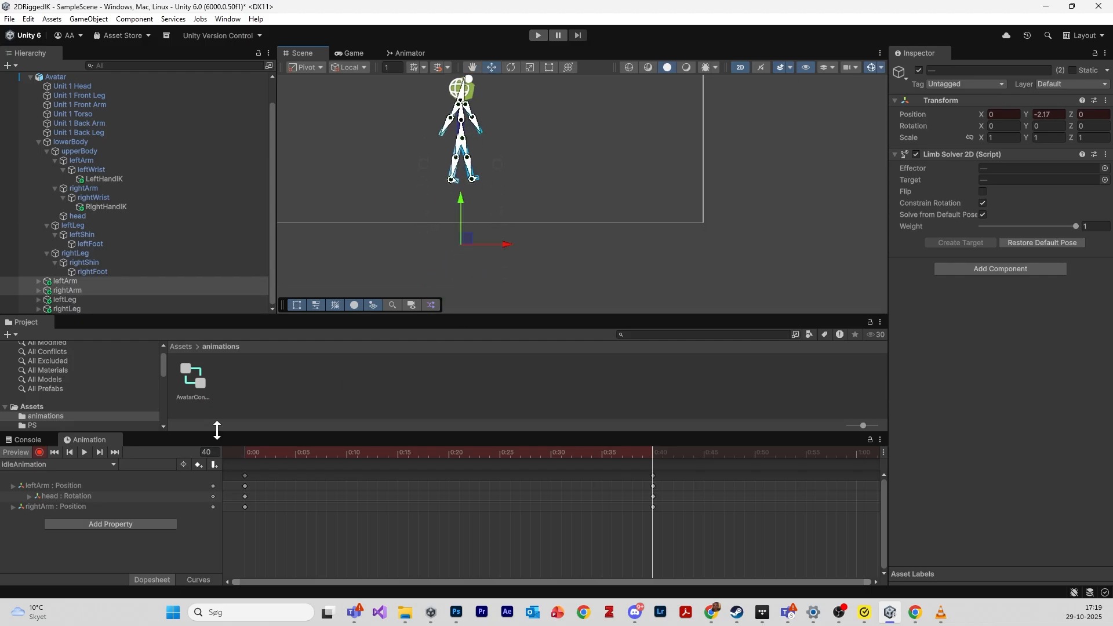
{"action": "left_click", "coordinate": [84, 452]}
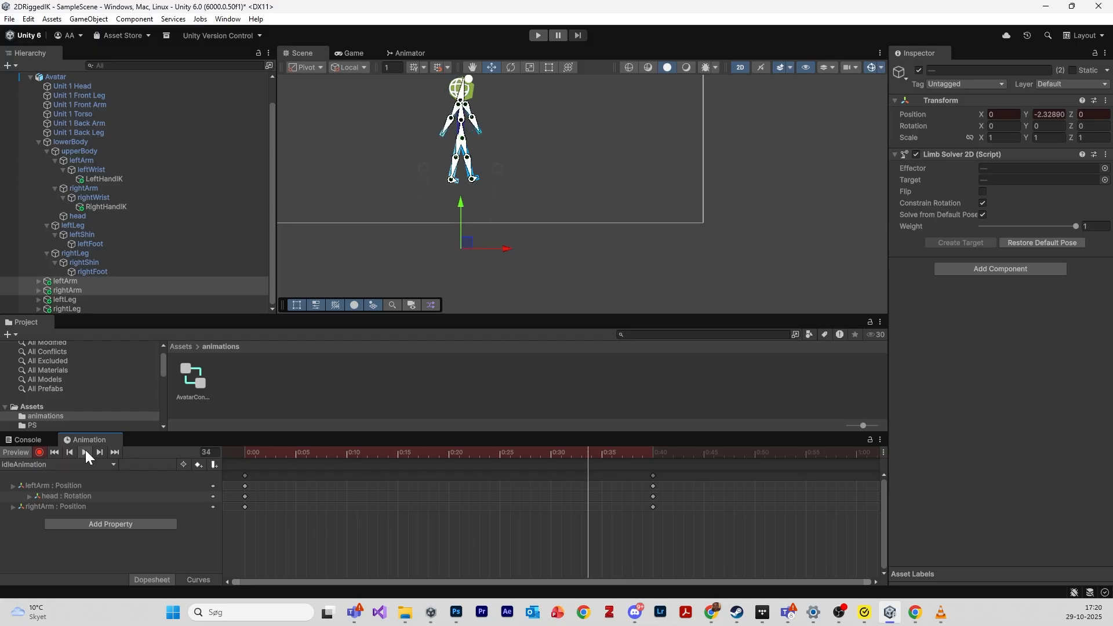
- Shift the frame 40 keyframes to frame 30, and copy all frame 0 keyframes to frame 60
{"action": "left_click_drag", "start_coordinate": [674, 544], "coordinate": [552, 477]}
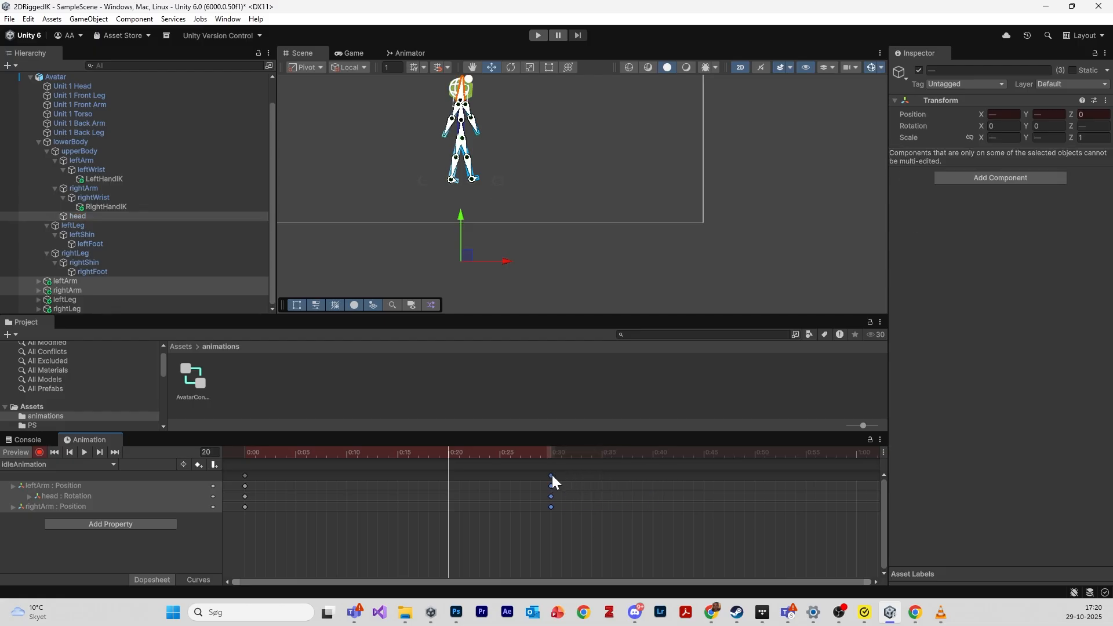
{"action": "left_click_drag", "start_coordinate": [267, 545], "coordinate": [226, 471], "text": "shift"}
{"action": "left_click", "coordinate": [864, 454]}
{"action": "left_click_drag", "start_coordinate": [274, 531], "coordinate": [239, 472]}
{"action": "right_click", "coordinate": [254, 476]}
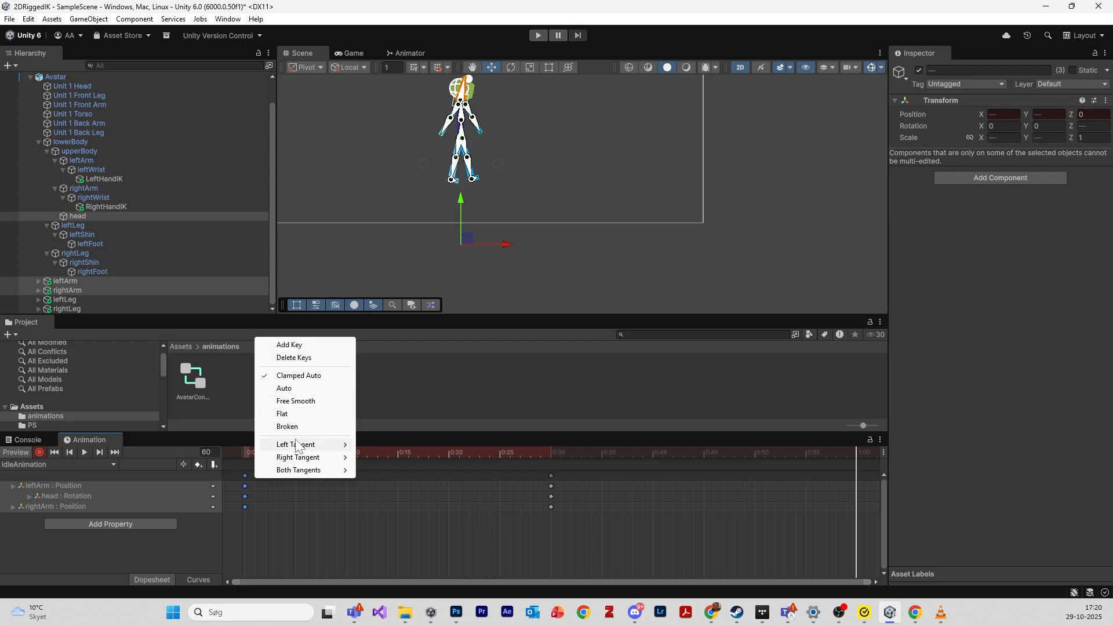
{"action": "left_click", "coordinate": [271, 537]}
{"action": "left_click_drag", "start_coordinate": [265, 554], "coordinate": [222, 457]}
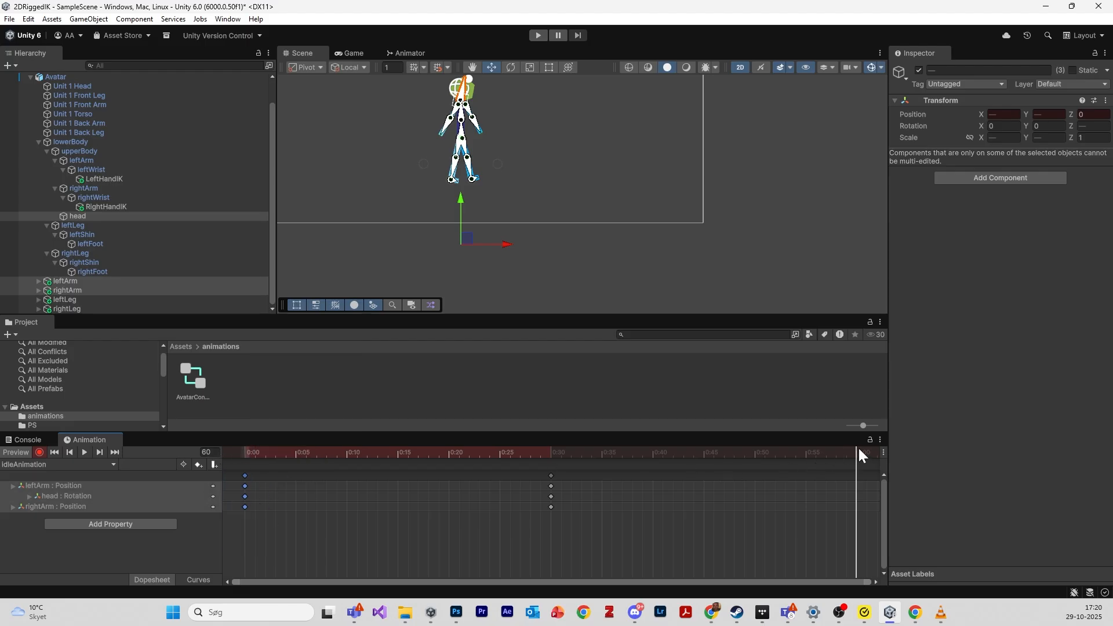
{"action": "left_click_drag", "start_coordinate": [856, 454], "coordinate": [860, 453]}
{"action": "key", "text": "ctrl+v"}
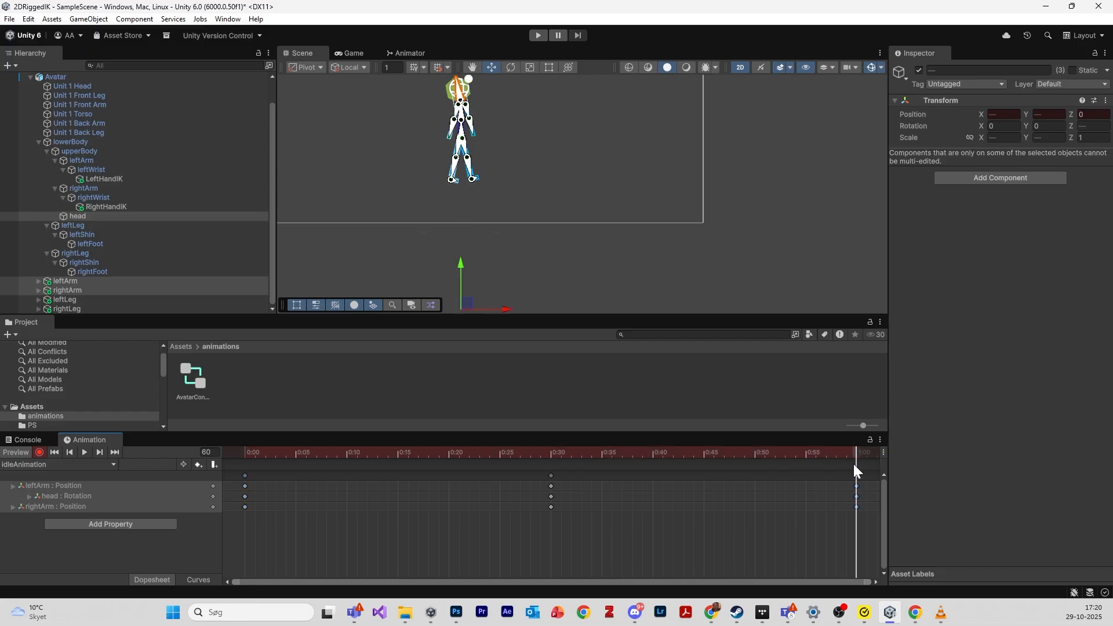
- Play back idleAnimation from frame 0 with the selected bones framed in the Scene view
{"action": "left_click", "coordinate": [246, 452]}
{"action": "key", "text": "f"}
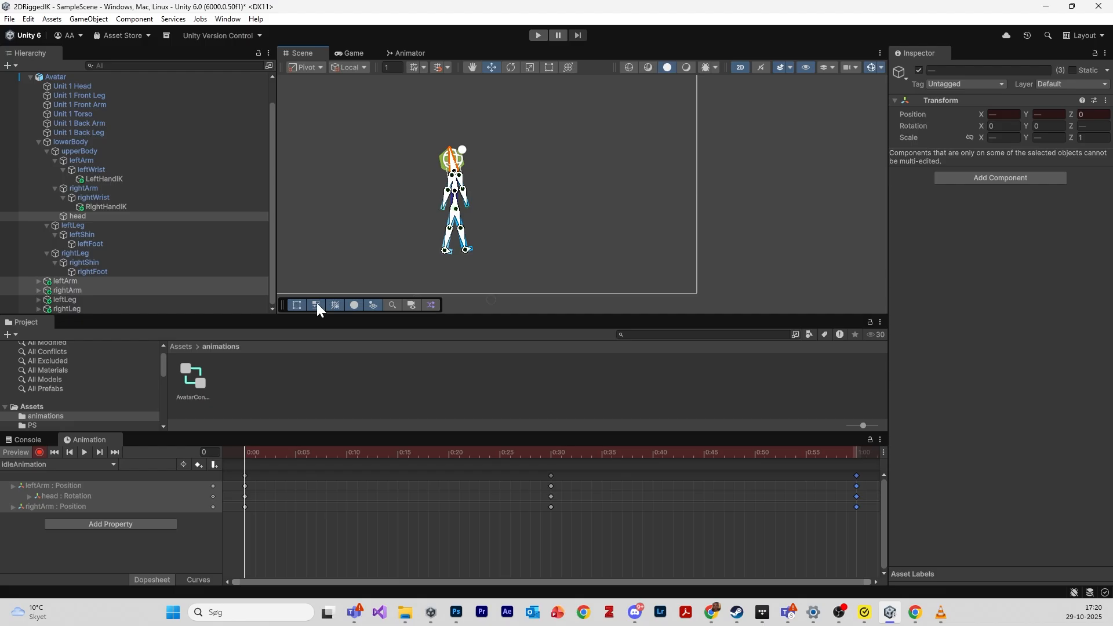
{"action": "left_click", "coordinate": [84, 452]}
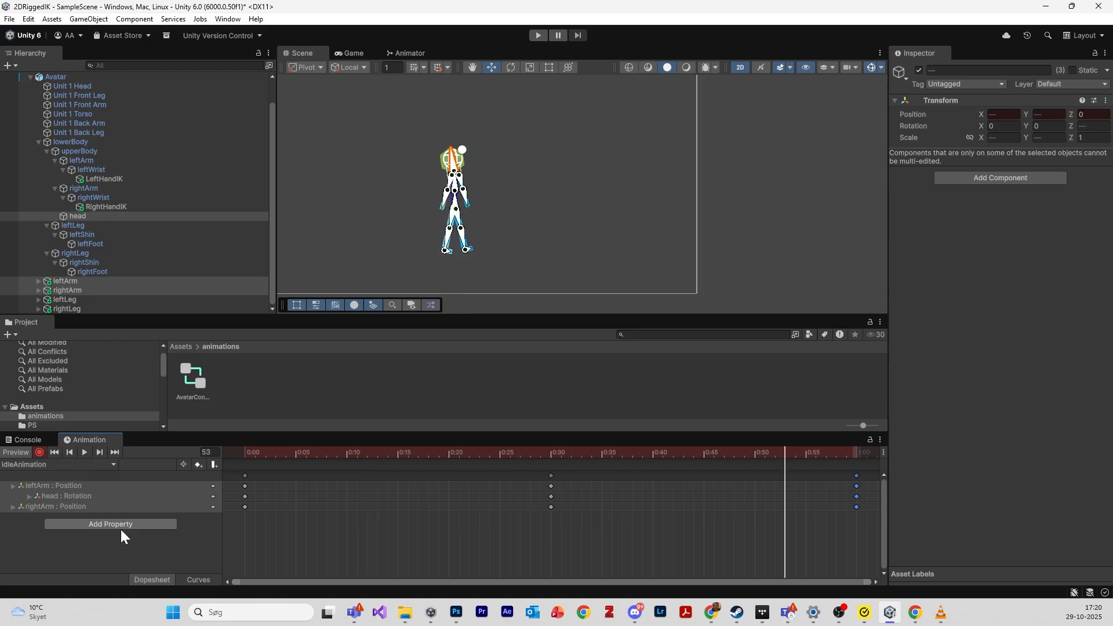
- Create a new animation clip named walkRight for the Avatar in the Assets/PS folder
{"action": "left_click", "coordinate": [120, 524]}
{"action": "left_click", "coordinate": [83, 464]}
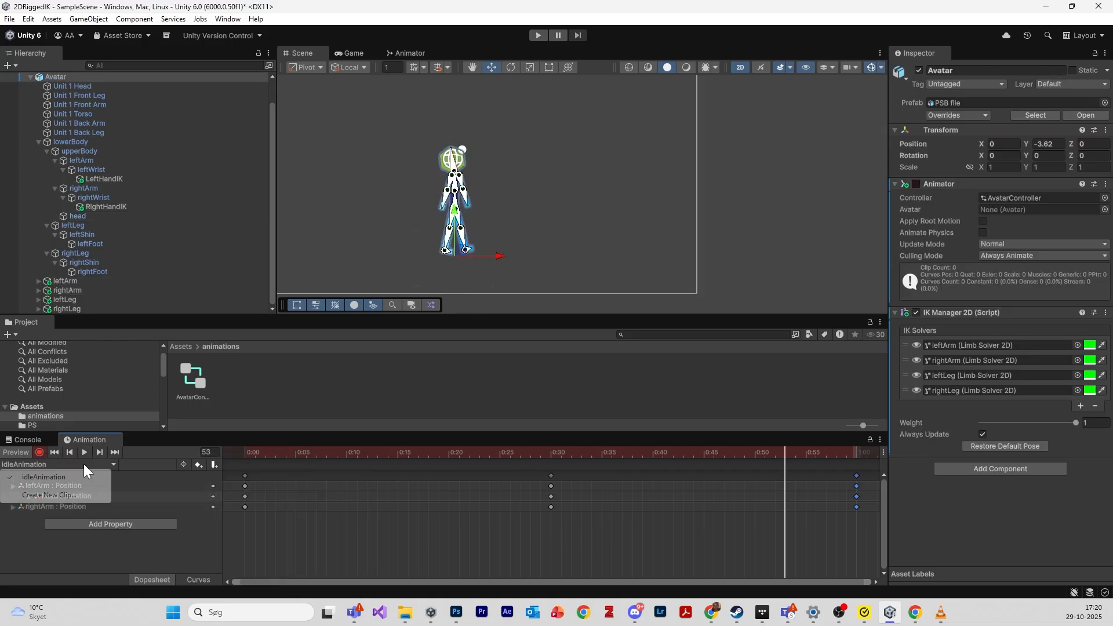
{"action": "left_click", "coordinate": [79, 495]}
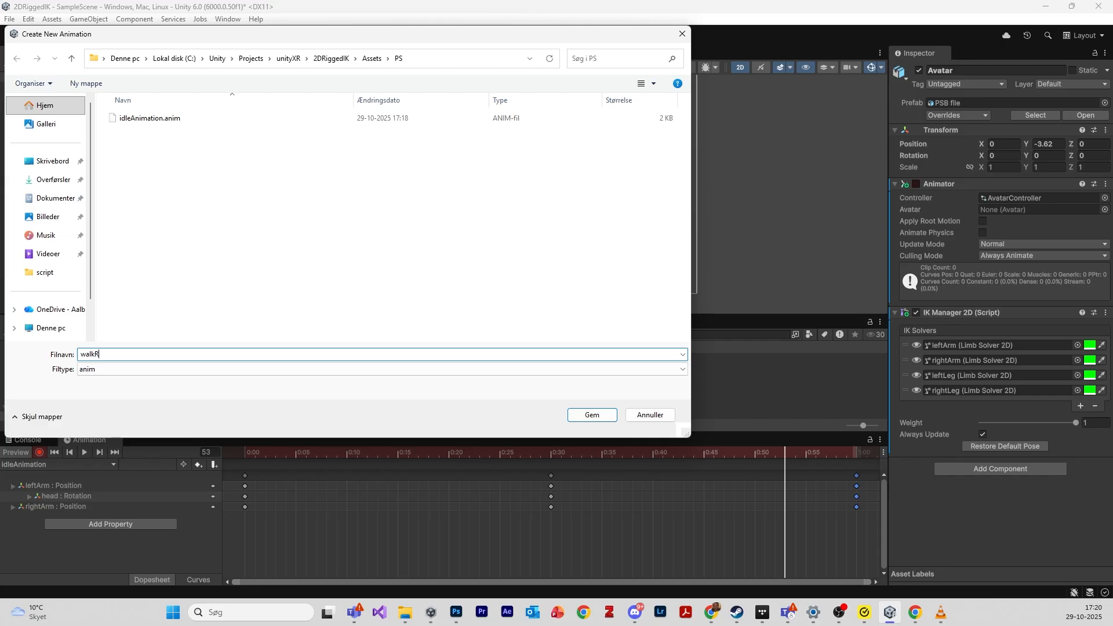
{"action": "type", "text": "Right"}
{"action": "left_click", "coordinate": [589, 415]}
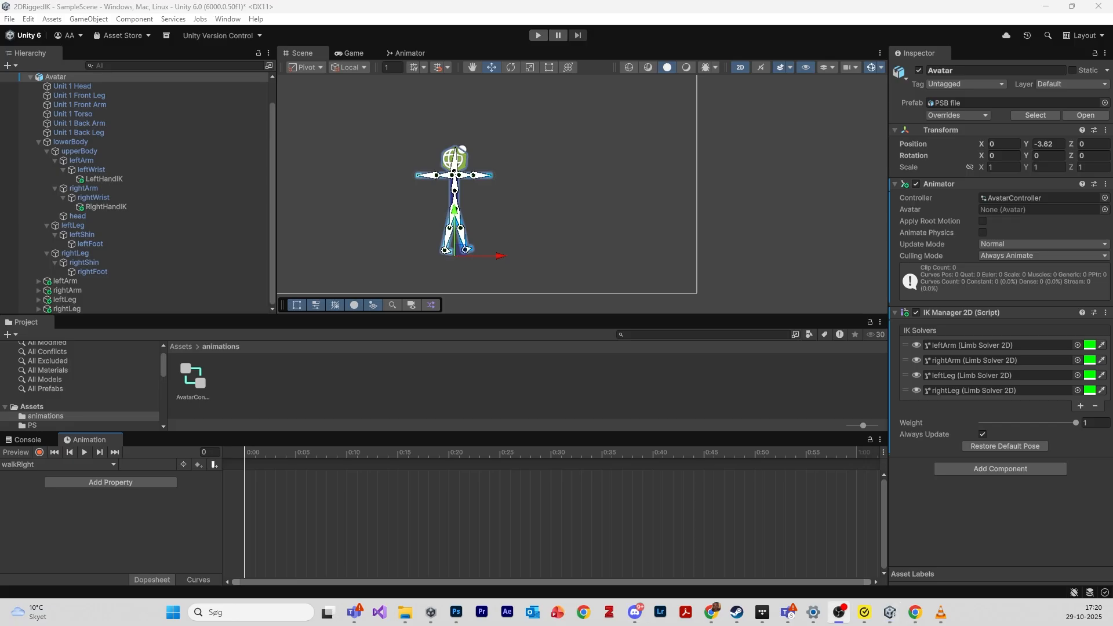
- Start recording walkRight and key the leftLeg solver at frame 0, shifted to X about 0.09
{"action": "left_click", "coordinate": [187, 396]}
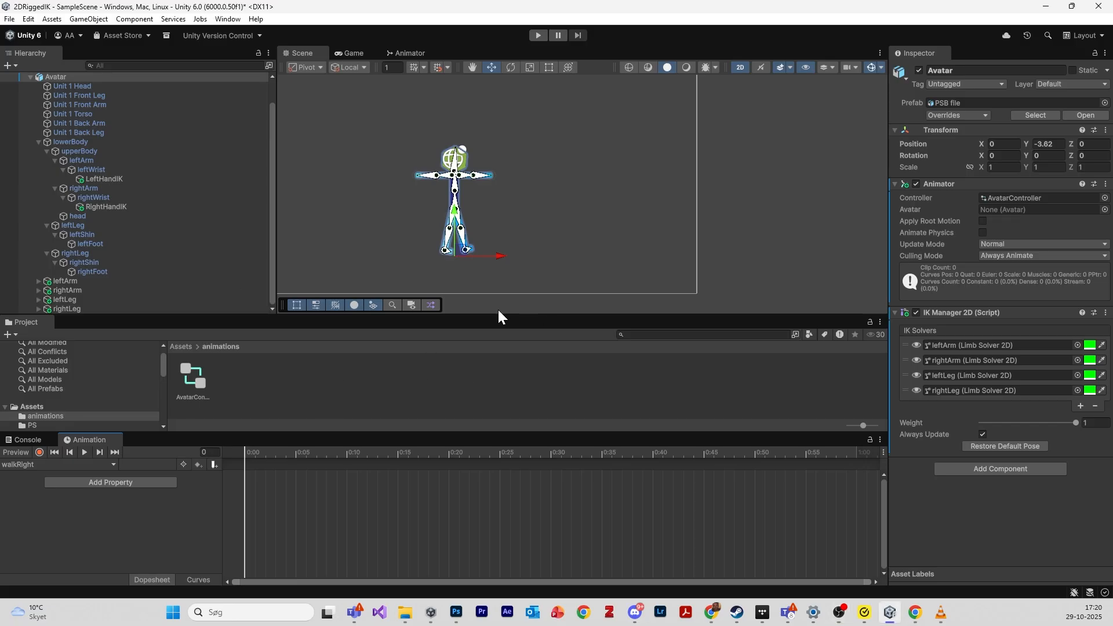
{"action": "left_click", "coordinate": [127, 299]}
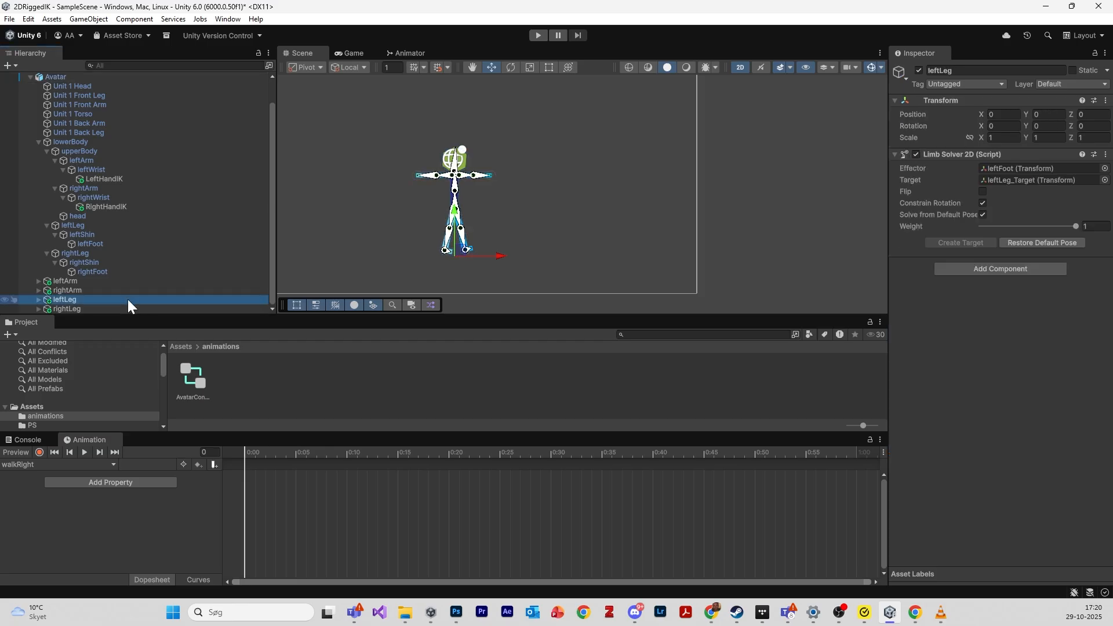
{"action": "left_click", "coordinate": [127, 309]}
{"action": "left_click", "coordinate": [121, 299]}
{"action": "mouse_move", "coordinate": [496, 256]}
{"action": "left_mouse_down"}
{"action": "mouse_move", "coordinate": [509, 252]}
{"action": "mouse_move", "coordinate": [486, 252]}
{"action": "mouse_move", "coordinate": [499, 260]}
{"action": "left_mouse_up"}
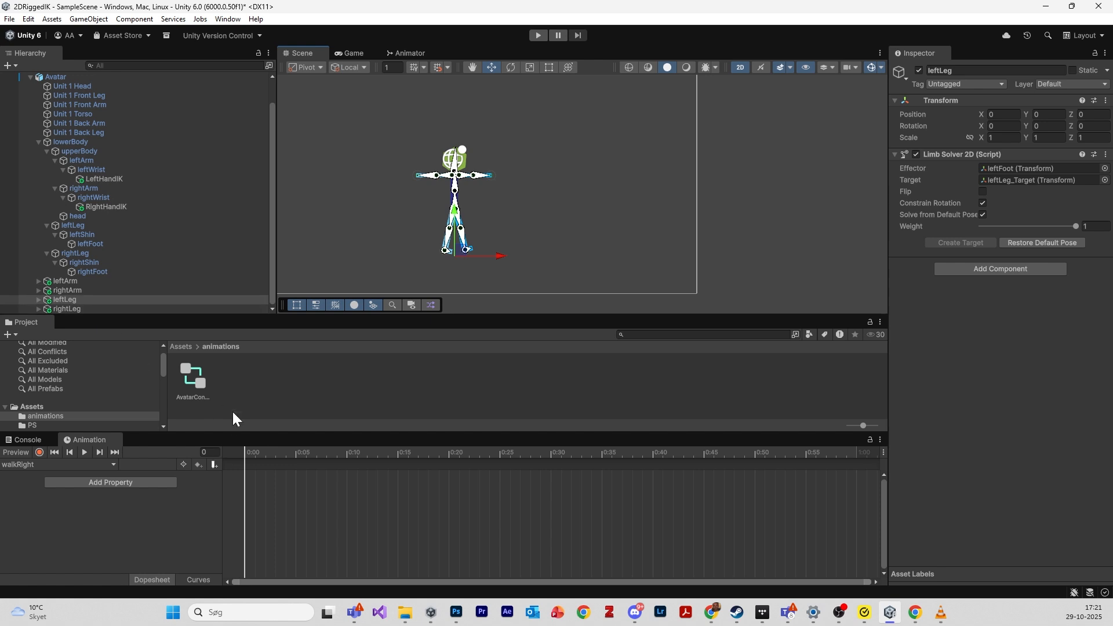
{"action": "left_click_drag", "start_coordinate": [245, 450], "coordinate": [216, 452]}
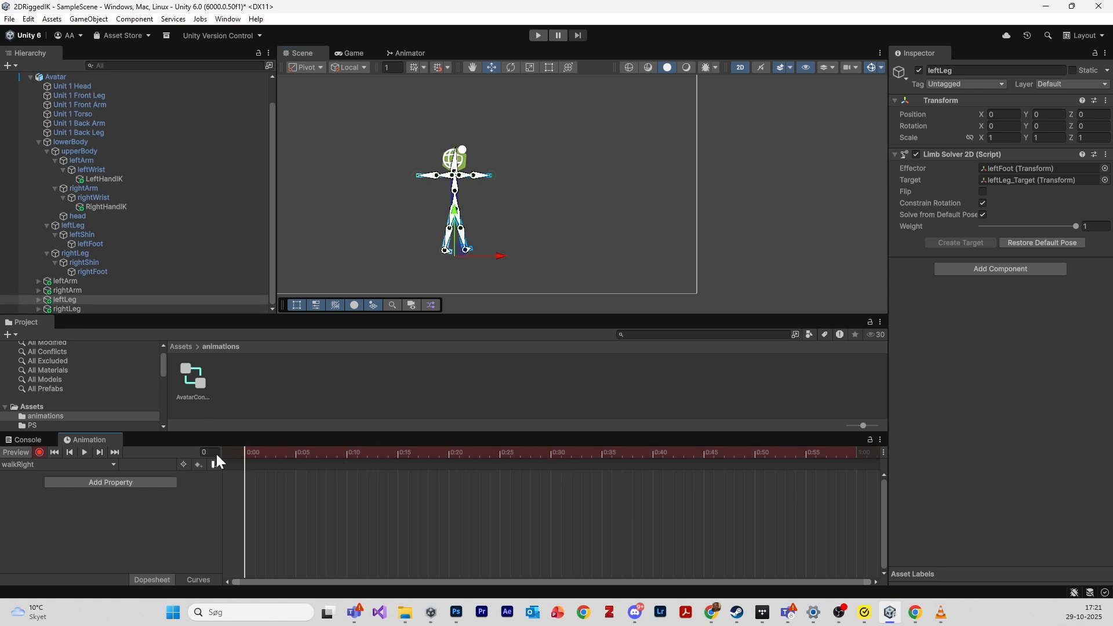
{"action": "left_click_drag", "start_coordinate": [499, 254], "coordinate": [502, 256]}
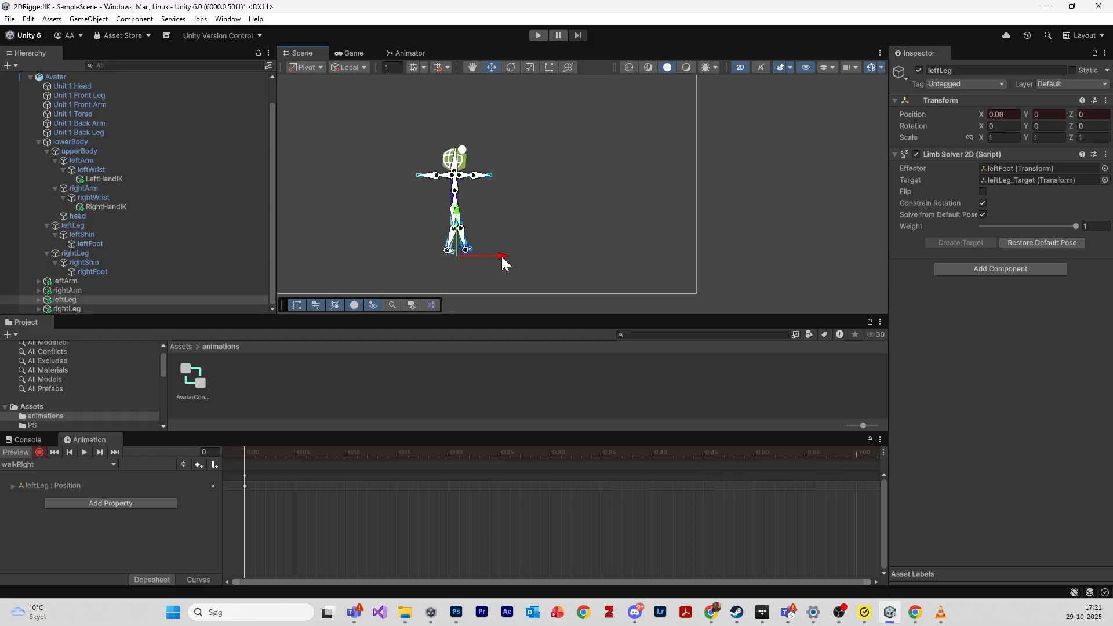
- Record the leftArm and rightArm solvers lowered together to Y about -3.78 at frame 0
{"action": "left_click", "coordinate": [118, 308]}
{"action": "left_click", "coordinate": [120, 290]}
{"action": "left_click", "coordinate": [120, 281], "text": "ctrl"}
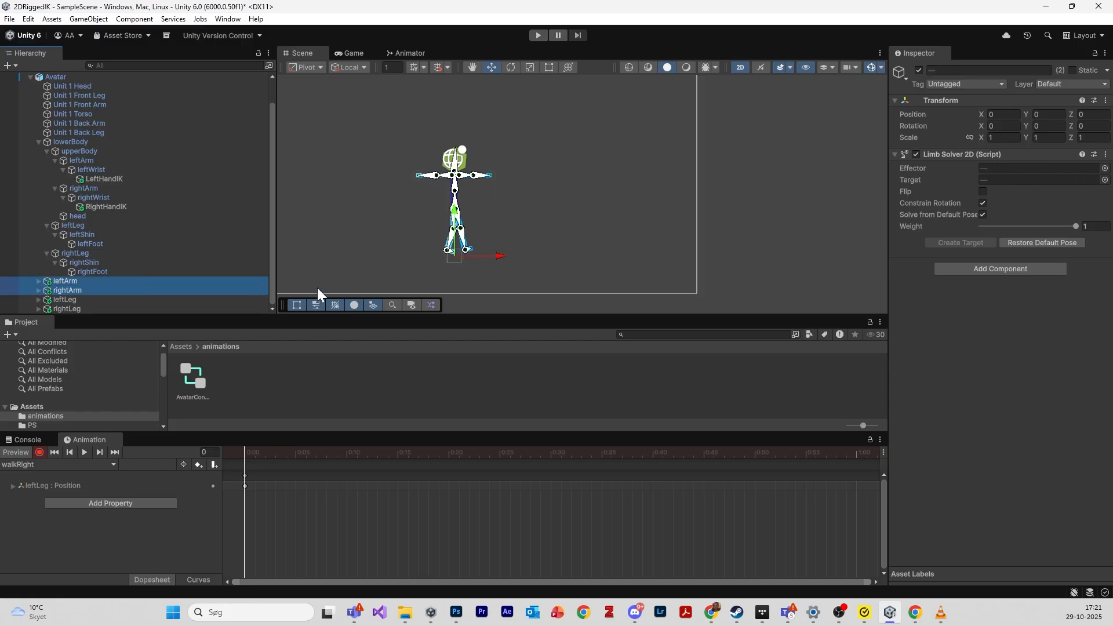
{"action": "left_click_drag", "start_coordinate": [456, 221], "coordinate": [458, 312]}
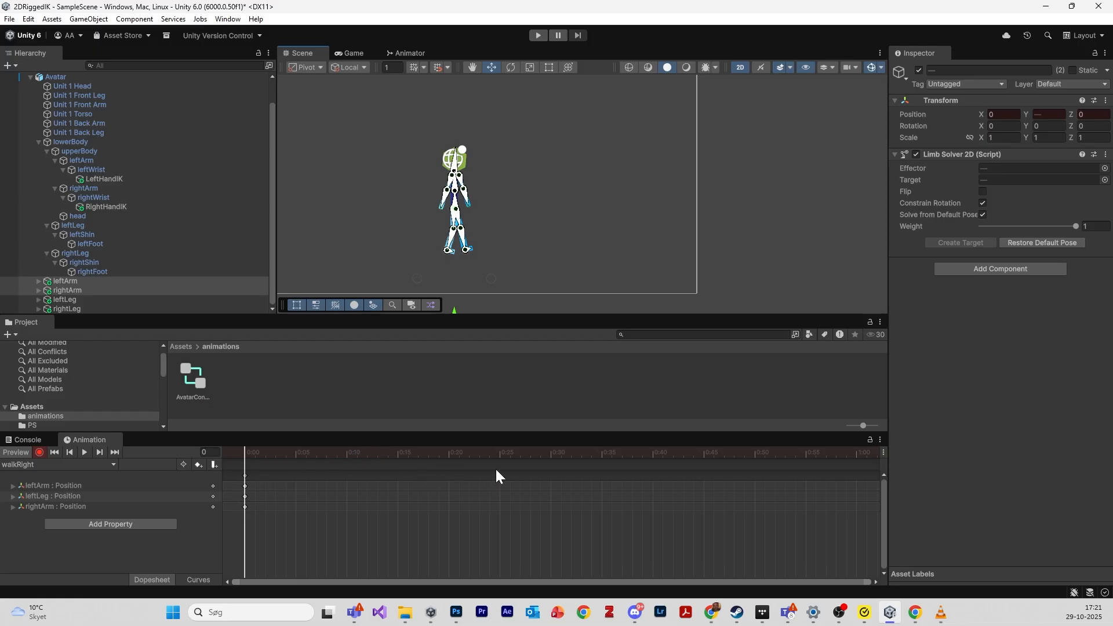
- Record a frame 30 stride with the leftLeg solver shifted backward and the rightLeg solver at X 0.34, Y 0.7
{"action": "left_click", "coordinate": [551, 453]}
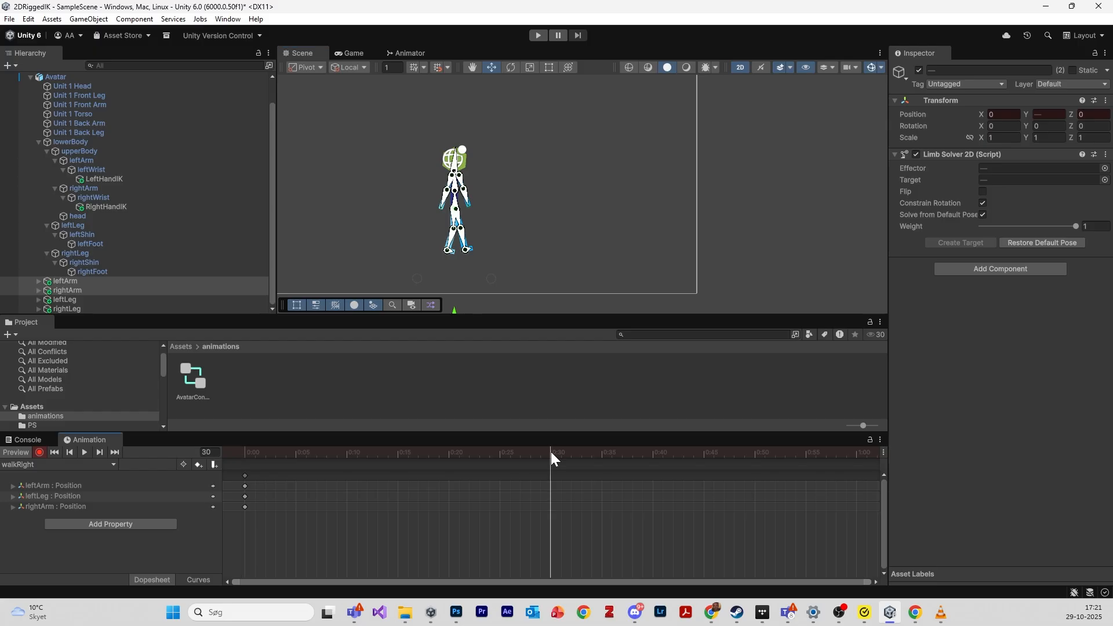
{"action": "left_click", "coordinate": [92, 299]}
{"action": "mouse_move", "coordinate": [496, 256]}
{"action": "left_mouse_down"}
{"action": "mouse_move", "coordinate": [492, 266]}
{"action": "mouse_move", "coordinate": [505, 268]}
{"action": "mouse_move", "coordinate": [485, 272]}
{"action": "mouse_move", "coordinate": [504, 251]}
{"action": "left_mouse_up"}
{"action": "left_click", "coordinate": [130, 307]}
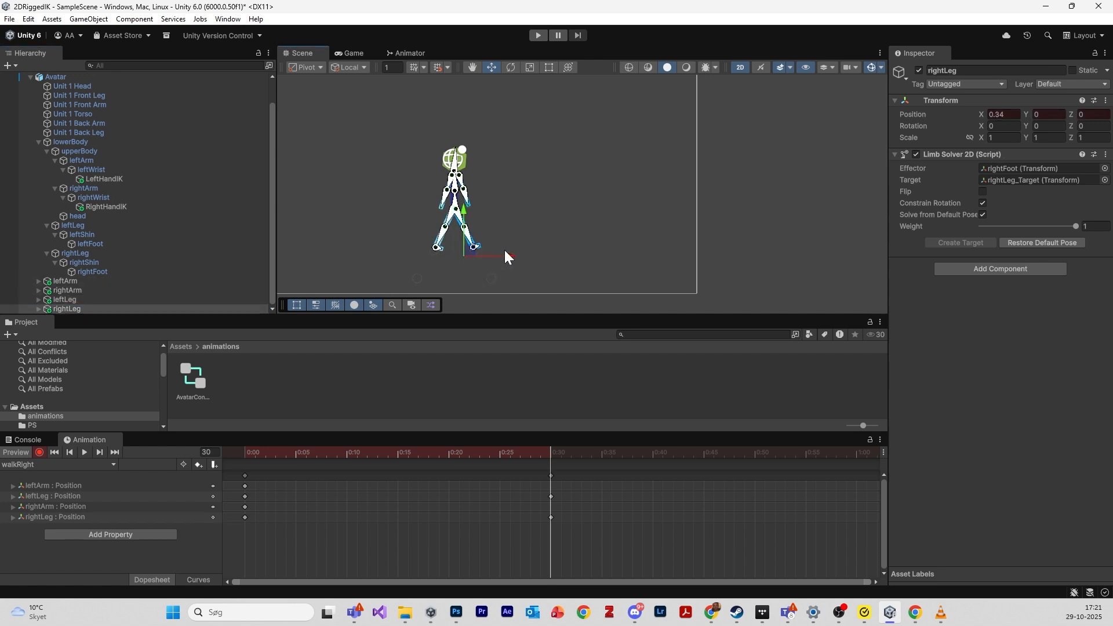
{"action": "left_click_drag", "start_coordinate": [465, 210], "coordinate": [468, 193]}
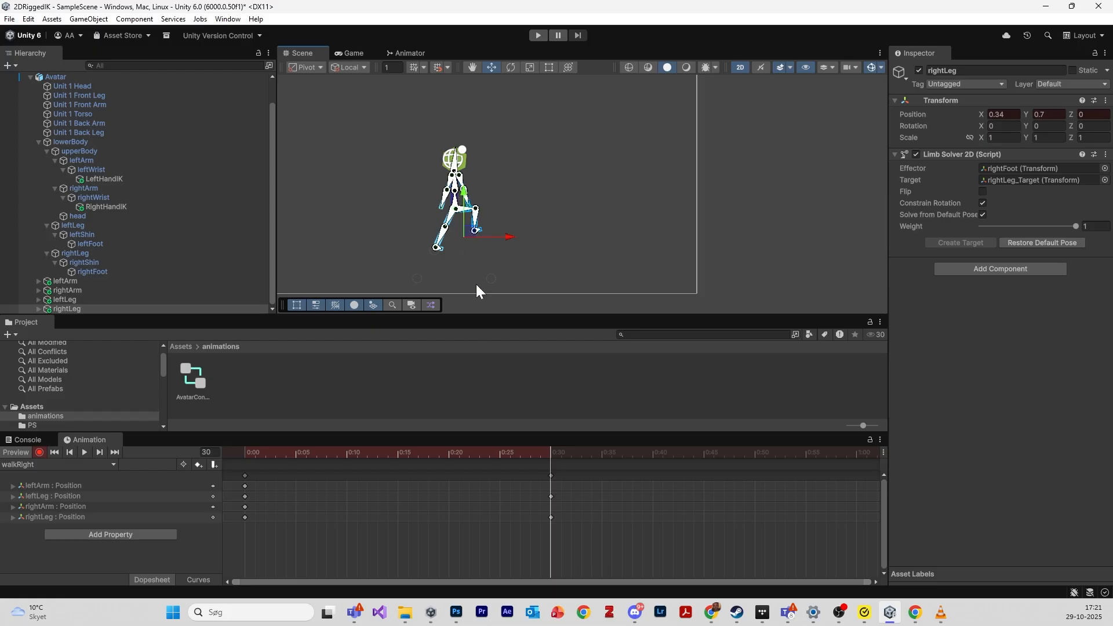
- Swing the arms apart at frame 30 by shifting the leftArm solver horizontally and the rightArm solver to X about 3.15
{"action": "left_click", "coordinate": [119, 282]}
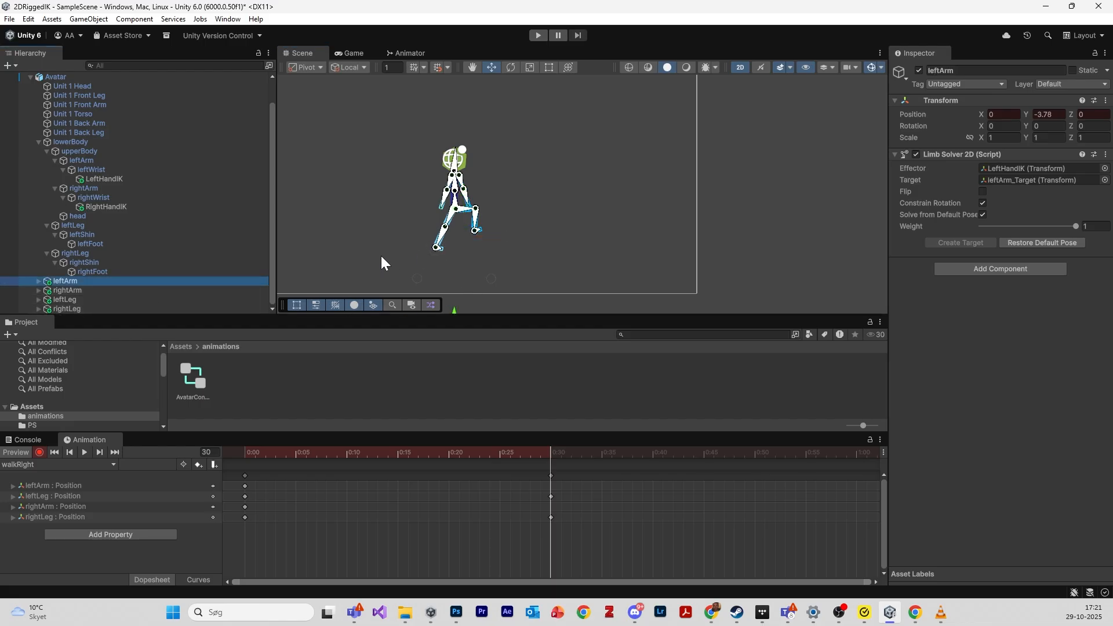
{"action": "middle_click_drag", "start_coordinate": [371, 280], "coordinate": [350, 203]}
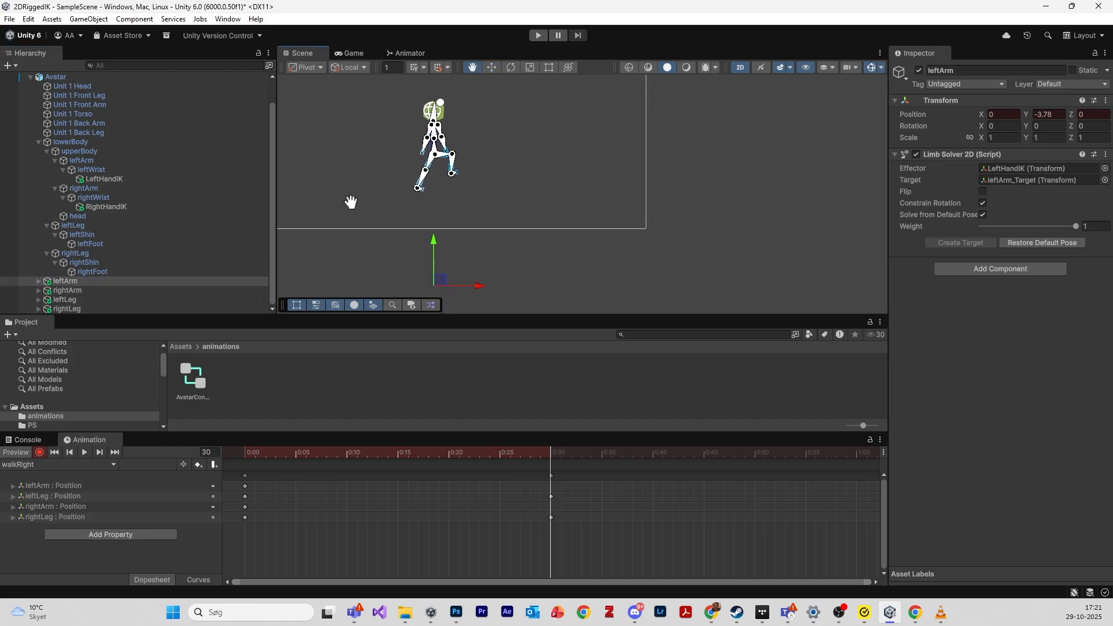
{"action": "left_click", "coordinate": [468, 279]}
{"action": "left_click", "coordinate": [139, 281]}
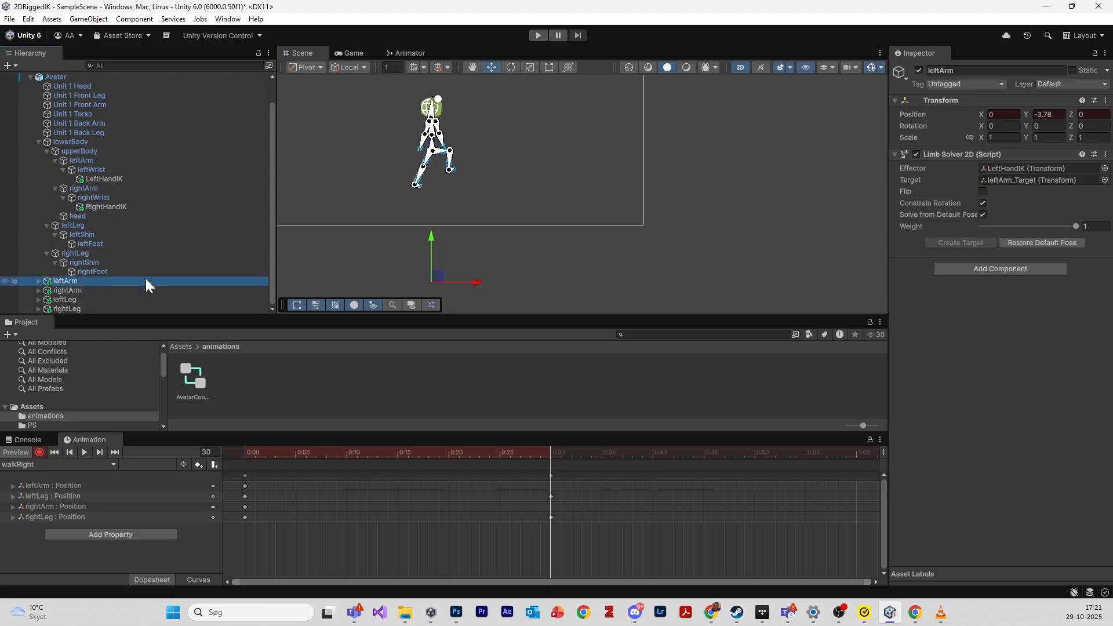
{"action": "left_click_drag", "start_coordinate": [483, 287], "coordinate": [554, 254]}
{"action": "left_click", "coordinate": [173, 291]}
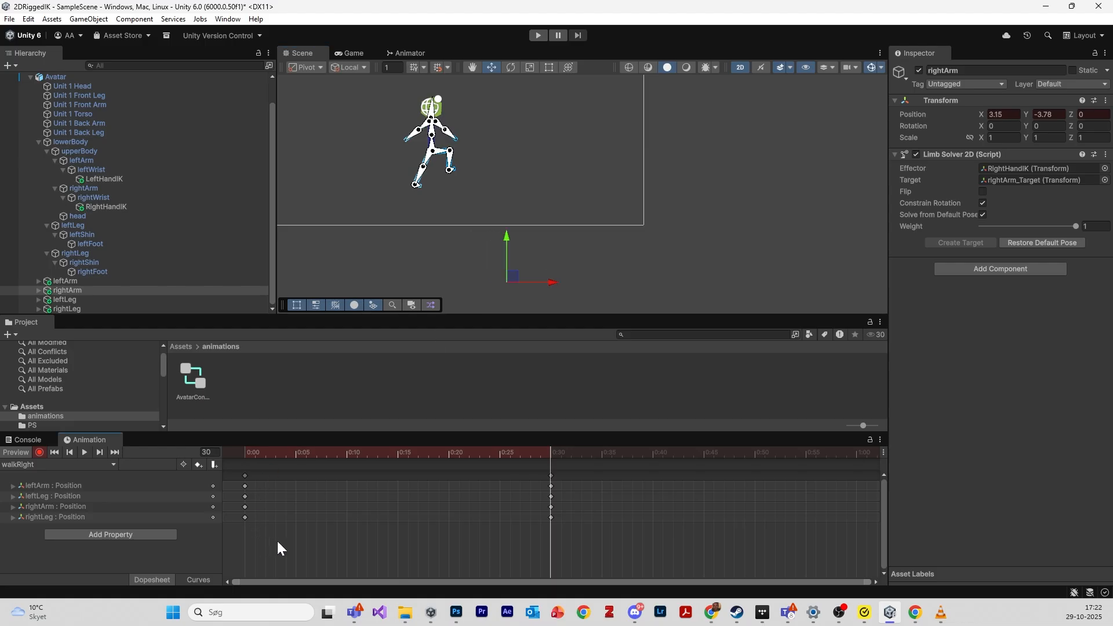
- Copy the frame 0 solver keyframes of walkRight to frame 60 to close the walk cycle, and preview the clip's playback
{"action": "left_click_drag", "start_coordinate": [276, 539], "coordinate": [231, 464]}
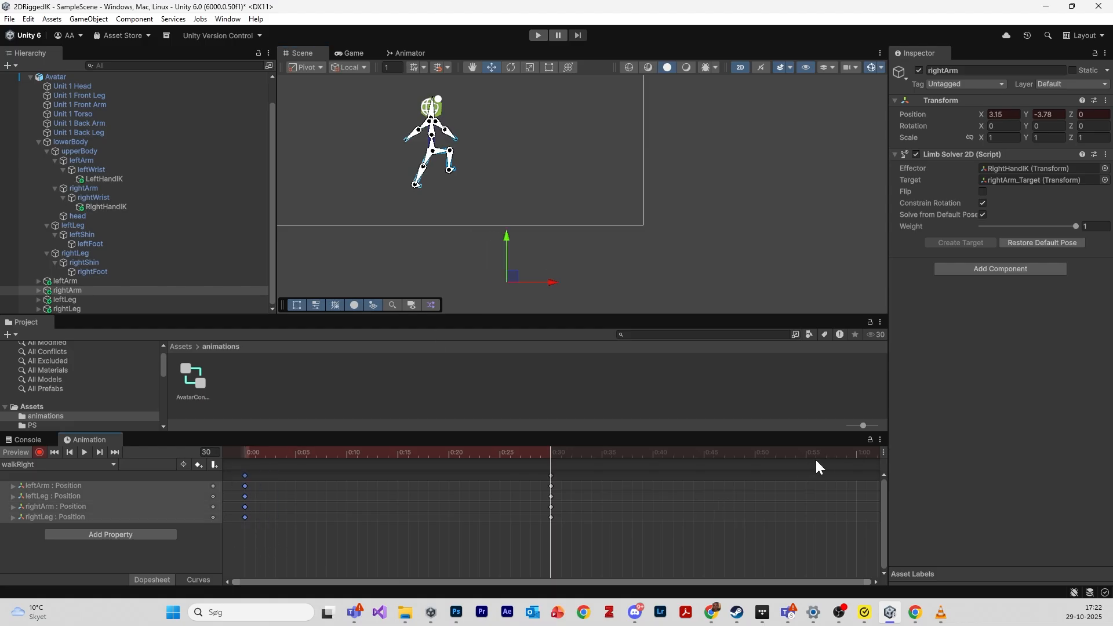
{"action": "left_click", "coordinate": [857, 453]}
{"action": "left_click_drag", "start_coordinate": [276, 543], "coordinate": [235, 468]}
{"action": "key", "text": "ctrl+v"}
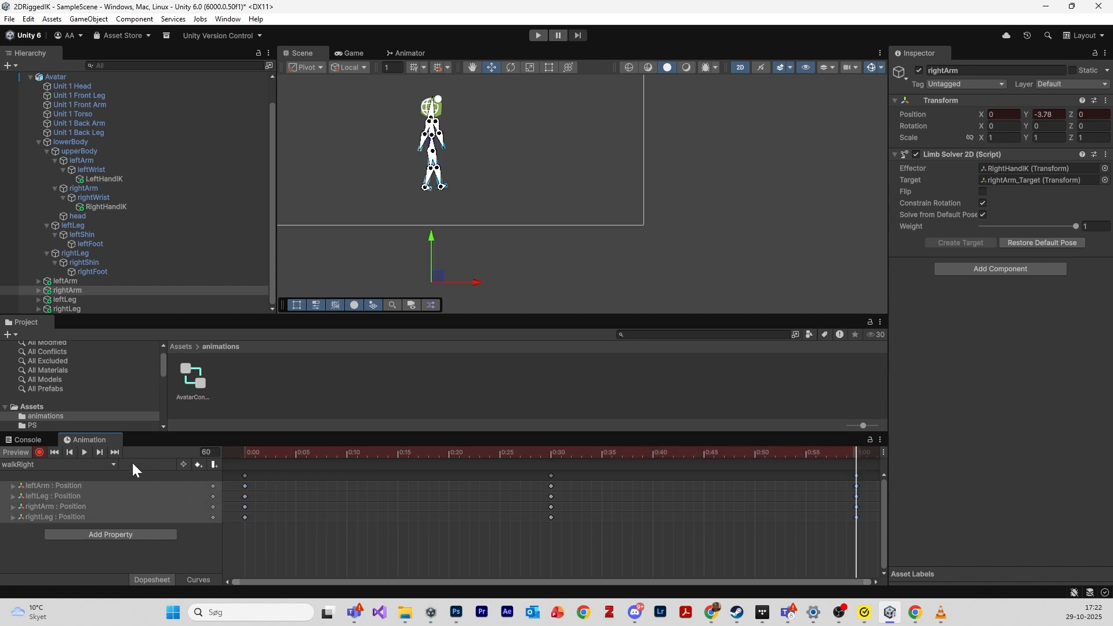
{"action": "left_click", "coordinate": [88, 450]}
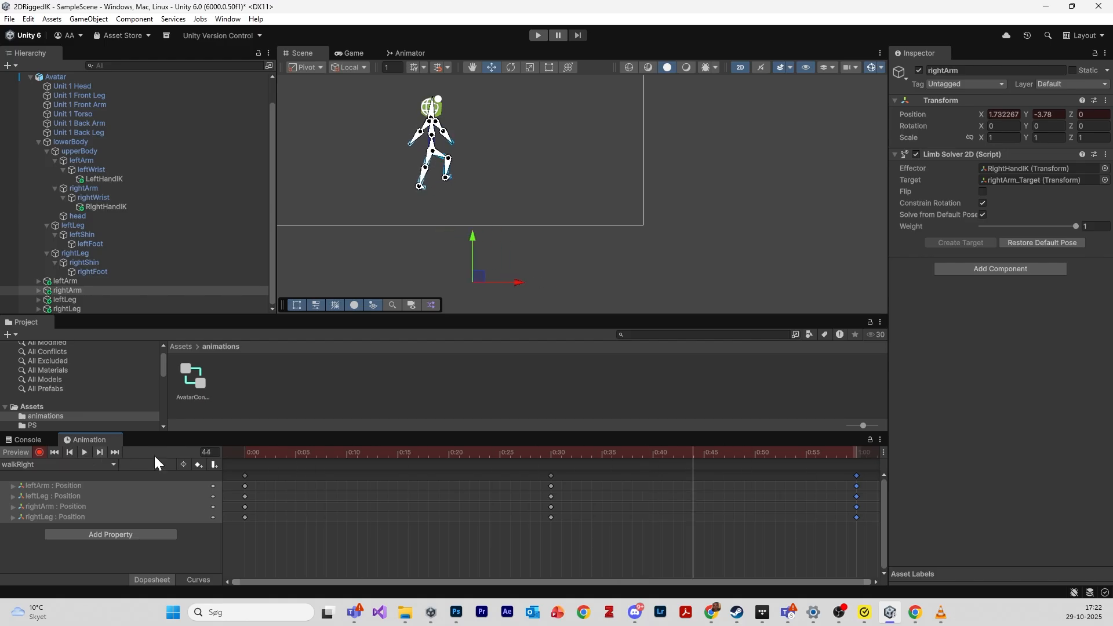
- Copy all of walkRight's arm and leg solver keyframes from frames 0, 30 and 60
{"action": "left_click", "coordinate": [859, 548]}
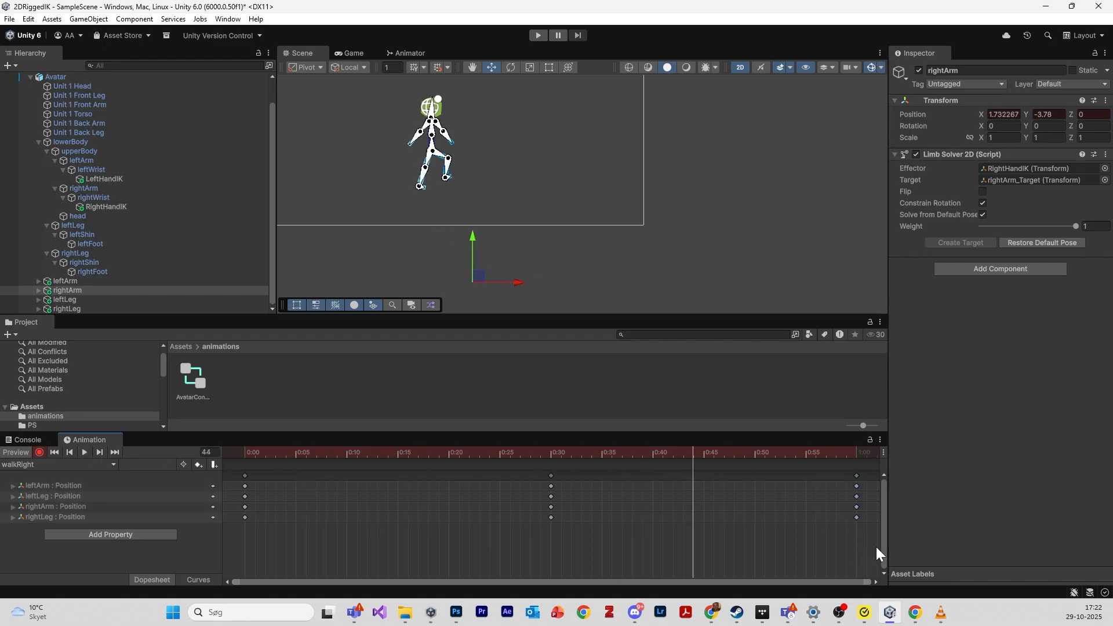
{"action": "left_click_drag", "start_coordinate": [878, 553], "coordinate": [234, 464]}
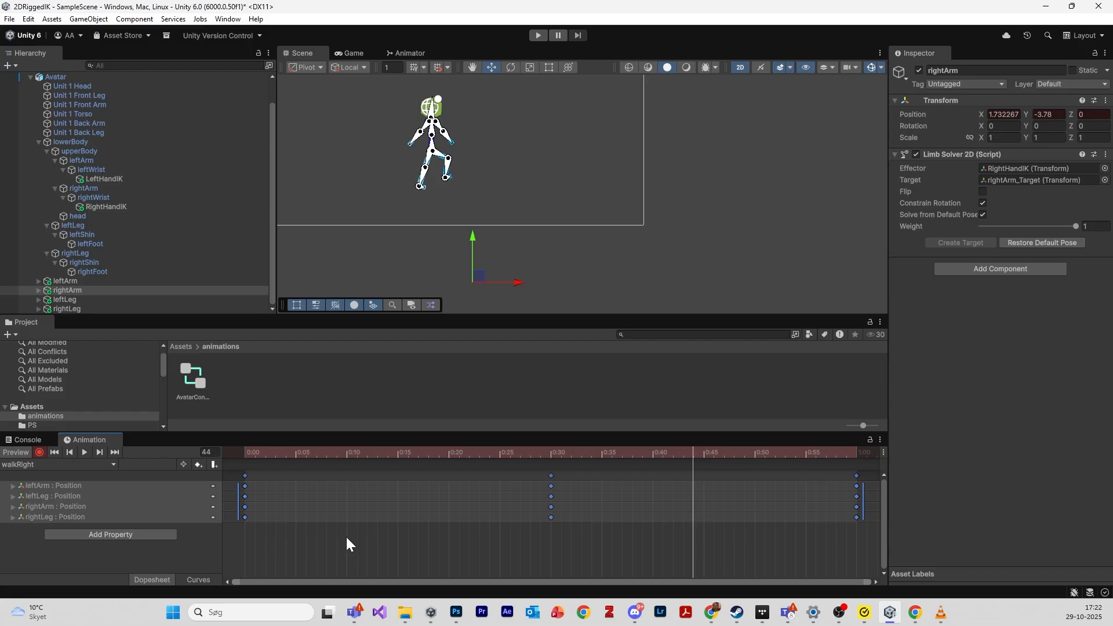
{"action": "left_click", "coordinate": [74, 464]}
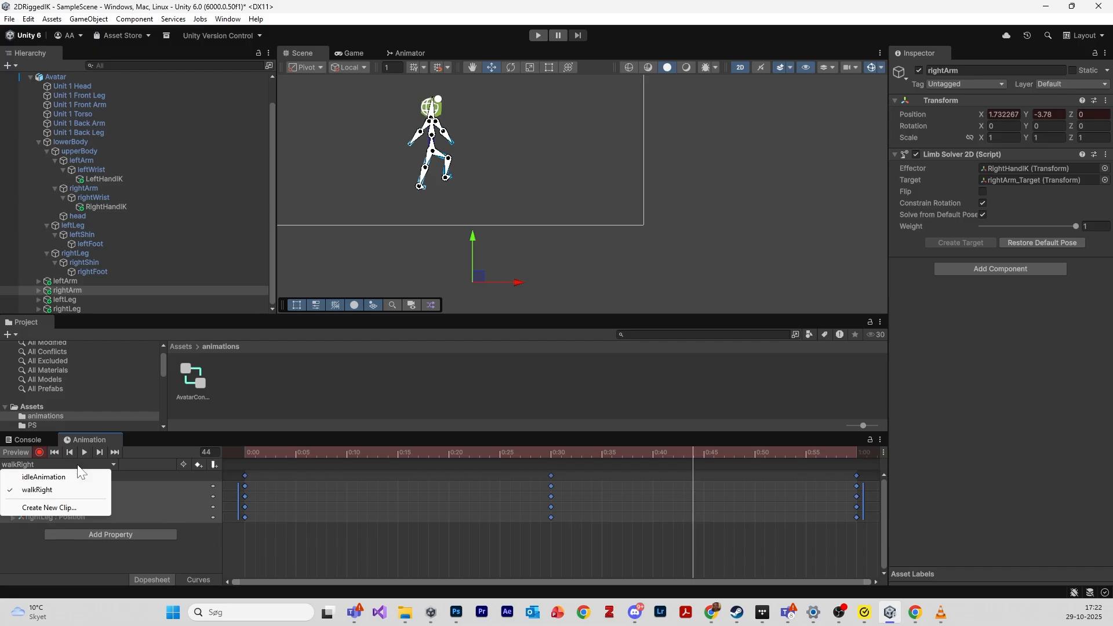
{"action": "left_click", "coordinate": [417, 573]}
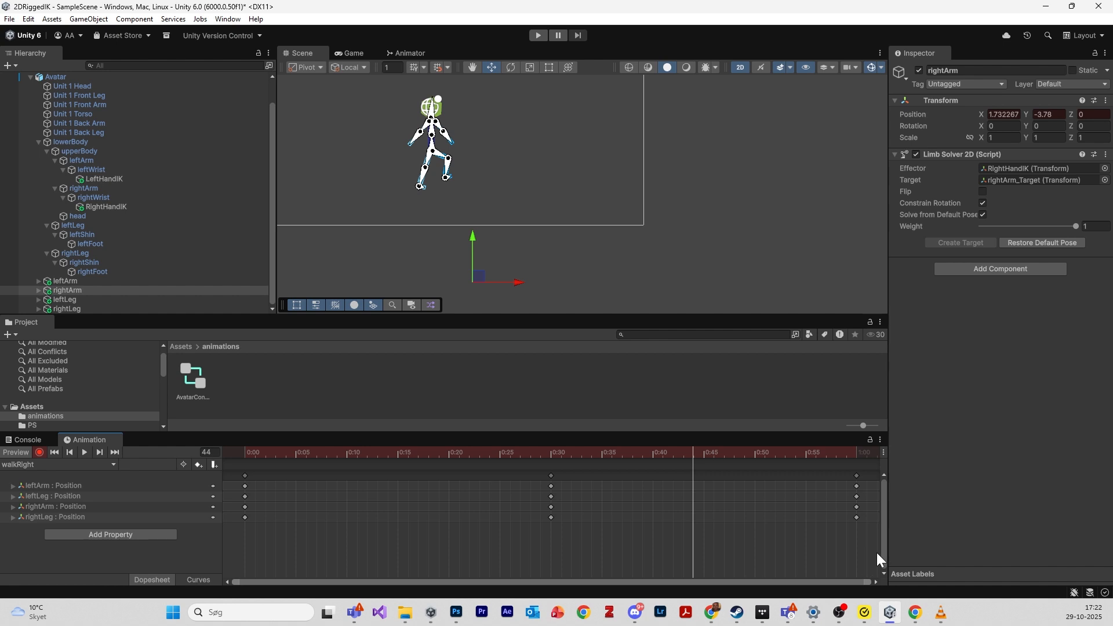
{"action": "left_click_drag", "start_coordinate": [877, 553], "coordinate": [240, 438]}
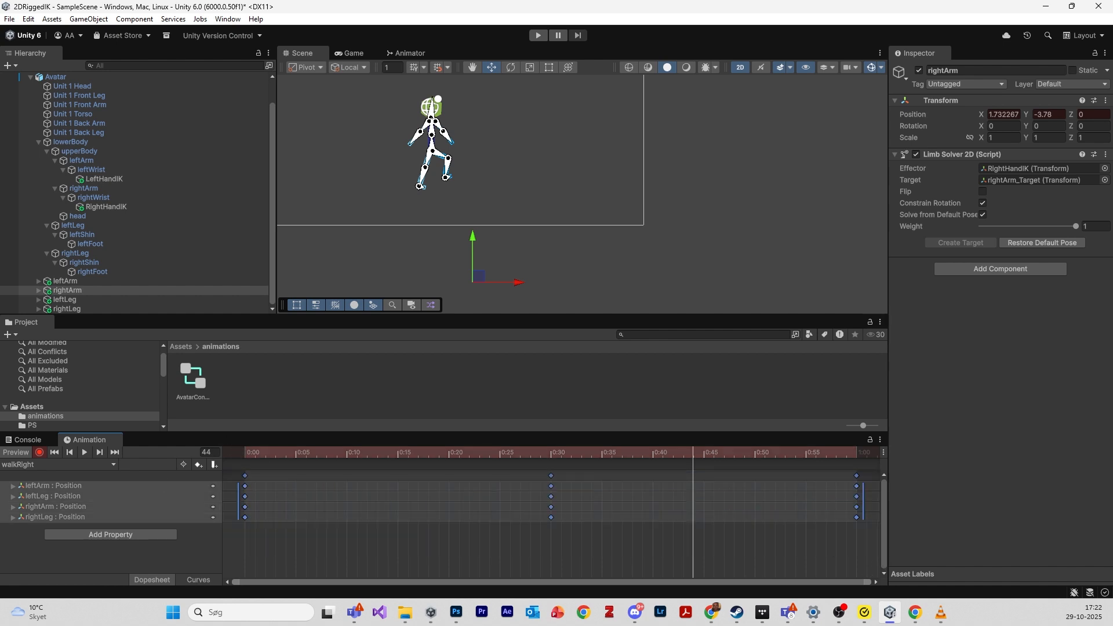
{"action": "left_click", "coordinate": [78, 463]}
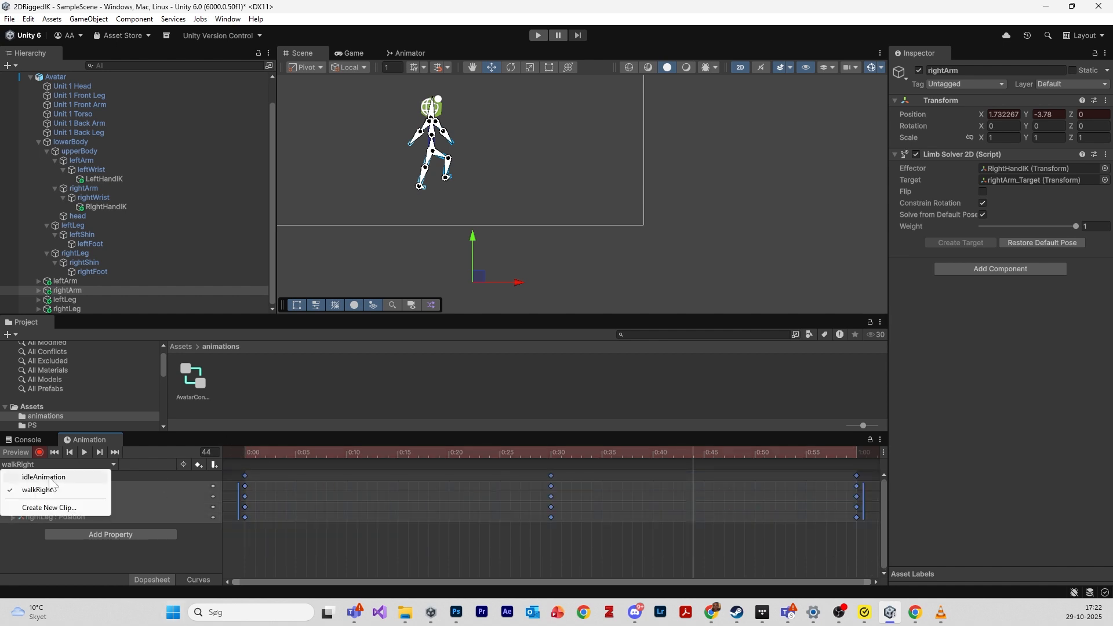
{"action": "left_click", "coordinate": [47, 507]}
{"action": "left_click", "coordinate": [650, 415]}
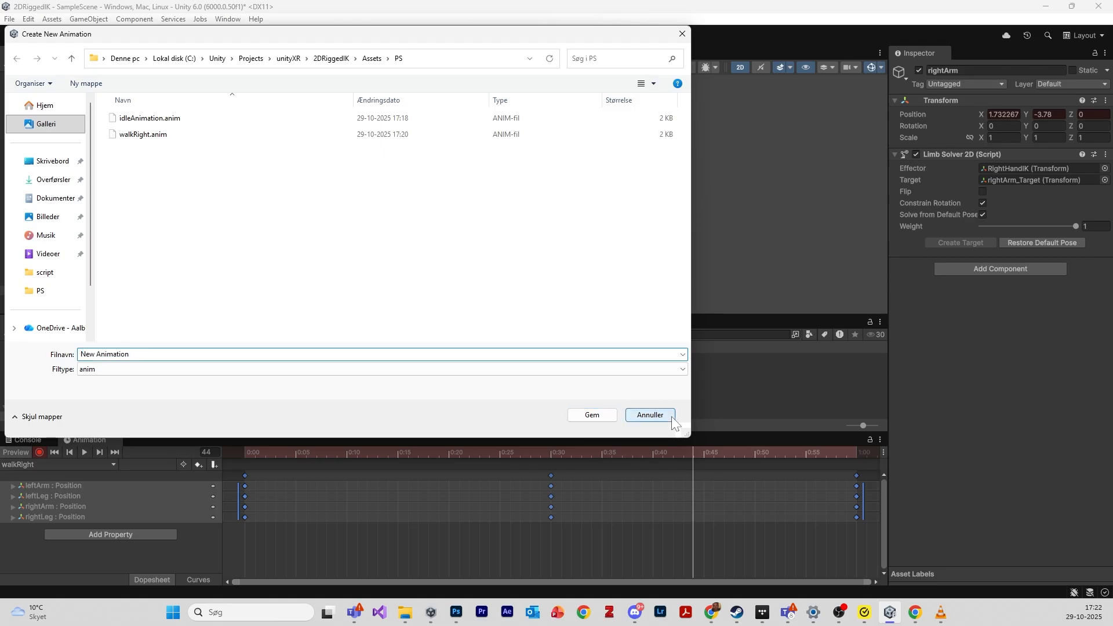
{"action": "left_click_drag", "start_coordinate": [862, 541], "coordinate": [204, 428]}
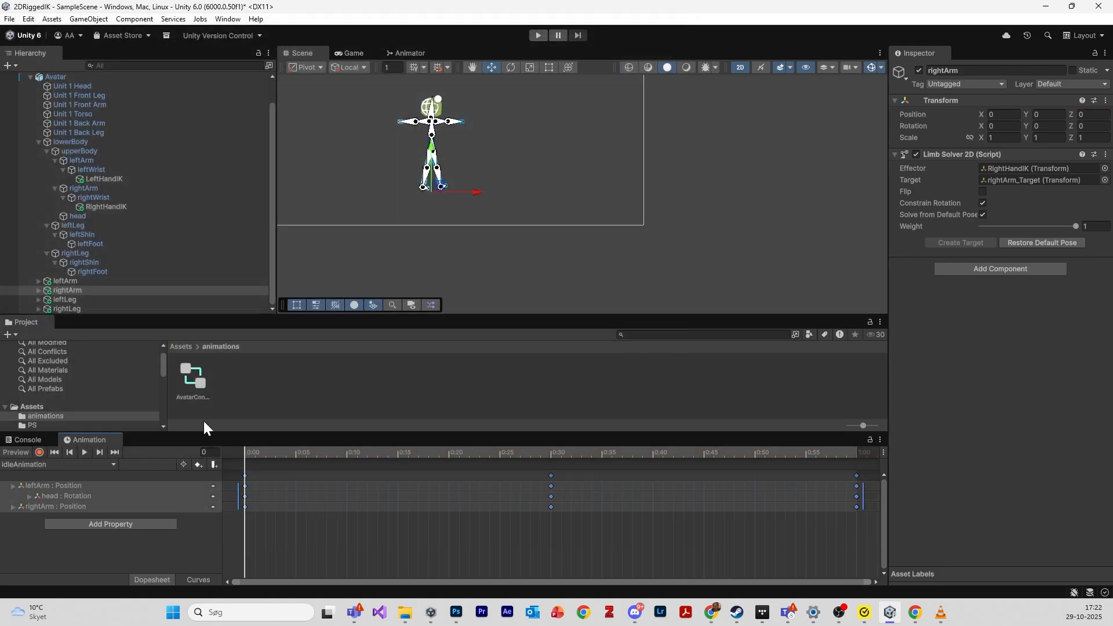
- Create a new animation clip named walkLeft and paste the copied walkRight keyframes into it
{"action": "left_click", "coordinate": [72, 462]}
{"action": "left_click", "coordinate": [62, 509]}
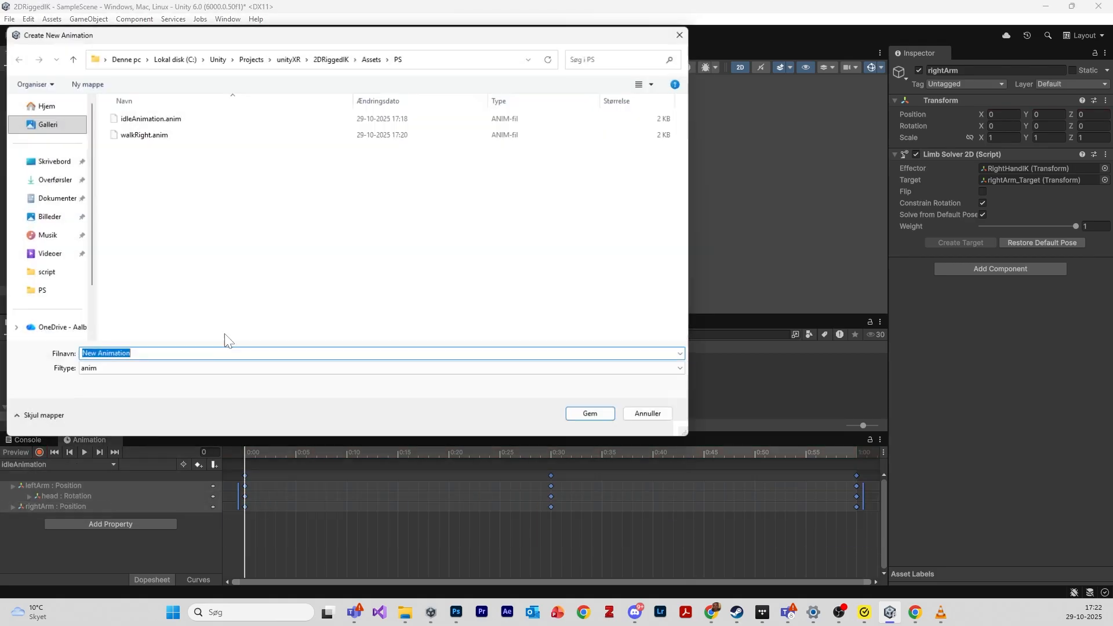
{"action": "type", "text": "walkLeft"}
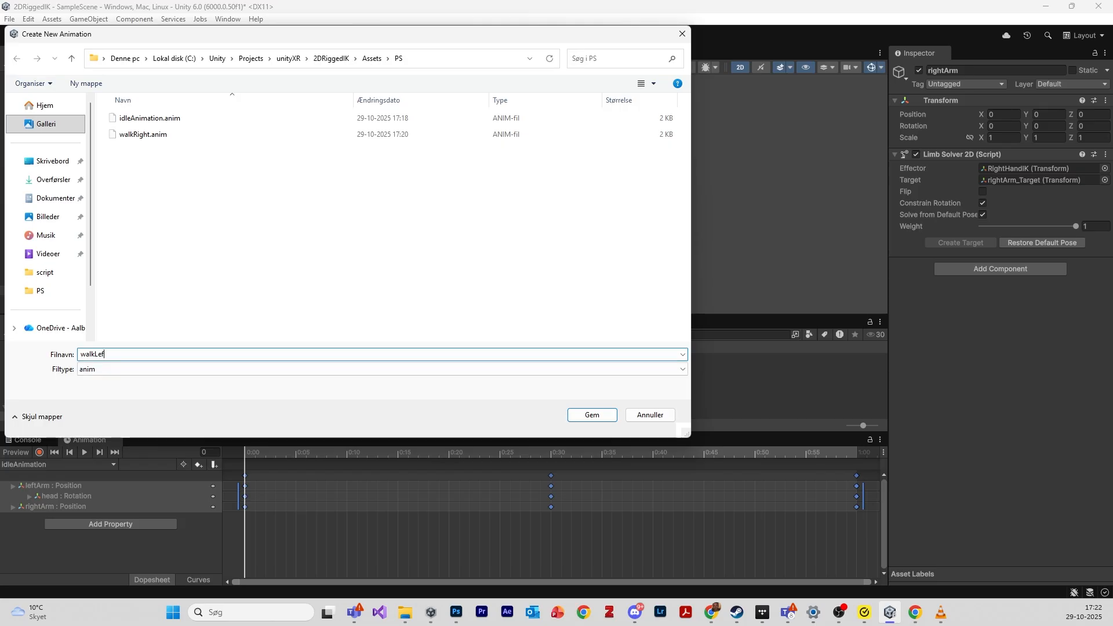
{"action": "key", "text": "Return"}
{"action": "key", "text": "ctrl+v"}
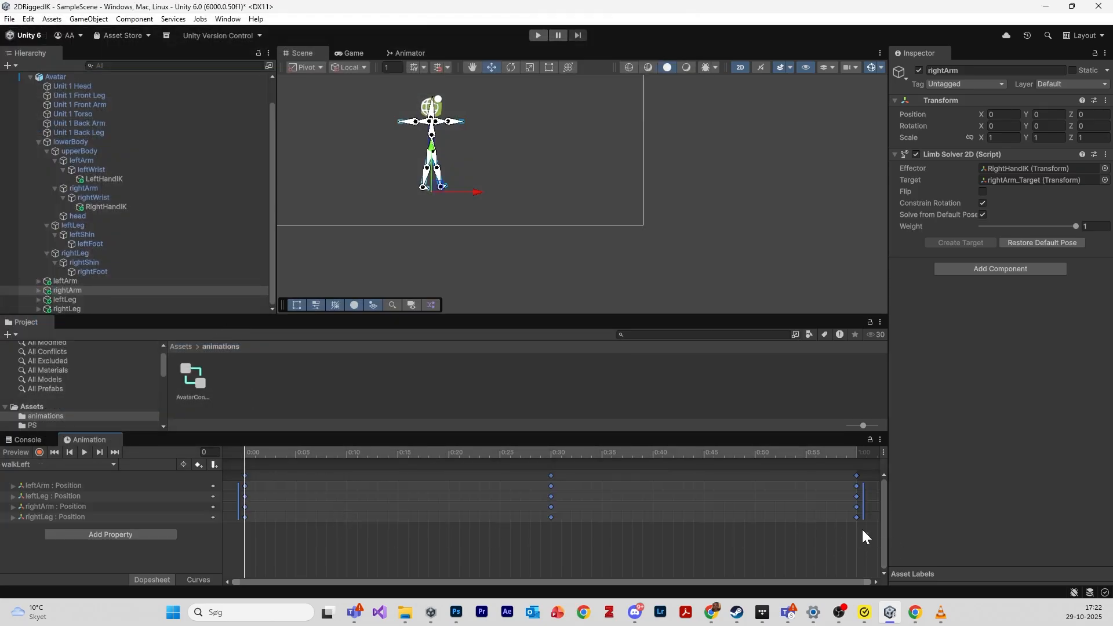
{"action": "left_click_drag", "start_coordinate": [861, 530], "coordinate": [230, 458]}
{"action": "left_click", "coordinate": [294, 541]}
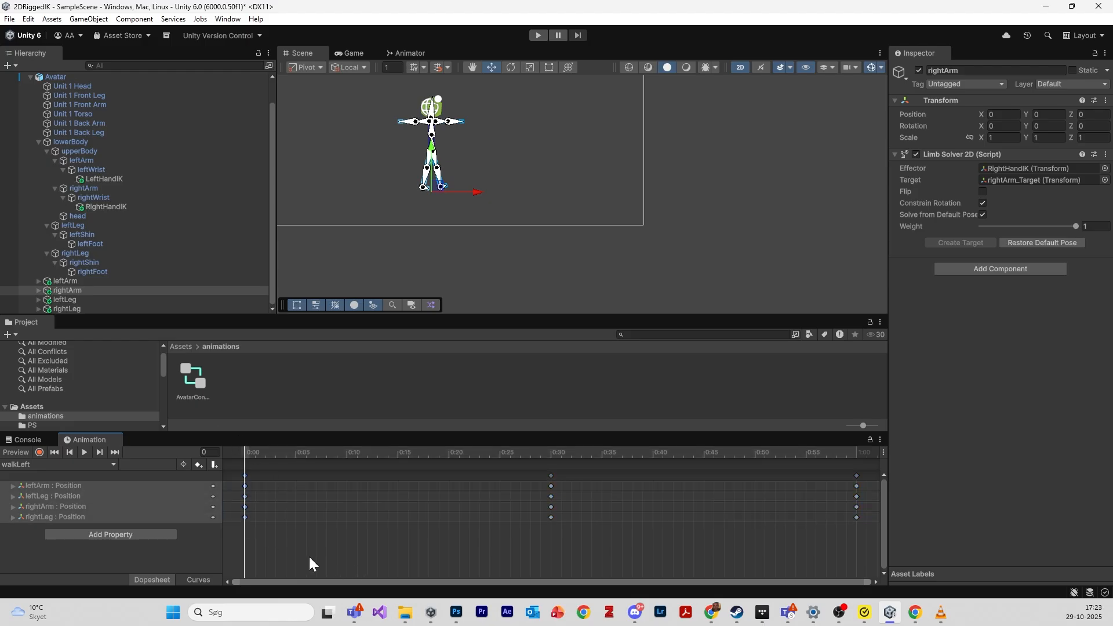
{"action": "left_click", "coordinate": [986, 127]}
{"action": "type", "text": "180"}
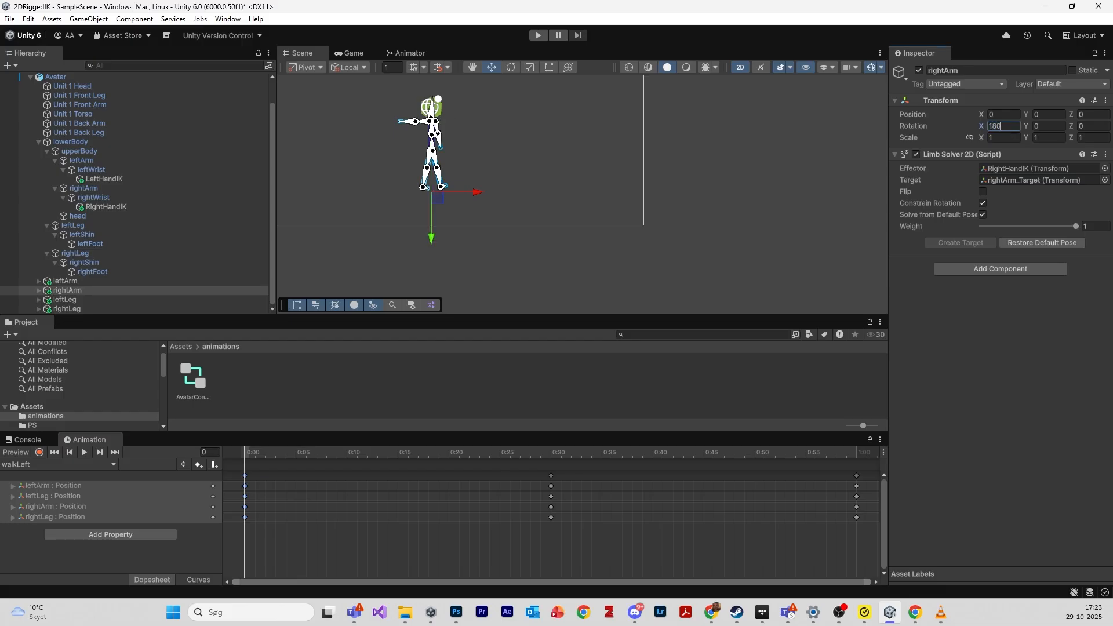
{"action": "key", "text": "Escape"}
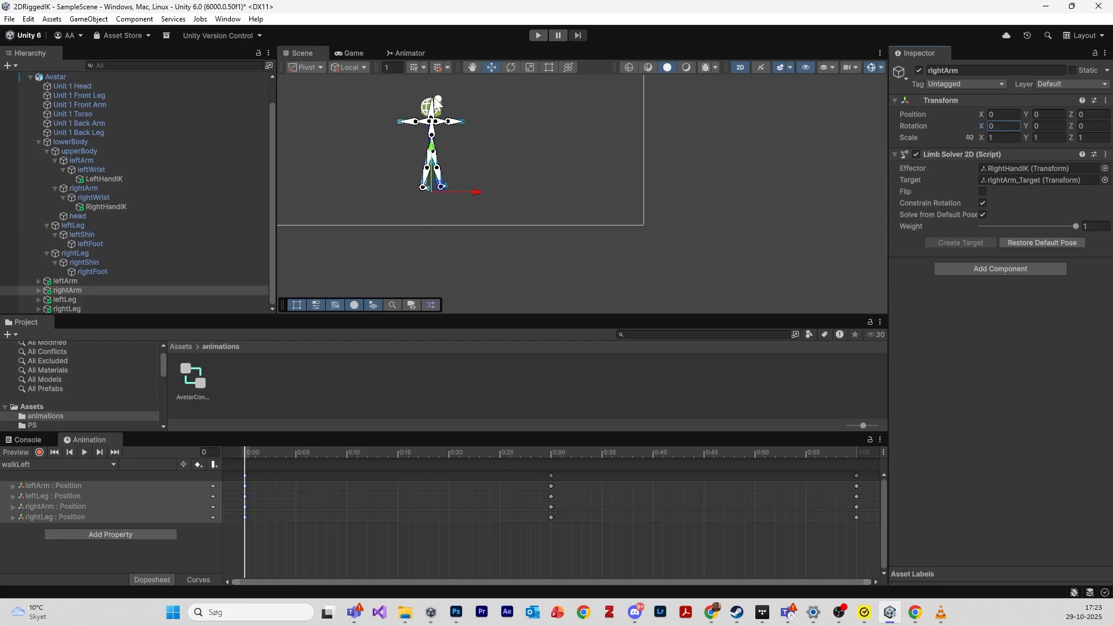
- Select the Avatar root object and open its X rotation for editing
{"action": "left_click", "coordinate": [145, 77]}
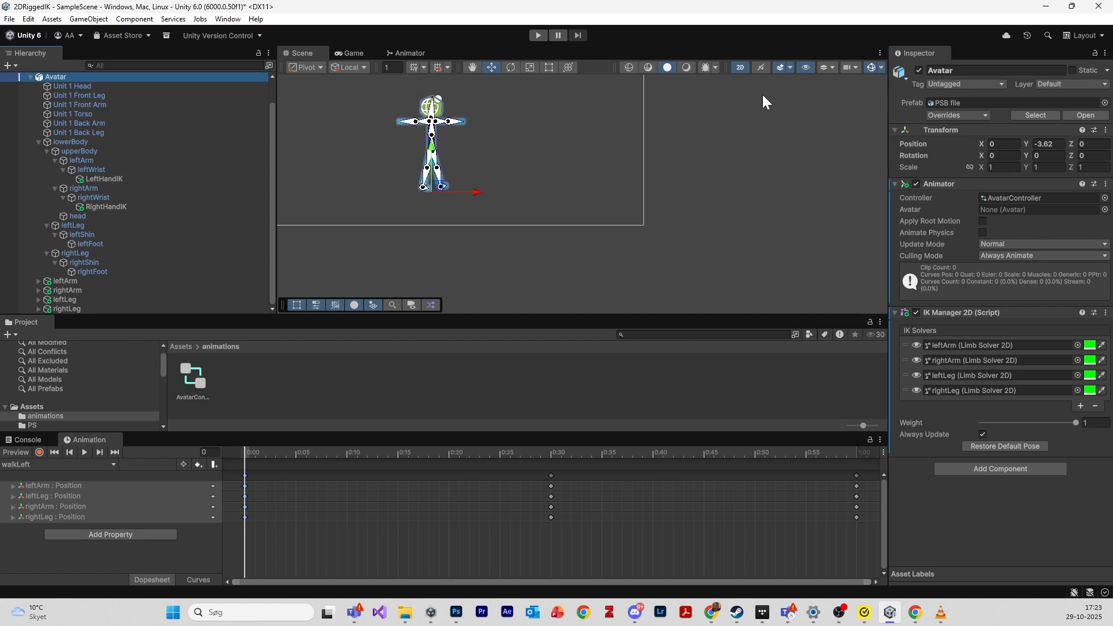
{"action": "left_click", "coordinate": [1001, 156]}
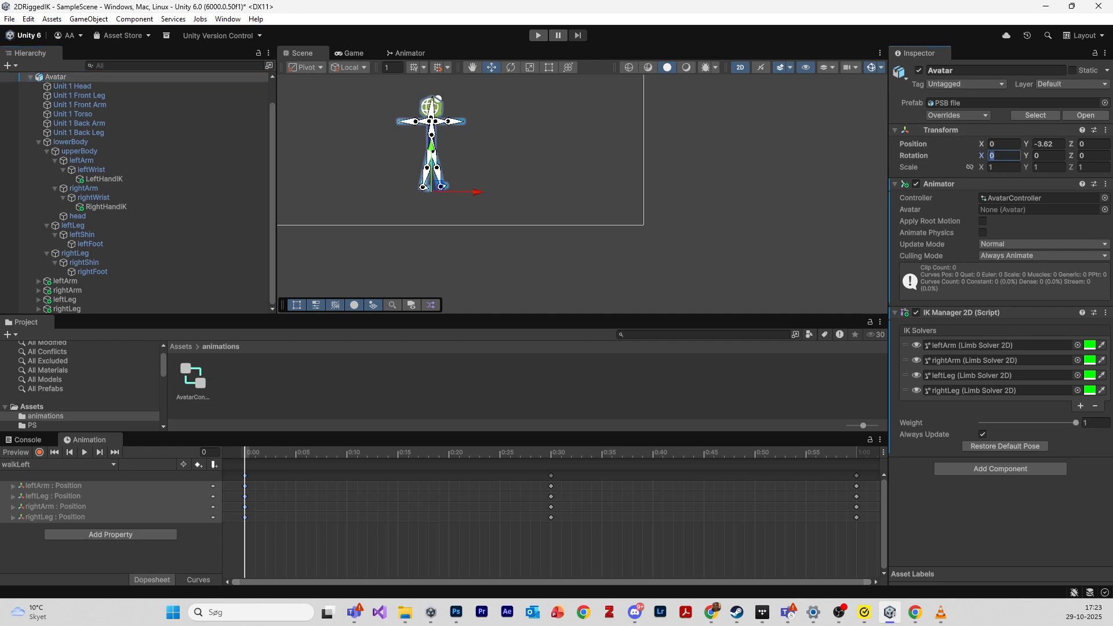
{"action": "type", "text": "180"}
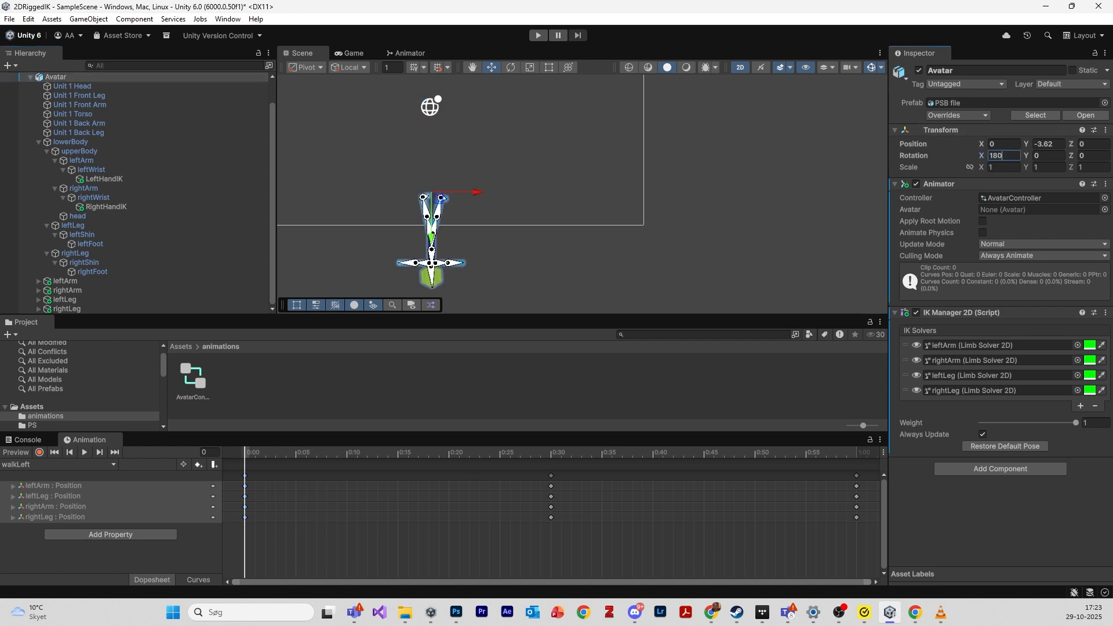
{"action": "key", "text": "Escape"}
{"action": "left_click", "coordinate": [1058, 156]}
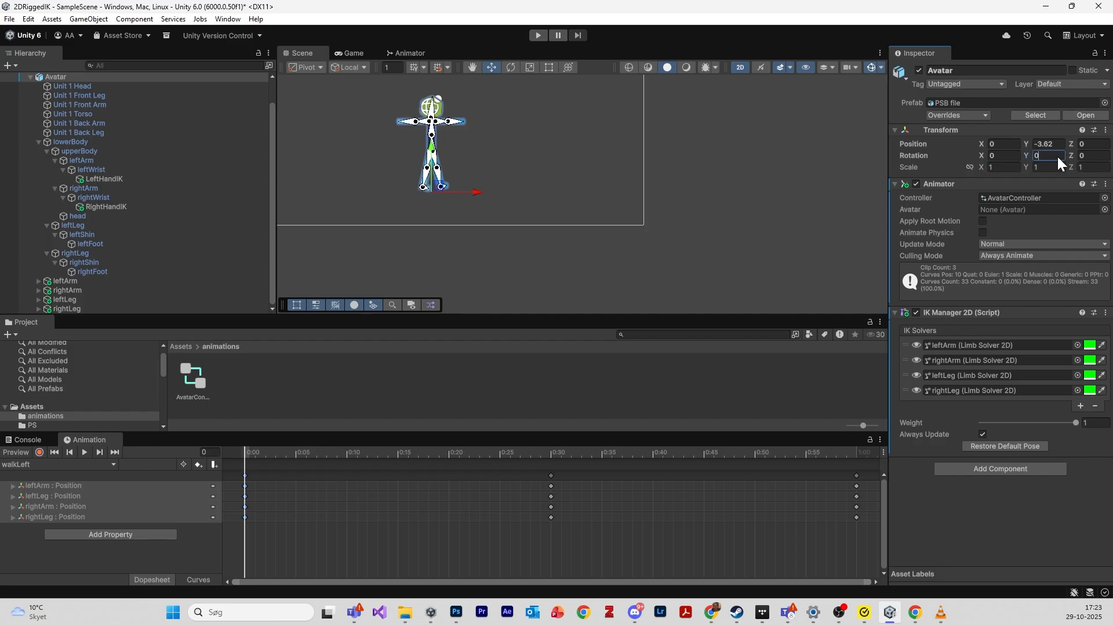
{"action": "type", "text": "180"}
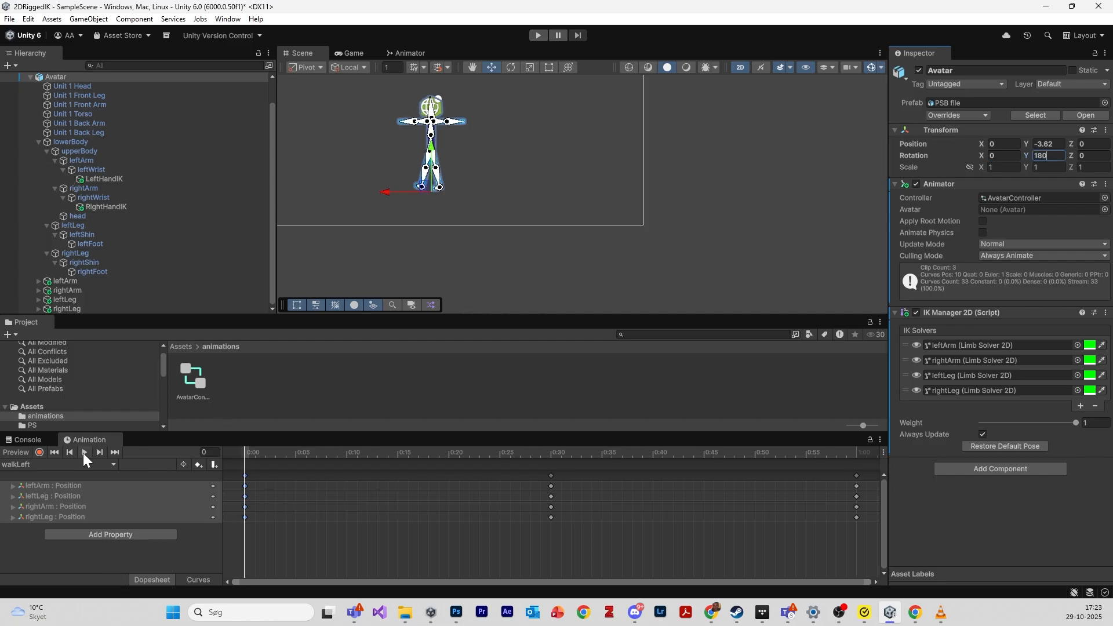
{"action": "left_click_drag", "start_coordinate": [575, 560], "coordinate": [531, 473]}
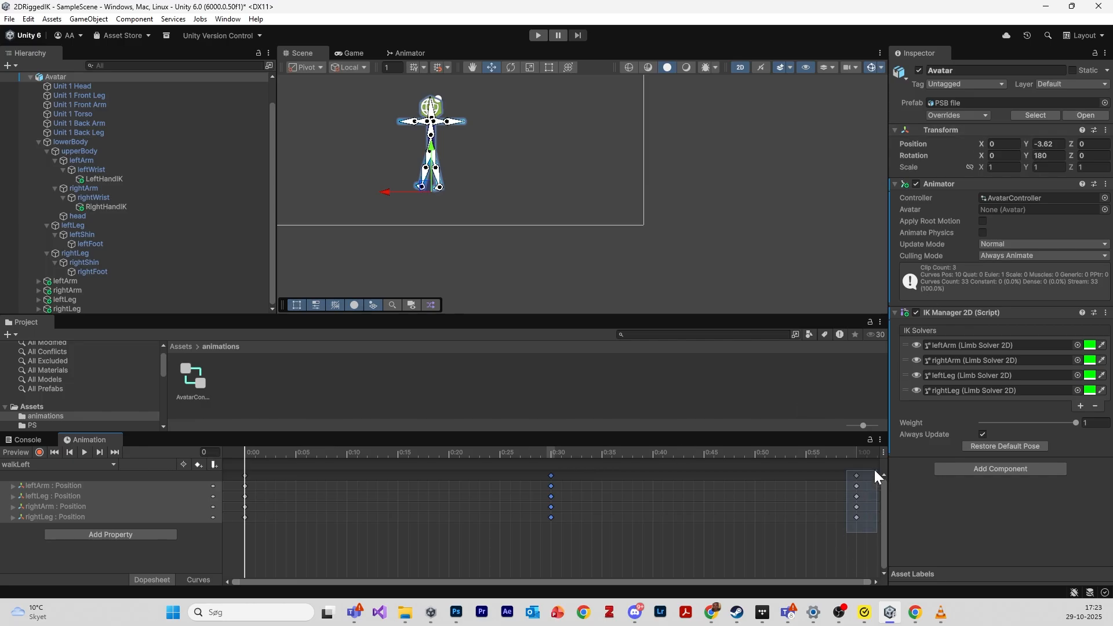
{"action": "left_click_drag", "start_coordinate": [875, 470], "coordinate": [869, 467]}
{"action": "left_click", "coordinate": [728, 548]}
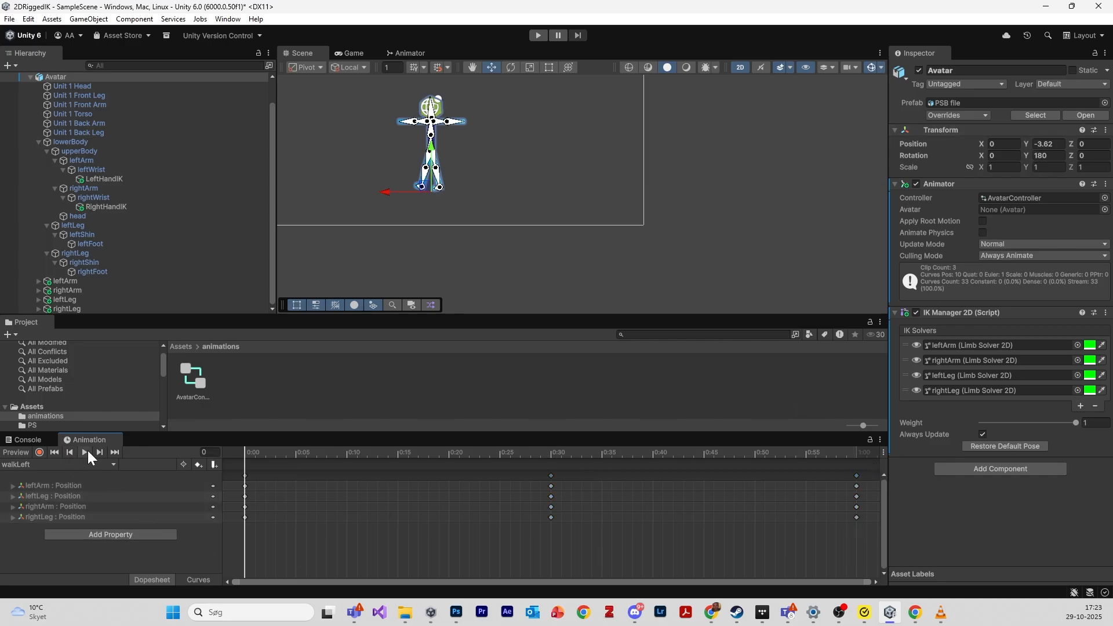
{"action": "key", "text": "ctrl+z"}
{"action": "key", "text": "ctrl+z"}
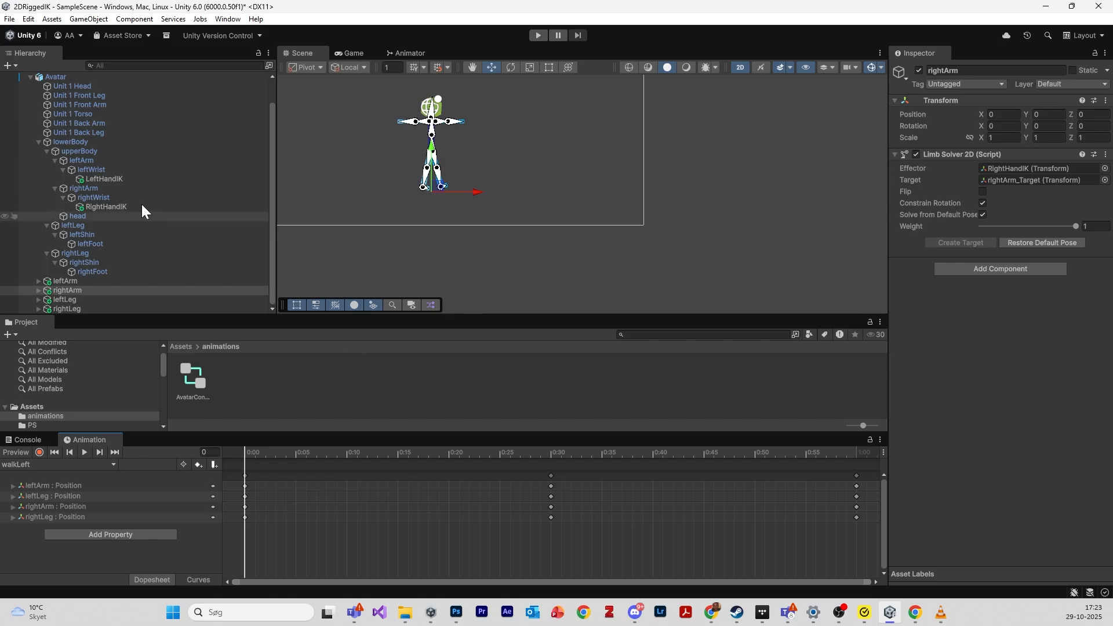
- Record a Y rotation of 180 for Avatar at frame 0 of the walkLeft clip and play the clip
{"action": "left_click", "coordinate": [54, 79]}
{"action": "left_click", "coordinate": [39, 453]}
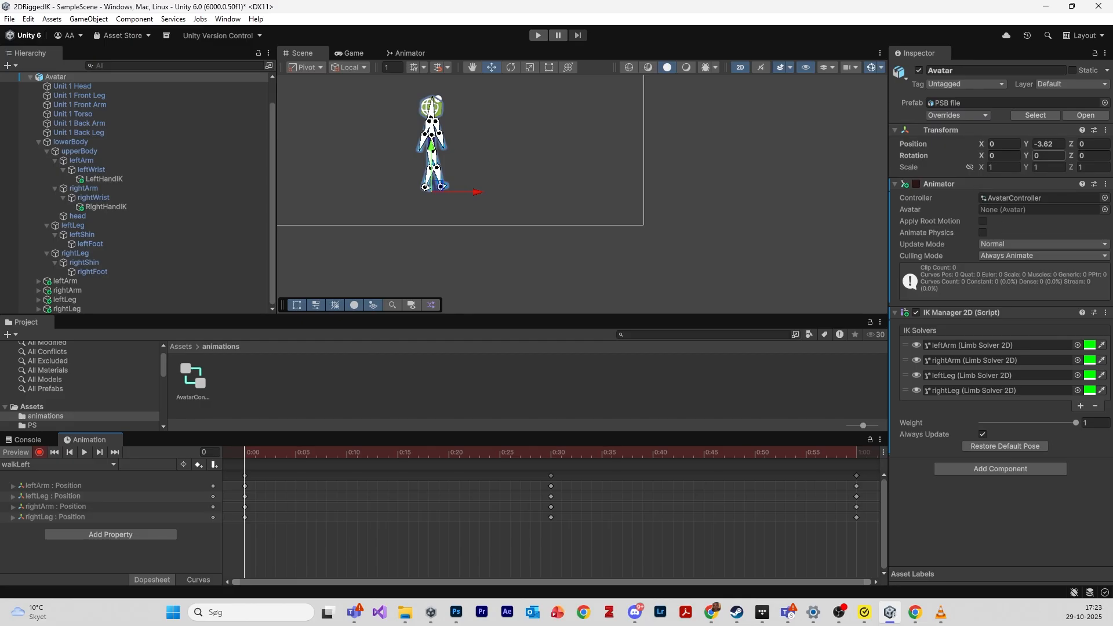
{"action": "left_click", "coordinate": [1048, 156]}
{"action": "key", "text": "ctrl+a"}
{"action": "type", "text": "180"}
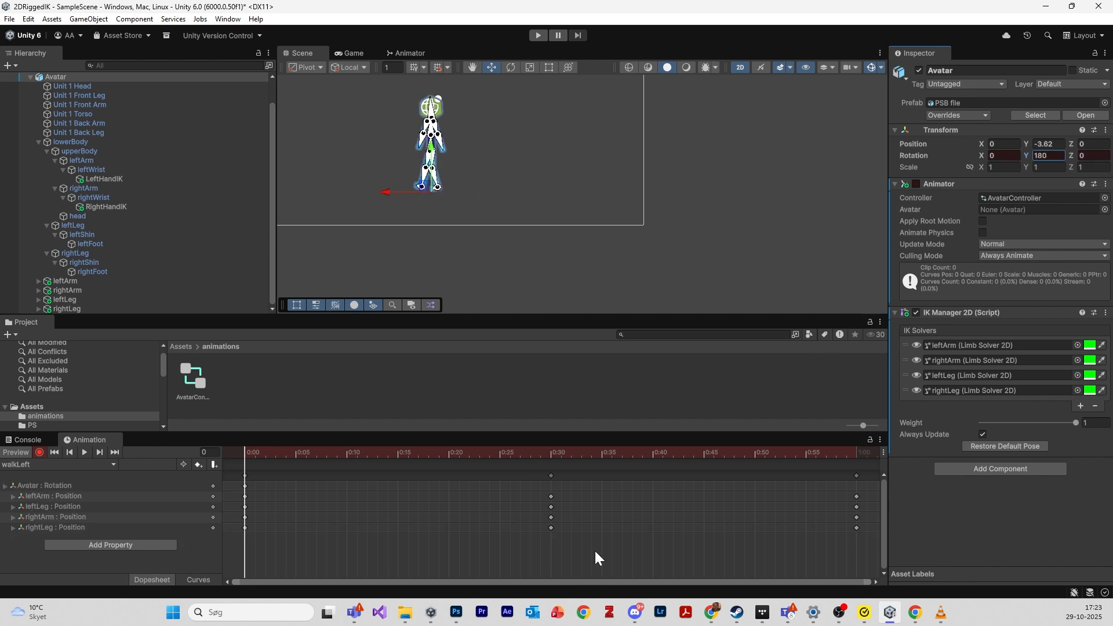
{"action": "left_click_drag", "start_coordinate": [604, 565], "coordinate": [522, 470]}
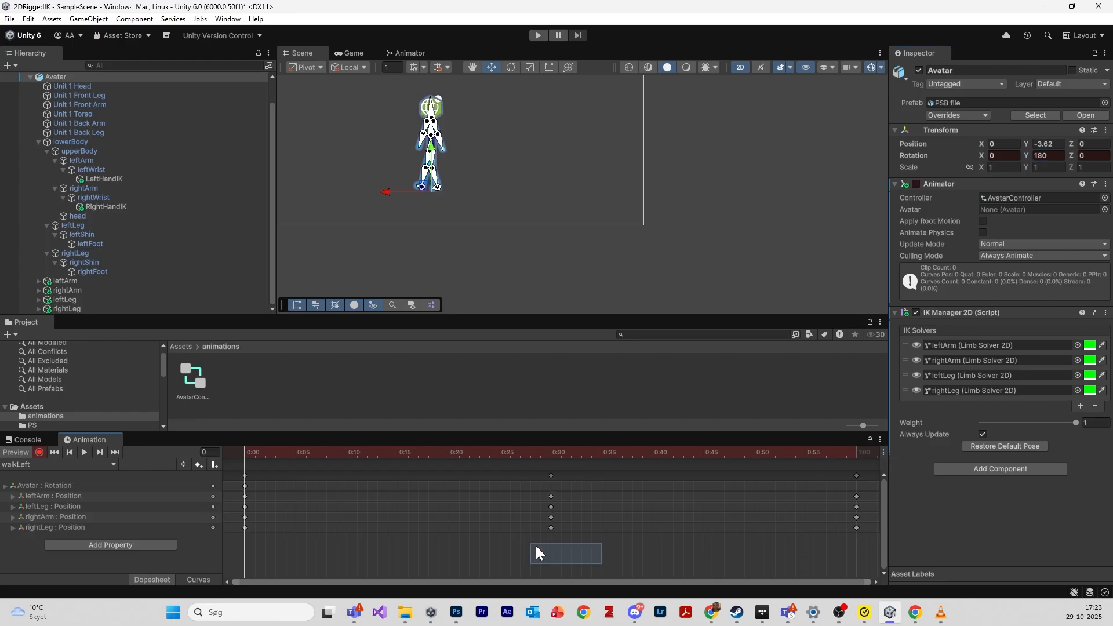
{"action": "left_click", "coordinate": [86, 452]}
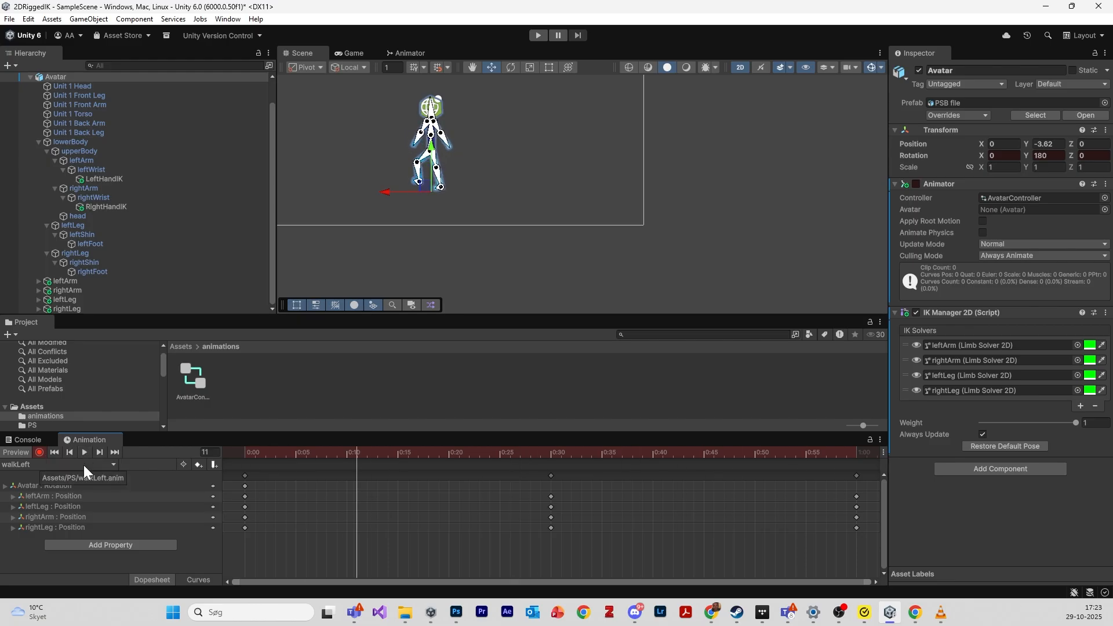
- Create a new animation clip named sitAnimation in the PS folder
{"action": "left_click", "coordinate": [84, 465]}
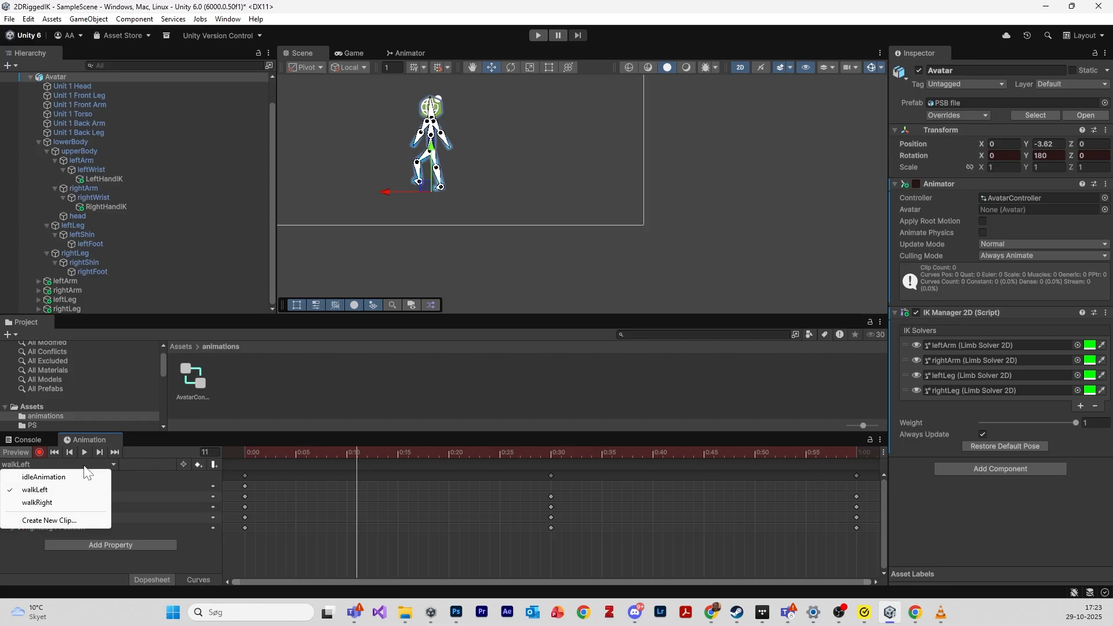
{"action": "left_click", "coordinate": [74, 520]}
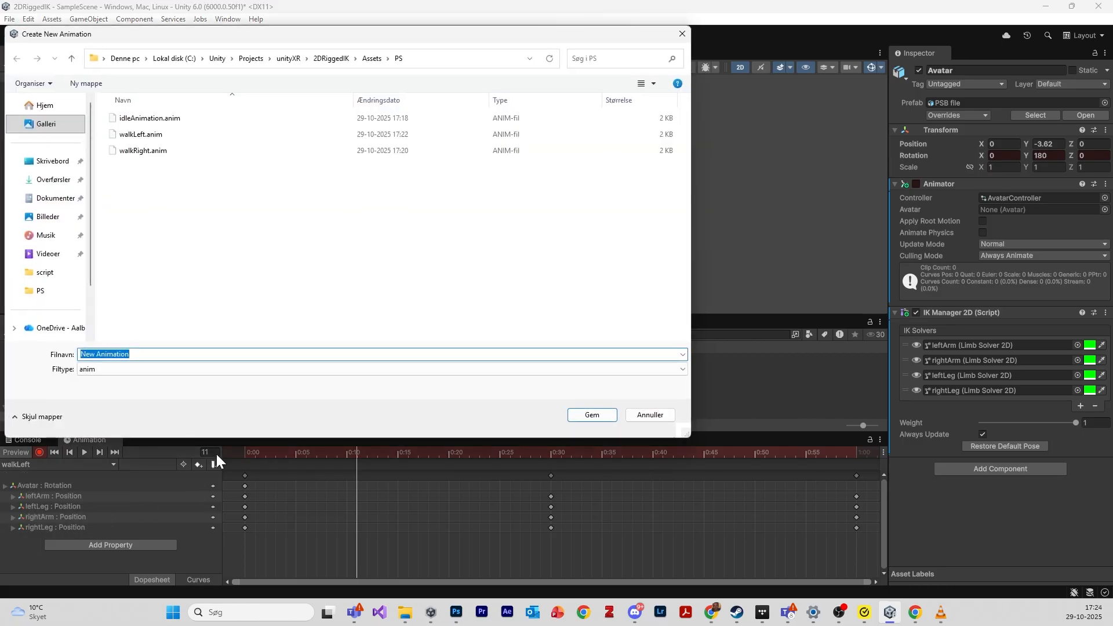
{"action": "type", "text": "S"}
{"action": "key", "text": "Return"}
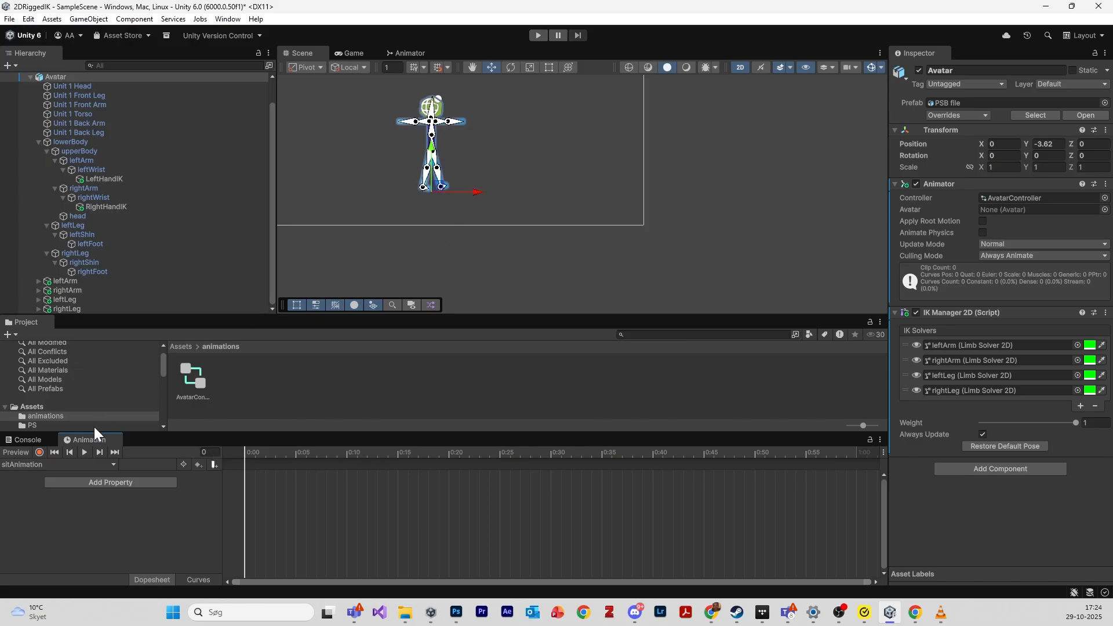
- Record a bent-leg pose at frame 0 of sitAnimation by moving the leftLeg and rightLeg solvers upward together
{"action": "left_click", "coordinate": [40, 453]}
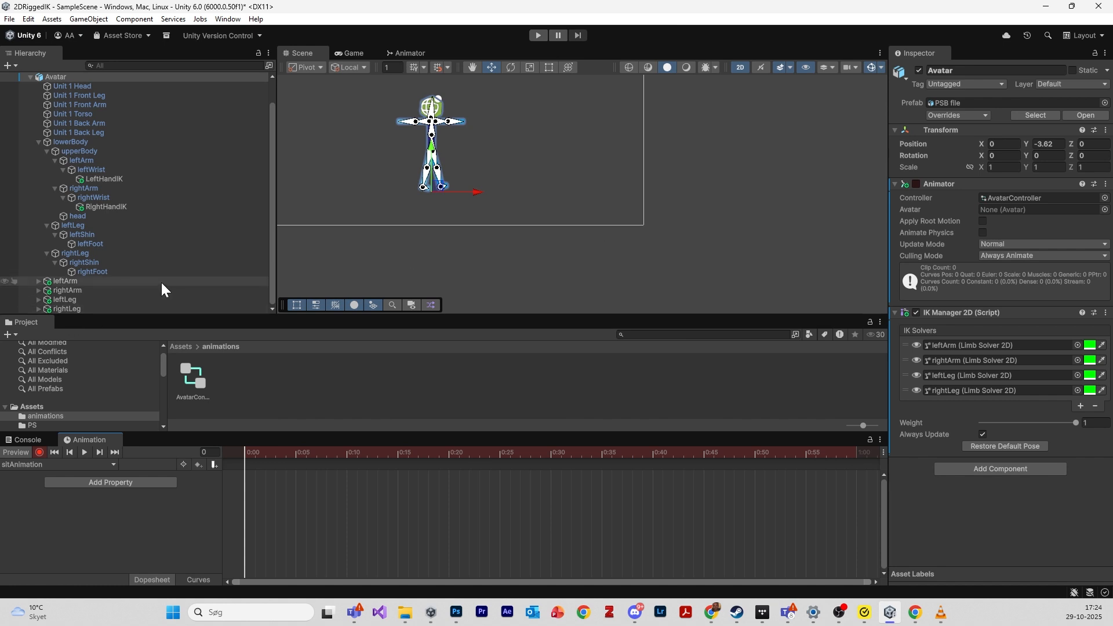
{"action": "left_click", "coordinate": [136, 300]}
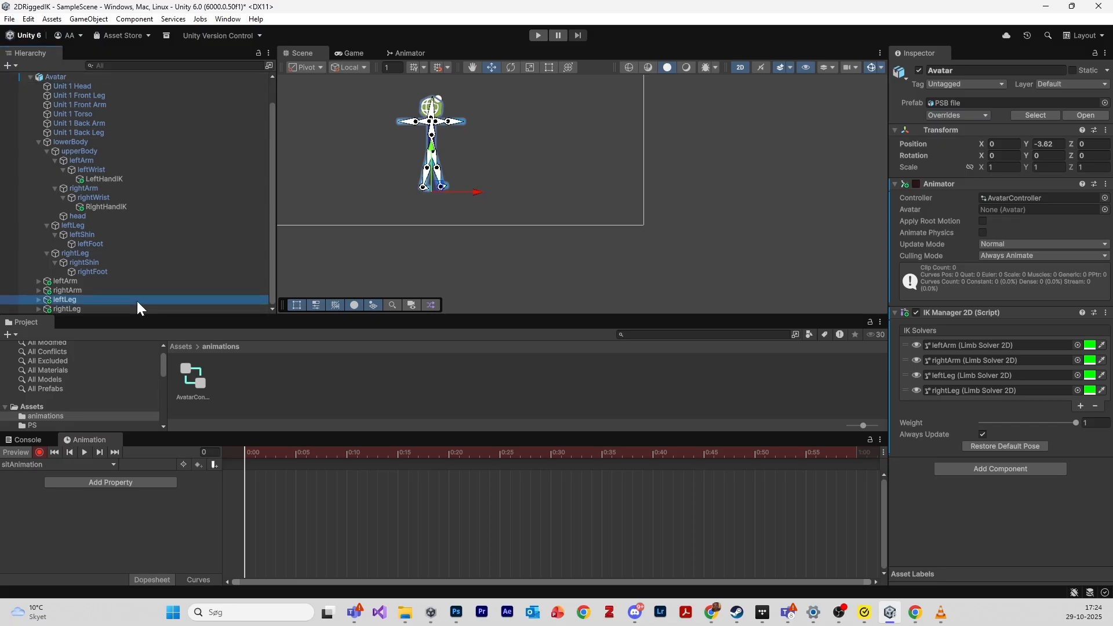
{"action": "left_click", "coordinate": [104, 290]}
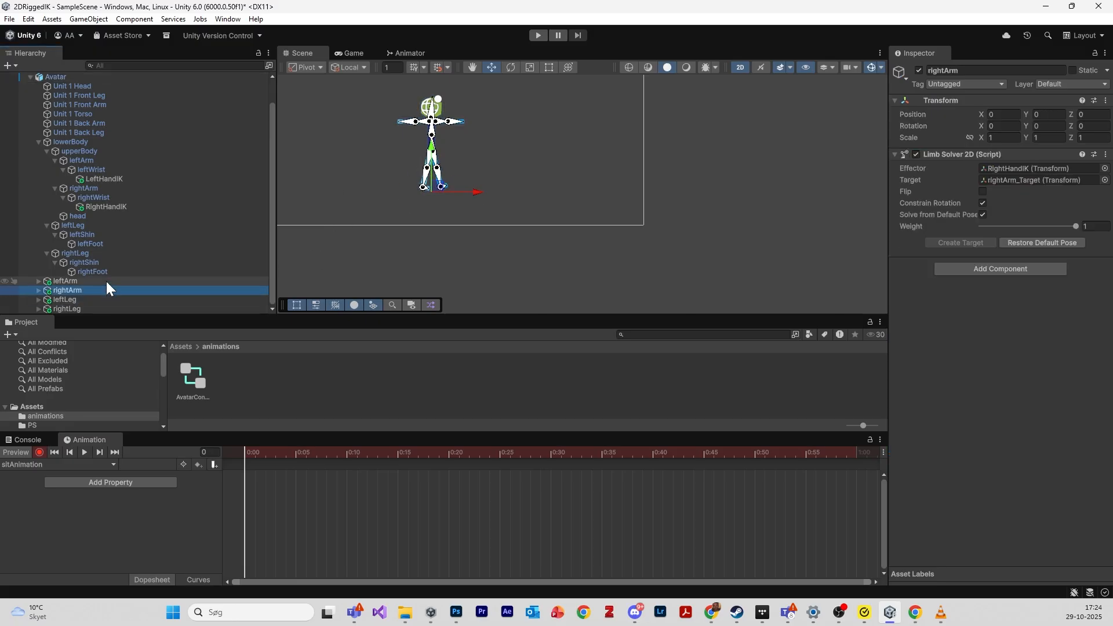
{"action": "left_click", "coordinate": [106, 281], "text": "ctrl"}
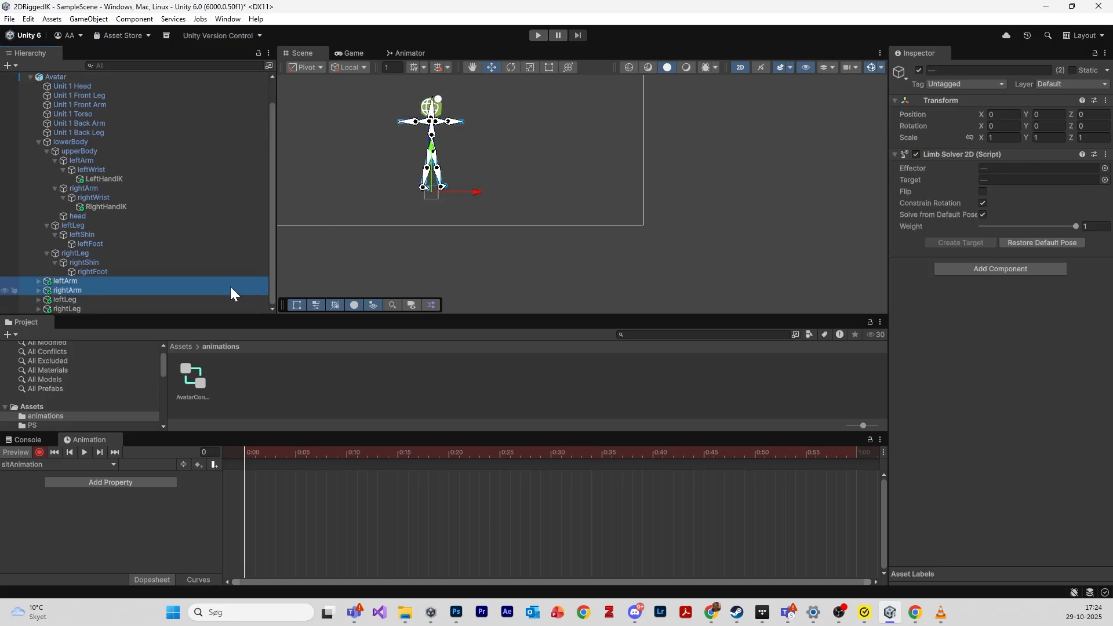
{"action": "left_click", "coordinate": [110, 304]}
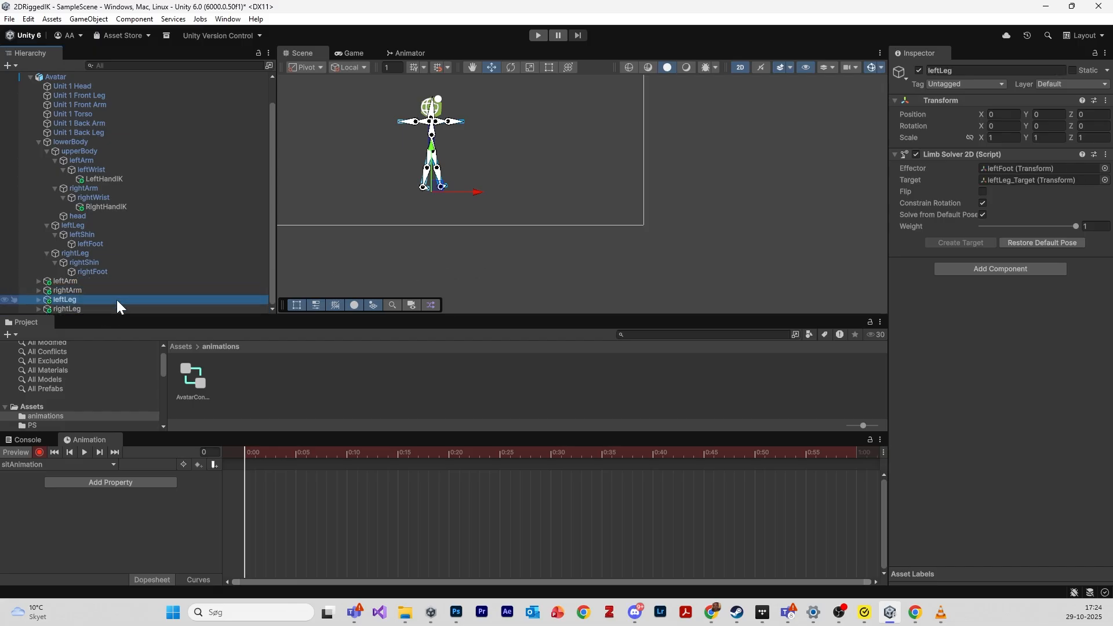
{"action": "left_click", "coordinate": [116, 309], "text": "ctrl"}
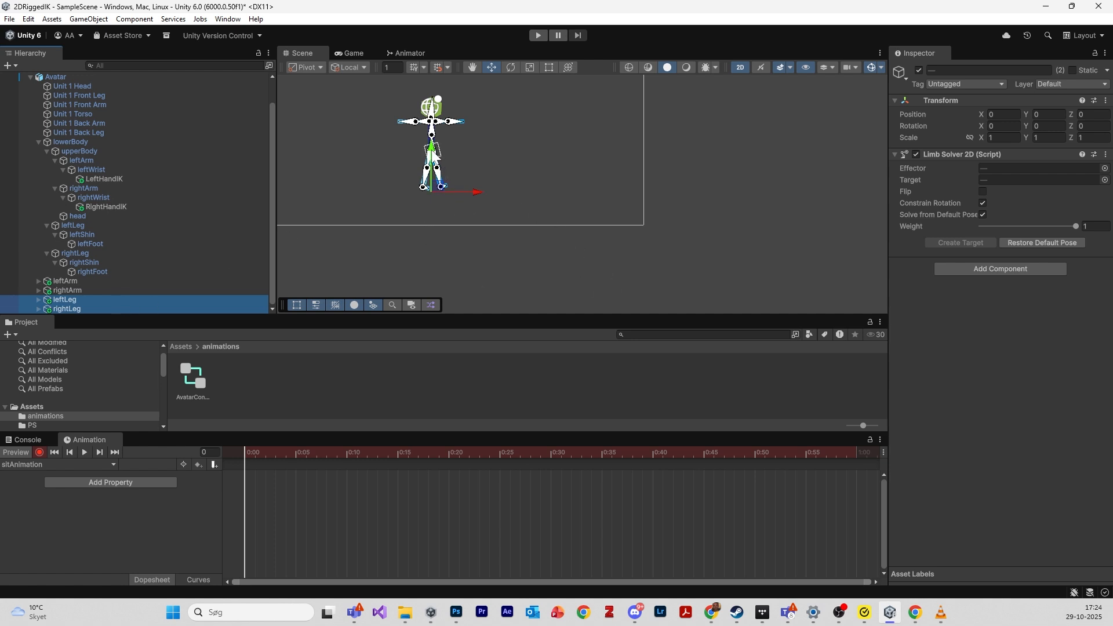
{"action": "scroll", "coordinate": [426, 181], "scroll_direction": "up", "scroll_amount": 3}
{"action": "scroll", "coordinate": [437, 193], "scroll_direction": "up", "scroll_amount": 3}
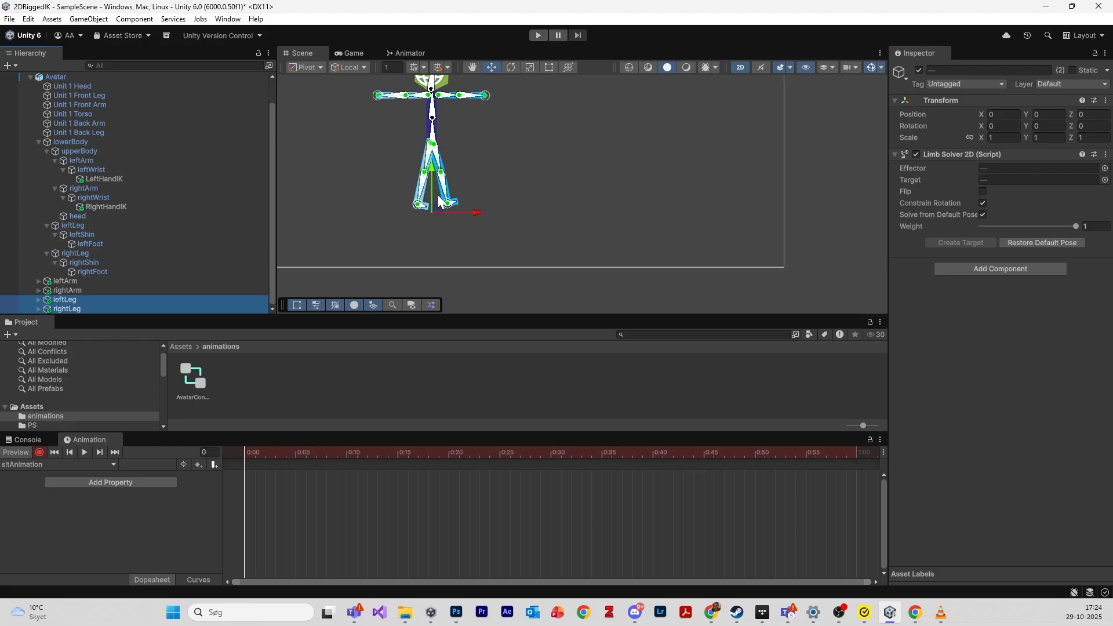
{"action": "left_click_drag", "start_coordinate": [426, 176], "coordinate": [413, 209]}
{"action": "scroll", "coordinate": [444, 212], "scroll_direction": "down", "scroll_amount": 2}
{"action": "scroll", "coordinate": [444, 215], "scroll_direction": "down", "scroll_amount": 3}
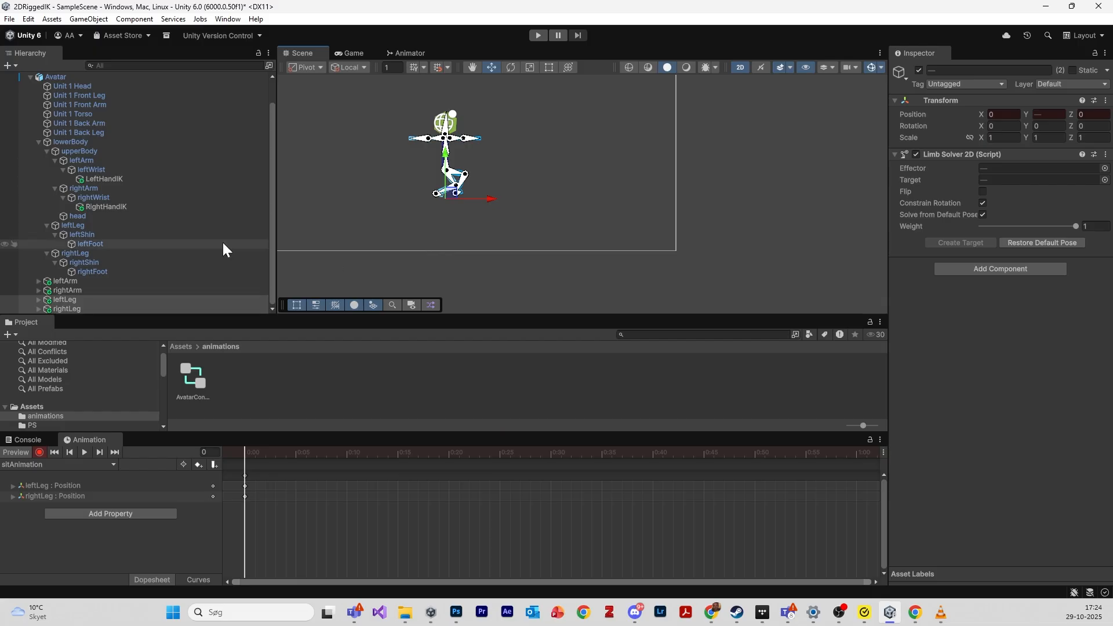
- Record Avatar lowered to about Y -4.94 and the leftArm and rightArm solvers lowered together to about Y -2.81 at frame 0
{"action": "left_click", "coordinate": [62, 78]}
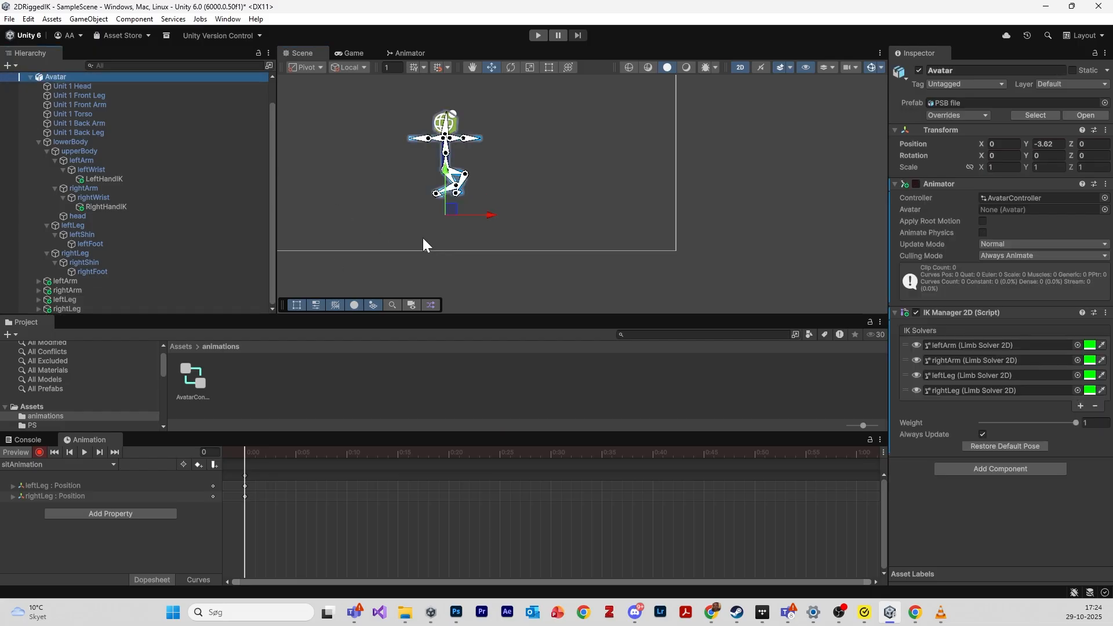
{"action": "left_click_drag", "start_coordinate": [445, 169], "coordinate": [445, 204]}
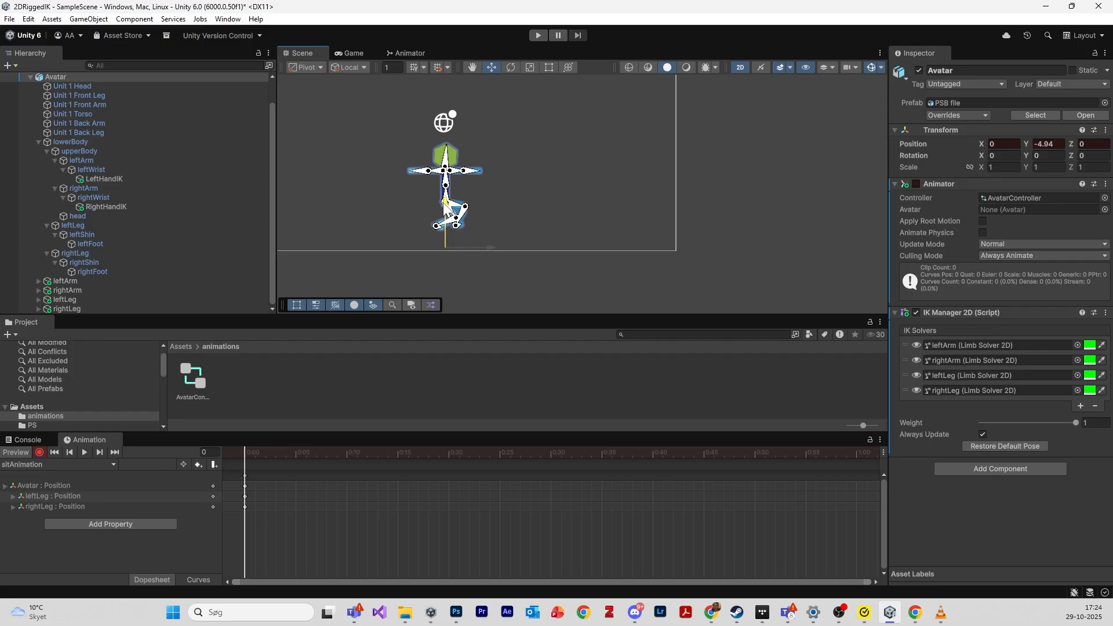
{"action": "left_click", "coordinate": [115, 289]}
{"action": "left_click", "coordinate": [110, 281], "text": "ctrl"}
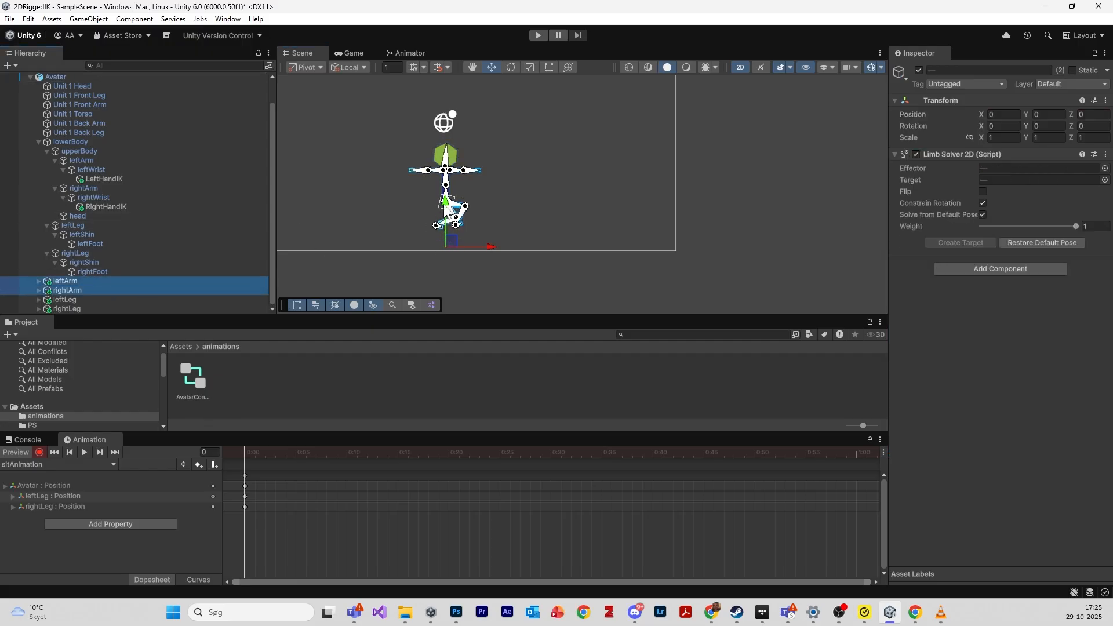
{"action": "left_click_drag", "start_coordinate": [445, 223], "coordinate": [451, 286]}
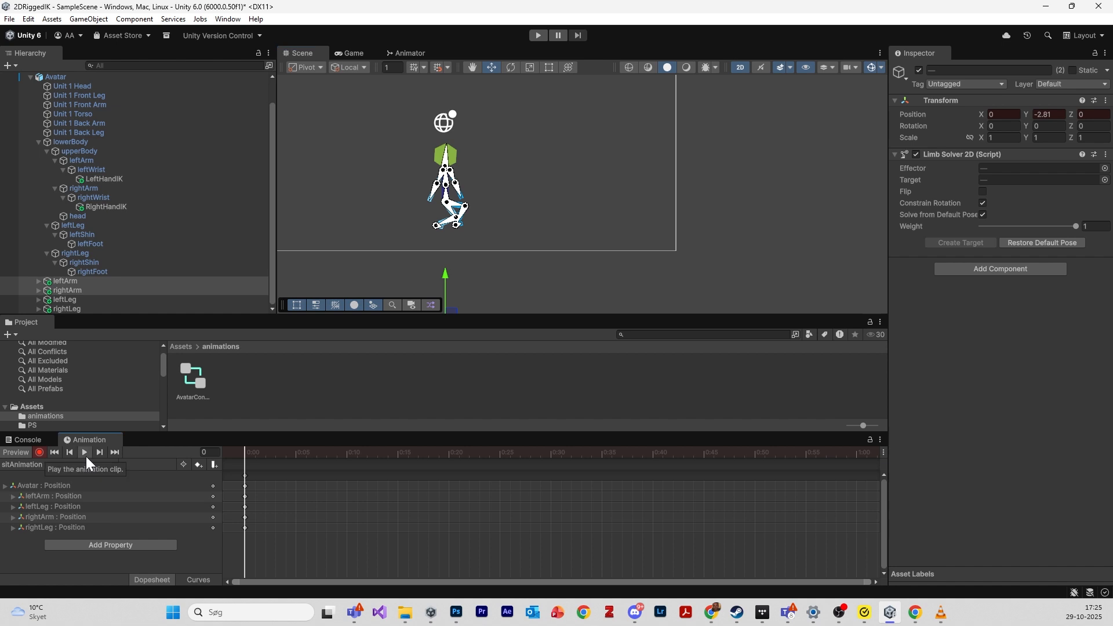
{"action": "left_click", "coordinate": [326, 455]}
{"action": "left_click", "coordinate": [246, 451]}
- Create a new animation clip named jumpAnimation in the PS folder
{"action": "left_click", "coordinate": [105, 464]}
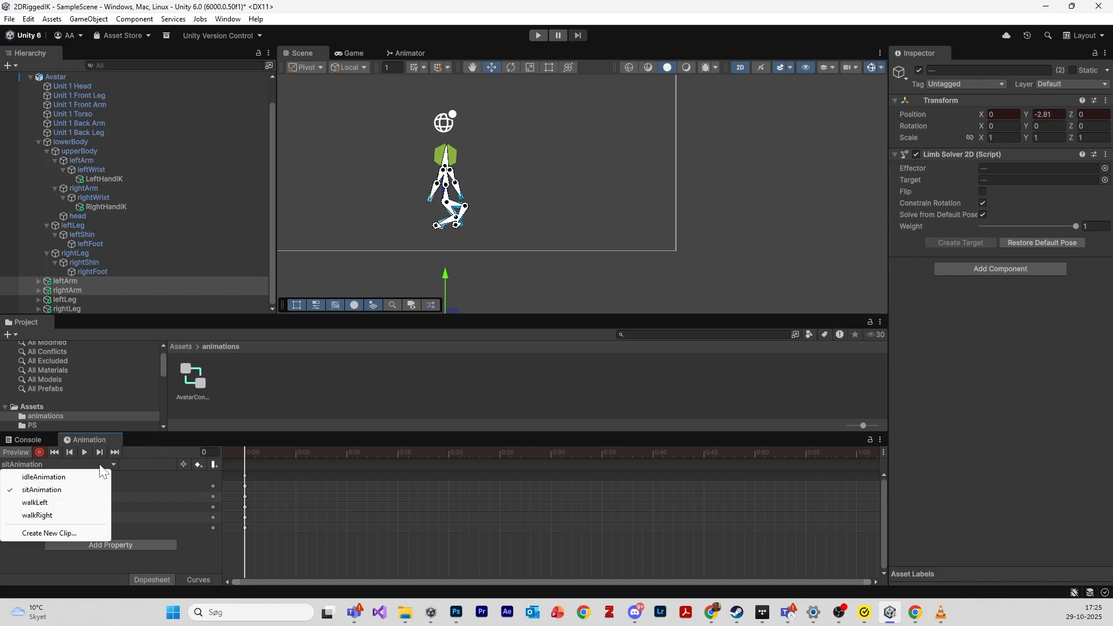
{"action": "left_click", "coordinate": [49, 533]}
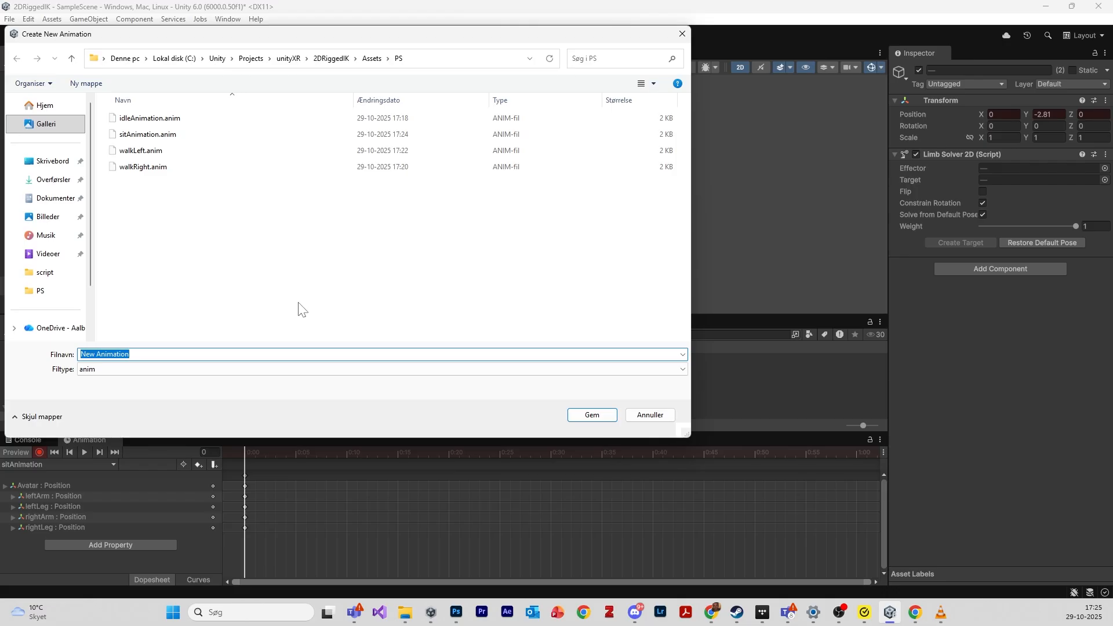
{"action": "type", "text": "jump"}
{"action": "key", "text": "Return"}
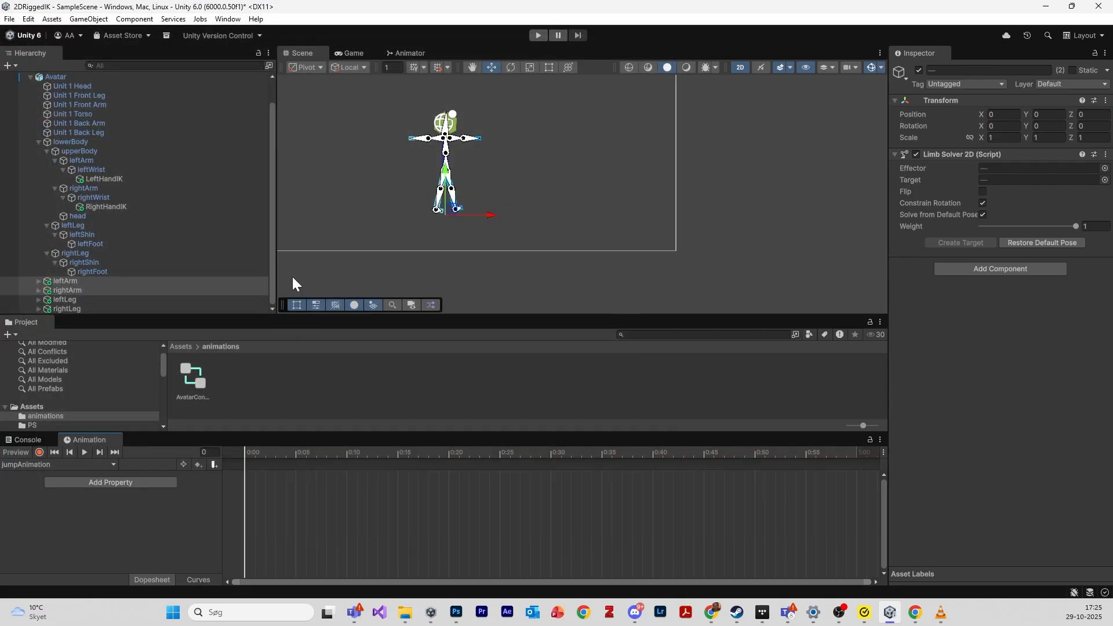
- Record lowered arms at frame 0 of jumpAnimation, moving the leftArm solver to about Y -2.01 and rightArm to about Y -3.13
{"action": "left_click", "coordinate": [40, 453]}
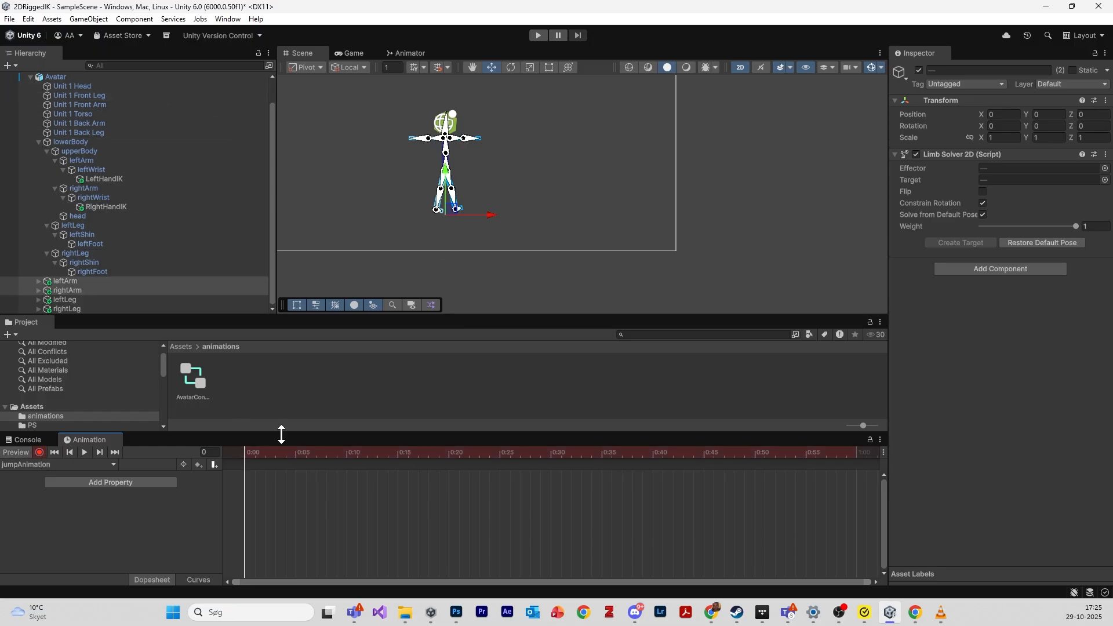
{"action": "left_click", "coordinate": [82, 288]}
{"action": "left_click", "coordinate": [65, 281]}
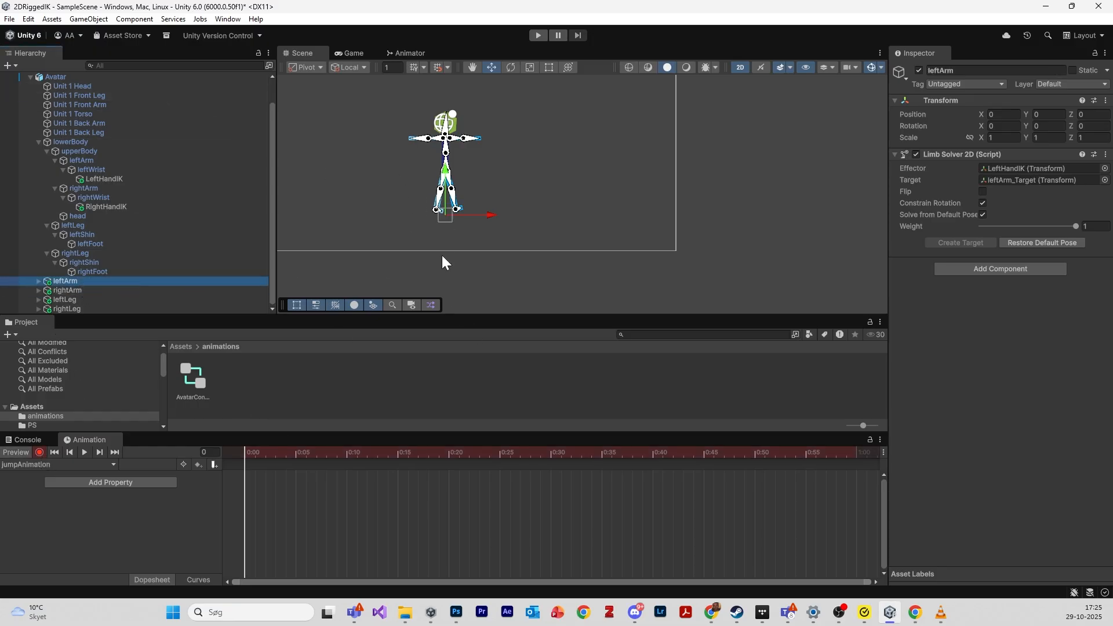
{"action": "left_click_drag", "start_coordinate": [445, 175], "coordinate": [447, 231]}
{"action": "left_click", "coordinate": [200, 290]}
{"action": "left_click_drag", "start_coordinate": [460, 191], "coordinate": [426, 260]}
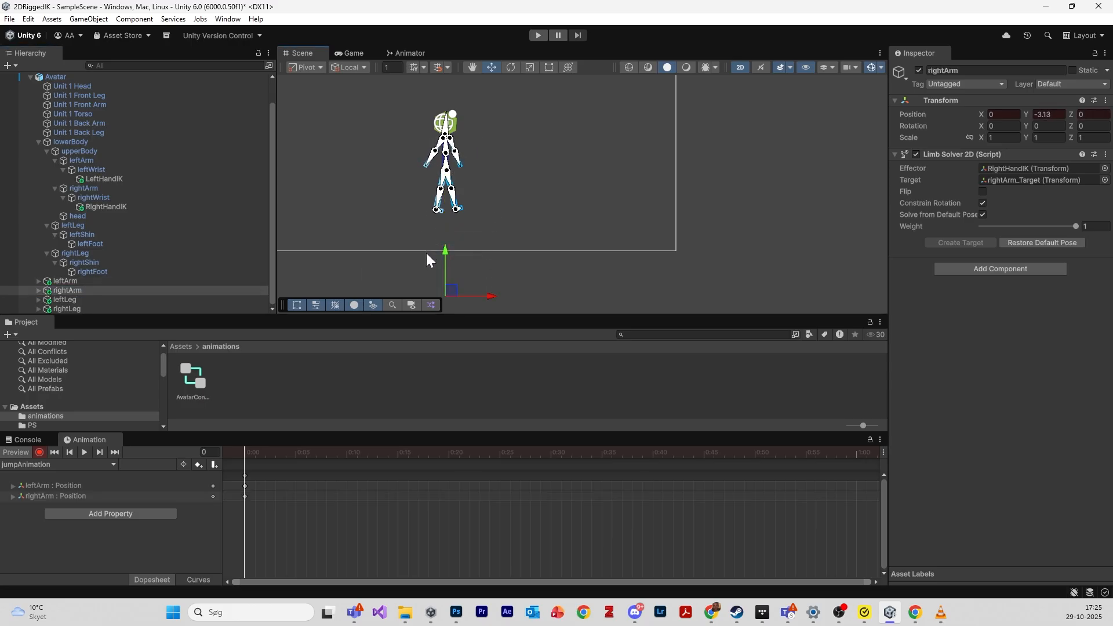
{"action": "left_click", "coordinate": [141, 281]}
{"action": "left_click", "coordinate": [165, 290]}
{"action": "left_click", "coordinate": [164, 282]}
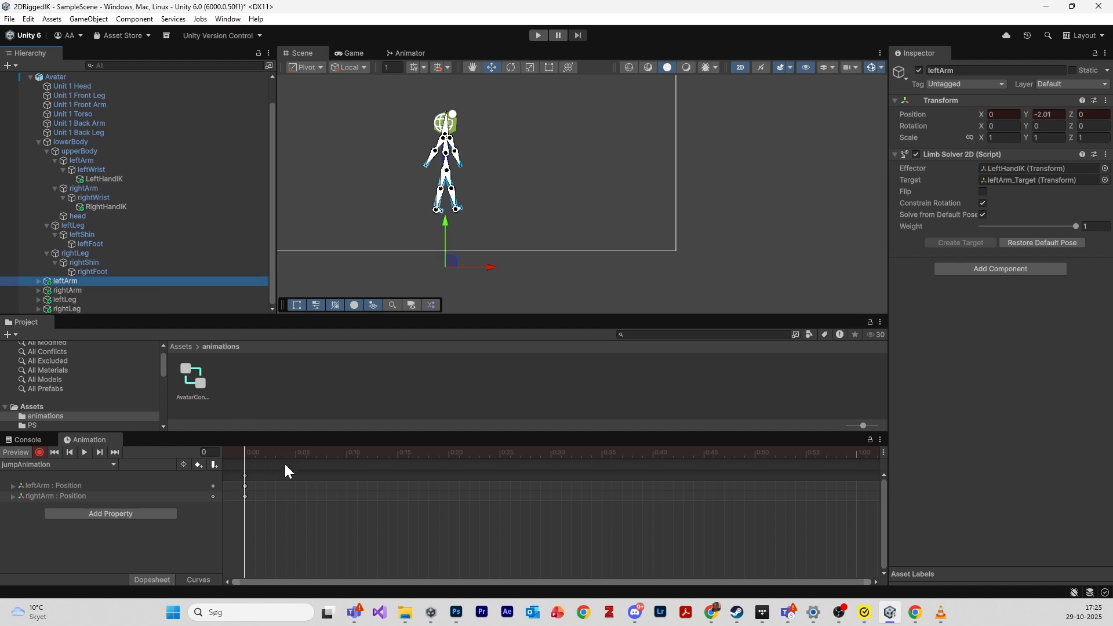
- Record the whole Avatar raised to about Y -2.24 at frame 30 of jumpAnimation
{"action": "left_click", "coordinate": [552, 453]}
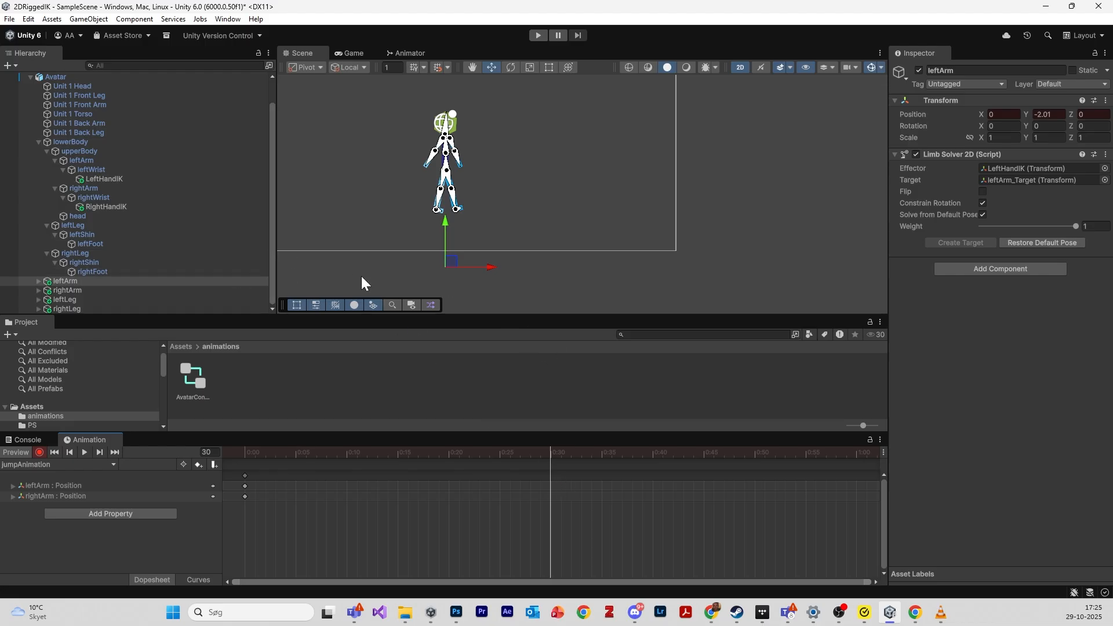
{"action": "left_click", "coordinate": [116, 77]}
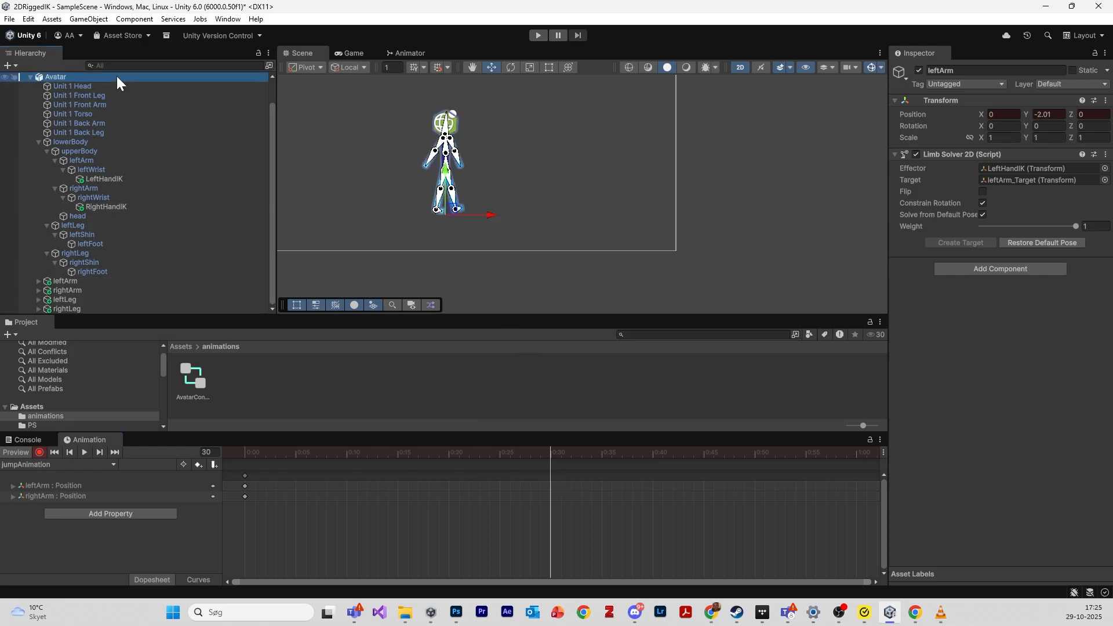
{"action": "left_click_drag", "start_coordinate": [445, 170], "coordinate": [451, 134]}
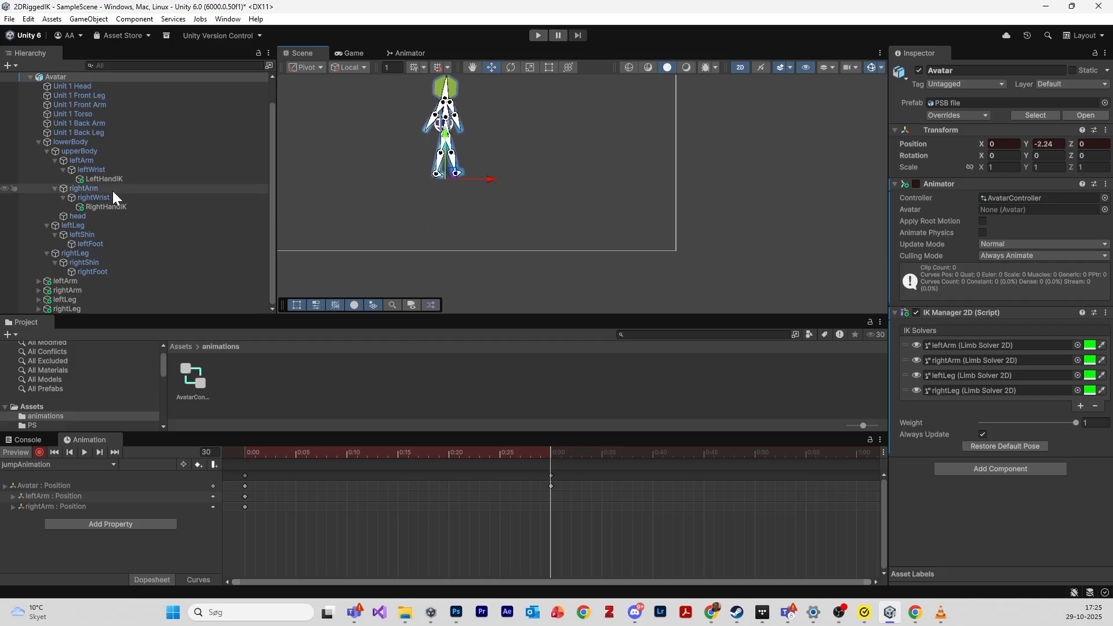
- Record tucked legs and raised arms at frame 30, moving both leg solvers to about Y 0.51 and raising both arm solvers together
{"action": "left_click", "coordinate": [82, 299]}
{"action": "left_click", "coordinate": [87, 308], "text": "shift"}
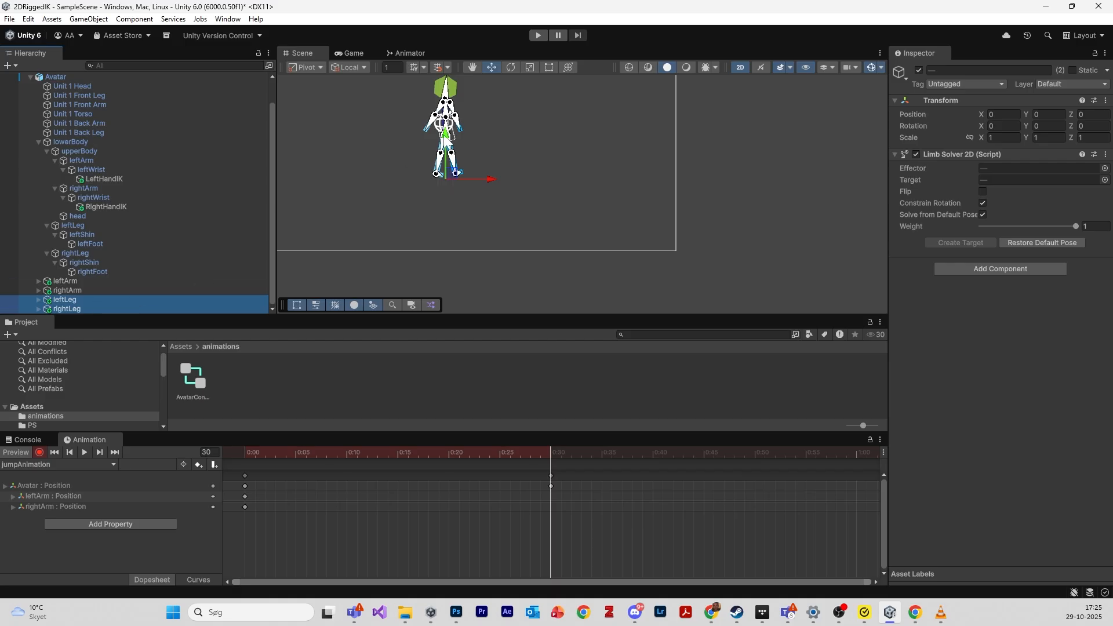
{"action": "left_click_drag", "start_coordinate": [445, 136], "coordinate": [445, 122]}
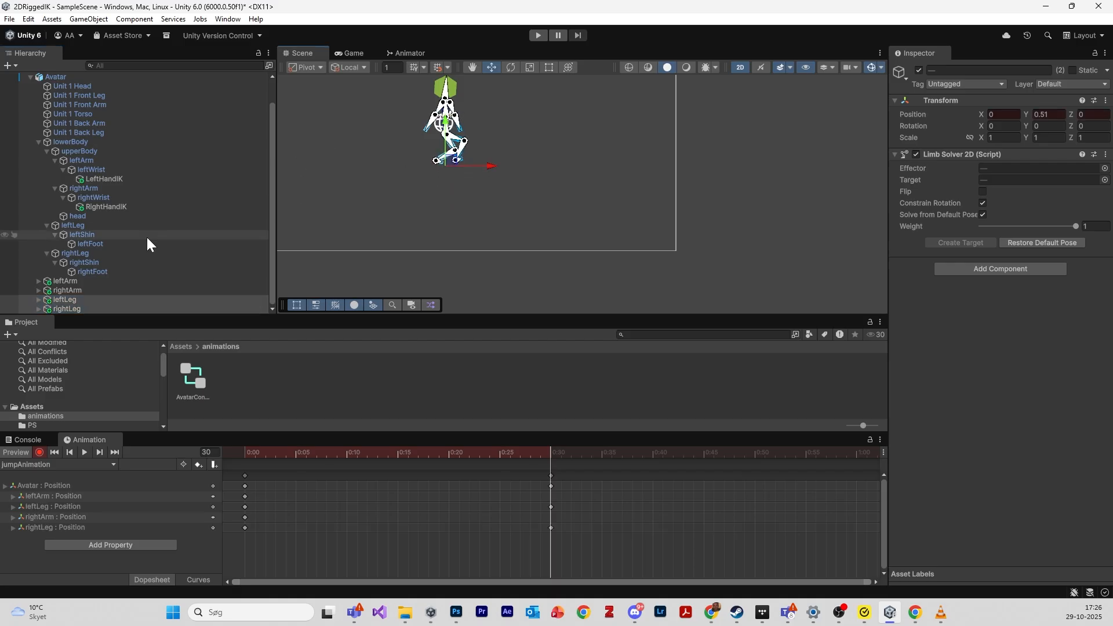
{"action": "left_click", "coordinate": [99, 281]}
{"action": "left_click", "coordinate": [99, 290], "text": "shift"}
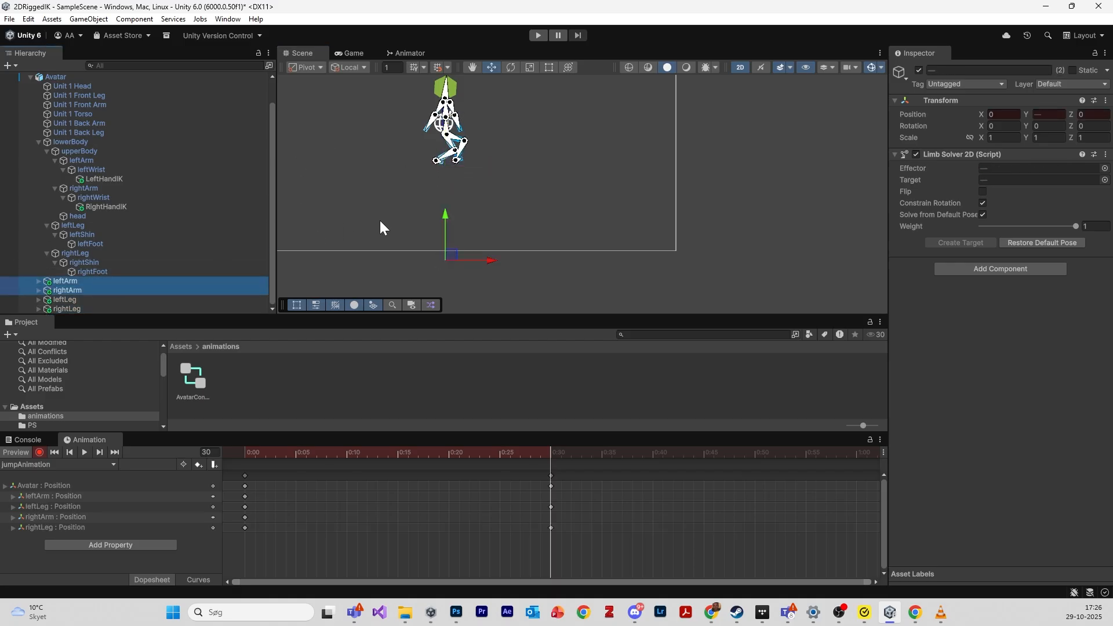
{"action": "left_click_drag", "start_coordinate": [447, 220], "coordinate": [454, 163]}
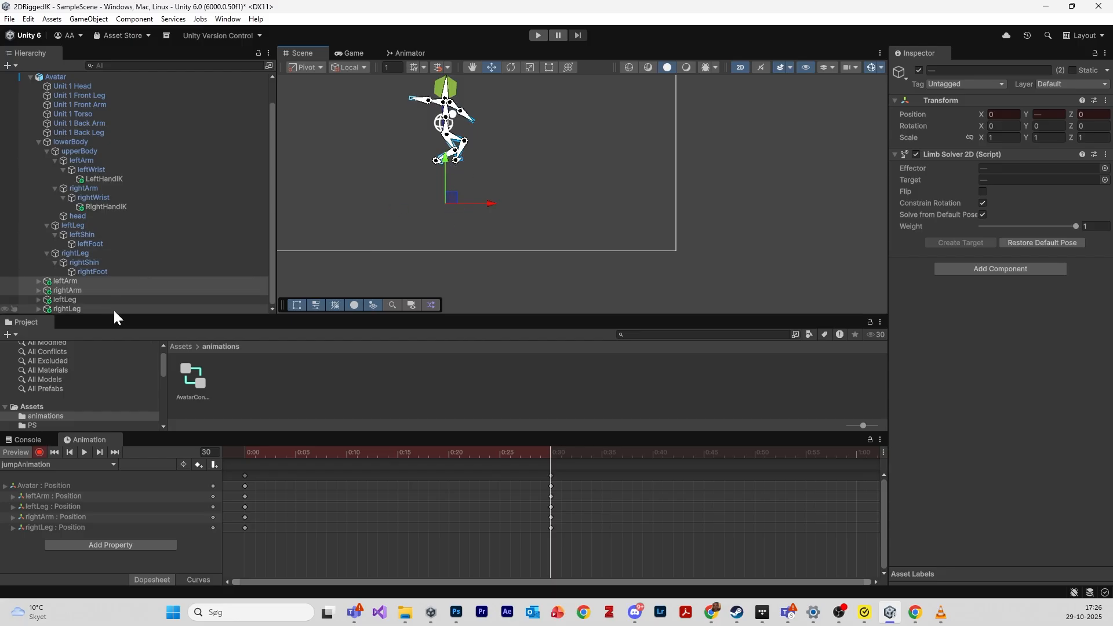
- Copy all frame 0 keyframes of jumpAnimation to frame 60 and play the clip
{"action": "left_click_drag", "start_coordinate": [316, 565], "coordinate": [232, 468]}
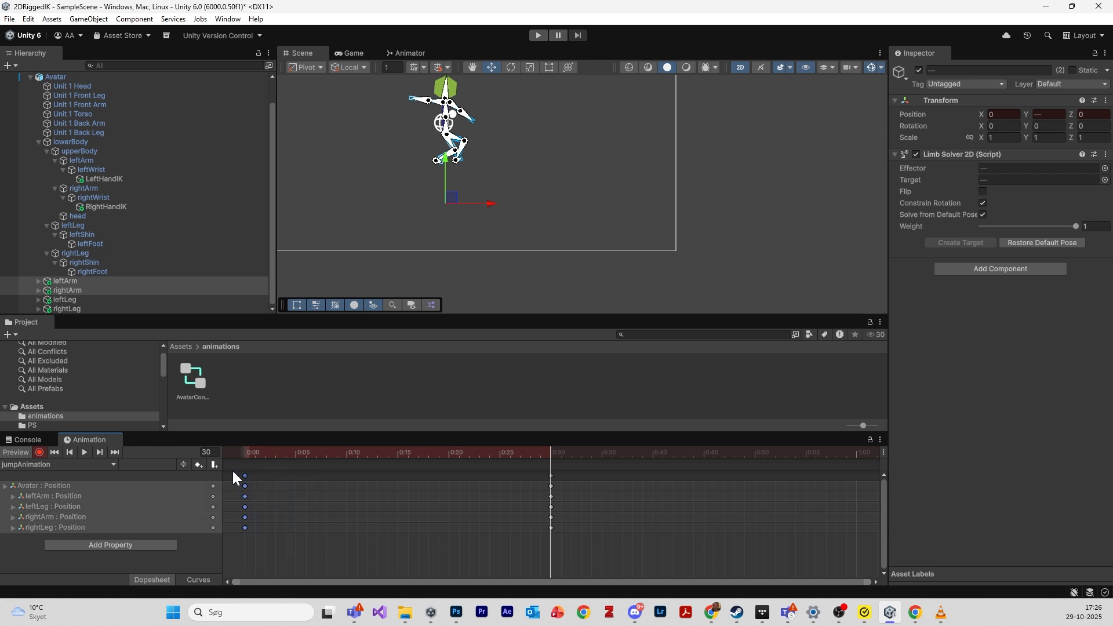
{"action": "left_click", "coordinate": [857, 453]}
{"action": "key", "text": "ctrl+v"}
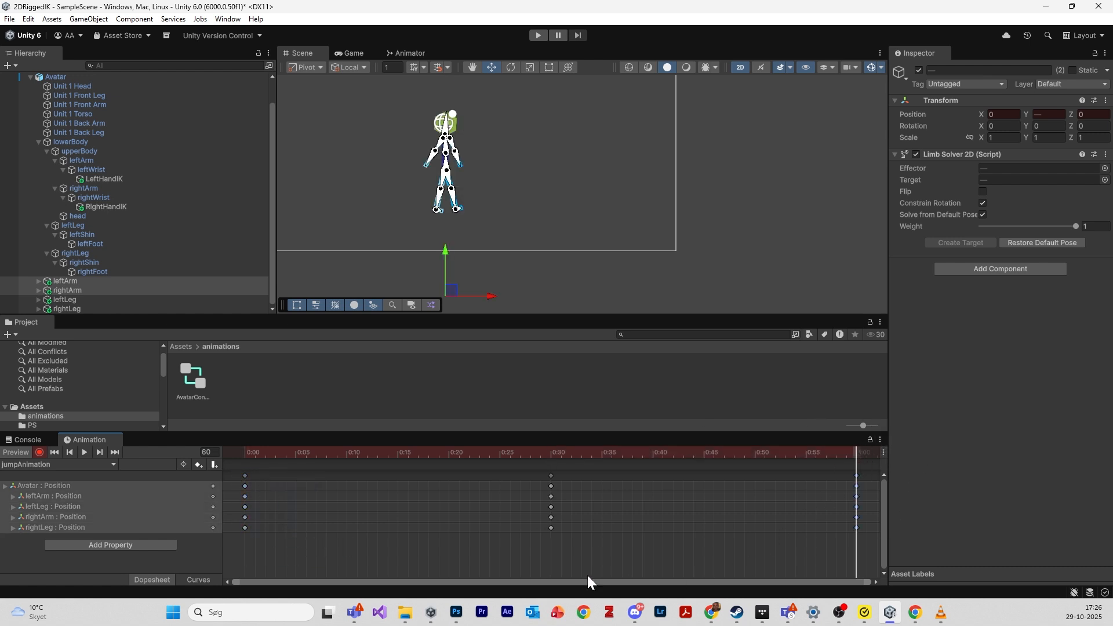
{"action": "left_click", "coordinate": [85, 452]}
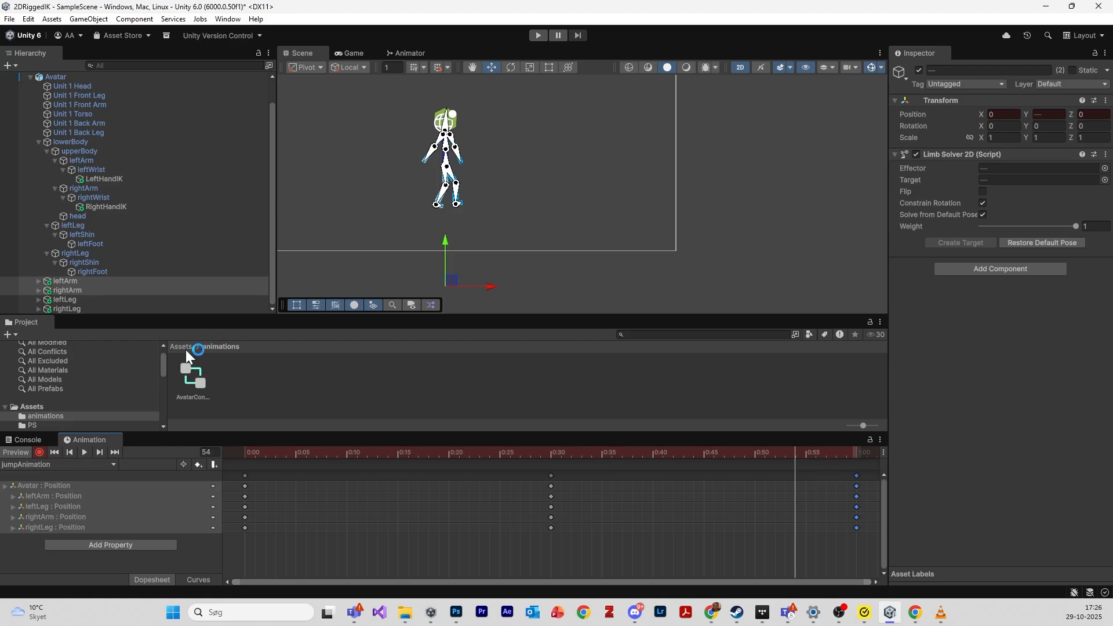
- Stop keyframe recording and show the Avatar's Animator state graph
{"action": "left_click", "coordinate": [39, 452]}
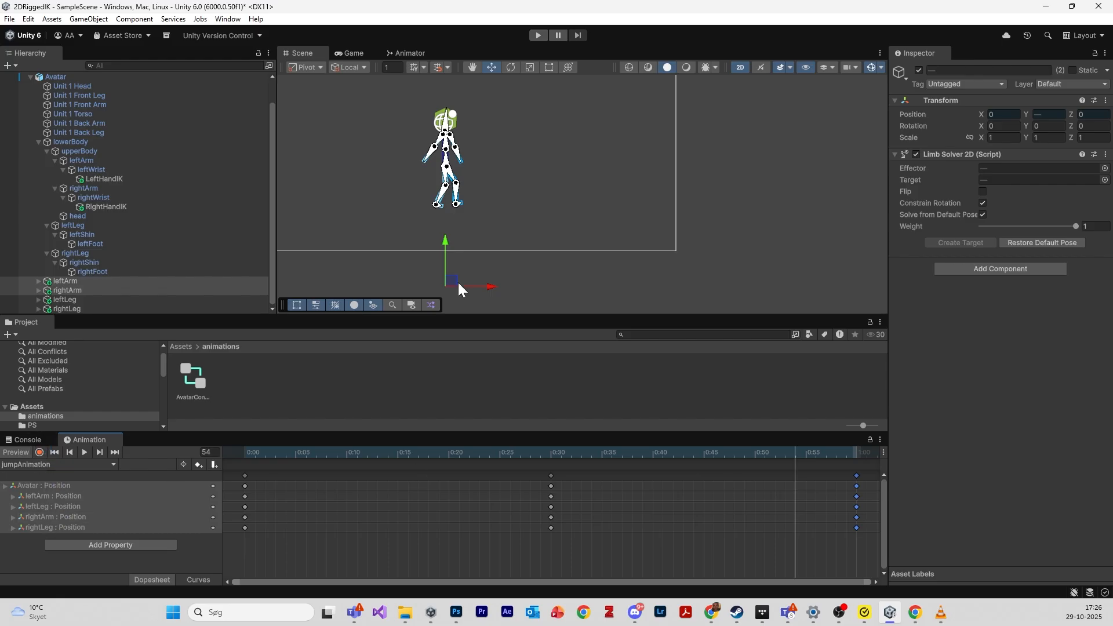
{"action": "left_click", "coordinate": [93, 77]}
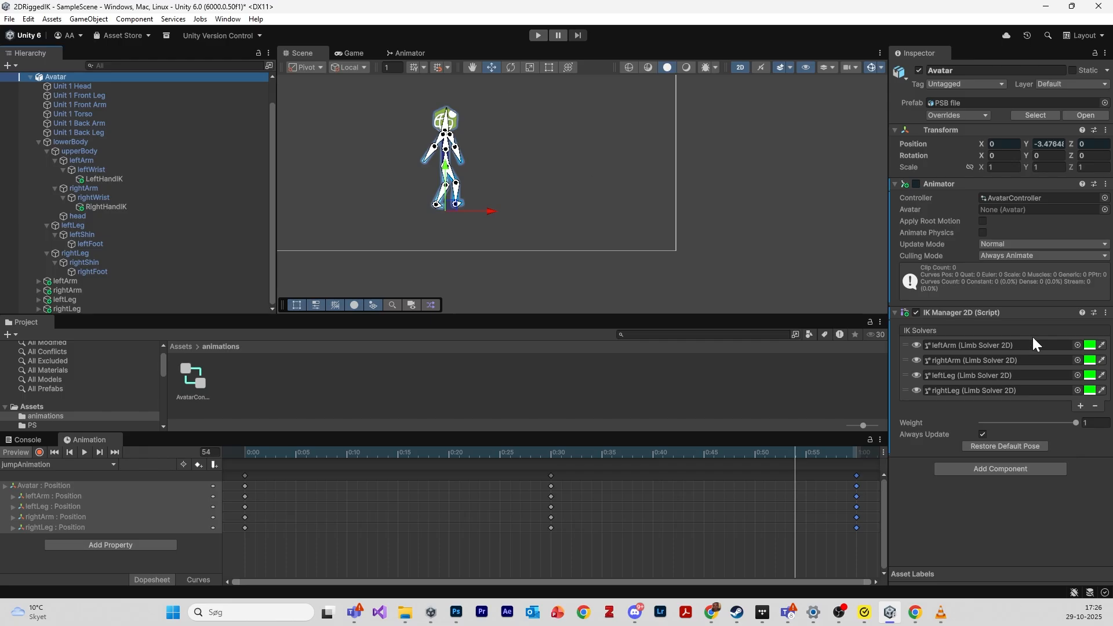
{"action": "left_click", "coordinate": [412, 53]}
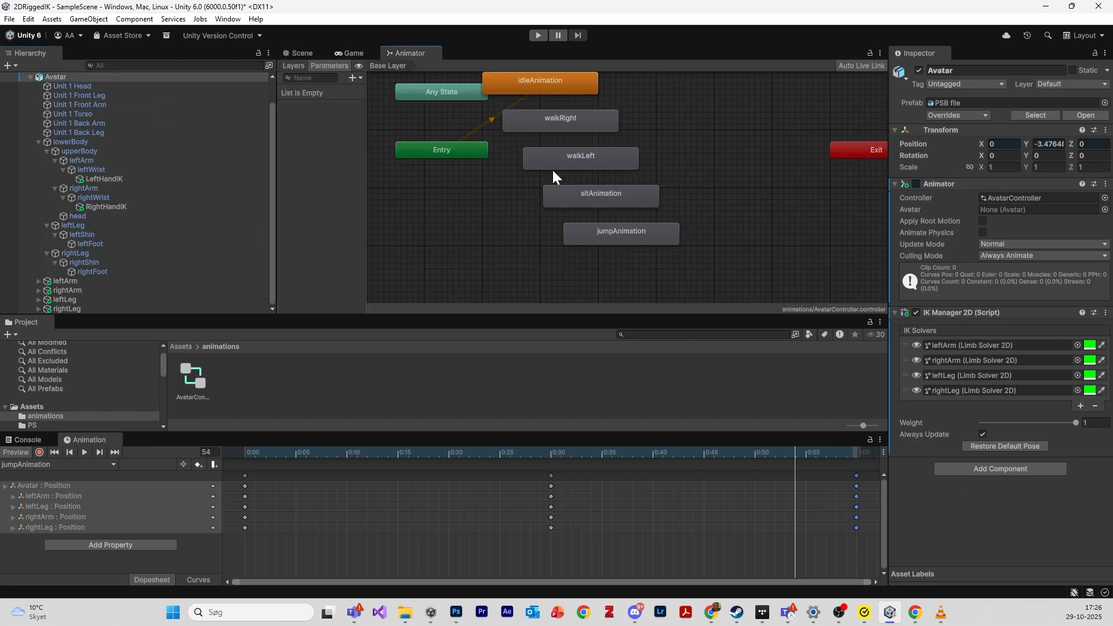
{"action": "middle_click_drag", "start_coordinate": [524, 218], "coordinate": [468, 243]}
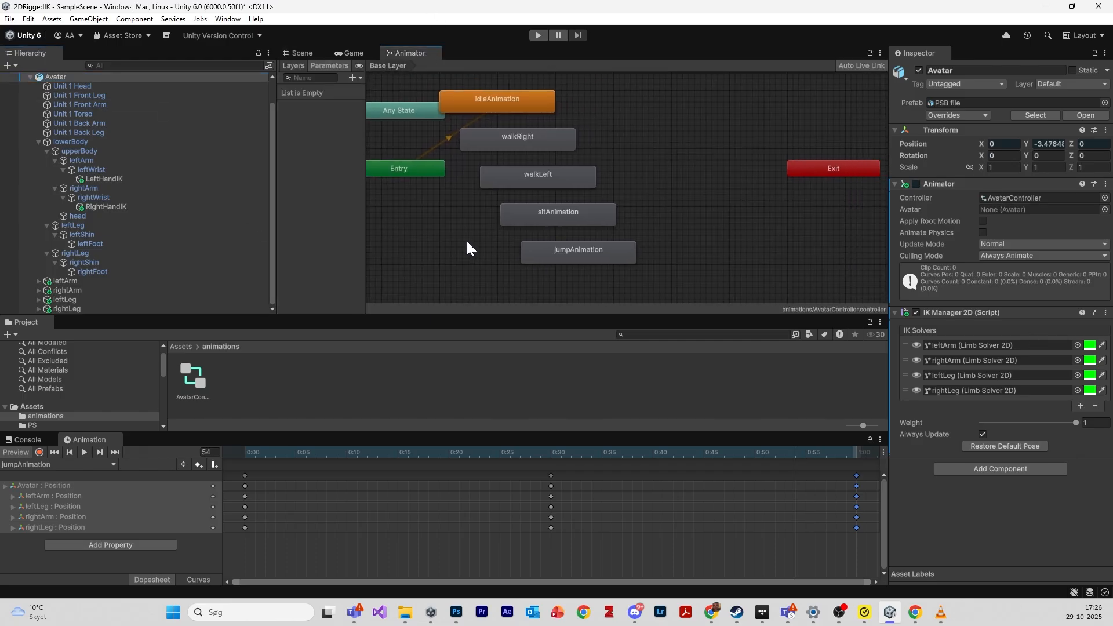
- Create a new folder named InputS in the Assets folder
{"action": "left_click", "coordinate": [182, 348]}
{"action": "right_click", "coordinate": [515, 367]}
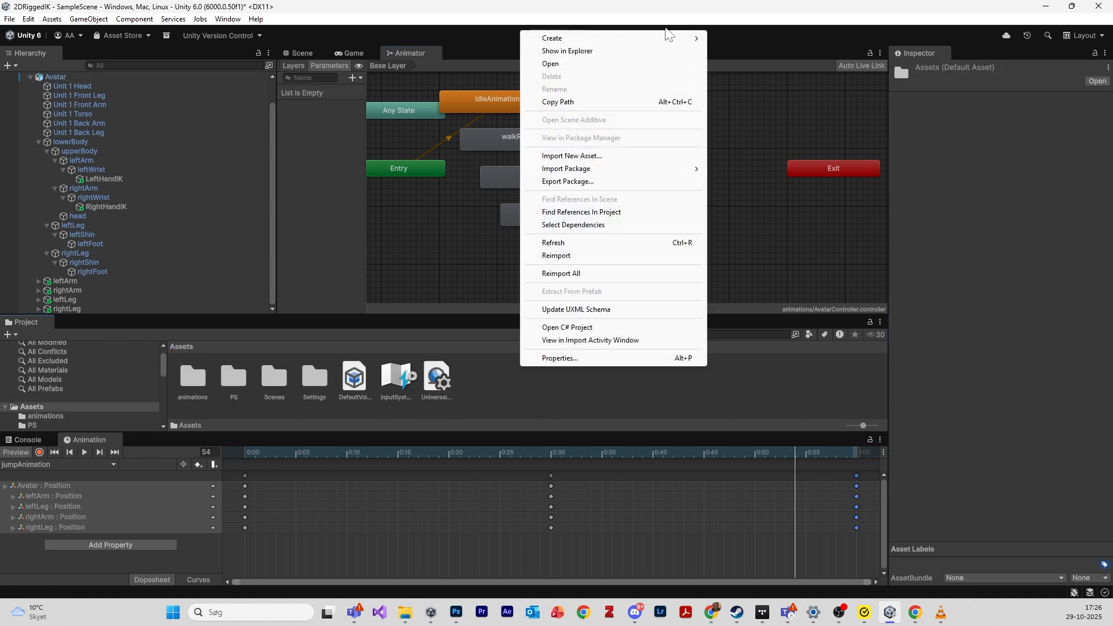
{"action": "mouse_move", "coordinate": [668, 39]}
{"action": "left_click", "coordinate": [737, 38]}
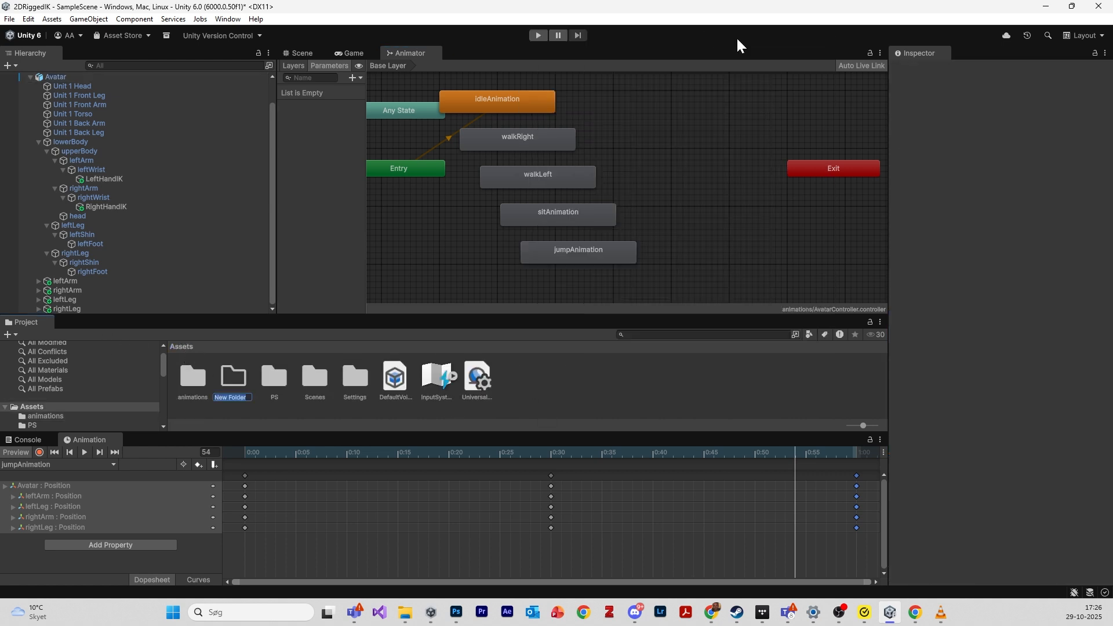
{"action": "type", "text": "Inputs"}
{"action": "key", "text": "Return"}
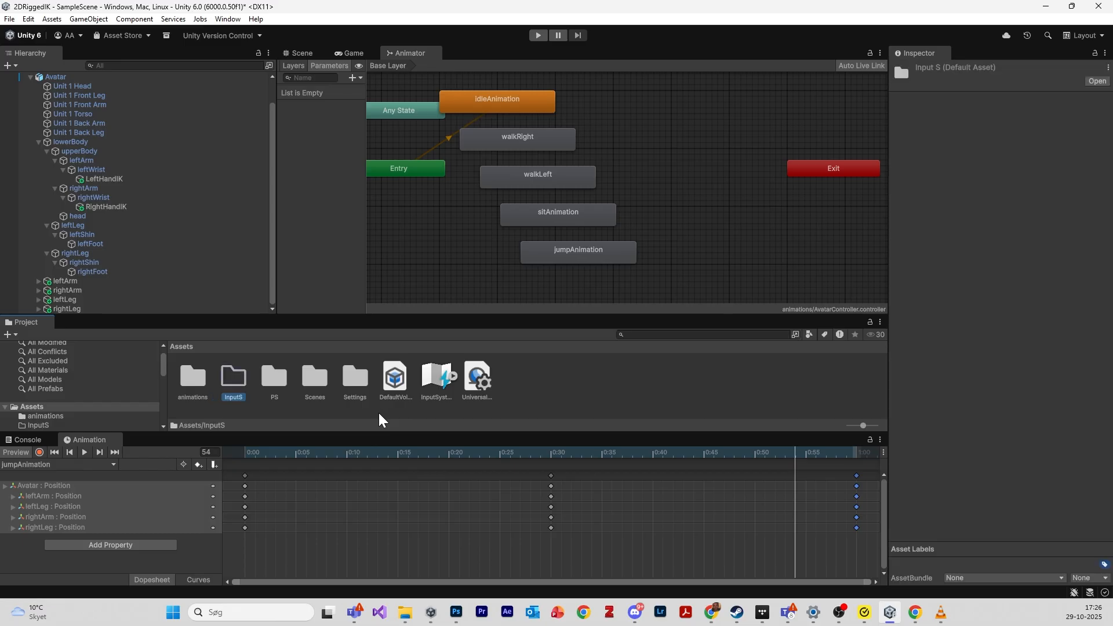
- Create an Input Actions asset named avatarActions inside the InputS folder
{"action": "double_click", "coordinate": [232, 383]}
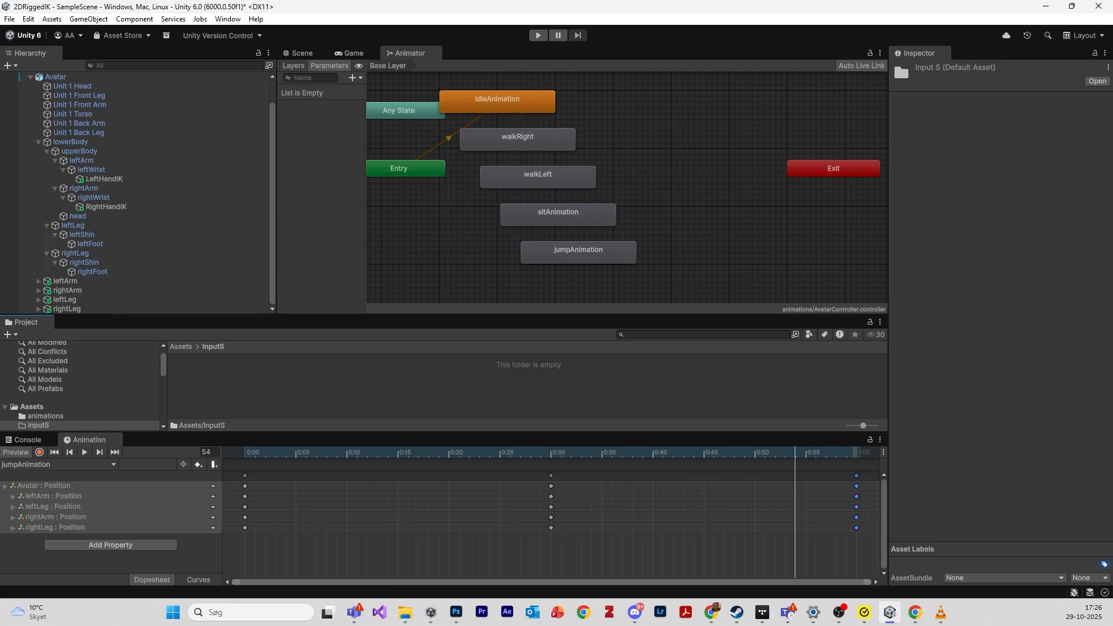
{"action": "scroll", "coordinate": [502, 522], "scroll_direction": "down", "scroll_amount": 3}
{"action": "right_click", "coordinate": [307, 388]}
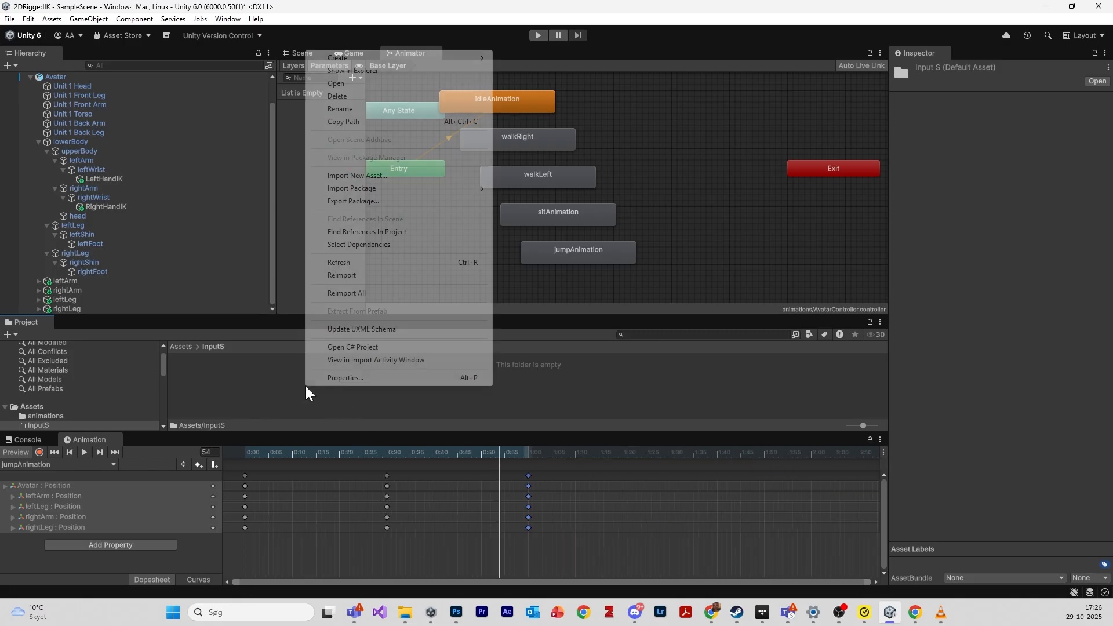
{"action": "mouse_move", "coordinate": [405, 59]}
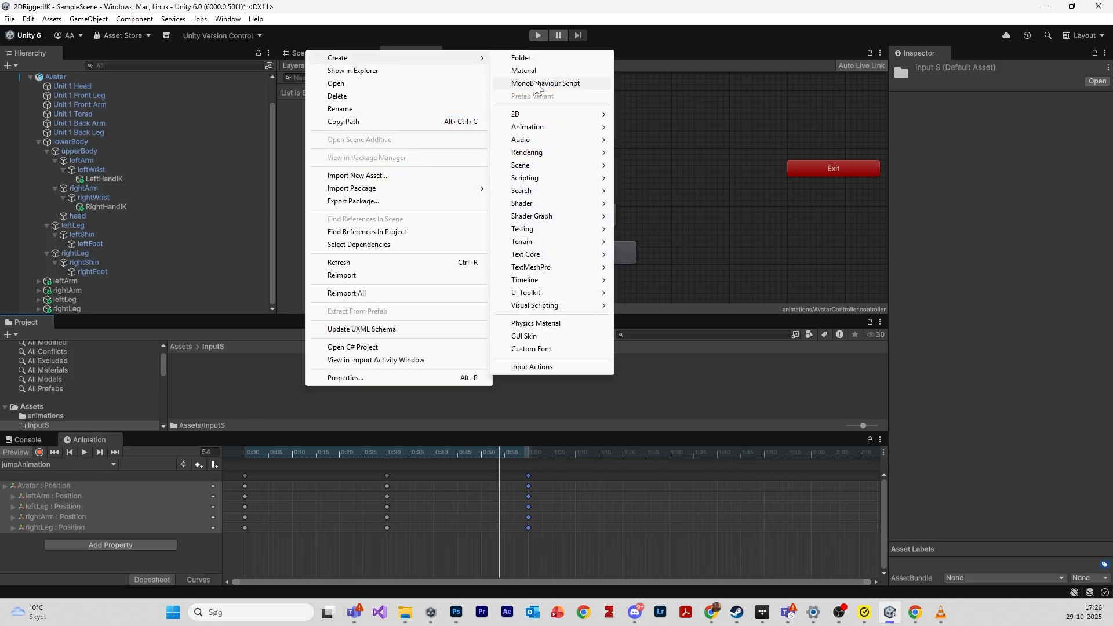
{"action": "left_click", "coordinate": [532, 367]}
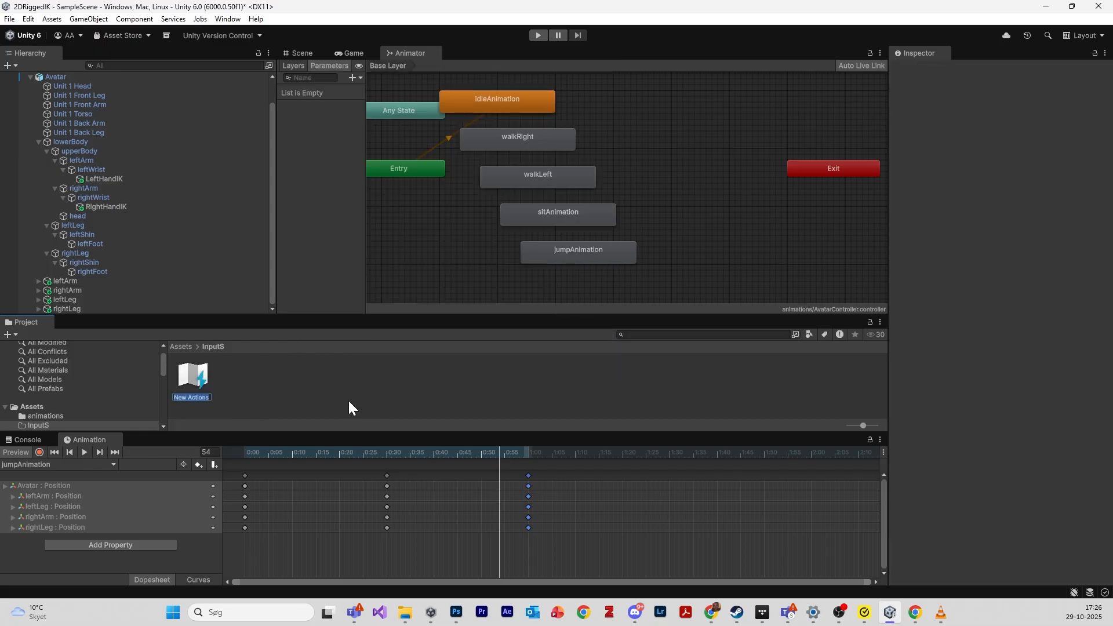
{"action": "type", "text": "avatarActions"}
{"action": "key", "text": "Return"}
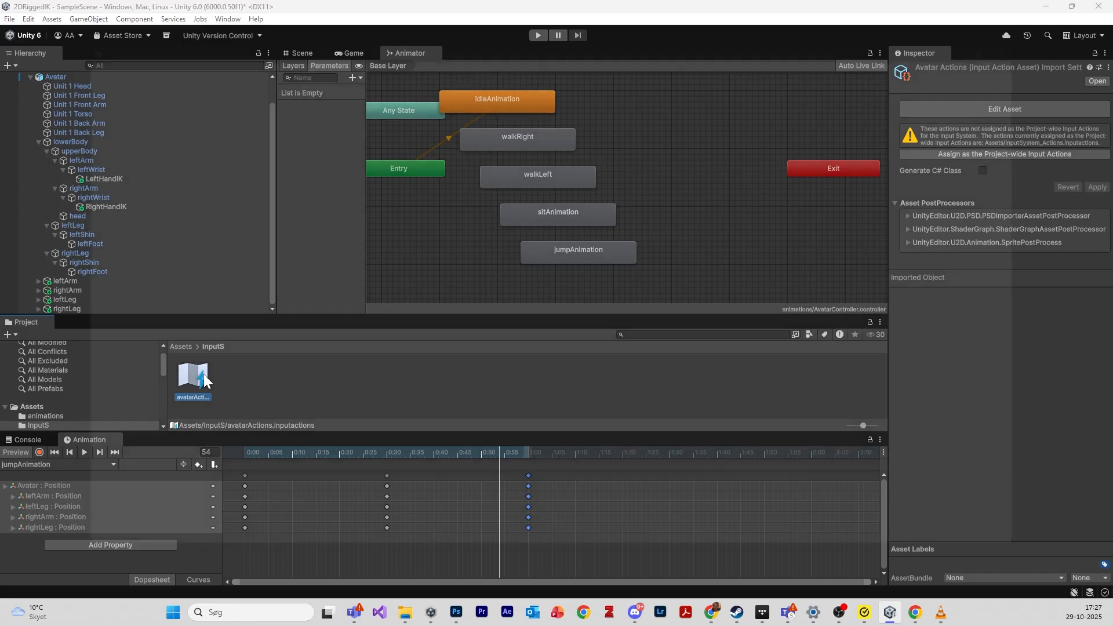
- Open the avatarActions asset for editing and add an action map named inGame
{"action": "double_click", "coordinate": [203, 374]}
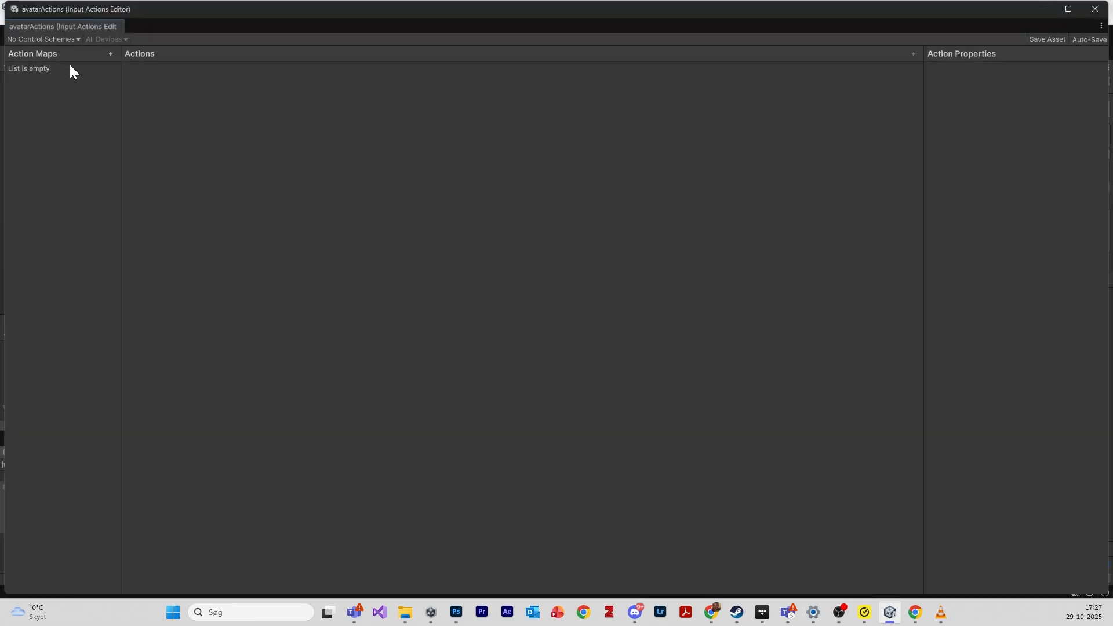
{"action": "left_click", "coordinate": [111, 54]}
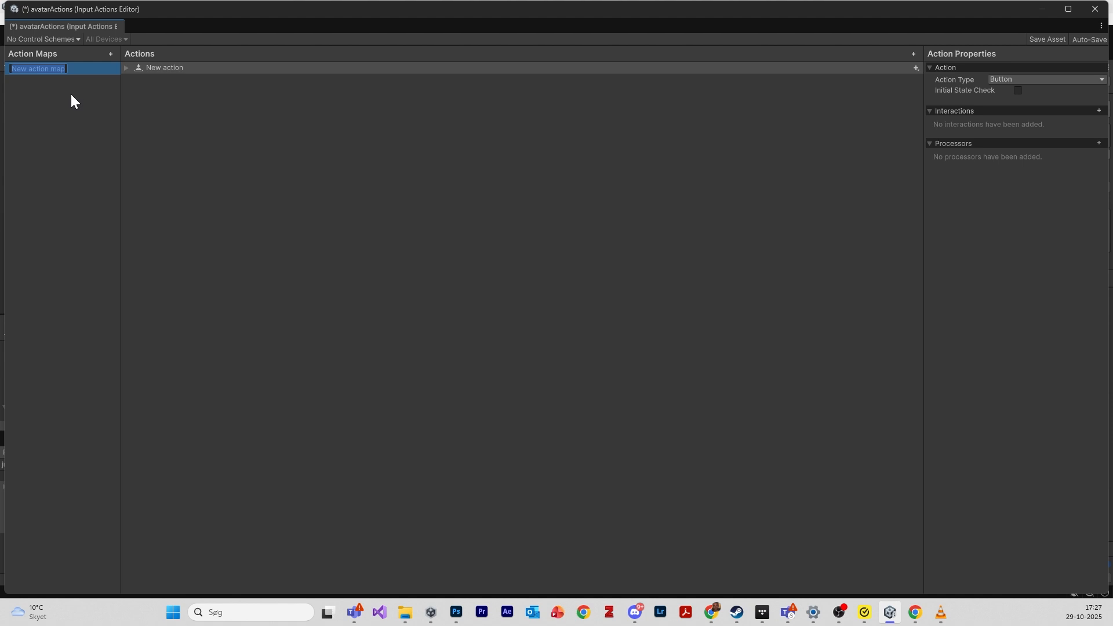
{"action": "type", "text": "inGame"}
{"action": "key", "text": "Return"}
- Replace the default action in the inGame map with a new action named Movement
{"action": "right_click", "coordinate": [168, 67]}
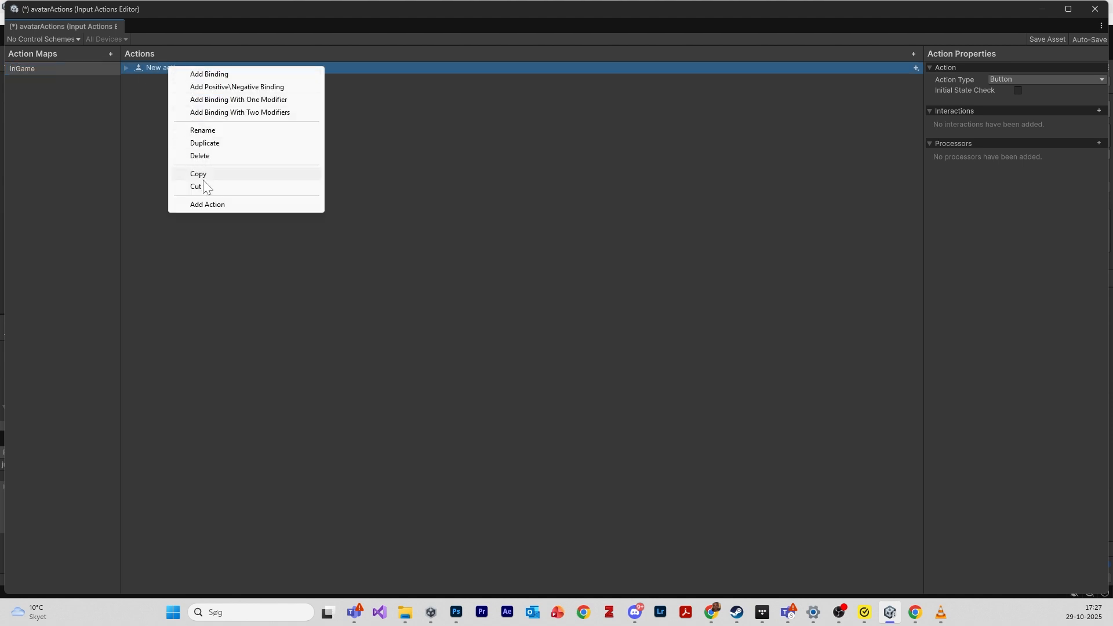
{"action": "left_click", "coordinate": [216, 156]}
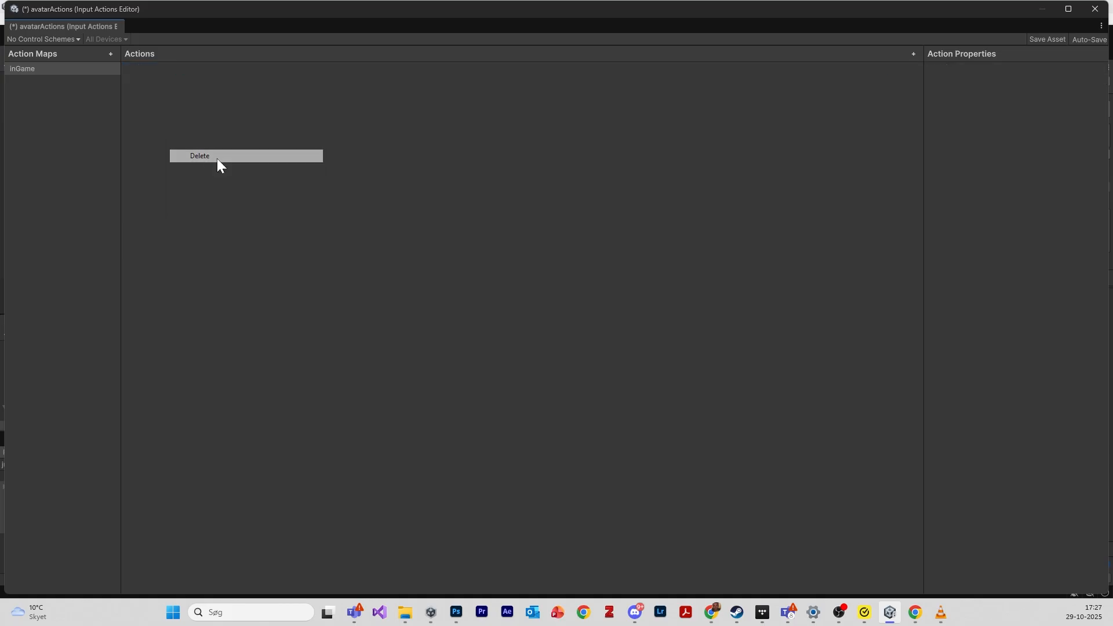
{"action": "left_click", "coordinate": [914, 53]}
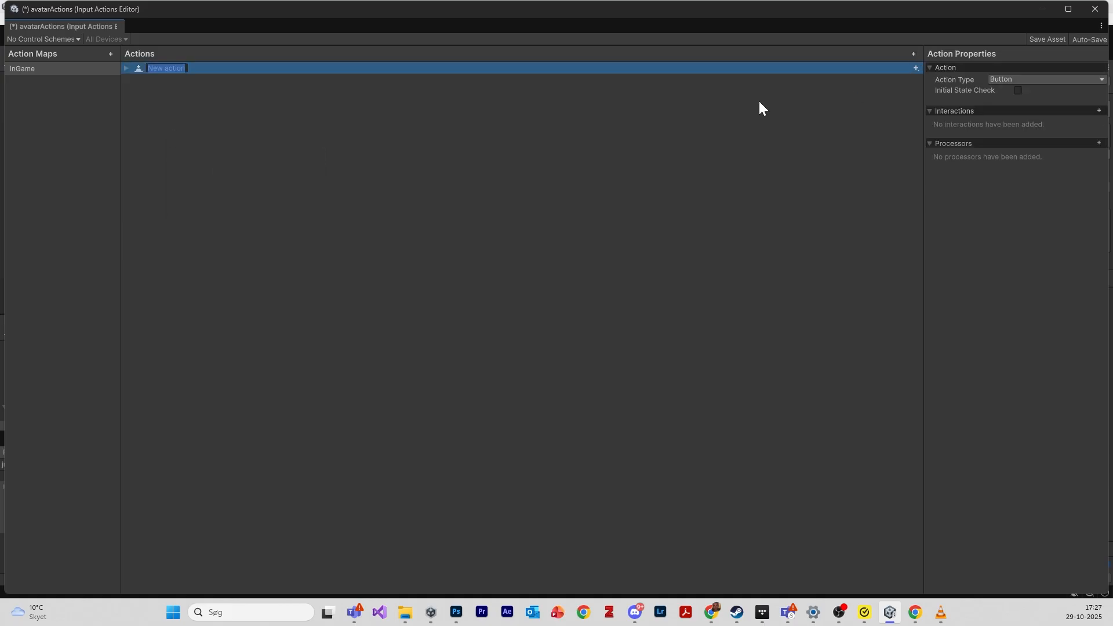
{"action": "type", "text": "Movement"}
{"action": "key", "text": "Return"}
{"action": "left_click", "coordinate": [916, 68]}
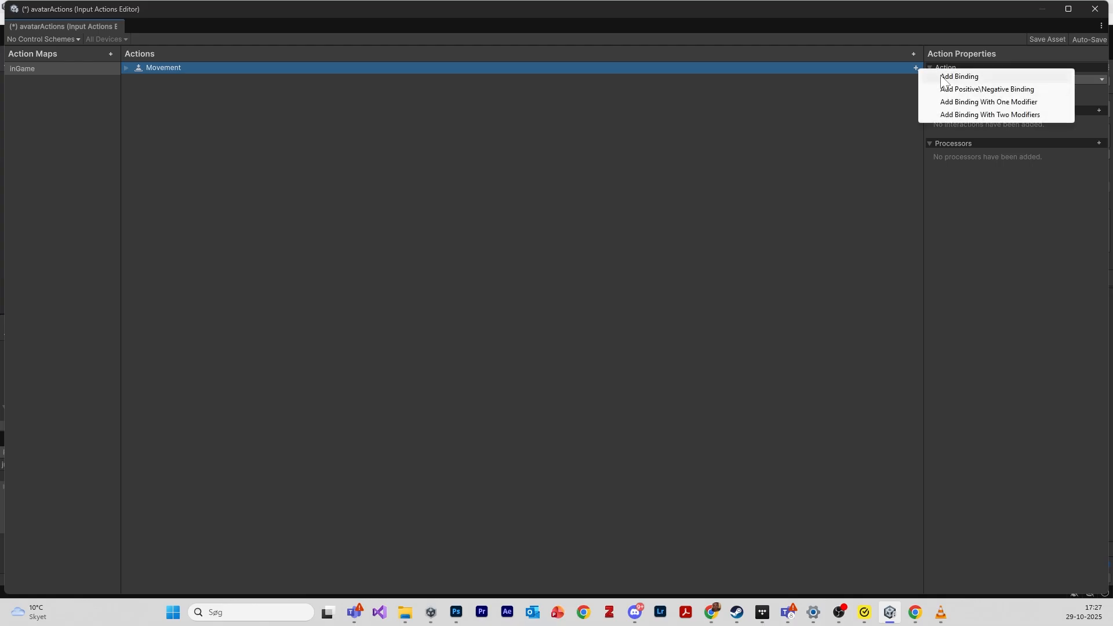
{"action": "left_click", "coordinate": [752, 186]}
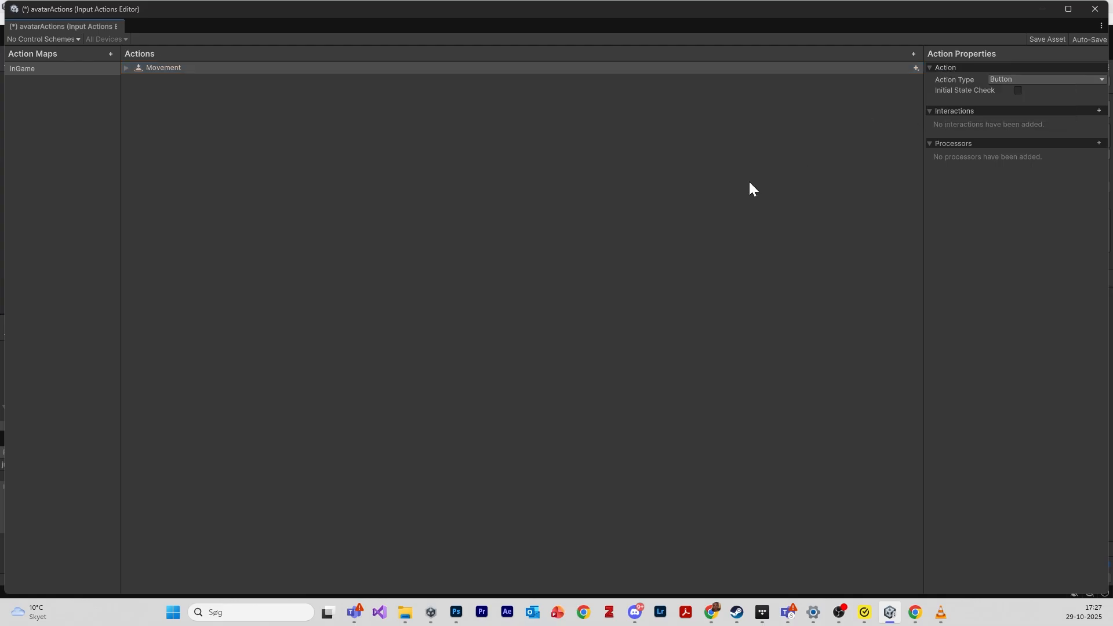
- Set the Movement action's type to Value and its control type to Vector 2
{"action": "left_click", "coordinate": [997, 80]}
{"action": "left_click", "coordinate": [1014, 92]}
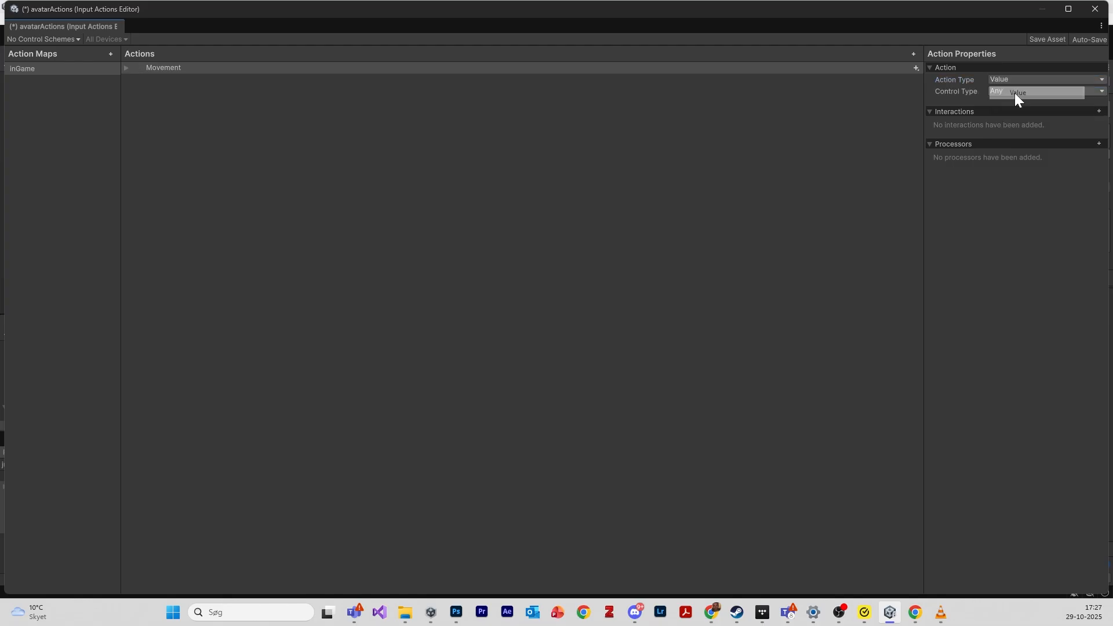
{"action": "left_click", "coordinate": [1013, 92]}
{"action": "left_click", "coordinate": [1027, 182]}
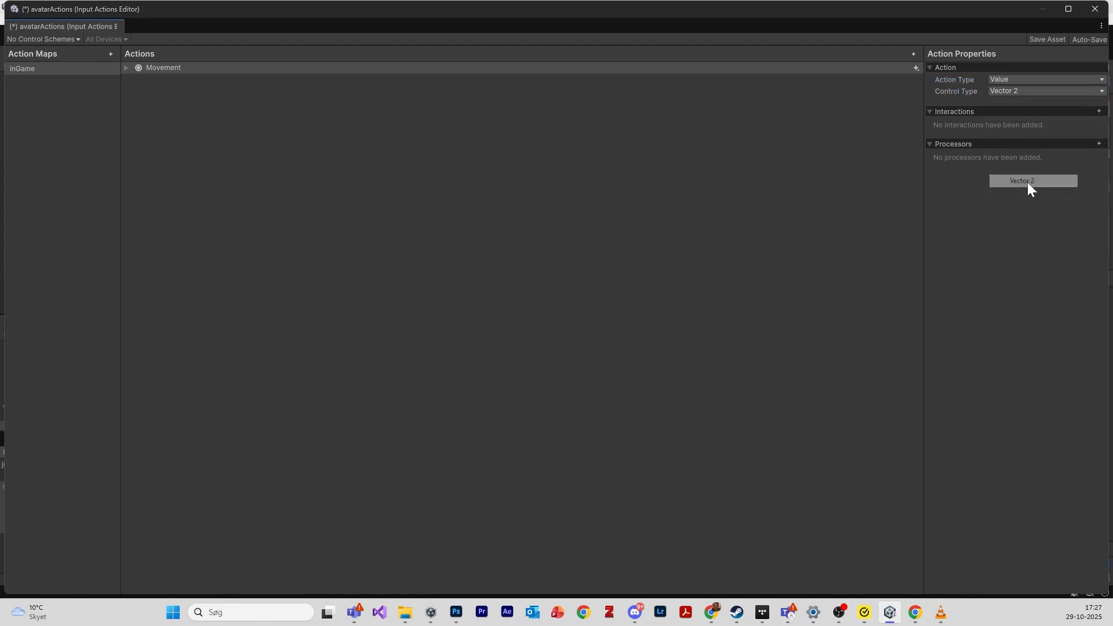
- Add an Up/Down/Left/Right composite to the Movement action and expand its bindings
{"action": "left_click", "coordinate": [916, 68]}
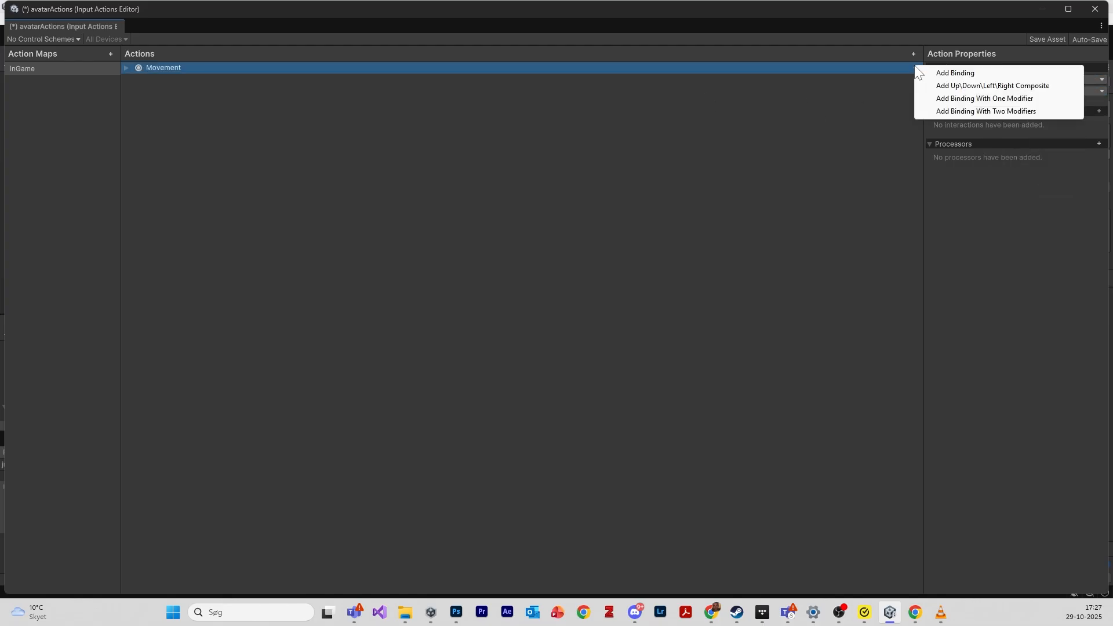
{"action": "left_click", "coordinate": [980, 86]}
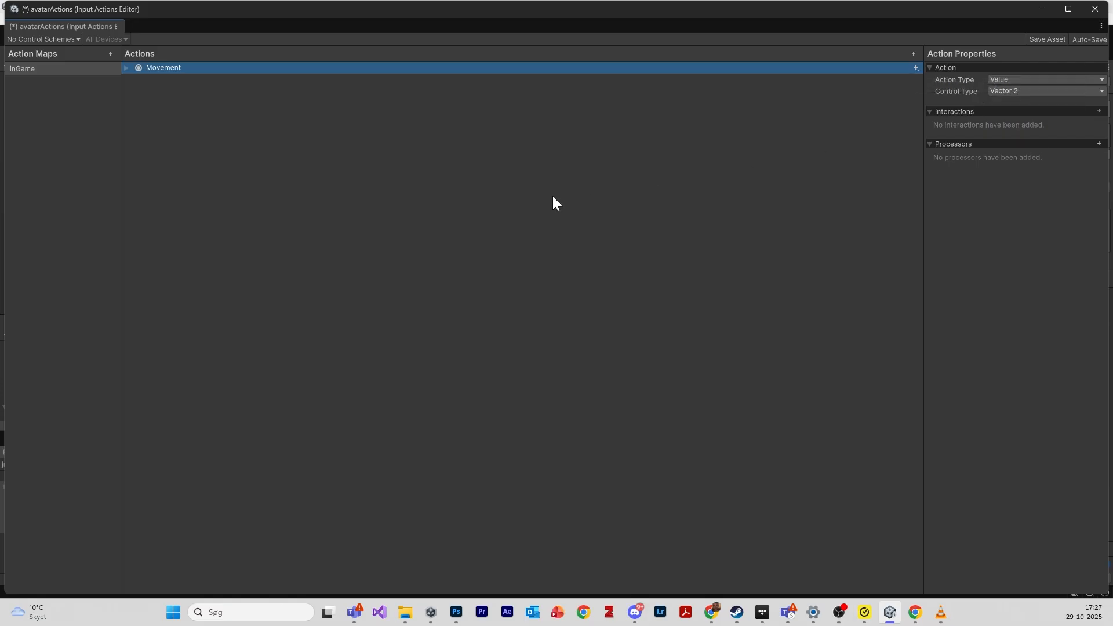
{"action": "left_click", "coordinate": [125, 66]}
{"action": "left_click", "coordinate": [127, 66]}
{"action": "right_click", "coordinate": [177, 79]}
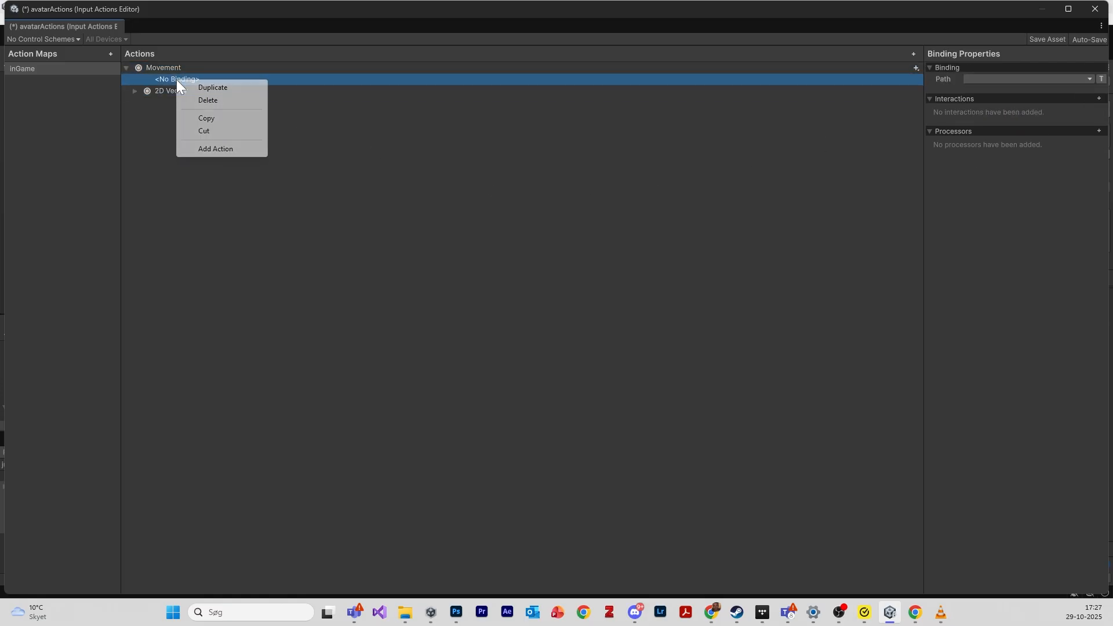
{"action": "left_click", "coordinate": [208, 99]}
{"action": "left_click", "coordinate": [134, 80]}
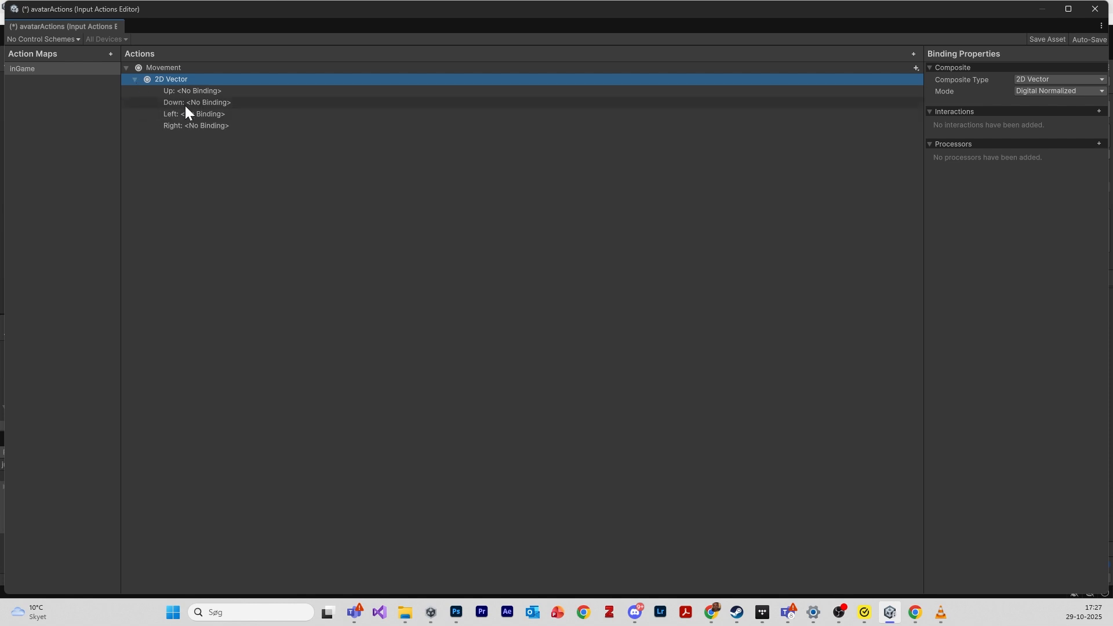
{"action": "left_click", "coordinate": [202, 90]}
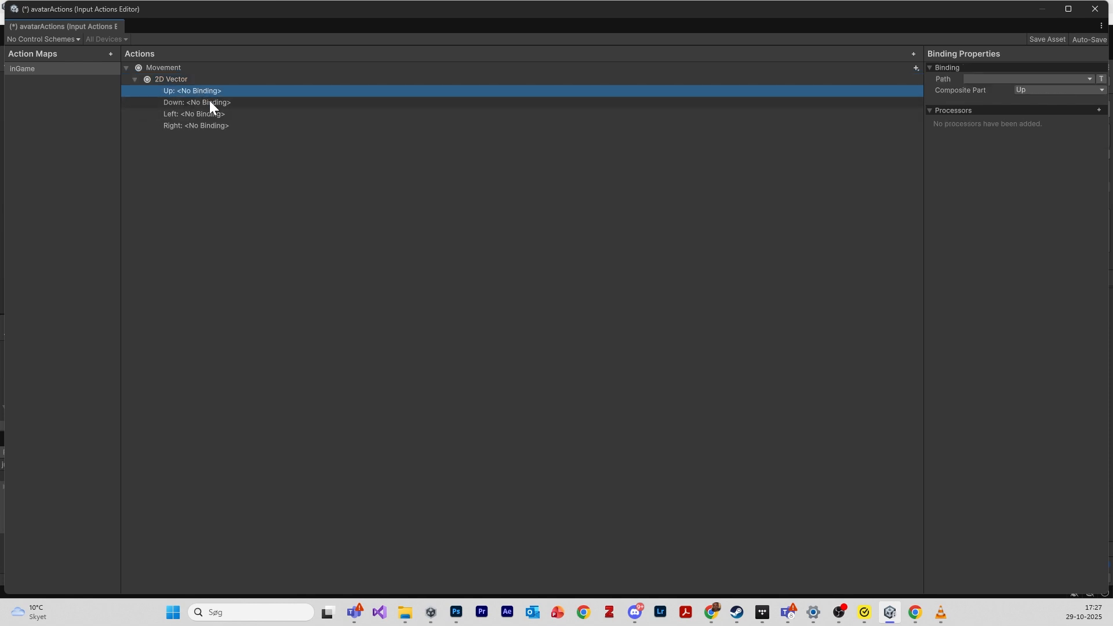
{"action": "left_click", "coordinate": [1100, 80]}
{"action": "left_click", "coordinate": [1038, 79]}
{"action": "key", "text": "ctrl+z"}
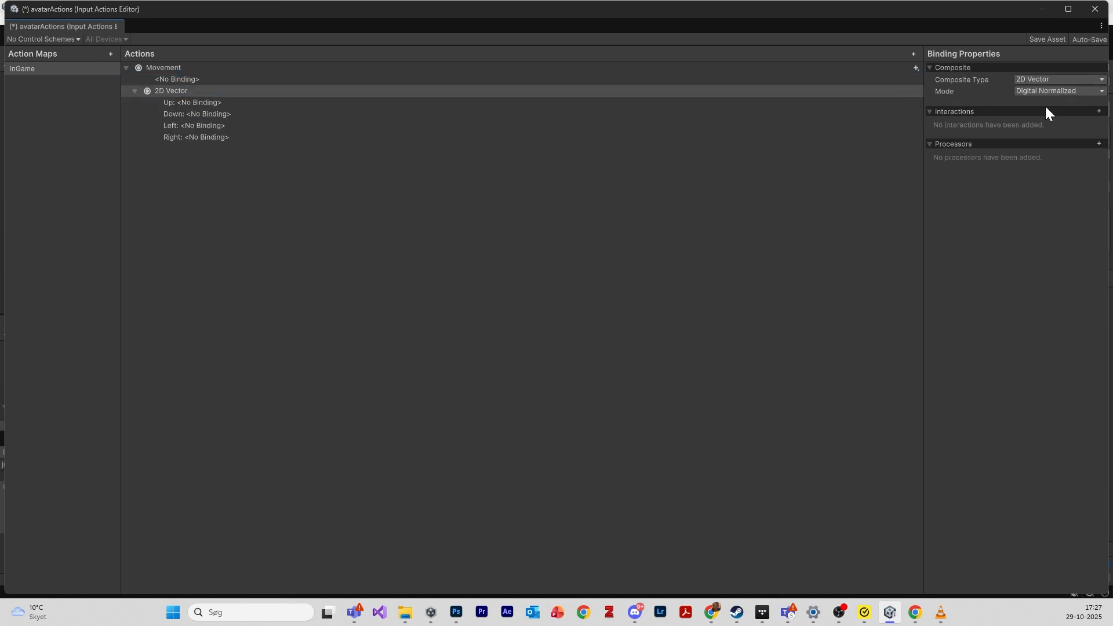
- Bind the Up part of the 2D Vector composite to W [Keyboard] and the Down part to S [Keyboard]
{"action": "left_click", "coordinate": [310, 102]}
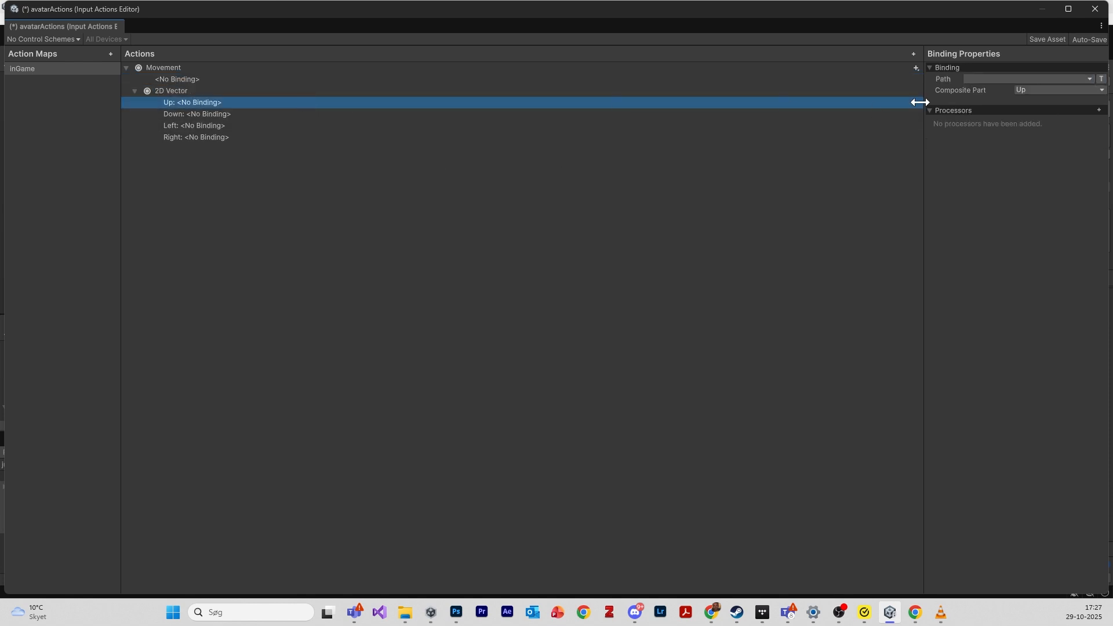
{"action": "left_click", "coordinate": [976, 80]}
{"action": "type", "text": "w"}
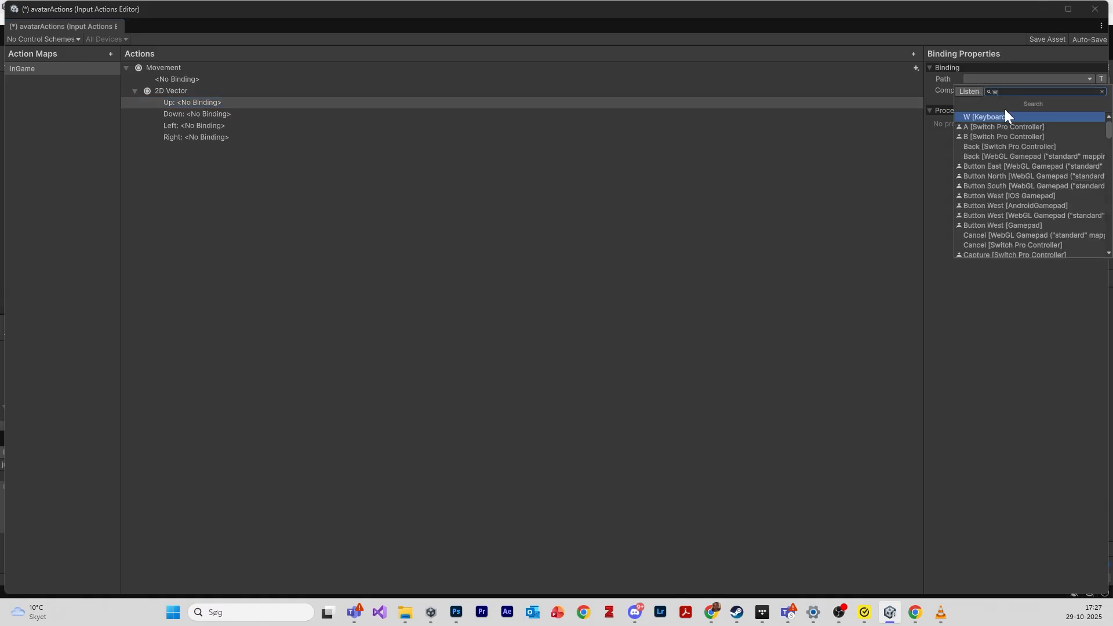
{"action": "left_click", "coordinate": [994, 118]}
{"action": "left_click", "coordinate": [264, 115]}
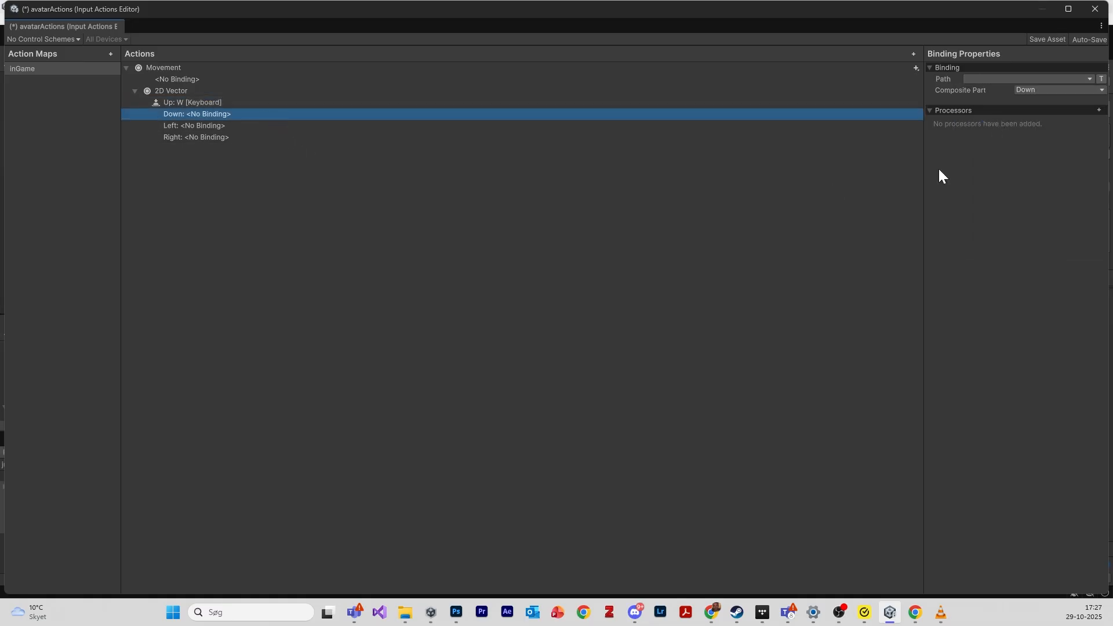
{"action": "left_click", "coordinate": [987, 81]}
{"action": "type", "text": "s"}
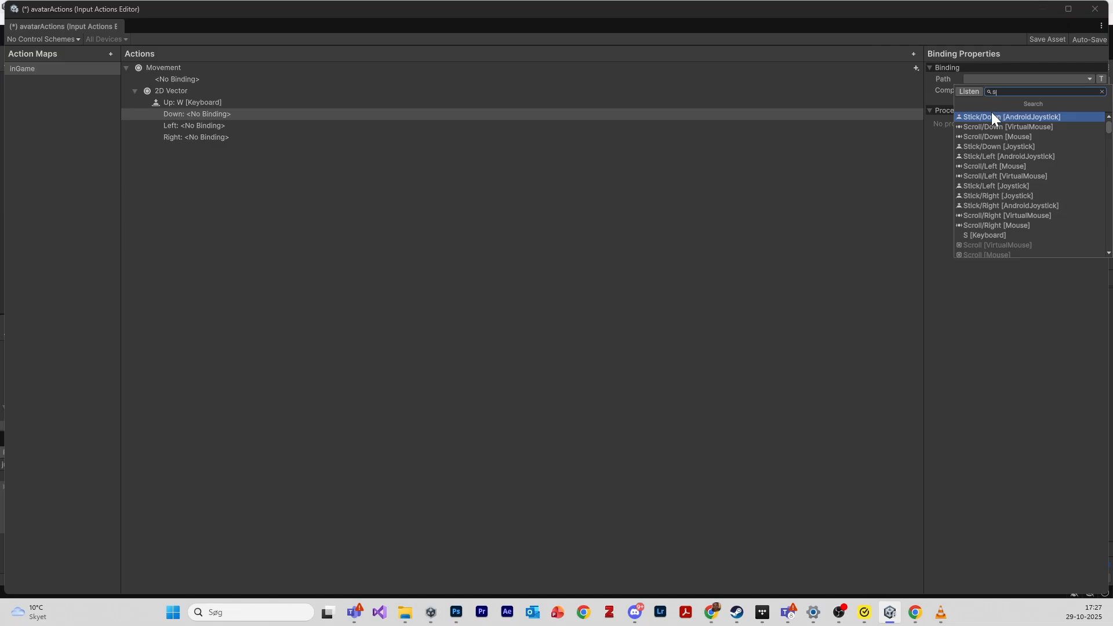
{"action": "left_click", "coordinate": [986, 235]}
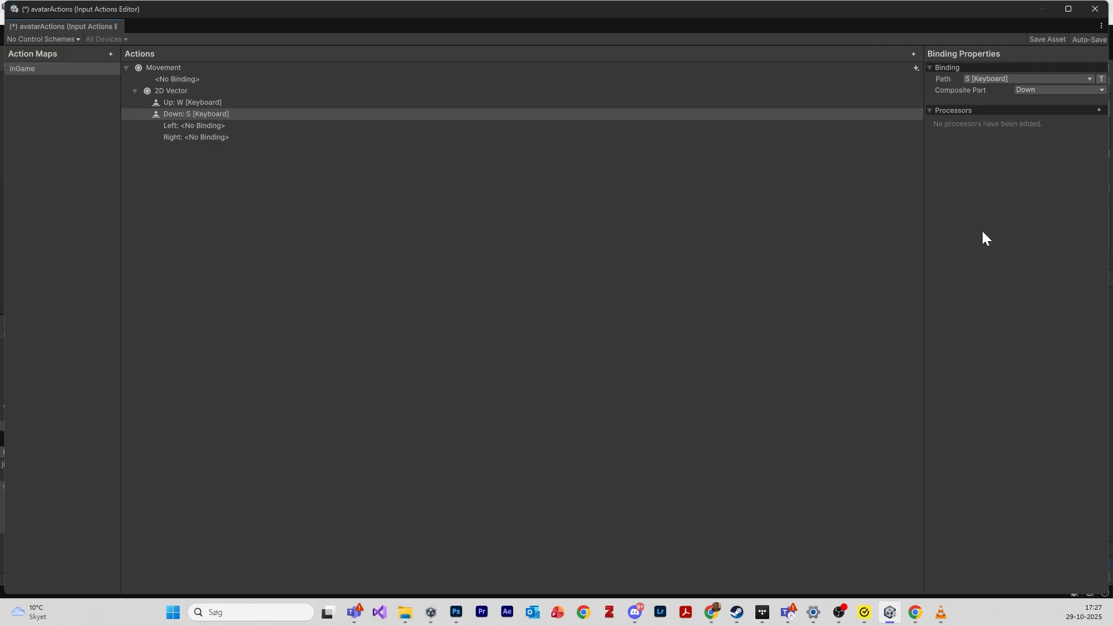
- Bind the Left part of the 2D Vector composite to A [Keyboard] and the Right part to D [Keyboard]
{"action": "left_click", "coordinate": [271, 126]}
{"action": "left_click", "coordinate": [999, 80]}
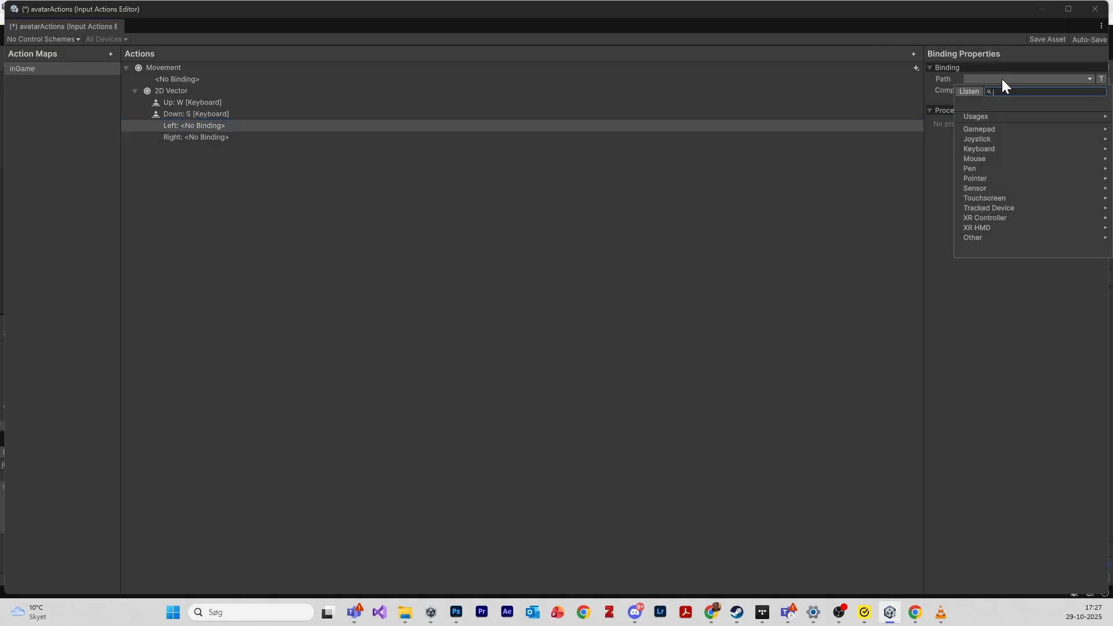
{"action": "type", "text": "a"}
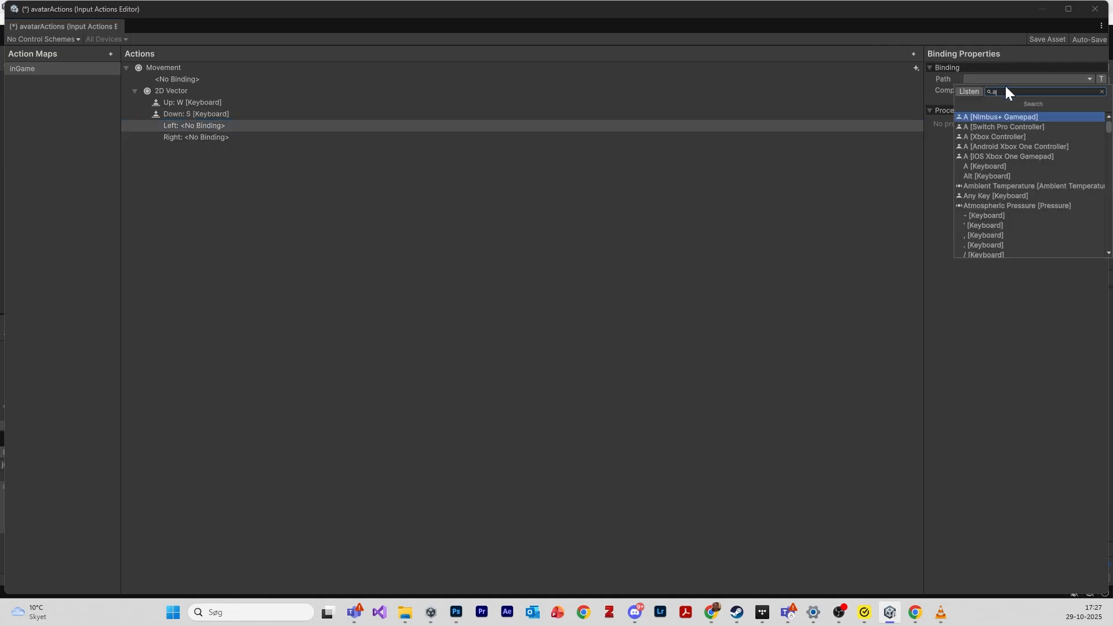
{"action": "left_click", "coordinate": [996, 167]}
{"action": "left_click", "coordinate": [210, 138]}
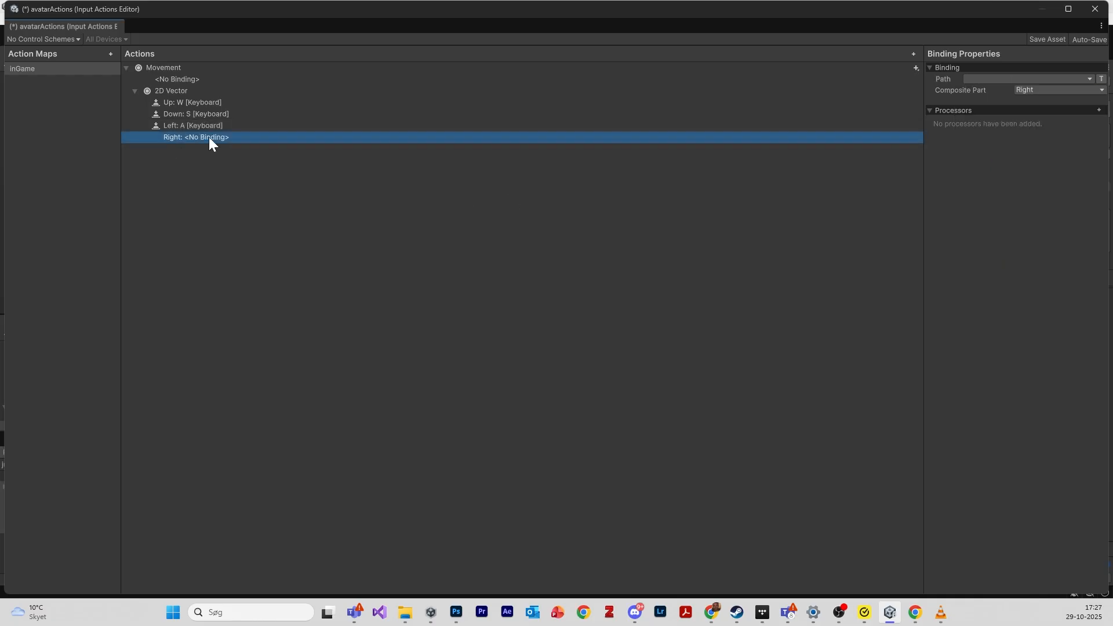
{"action": "left_click", "coordinate": [966, 80]}
{"action": "type", "text": "d"}
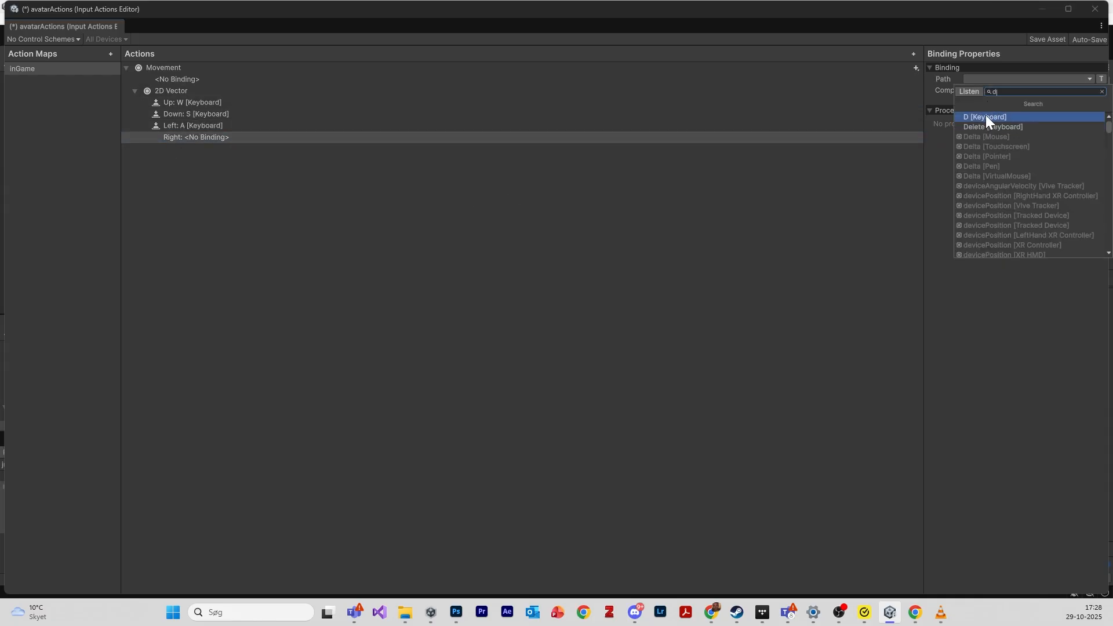
{"action": "left_click", "coordinate": [986, 117]}
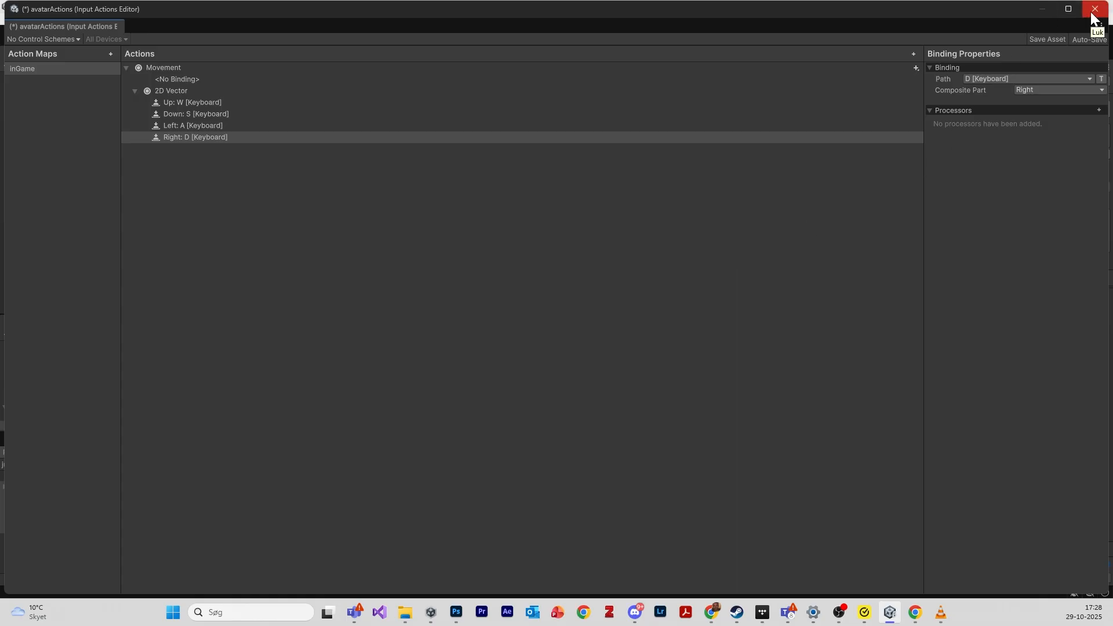
- Save the avatarActions asset and close the Input Actions Editor
{"action": "key", "text": "ctrl+s"}
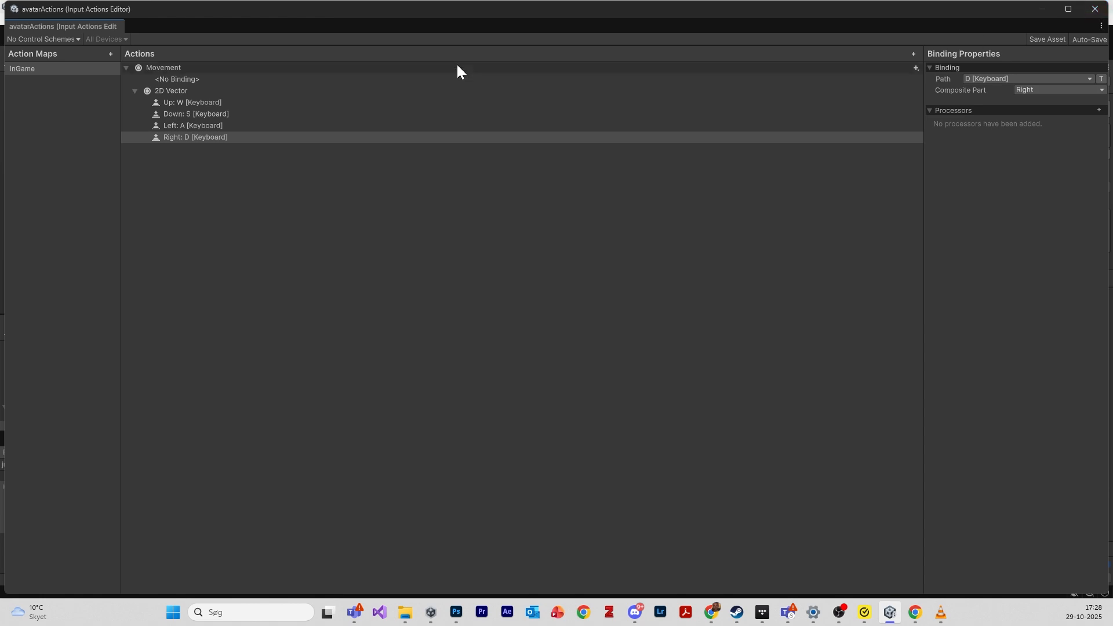
{"action": "left_click", "coordinate": [1090, 15]}
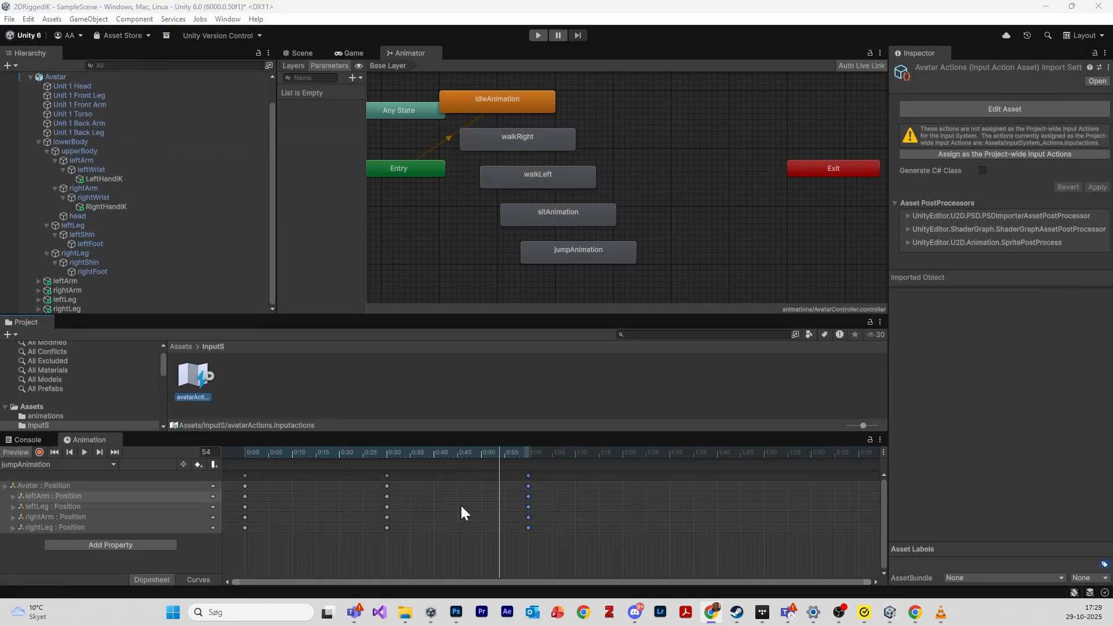
- Delete the idleAnimation, walkRight, walkLeft, sitAnimation and jumpAnimation states from the Animator's Base Layer
{"action": "left_click", "coordinate": [562, 252]}
{"action": "left_click", "coordinate": [527, 127]}
{"action": "left_click", "coordinate": [523, 134]}
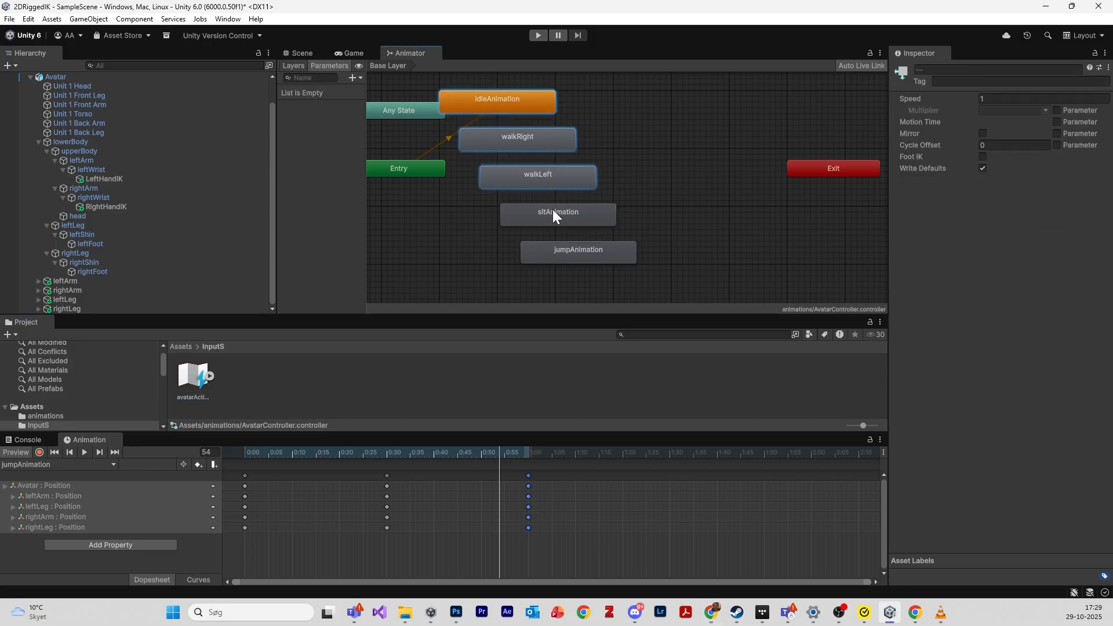
{"action": "left_click", "coordinate": [579, 253]}
{"action": "left_click", "coordinate": [503, 100], "text": "ctrl"}
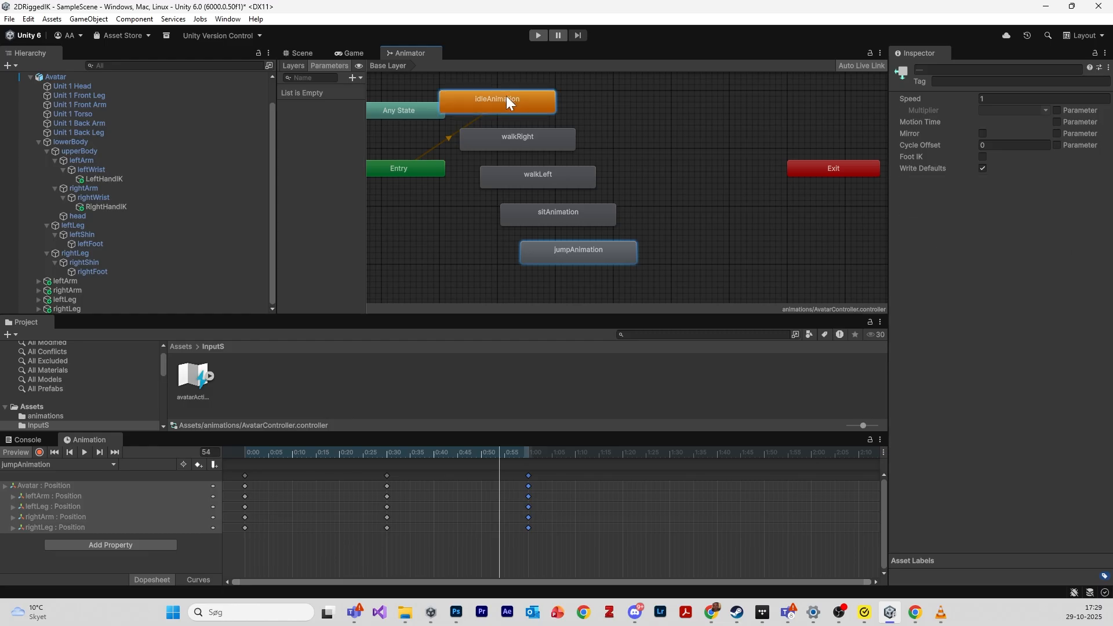
{"action": "left_click", "coordinate": [533, 144], "text": "ctrl"}
{"action": "left_click", "coordinate": [541, 185], "text": "ctrl"}
{"action": "left_click", "coordinate": [556, 215], "text": "ctrl"}
{"action": "right_click", "coordinate": [558, 214]}
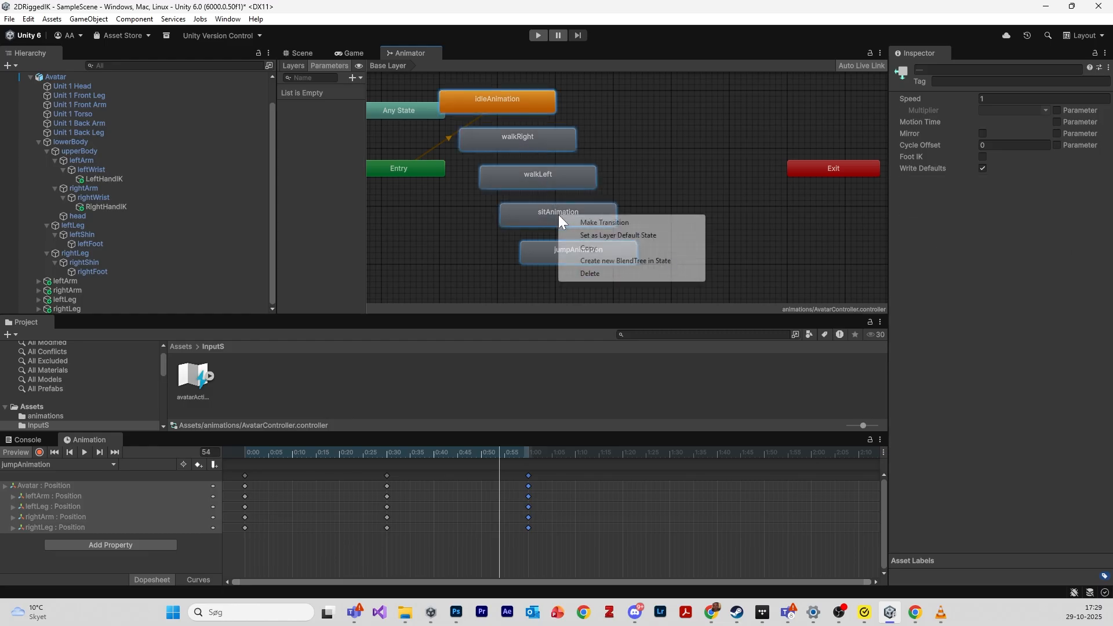
{"action": "left_click", "coordinate": [607, 271]}
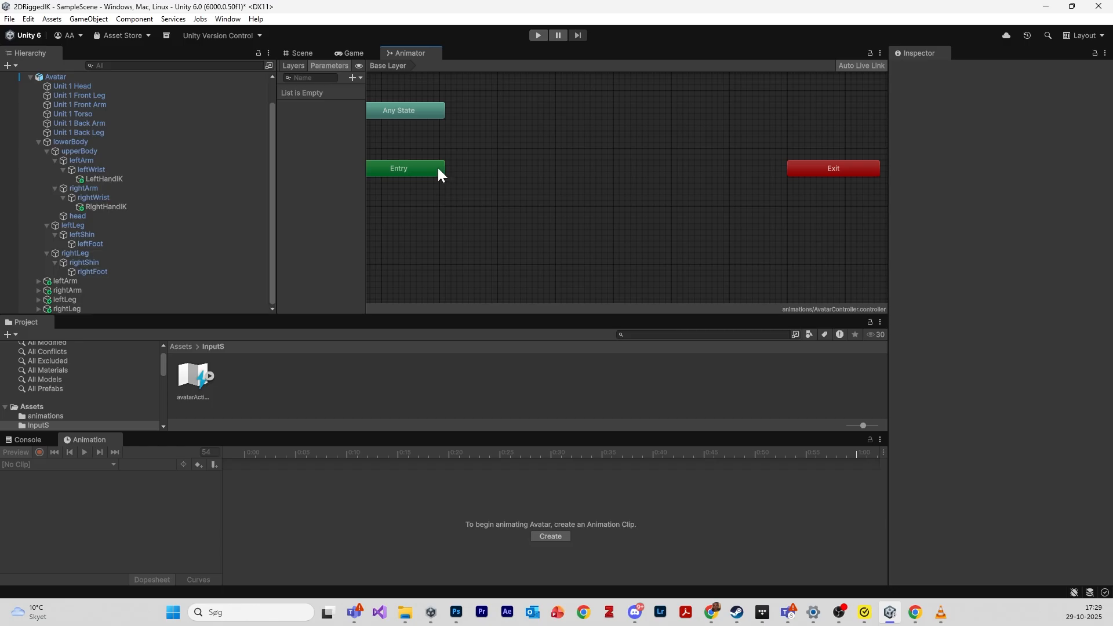
- Add two Float parameters named x and y to the avatar's animator controller
{"action": "middle_click_drag", "start_coordinate": [502, 225], "coordinate": [567, 235]}
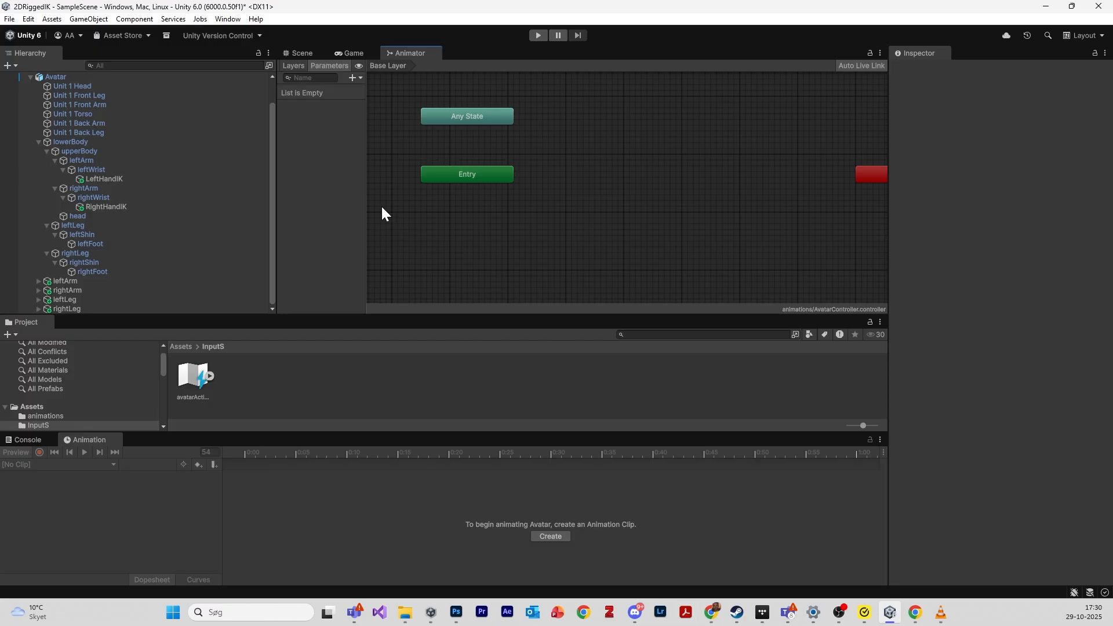
{"action": "left_click", "coordinate": [304, 51]}
{"action": "left_click", "coordinate": [390, 54]}
{"action": "left_click", "coordinate": [355, 77]}
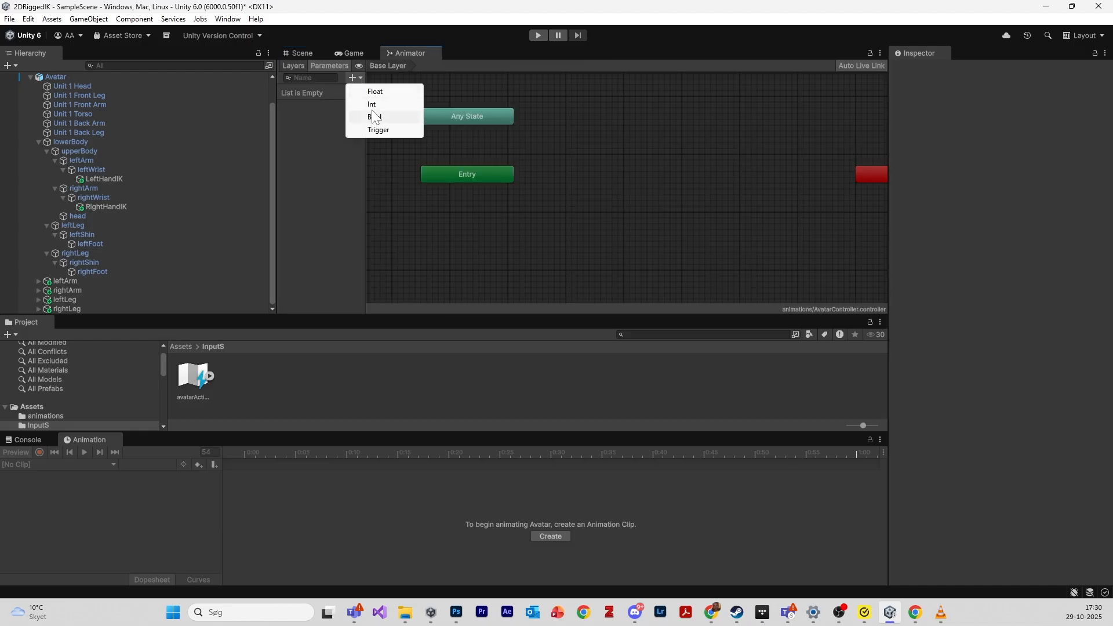
{"action": "left_click", "coordinate": [377, 93]}
{"action": "type", "text": "x"}
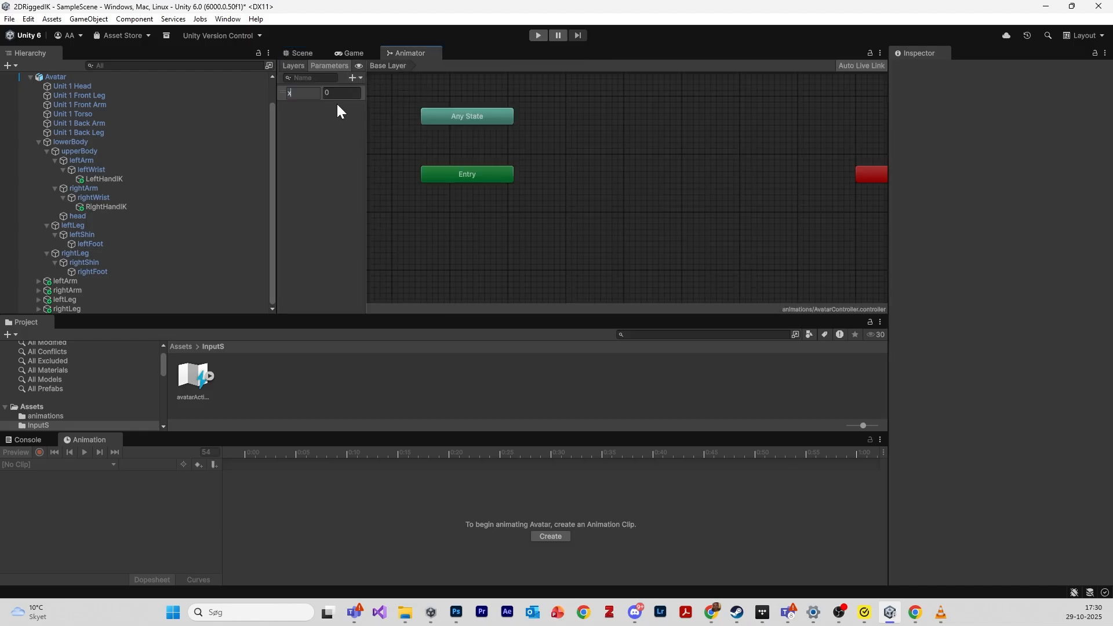
{"action": "key", "text": "Return"}
{"action": "left_click", "coordinate": [355, 77]}
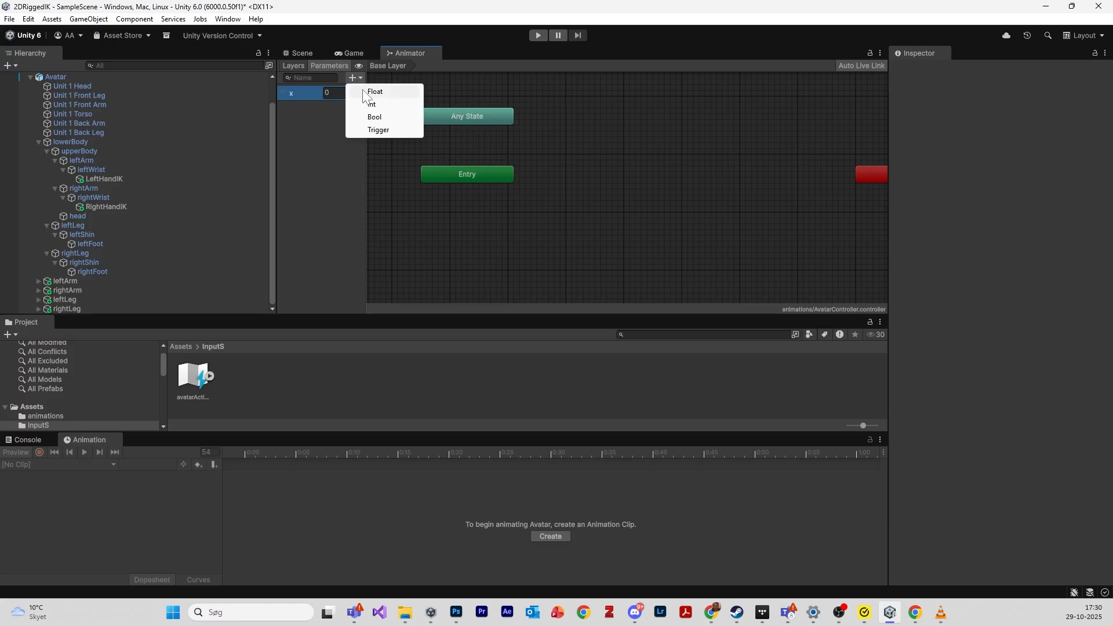
{"action": "left_click", "coordinate": [375, 92]}
{"action": "type", "text": "y"}
{"action": "key", "text": "Return"}
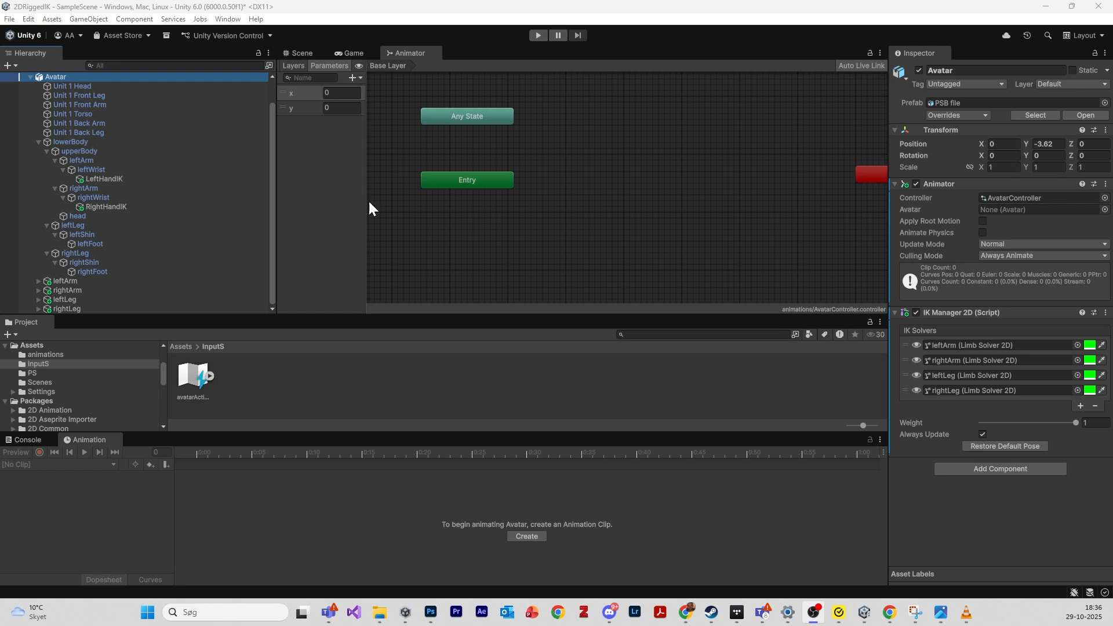
- Create a state from a new blend tree in the Avatar's Base Layer and open that blend tree
{"action": "left_click", "coordinate": [120, 80]}
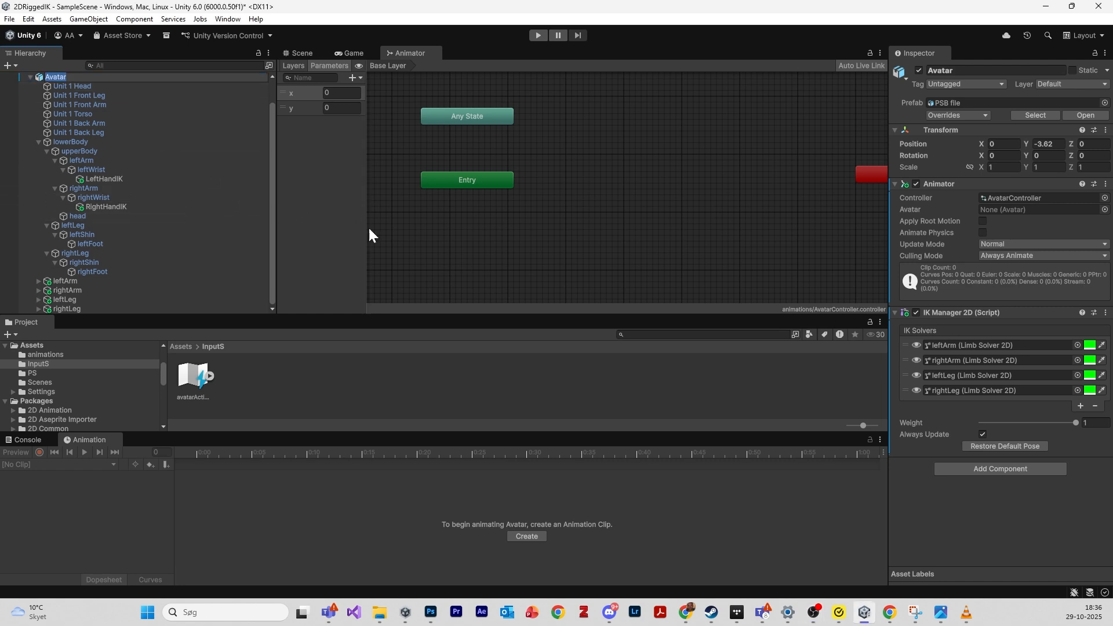
{"action": "left_click", "coordinate": [37, 76]}
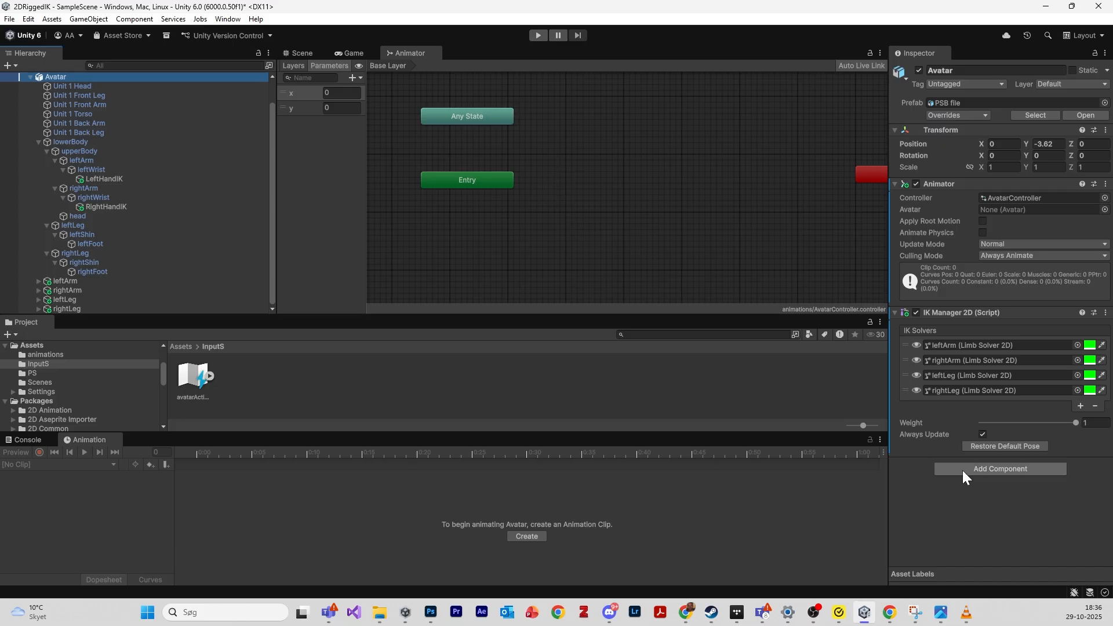
{"action": "right_click", "coordinate": [549, 174]}
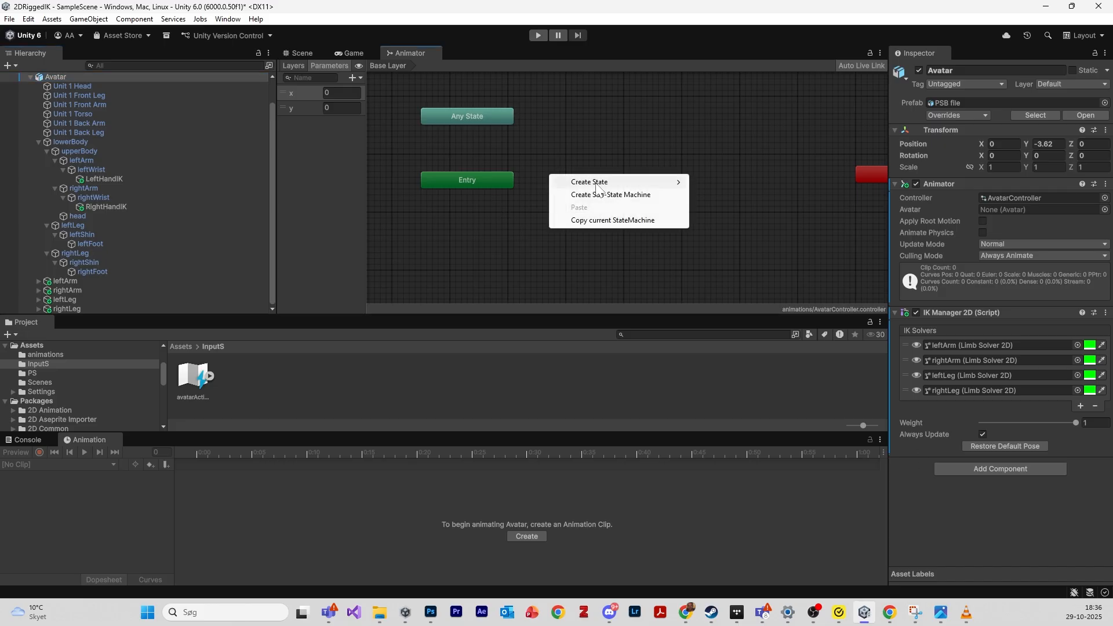
{"action": "mouse_move", "coordinate": [684, 179]}
{"action": "left_click", "coordinate": [725, 207]}
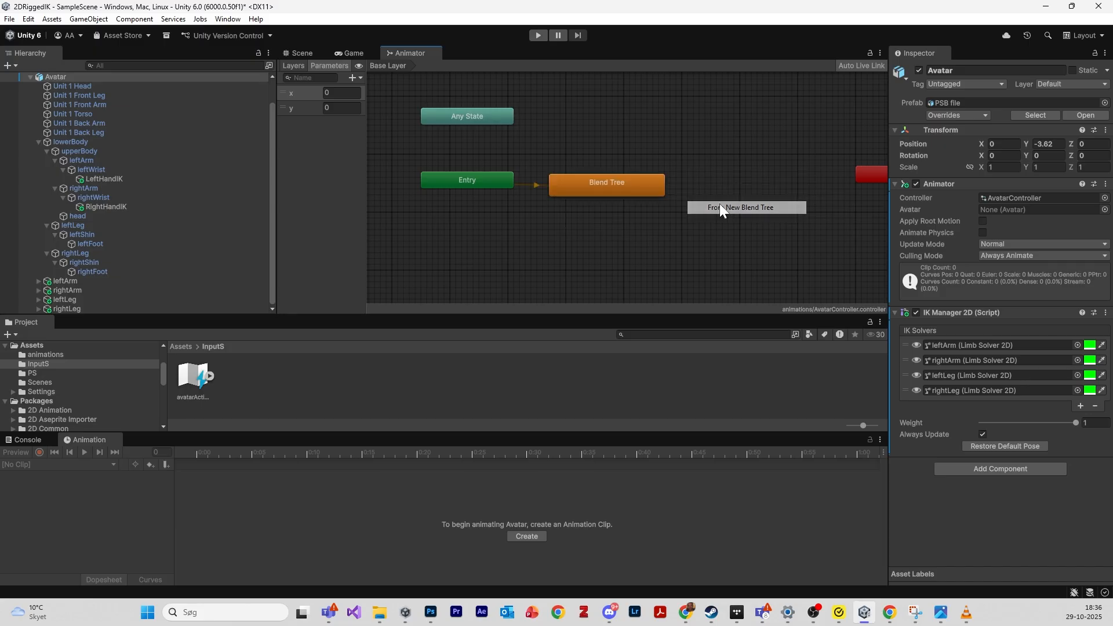
{"action": "double_click", "coordinate": [611, 182]}
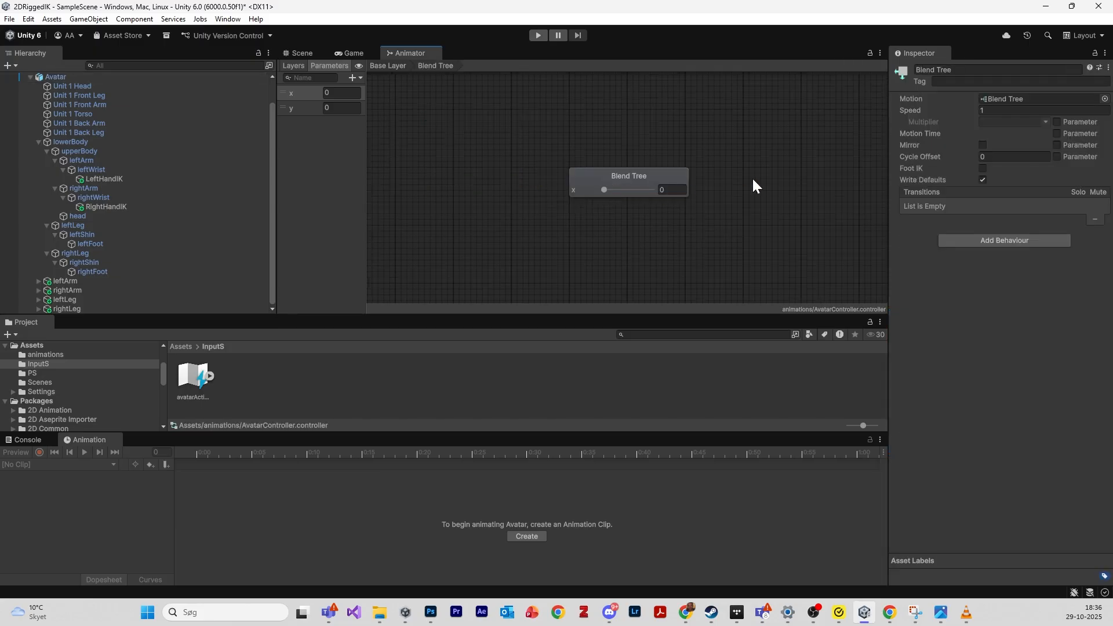
- Set the blend tree's type to 2D Simple Directional and its second parameter to y
{"action": "left_click", "coordinate": [664, 176]}
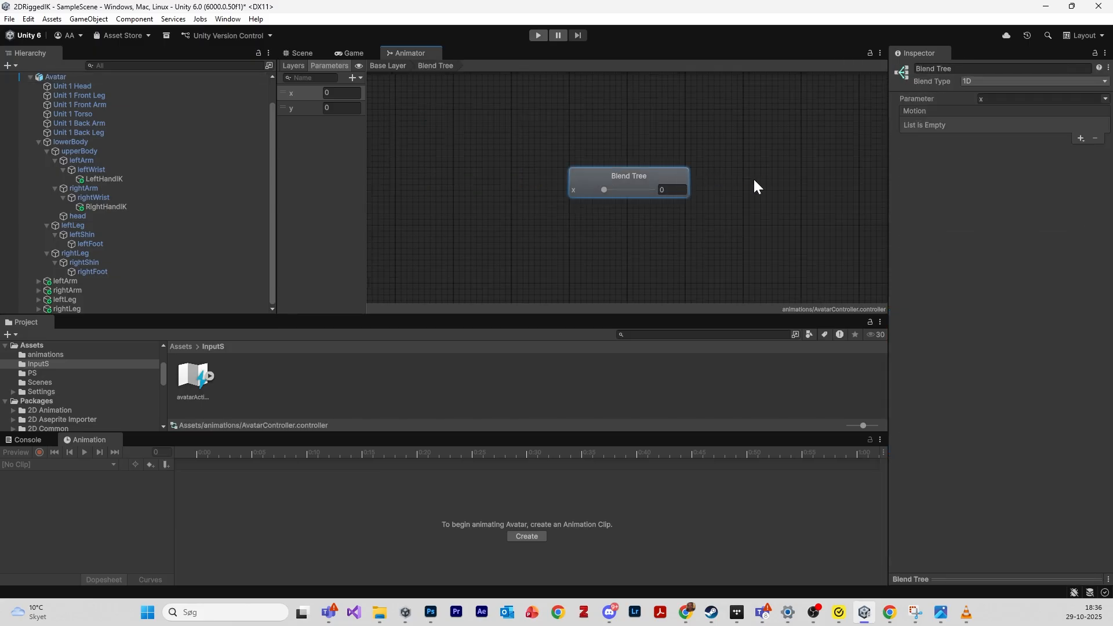
{"action": "left_click", "coordinate": [1038, 82]}
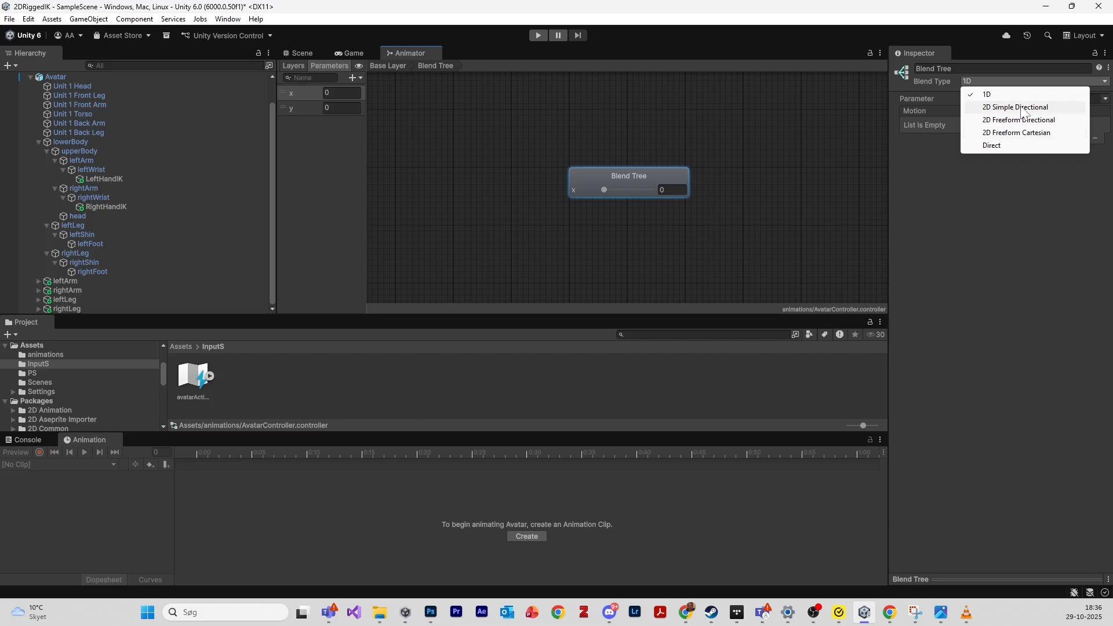
{"action": "left_click", "coordinate": [1024, 107]}
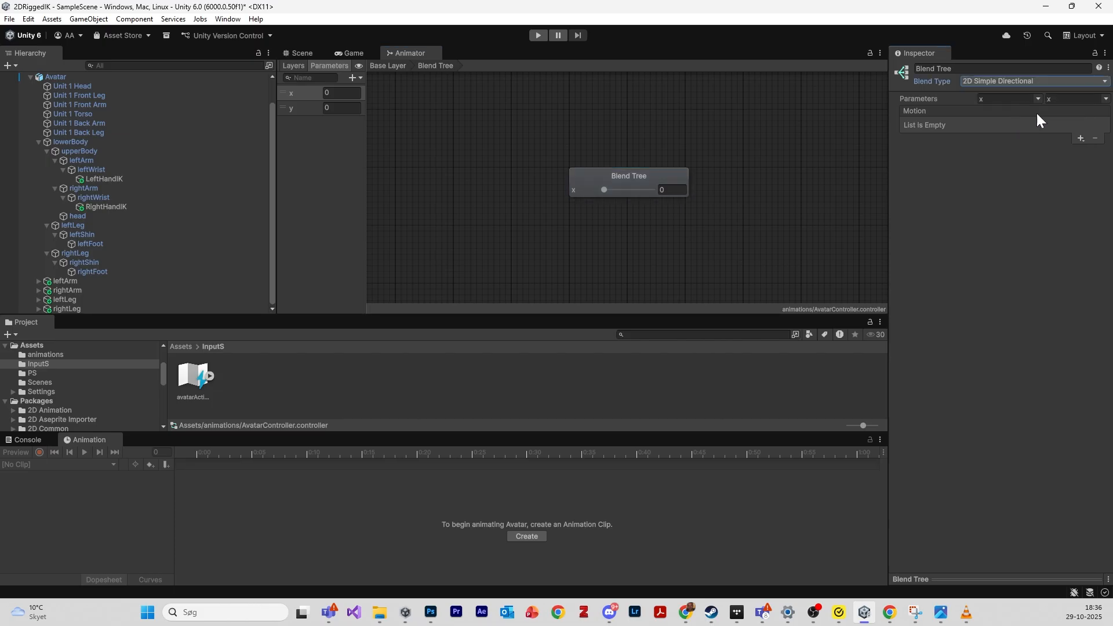
{"action": "left_click", "coordinate": [1105, 100]}
{"action": "left_click", "coordinate": [1071, 125]}
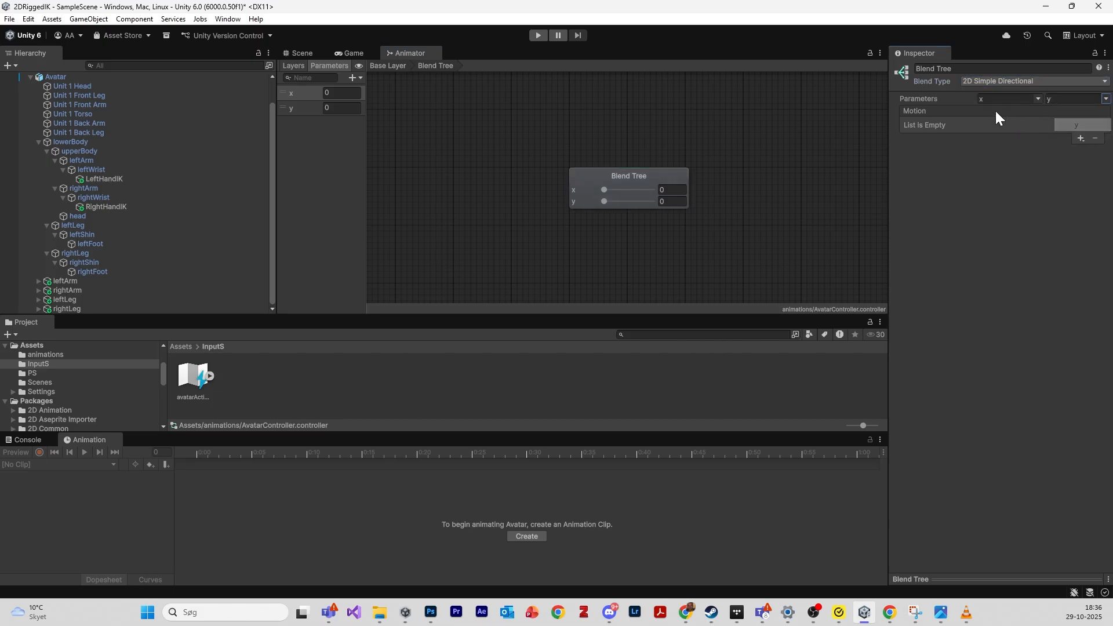
- Add five empty motion fields to the blend tree
{"action": "left_click", "coordinate": [1081, 139]}
{"action": "left_click", "coordinate": [1080, 150]}
{"action": "left_click", "coordinate": [1081, 139]}
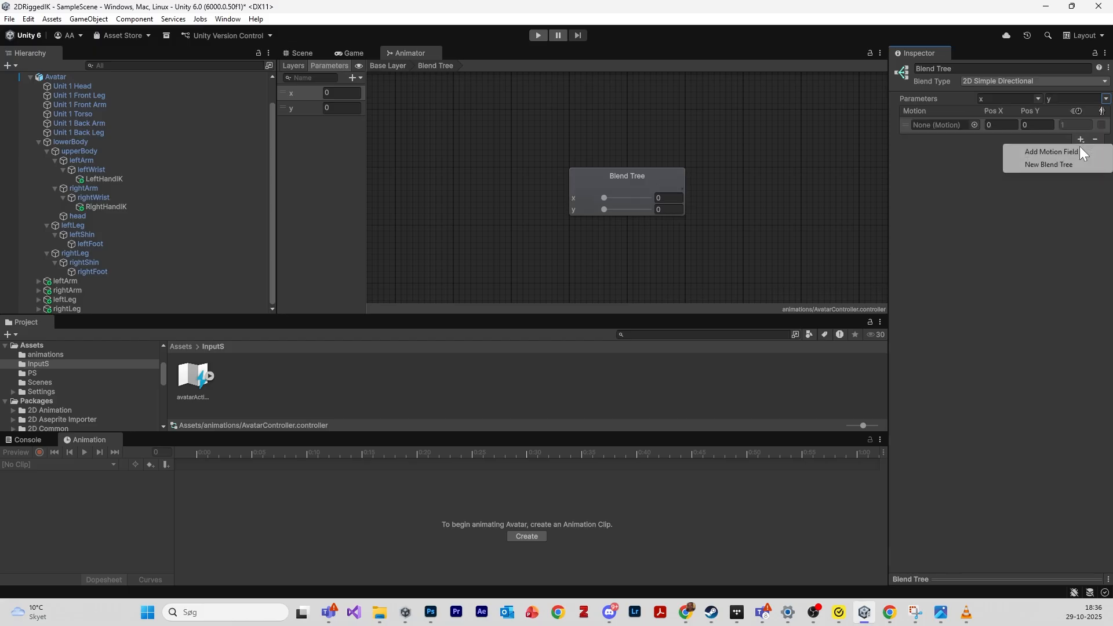
{"action": "left_click", "coordinate": [1080, 151]}
{"action": "left_click", "coordinate": [1081, 292]}
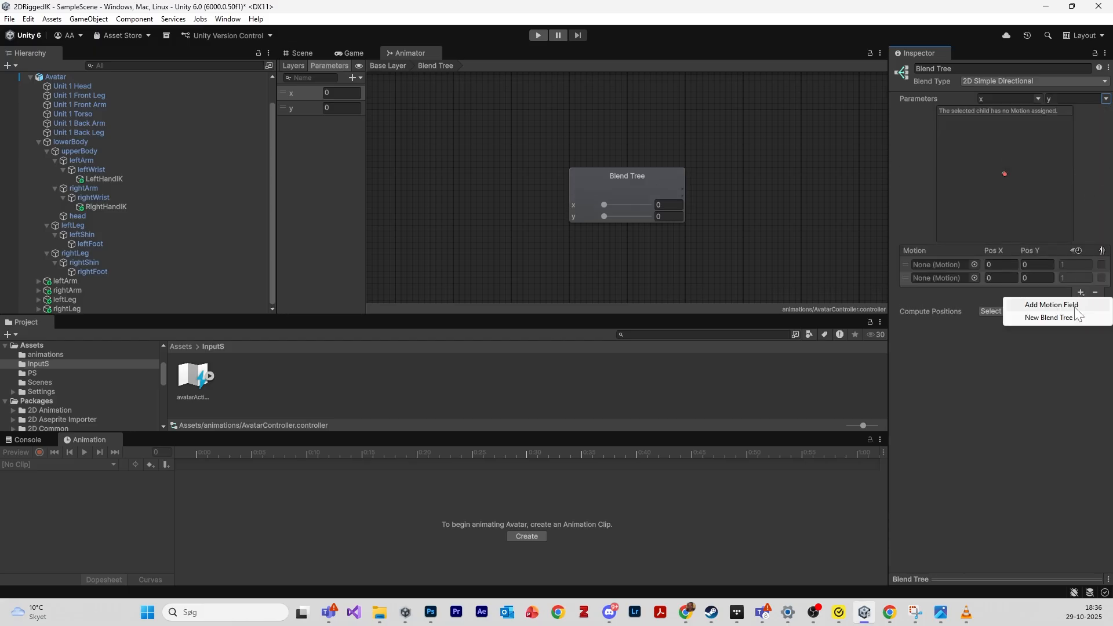
{"action": "left_click", "coordinate": [1079, 305]}
{"action": "left_click", "coordinate": [1081, 305]}
{"action": "left_click", "coordinate": [1079, 319]}
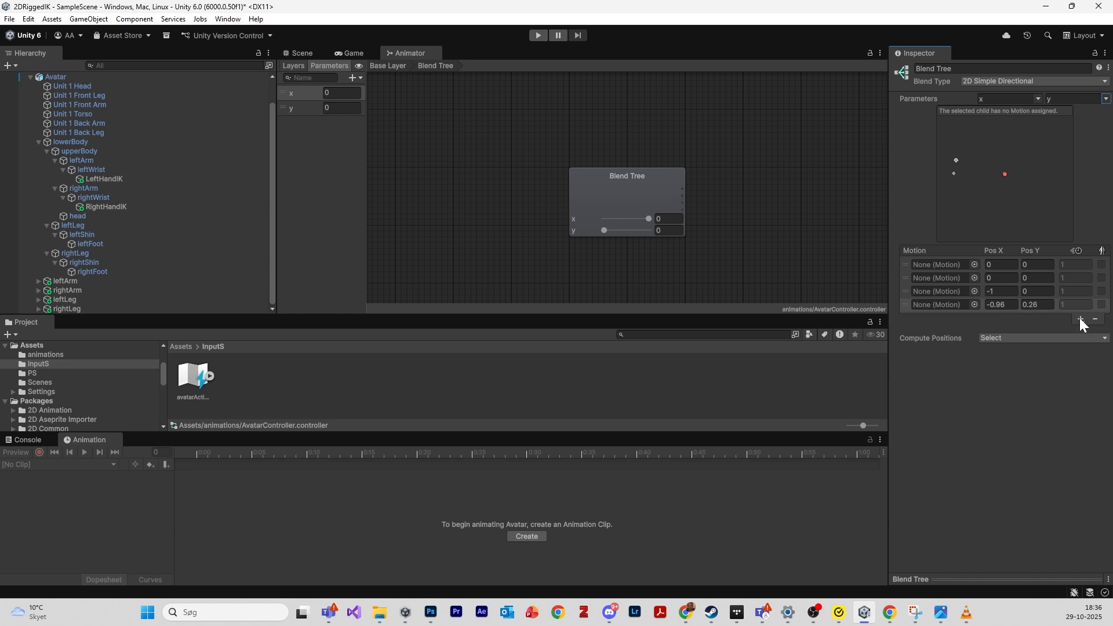
{"action": "left_click", "coordinate": [1081, 319]}
{"action": "left_click", "coordinate": [1080, 329]}
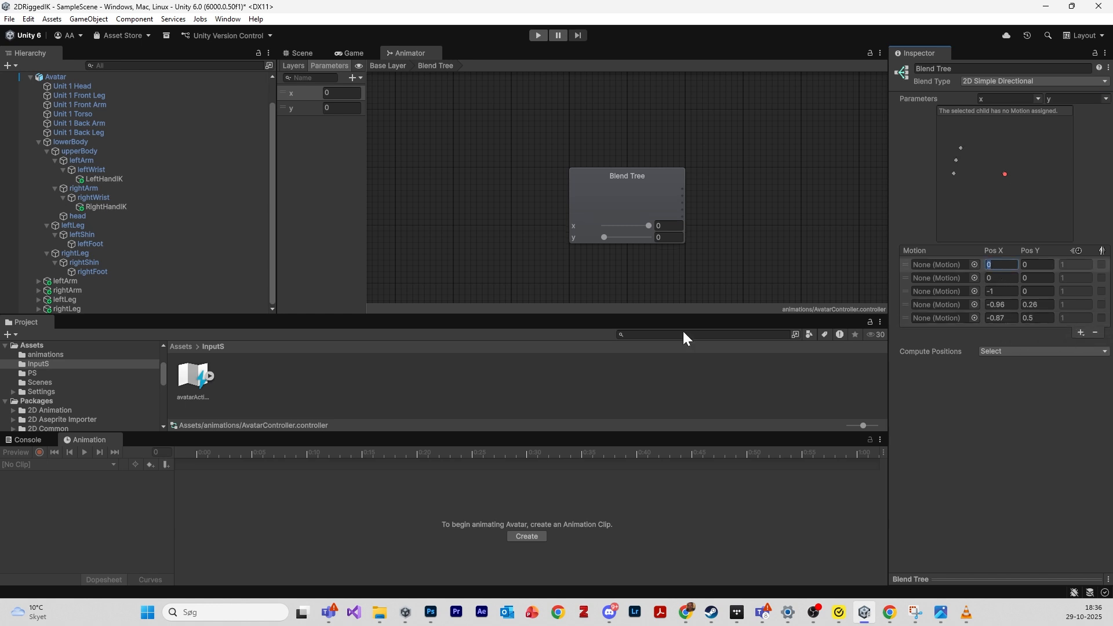
- Check the animations folder in Assets and locate the avatar's animation clips in the PS folder
{"action": "left_click", "coordinate": [180, 346]}
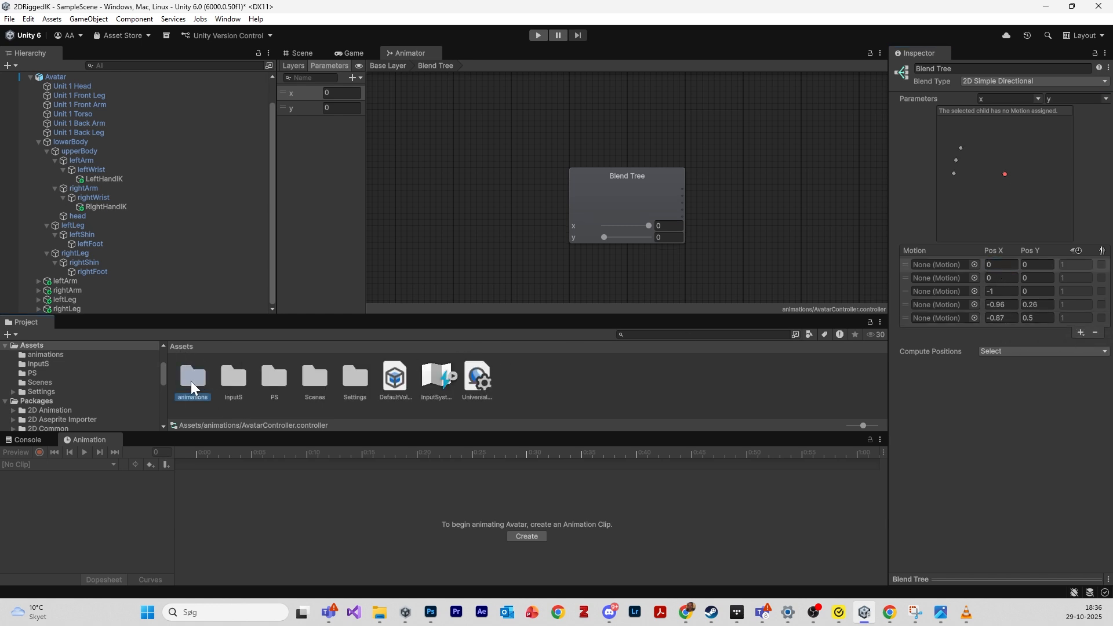
{"action": "double_click", "coordinate": [191, 380]}
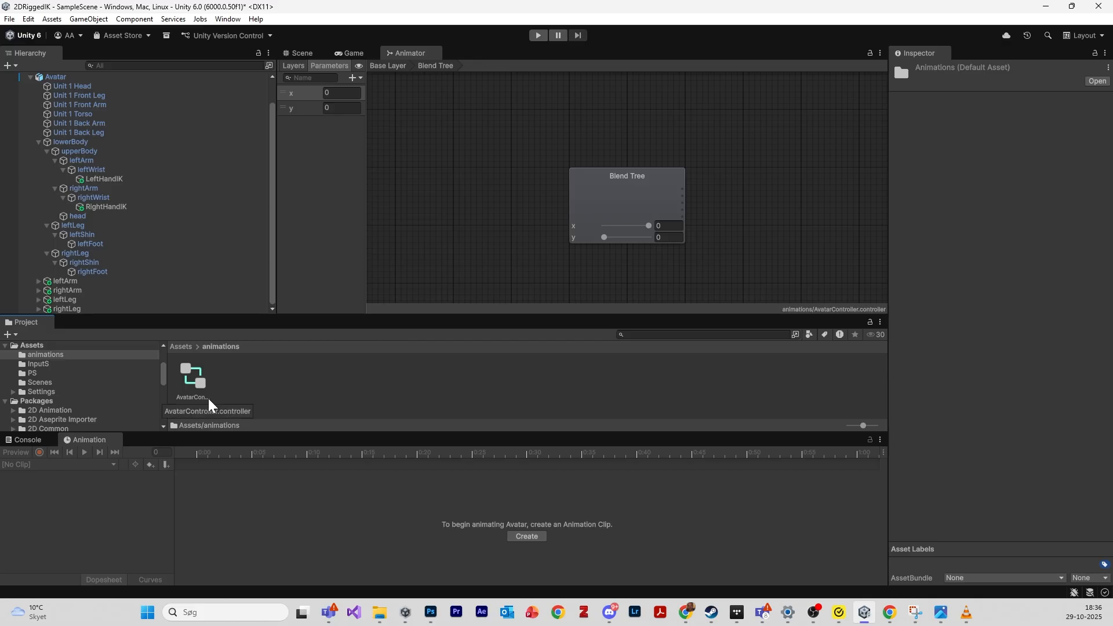
{"action": "left_click", "coordinate": [180, 347]}
{"action": "double_click", "coordinate": [273, 380]}
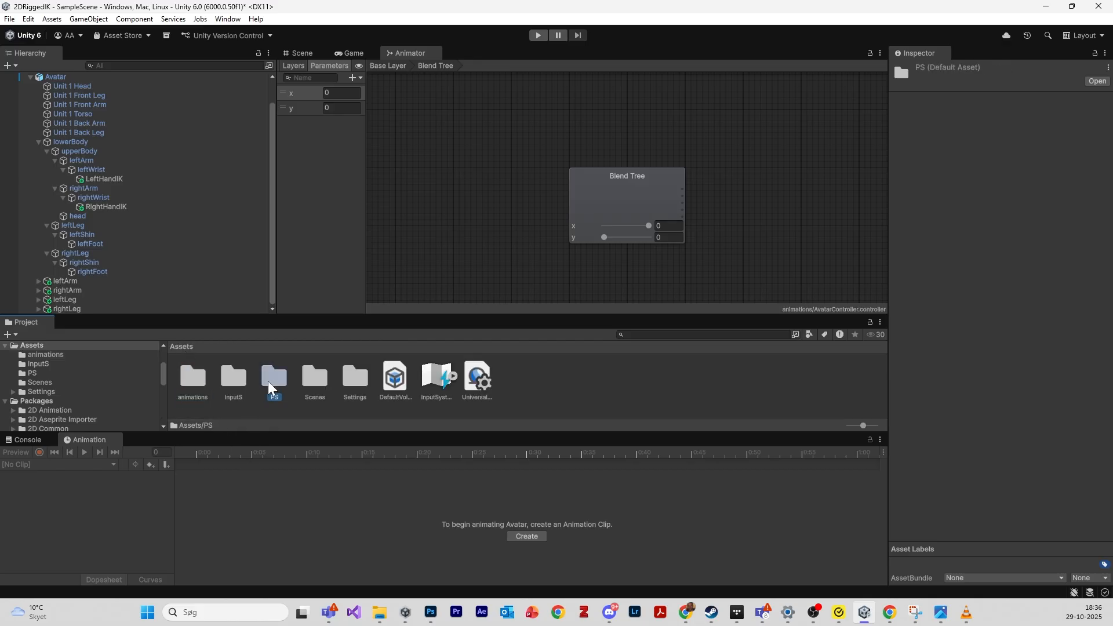
{"action": "left_click", "coordinate": [314, 377]}
- Move the idle, jump, sit, walkLeft and walkRight animation clips from the PS folder into the animations folder
{"action": "left_click", "coordinate": [355, 380]}
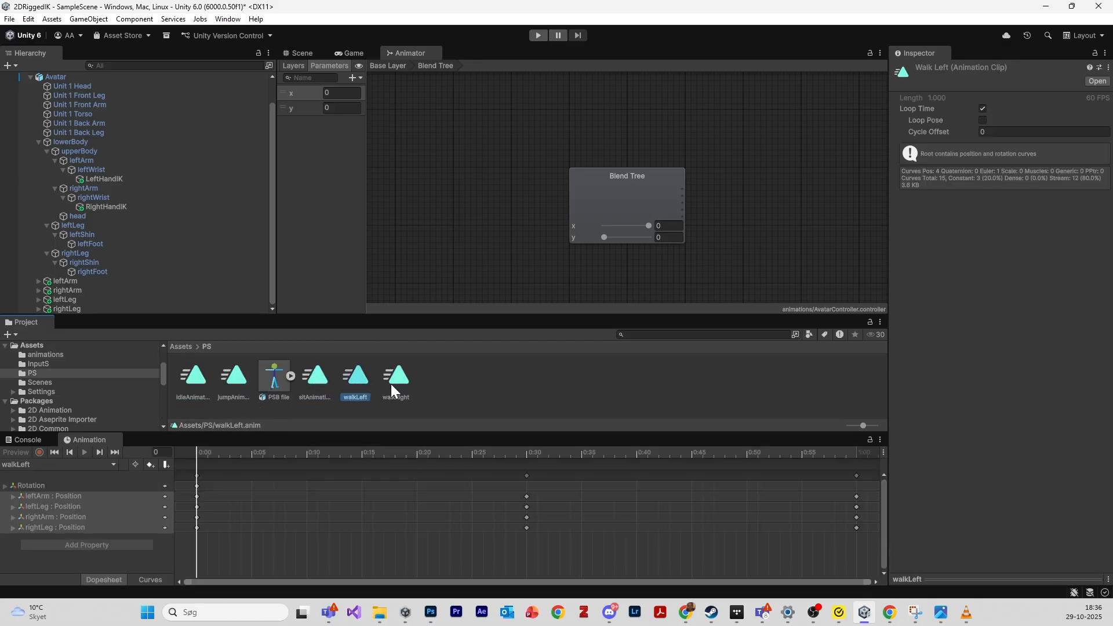
{"action": "left_click", "coordinate": [392, 382], "text": "ctrl"}
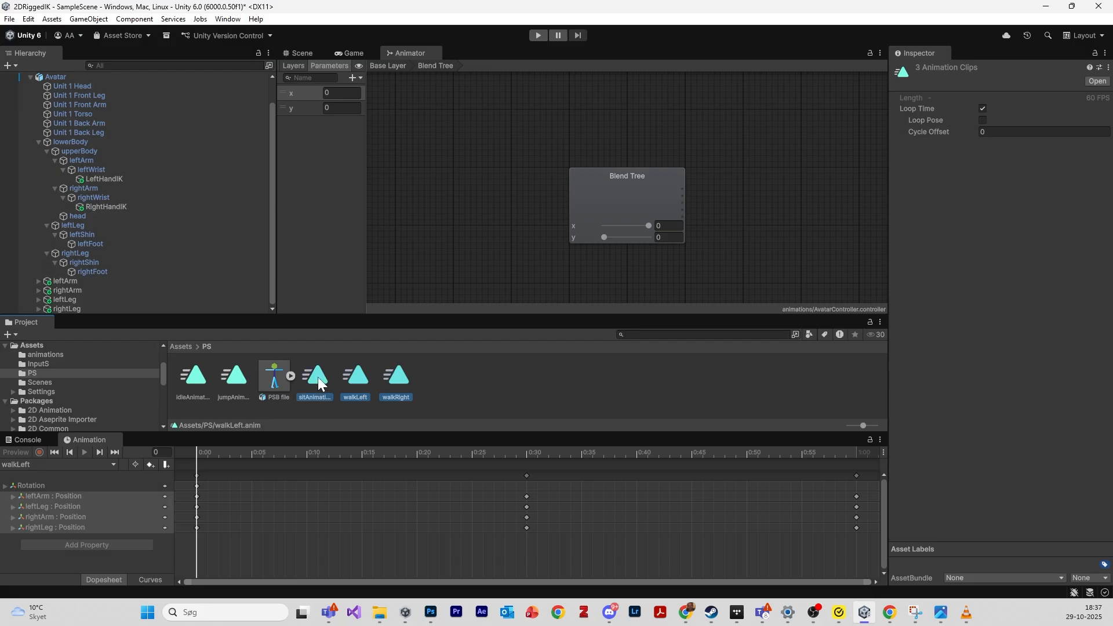
{"action": "left_click", "coordinate": [227, 382], "text": "shift"}
{"action": "left_click", "coordinate": [258, 418]}
{"action": "left_click", "coordinate": [235, 382]}
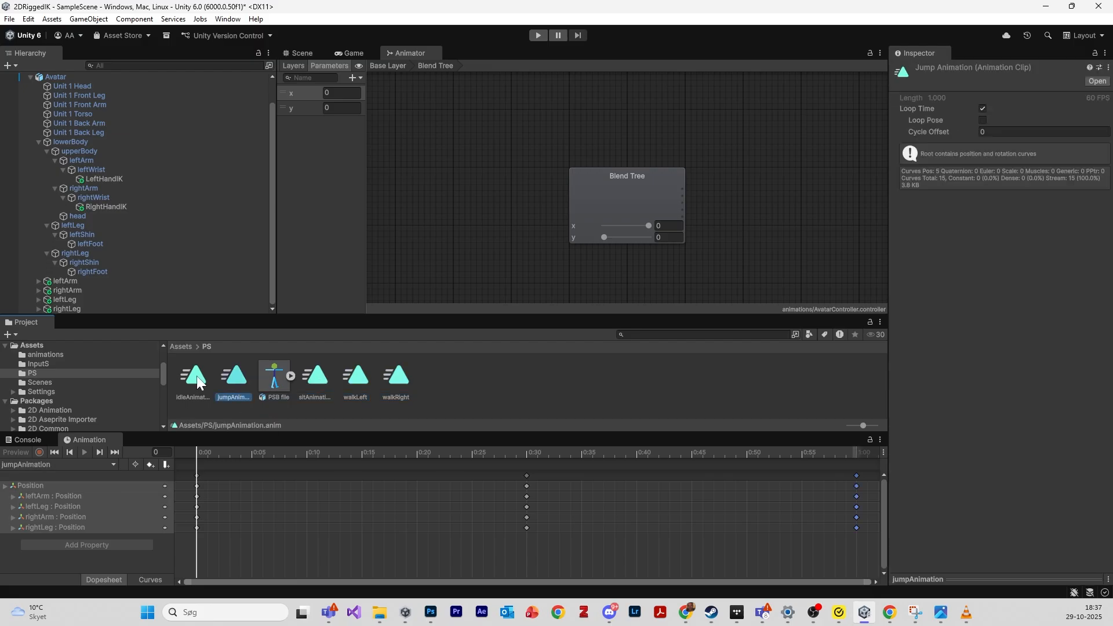
{"action": "left_click", "coordinate": [196, 376], "text": "ctrl"}
{"action": "left_click", "coordinate": [307, 381], "text": "ctrl"}
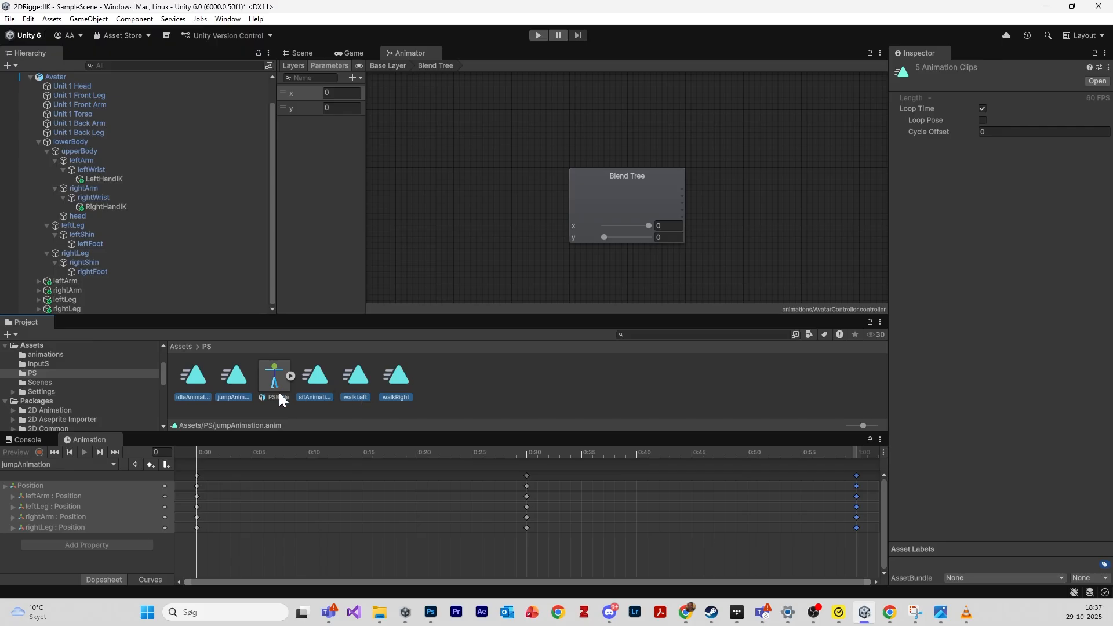
{"action": "key", "text": "ctrl+x"}
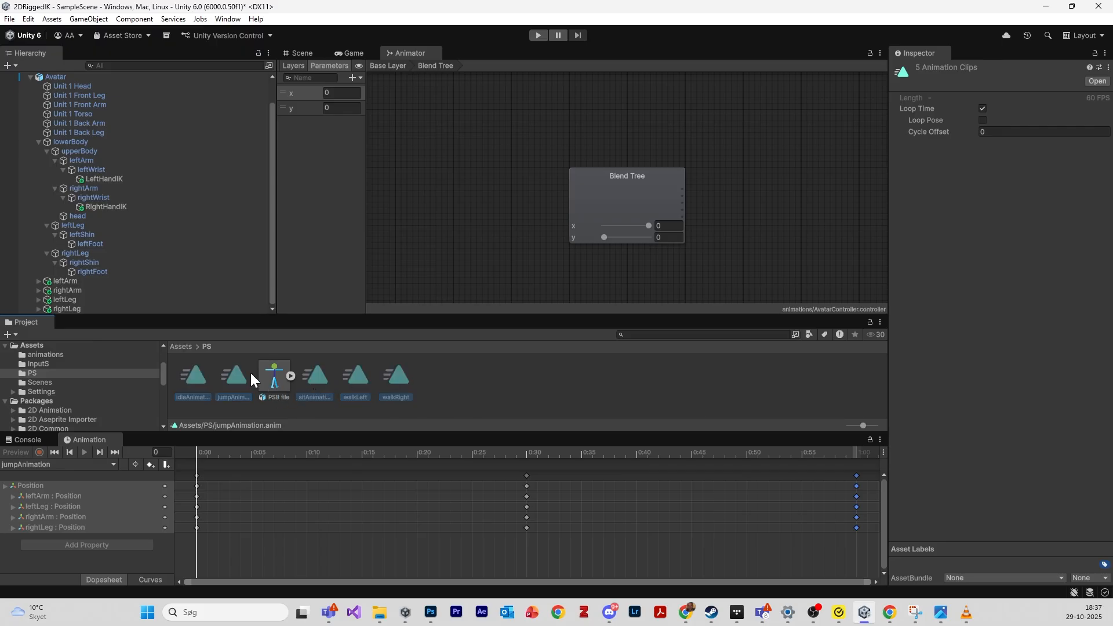
{"action": "left_click", "coordinate": [184, 346]}
{"action": "double_click", "coordinate": [191, 378]}
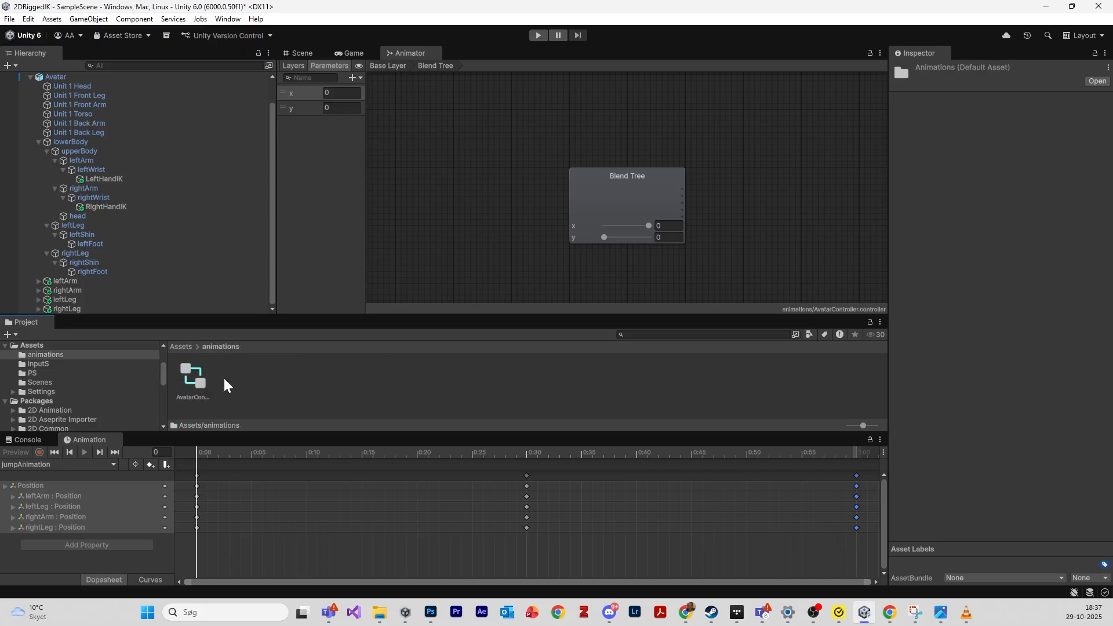
{"action": "key", "text": "ctrl+v"}
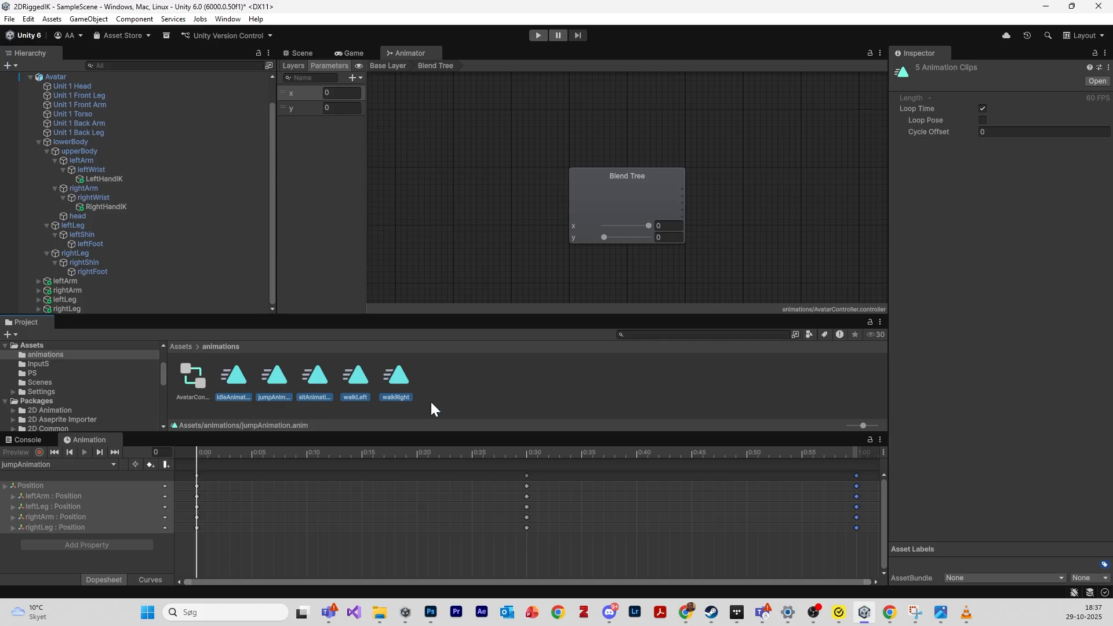
- Set the blend tree's five Pos X values, in row order, to 1, -1, 0, 0 and 0
{"action": "left_click", "coordinate": [617, 191]}
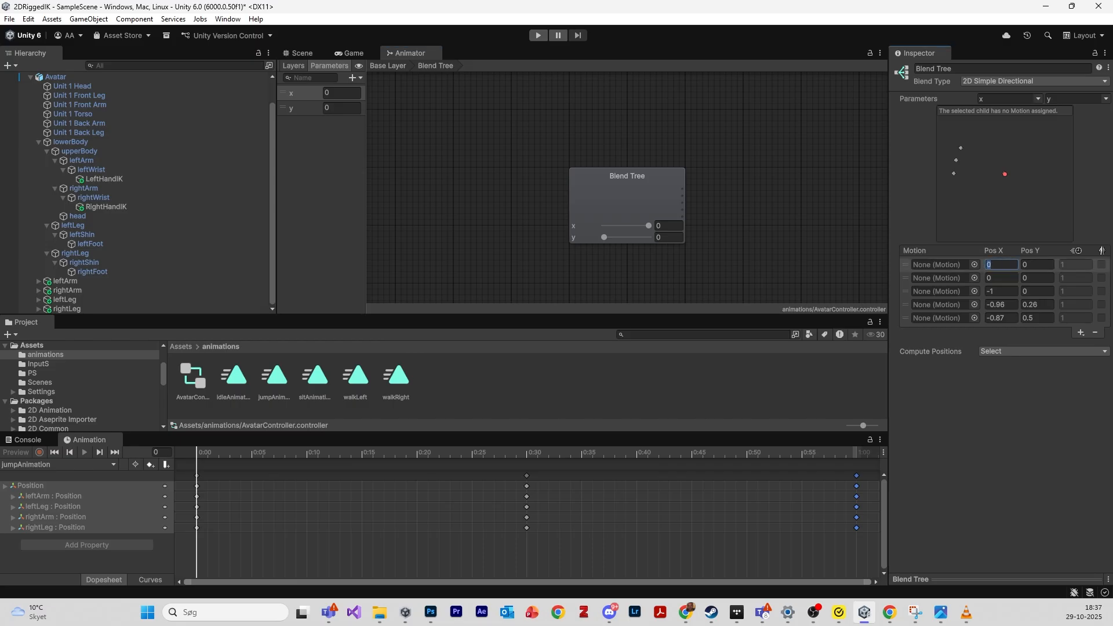
{"action": "type", "text": "1"}
{"action": "left_click", "coordinate": [1002, 278]}
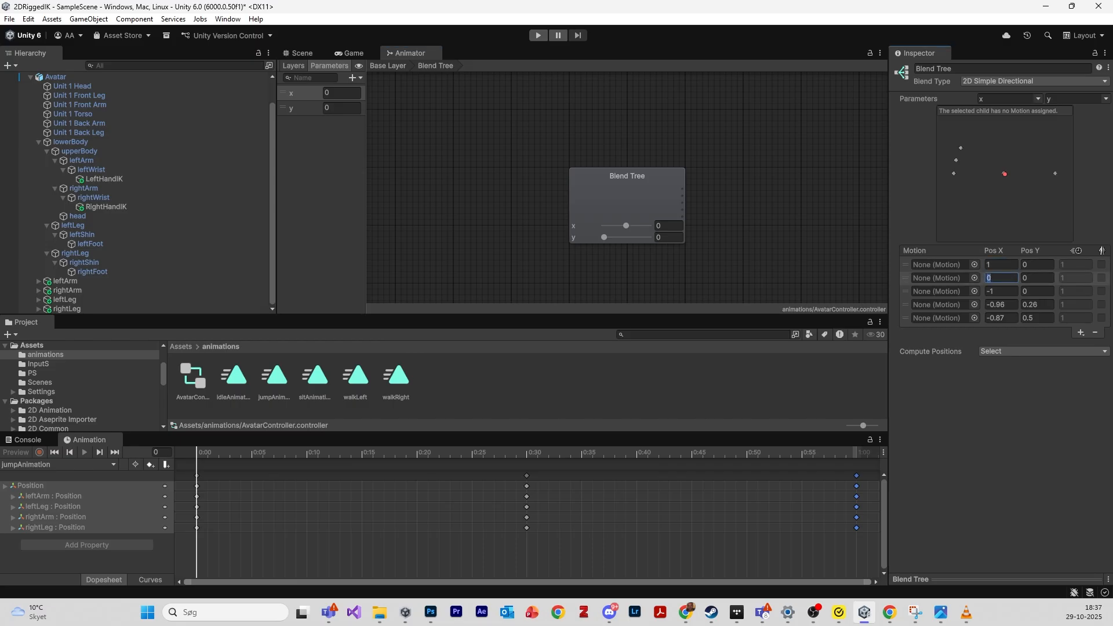
{"action": "type", "text": "-1"}
{"action": "key", "text": "Tab"}
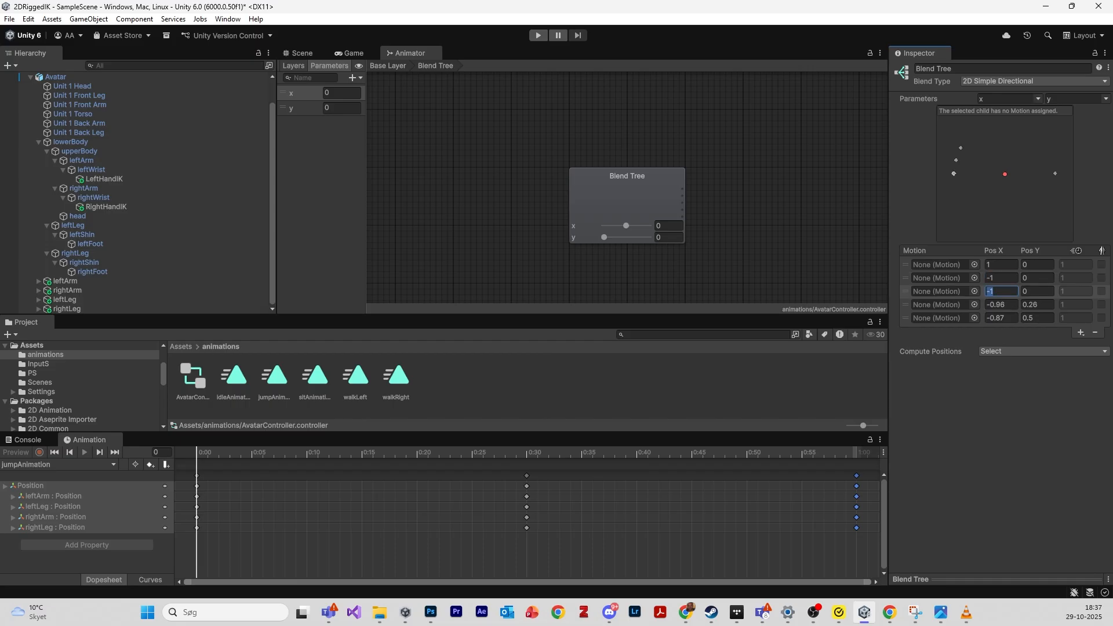
{"action": "type", "text": "0"}
{"action": "key", "text": "Tab"}
{"action": "key", "text": "Tab"}
{"action": "type", "text": "0"}
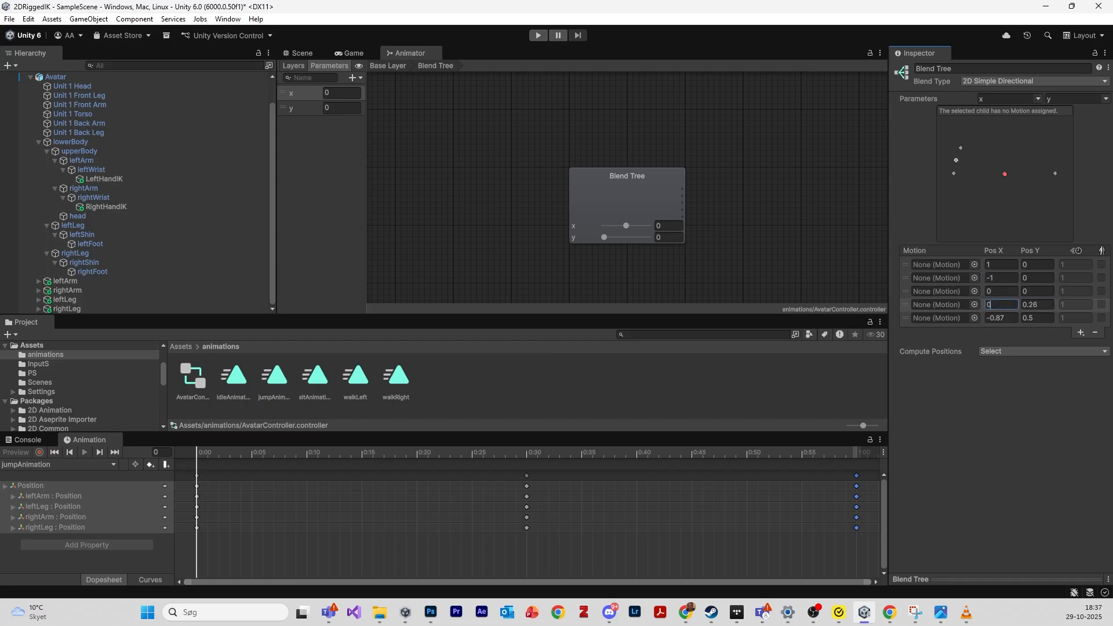
{"action": "key", "text": "Tab"}
{"action": "key", "text": "Tab"}
{"action": "type", "text": "0"}
- Set Pos Y of the blend tree's third, fourth and fifth motions to 1, -1 and 0
{"action": "key", "text": "shift+Tab"}
{"action": "key", "text": "shift+Tab"}
{"action": "key", "text": "shift+Tab"}
{"action": "type", "text": "1"}
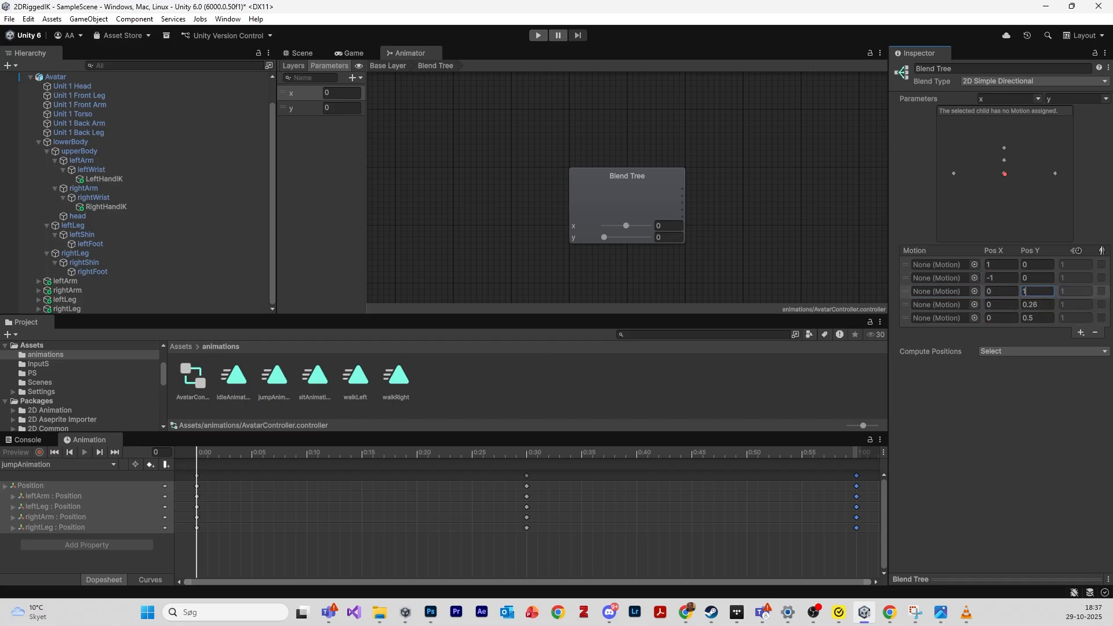
{"action": "key", "text": "Tab"}
{"action": "type", "text": "-1"}
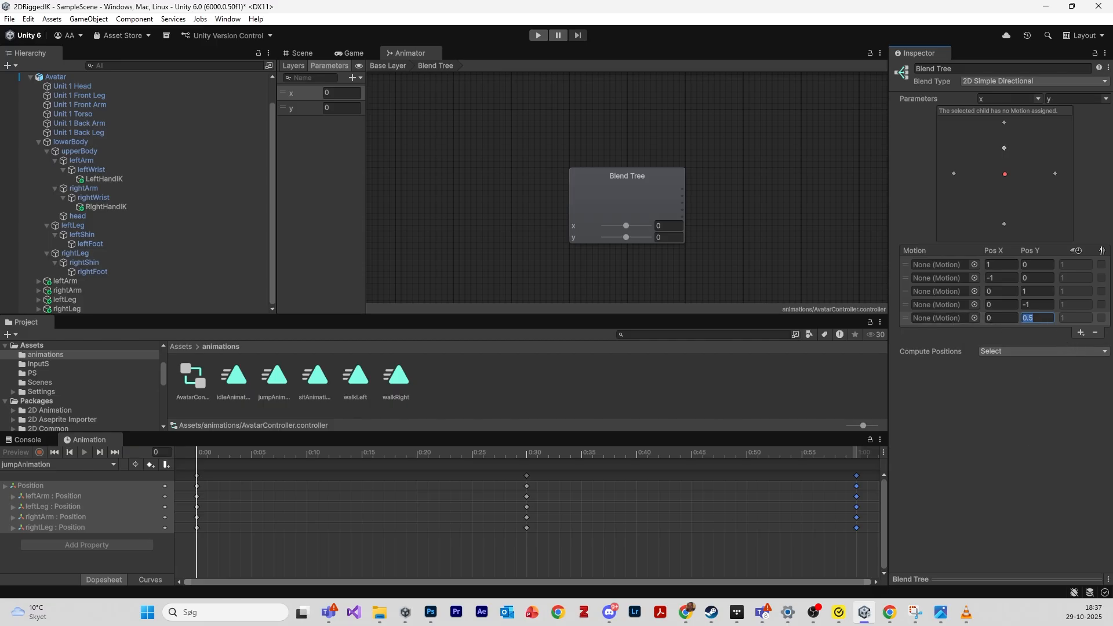
{"action": "type", "text": "0"}
- Assign walkRight, walkLeft, jumpAnimation, sitAnimation and idleAnimation to the blend tree's five motion fields, in that row order
{"action": "left_click_drag", "start_coordinate": [232, 377], "coordinate": [937, 318]}
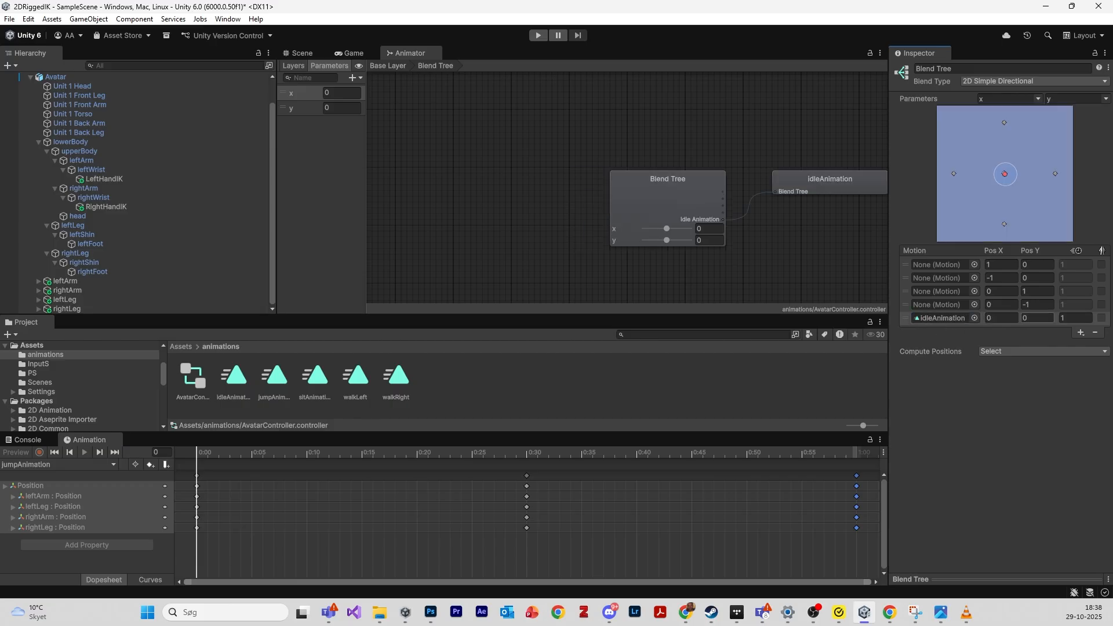
{"action": "left_click_drag", "start_coordinate": [276, 381], "coordinate": [935, 295]}
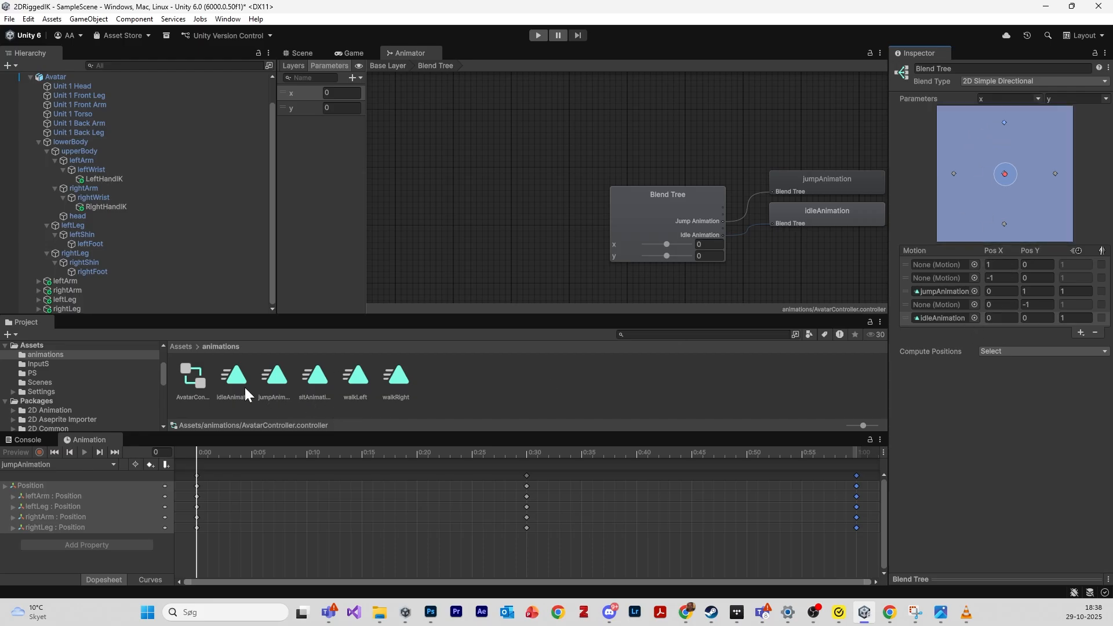
{"action": "left_click_drag", "start_coordinate": [311, 381], "coordinate": [936, 306]}
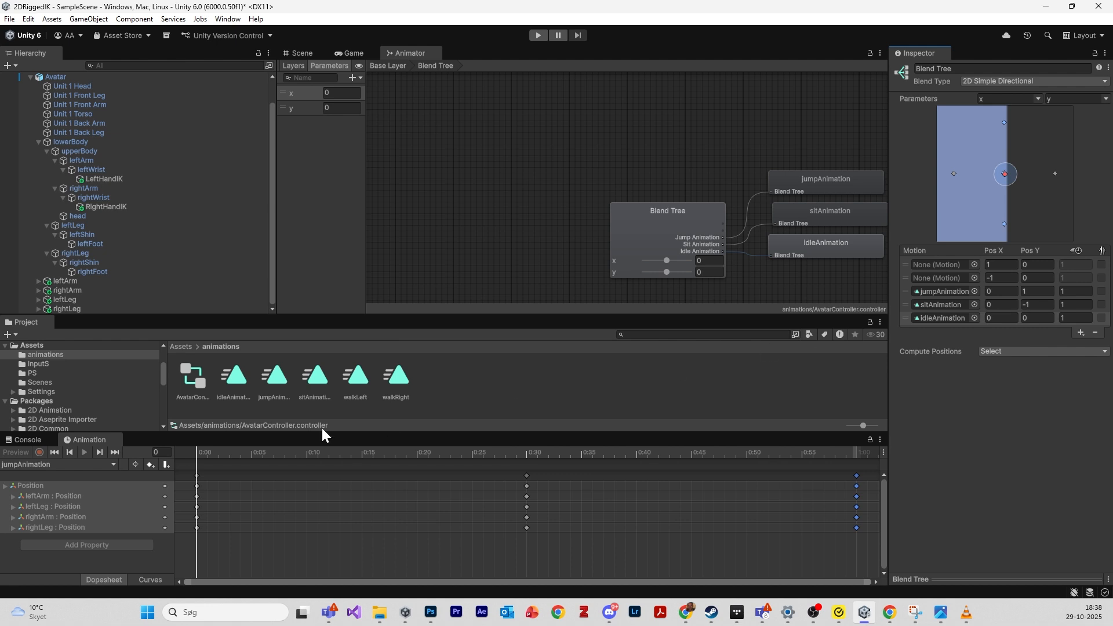
{"action": "left_click_drag", "start_coordinate": [357, 381], "coordinate": [941, 279]}
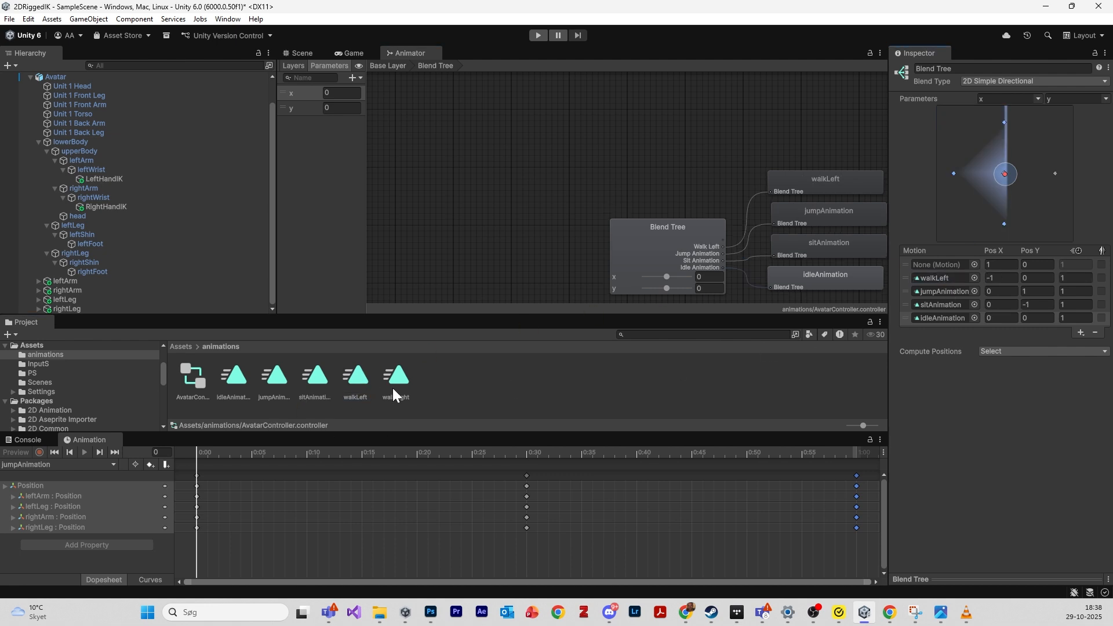
{"action": "left_click_drag", "start_coordinate": [394, 379], "coordinate": [955, 264]}
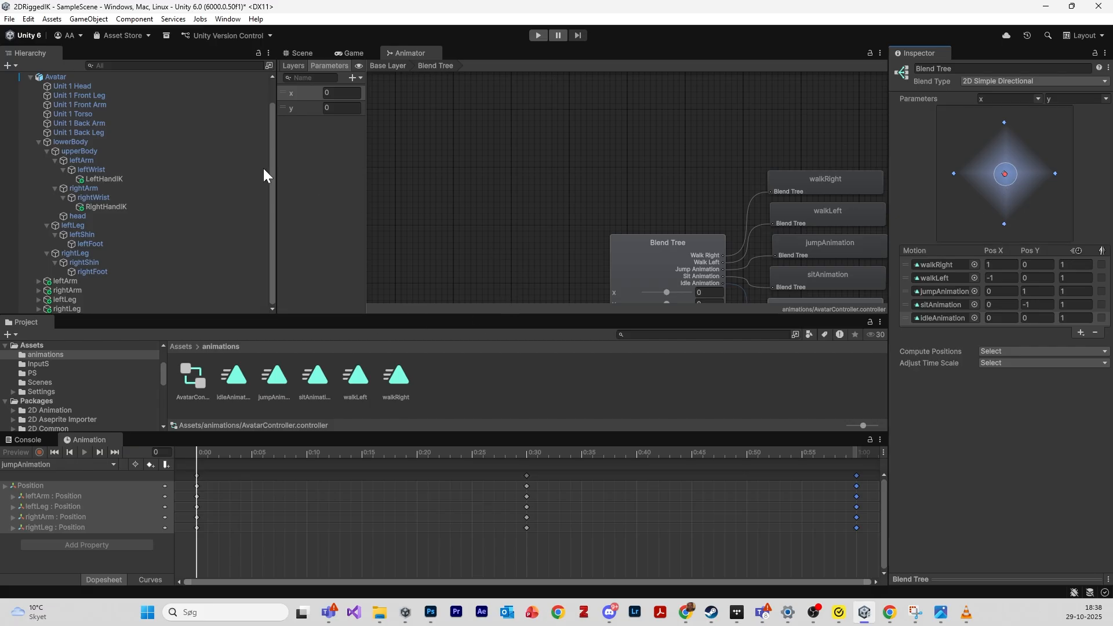
- Add a Rigidbody 2D component to the Avatar object, with the Game view shown
{"action": "left_click", "coordinate": [172, 78]}
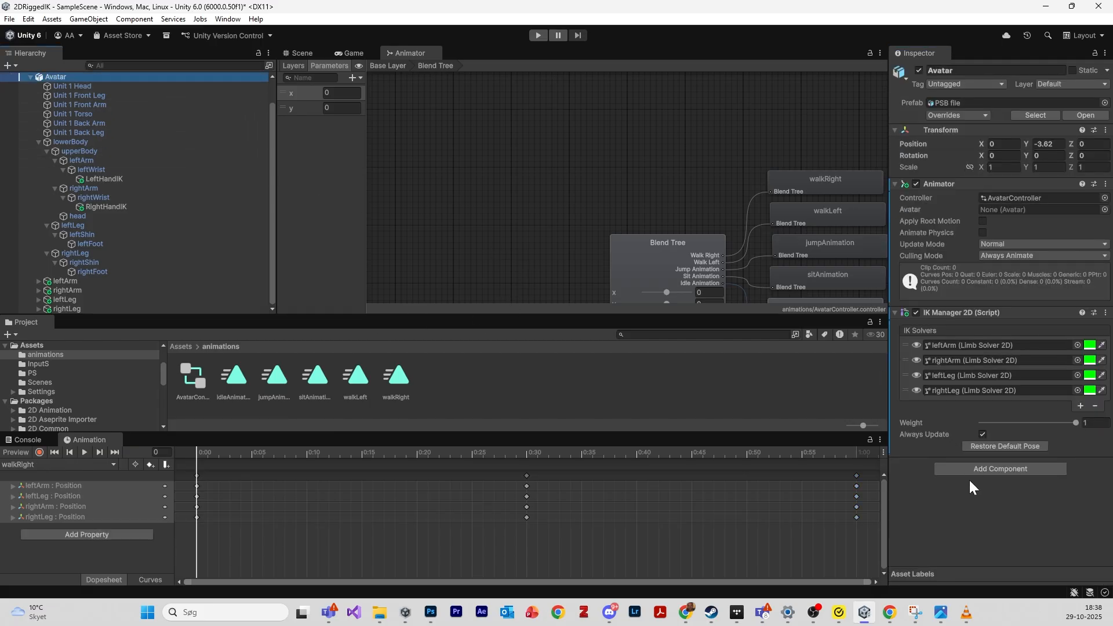
{"action": "left_click", "coordinate": [348, 54]}
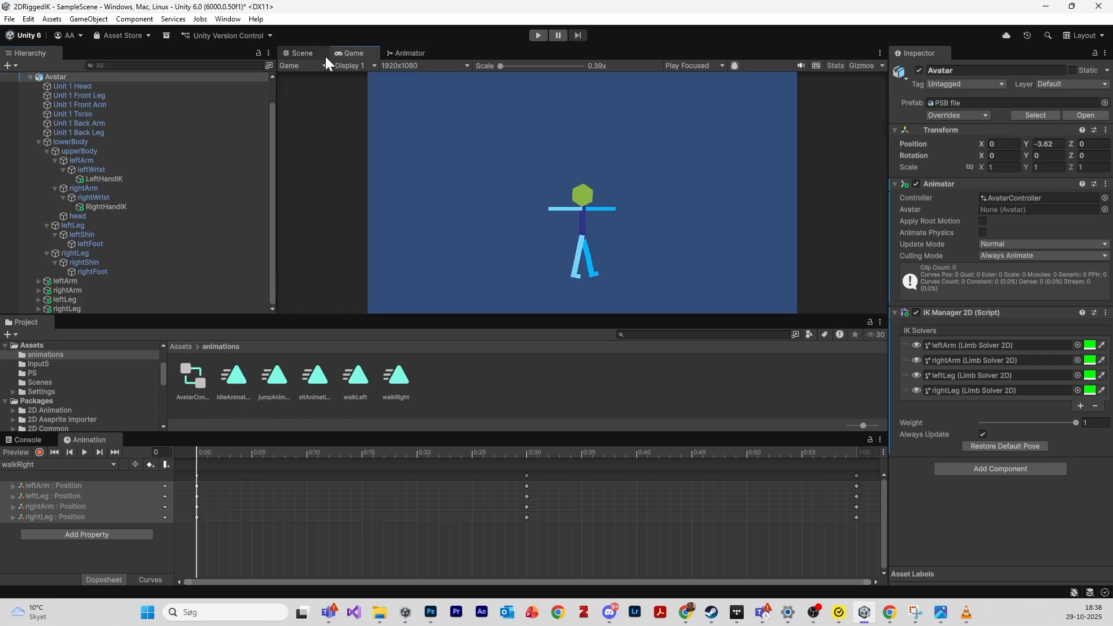
{"action": "left_click", "coordinate": [302, 53]}
{"action": "left_click", "coordinate": [350, 54]}
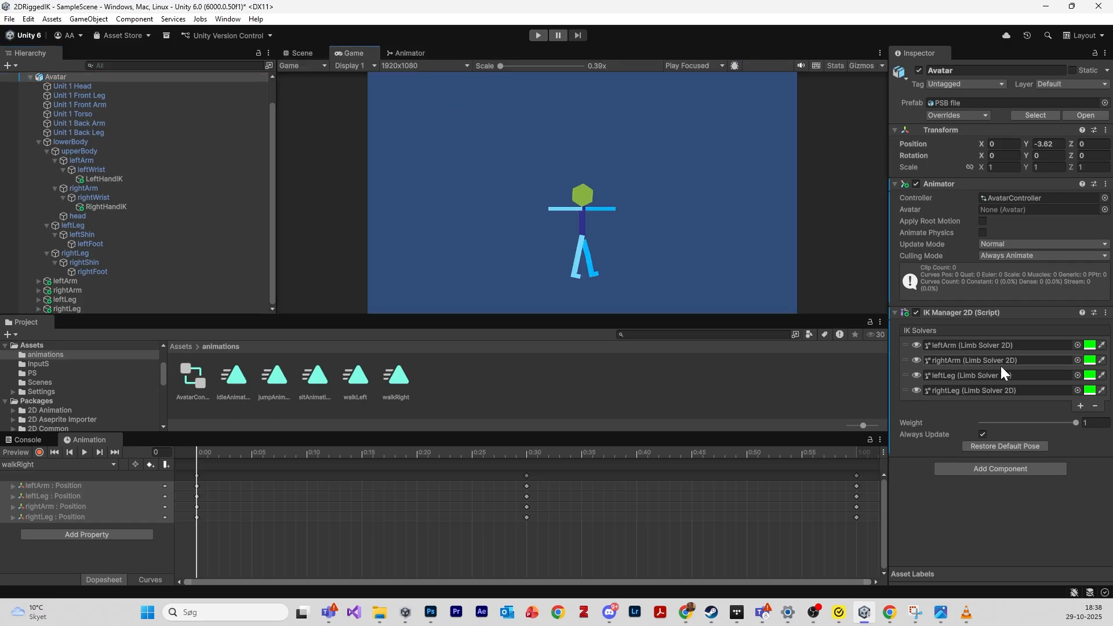
{"action": "left_click", "coordinate": [983, 471]}
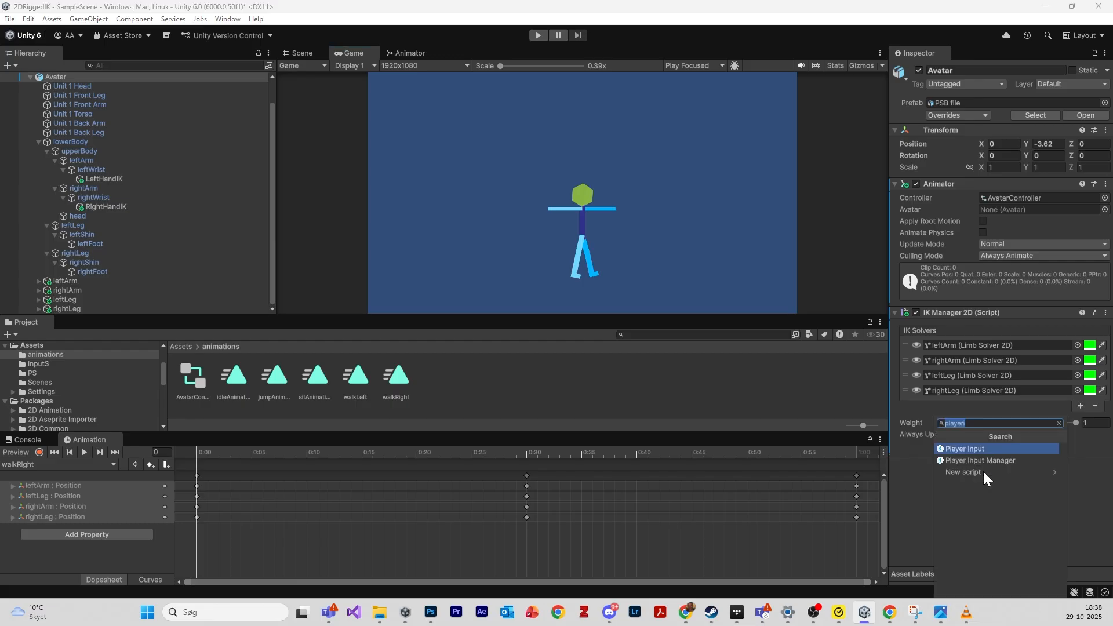
{"action": "type", "text": "ru"}
{"action": "key", "text": "BackSpace"}
{"action": "type", "text": "igid"}
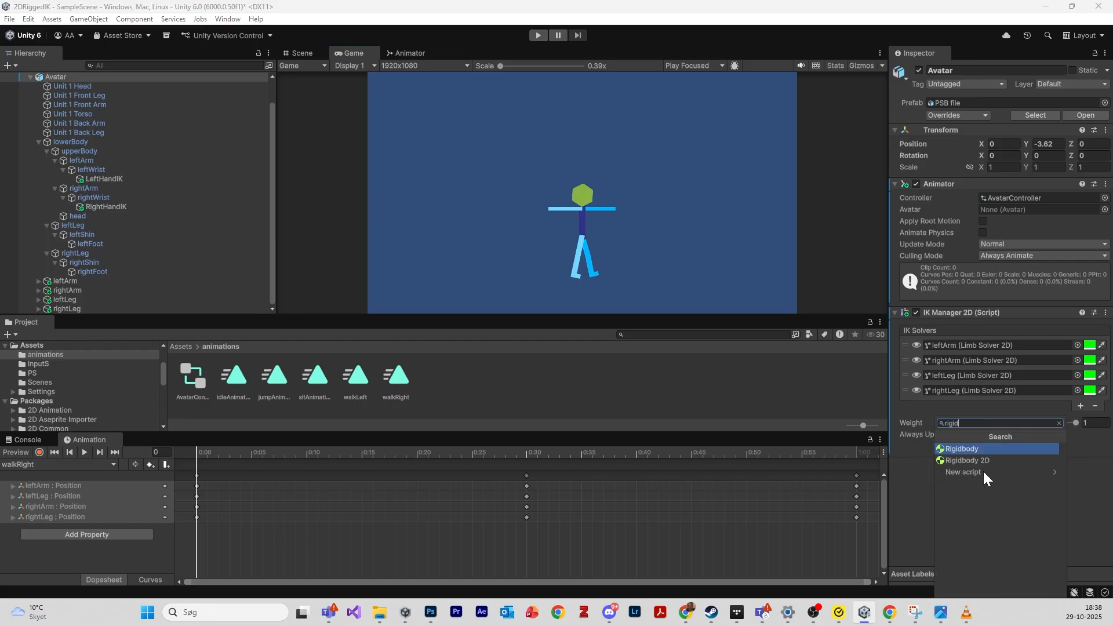
{"action": "key", "text": "Down"}
{"action": "key", "text": "Return"}
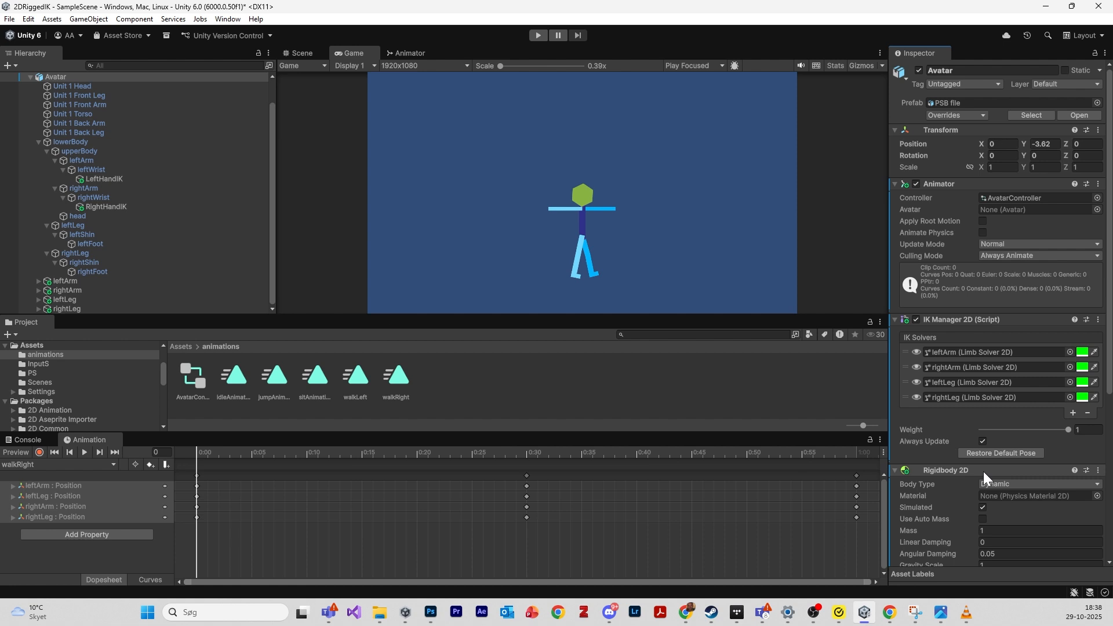
- Set the Gravity Scale of the Avatar's Rigidbody 2D to 0
{"action": "scroll", "coordinate": [984, 471], "scroll_direction": "down", "scroll_amount": 2}
{"action": "left_click", "coordinate": [993, 504]}
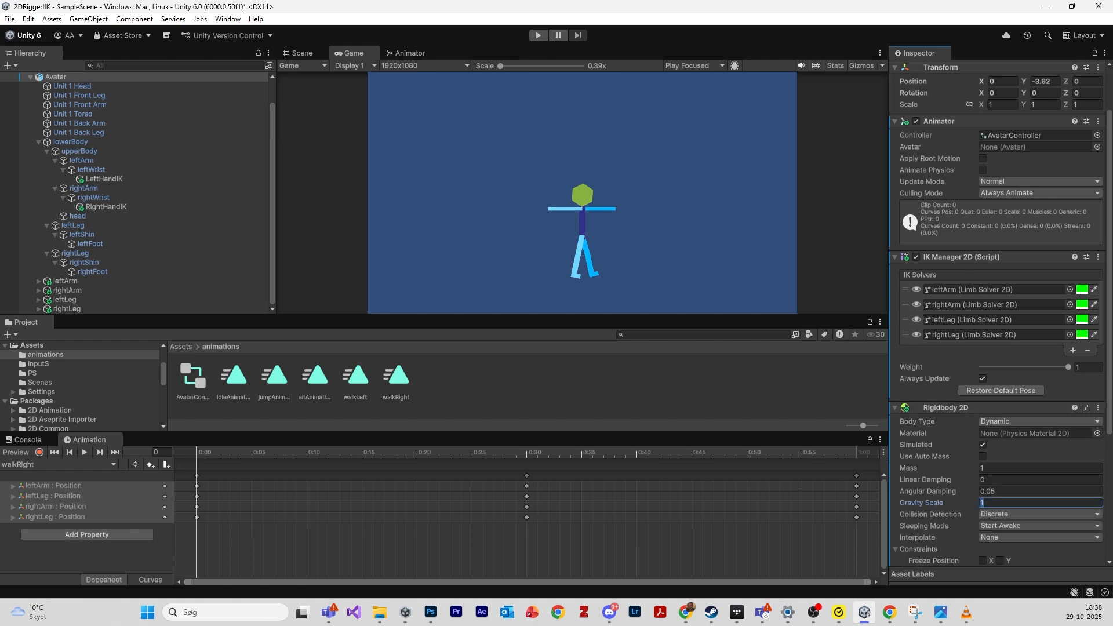
{"action": "type", "text": "0"}
{"action": "scroll", "coordinate": [955, 497], "scroll_direction": "down", "scroll_amount": 4}
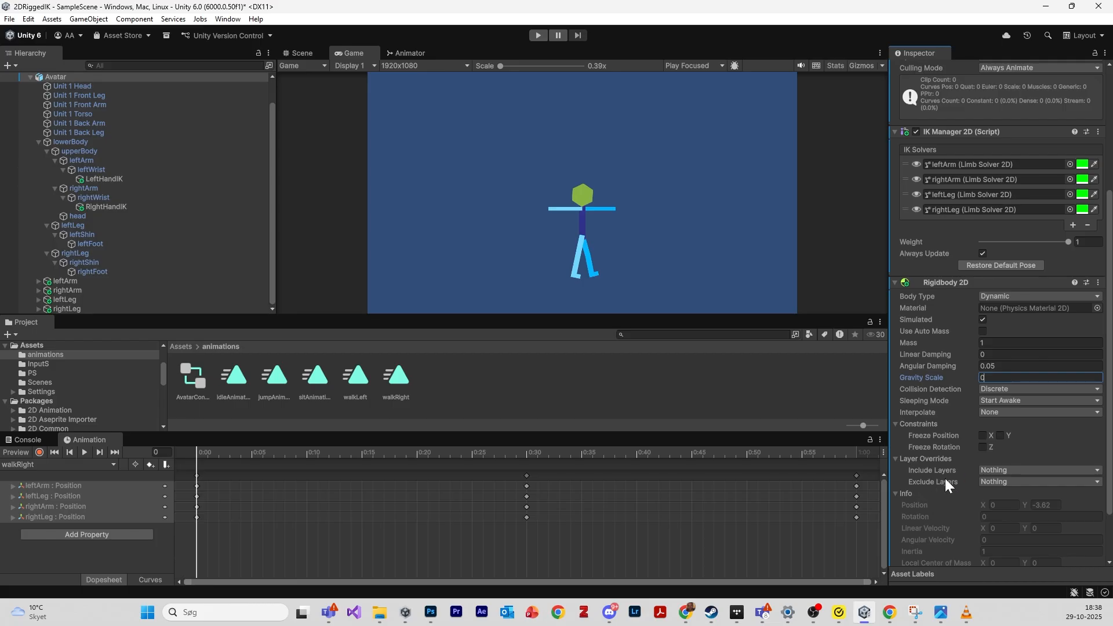
{"action": "scroll", "coordinate": [949, 488], "scroll_direction": "down", "scroll_amount": 2}
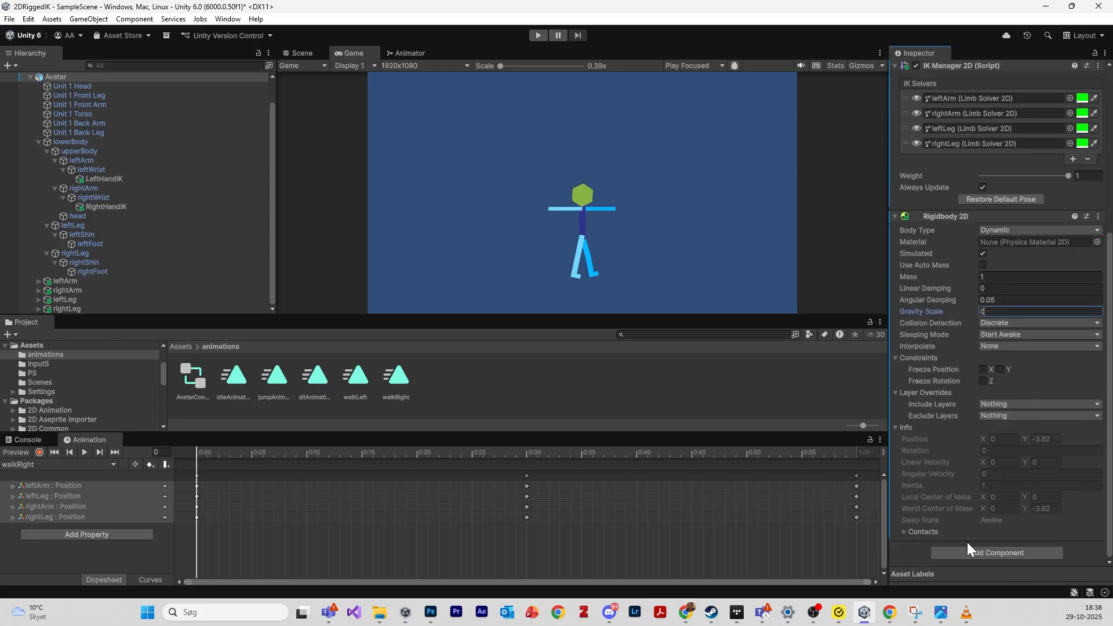
{"action": "left_click", "coordinate": [968, 551]}
{"action": "type", "text": "input"}
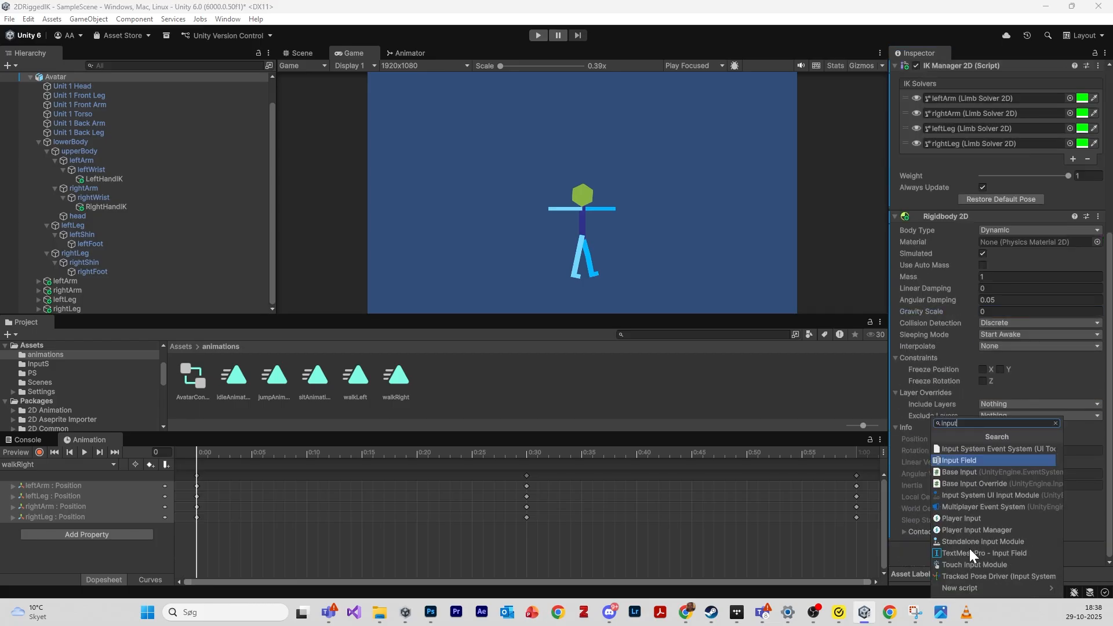
{"action": "key", "text": "Return"}
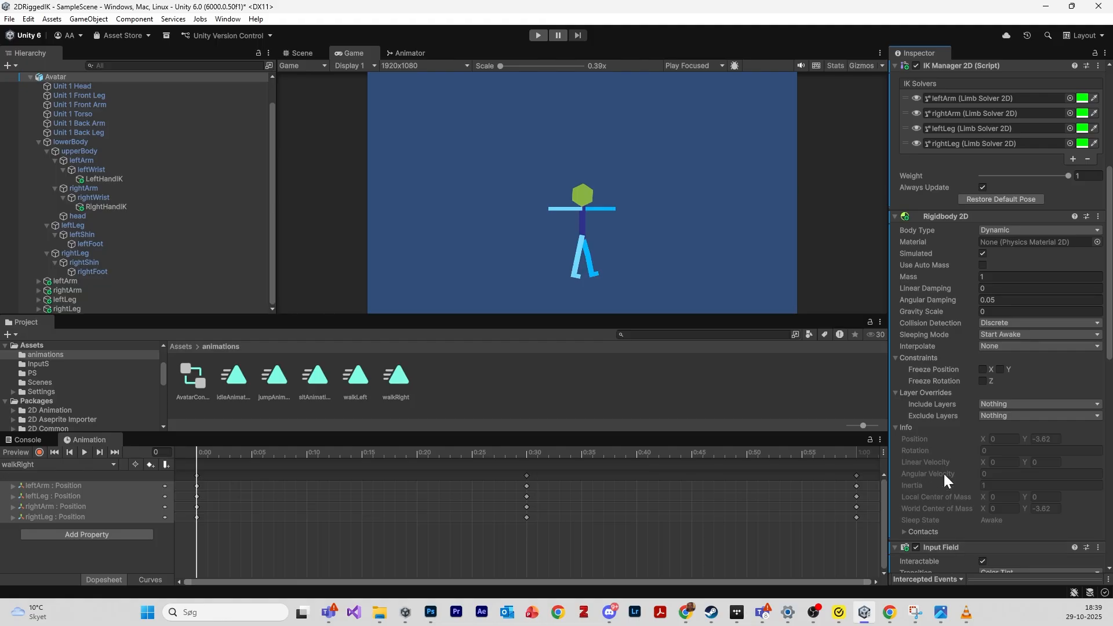
{"action": "scroll", "coordinate": [944, 474], "scroll_direction": "down", "scroll_amount": 4}
{"action": "key", "text": "ctrl+z"}
{"action": "left_click", "coordinate": [972, 554]}
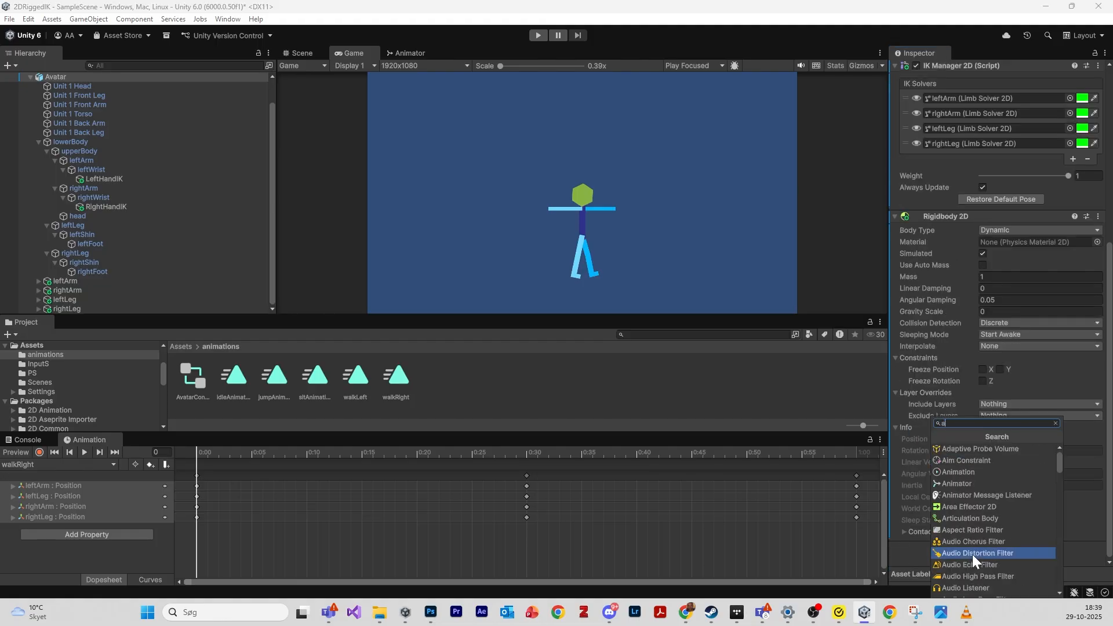
{"action": "type", "text": "actio"}
{"action": "key", "text": "BackSpace"}
{"action": "key", "text": "BackSpace"}
{"action": "key", "text": "BackSpace"}
{"action": "key", "text": "BackSpace"}
{"action": "key", "text": "BackSpace"}
{"action": "type", "text": "inp"}
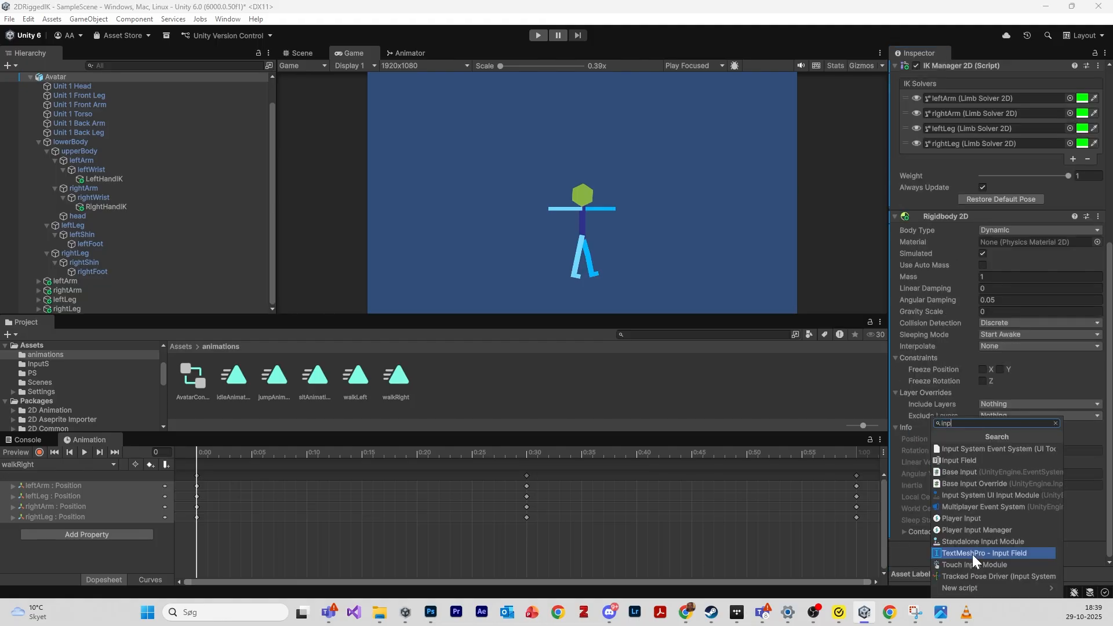
{"action": "type", "text": "ut act"}
{"action": "key", "text": "BackSpace"}
{"action": "key", "text": "BackSpace"}
{"action": "key", "text": "BackSpace"}
{"action": "key", "text": "BackSpace"}
{"action": "key", "text": "BackSpace"}
{"action": "key", "text": "BackSpace"}
{"action": "key", "text": "BackSpace"}
{"action": "key", "text": "BackSpace"}
{"action": "key", "text": "BackSpace"}
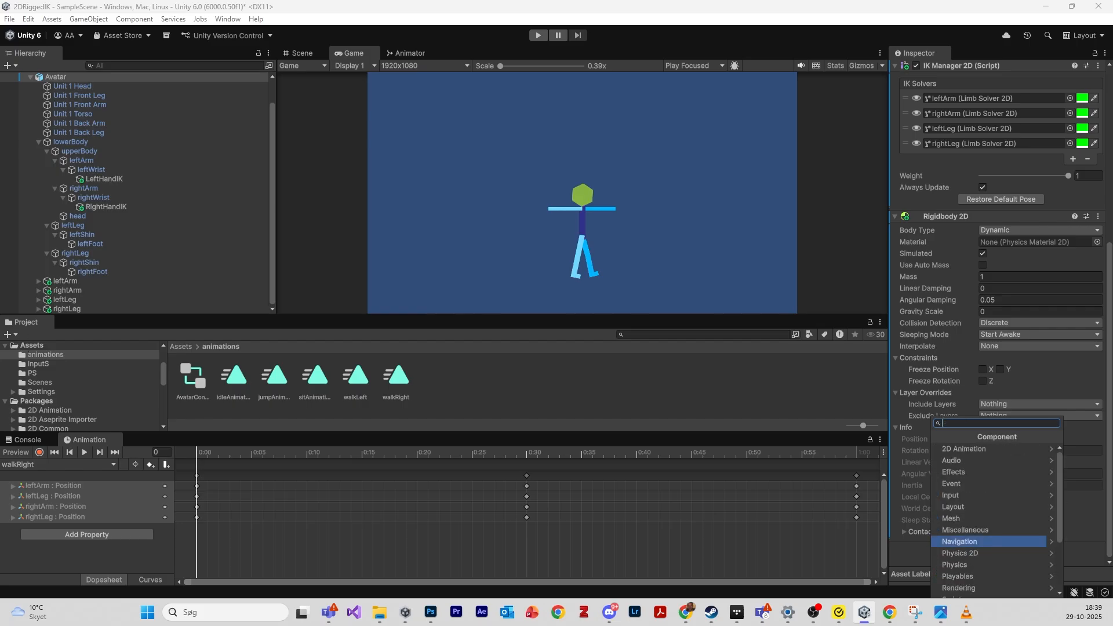
{"action": "key", "text": "alt+Tab"}
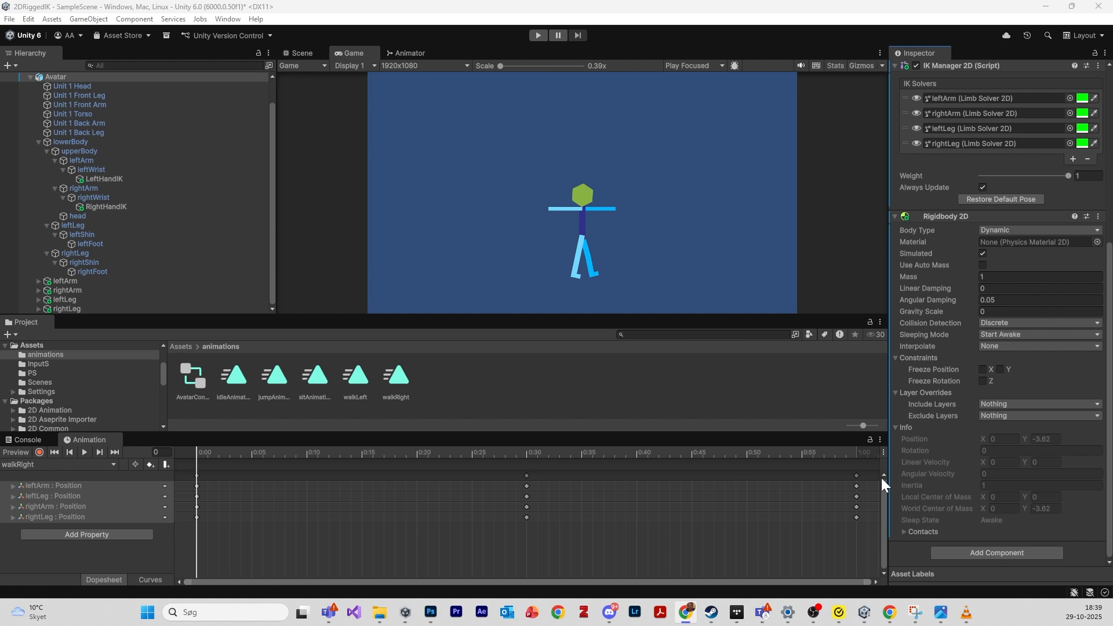
- Add a Player Input component to the Avatar object
{"action": "left_click", "coordinate": [959, 554]}
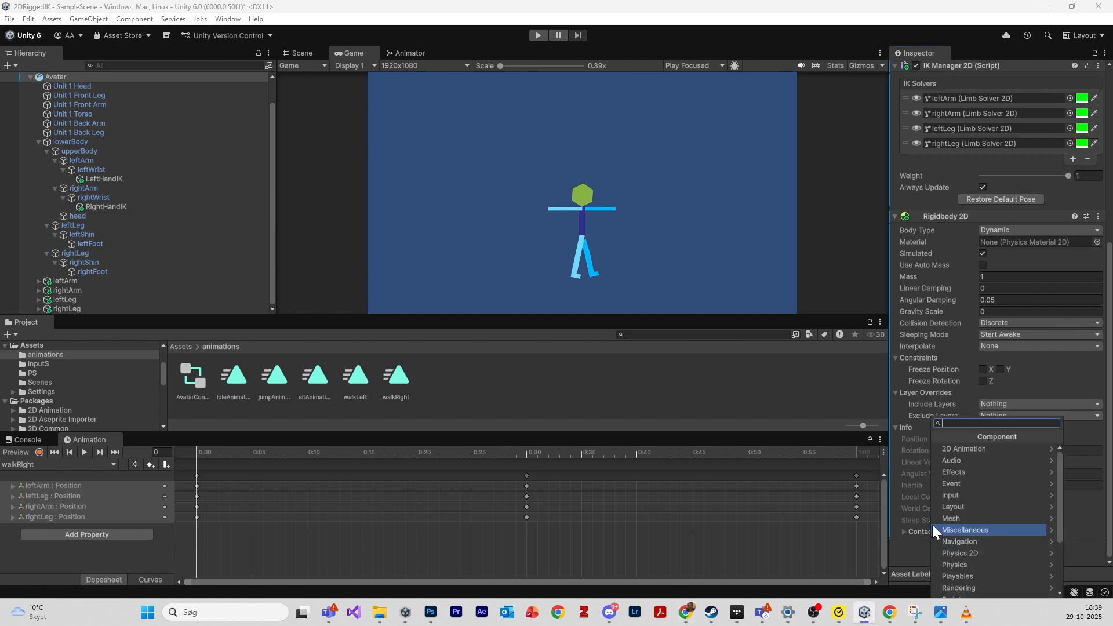
{"action": "type", "text": "player in"}
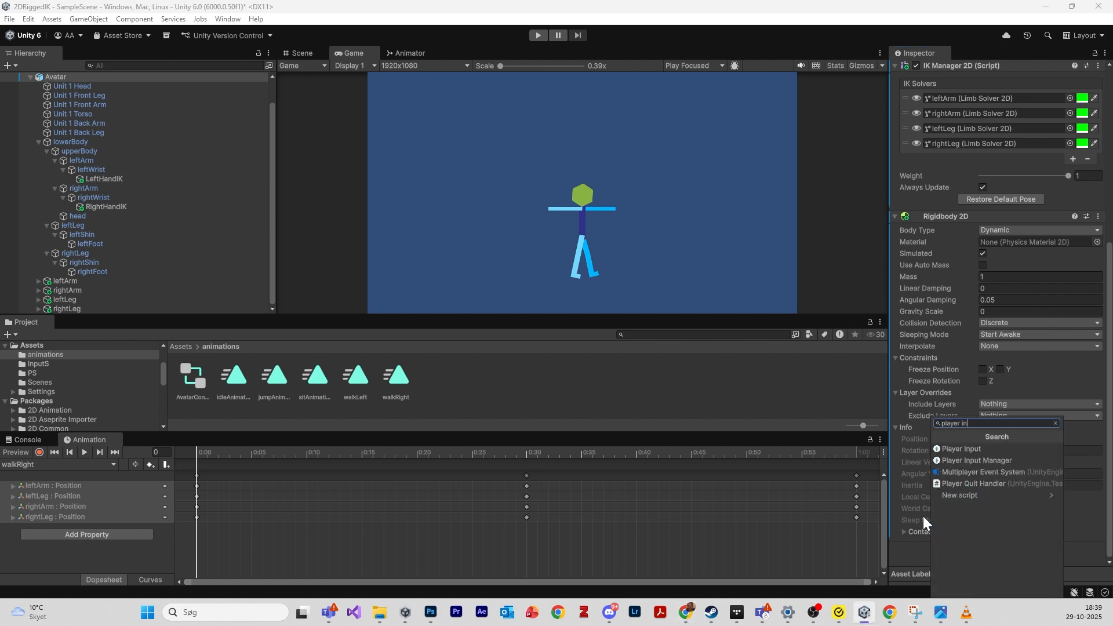
{"action": "left_click", "coordinate": [971, 450]}
{"action": "scroll", "coordinate": [966, 469], "scroll_direction": "down", "scroll_amount": 5}
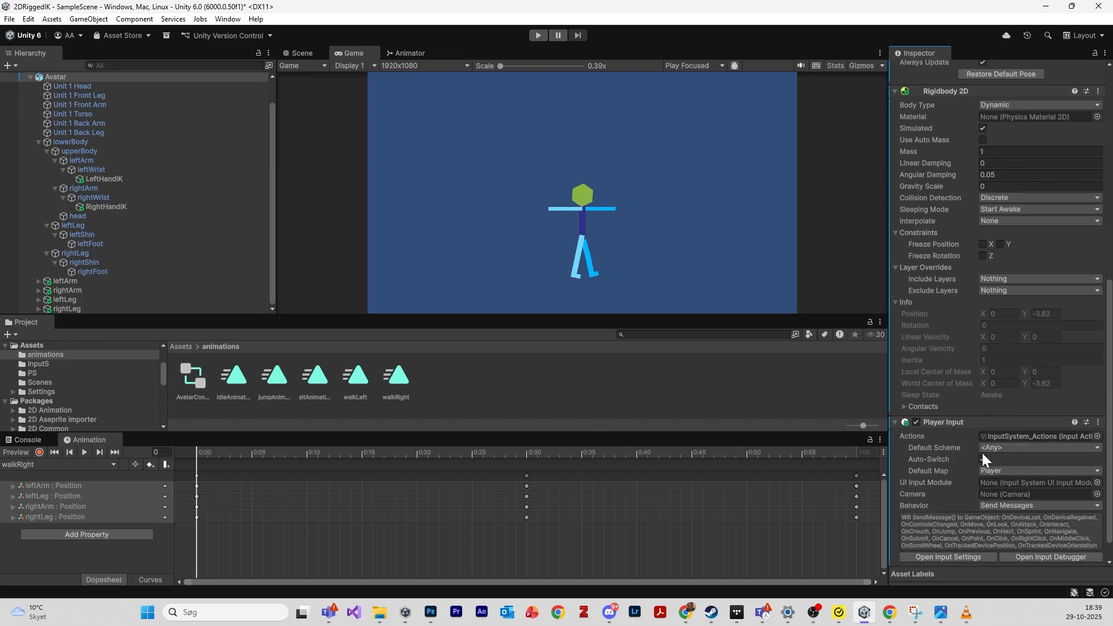
{"action": "left_click", "coordinate": [983, 460]}
- Assign the avatarActions asset from the InputS folder as the Actions of the Avatar's Player Input component
{"action": "left_click", "coordinate": [183, 346]}
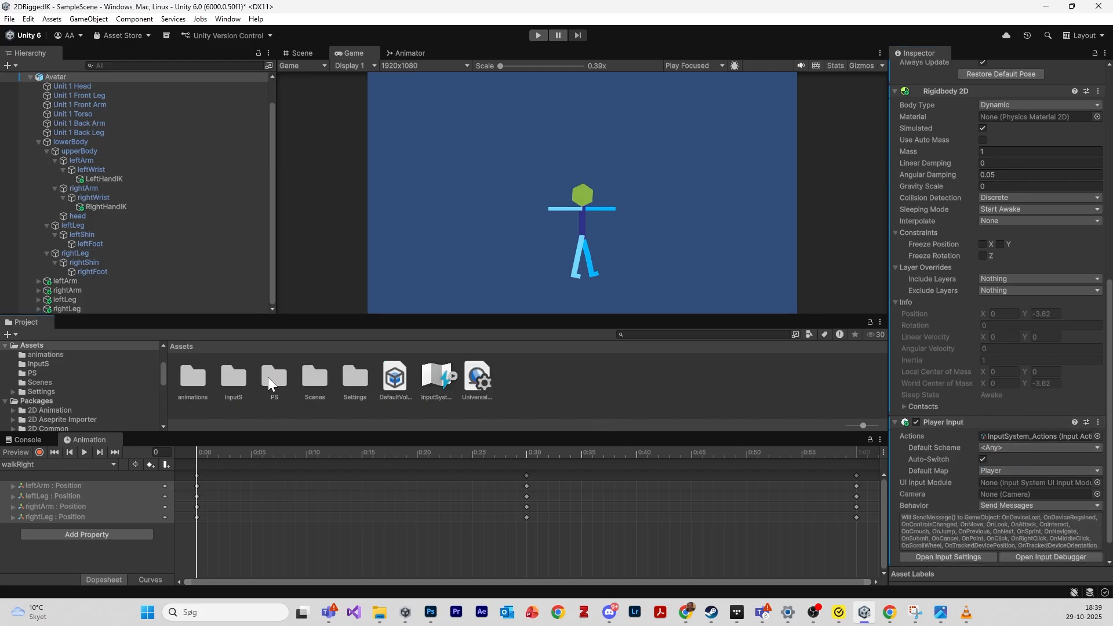
{"action": "double_click", "coordinate": [241, 381]}
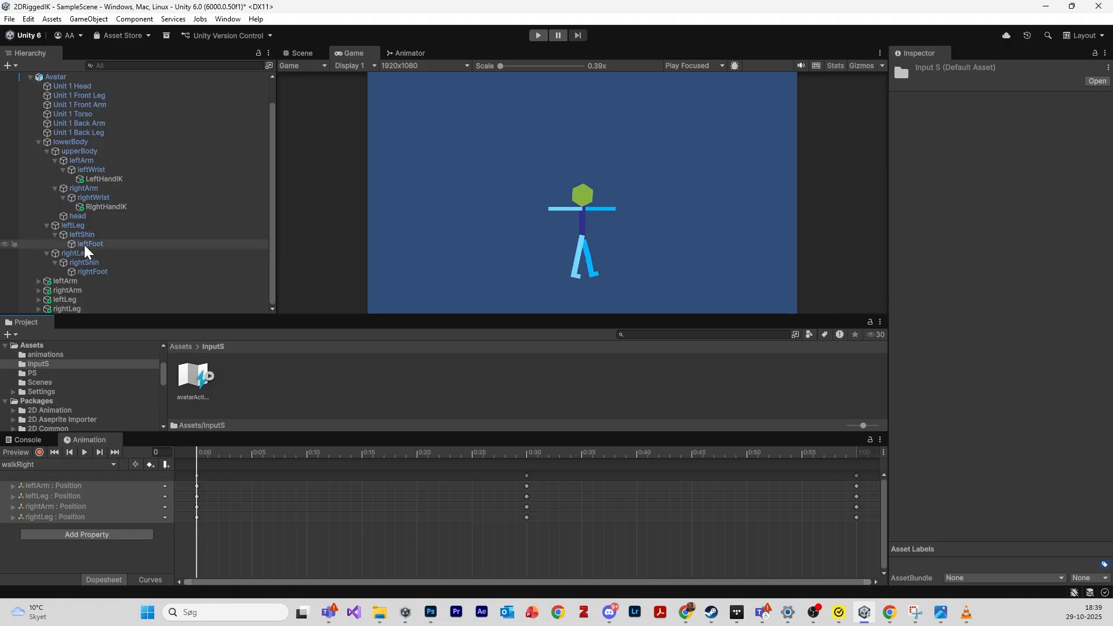
{"action": "left_click", "coordinate": [112, 80]}
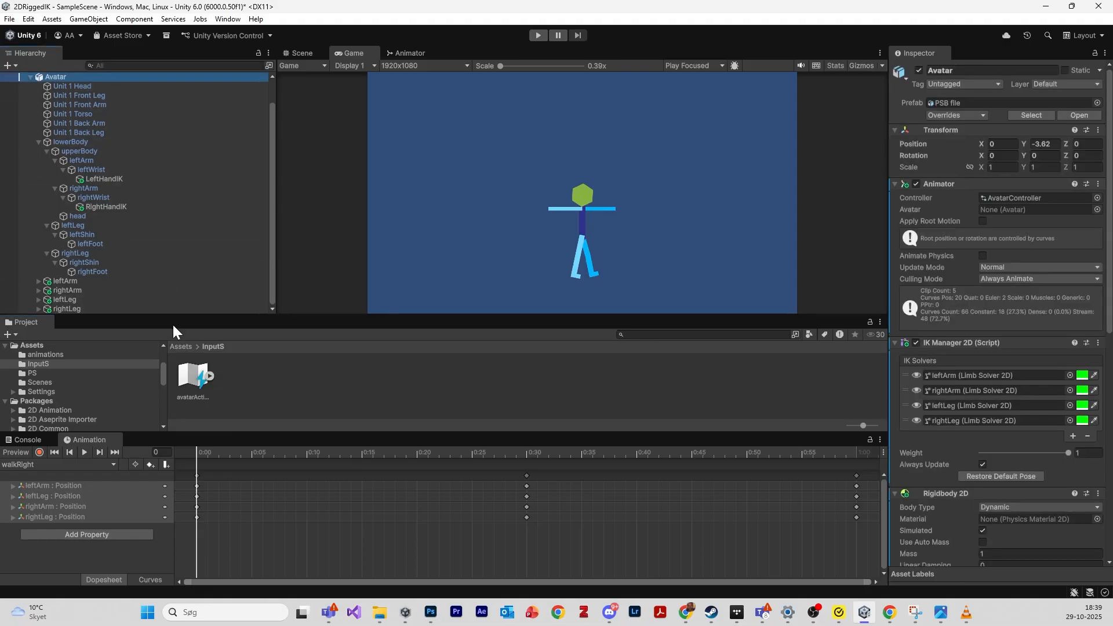
{"action": "left_click", "coordinate": [187, 370]}
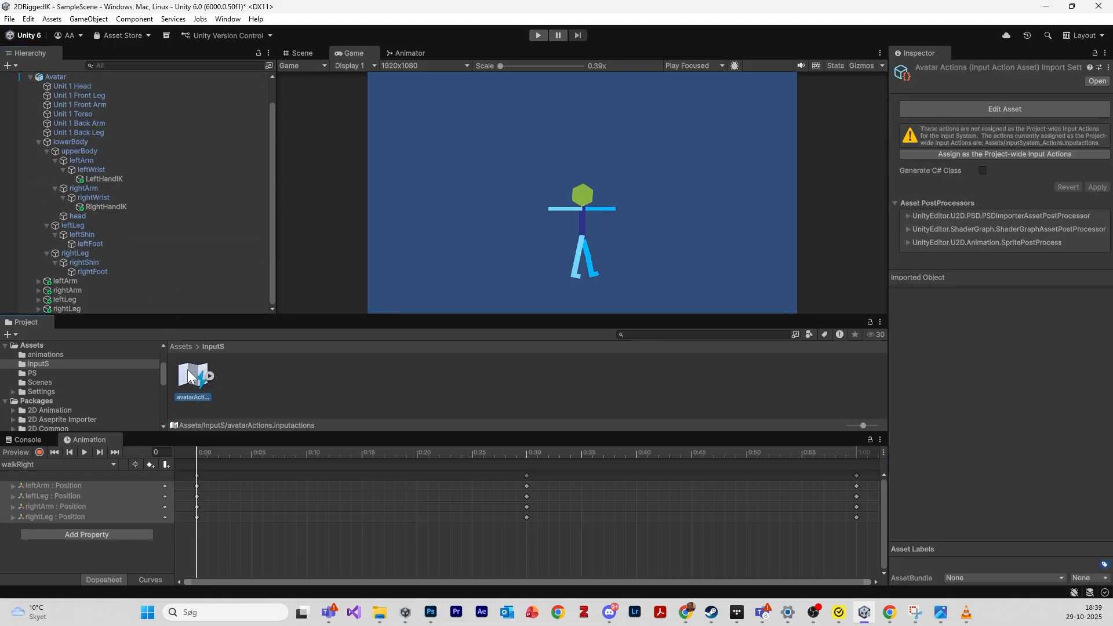
{"action": "left_click", "coordinate": [111, 79]}
{"action": "scroll", "coordinate": [972, 512], "scroll_direction": "down", "scroll_amount": 10}
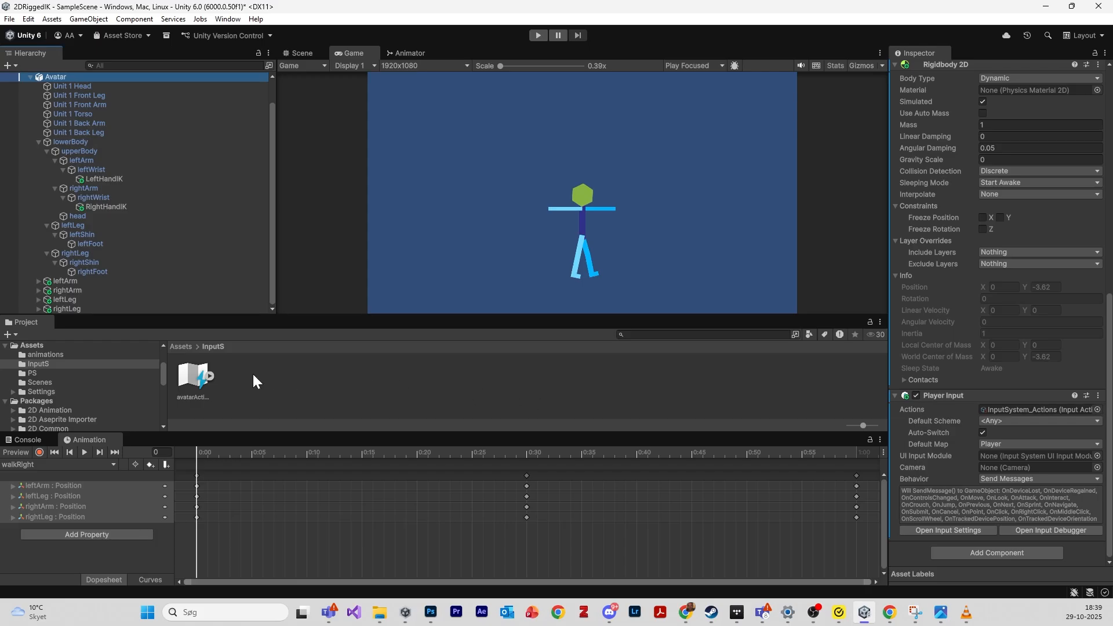
{"action": "left_click_drag", "start_coordinate": [195, 377], "coordinate": [1017, 412]}
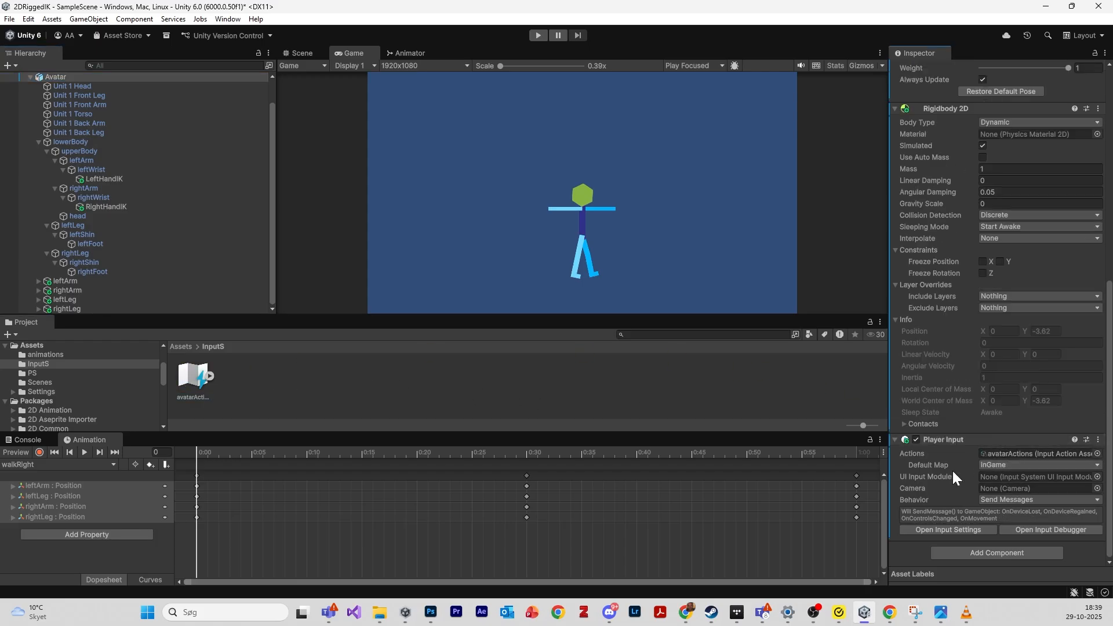
{"action": "scroll", "coordinate": [938, 506], "scroll_direction": "up", "scroll_amount": 5}
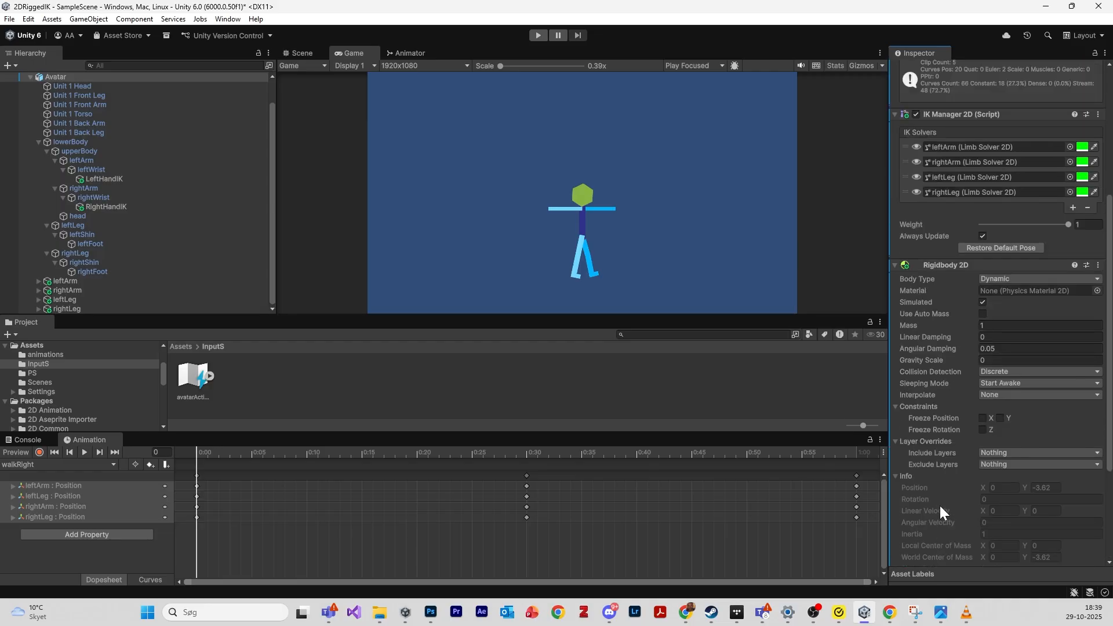
{"action": "scroll", "coordinate": [942, 505], "scroll_direction": "down", "scroll_amount": 5}
- Create a folder named scripts in the project's Assets folder
{"action": "left_click", "coordinate": [182, 347]}
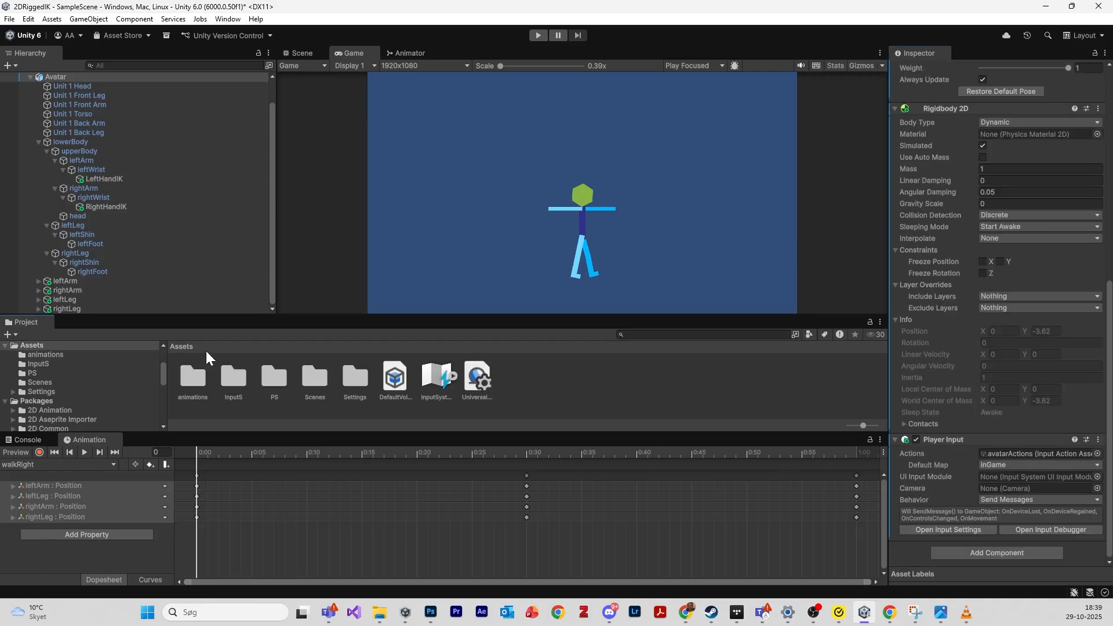
{"action": "right_click", "coordinate": [574, 386]}
{"action": "mouse_move", "coordinate": [660, 58]}
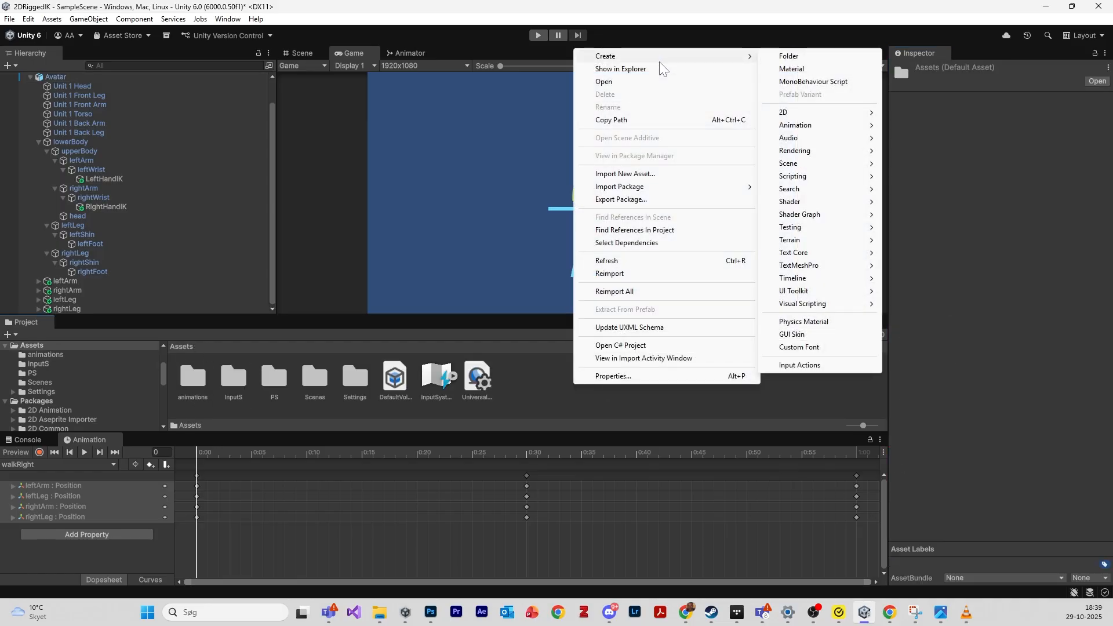
{"action": "left_click", "coordinate": [790, 57]}
{"action": "type", "text": "scripts"}
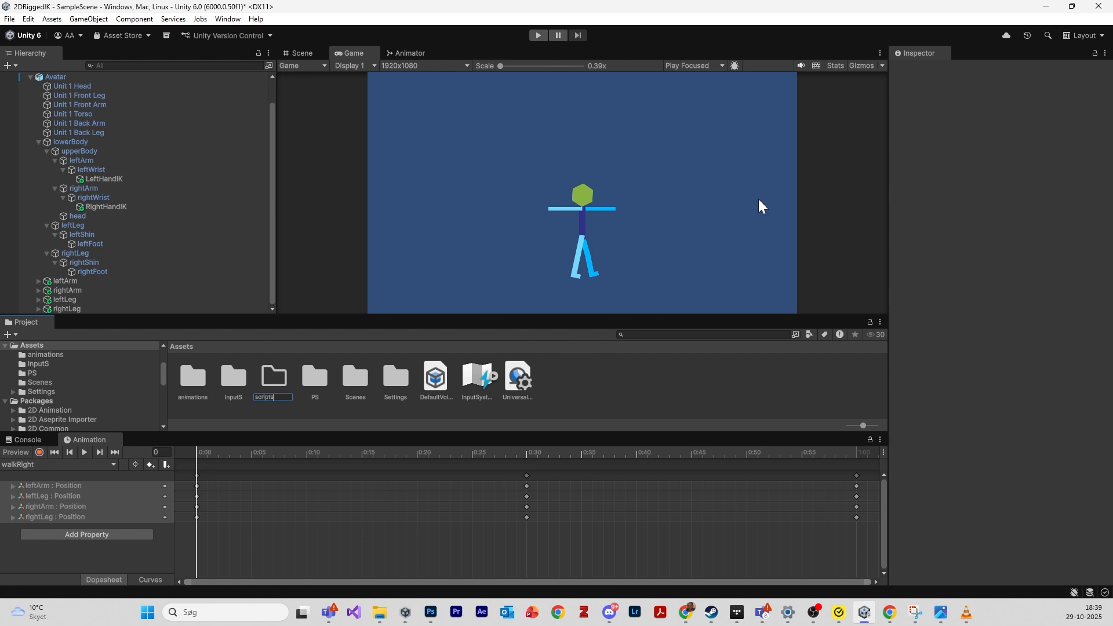
{"action": "key", "text": "Return"}
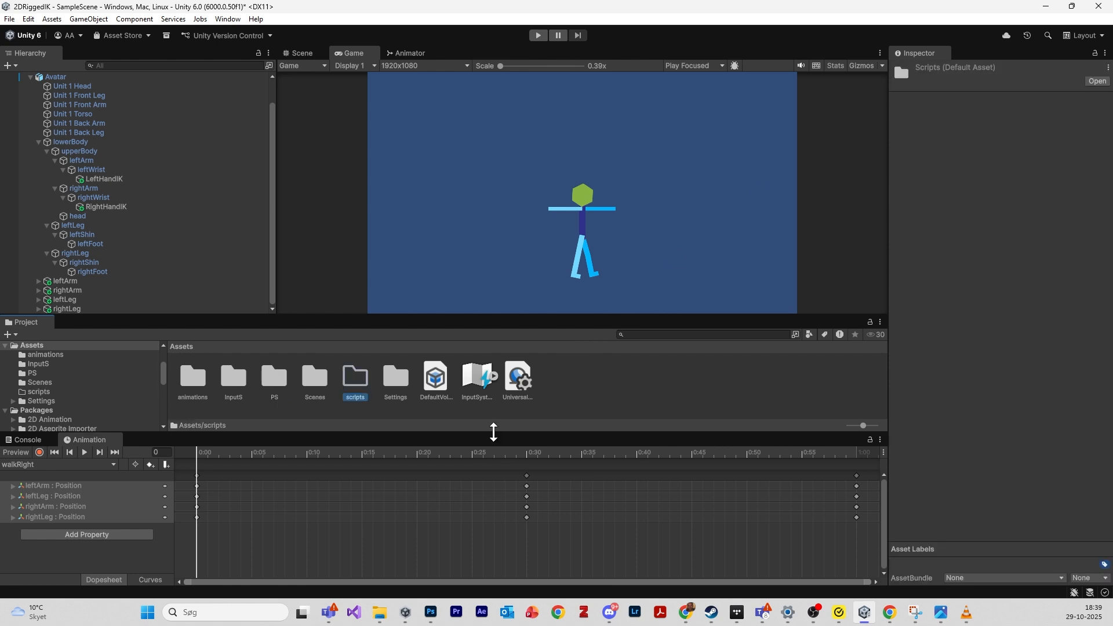
- Create a MonoBehaviour script named playerMover inside the scripts folder, with the Animator view shown
{"action": "double_click", "coordinate": [359, 377]}
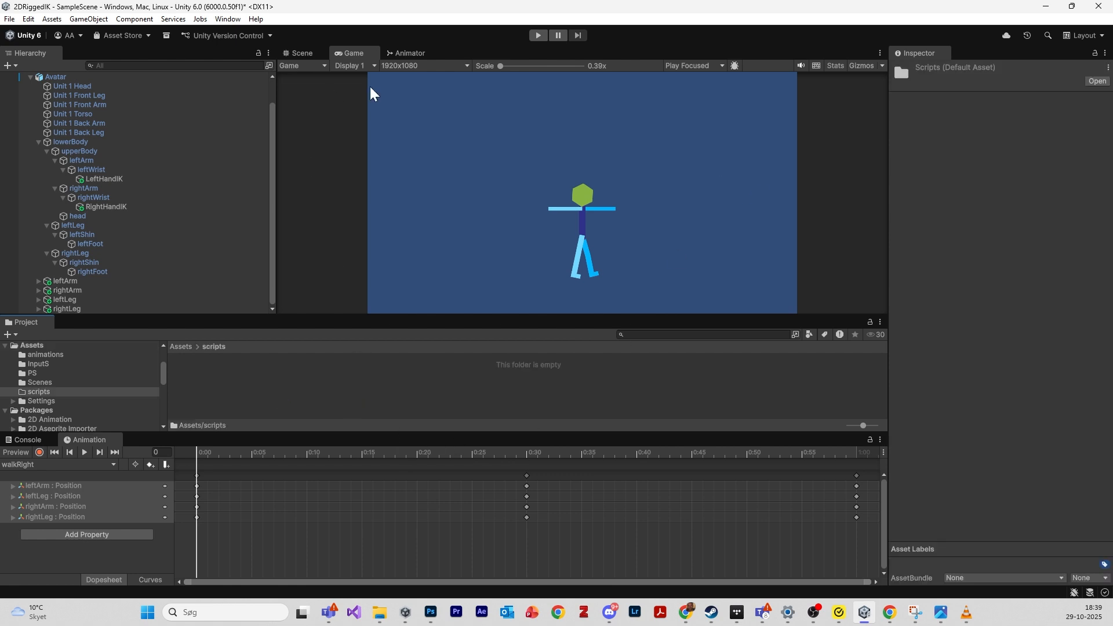
{"action": "left_click", "coordinate": [409, 53]}
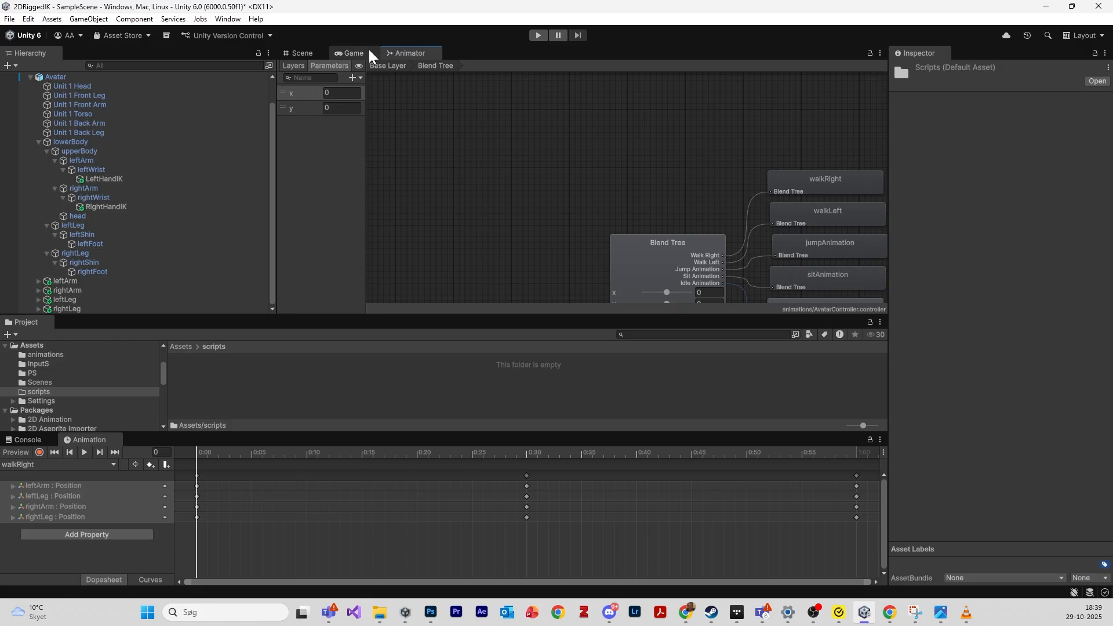
{"action": "right_click", "coordinate": [221, 374]}
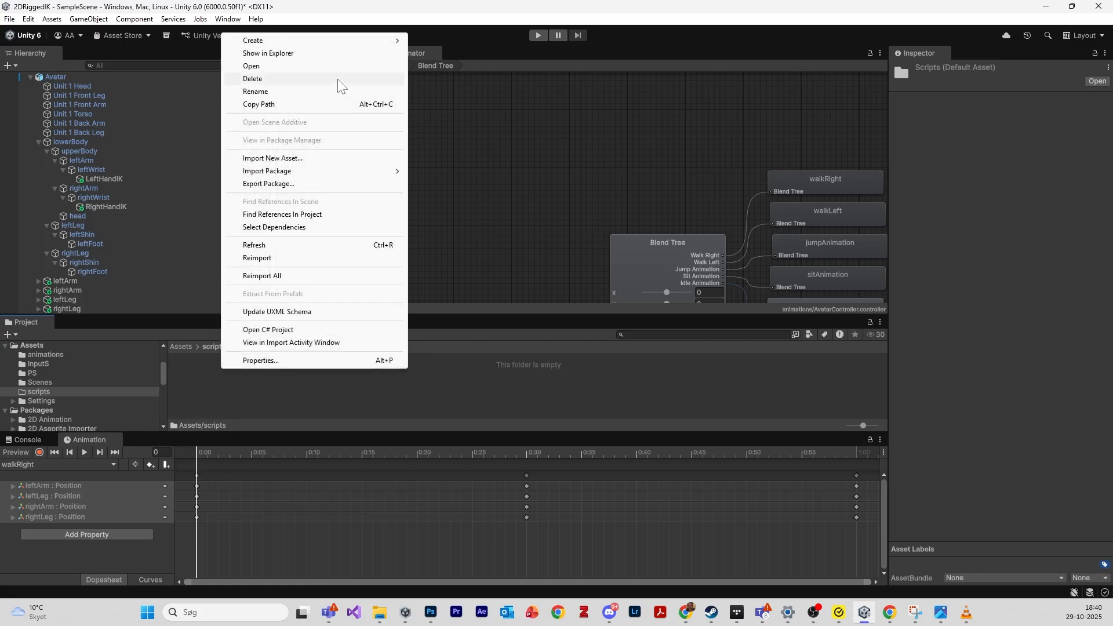
{"action": "mouse_move", "coordinate": [342, 43]}
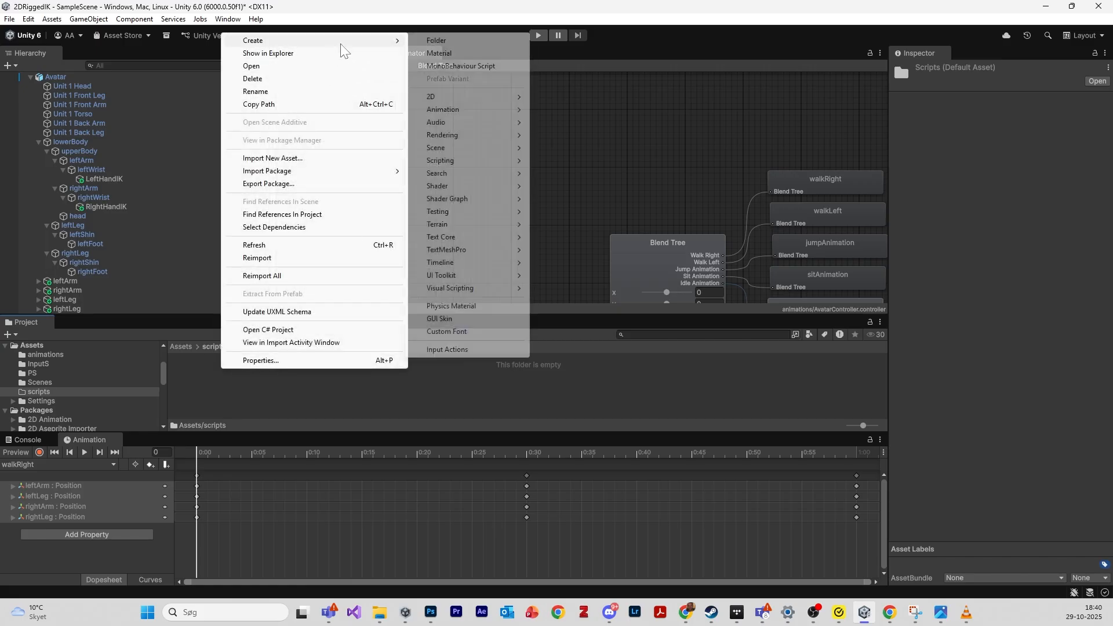
{"action": "left_click", "coordinate": [445, 67]}
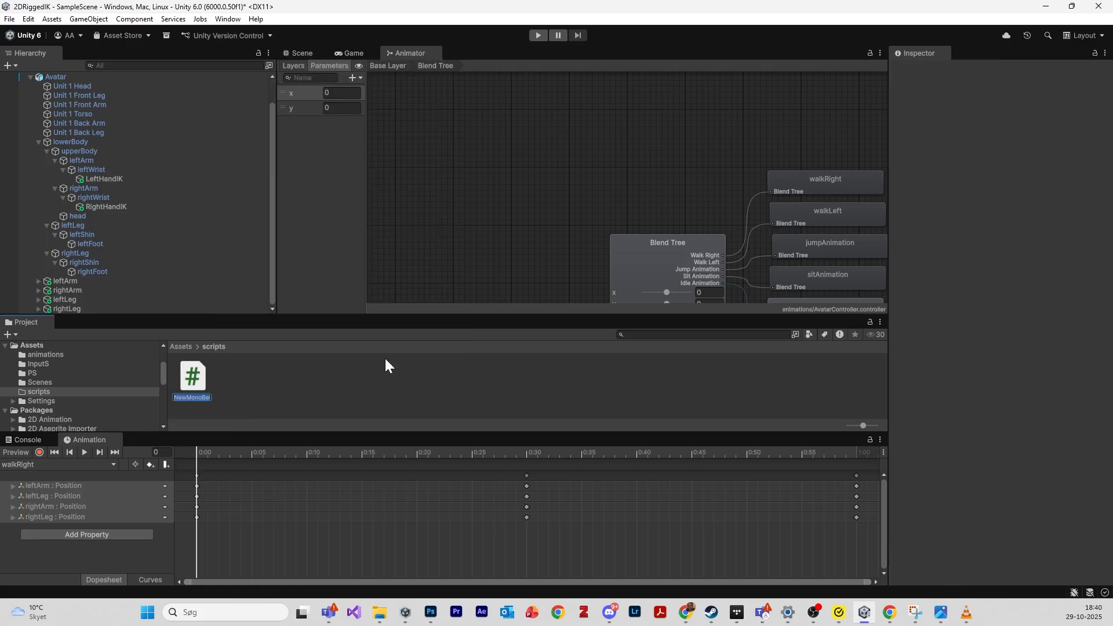
{"action": "type", "text": "playerMover"}
{"action": "key", "text": "Return"}
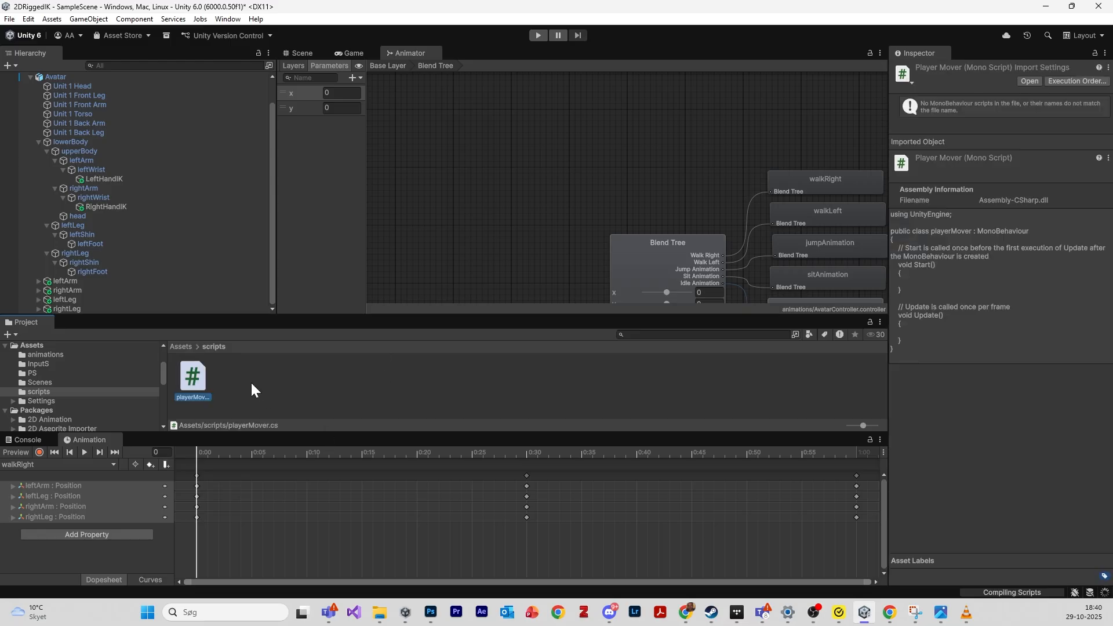
- Open the playerMover script in Visual Studio and add "using UnityEngine.InputSystem;" below the existing using line
{"action": "double_click", "coordinate": [191, 378]}
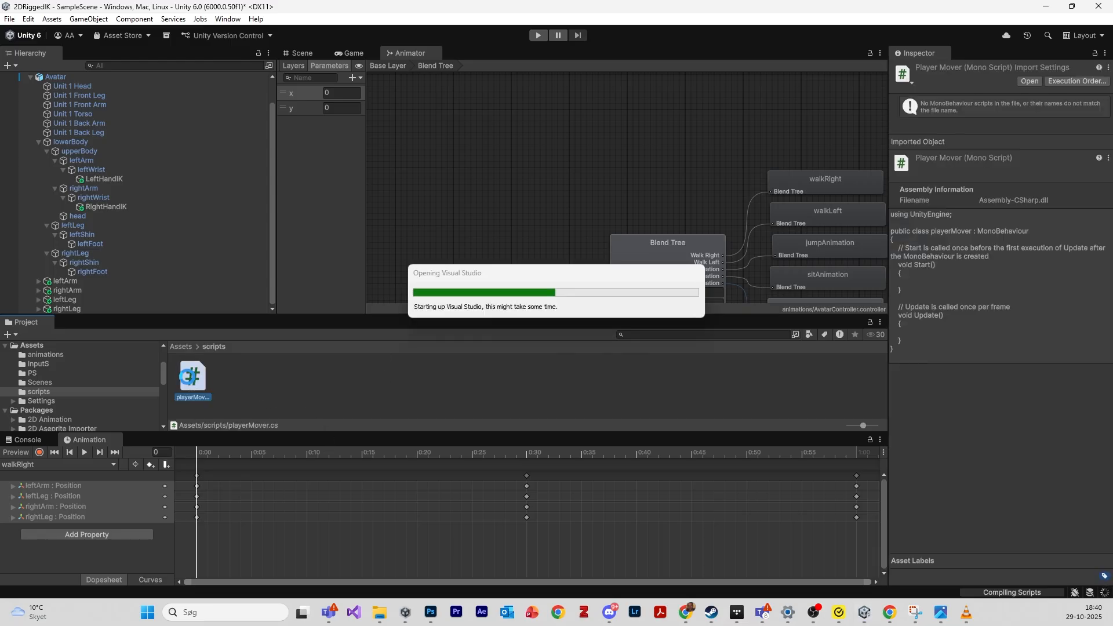
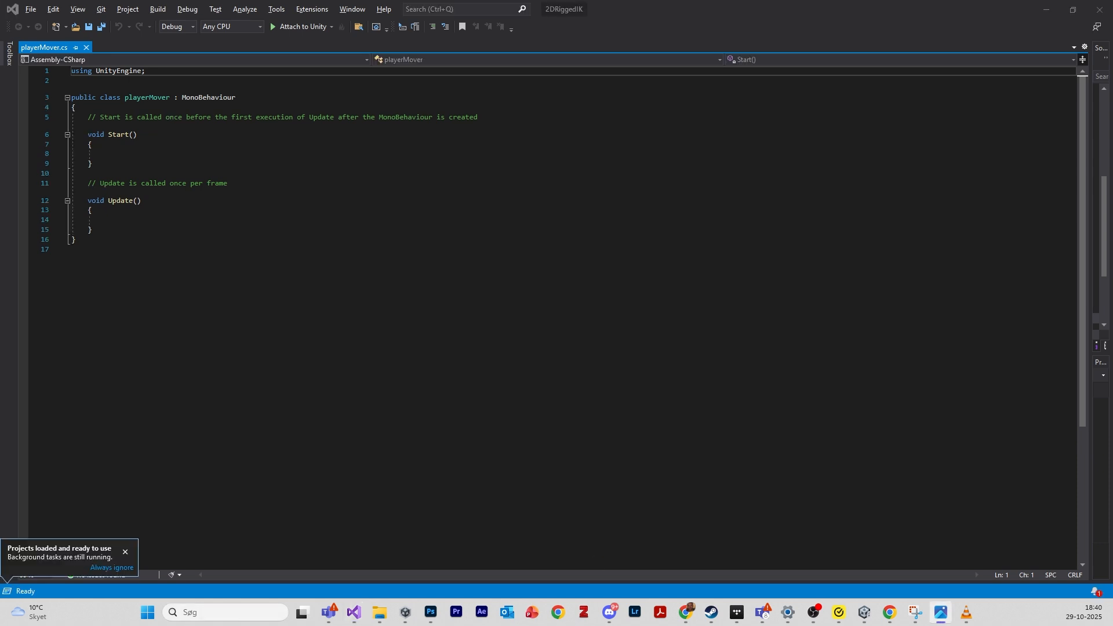
{"action": "left_click", "coordinate": [76, 107]}
{"action": "left_click", "coordinate": [146, 71]}
{"action": "key", "text": "Return"}
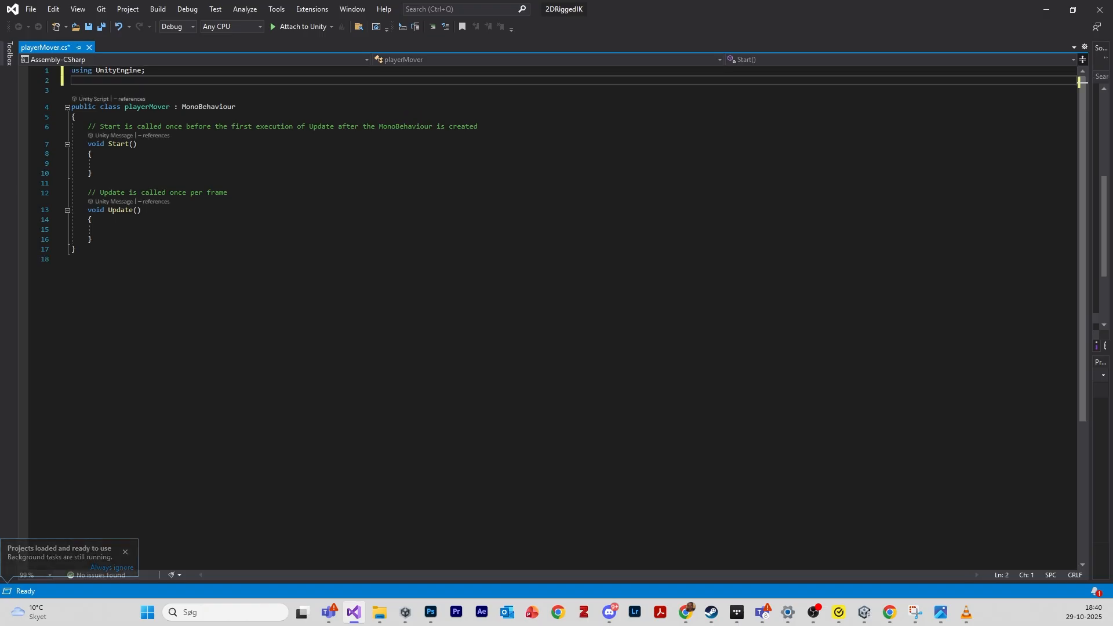
{"action": "type", "text": "using unit"}
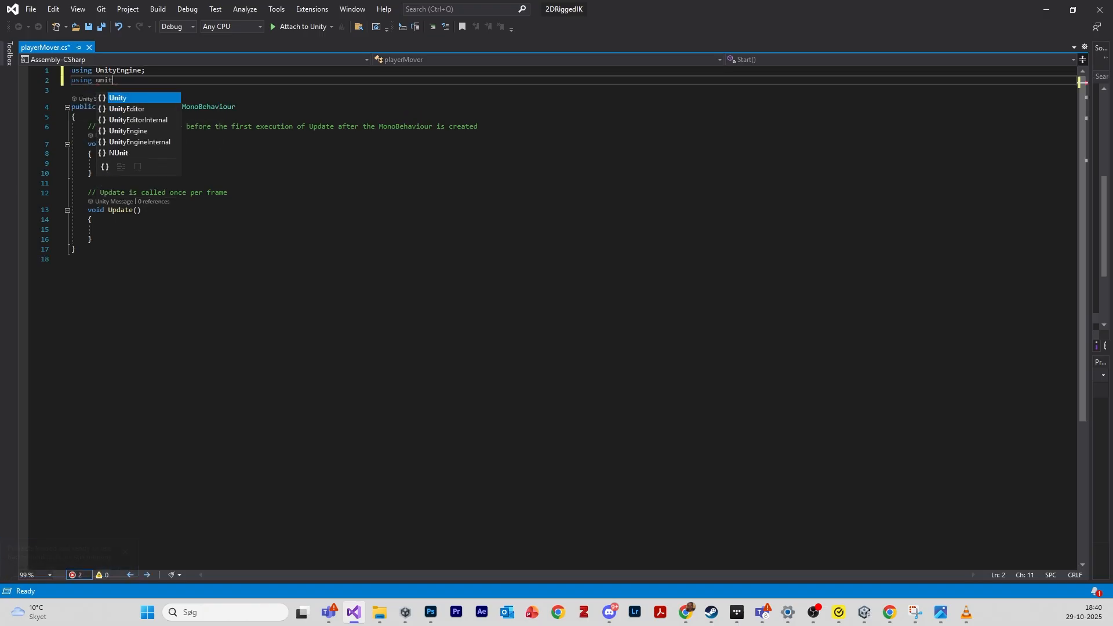
{"action": "type", "text": "yEngine."}
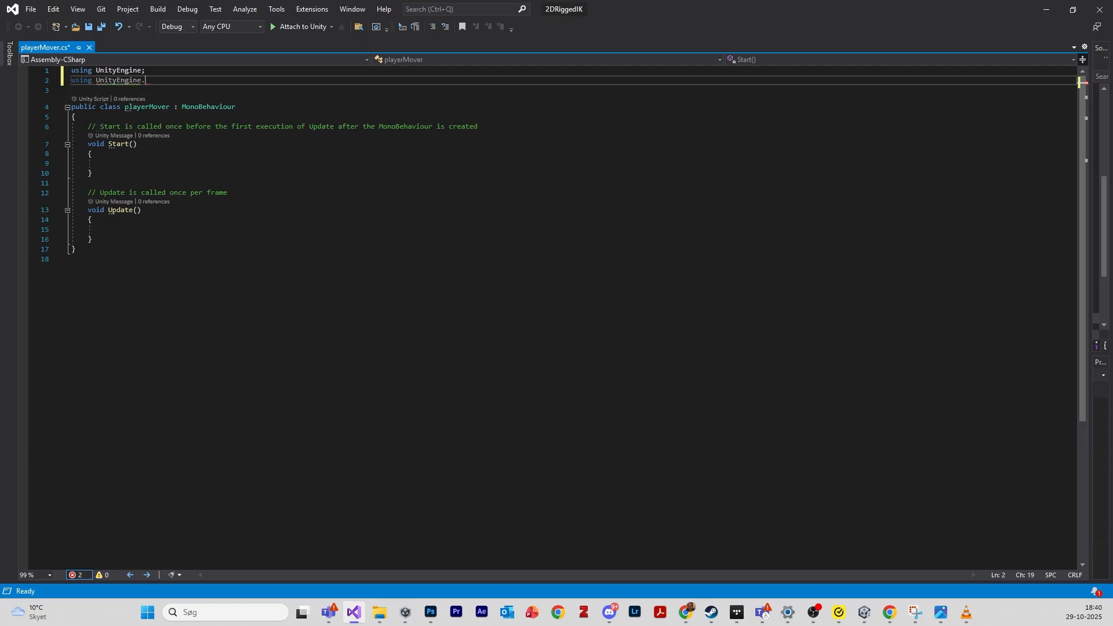
{"action": "type", "text": "InputSystem;"}
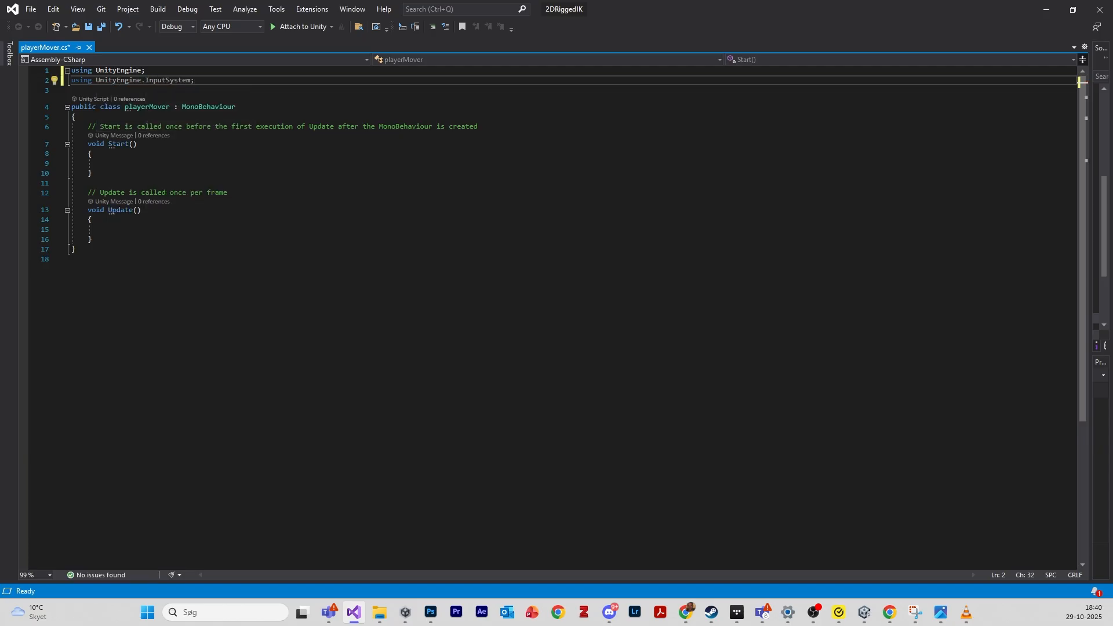
- Declare the field "private Vector2 movement;" at the start of the playerMover class, with blank lines around it
{"action": "left_click", "coordinate": [76, 118]}
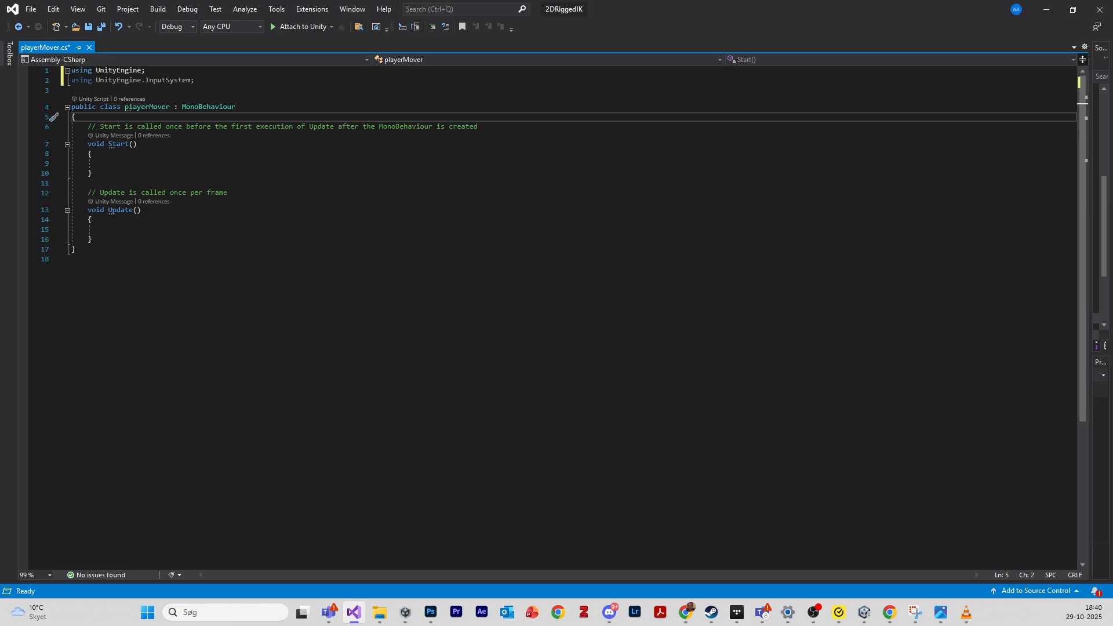
{"action": "key", "text": "Return"}
{"action": "key", "text": "Return"}
{"action": "key", "text": "Return"}
{"action": "key", "text": "Up"}
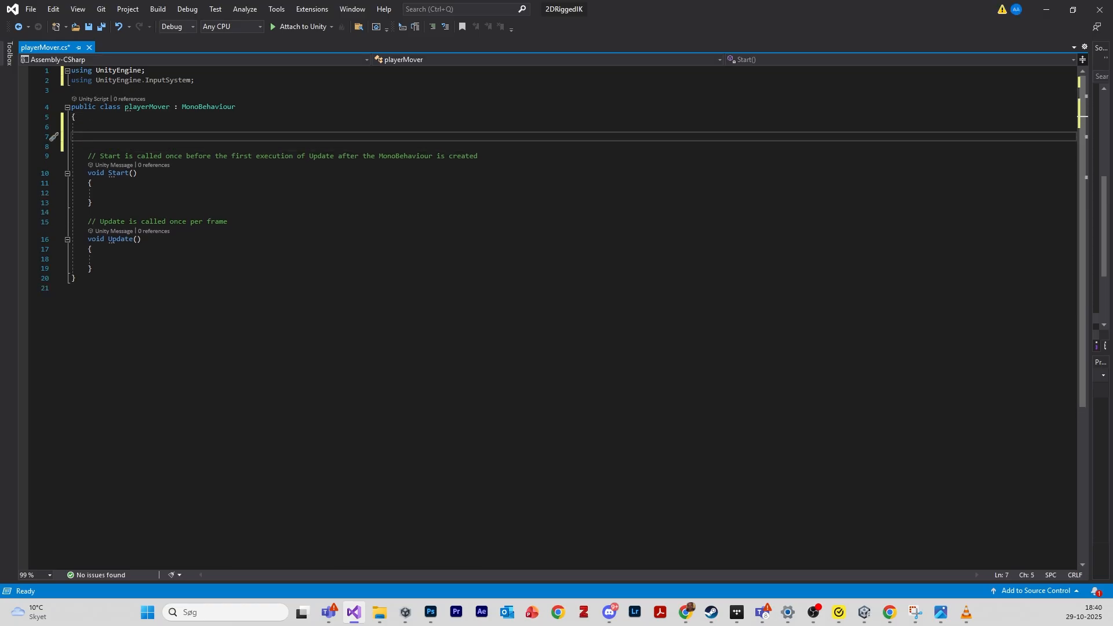
{"action": "key", "text": "Return"}
{"action": "key", "text": "Up"}
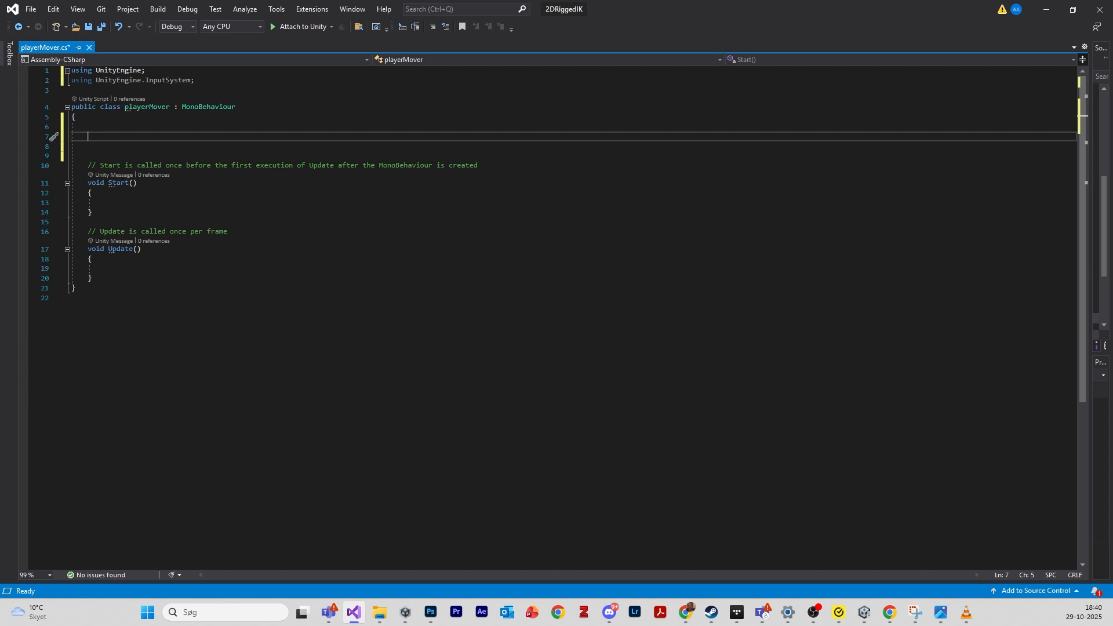
{"action": "type", "text": "private Vector2 "}
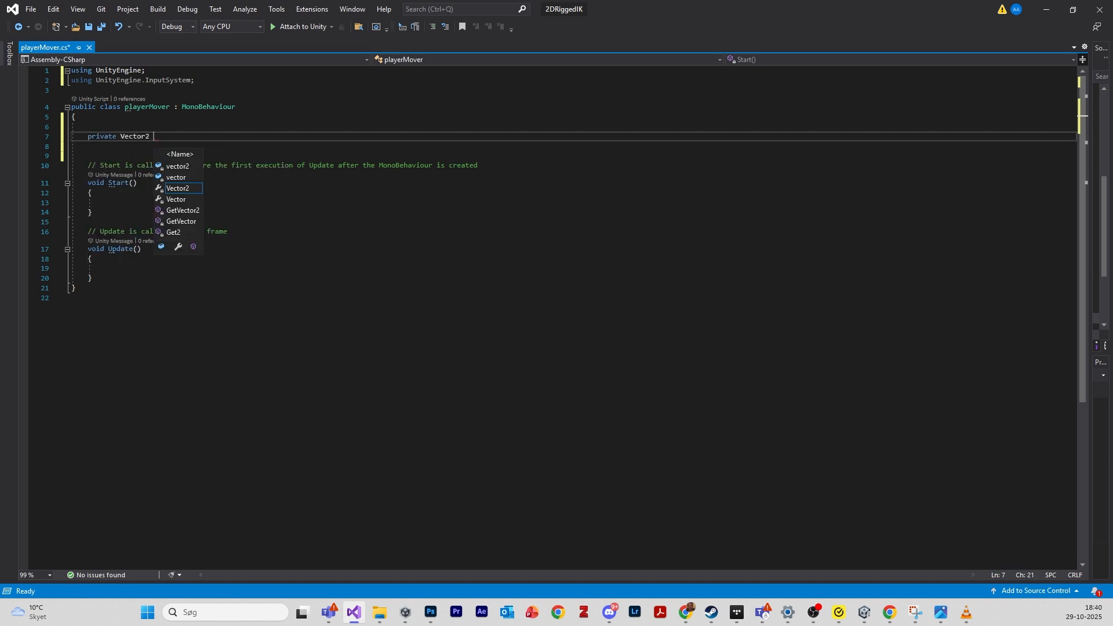
{"action": "type", "text": "movement;"}
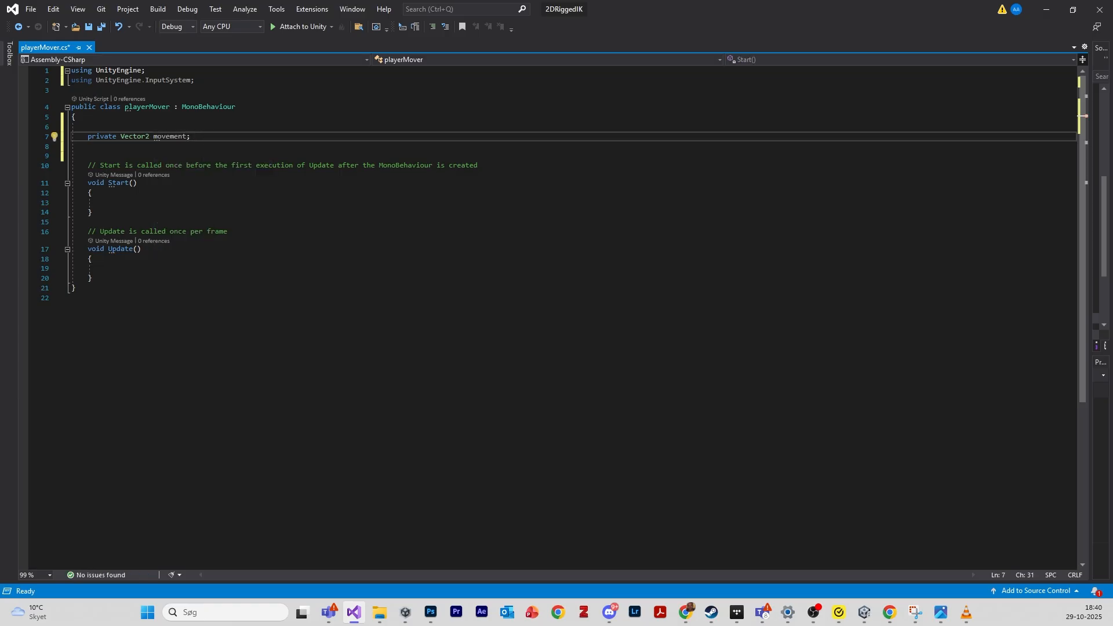
- Add a blank line below the movement field, save the playerMover script, and open the avatarActions asset from Unity's InputS folder
{"action": "key", "text": "Return"}
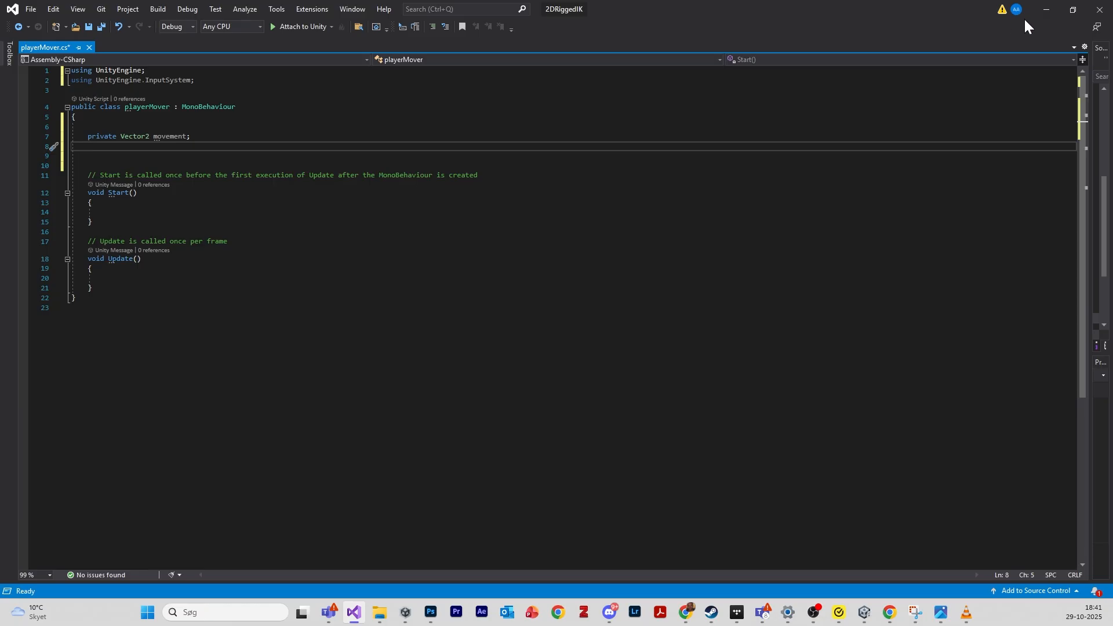
{"action": "key", "text": "ctrl+s"}
{"action": "left_click", "coordinate": [1047, 10]}
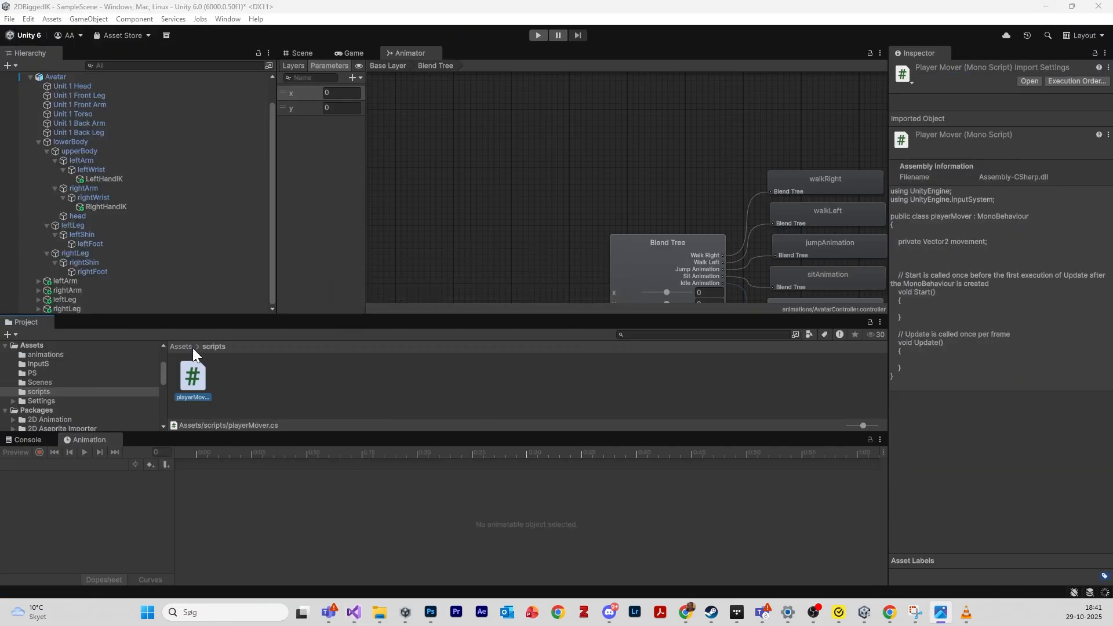
{"action": "left_click", "coordinate": [191, 347]}
{"action": "double_click", "coordinate": [233, 374]}
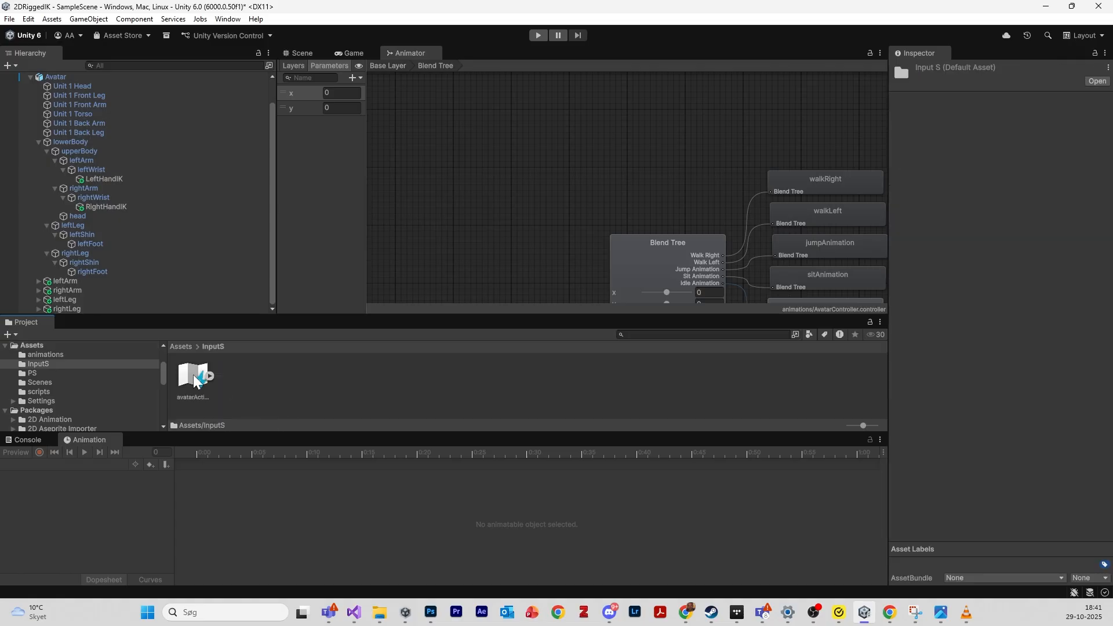
{"action": "double_click", "coordinate": [193, 377]}
- Delete the empty <No Binding> entry from the Movement action in the inGame action map
{"action": "left_click", "coordinate": [207, 105]}
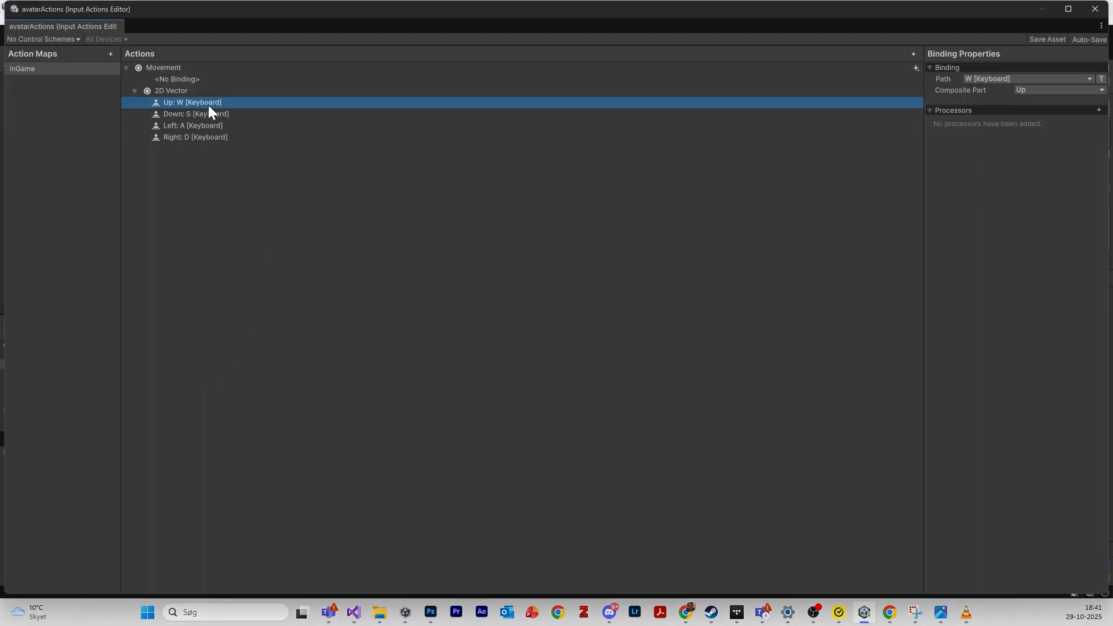
{"action": "left_click", "coordinate": [256, 69]}
{"action": "left_click", "coordinate": [196, 75]}
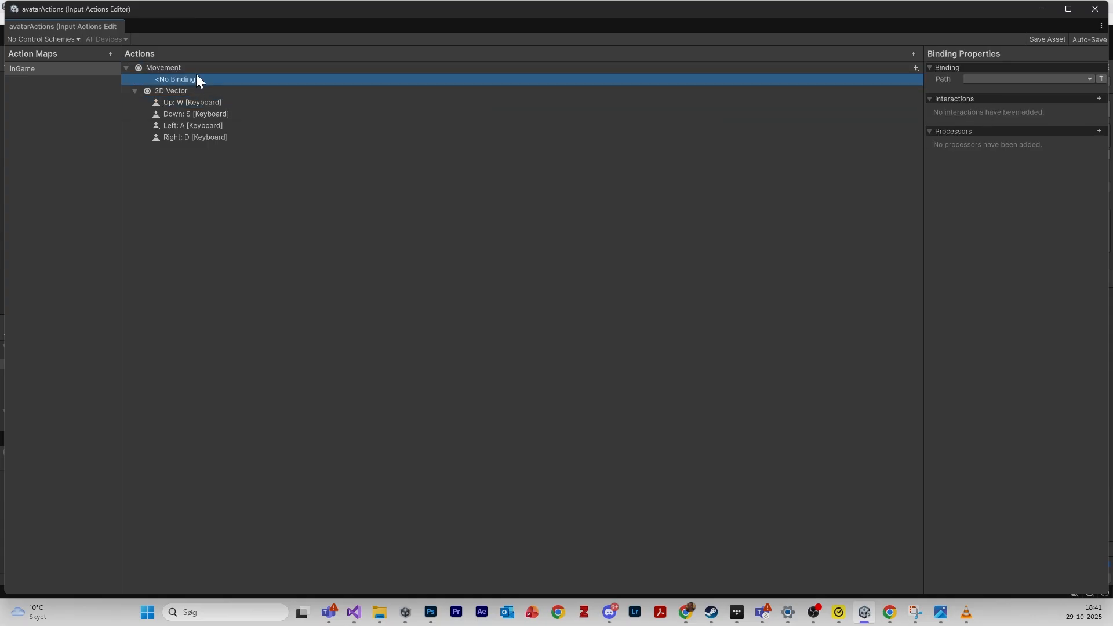
{"action": "right_click", "coordinate": [197, 76]}
{"action": "left_click", "coordinate": [204, 93]}
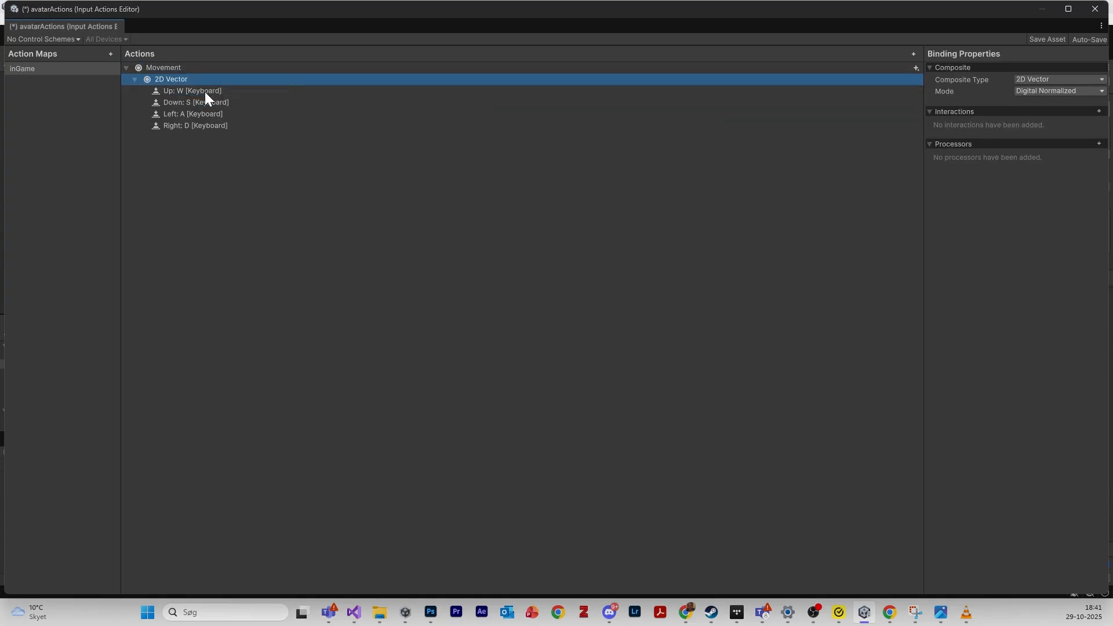
- Check the W, S, A and D bindings of the 2D Vector, and close the input actions editor with the changes saved
{"action": "left_click", "coordinate": [181, 67]}
{"action": "left_click", "coordinate": [381, 90]}
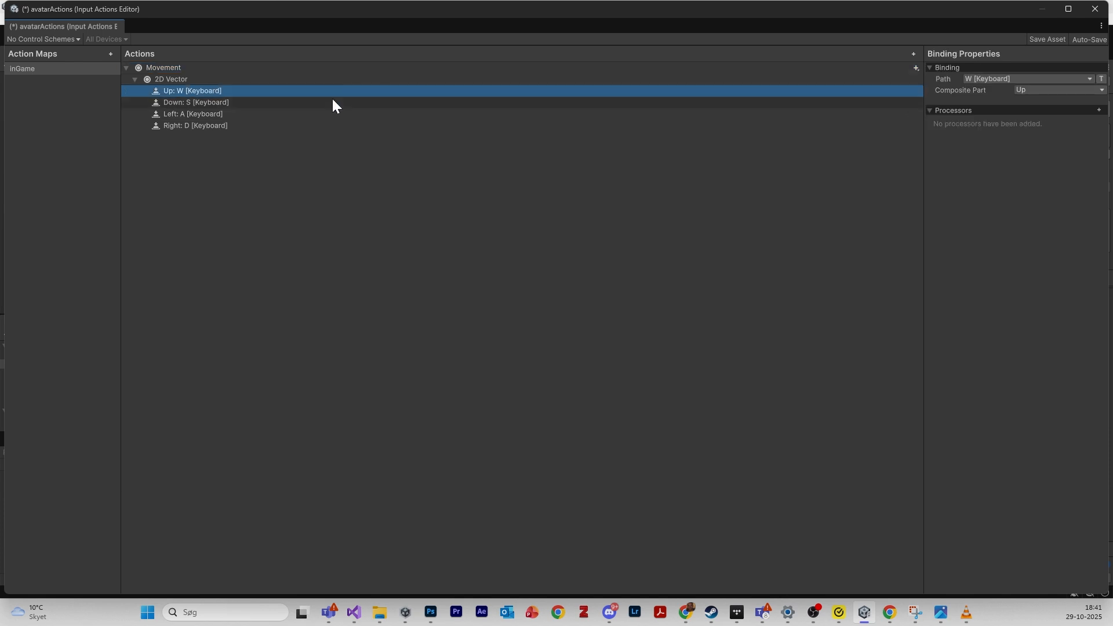
{"action": "left_click", "coordinate": [285, 103]}
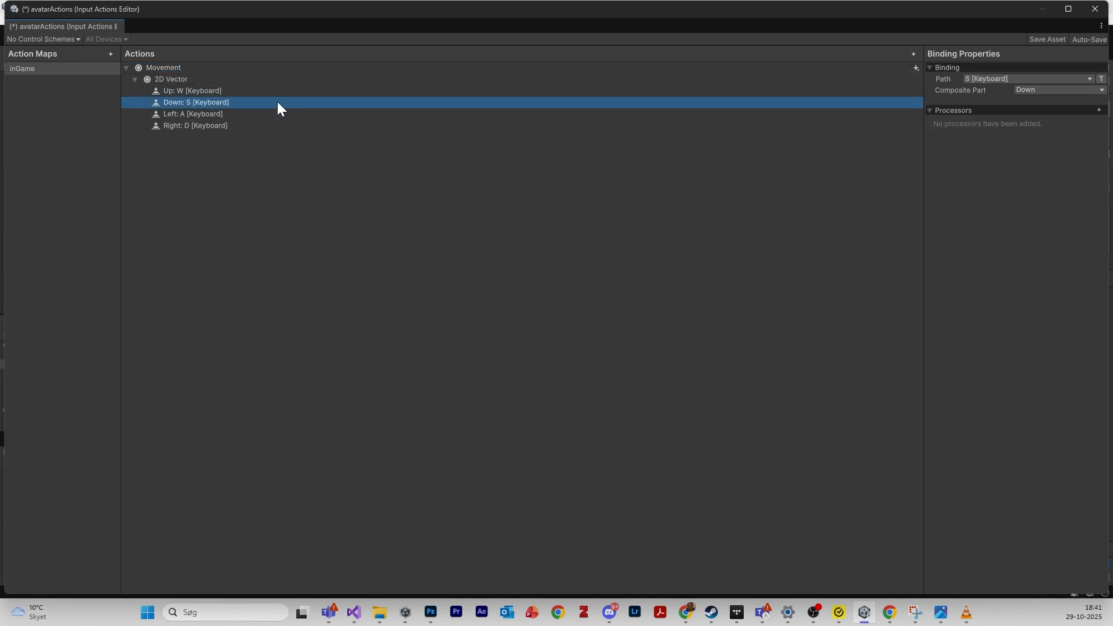
{"action": "left_click", "coordinate": [273, 114]}
{"action": "left_click", "coordinate": [270, 126]}
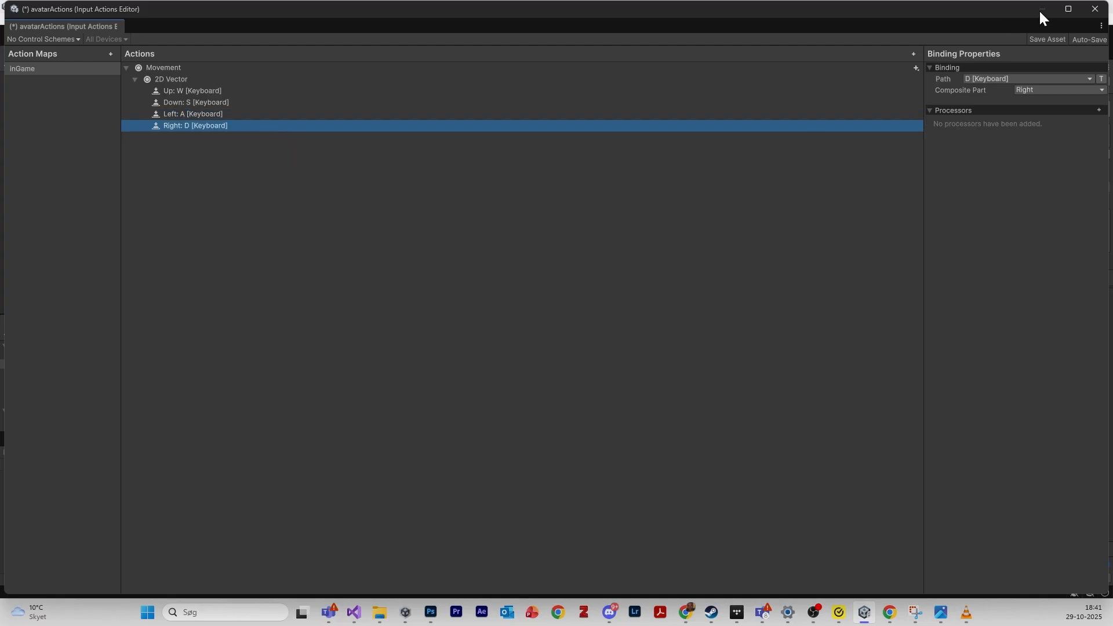
{"action": "left_click", "coordinate": [1096, 9]}
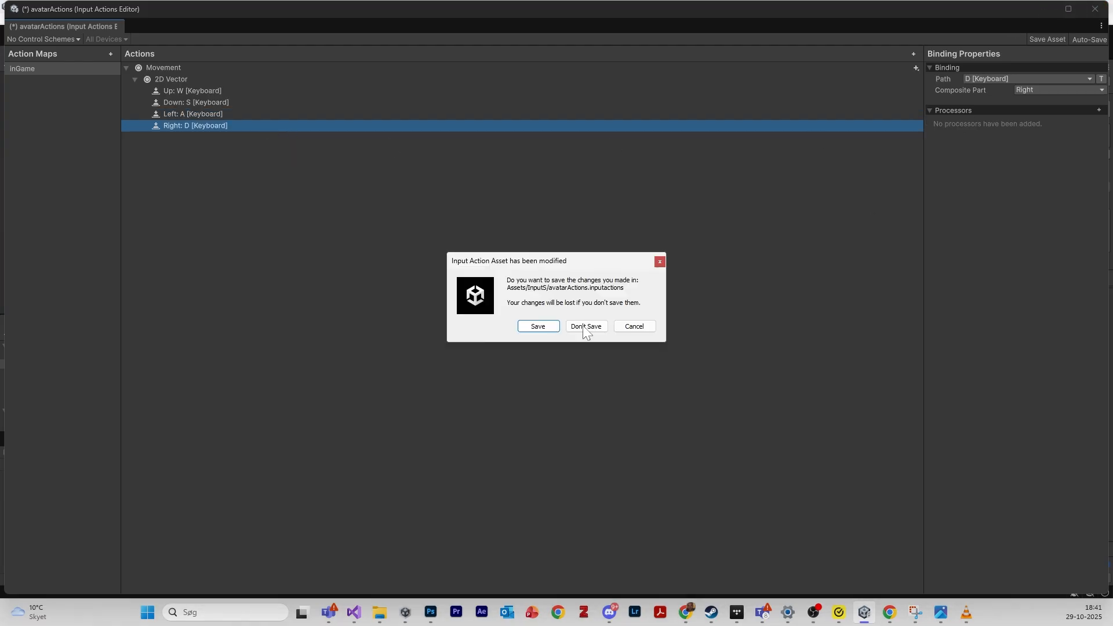
{"action": "left_click", "coordinate": [538, 326]}
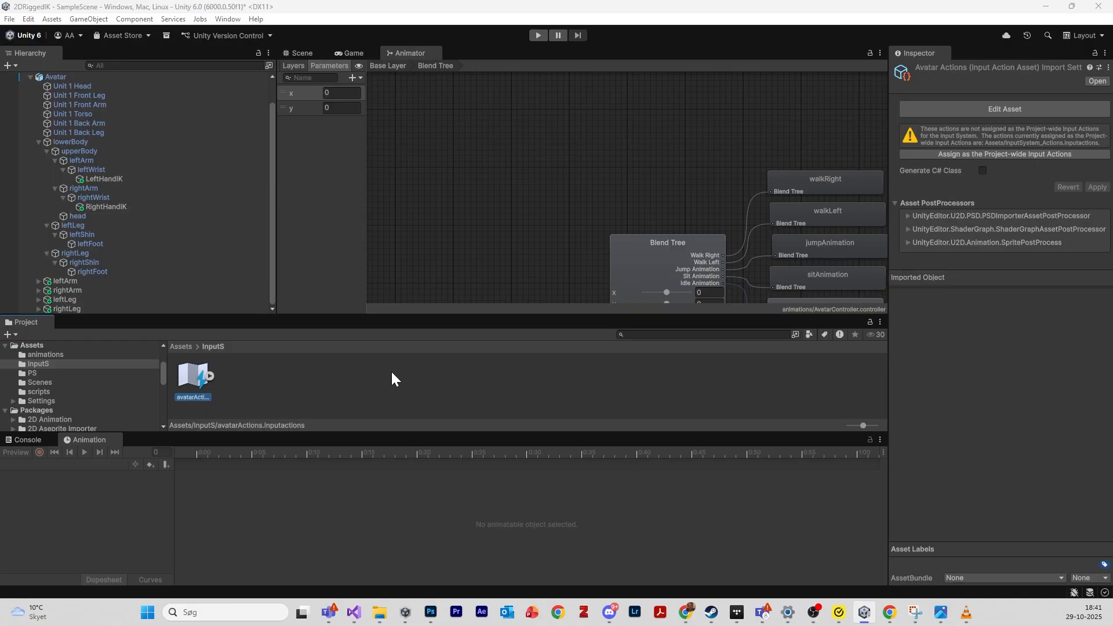
- Switch back to Visual Studio and declare the field "private Rigidbody2D myBody;" below the movement field
{"action": "key", "text": "alt+Tab"}
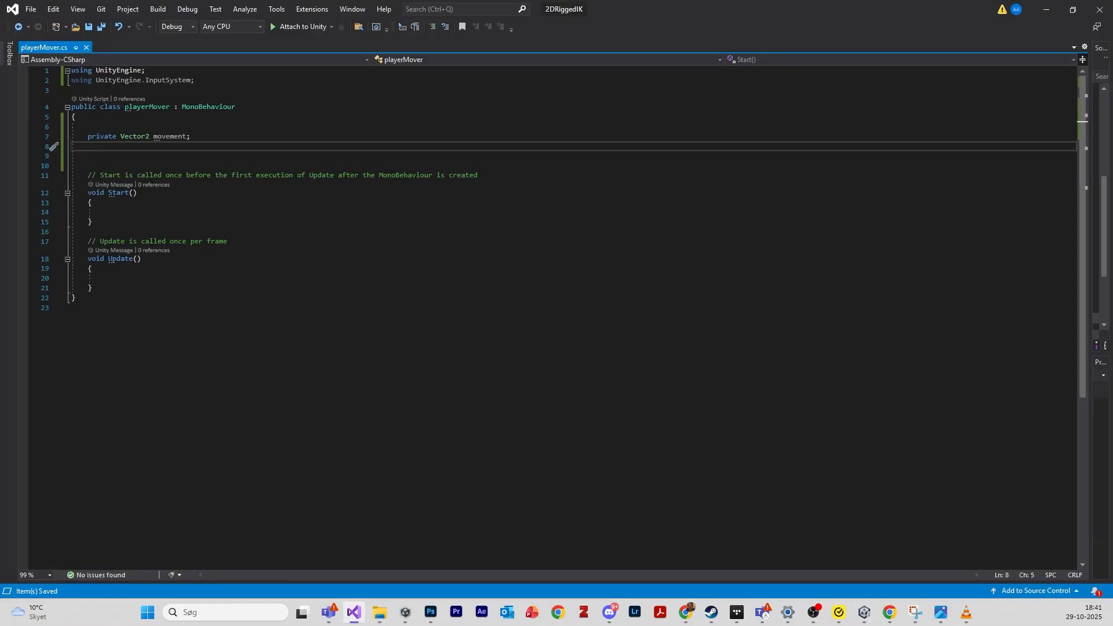
{"action": "type", "text": "private Rigidbody2D"}
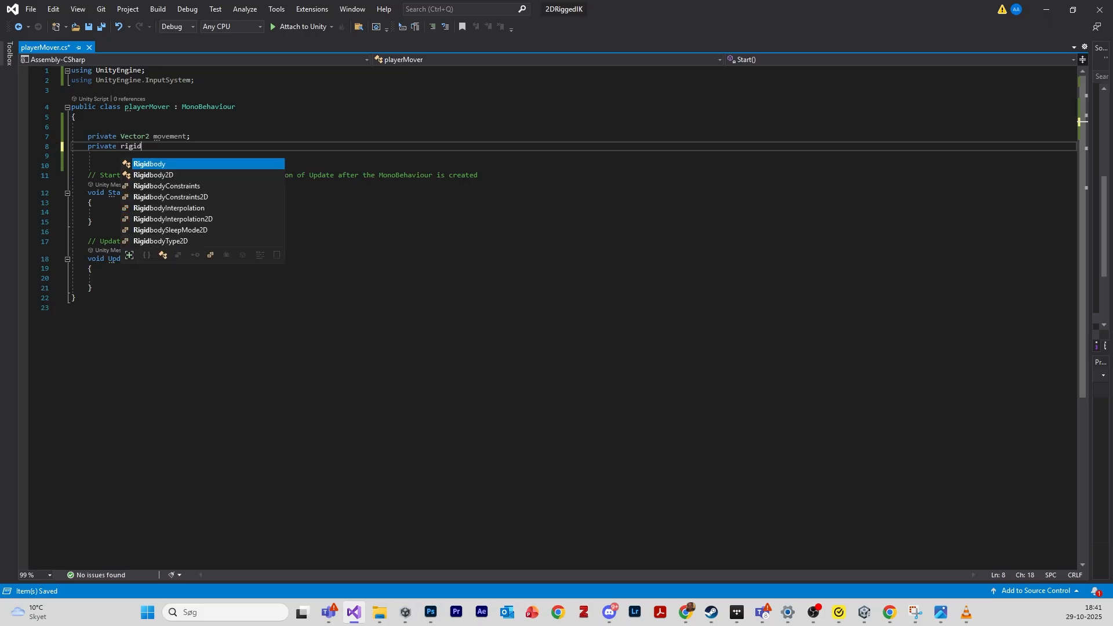
{"action": "key", "text": "Down"}
{"action": "key", "text": "Return"}
{"action": "type", "text": "myBody"}
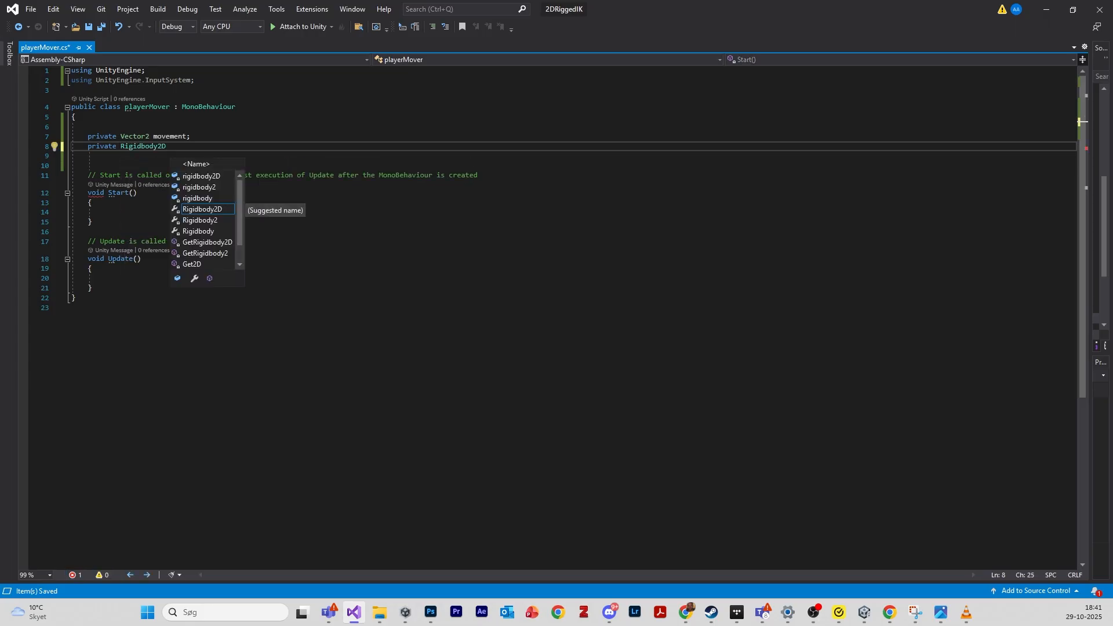
{"action": "type", "text": ";"}
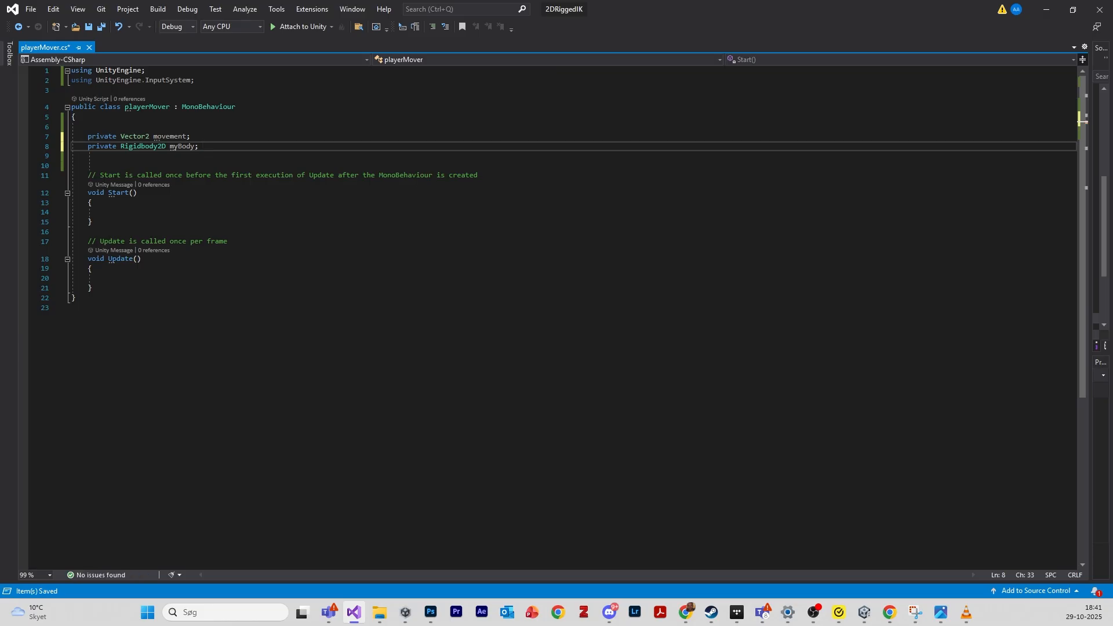
- Declare the field "private Animator myAnimator;" below the myBody field, with the code window kept maximized
{"action": "key", "text": "Return"}
{"action": "type", "text": "pr"}
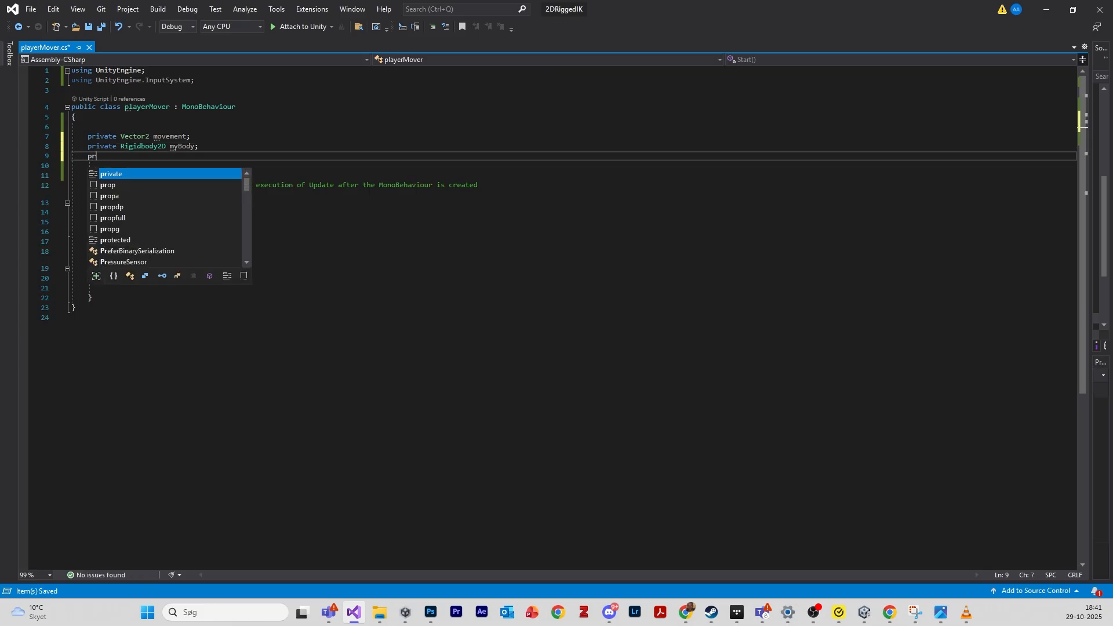
{"action": "type", "text": "ivate Animator "}
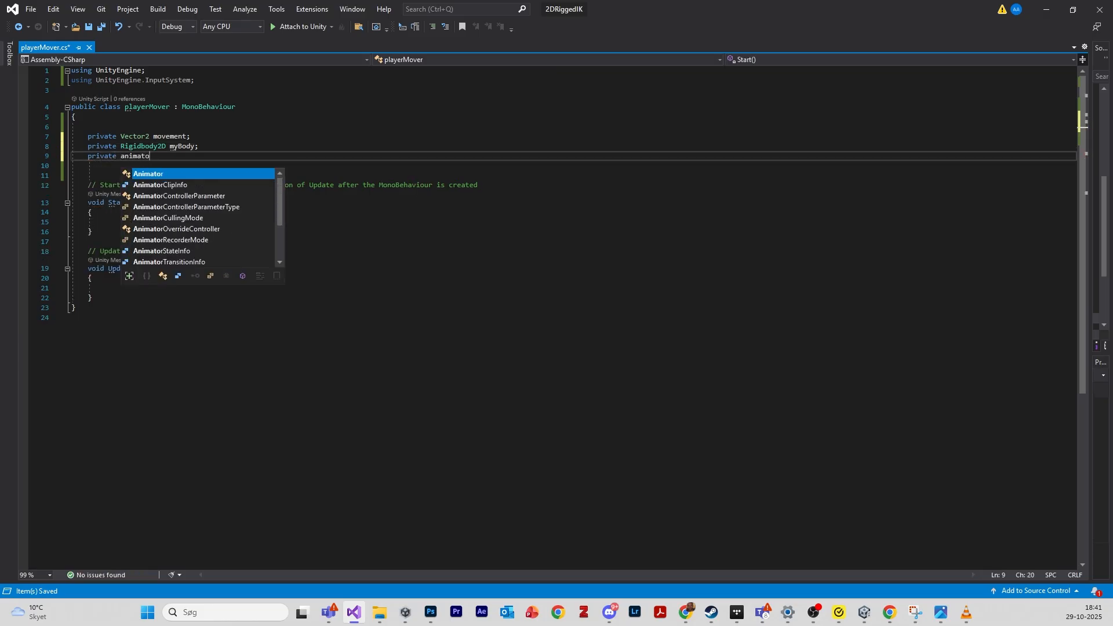
{"action": "type", "text": "my"}
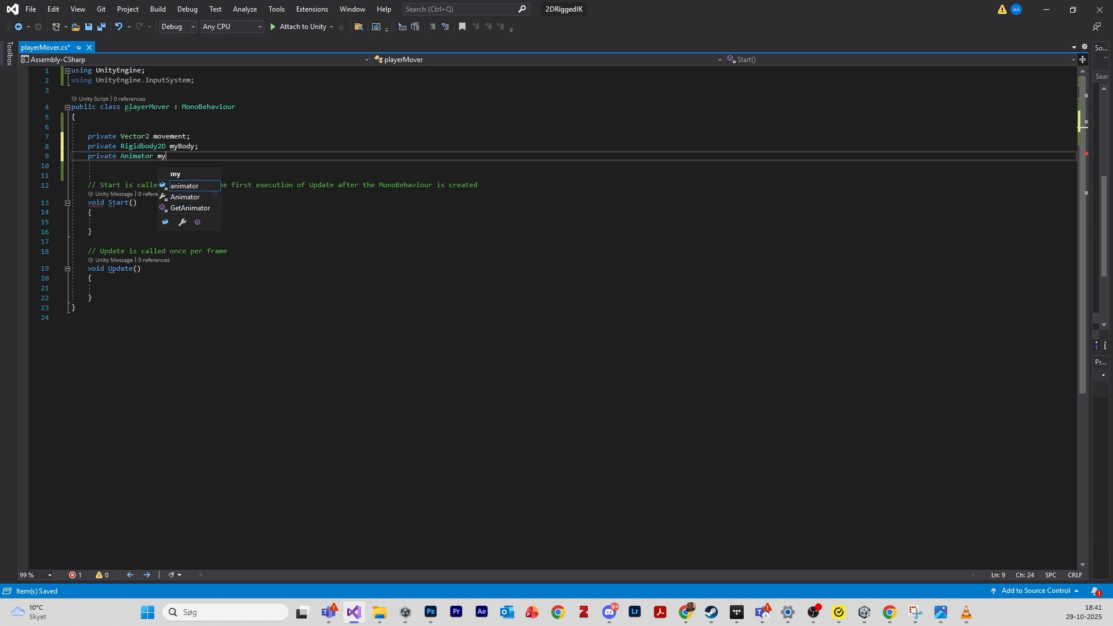
{"action": "type", "text": "Animator;"}
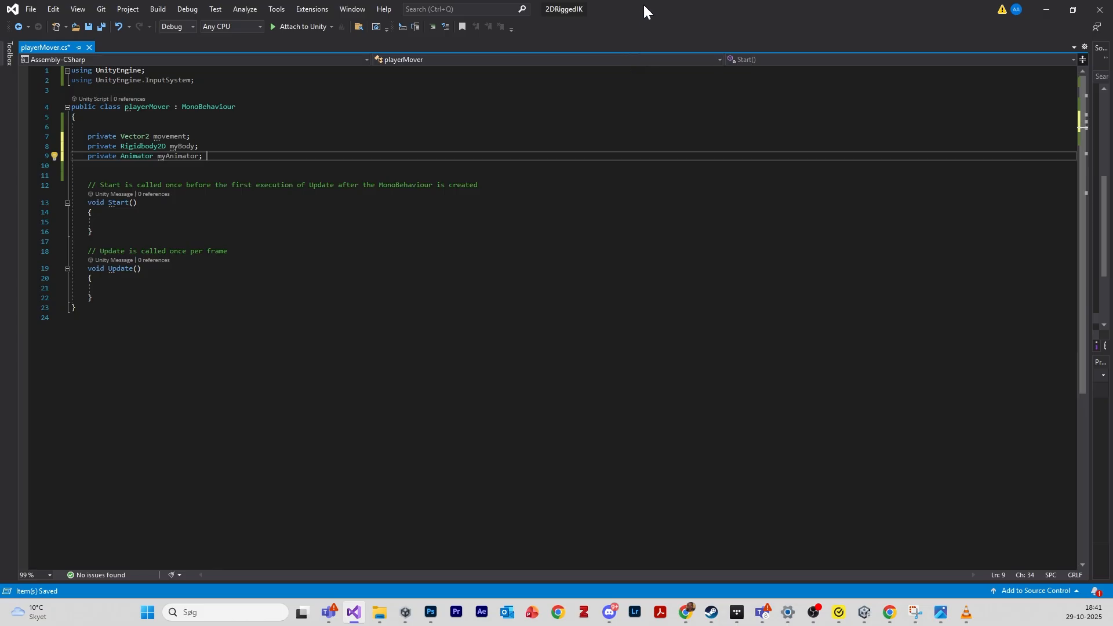
{"action": "left_click_drag", "start_coordinate": [645, 3], "coordinate": [638, 219]}
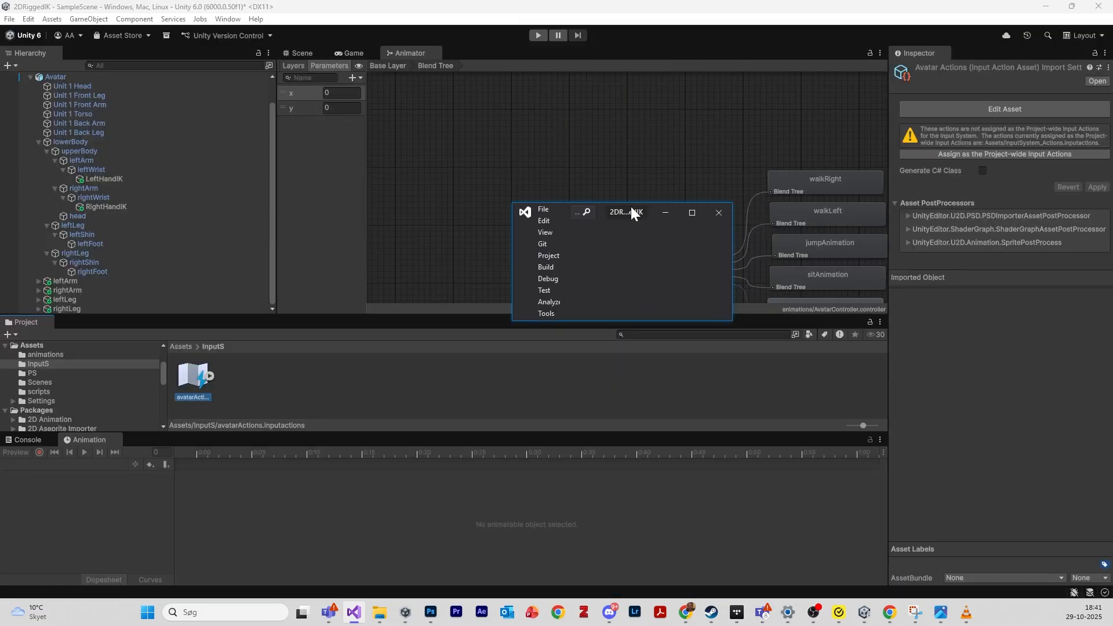
{"action": "left_click", "coordinate": [692, 212]}
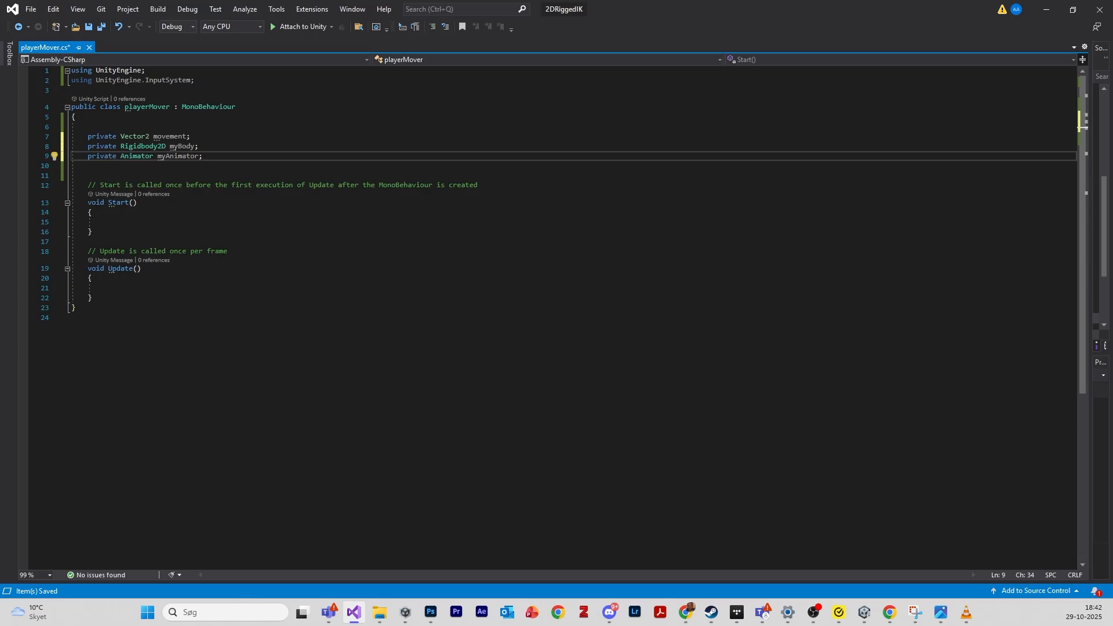
- Replace the Start method and its comment with an empty "private void Awake()" method
{"action": "left_click_drag", "start_coordinate": [93, 232], "coordinate": [88, 184]}
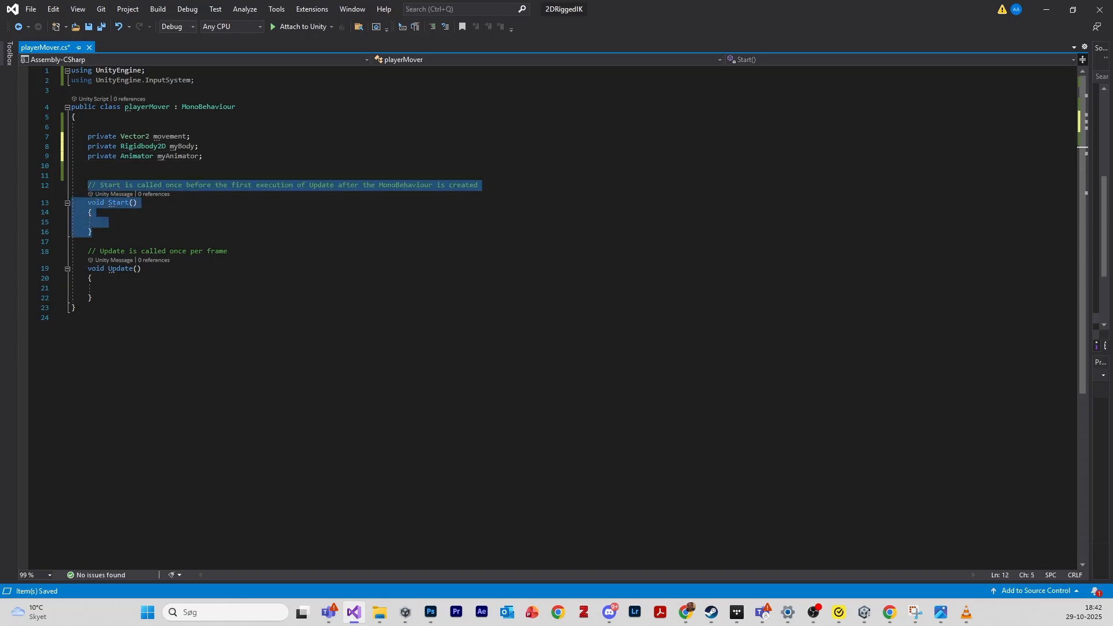
{"action": "type", "text": "private void "}
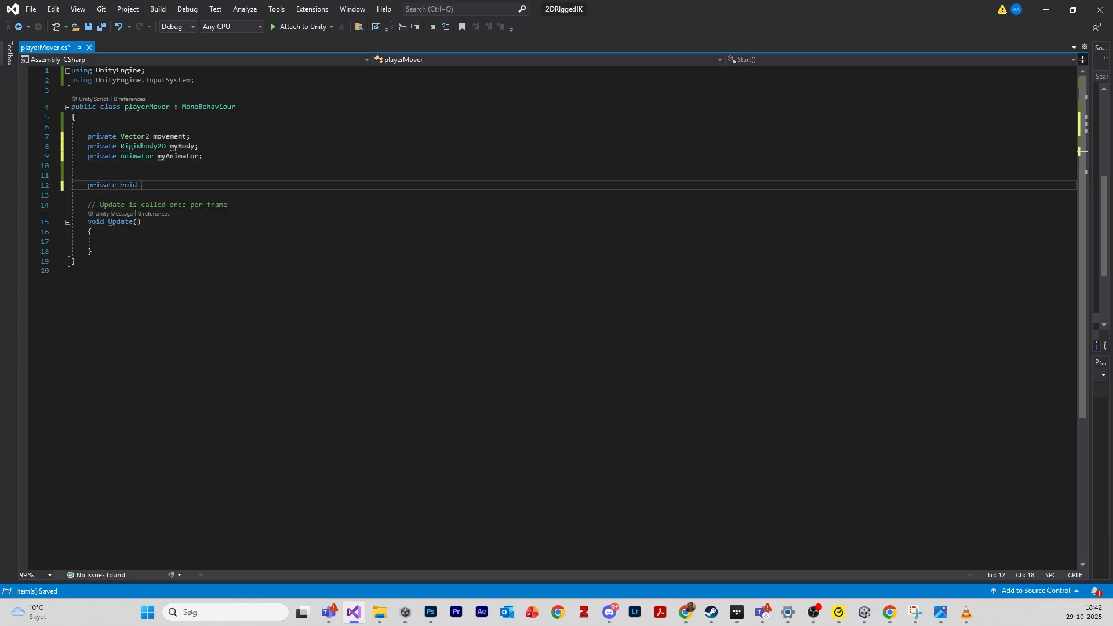
{"action": "type", "text": "awa"}
{"action": "key", "text": "Tab"}
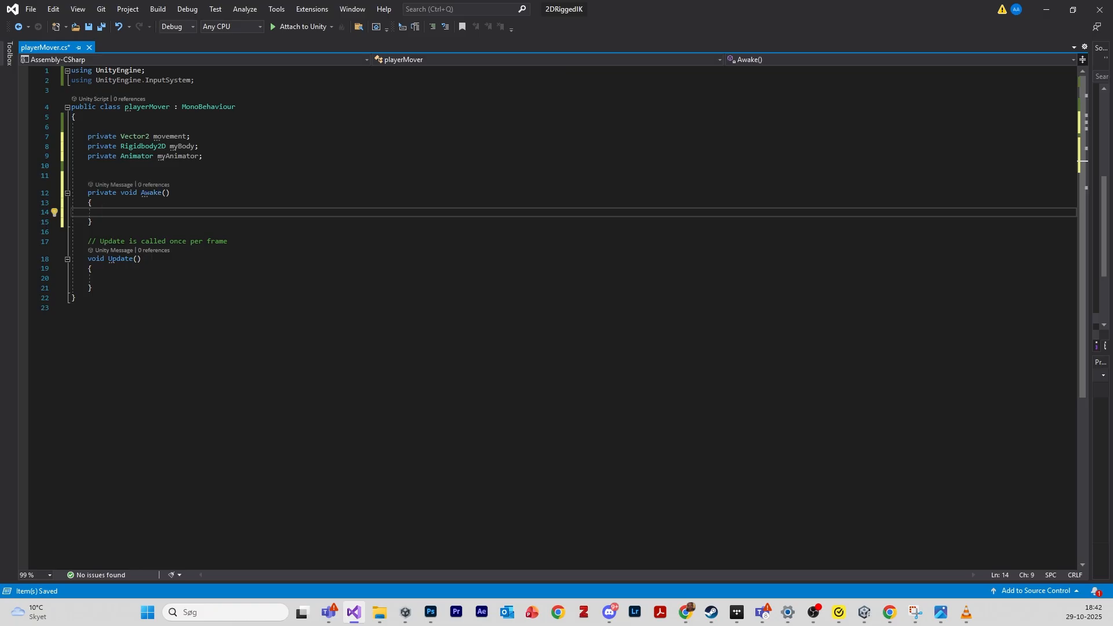
{"action": "key", "text": "Up"}
{"action": "key", "text": "Up"}
{"action": "key", "text": "Up"}
{"action": "key", "text": "Down"}
{"action": "key", "text": "Down"}
{"action": "key", "text": "Down"}
- Inside the Awake method, add the statement "myBody = GetComponent<Rigidbody2D>();"
{"action": "type", "text": "my"}
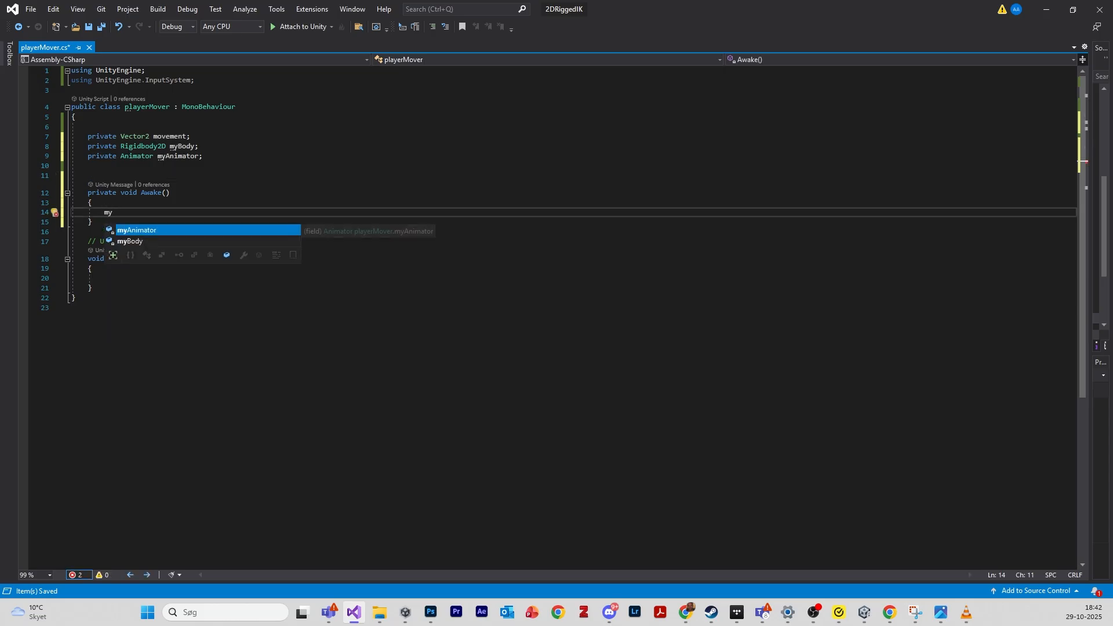
{"action": "type", "text": "body "}
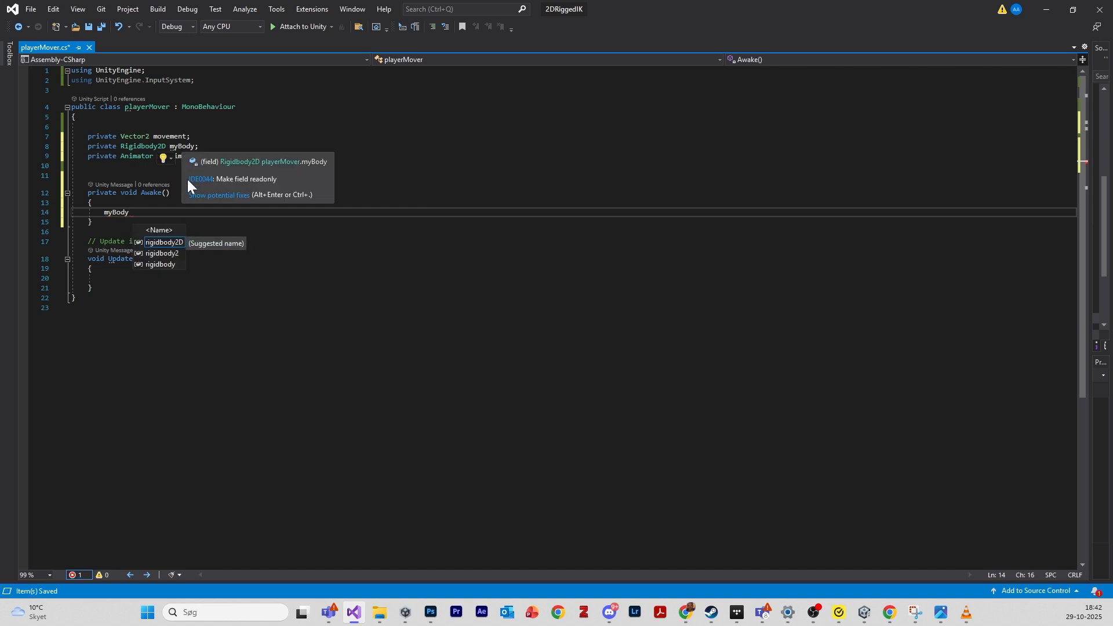
{"action": "type", "text": "="}
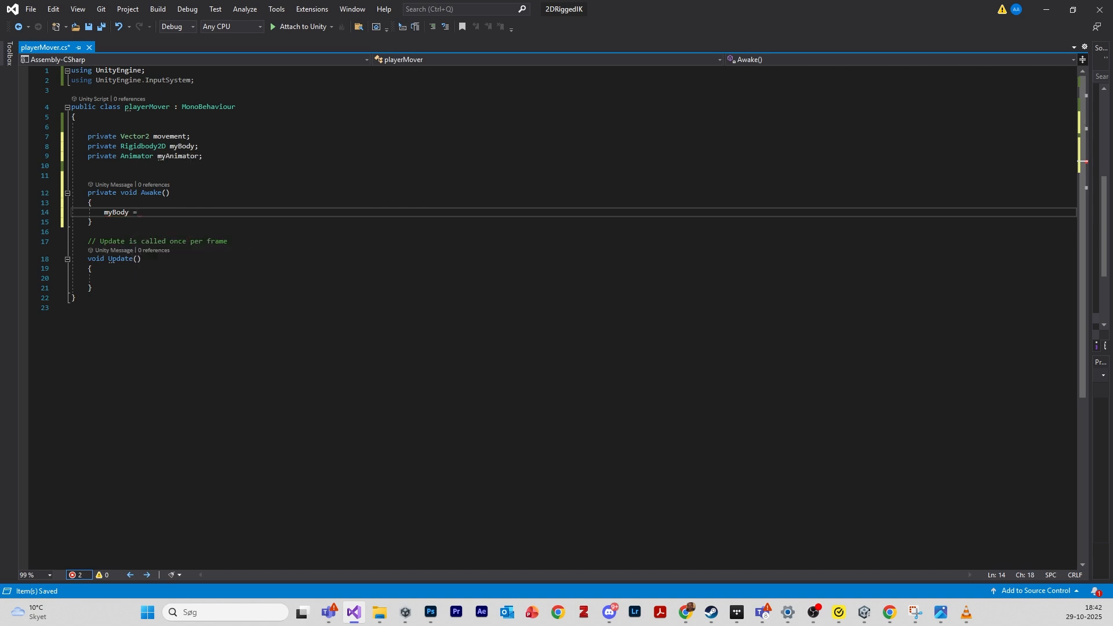
{"action": "type", "text": " get"}
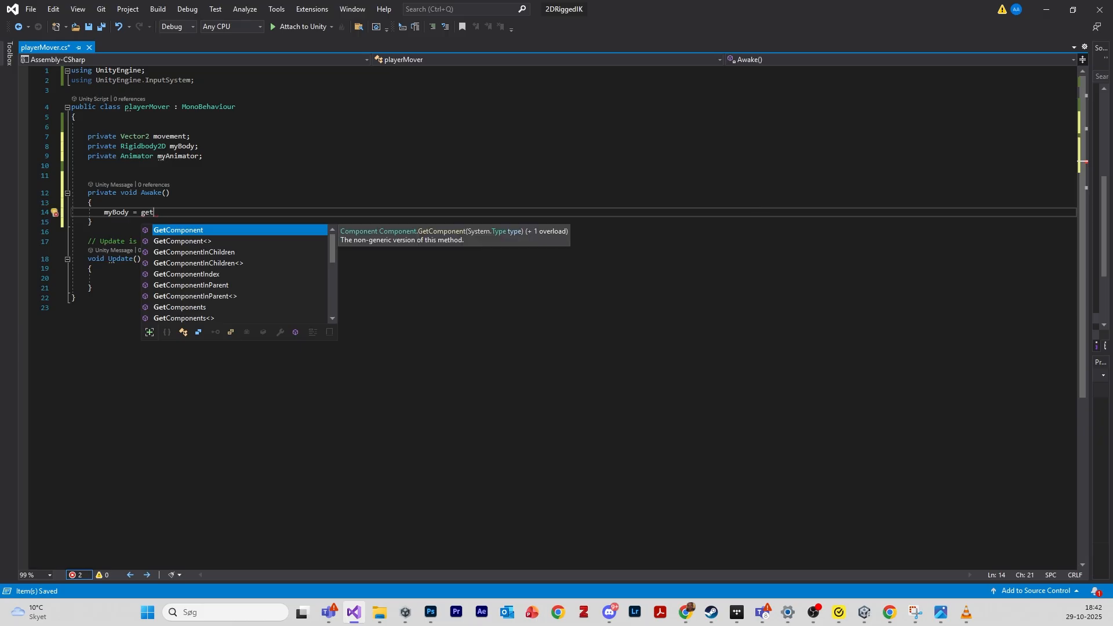
{"action": "key", "text": "Tab"}
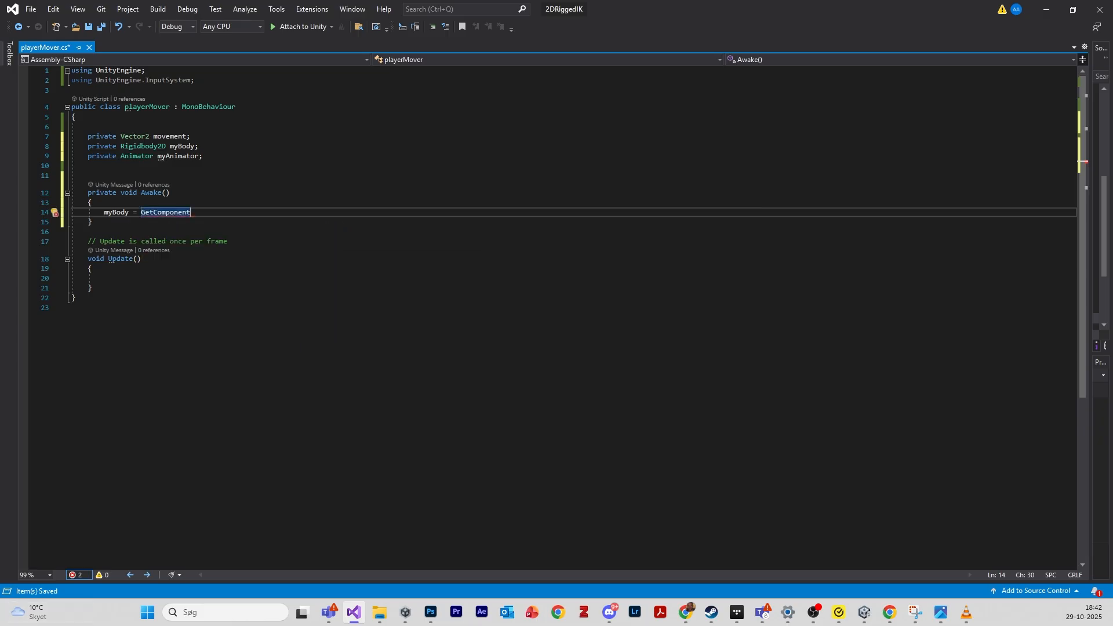
{"action": "type", "text": "<"}
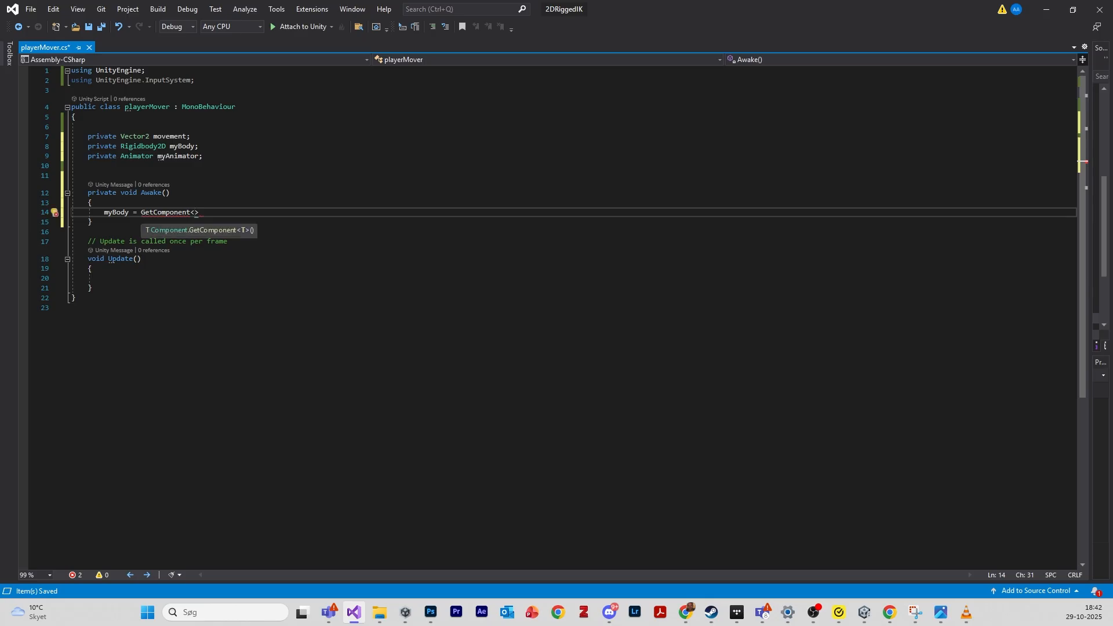
{"action": "type", "text": "Rigidbody2D"}
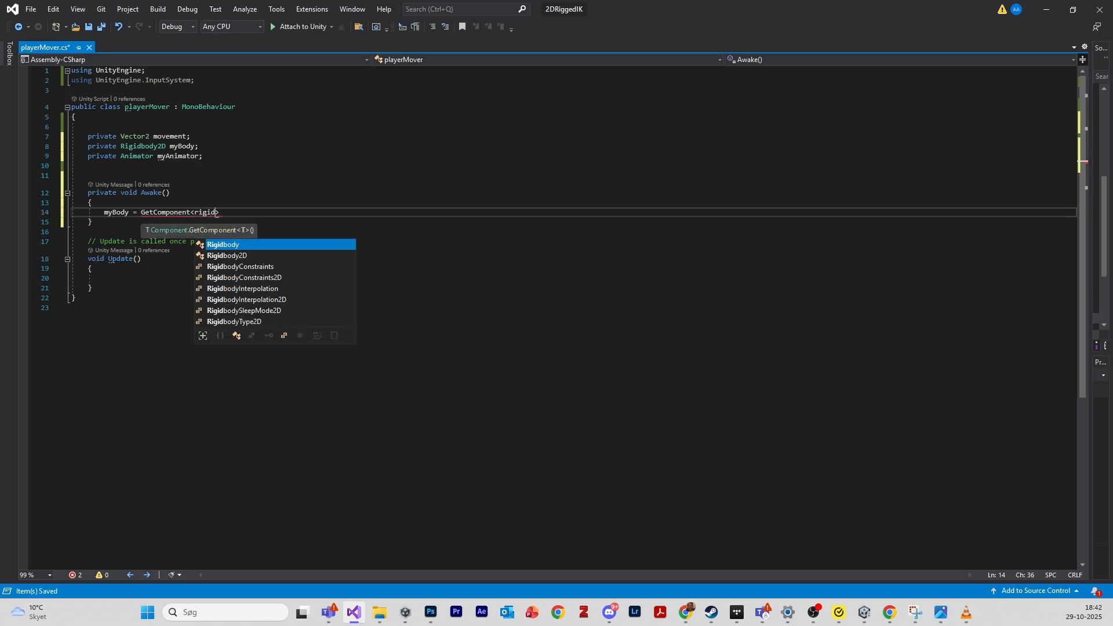
{"action": "key", "text": "Tab"}
{"action": "type", "text": ">"}
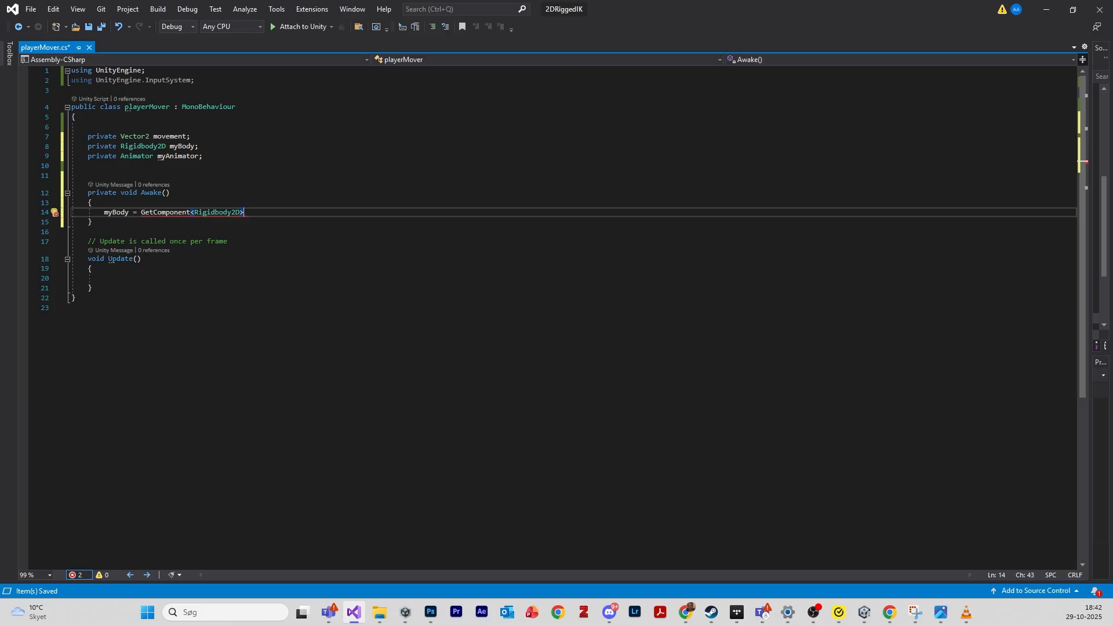
{"action": "type", "text": "();"}
- Add the statement "myAnimator = GetComponent<Animator>();" below the myBody line in the Awake method and save the script
{"action": "key", "text": "Return"}
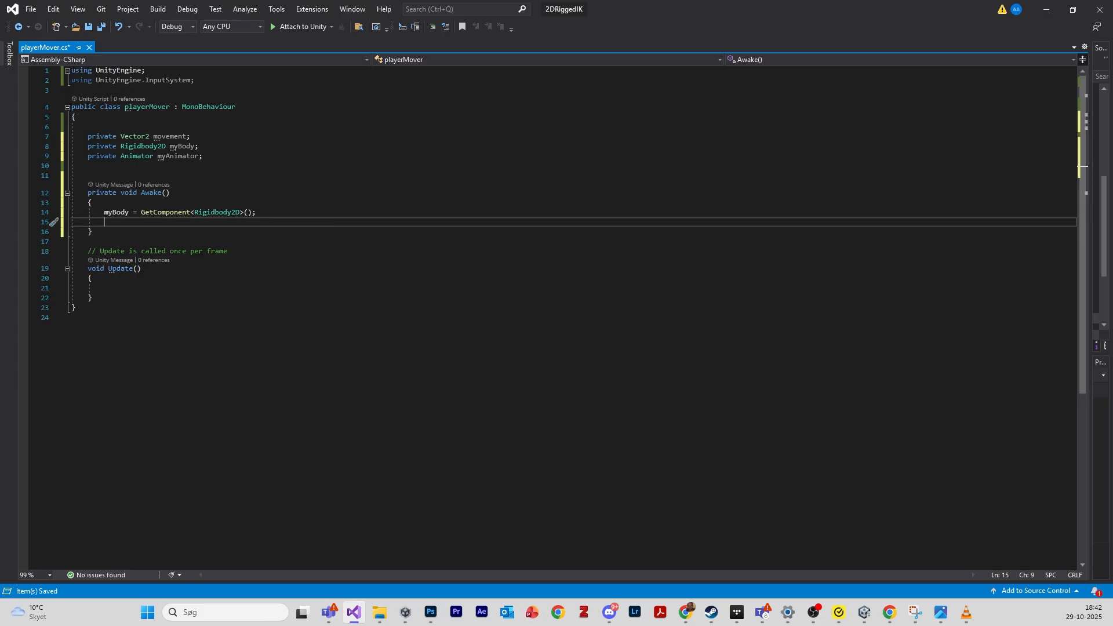
{"action": "type", "text": "my"}
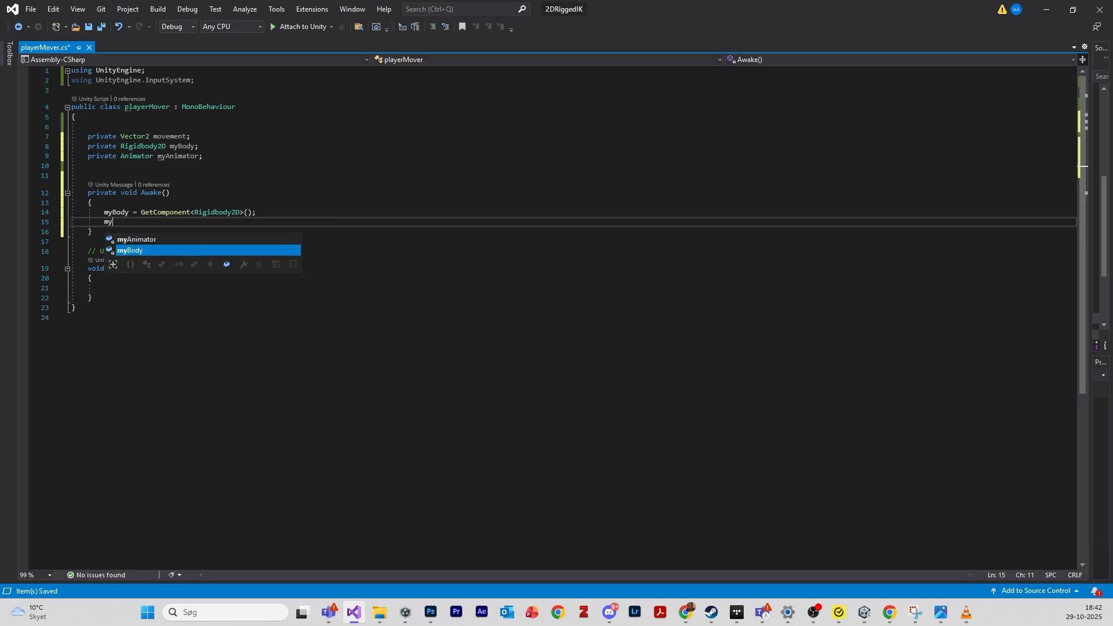
{"action": "type", "text": "Animator = "}
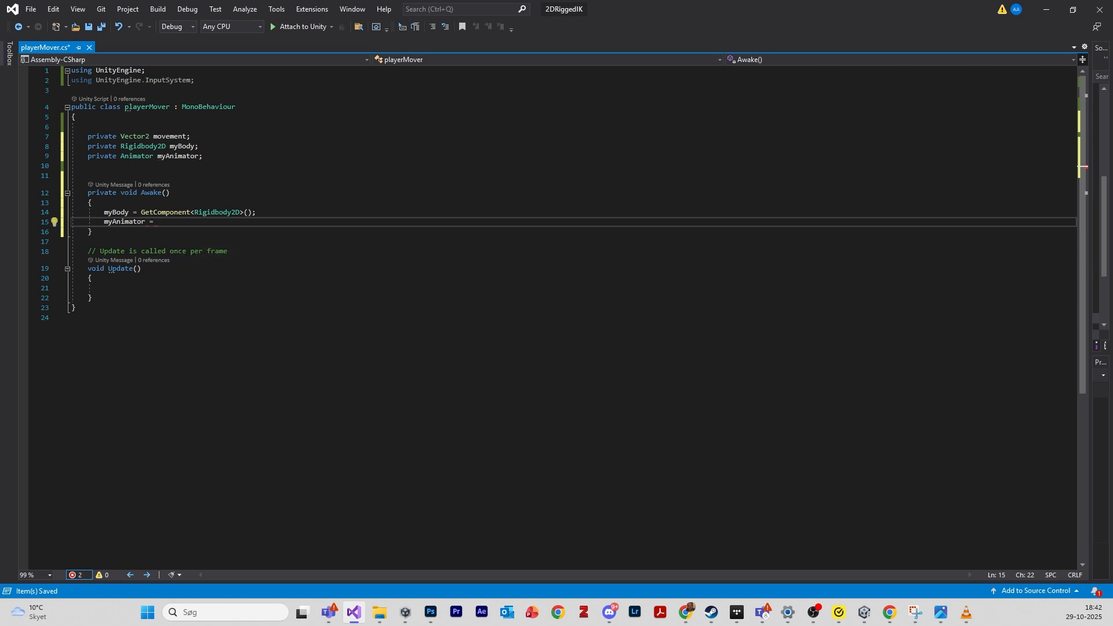
{"action": "type", "text": "get"}
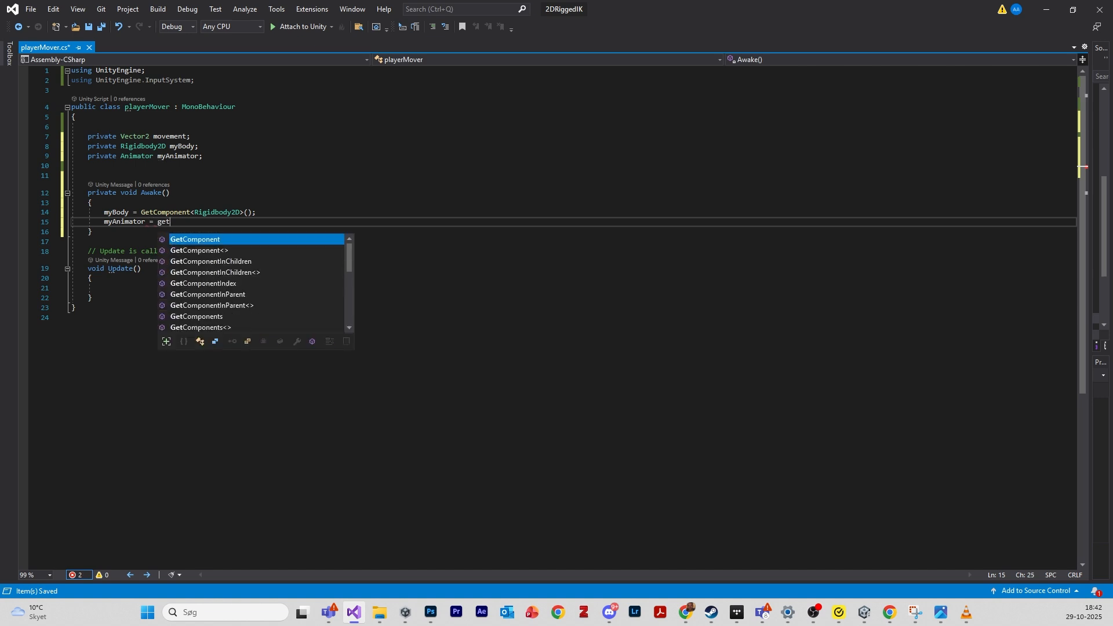
{"action": "key", "text": "Tab"}
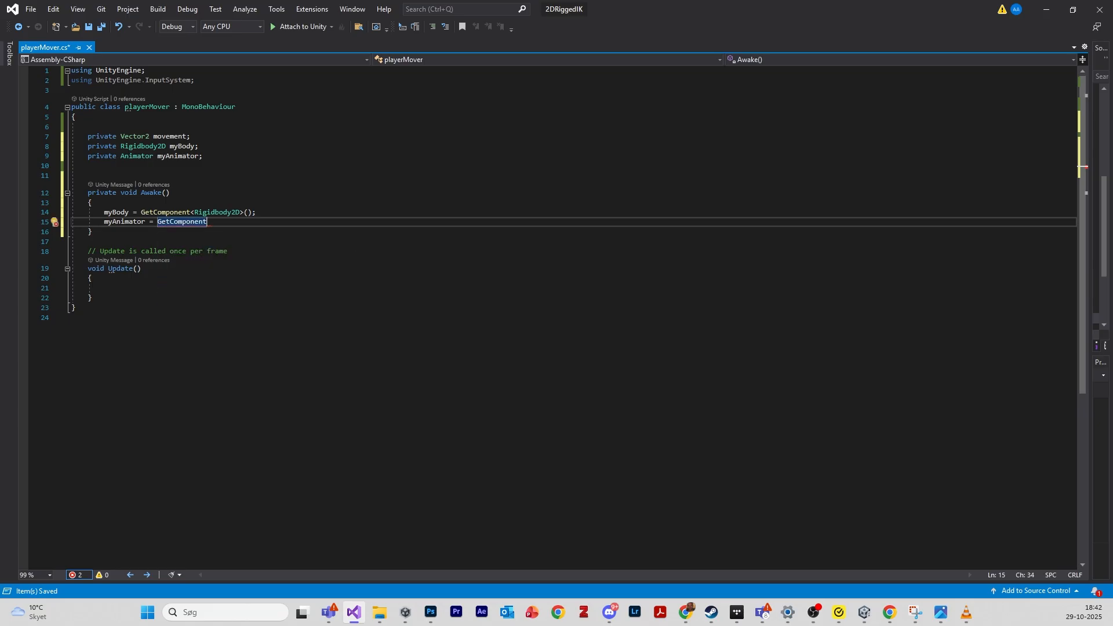
{"action": "type", "text": "<"}
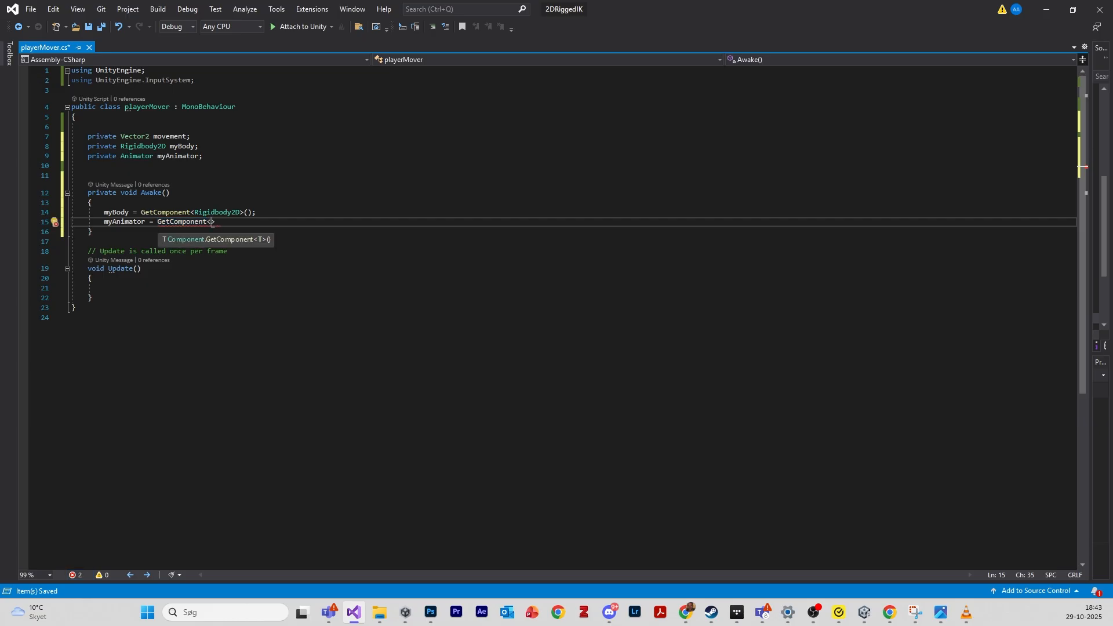
{"action": "type", "text": "Animator"}
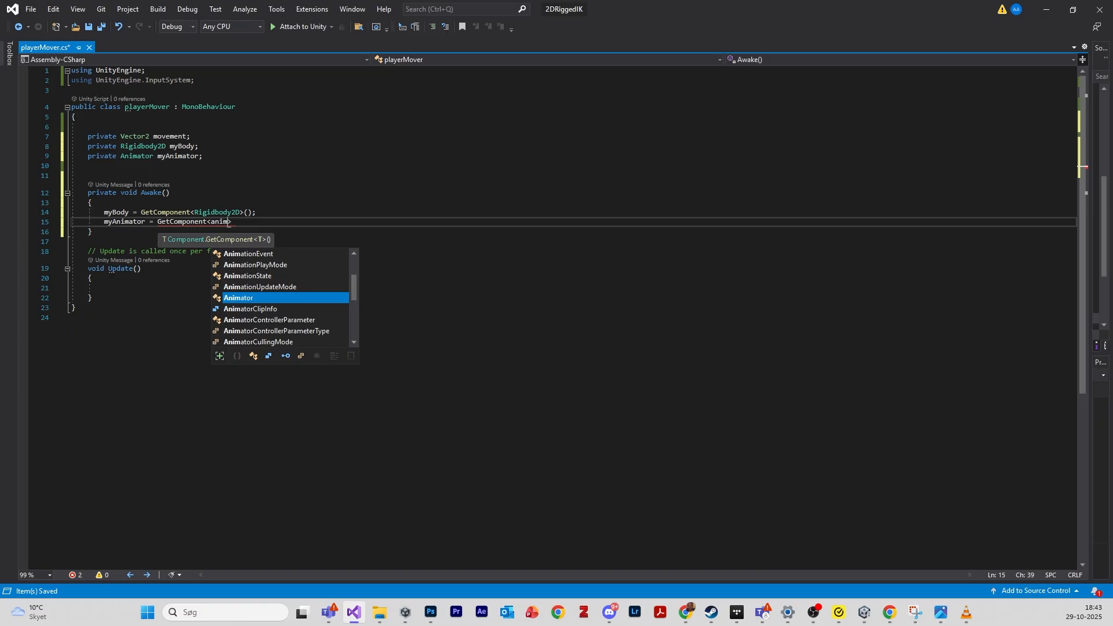
{"action": "type", "text": ">"}
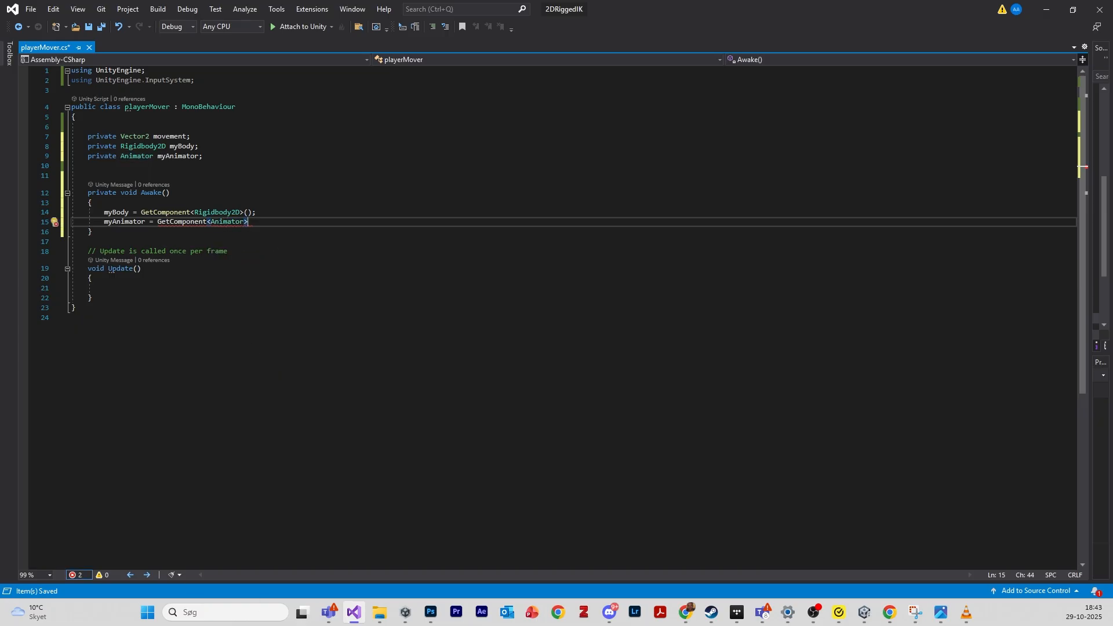
{"action": "type", "text": "();"}
{"action": "key", "text": "ctrl+s"}
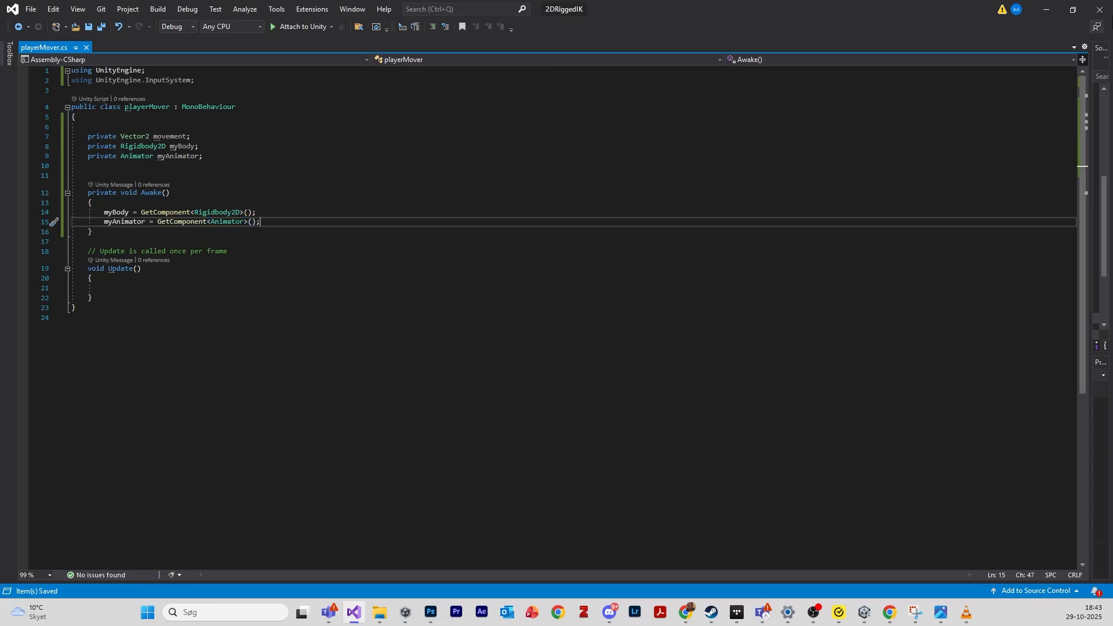
- Switch to Unity and attach the playerMover script from the Assets scripts folder to the Avatar object
{"action": "left_click", "coordinate": [1047, 10]}
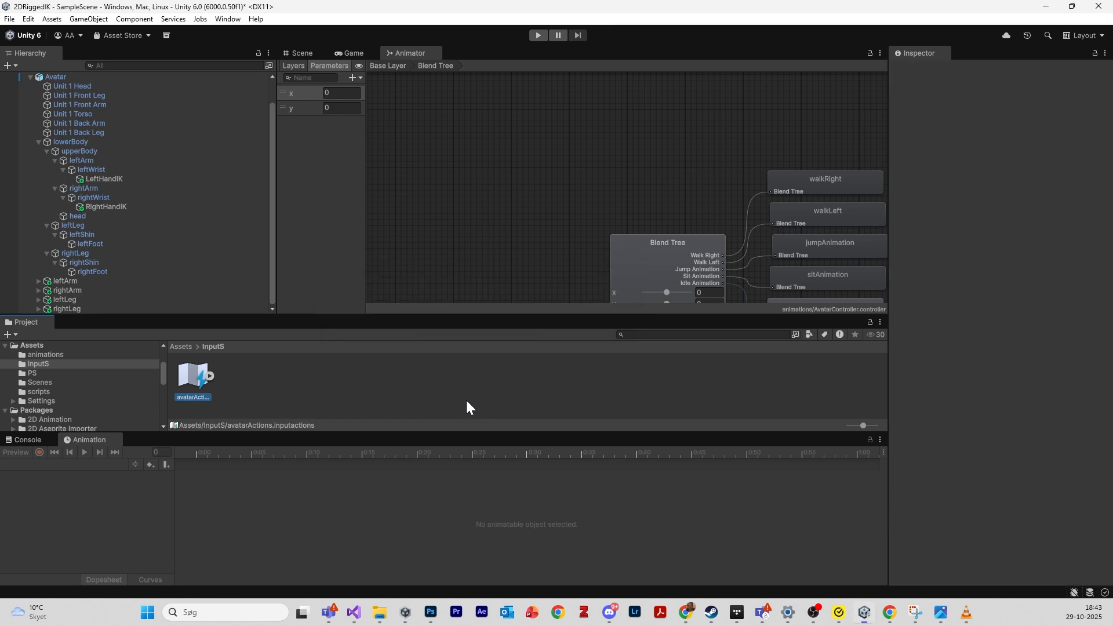
{"action": "left_click", "coordinate": [55, 77]}
{"action": "scroll", "coordinate": [974, 434], "scroll_direction": "down", "scroll_amount": 12}
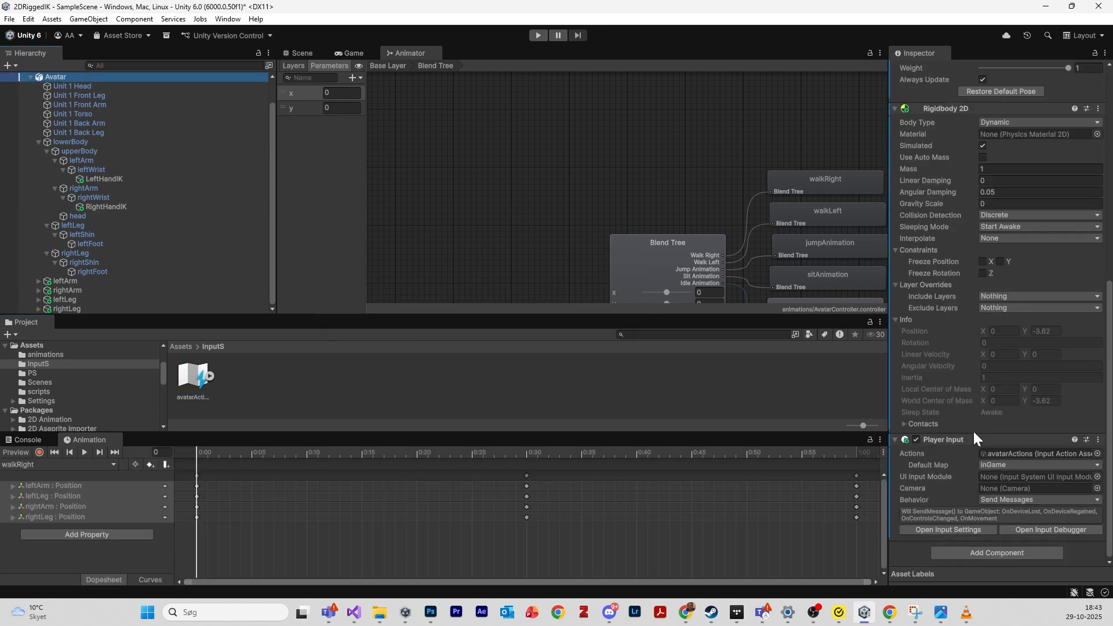
{"action": "scroll", "coordinate": [521, 500], "scroll_direction": "down", "scroll_amount": 10}
{"action": "scroll", "coordinate": [148, 375], "scroll_direction": "down", "scroll_amount": 12}
{"action": "left_click", "coordinate": [211, 378]}
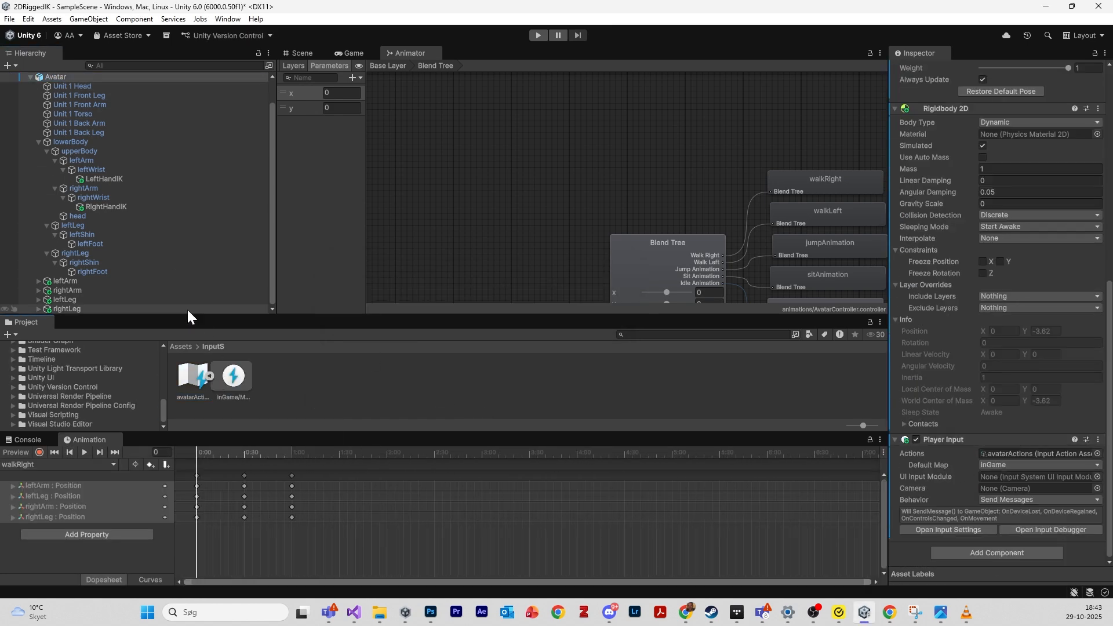
{"action": "left_click", "coordinate": [203, 385]}
{"action": "left_click", "coordinate": [180, 346]}
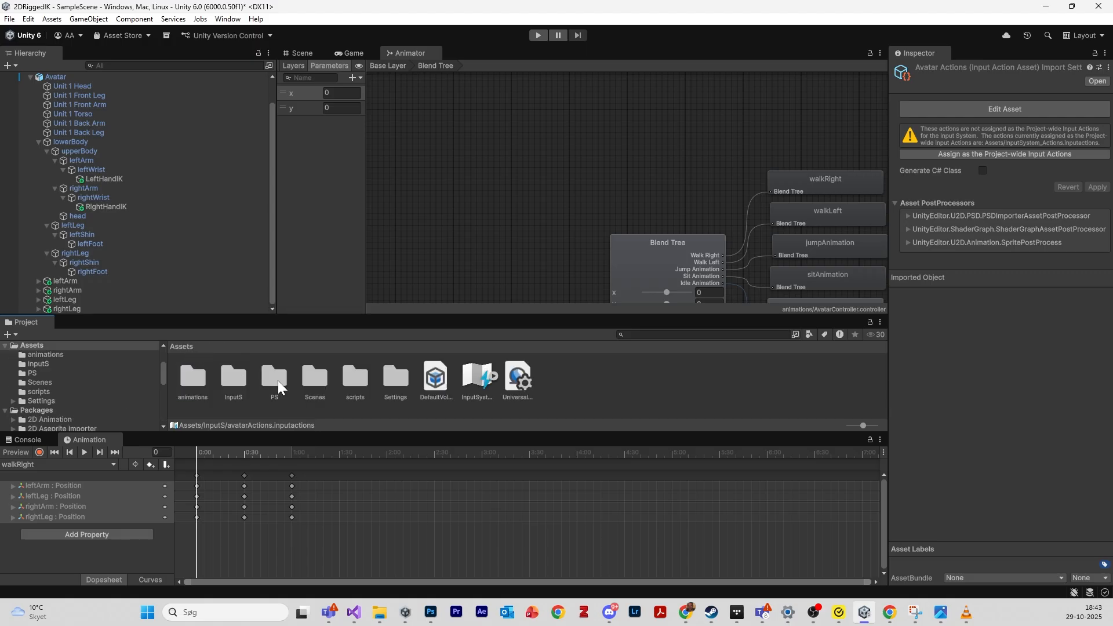
{"action": "double_click", "coordinate": [355, 378]}
{"action": "left_click_drag", "start_coordinate": [193, 377], "coordinate": [63, 79]}
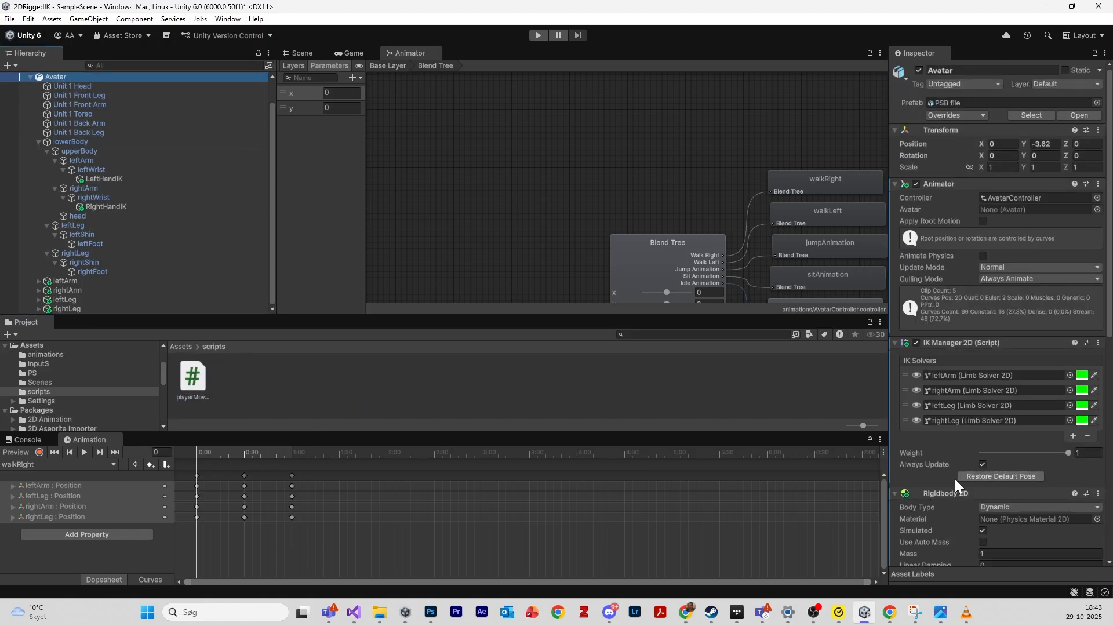
{"action": "scroll", "coordinate": [980, 493], "scroll_direction": "down", "scroll_amount": 5}
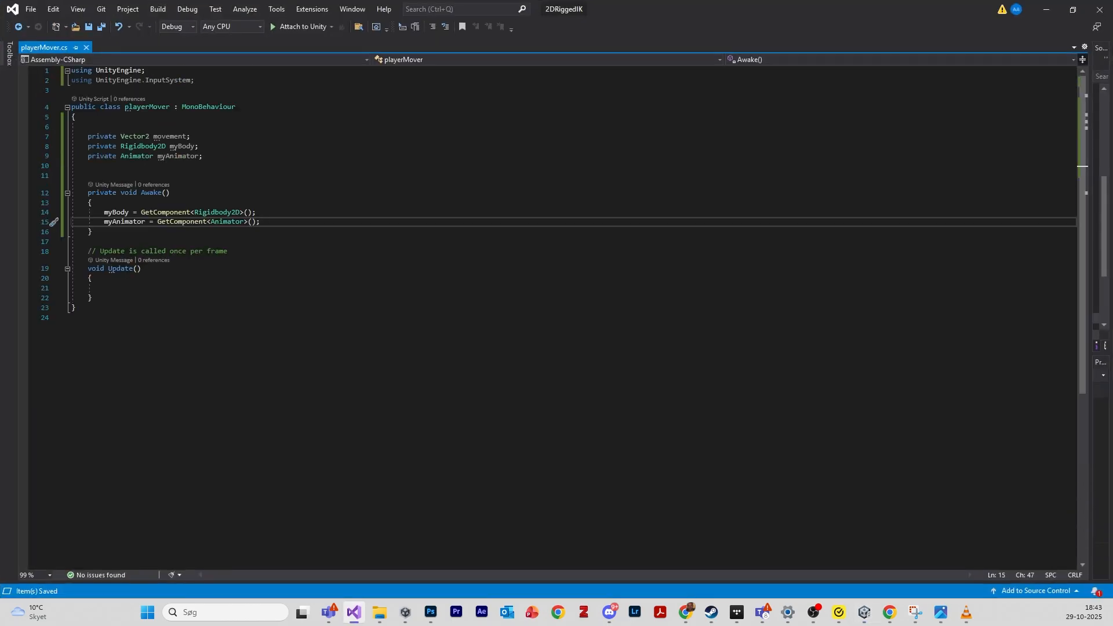
- Compare the component references in the script's Awake method with the Animator, Rigidbody 2D, Player Input and Player Mover components on the Avatar in Unity
{"action": "scroll", "coordinate": [557, 290], "scroll_direction": "up", "scroll_amount": 5, "text": "ctrl"}
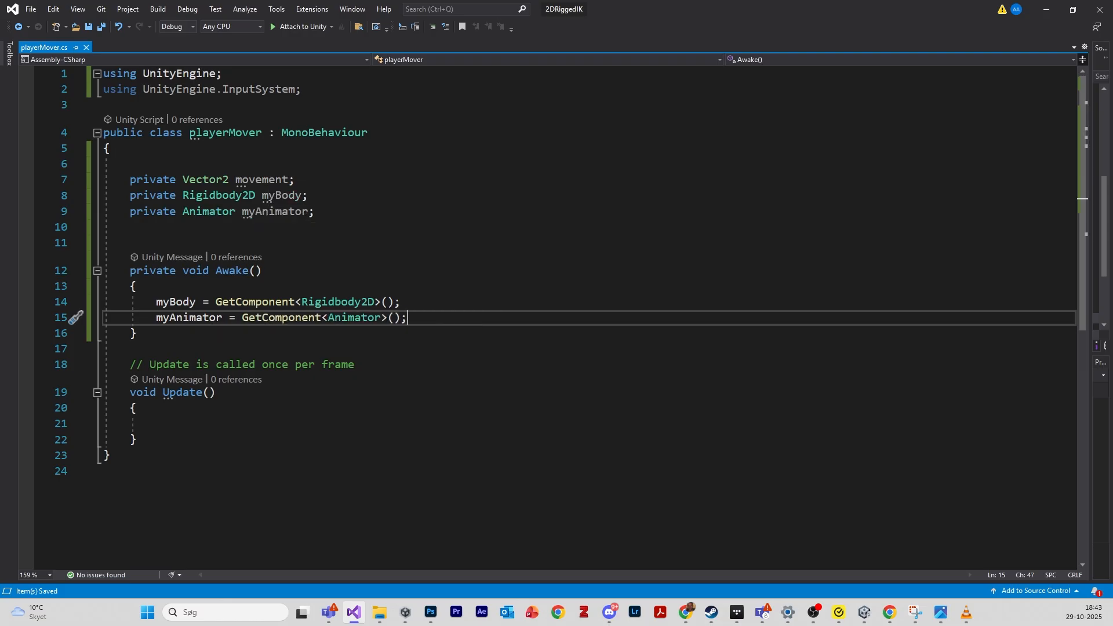
{"action": "key", "text": "Up"}
{"action": "key", "text": "Up"}
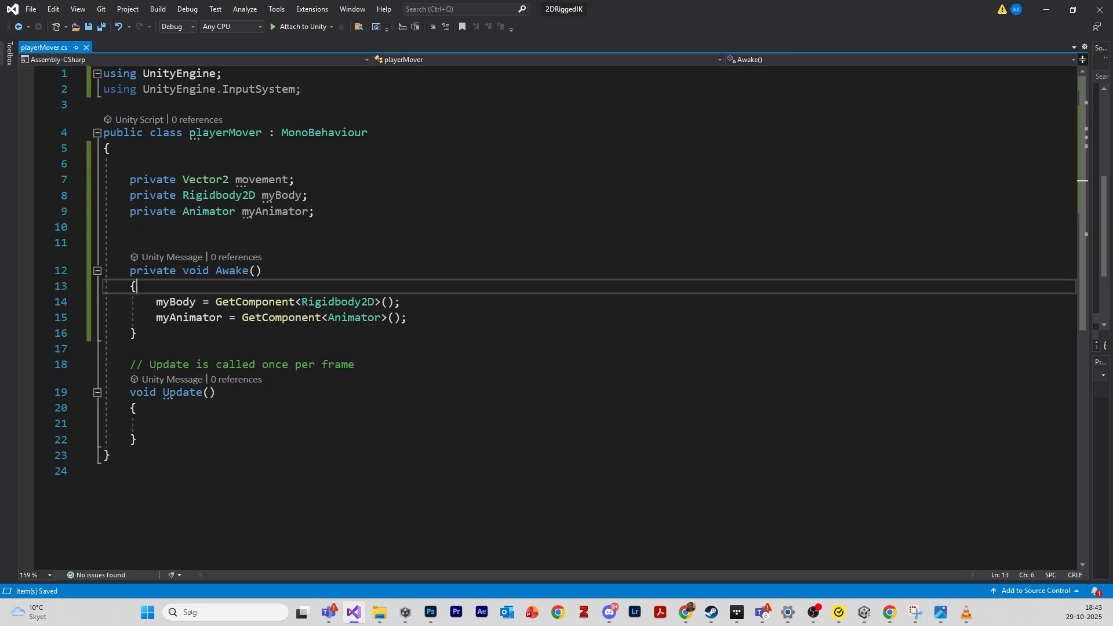
{"action": "key", "text": "alt+Tab"}
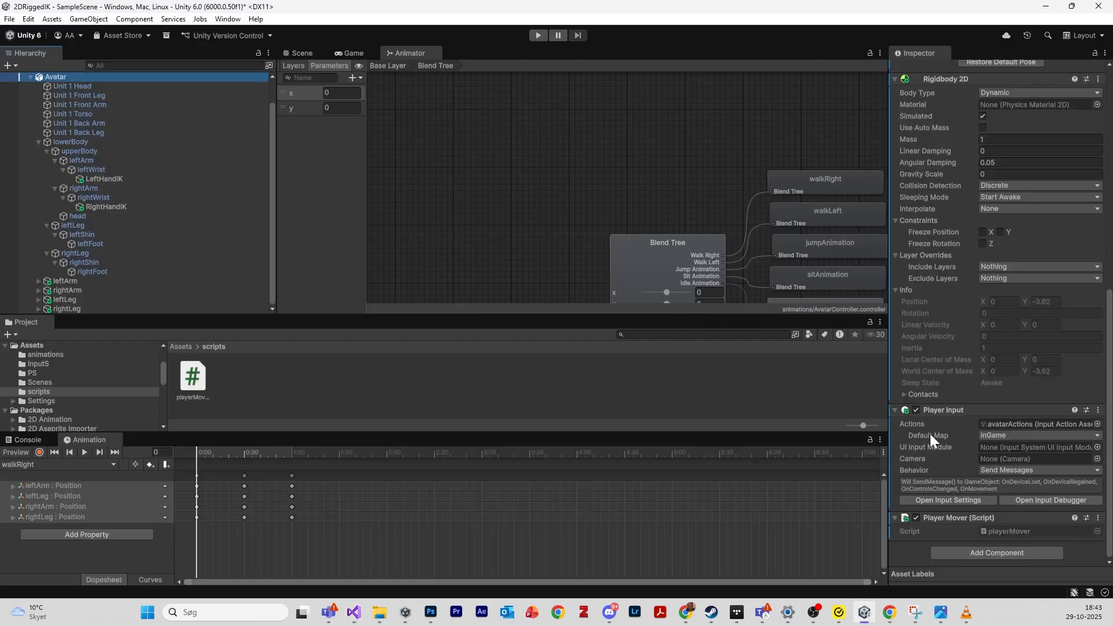
{"action": "scroll", "coordinate": [987, 375], "scroll_direction": "up", "scroll_amount": 1}
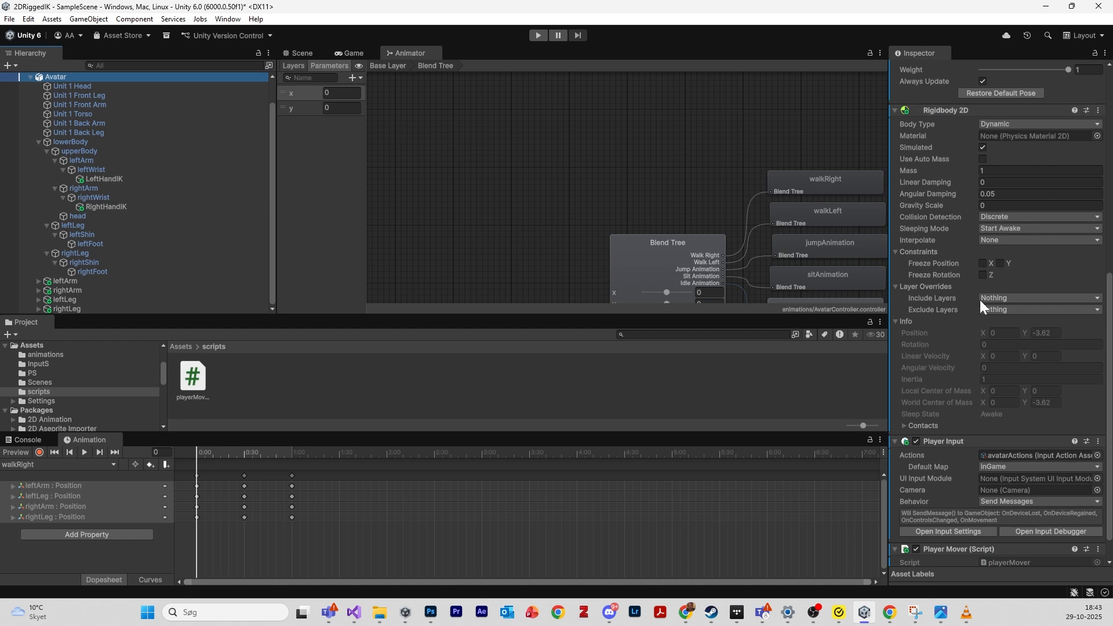
{"action": "double_click", "coordinate": [981, 563]}
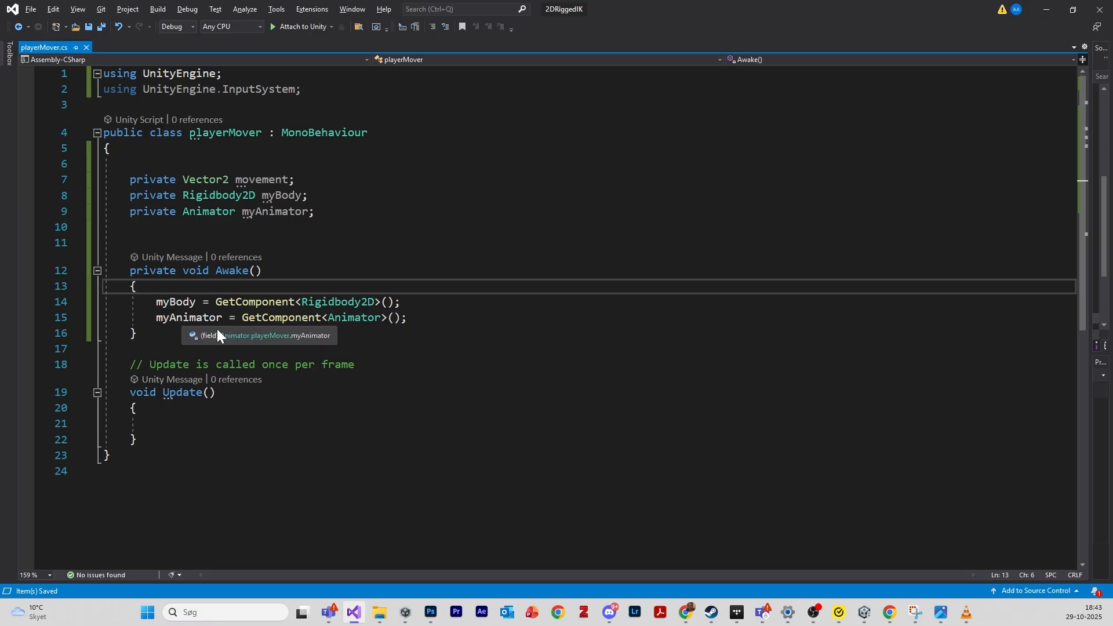
{"action": "key", "text": "alt+Tab"}
{"action": "scroll", "coordinate": [984, 359], "scroll_direction": "up", "scroll_amount": 10}
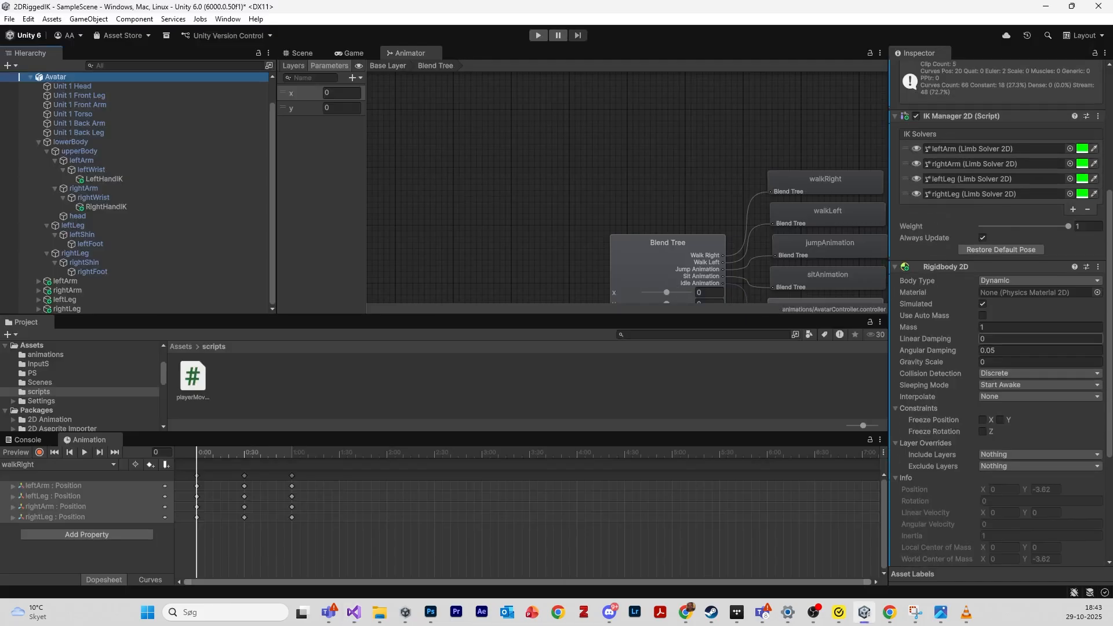
{"action": "scroll", "coordinate": [983, 341], "scroll_direction": "down", "scroll_amount": 8}
{"action": "scroll", "coordinate": [989, 359], "scroll_direction": "down", "scroll_amount": 2}
{"action": "scroll", "coordinate": [986, 381], "scroll_direction": "up", "scroll_amount": 10}
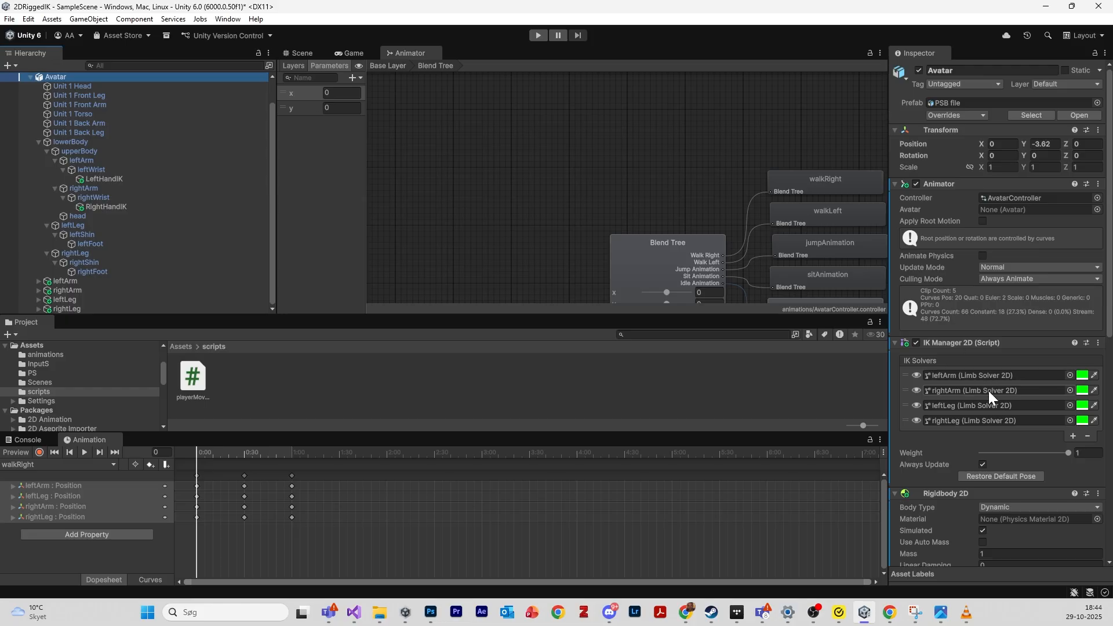
{"action": "scroll", "coordinate": [990, 391], "scroll_direction": "down", "scroll_amount": 7}
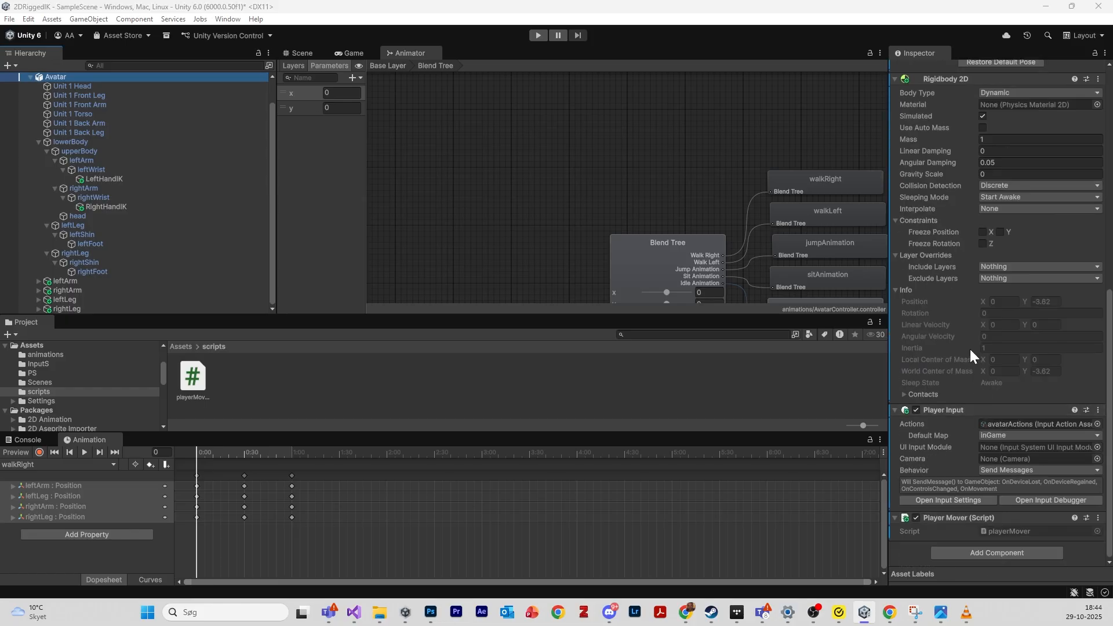
- Switch back to Visual Studio and delete the Update method together with its comment from the playerMover class
{"action": "key", "text": "alt+Tab"}
{"action": "scroll", "coordinate": [970, 347], "scroll_direction": "up", "scroll_amount": 7}
{"action": "scroll", "coordinate": [272, 304], "scroll_direction": "up", "scroll_amount": 2}
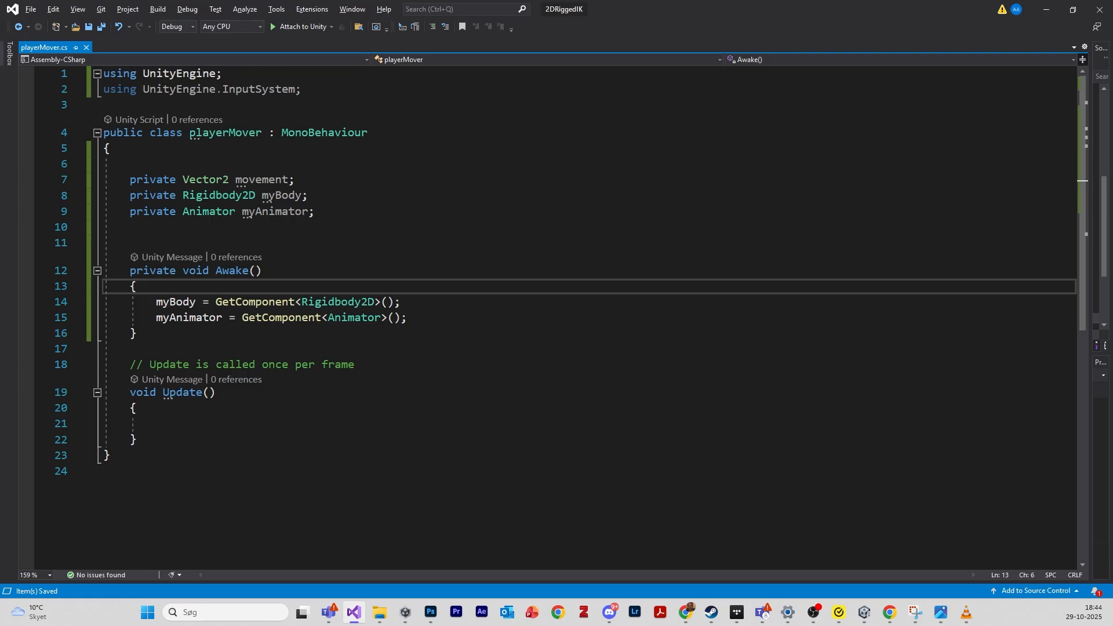
{"action": "left_click_drag", "start_coordinate": [137, 440], "coordinate": [104, 364]}
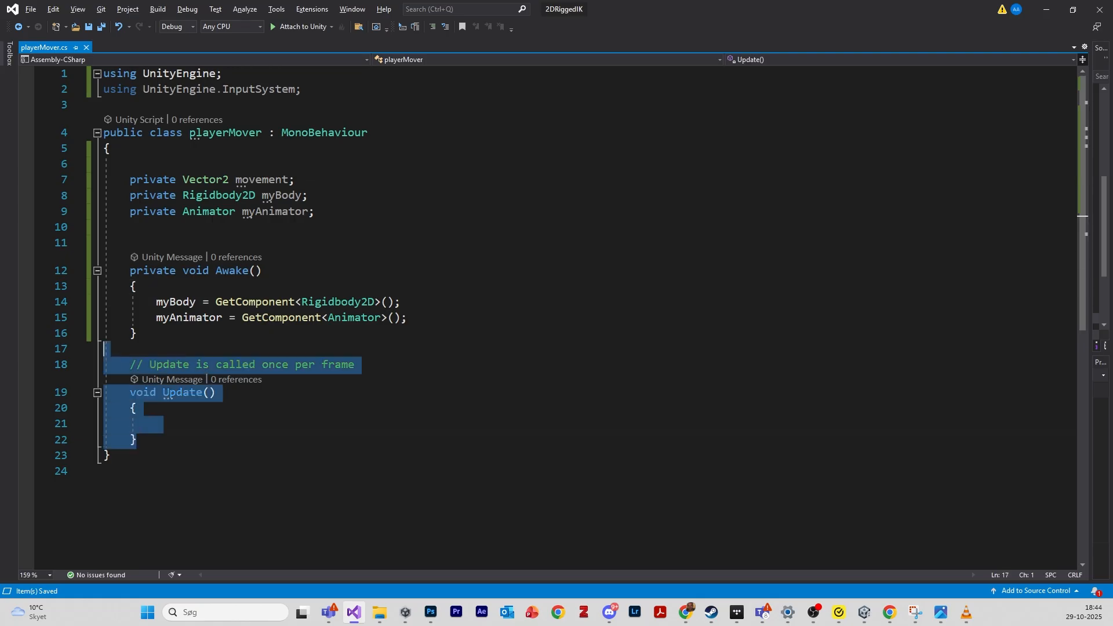
{"action": "key", "text": "Delete"}
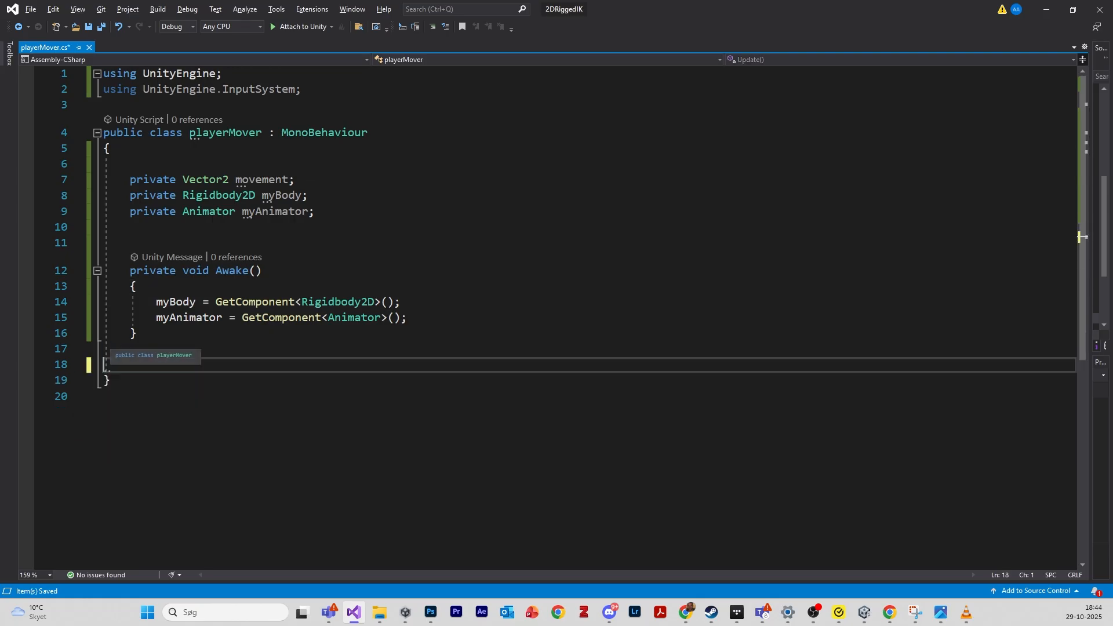
- Add an empty method "private void OnMovement(InputValue value)" below the Awake method, separated by blank lines
{"action": "key", "text": "Return"}
{"action": "key", "text": "Return"}
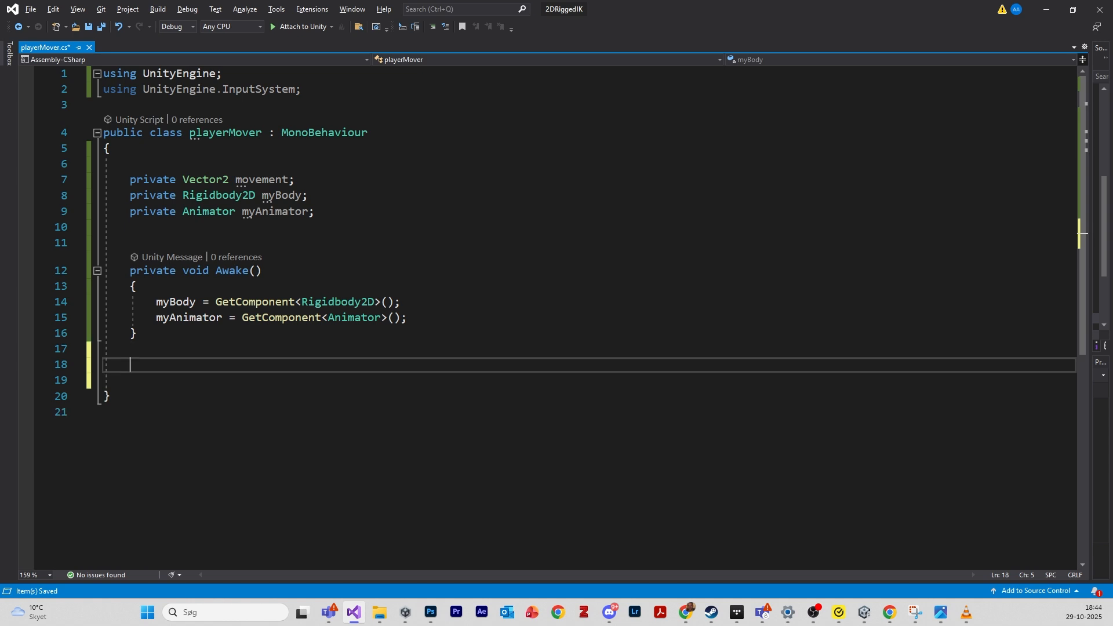
{"action": "key", "text": "Up"}
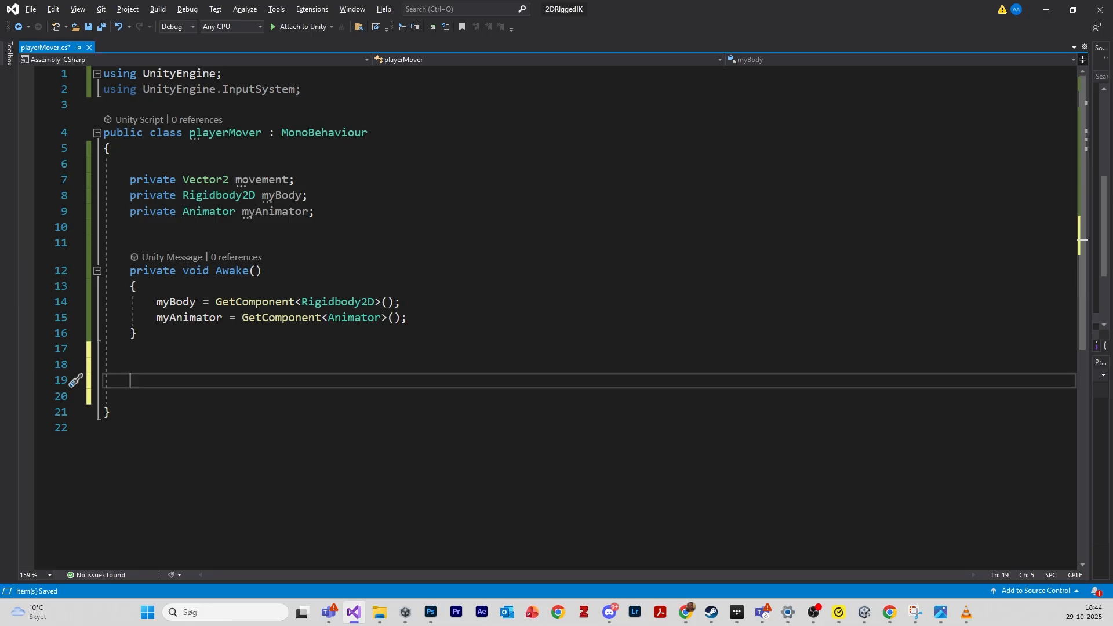
{"action": "type", "text": "private void"}
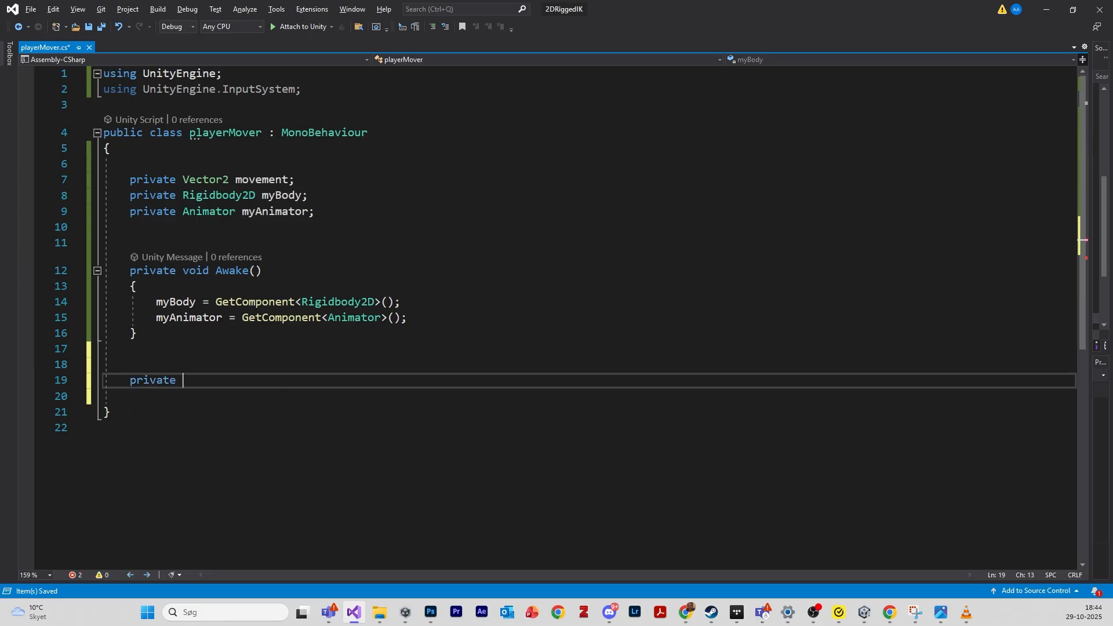
{"action": "type", "text": "O"}
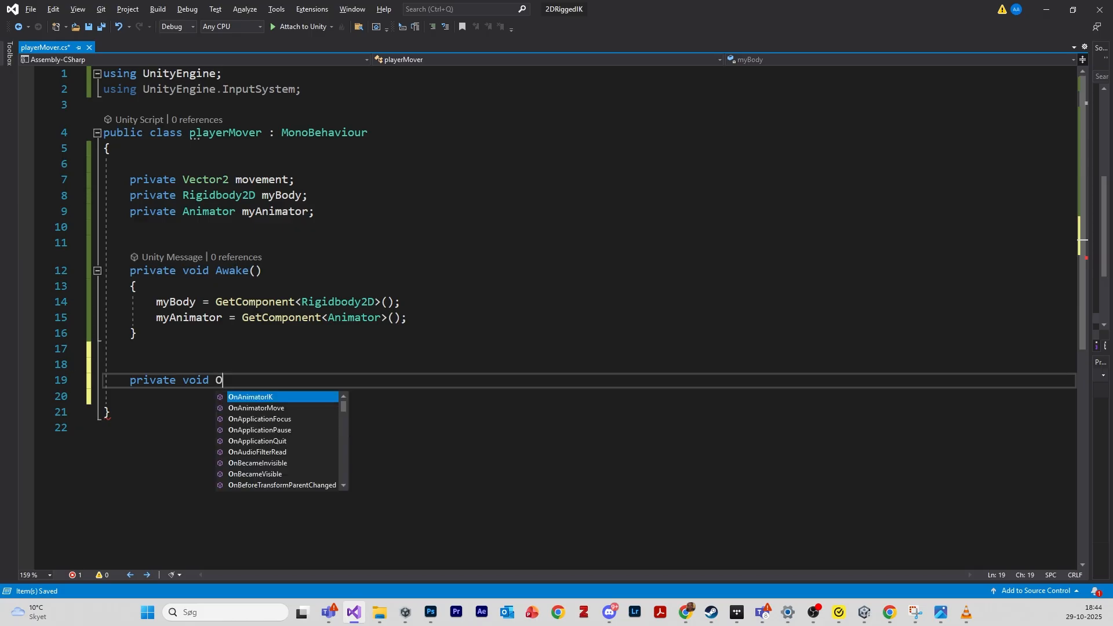
{"action": "type", "text": "nMovement("}
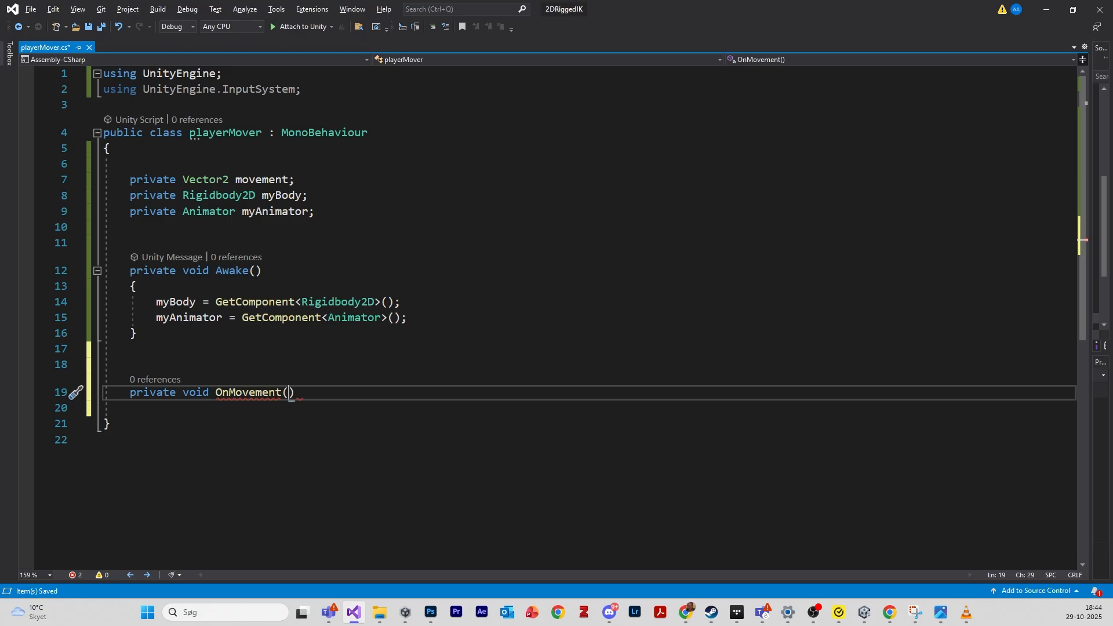
{"action": "type", "text": "id OnMovement(Inp"}
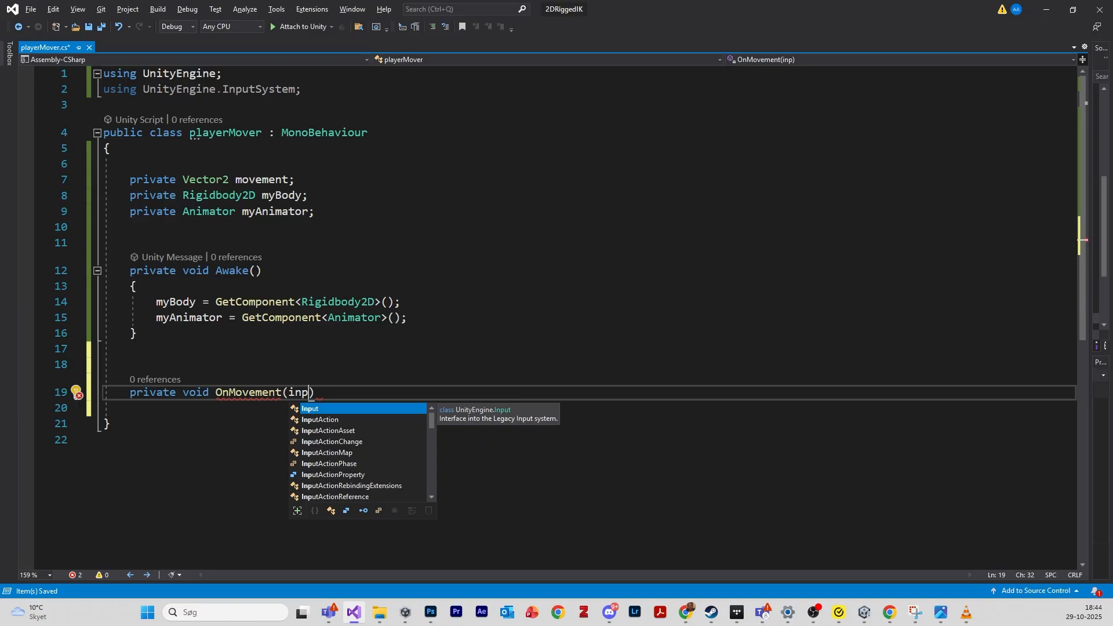
{"action": "type", "text": "ut"}
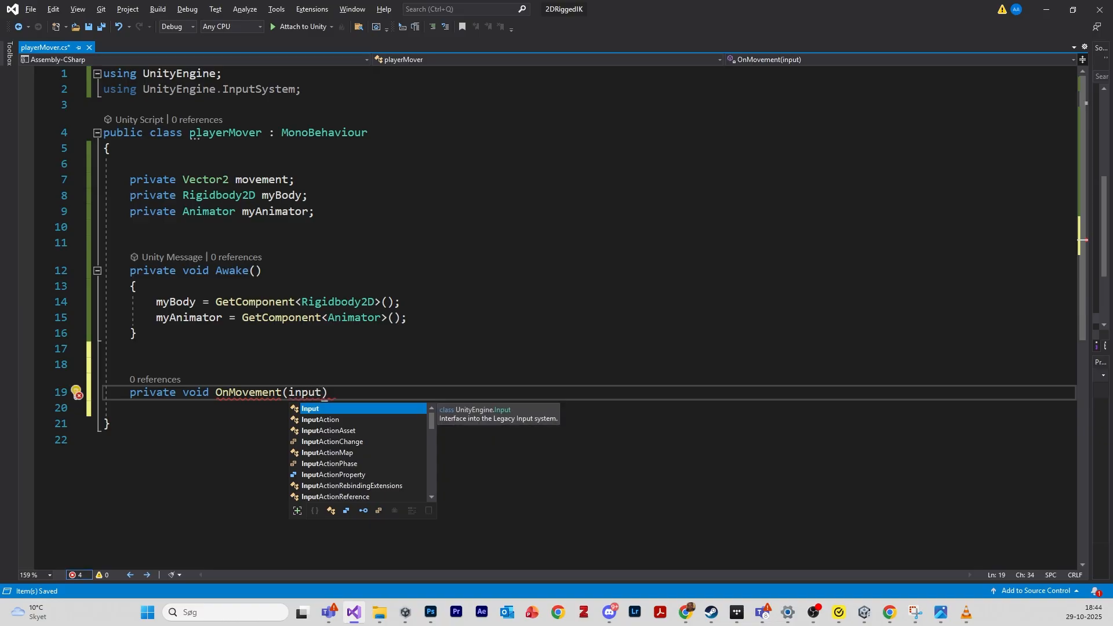
{"action": "type", "text": "Value value) {"}
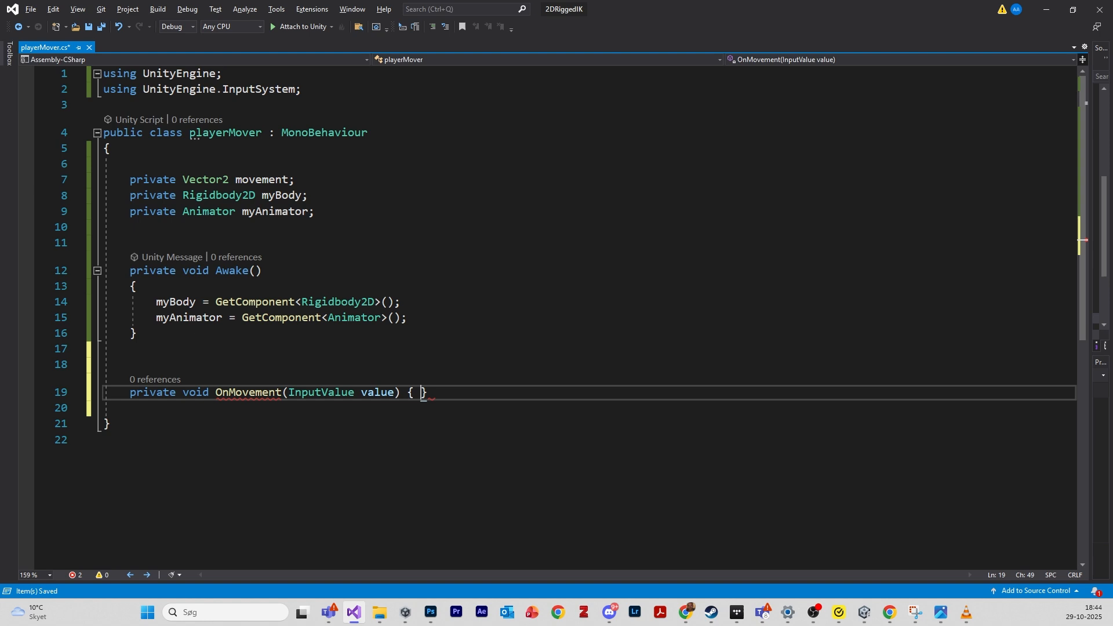
{"action": "key", "text": "Return"}
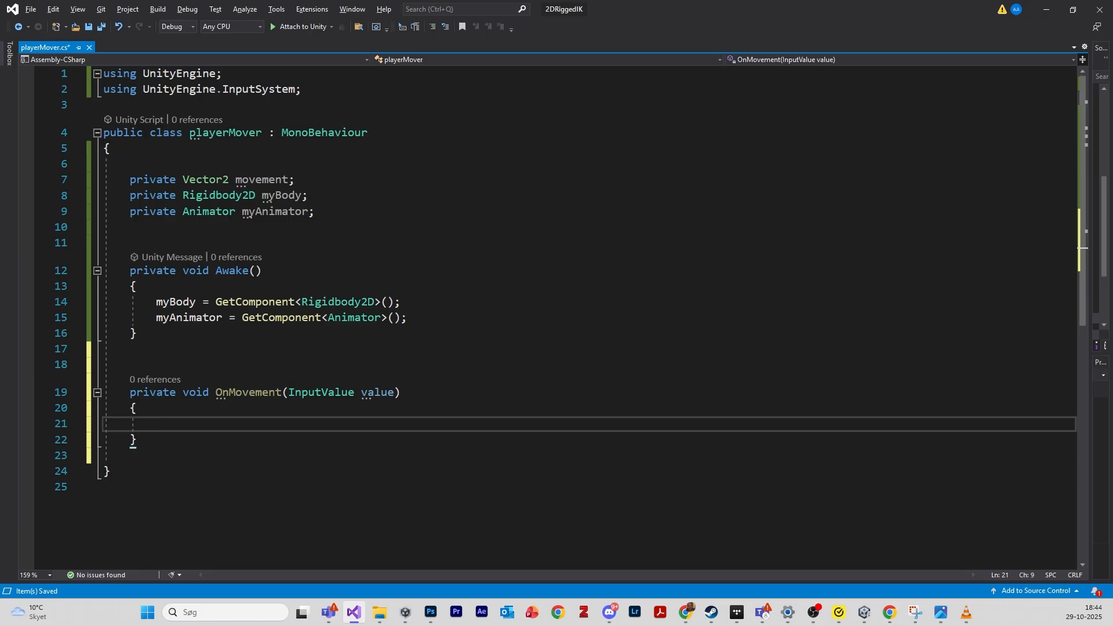
- Start the statement "movement = value.get" inside the body of the OnMovement method
{"action": "type", "text": "move"}
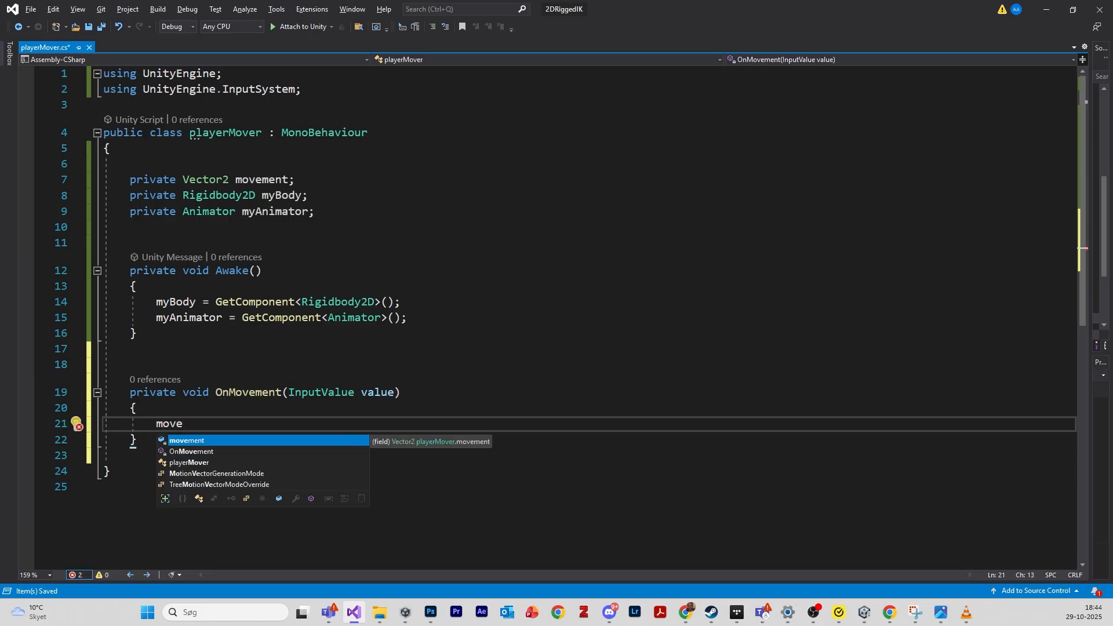
{"action": "type", "text": "ment = va"}
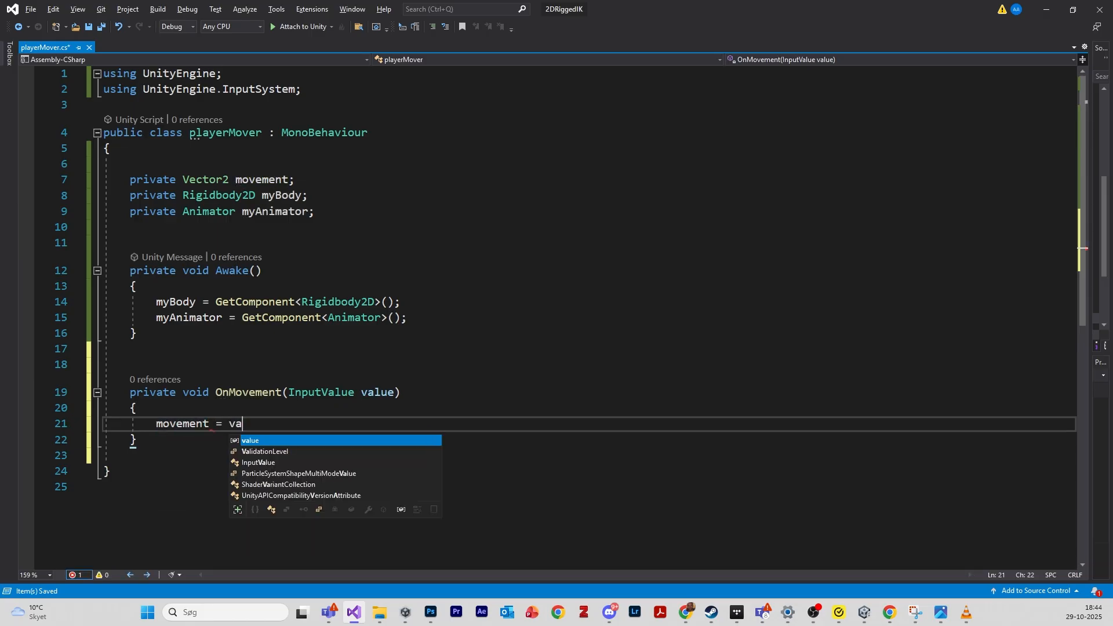
{"action": "type", "text": "lue.get"}
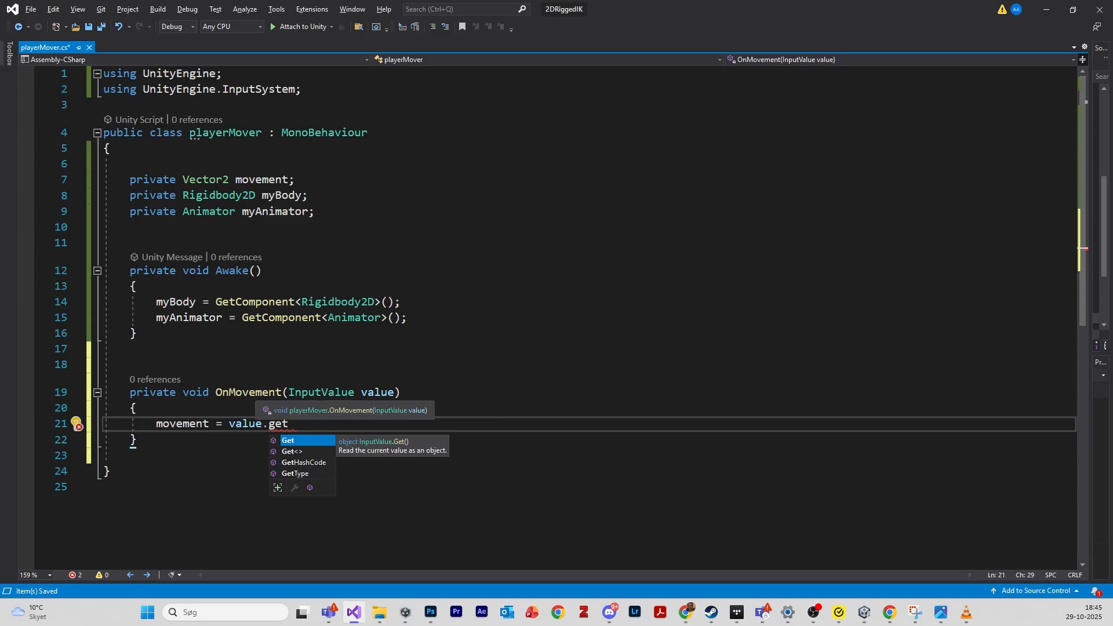
- Switch to Unity, locate the avatarActions asset referenced by the Avatar's Player Input component, and return to Visual Studio
{"action": "left_click_drag", "start_coordinate": [628, 4], "coordinate": [719, 412]}
{"action": "left_click", "coordinate": [181, 346]}
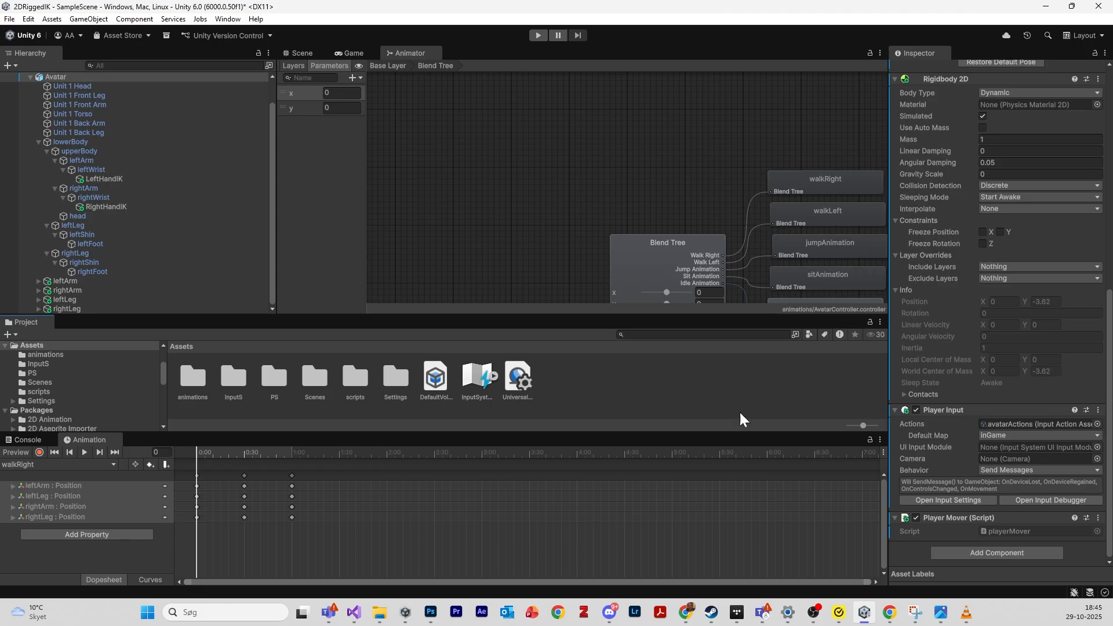
{"action": "left_click", "coordinate": [1014, 426]}
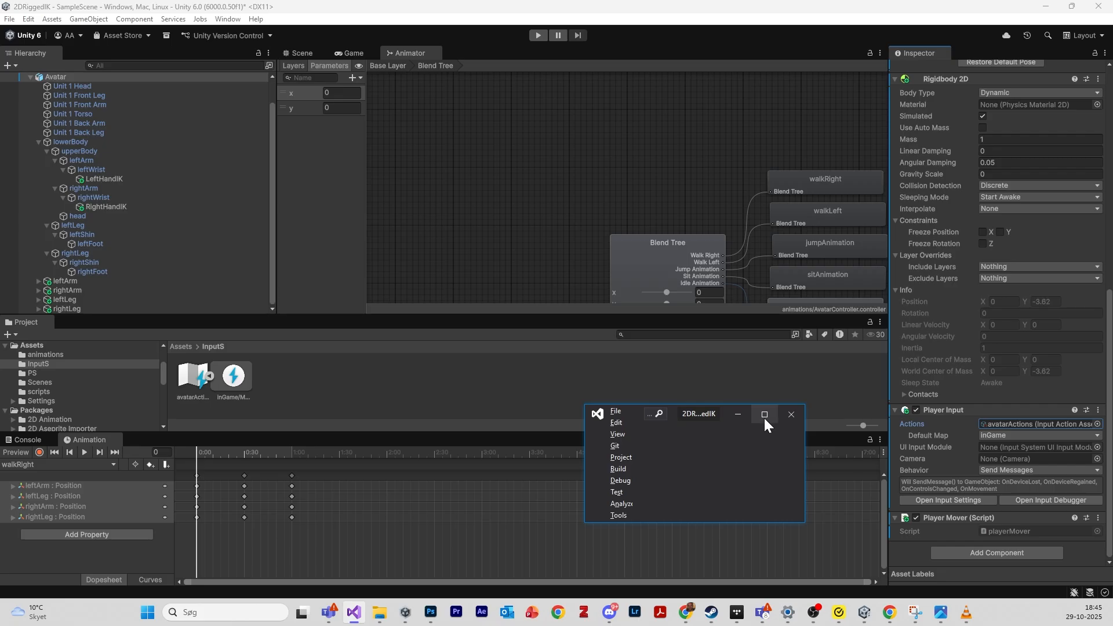
{"action": "left_click", "coordinate": [764, 415]}
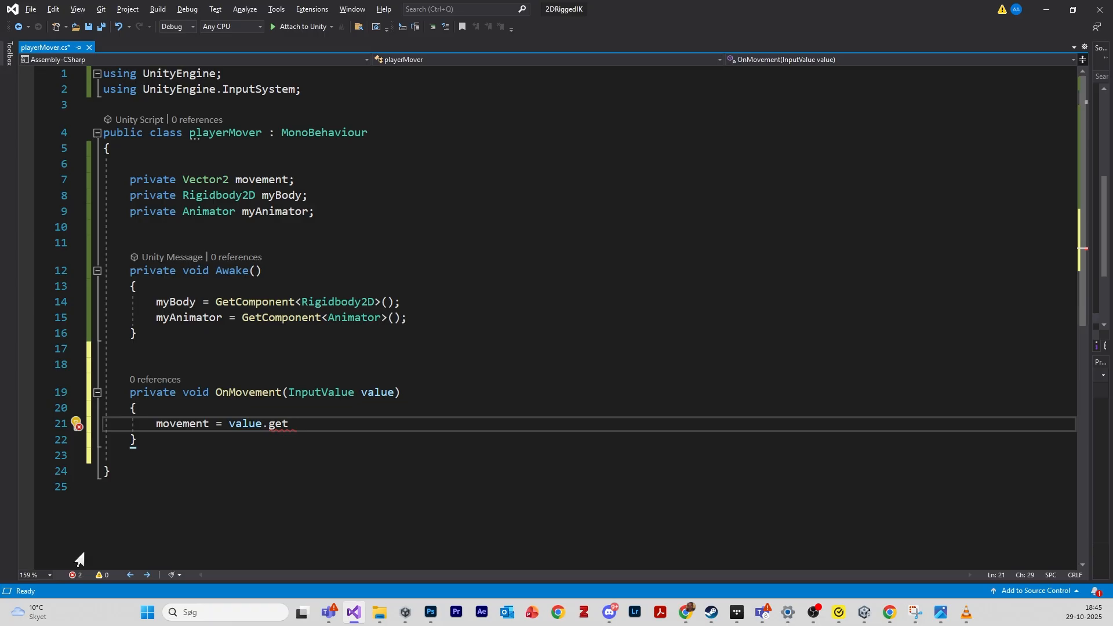
- Complete the movement assignment in OnMovement by appending "<Vector2>();" after the get call
{"action": "type", "text": "<>"}
{"action": "type", "text": "Vecto"}
{"action": "type", "text": "r2>*"}
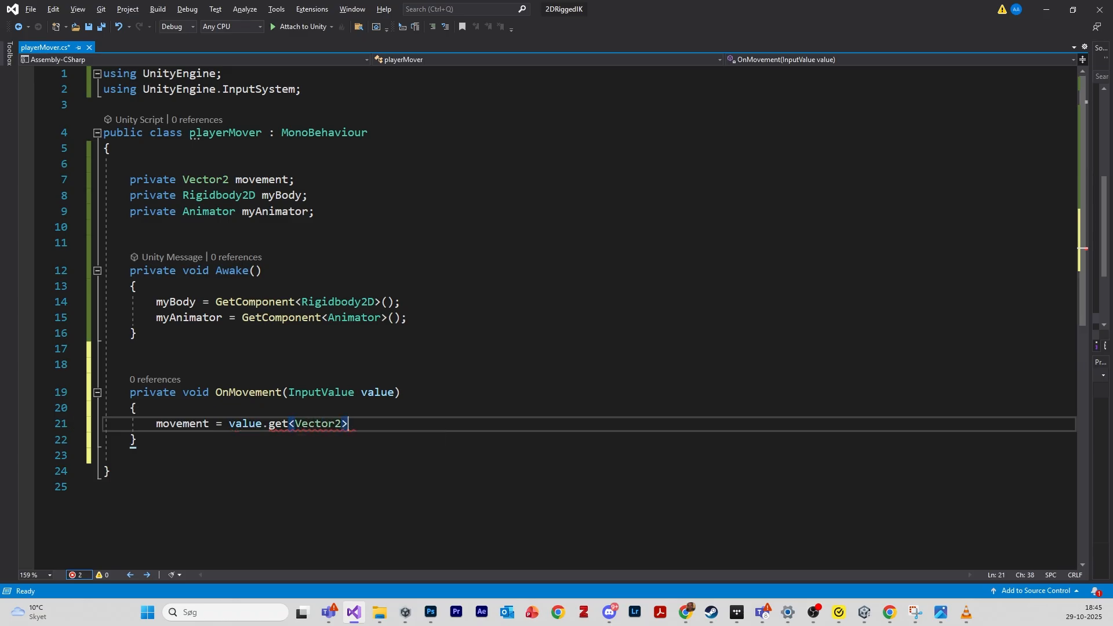
{"action": "type", "text": "("}
{"action": "key", "text": "BackSpace"}
{"action": "key", "text": "BackSpace"}
{"action": "type", "text": "*("}
{"action": "key", "text": "Left"}
{"action": "key", "text": "BackSpace"}
{"action": "key", "text": "Right"}
{"action": "key", "text": "Right"}
{"action": "type", "text": ";"}
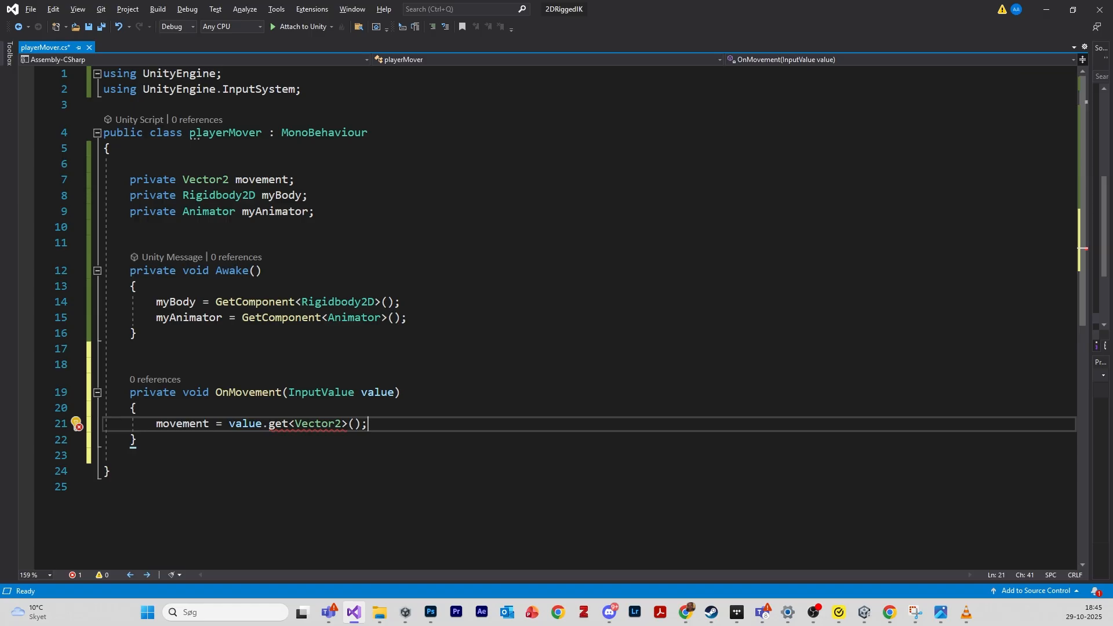
- Capitalize the method call to "Get" in the movement assignment and save the script
{"action": "left_click", "coordinate": [275, 425]}
{"action": "key", "text": "BackSpace"}
{"action": "type", "text": "G"}
{"action": "left_click", "coordinate": [369, 424]}
{"action": "key", "text": "ctrl+s"}
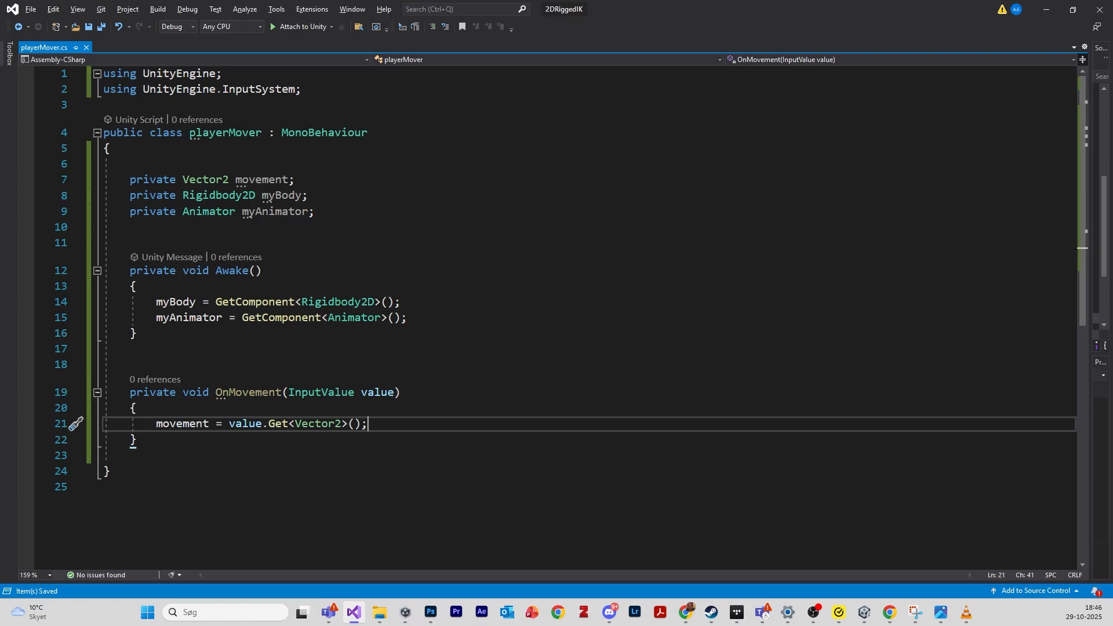
{"action": "left_click", "coordinate": [163, 424]}
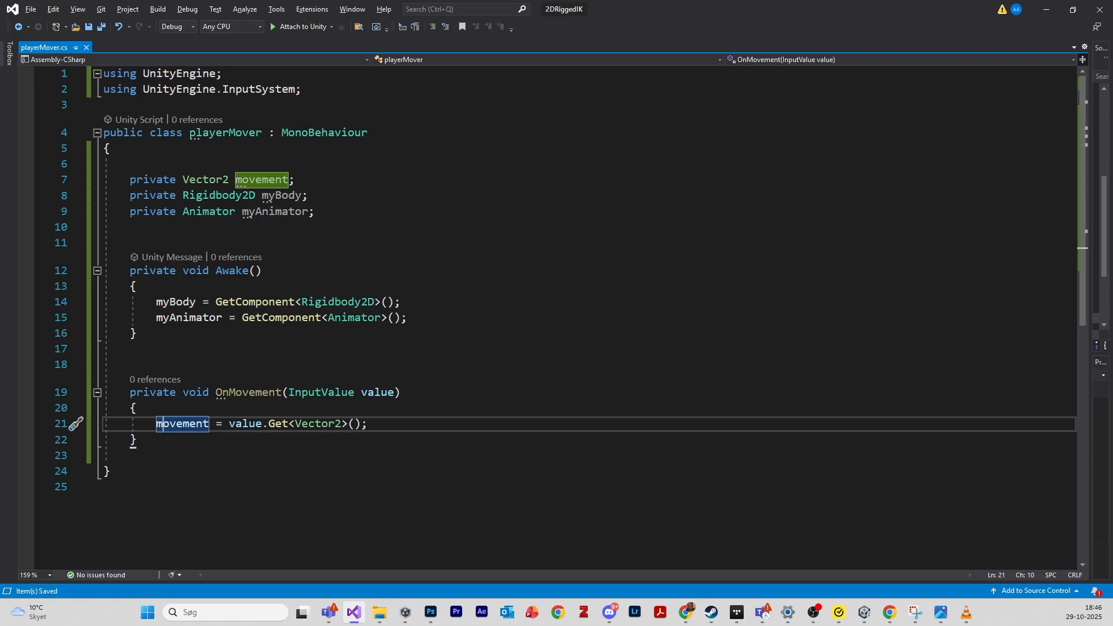
- Below the movement assignment, leave a blank line and add "myAnimator.SetFloat("x", movement.x);"
{"action": "left_click", "coordinate": [369, 424]}
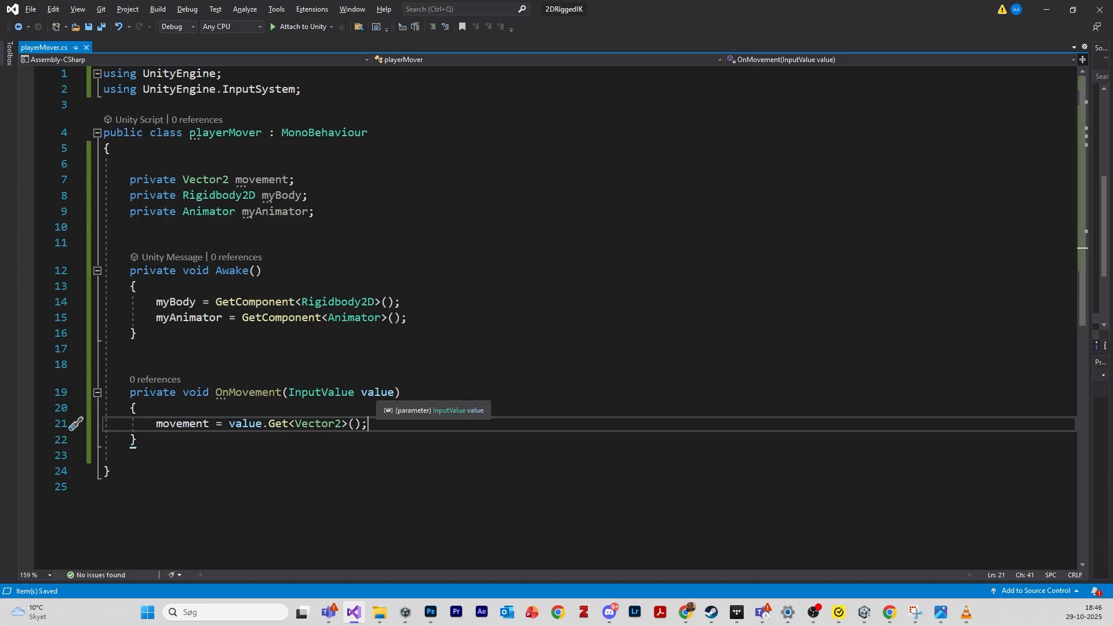
{"action": "key", "text": "Return"}
{"action": "key", "text": "Return"}
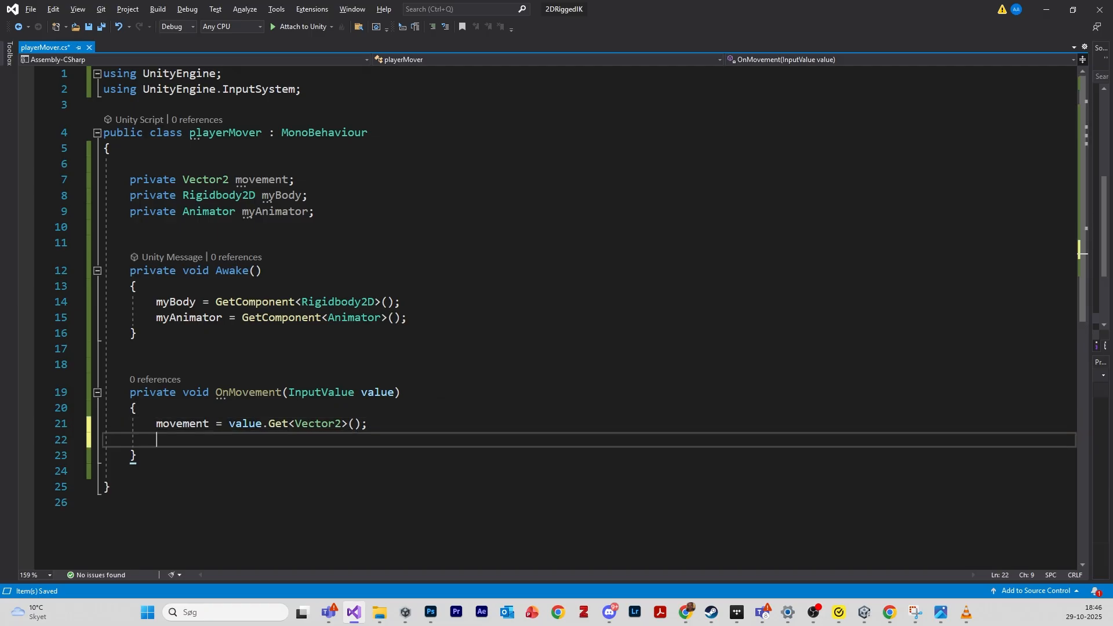
{"action": "type", "text": "my"}
{"action": "key", "text": "Tab"}
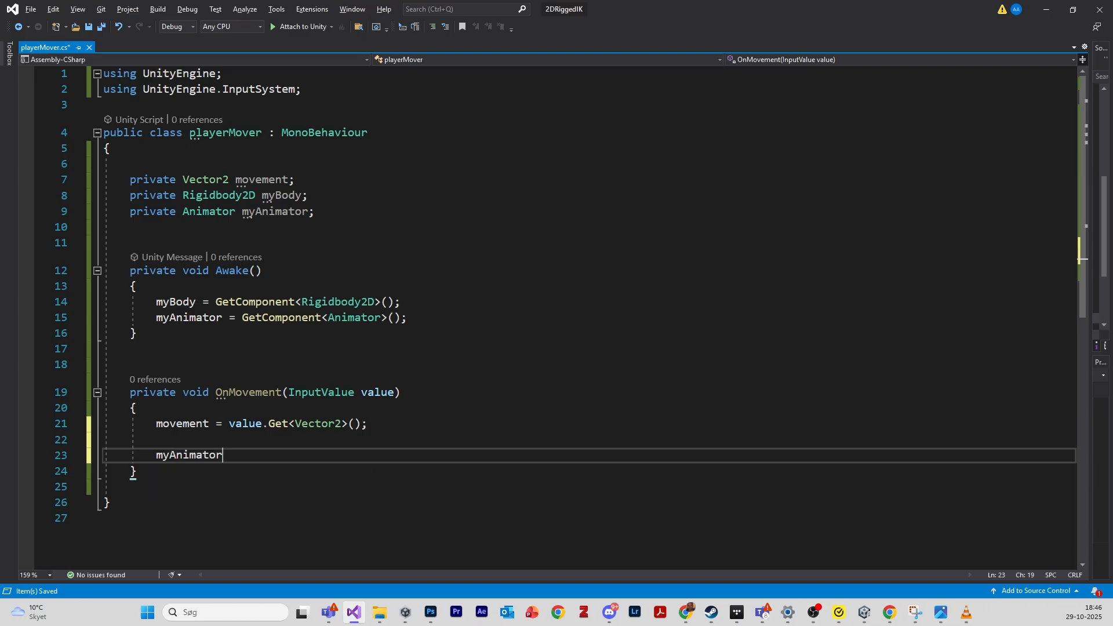
{"action": "type", "text": ".setF"}
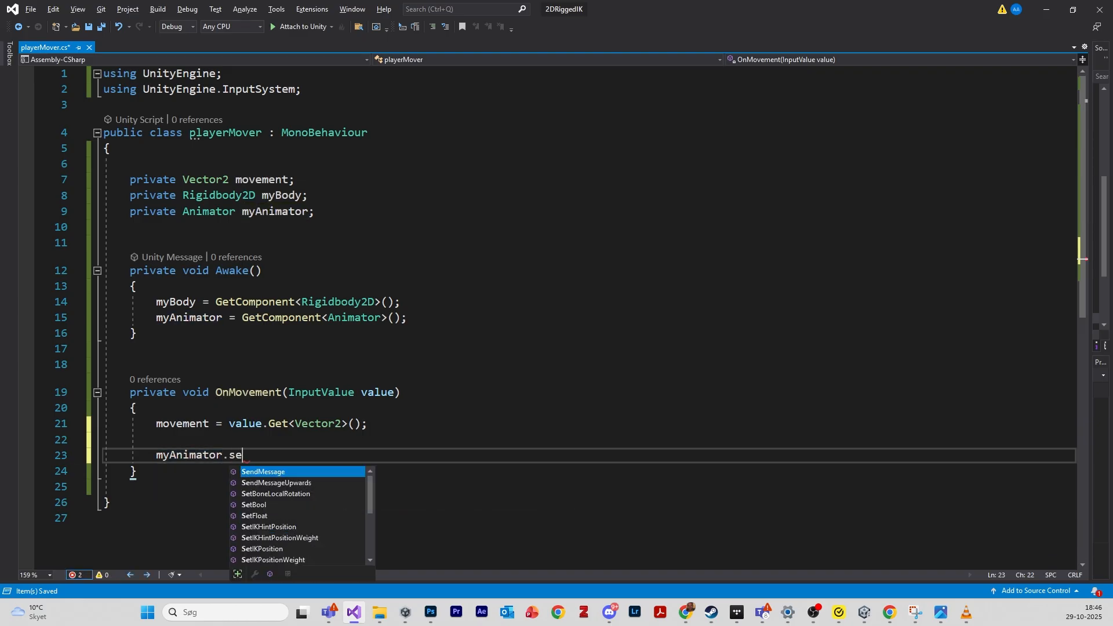
{"action": "key", "text": "Tab"}
{"action": "type", "text": "("}
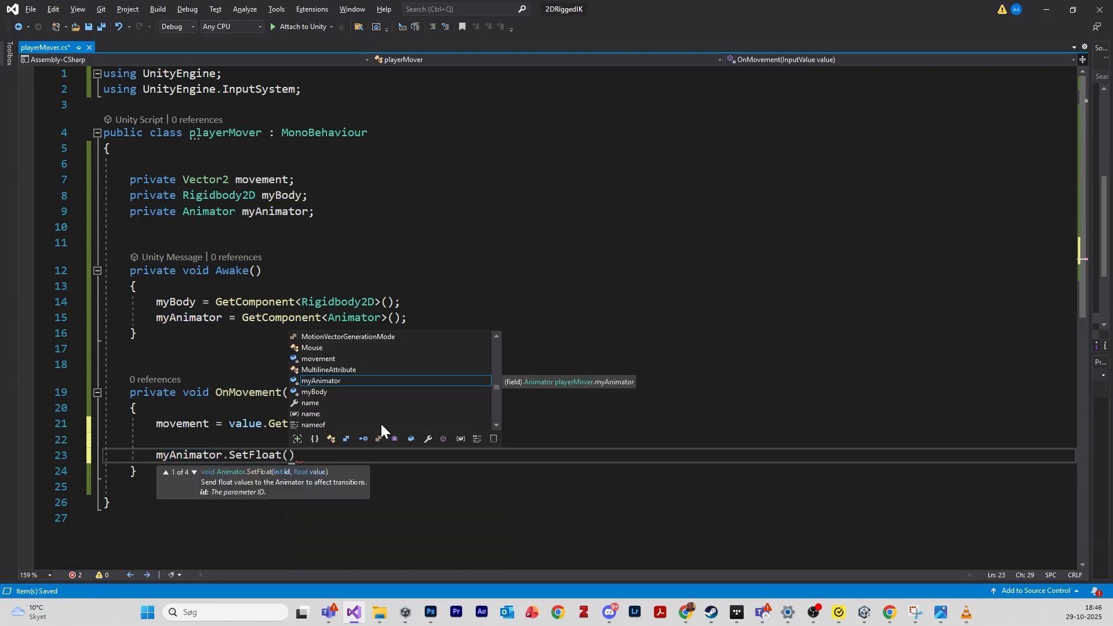
{"action": "type", "text": "\"x\", "}
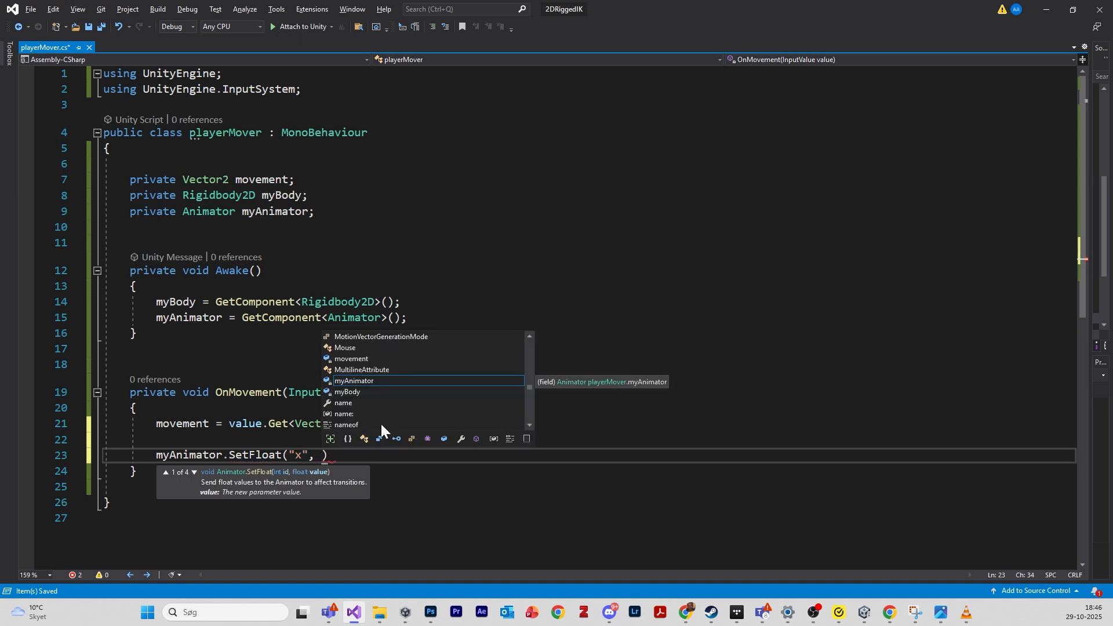
{"action": "type", "text": "move"}
{"action": "key", "text": "Tab"}
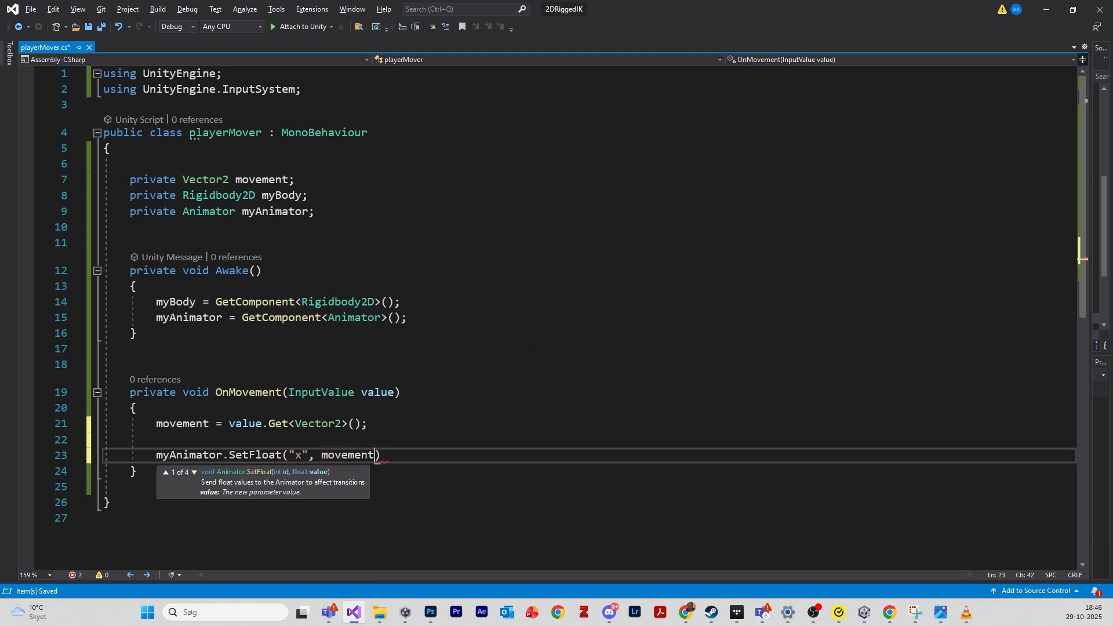
{"action": "type", "text": ".x)"}
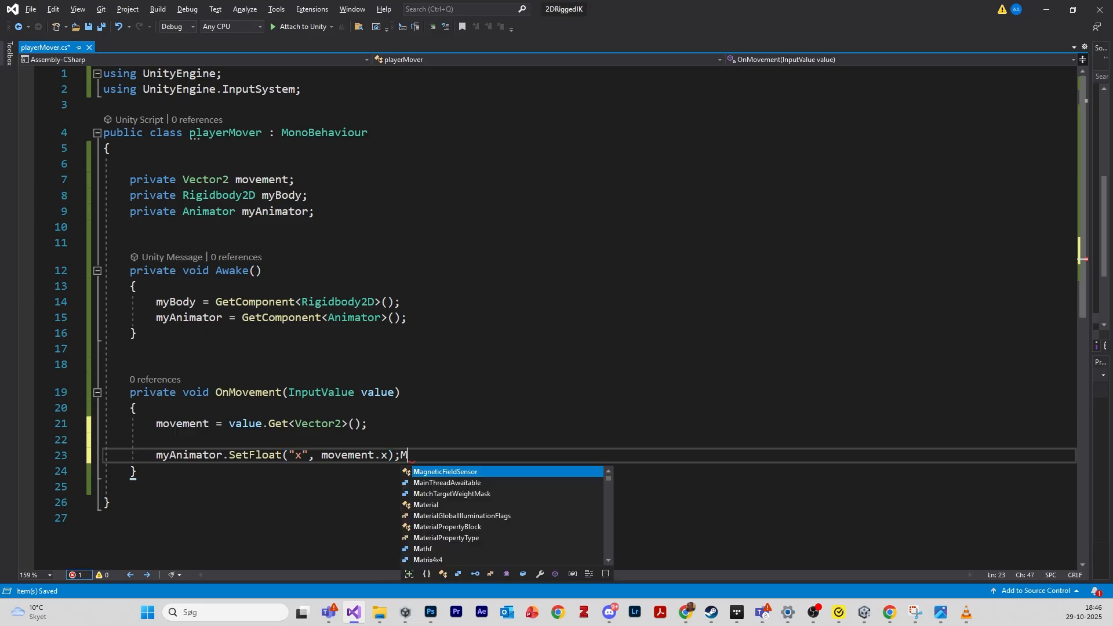
{"action": "type", "text": ";"}
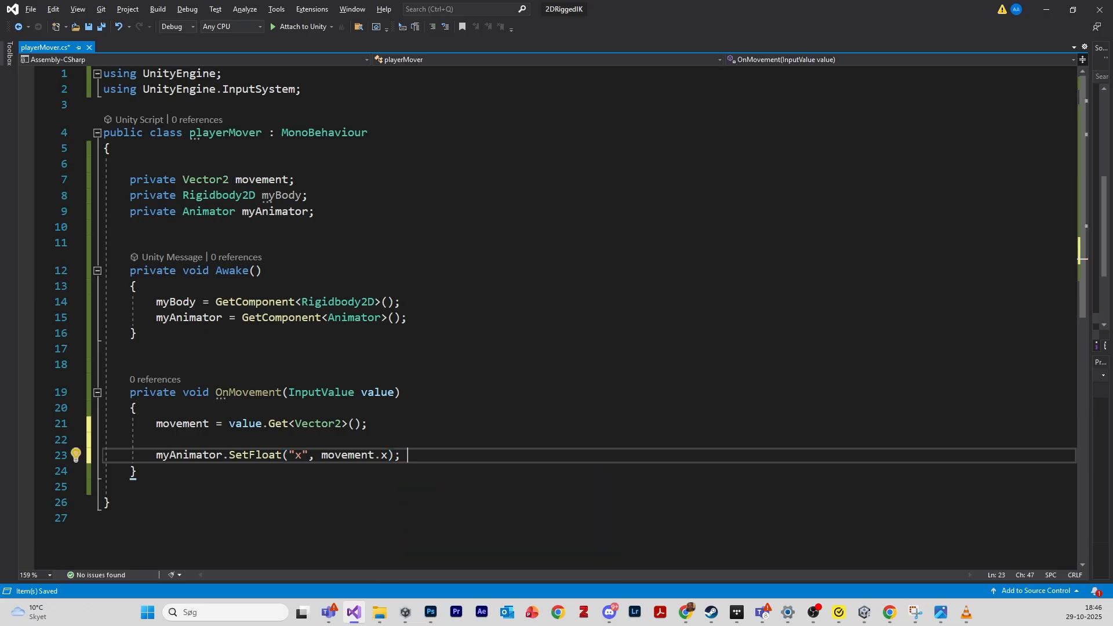
- Add the line "myAnimator.SetFloat("y", movement.y);" below the x line and save the script
{"action": "key", "text": "Return"}
{"action": "type", "text": "myan"}
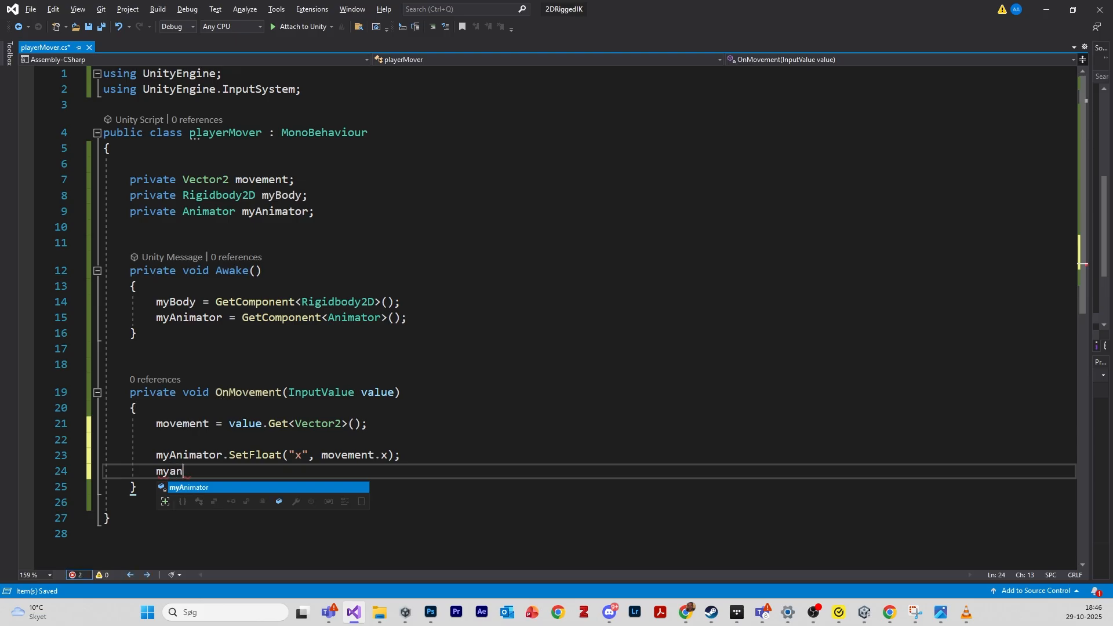
{"action": "key", "text": "Tab"}
{"action": "type", "text": ".setF"}
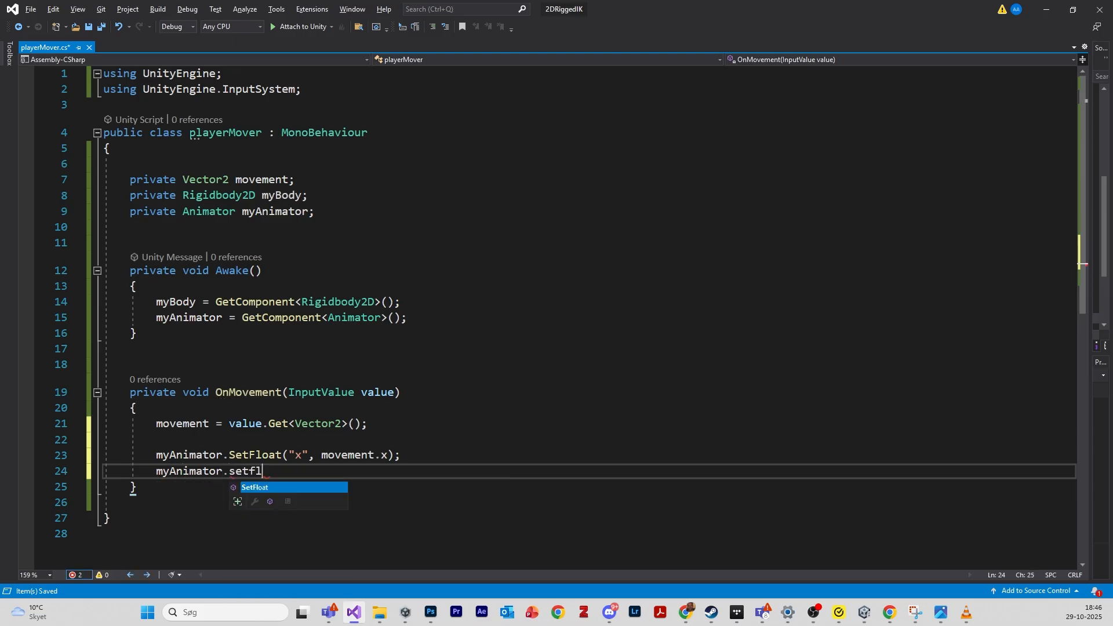
{"action": "key", "text": "Tab"}
{"action": "type", "text": "(\"y\""}
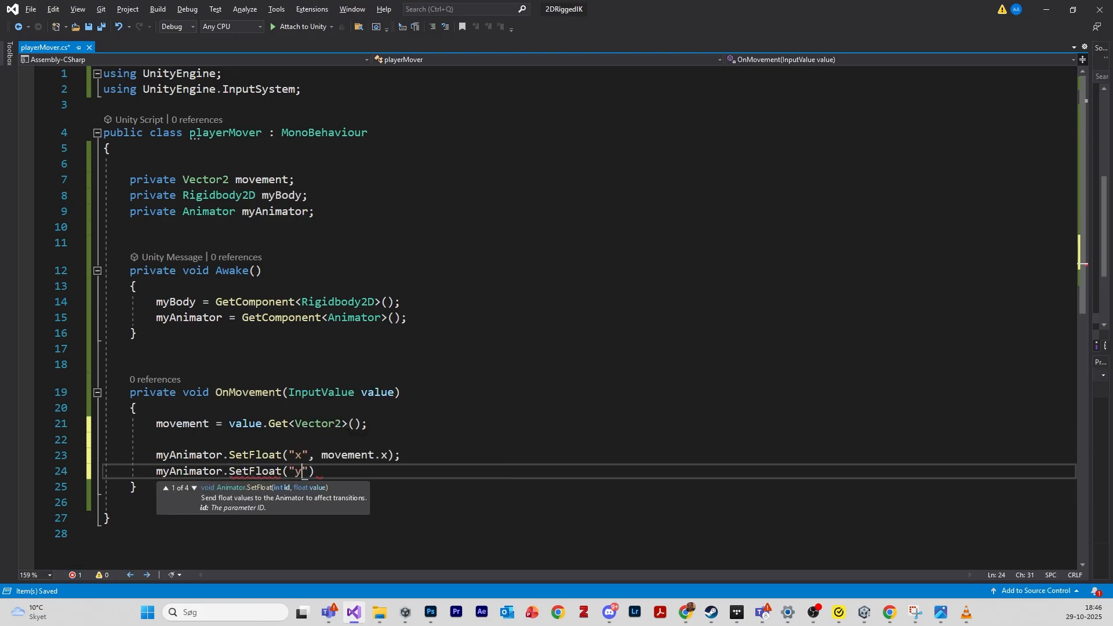
{"action": "type", "text": ", movement."}
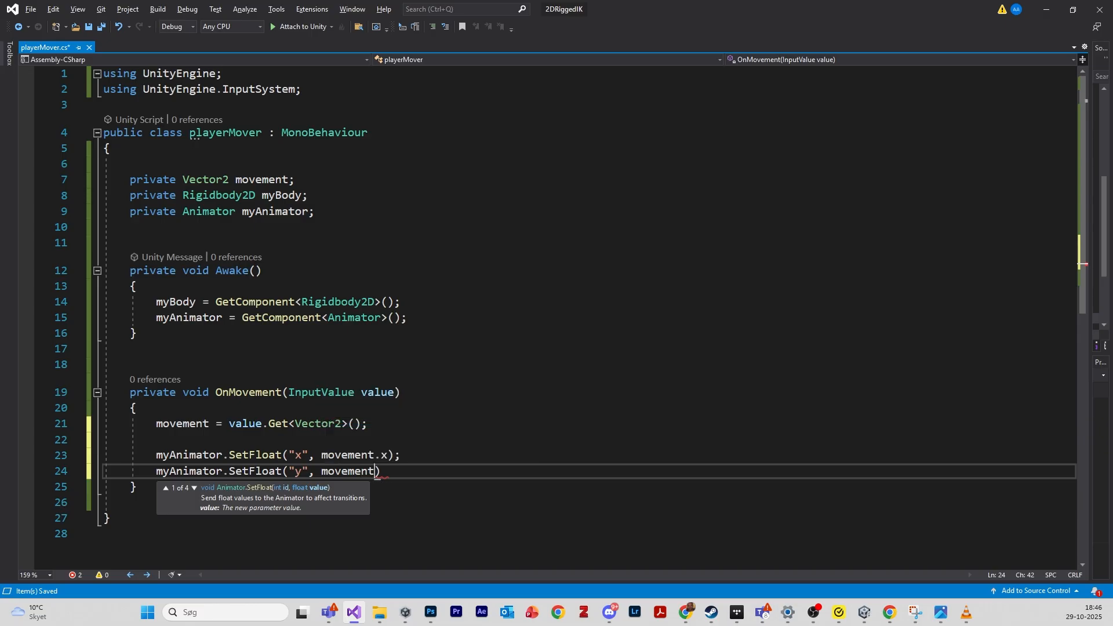
{"action": "type", "text": "y);"}
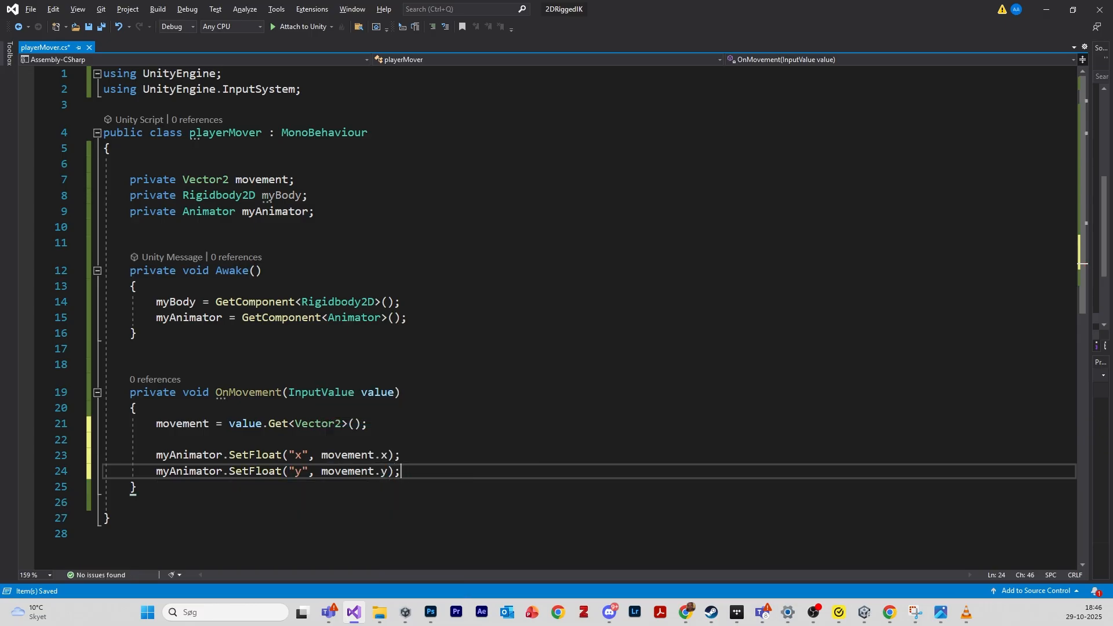
{"action": "key", "text": "ctrl+s"}
- Compare the two SetFloat lines with the x and y parameters of the Blend Tree in Unity's Animator
{"action": "left_click_drag", "start_coordinate": [156, 455], "coordinate": [163, 471]}
{"action": "left_click", "coordinate": [137, 488]}
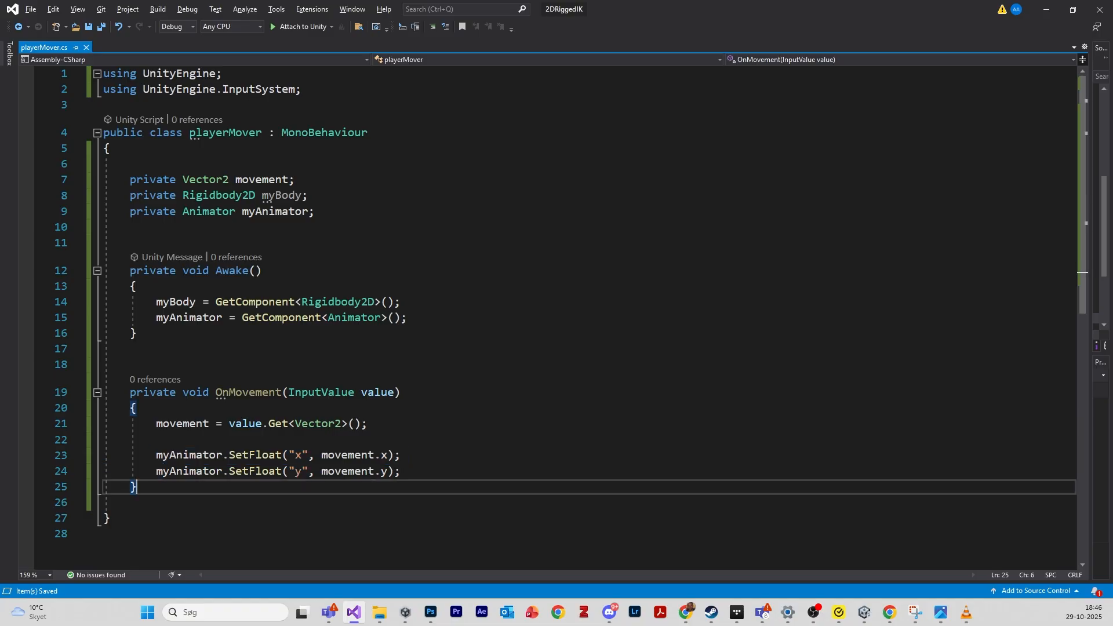
{"action": "left_click_drag", "start_coordinate": [813, 8], "coordinate": [716, 308]}
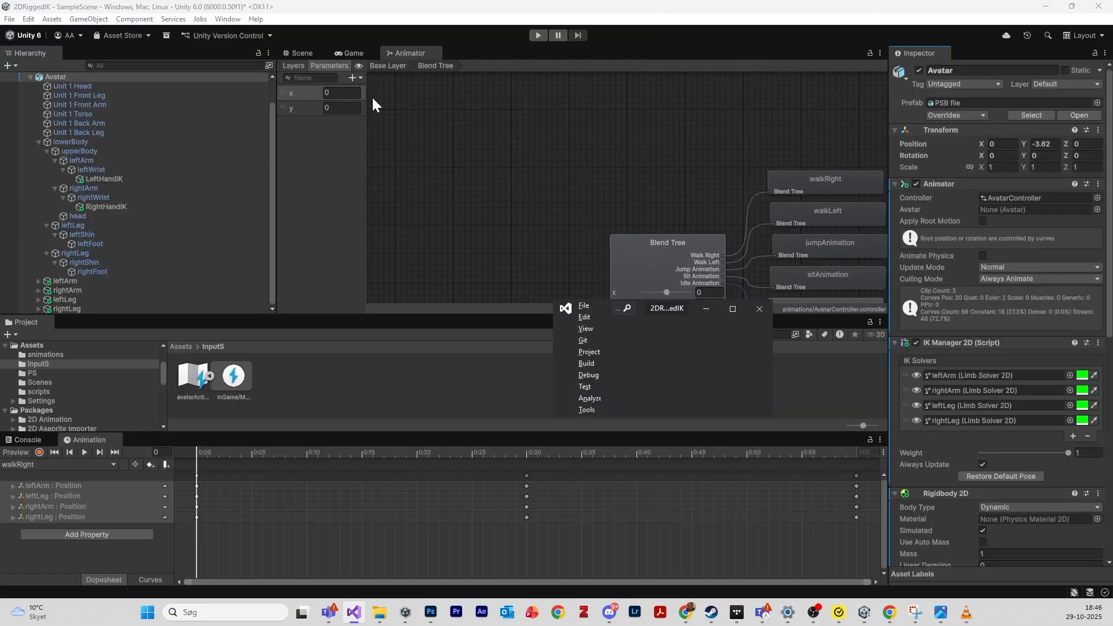
{"action": "left_click", "coordinate": [658, 260]}
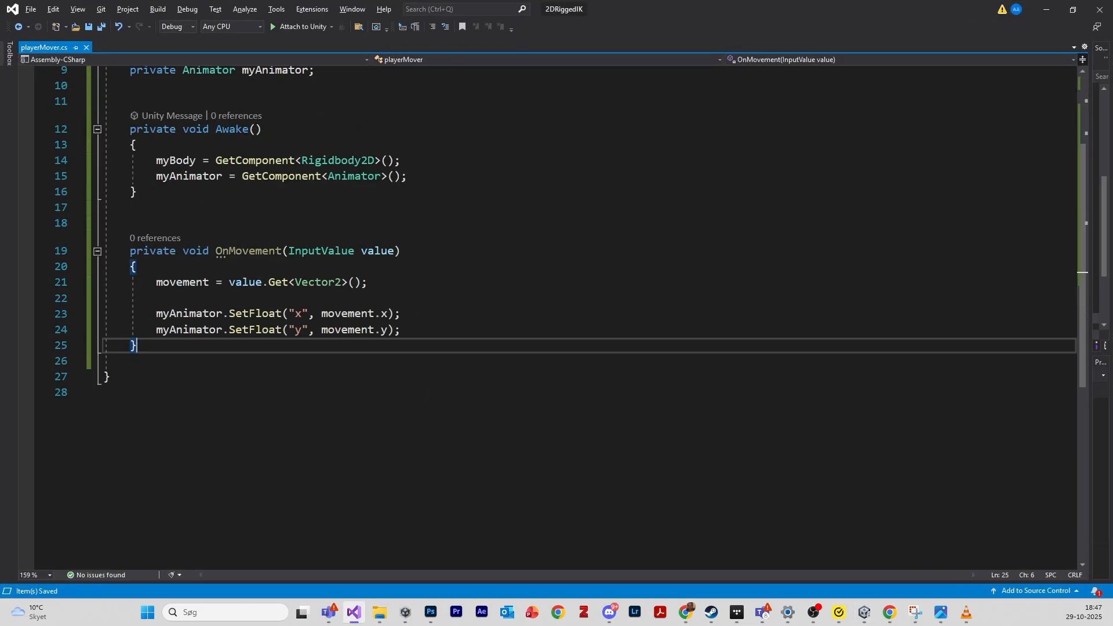
- Back in the playerMover script, add an empty "private void FixedUpdate()" method below OnMovement, separated by a blank line
{"action": "key", "text": "Return"}
{"action": "key", "text": "Return"}
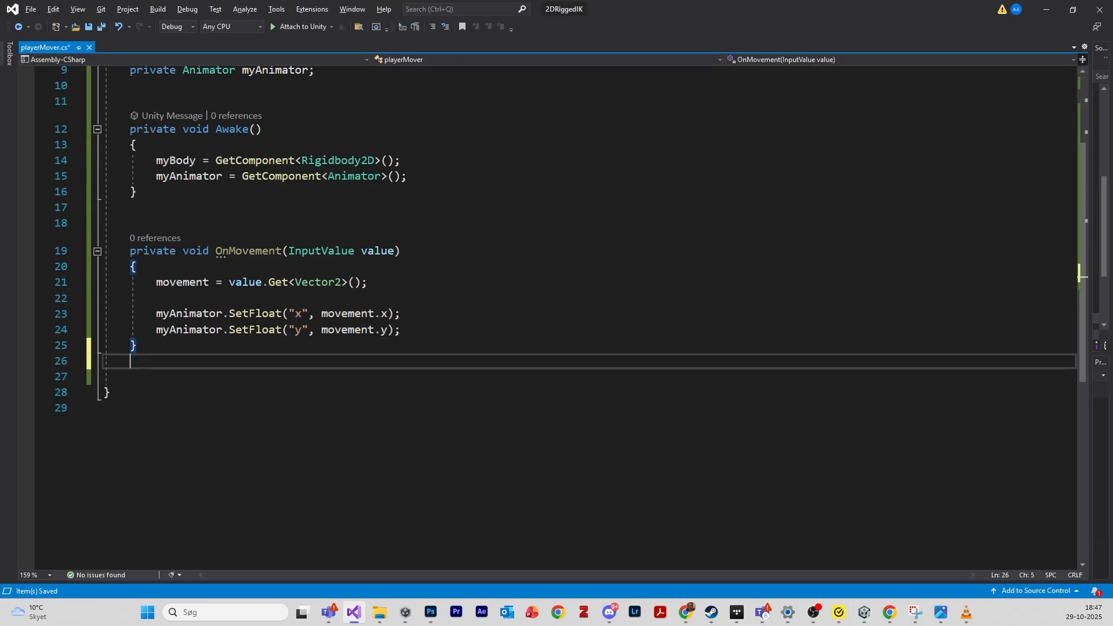
{"action": "type", "text": "priva"}
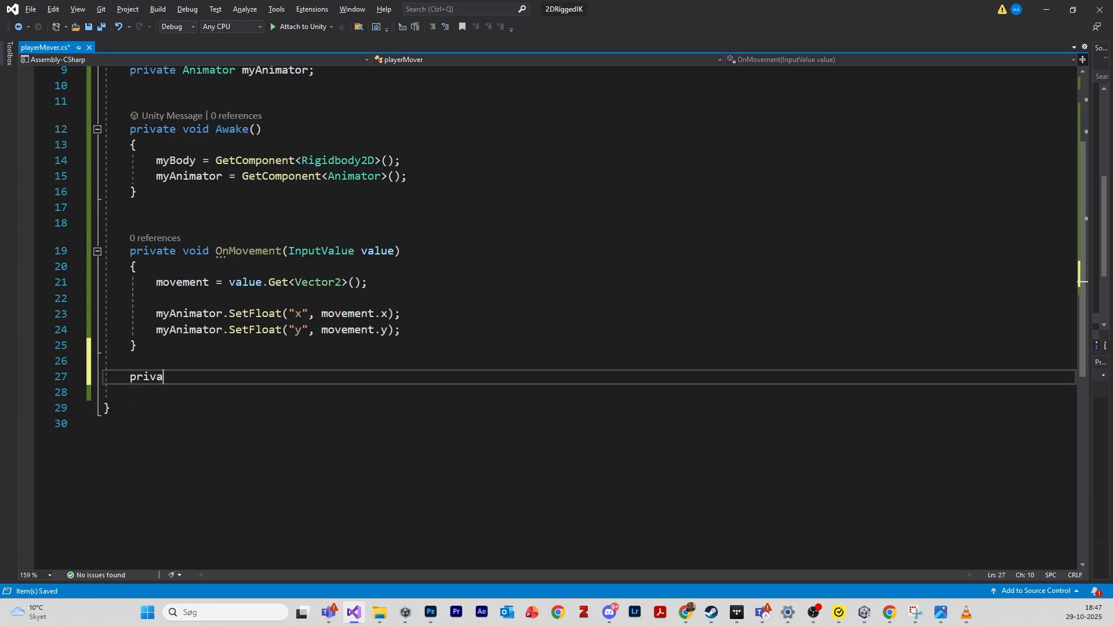
{"action": "type", "text": "te void Fix"}
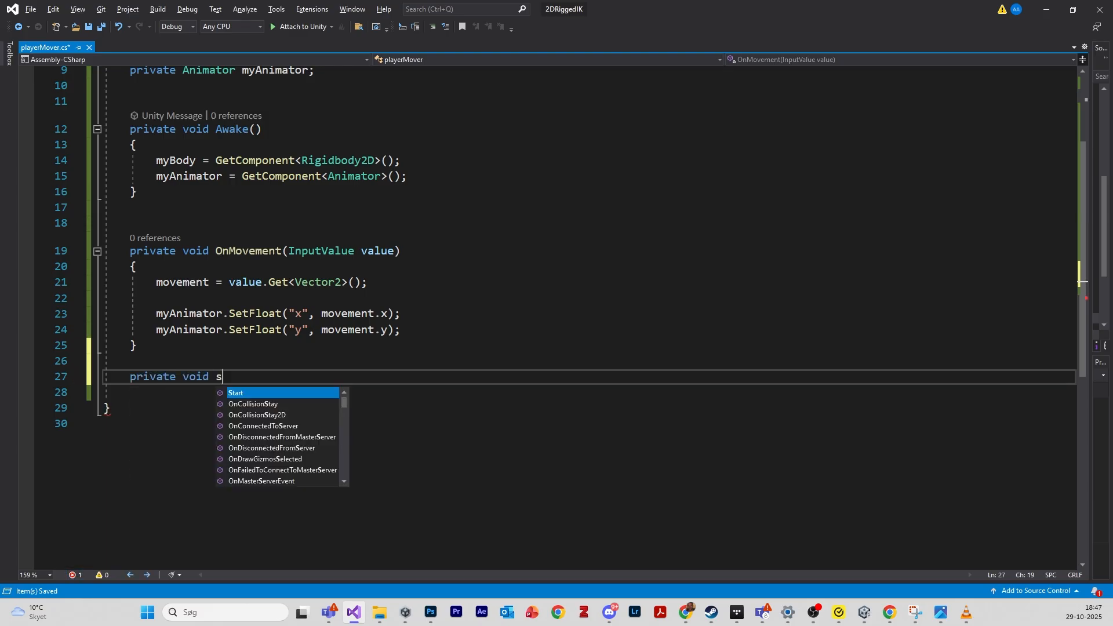
{"action": "key", "text": "Return"}
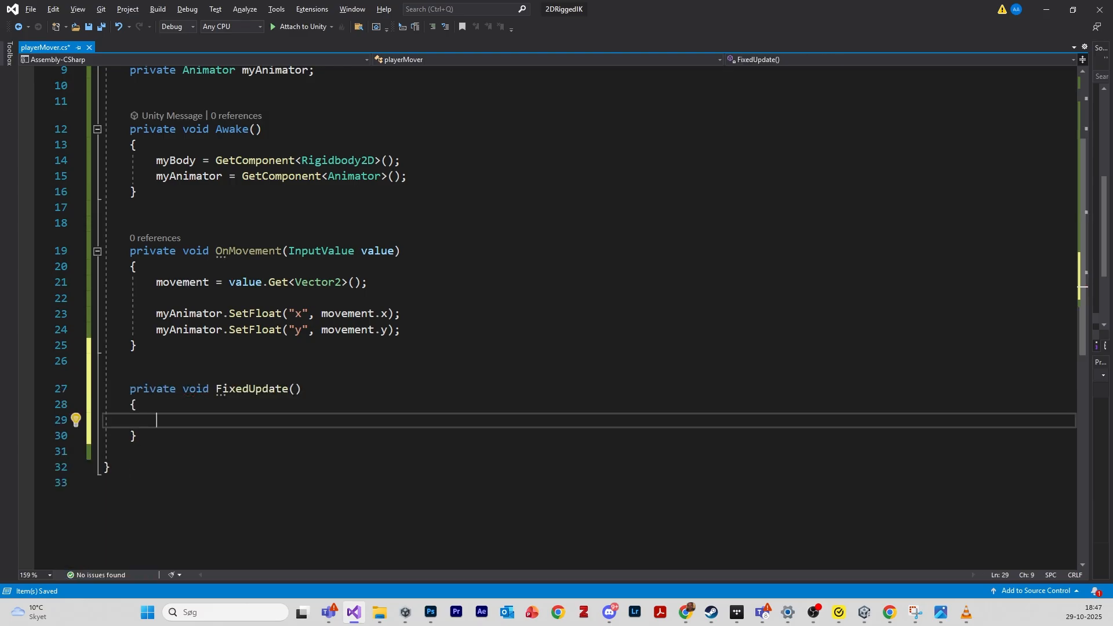
{"action": "type", "text": "myAnimator."}
{"action": "key", "text": "BackSpace"}
{"action": "key", "text": "BackSpace"}
{"action": "key", "text": "BackSpace"}
{"action": "key", "text": "BackSpace"}
{"action": "key", "text": "BackSpace"}
{"action": "key", "text": "BackSpace"}
{"action": "key", "text": "BackSpace"}
{"action": "key", "text": "BackSpace"}
{"action": "key", "text": "BackSpace"}
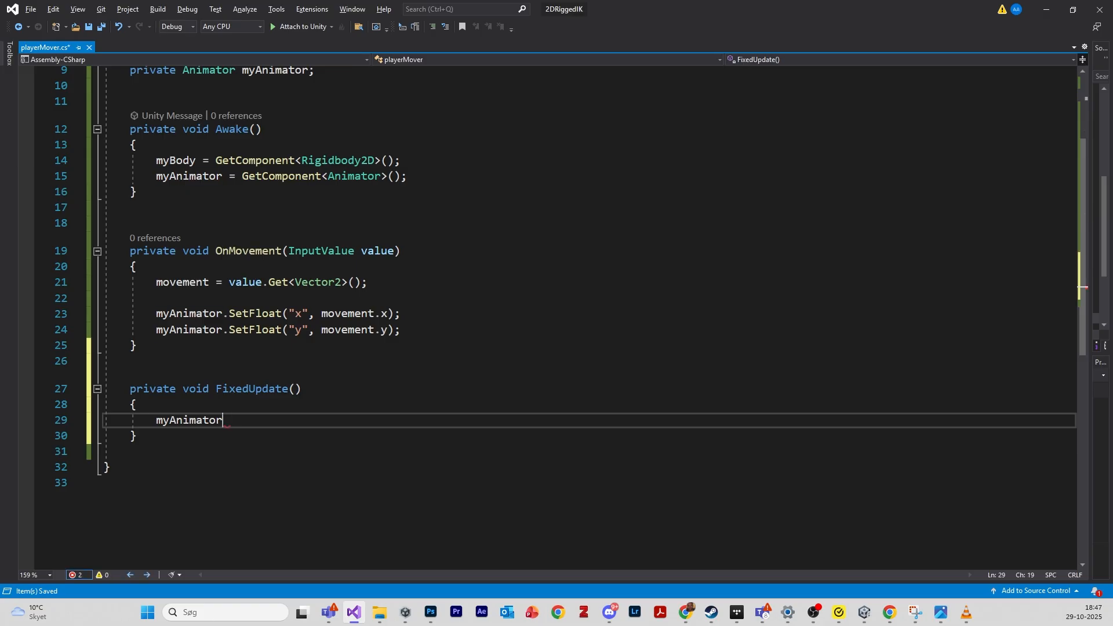
{"action": "key", "text": "BackSpace"}
{"action": "key", "text": "BackSpace"}
- Inside FixedUpdate, replace the myAnimator text with the start of a statement, "myBody.linearVelocity = movement"
{"action": "type", "text": "myBody"}
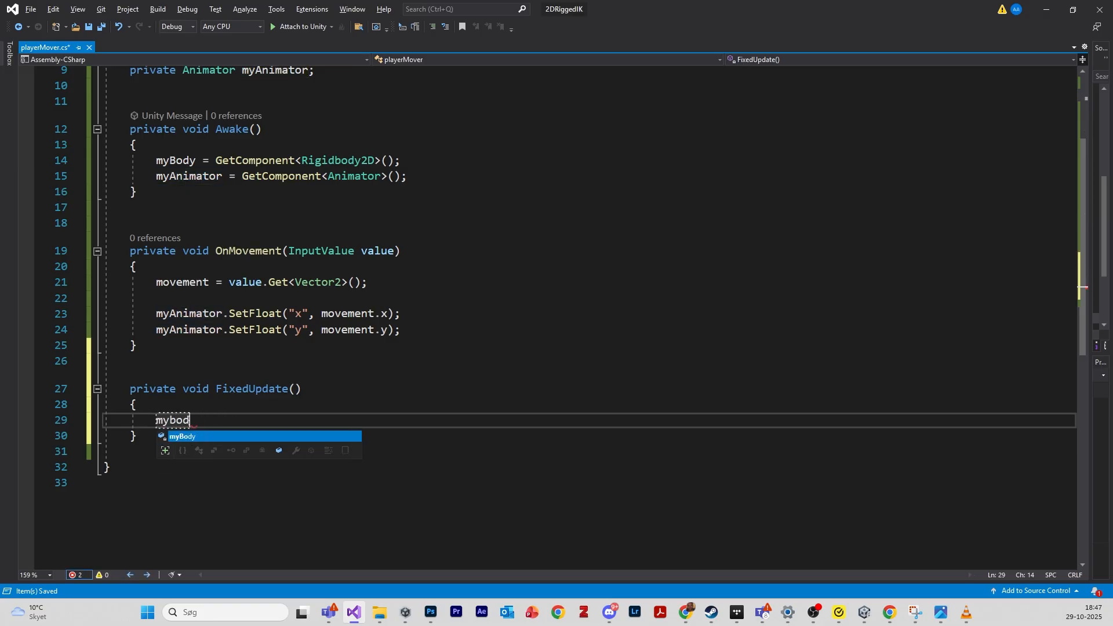
{"action": "type", "text": ".lin"}
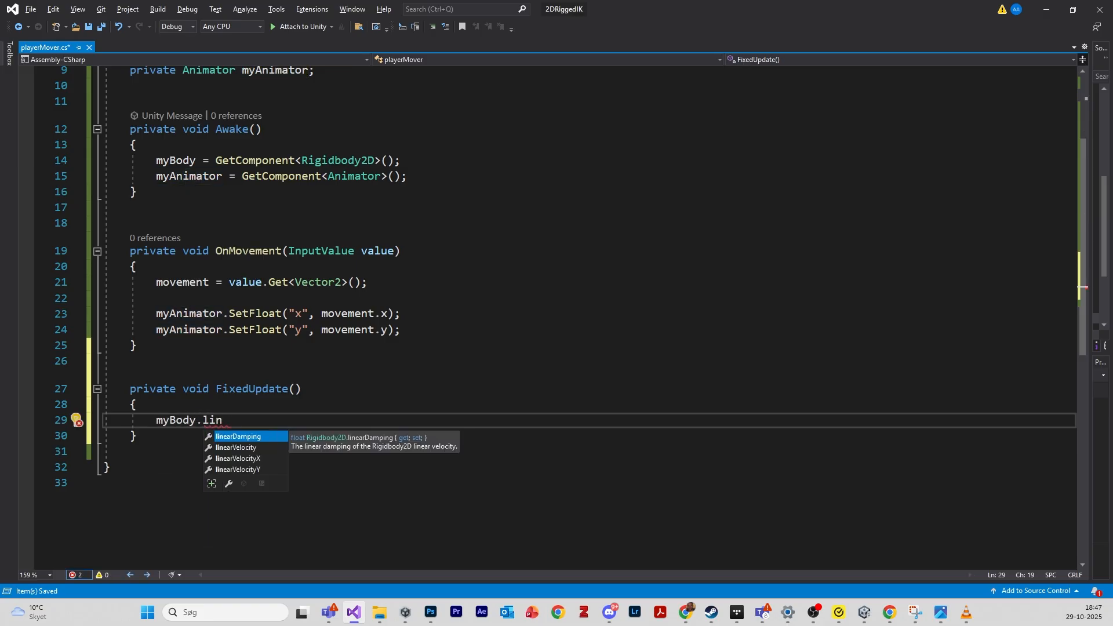
{"action": "key", "text": "Down"}
{"action": "key", "text": "Tab"}
{"action": "type", "text": ")"}
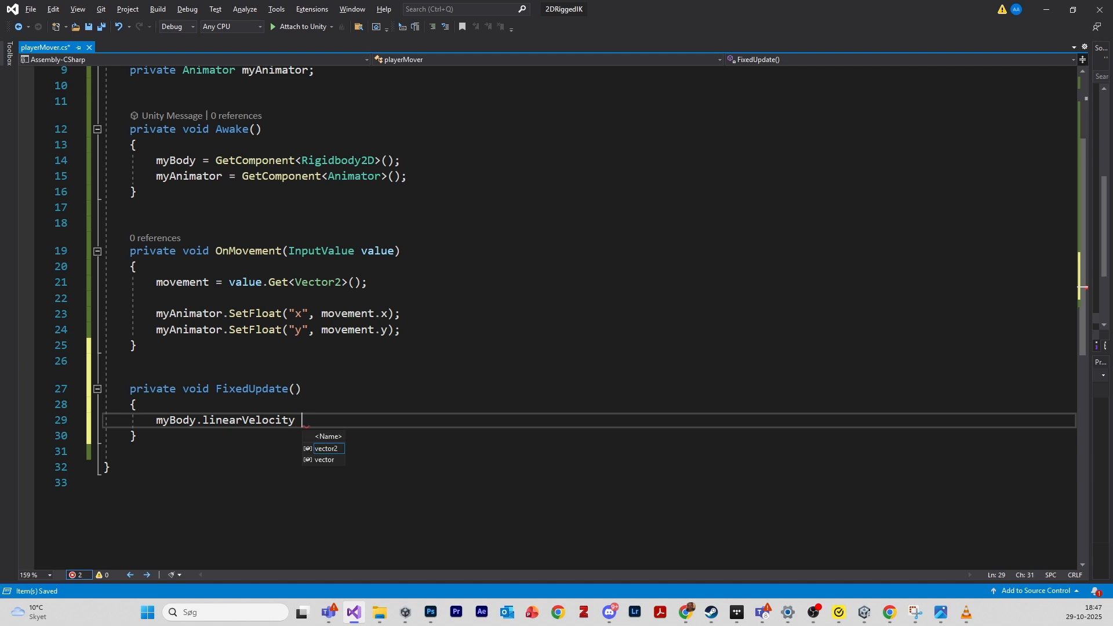
{"action": "key", "text": "BackSpace"}
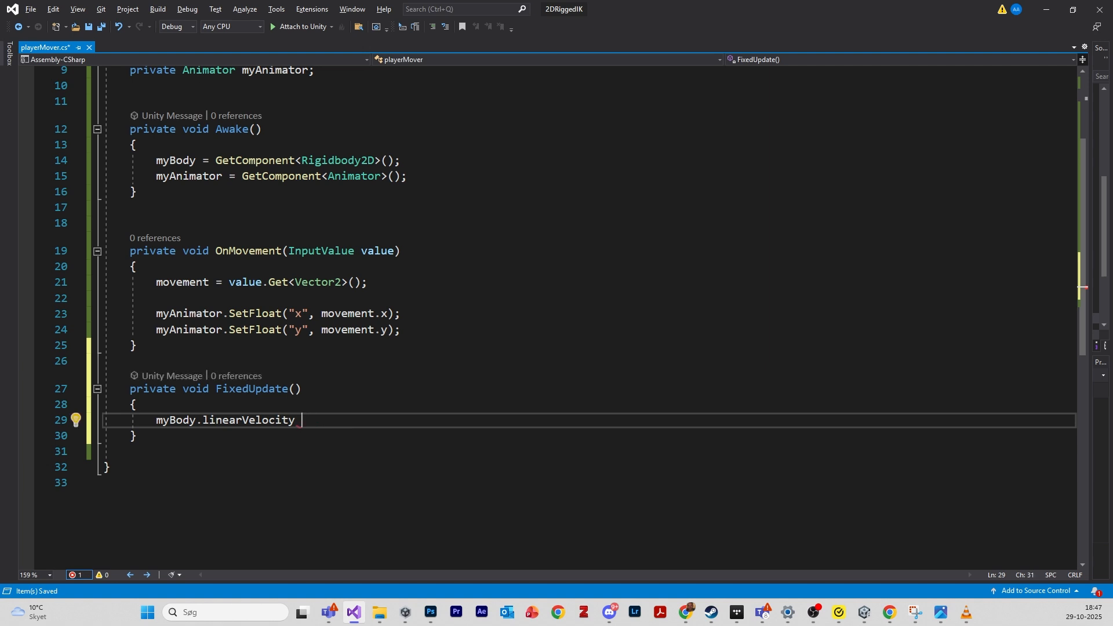
{"action": "type", "text": "= movement ("}
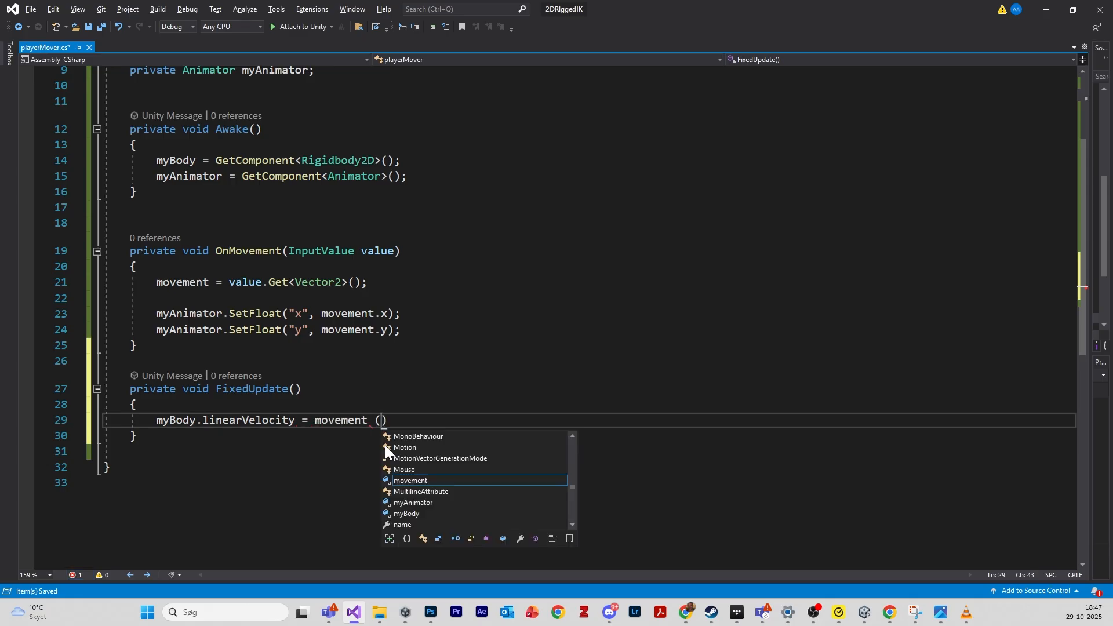
{"action": "key", "text": "Escape"}
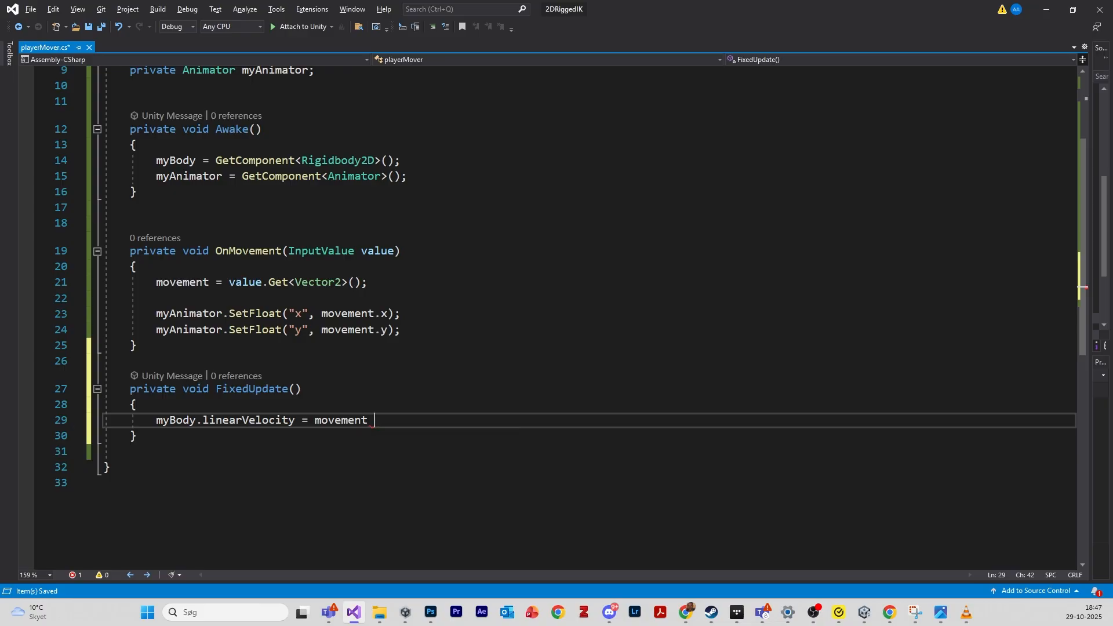
- Append the multiplication operator "*" after movement, removing the wrongly completed SpeedTreeWindAsset and its semicolon
{"action": "type", "text": "* speed"}
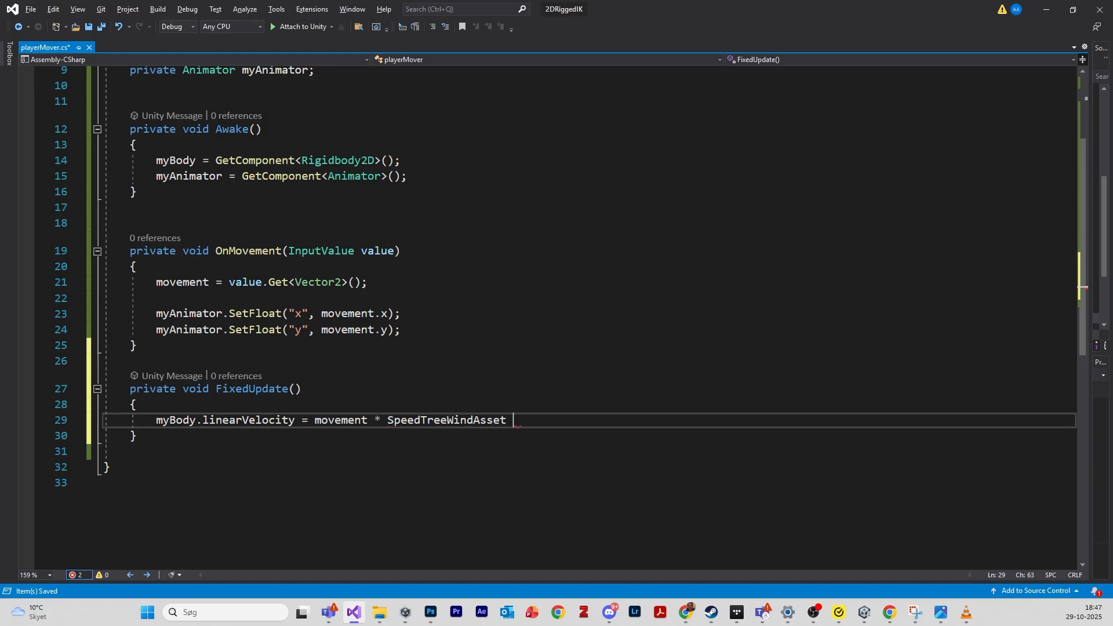
{"action": "type", "text": " ;"}
{"action": "key", "text": "ctrl+z"}
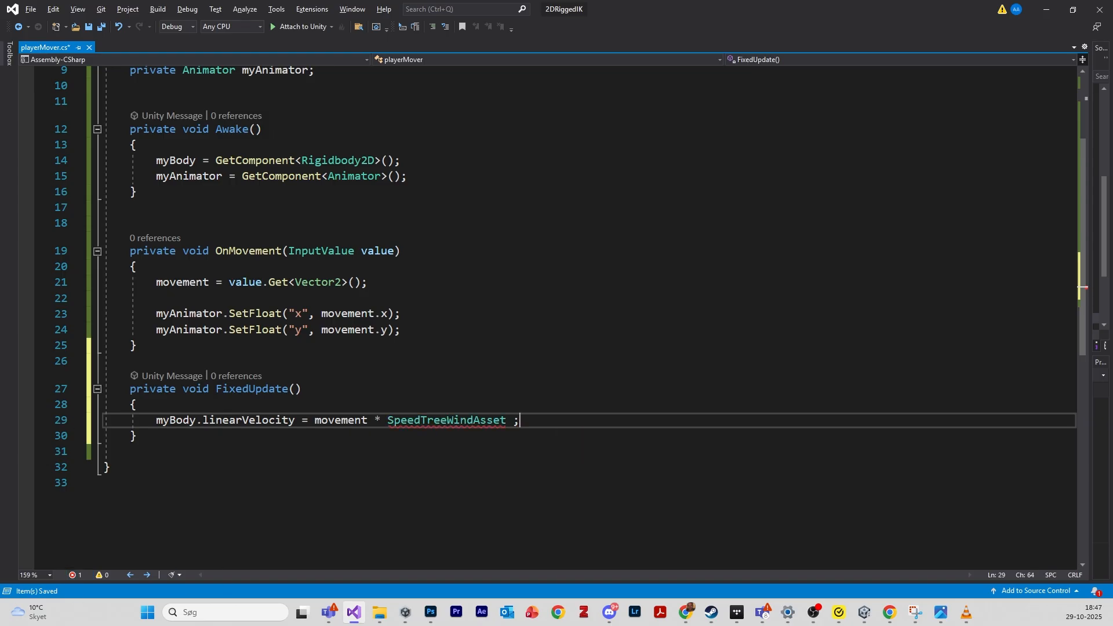
{"action": "key", "text": "BackSpace"}
{"action": "key", "text": "BackSpace"}
{"action": "key", "text": "BackSpace"}
{"action": "key", "text": "BackSpace"}
{"action": "key", "text": "BackSpace"}
{"action": "key", "text": "BackSpace"}
{"action": "key", "text": "BackSpace"}
{"action": "key", "text": "BackSpace"}
{"action": "key", "text": "BackSpace"}
{"action": "key", "text": "BackSpace"}
{"action": "key", "text": "BackSpace"}
{"action": "key", "text": "BackSpace"}
{"action": "key", "text": "BackSpace"}
{"action": "key", "text": "BackSpace"}
{"action": "key", "text": "BackSpace"}
{"action": "key", "text": "BackSpace"}
{"action": "key", "text": "BackSpace"}
{"action": "key", "text": "BackSpace"}
{"action": "key", "text": "BackSpace"}
{"action": "key", "text": "BackSpace"}
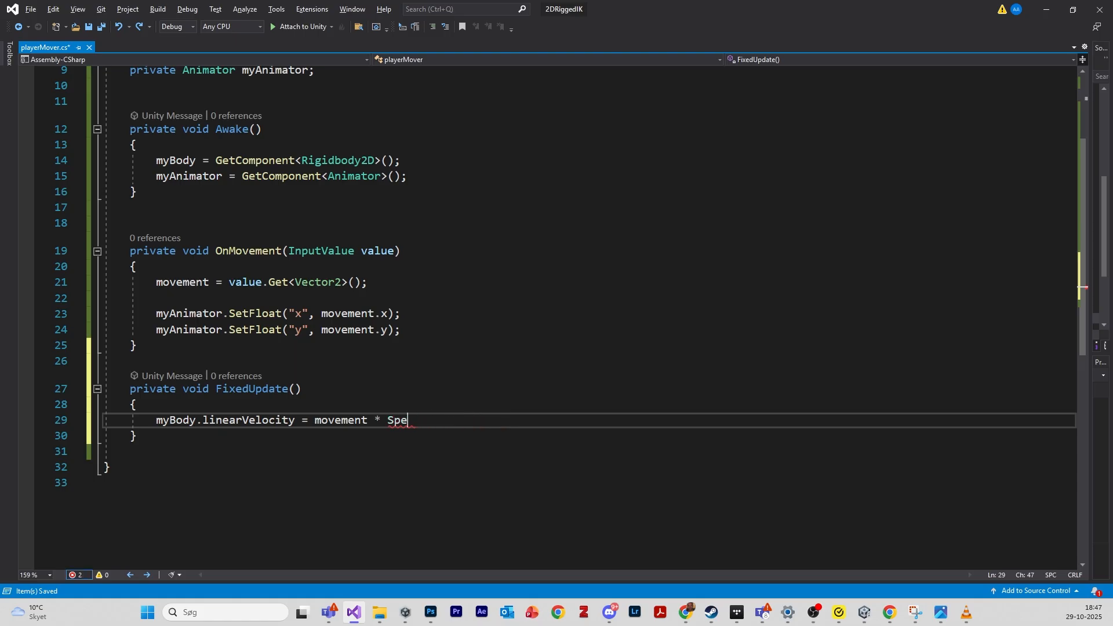
- Below the myAnimator declaration, after a blank line, declare "[SerializeField] private int speed = 5;"
{"action": "scroll", "coordinate": [590, 316], "scroll_direction": "up", "scroll_amount": 3}
{"action": "left_click", "coordinate": [131, 227]}
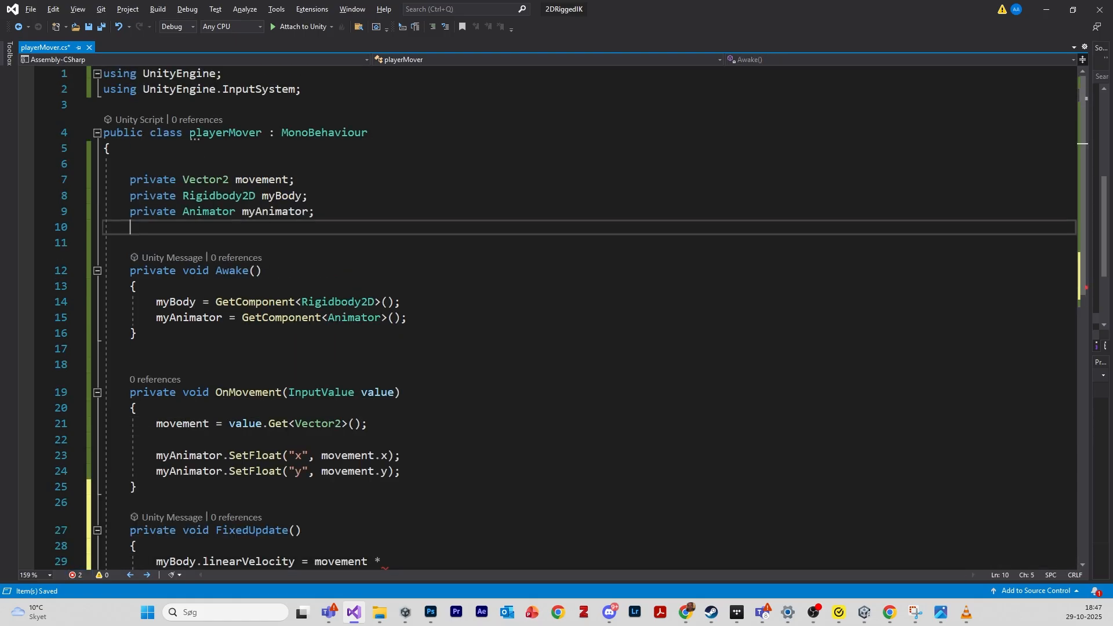
{"action": "left_click", "coordinate": [130, 243]}
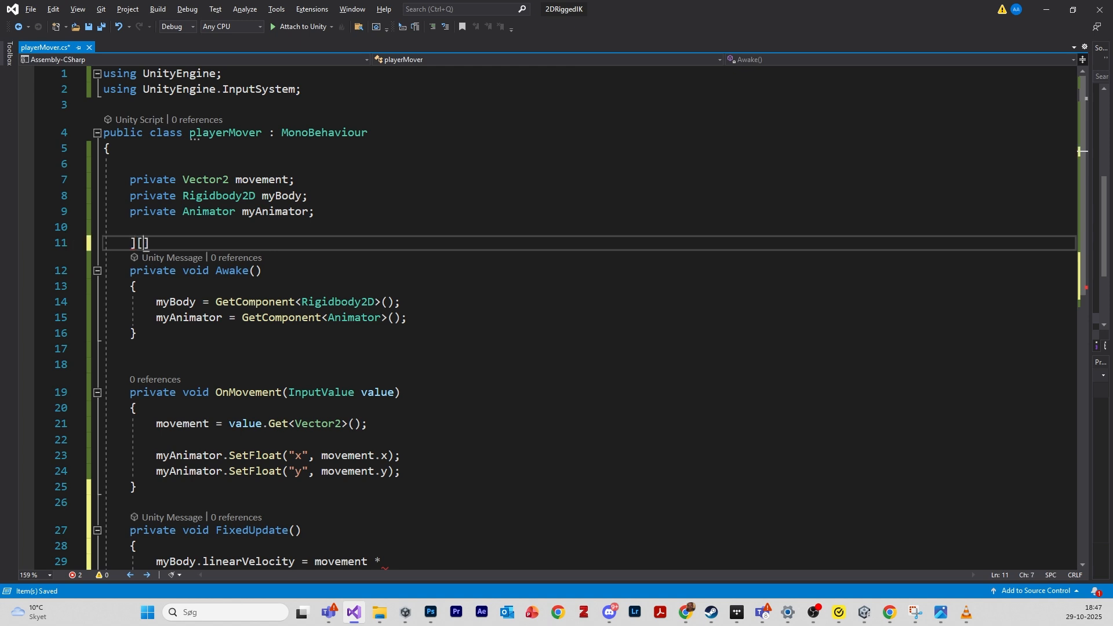
{"action": "type", "text": "{"}
{"action": "type", "text": "[SerializeField"}
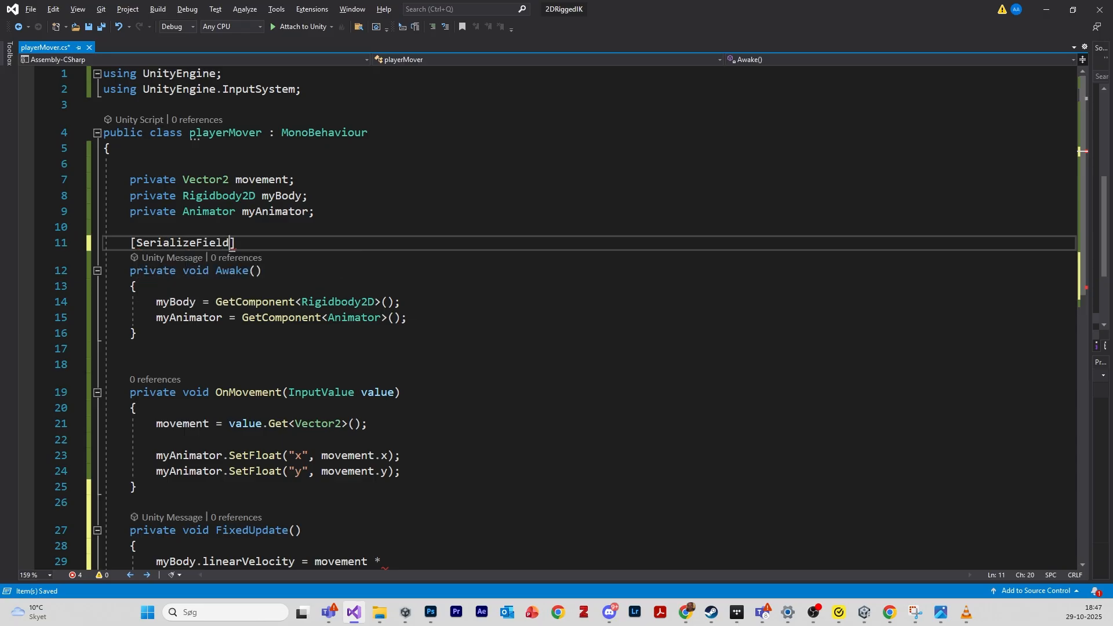
{"action": "type", "text": "] private "}
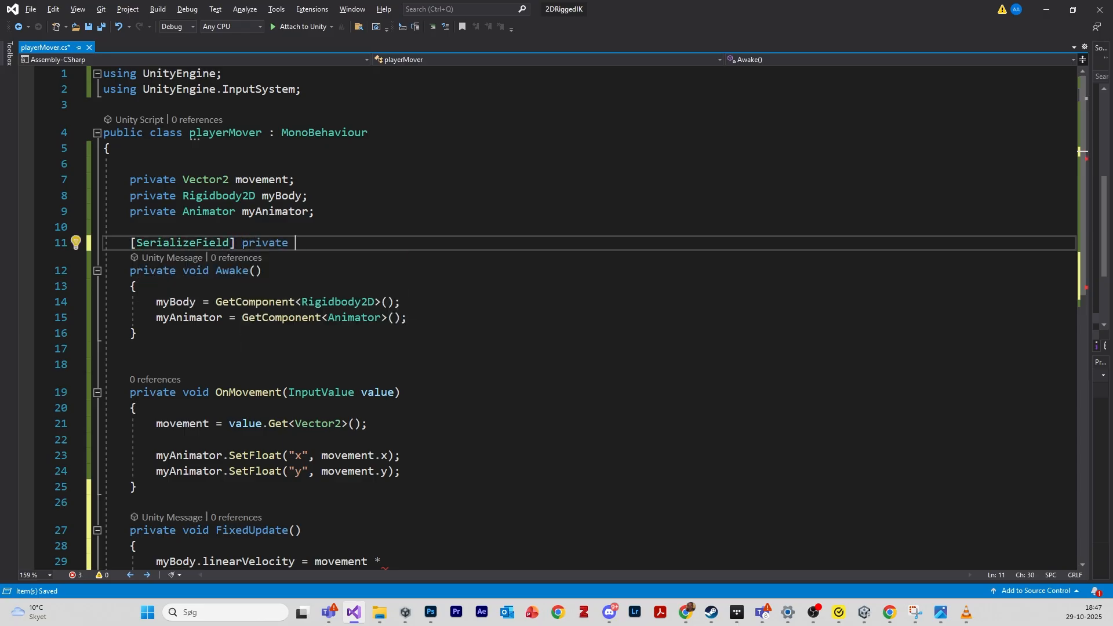
{"action": "type", "text": "int speed = 5;"}
- Complete the FixedUpdate line as "myBody.linearVelocity = movement * speed;" and save the script
{"action": "scroll", "coordinate": [388, 420], "scroll_direction": "down", "scroll_amount": 3}
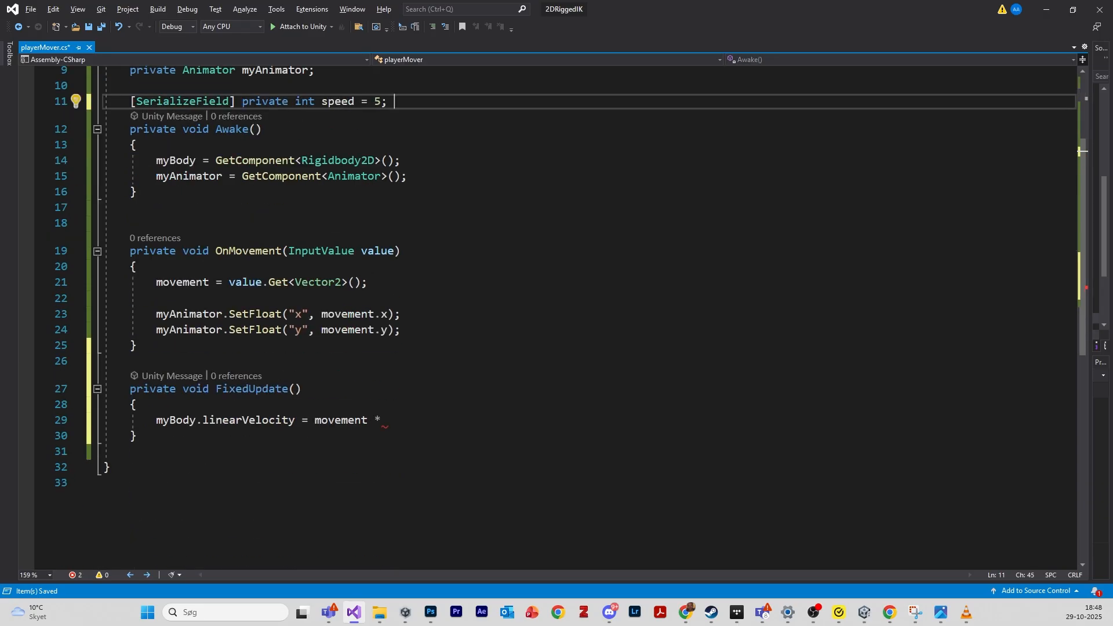
{"action": "left_click", "coordinate": [387, 421]}
{"action": "type", "text": "speed;"}
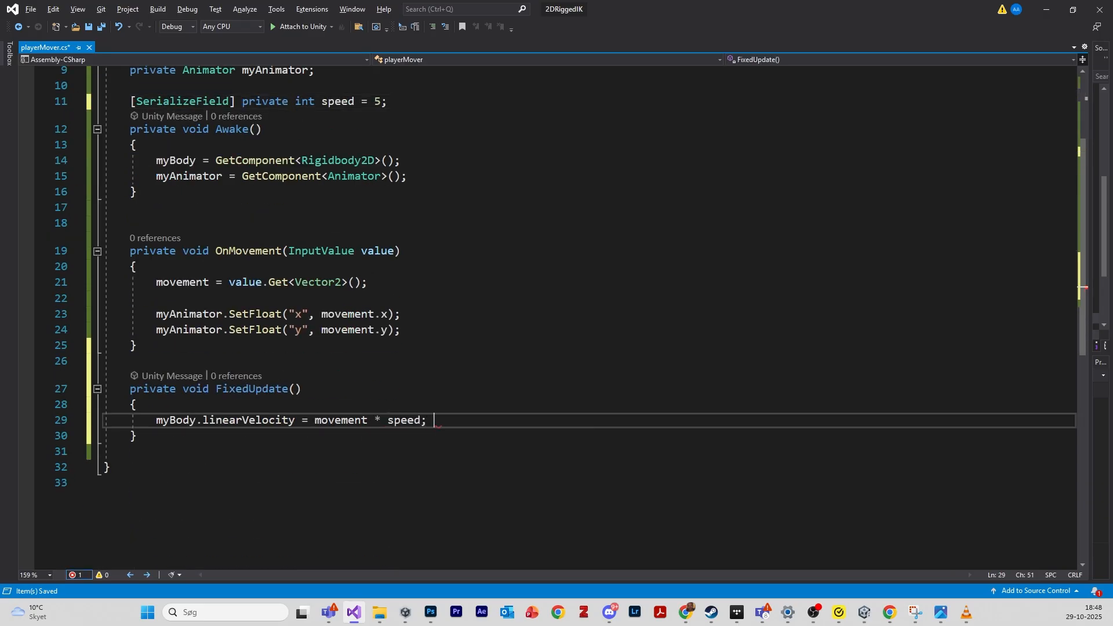
{"action": "key", "text": "ctrl+s"}
{"action": "left_click", "coordinate": [130, 362]}
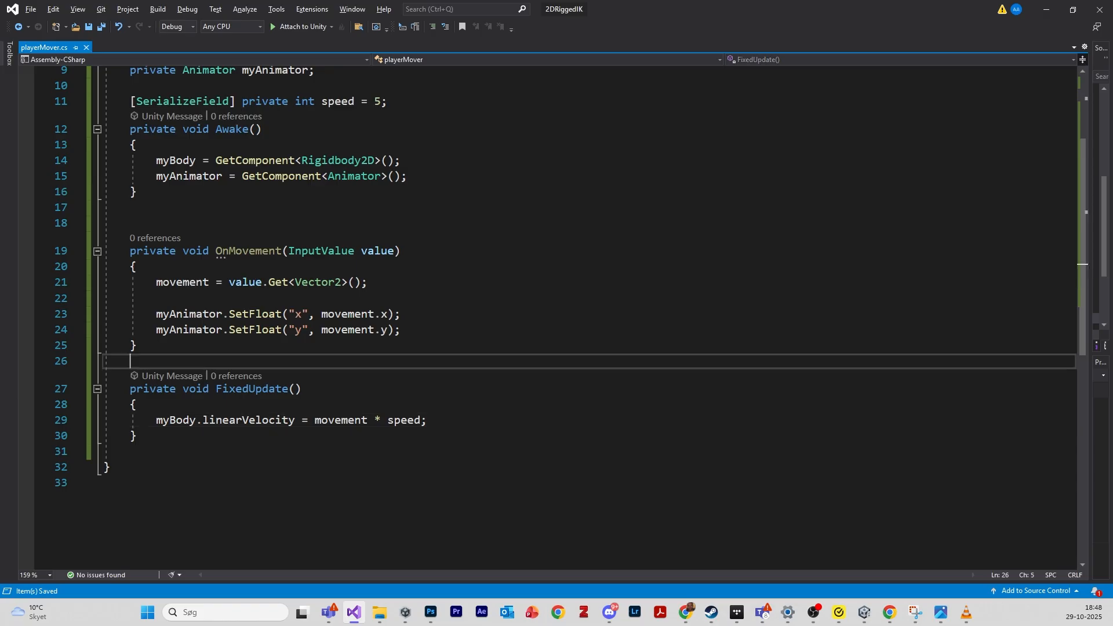
{"action": "scroll", "coordinate": [130, 361], "scroll_direction": "up", "scroll_amount": 3}
{"action": "scroll", "coordinate": [565, 318], "scroll_direction": "down", "scroll_amount": 1}
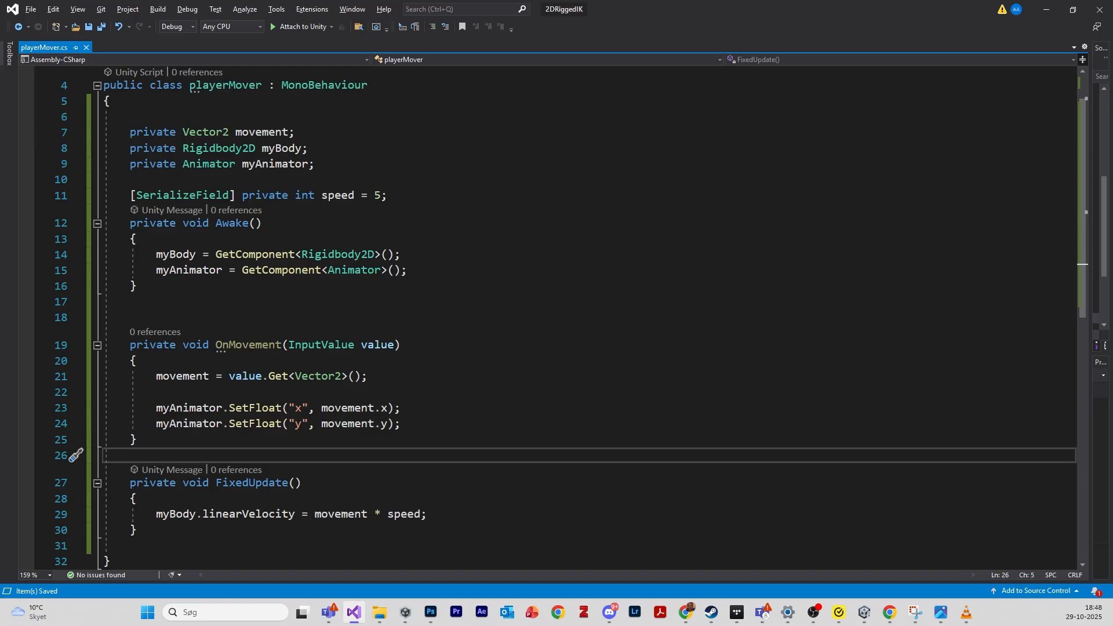
- Switch to Unity, select the Avatar in the scene, and check its Rigidbody 2D, Player Input and Player Mover components
{"action": "left_click", "coordinate": [1038, 11]}
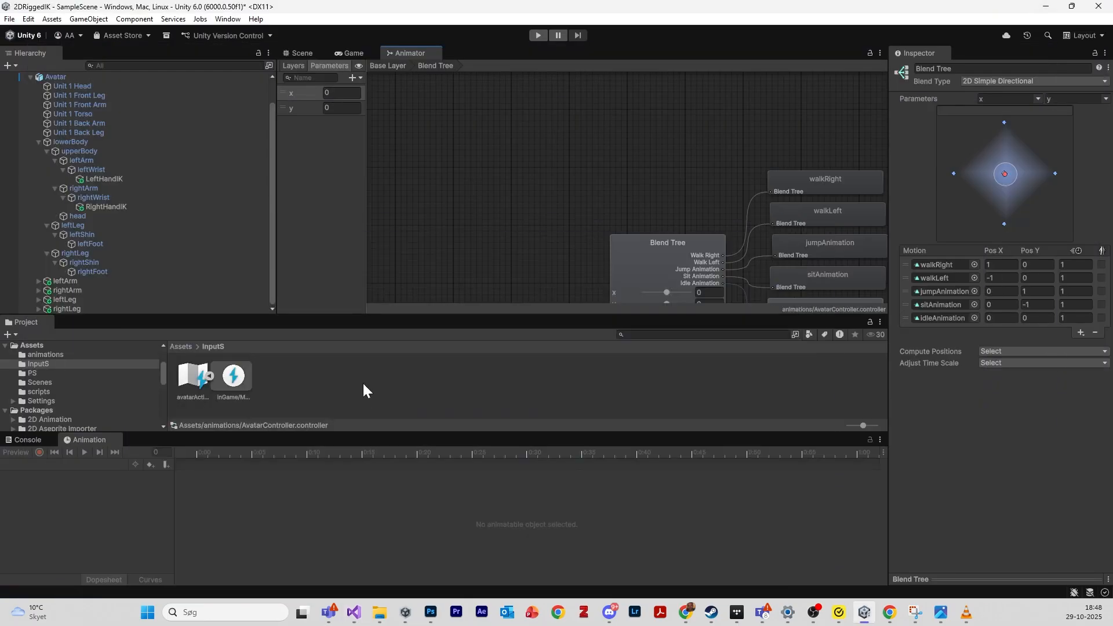
{"action": "left_click", "coordinate": [322, 52]}
{"action": "left_click", "coordinate": [56, 77]}
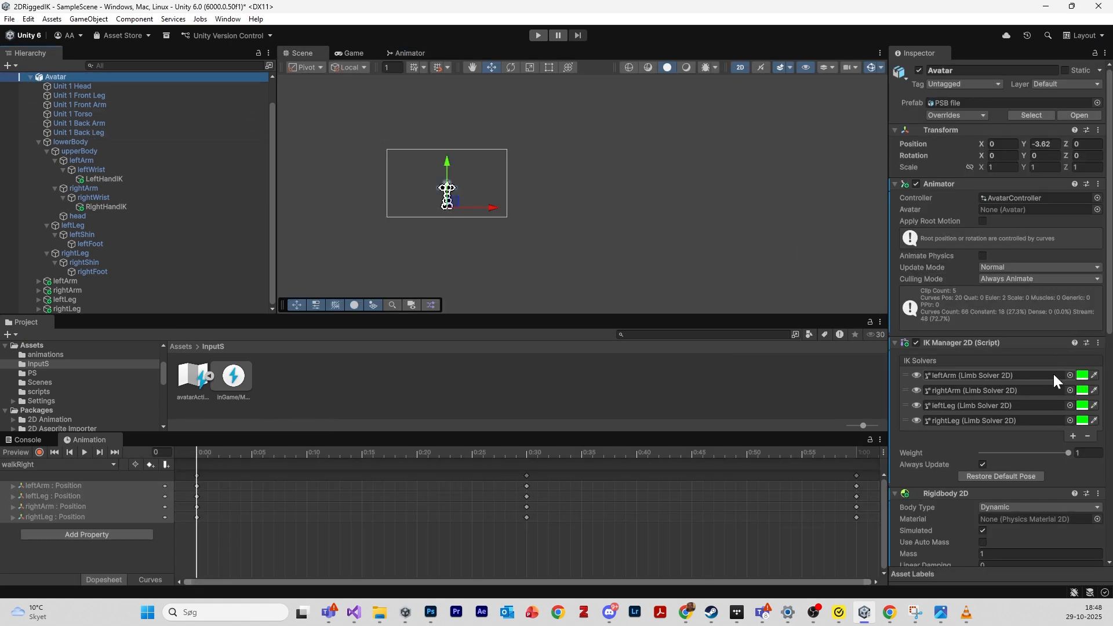
{"action": "scroll", "coordinate": [1032, 406], "scroll_direction": "down", "scroll_amount": 10}
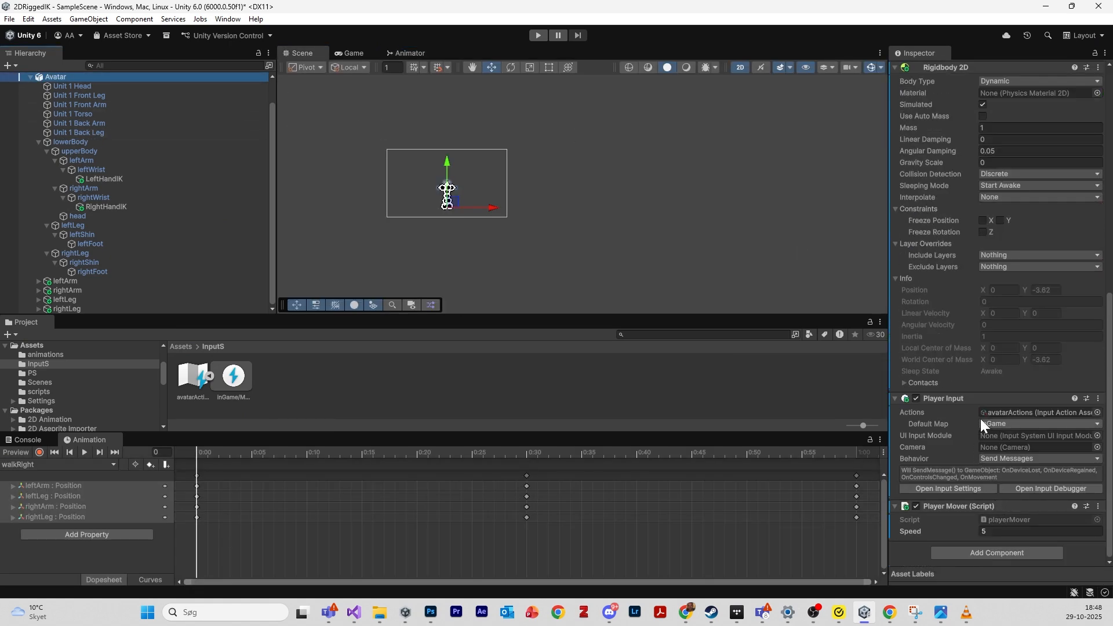
{"action": "scroll", "coordinate": [982, 411], "scroll_direction": "up", "scroll_amount": 4}
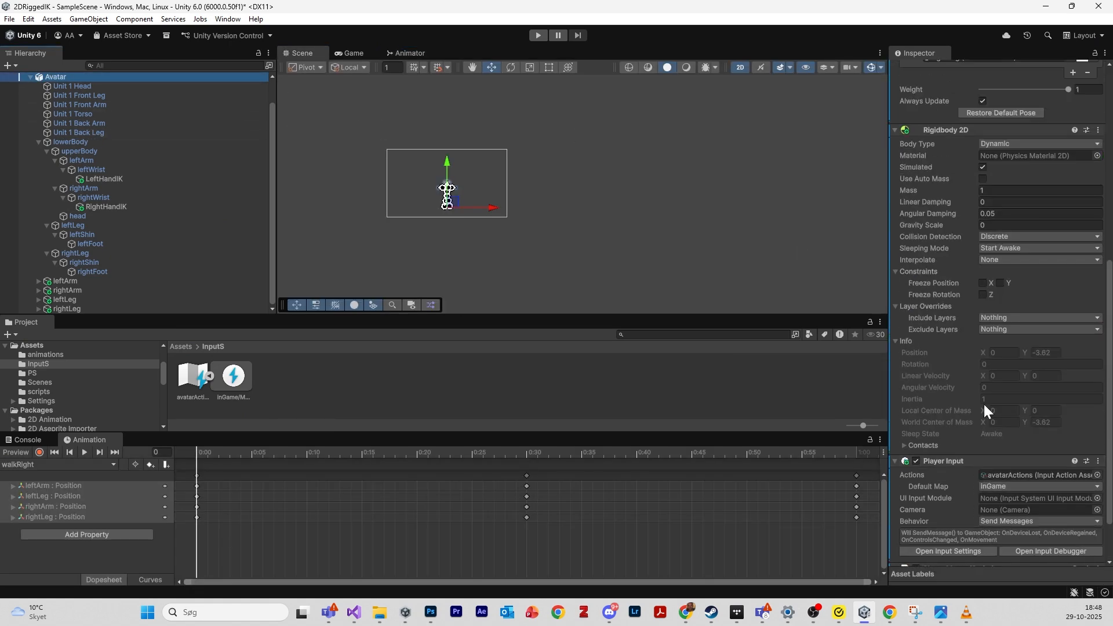
- Inspect the Blend Tree state in the Animator's base layer, then return to the Game view
{"action": "left_click", "coordinate": [358, 53]}
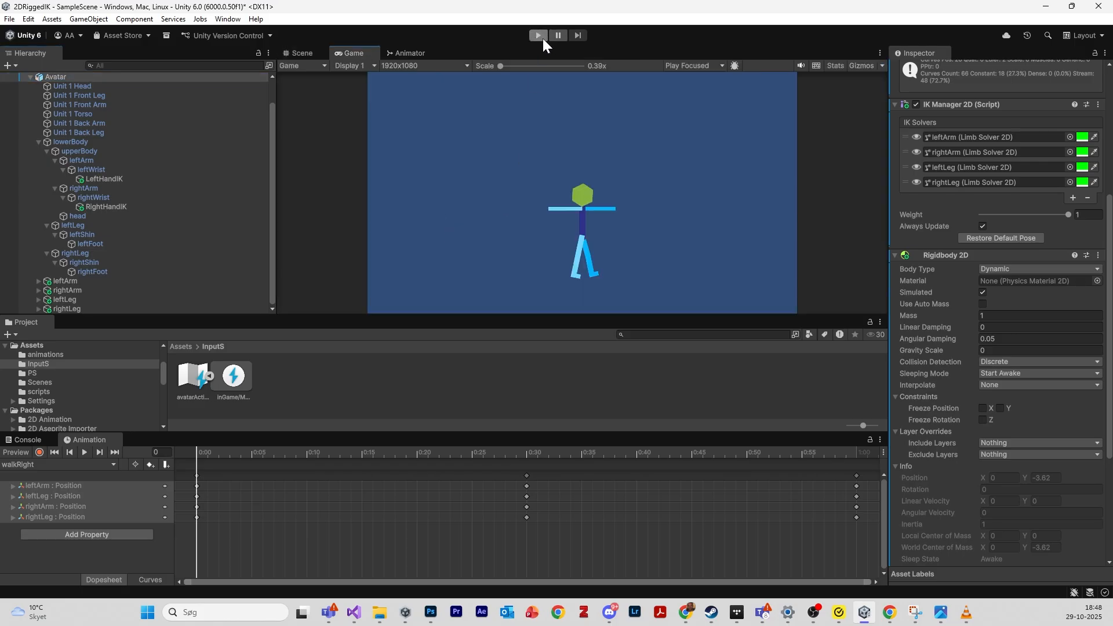
{"action": "left_click", "coordinate": [423, 53]}
{"action": "left_click", "coordinate": [384, 67]}
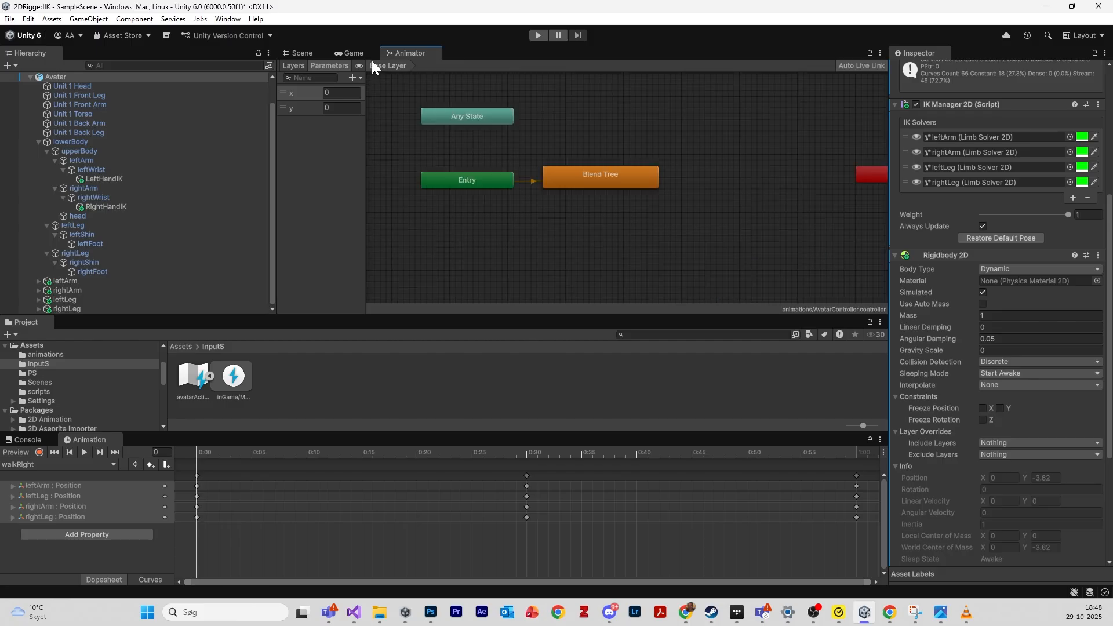
{"action": "left_click", "coordinate": [363, 53]}
{"action": "left_click", "coordinate": [407, 50]}
{"action": "left_click", "coordinate": [354, 53]}
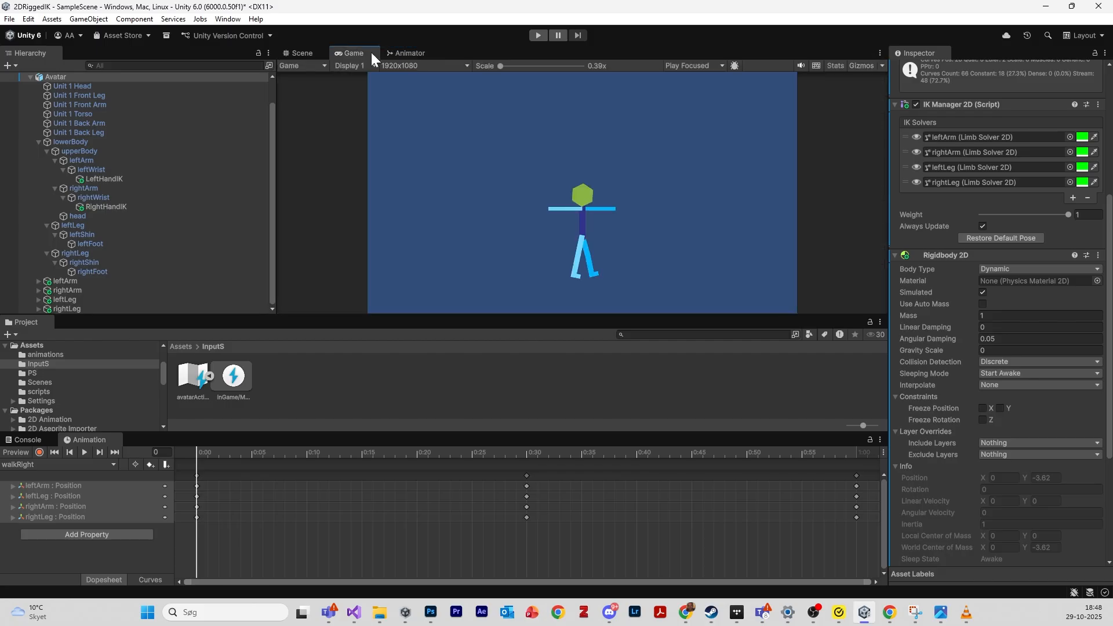
{"action": "left_click", "coordinate": [406, 53]}
{"action": "double_click", "coordinate": [614, 186]}
{"action": "left_click", "coordinate": [366, 53]}
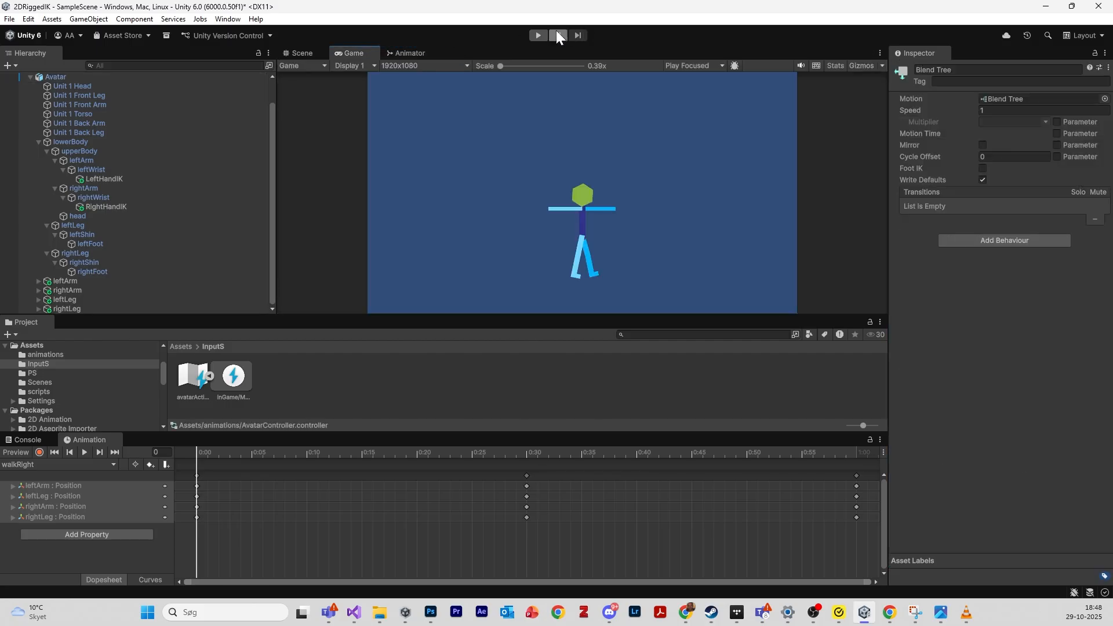
- Run the scene in the Game view and test moving the avatar up and down
{"action": "left_click", "coordinate": [538, 35]}
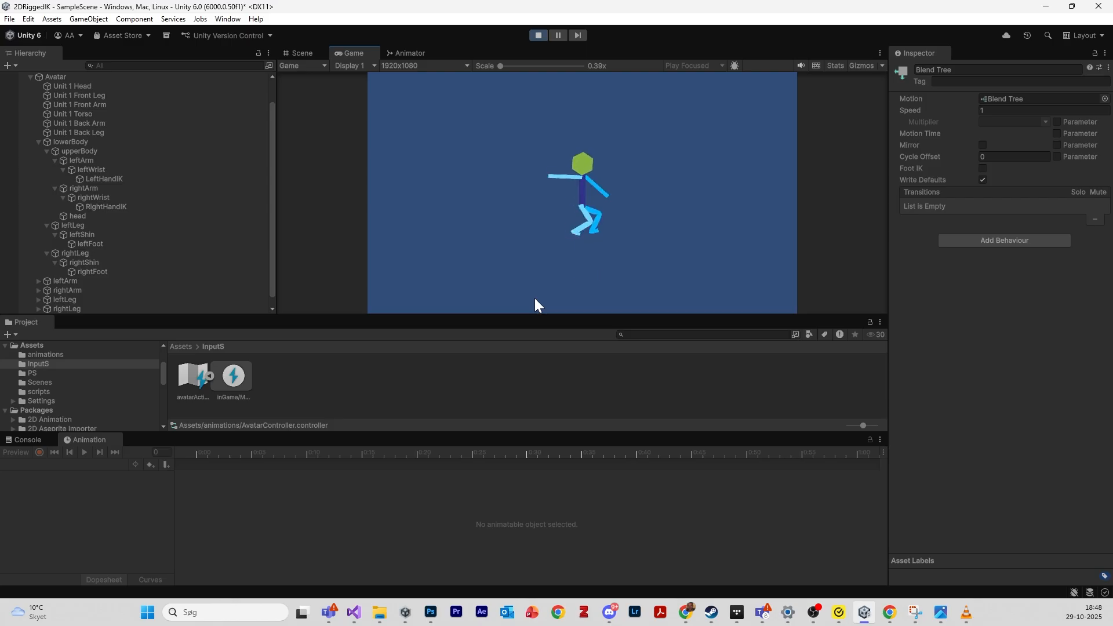
{"action": "key", "text": "s"}
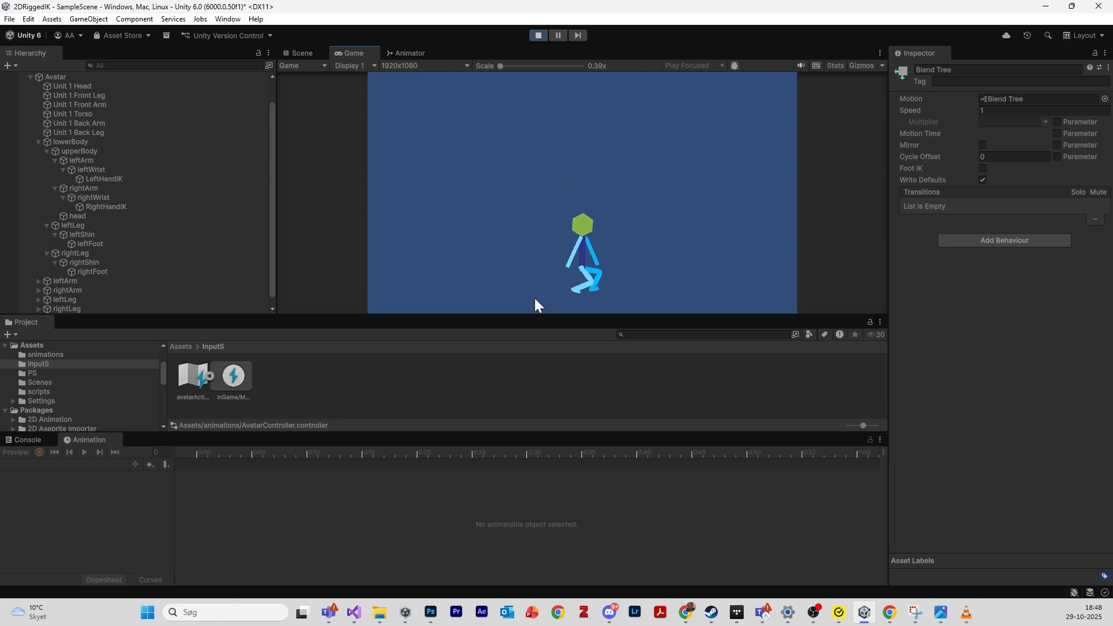
{"action": "key", "text": "s"}
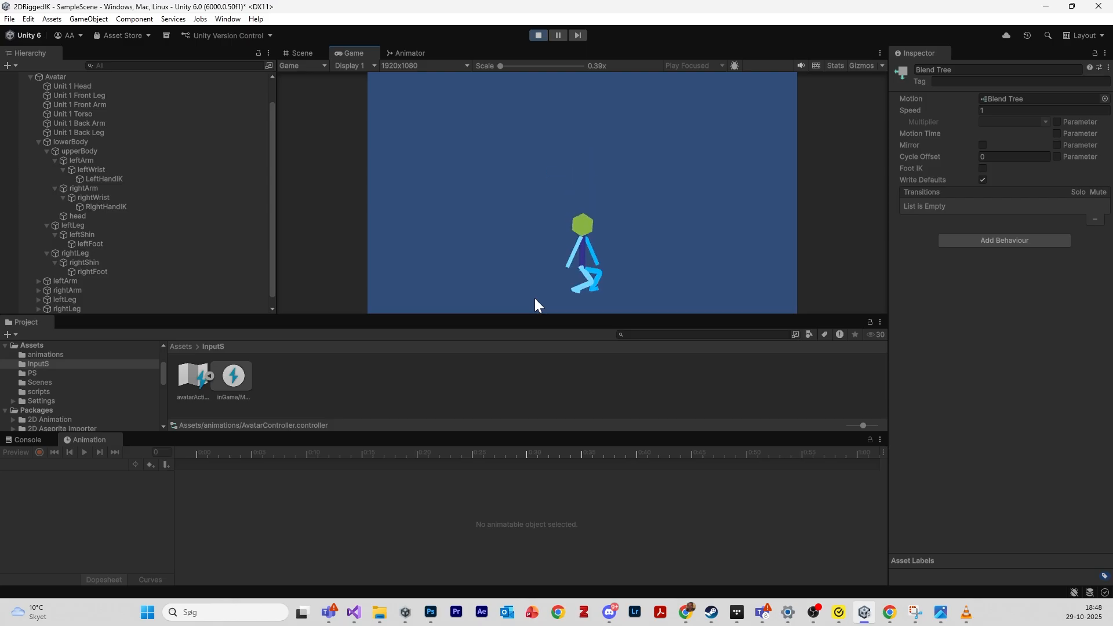